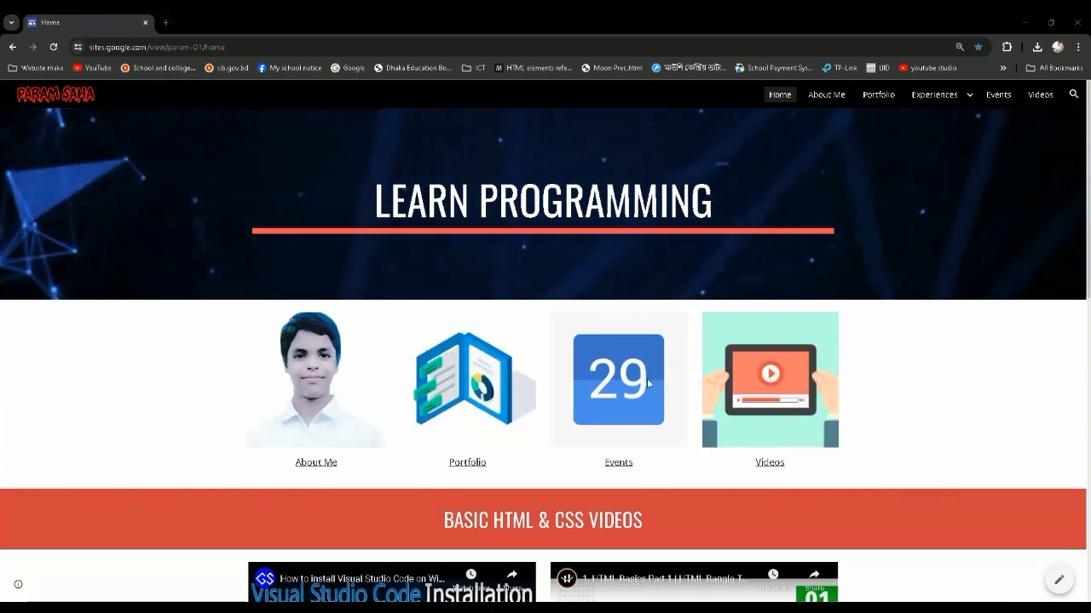
scroll(648, 383, "down", 2)
scroll(597, 384, "up", 2)
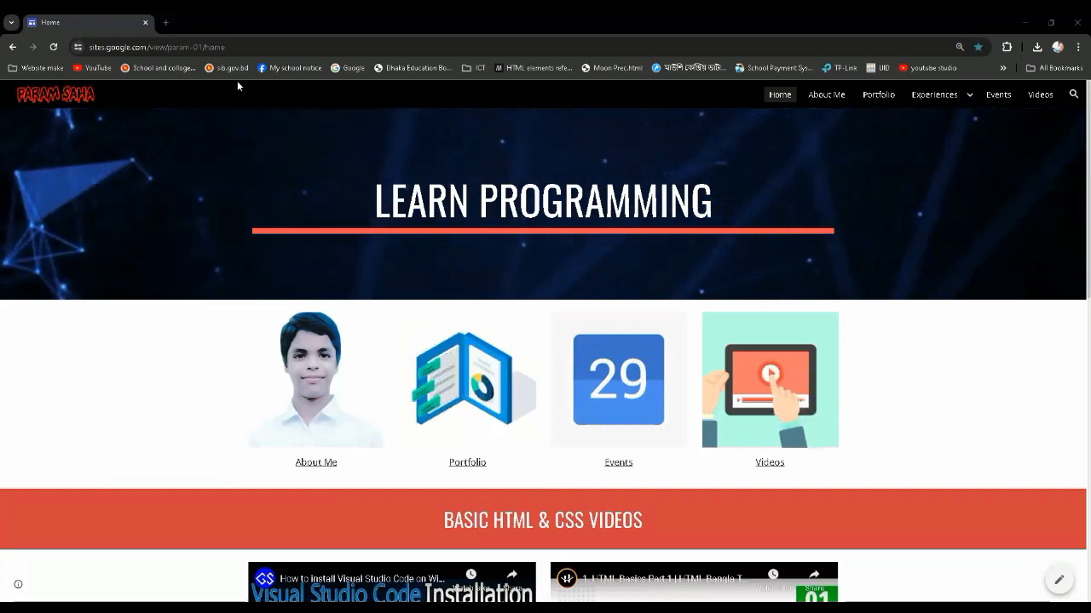
Search Google for "google sites" in a new browser tab and open the Google Sites: Sign-in result
left_click(166, 23)
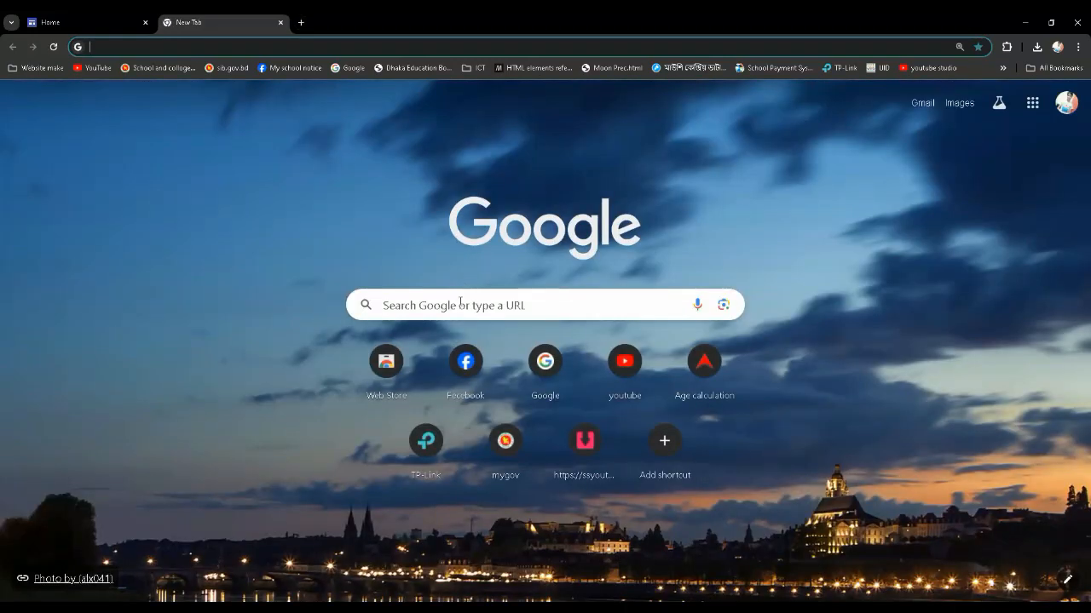
left_click(460, 302)
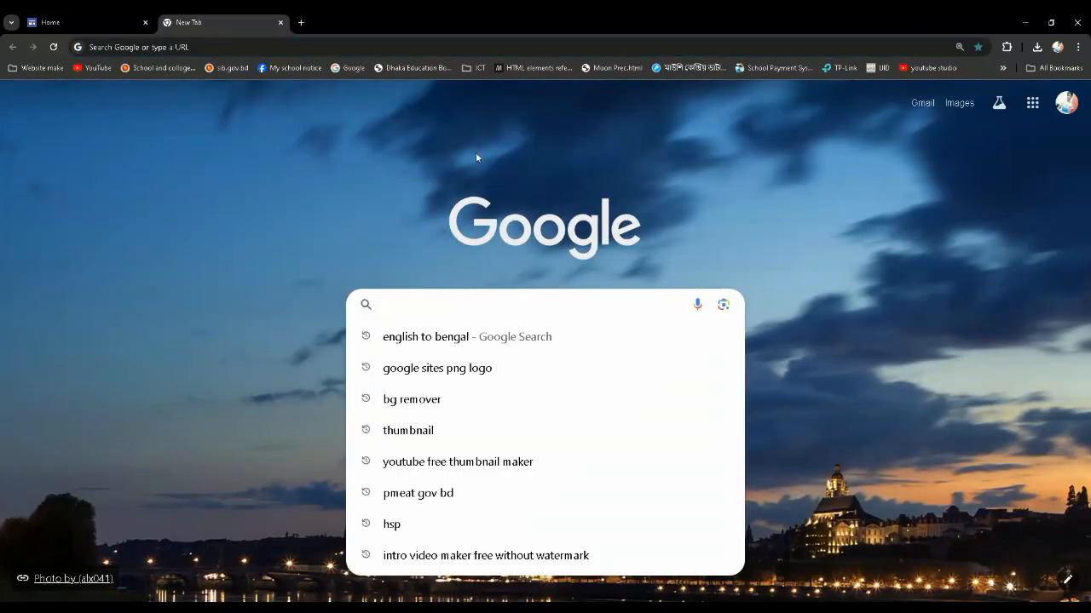
type("g")
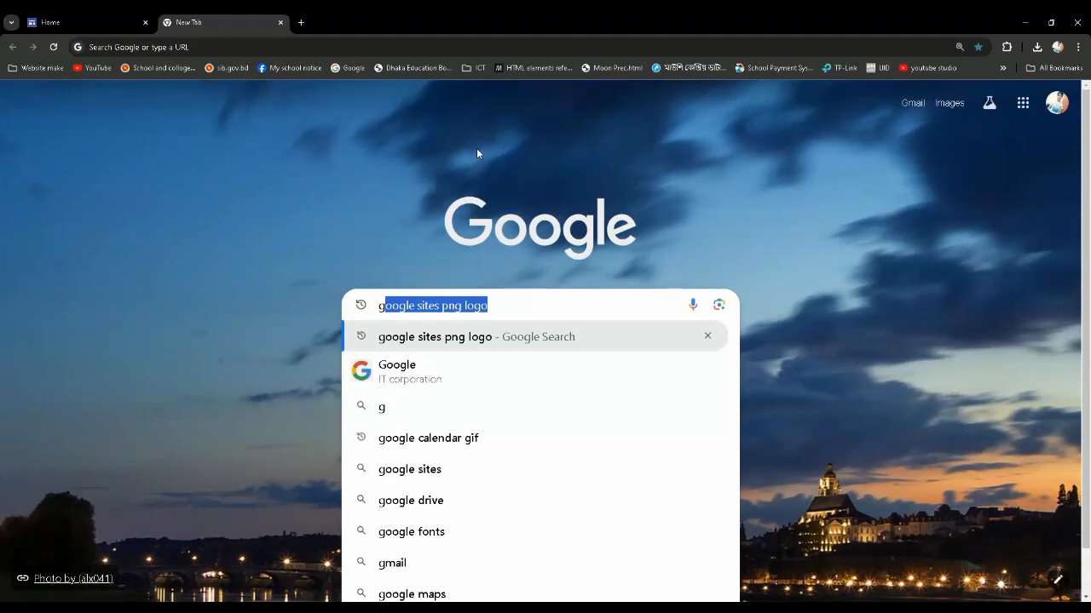
type("oo")
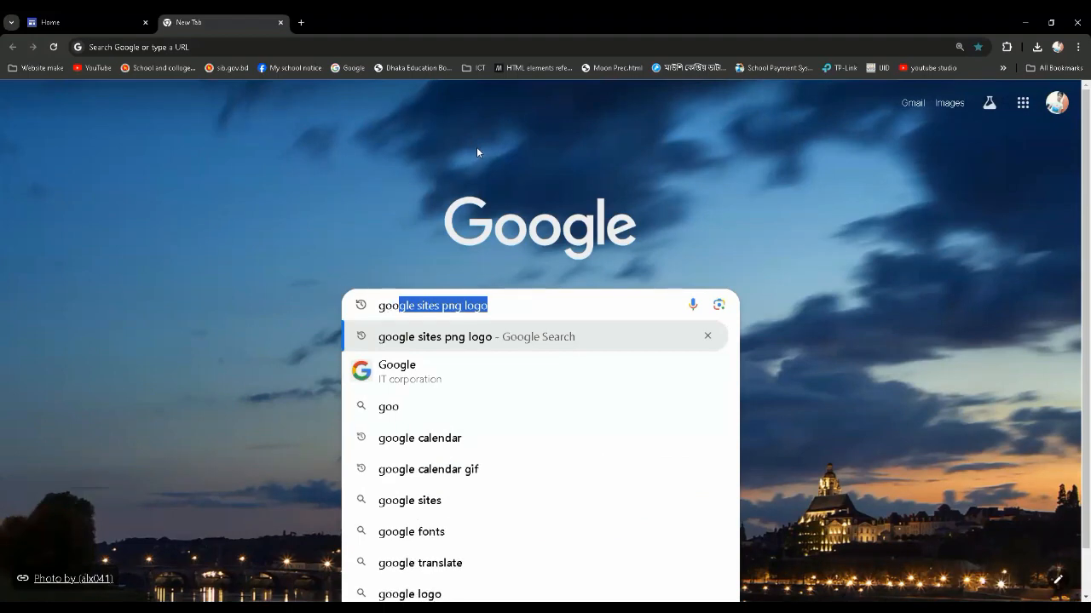
type("gle s")
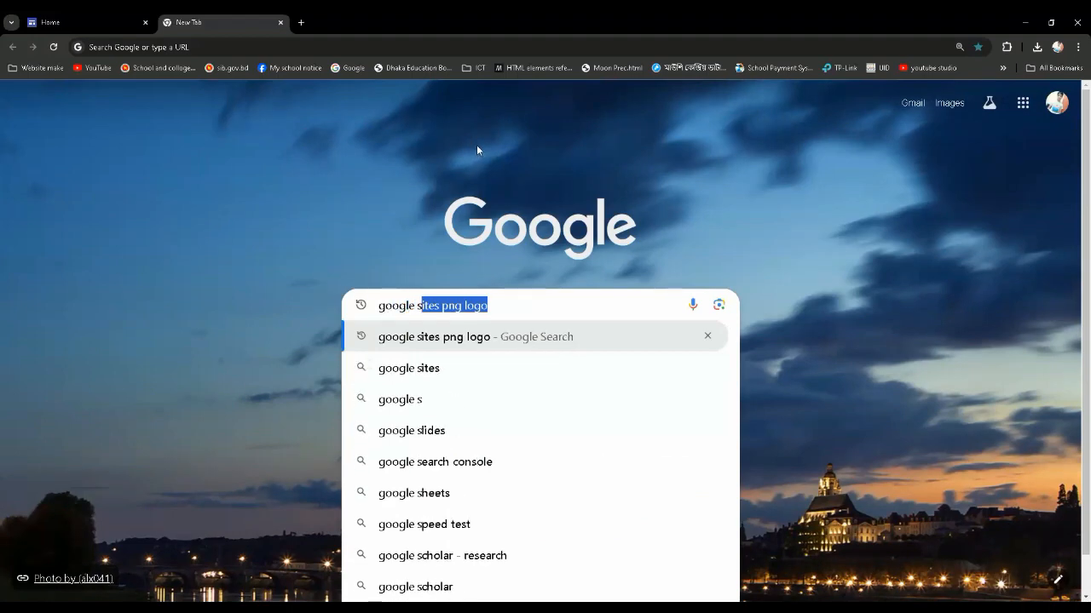
type("ites")
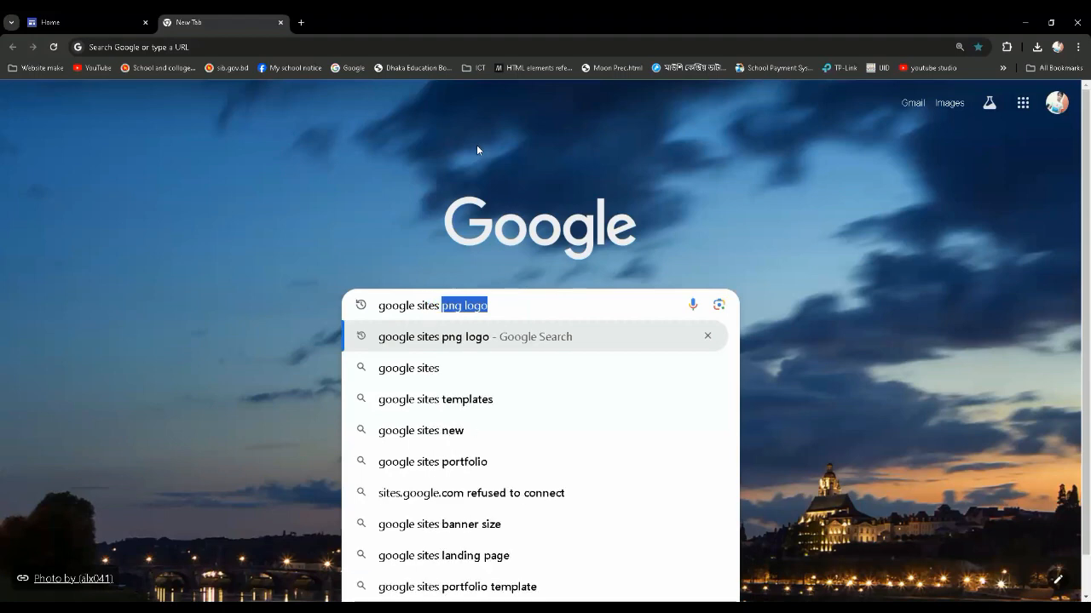
key("BackSpace")
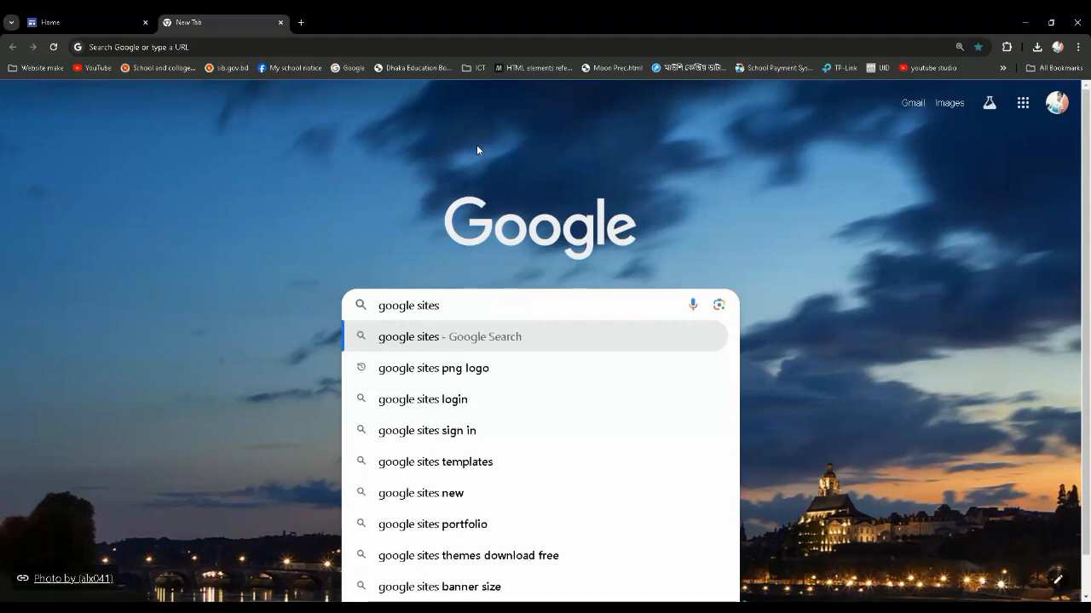
key("Return")
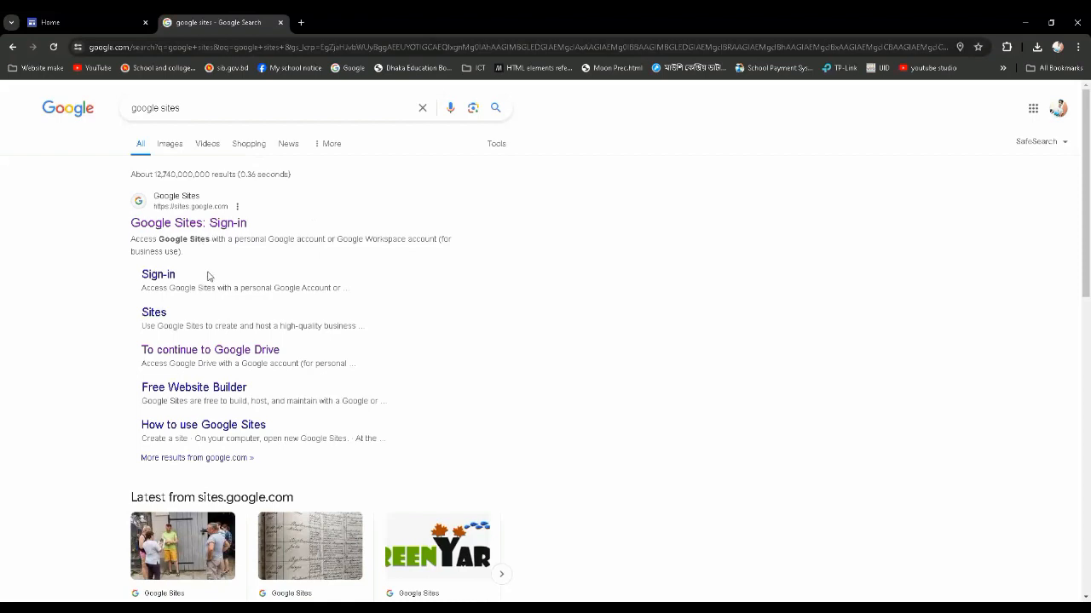
left_click(176, 225)
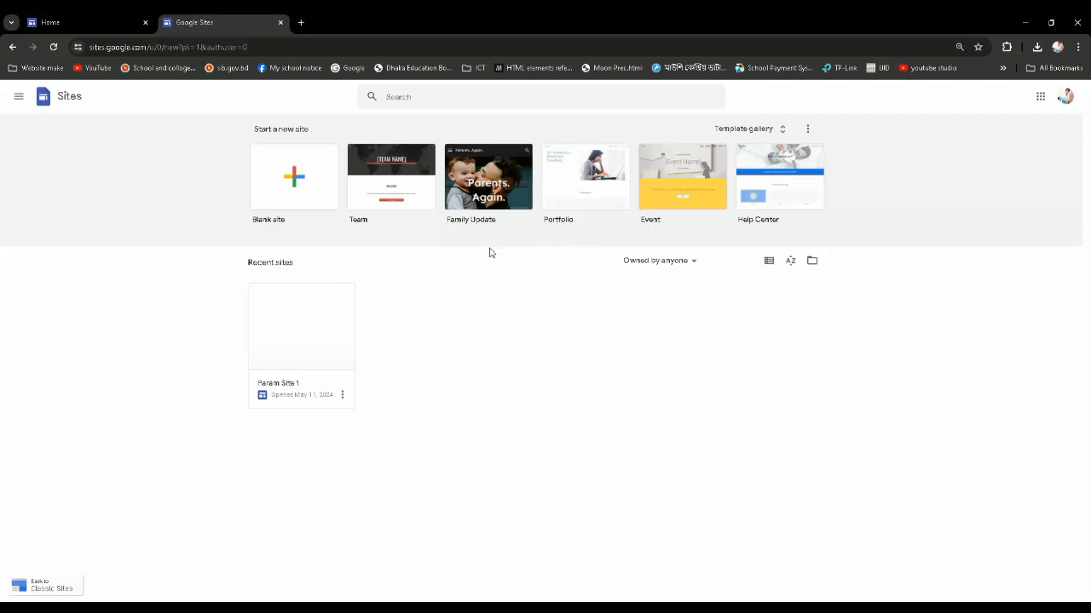
Enlarge the page and examine the available site templates in the full template gallery
key("ctrl+plus")
key("ctrl+plus")
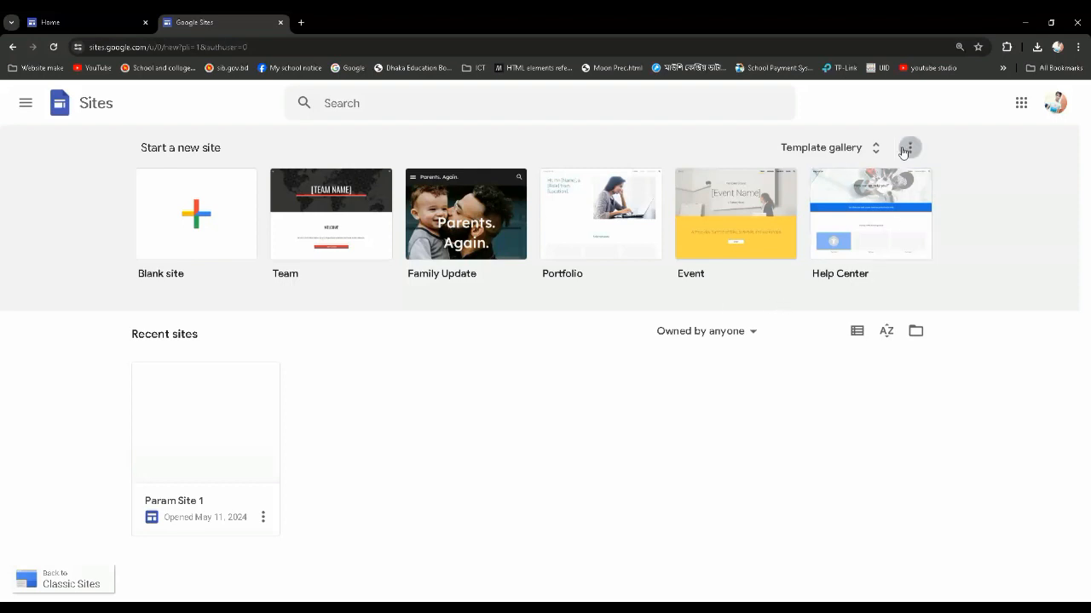
left_click(875, 156)
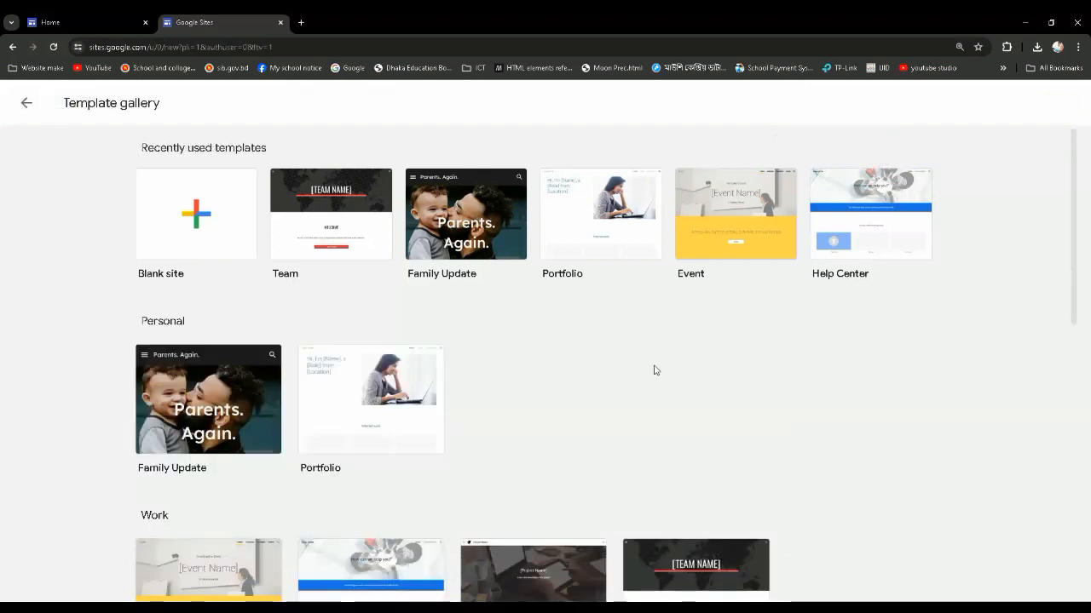
scroll(651, 363, "down", 2)
scroll(646, 349, "down", 1)
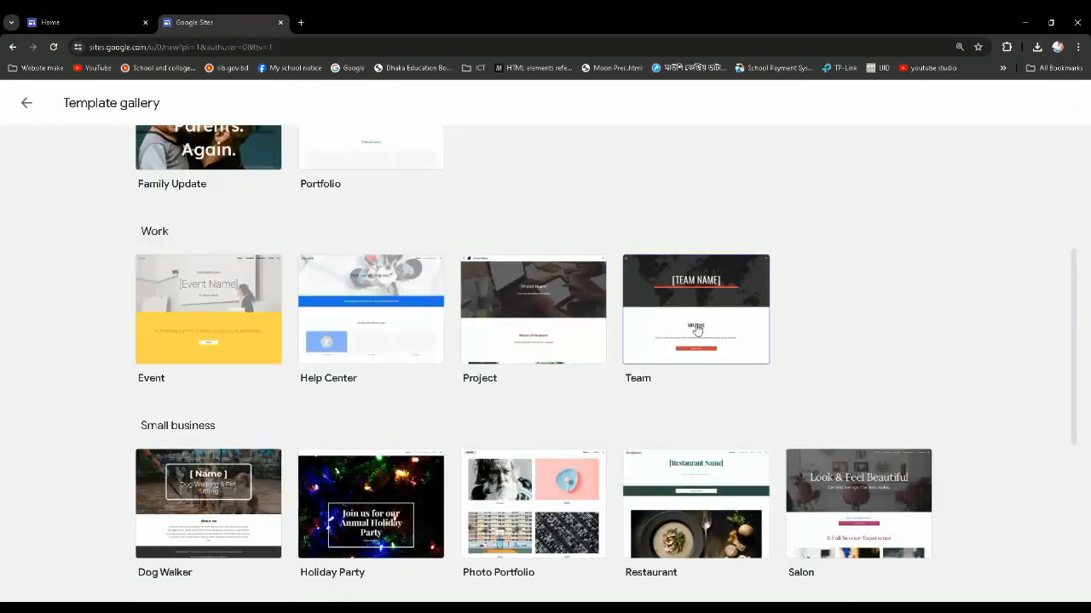
scroll(802, 320, "down", 1)
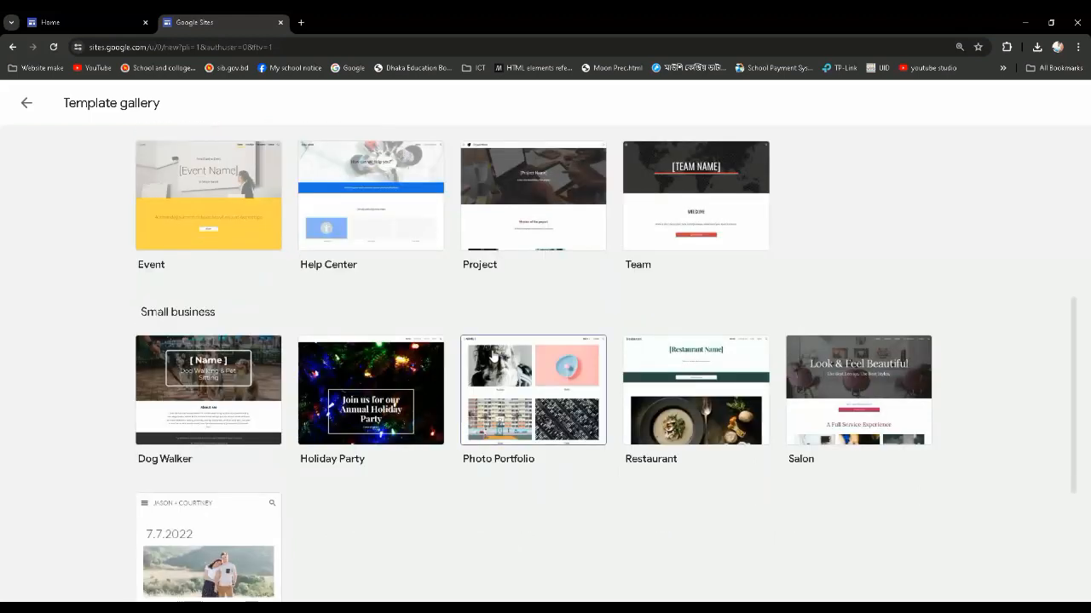
scroll(596, 341, "down", 2)
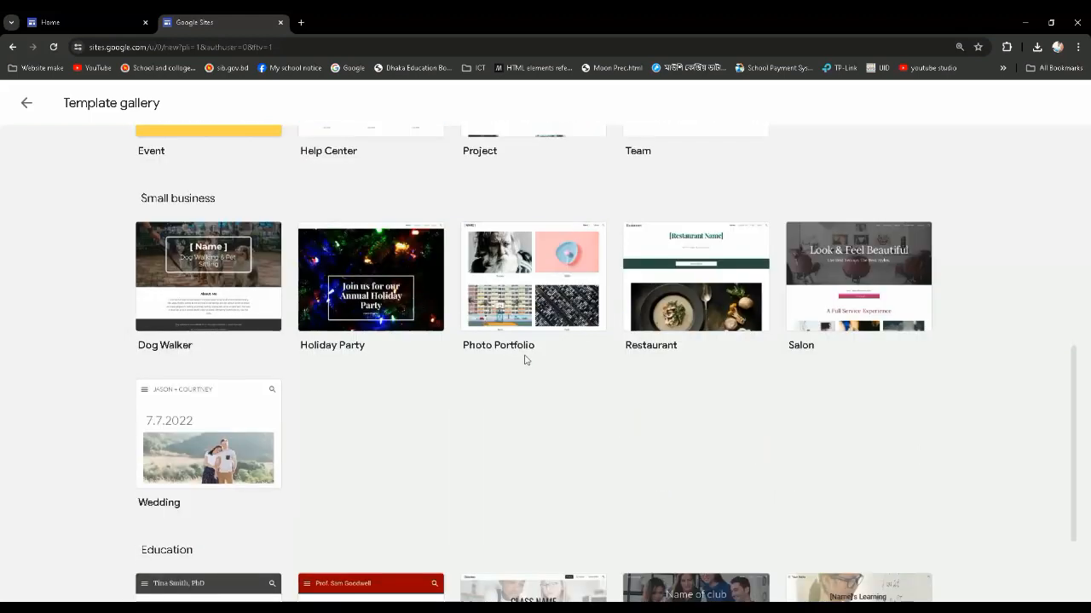
scroll(518, 369, "up", 4)
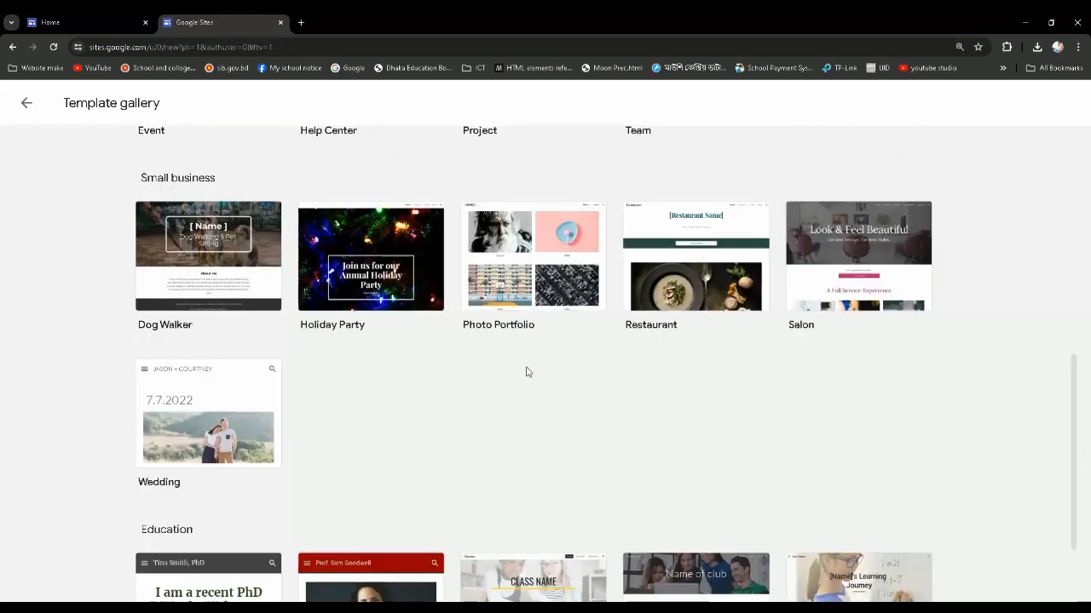
scroll(512, 369, "up", 3)
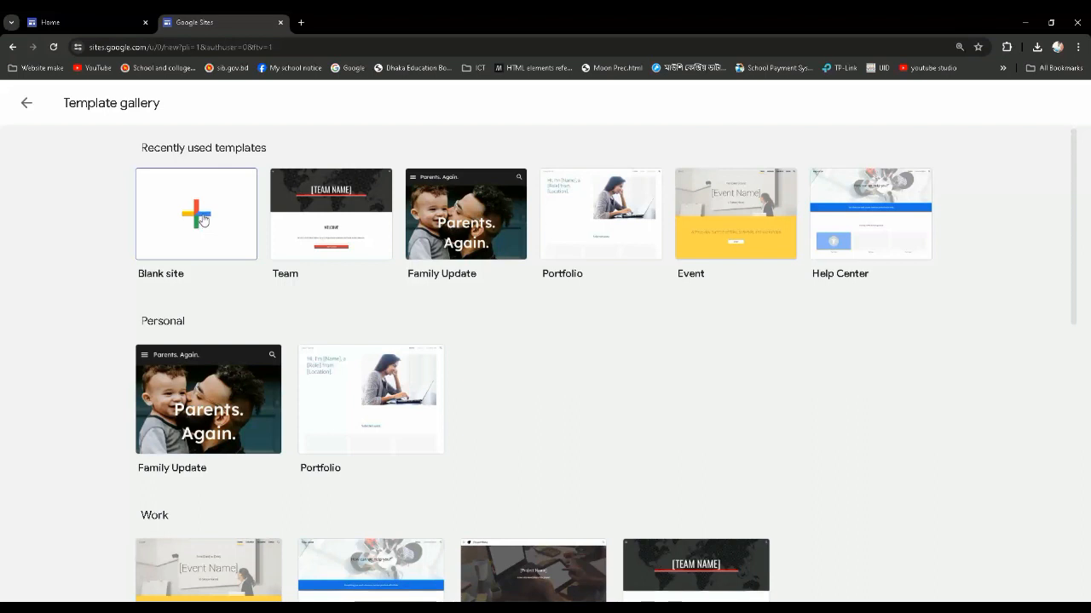
Create a new blank site and dismiss the suggestion to try a template
left_click(200, 219)
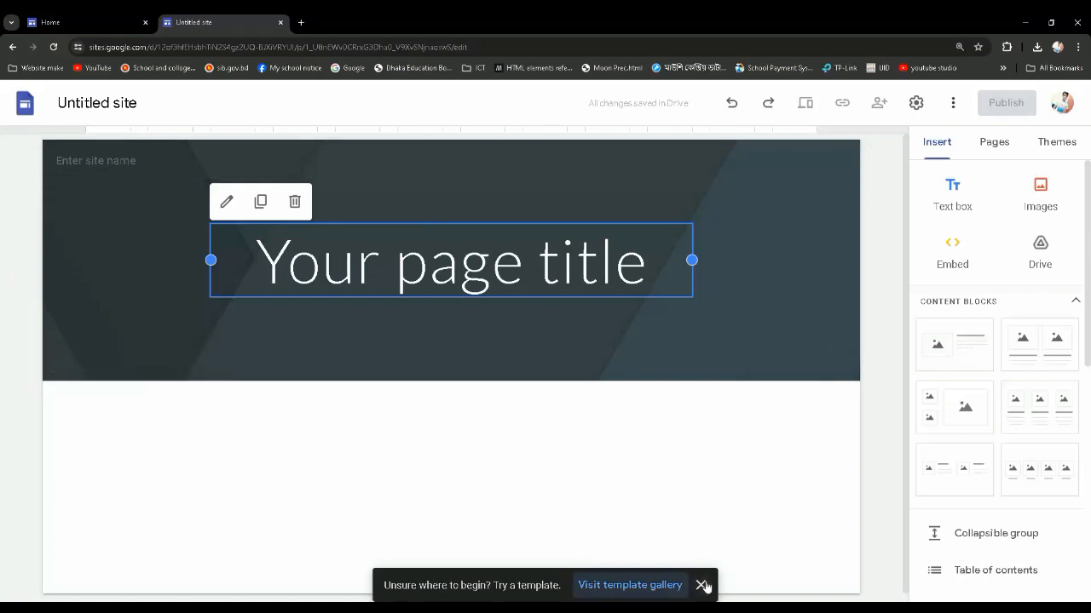
left_click(702, 585)
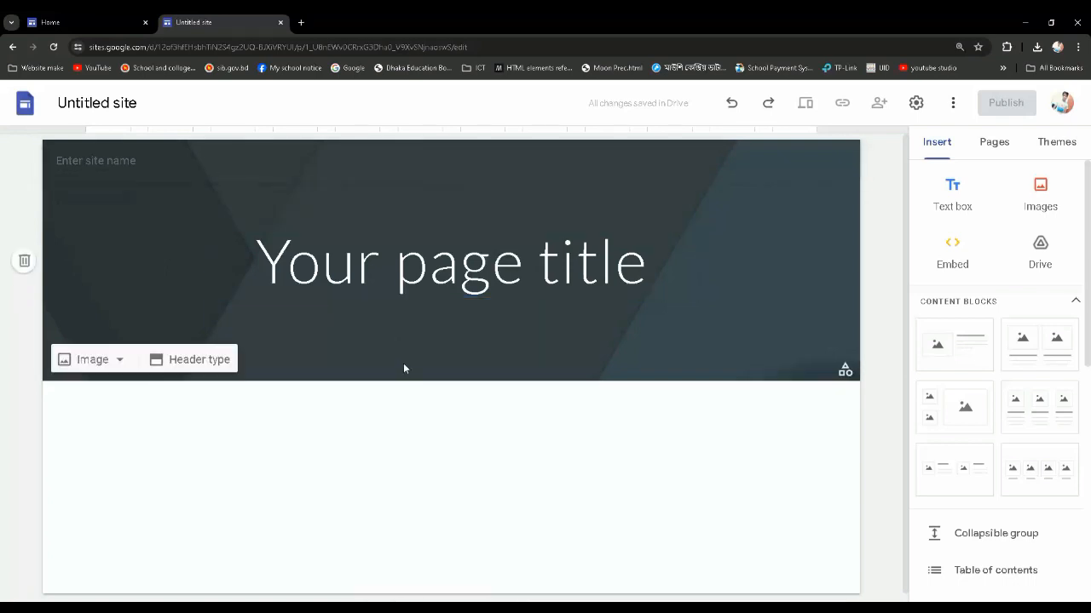
left_click(392, 277)
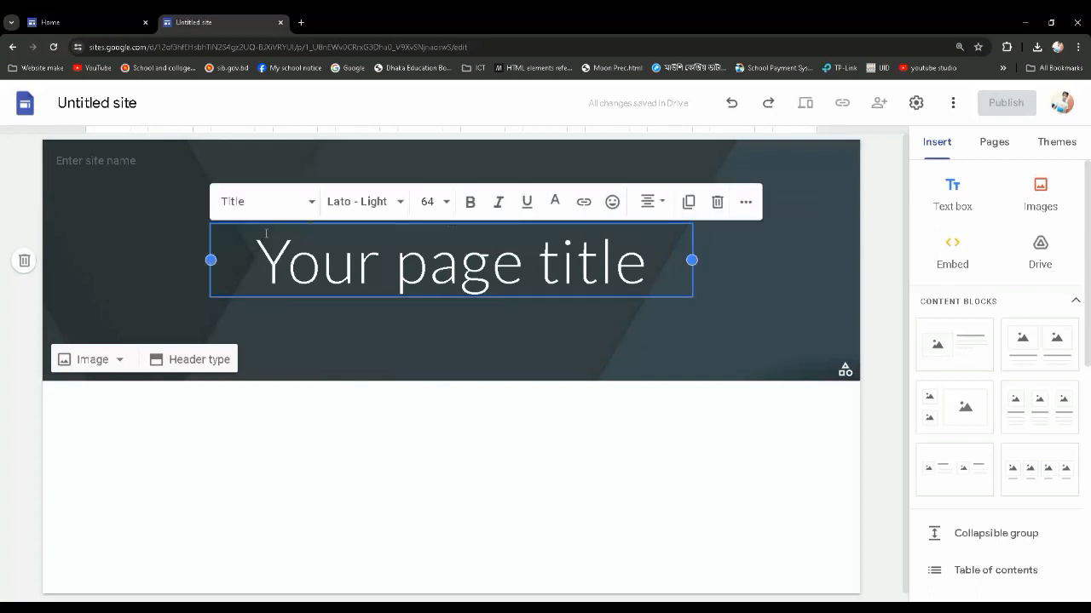
left_click(179, 205)
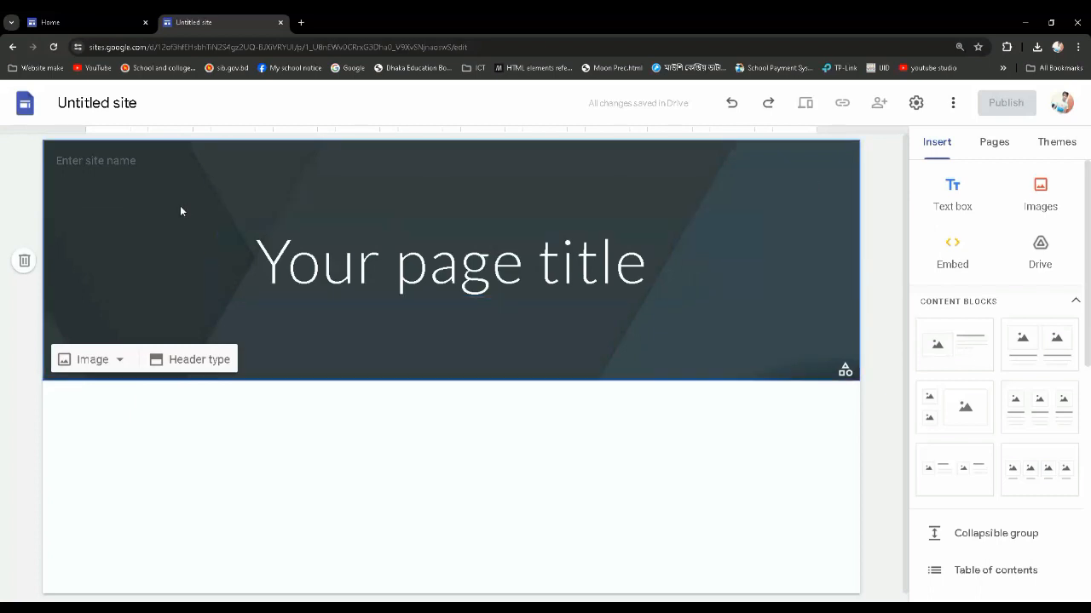
Rename the untitled site document with the site owner's full name
left_click(97, 103)
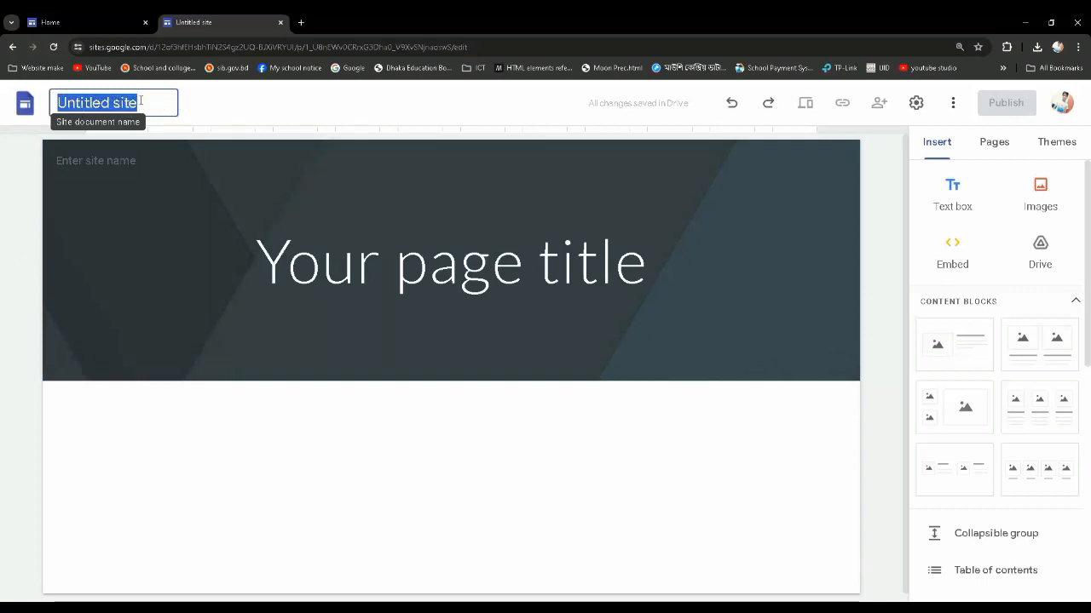
type("Pa")
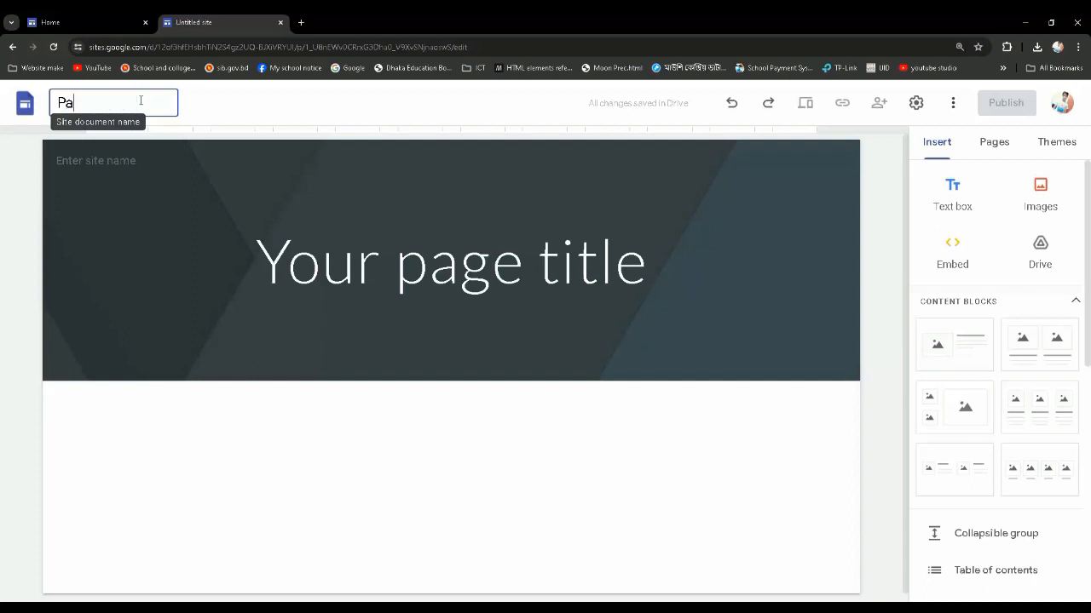
type("ram Saha")
left_click(239, 109)
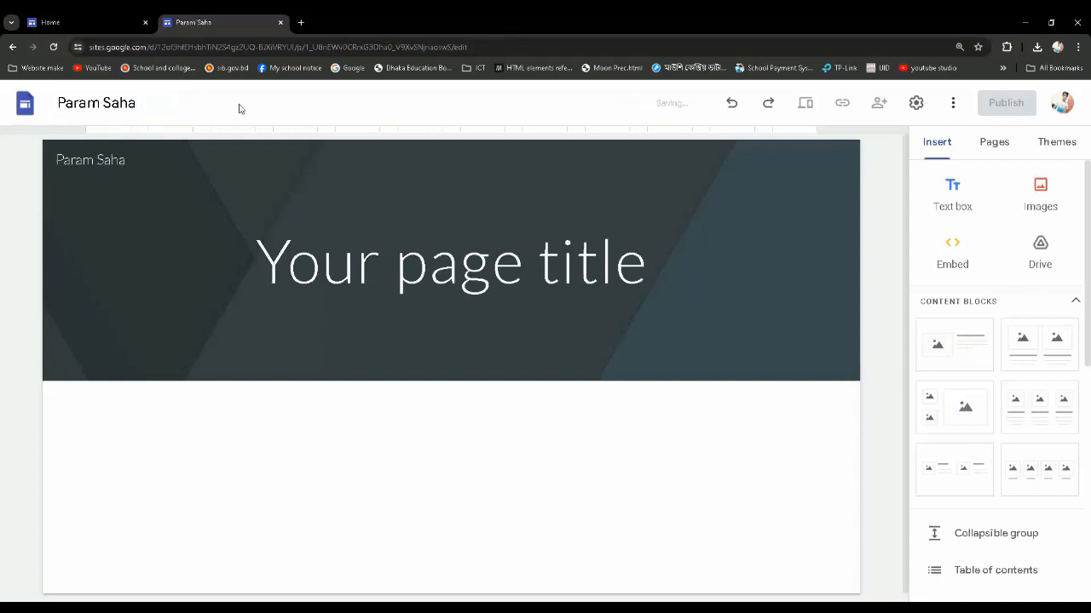
Clear the site name text from the page header
left_click_drag(130, 160, 53, 165)
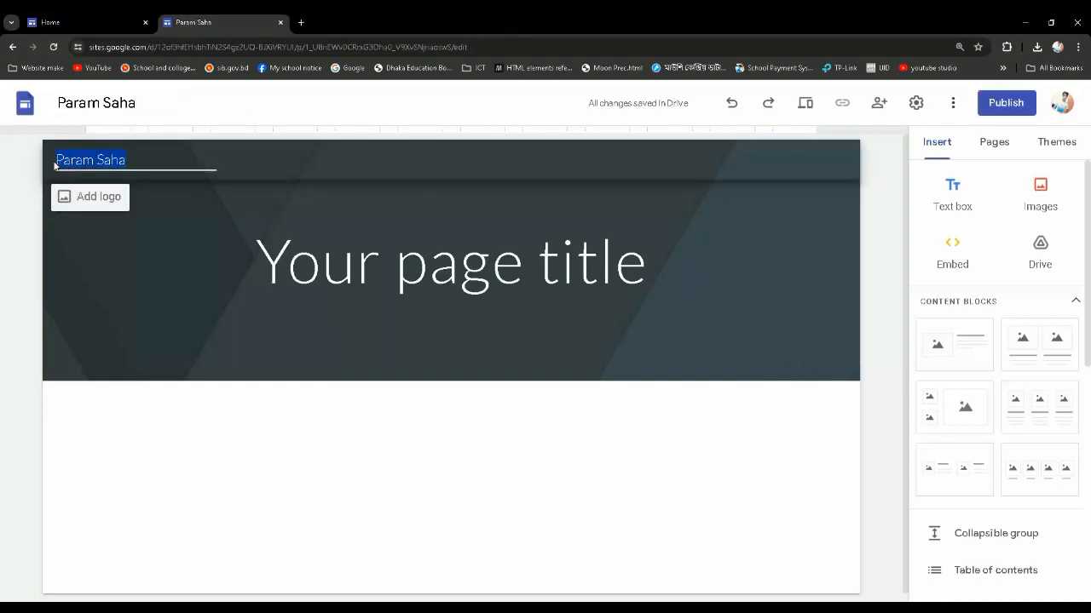
left_click(159, 197)
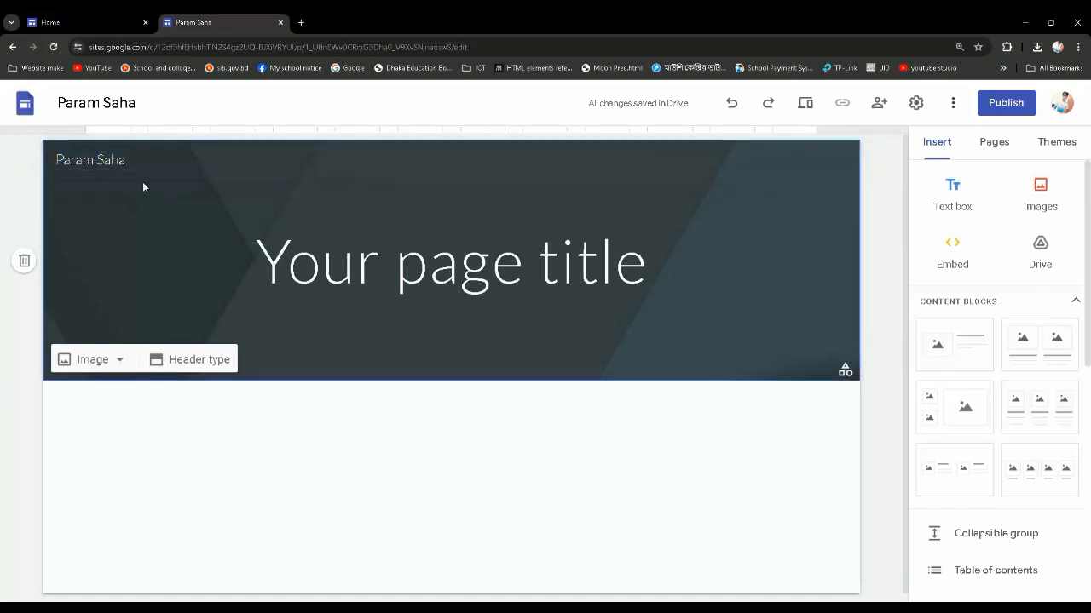
left_click_drag(125, 161, 86, 160)
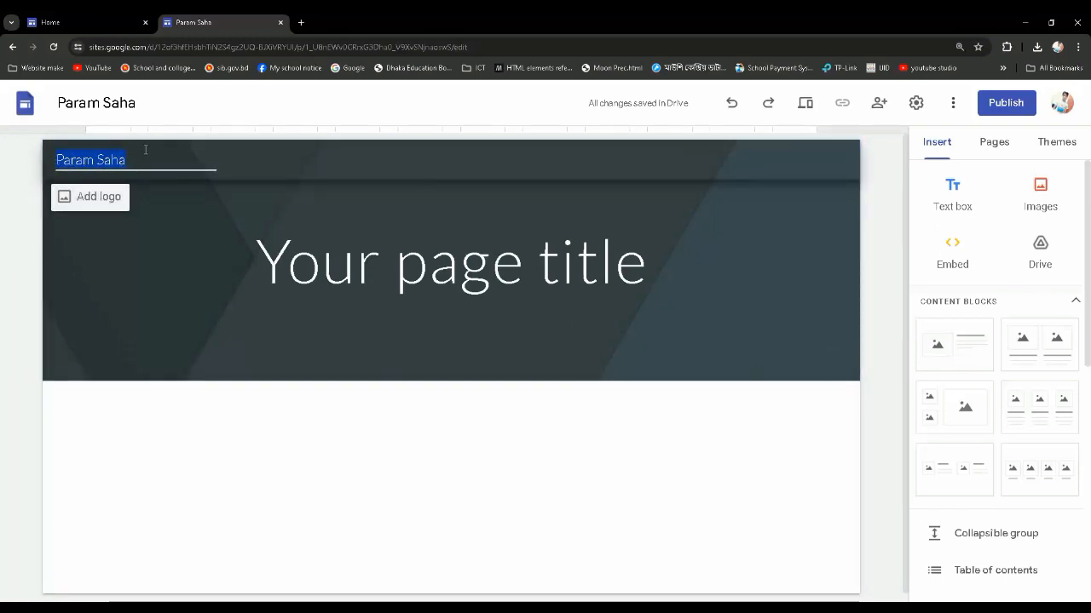
key("BackSpace")
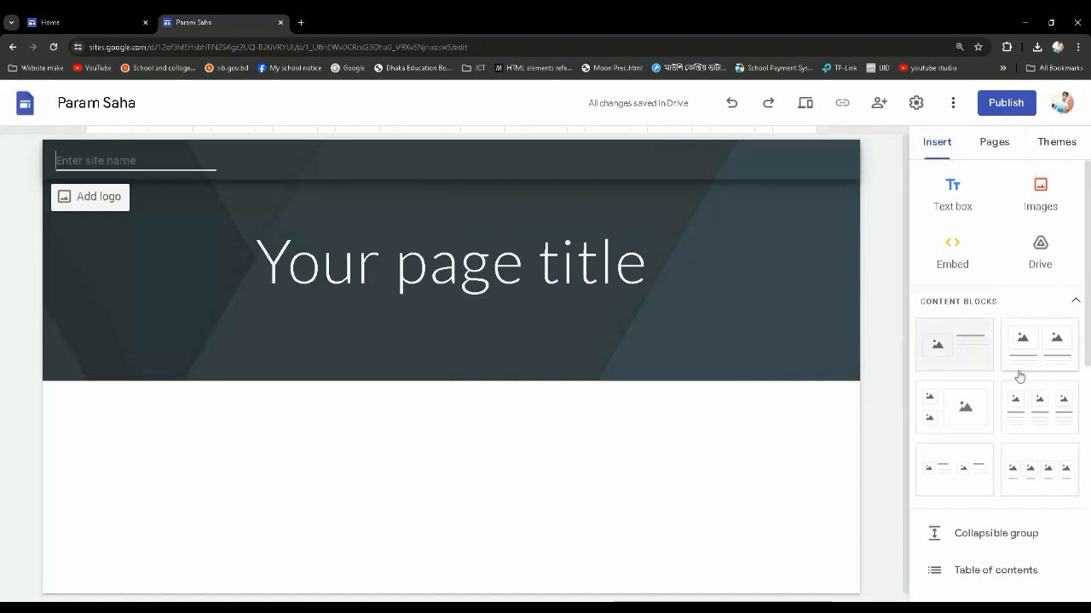
Upload the site logo PNG from the Website Image folder as the site's brand logo
scroll(1014, 379, "down", 7)
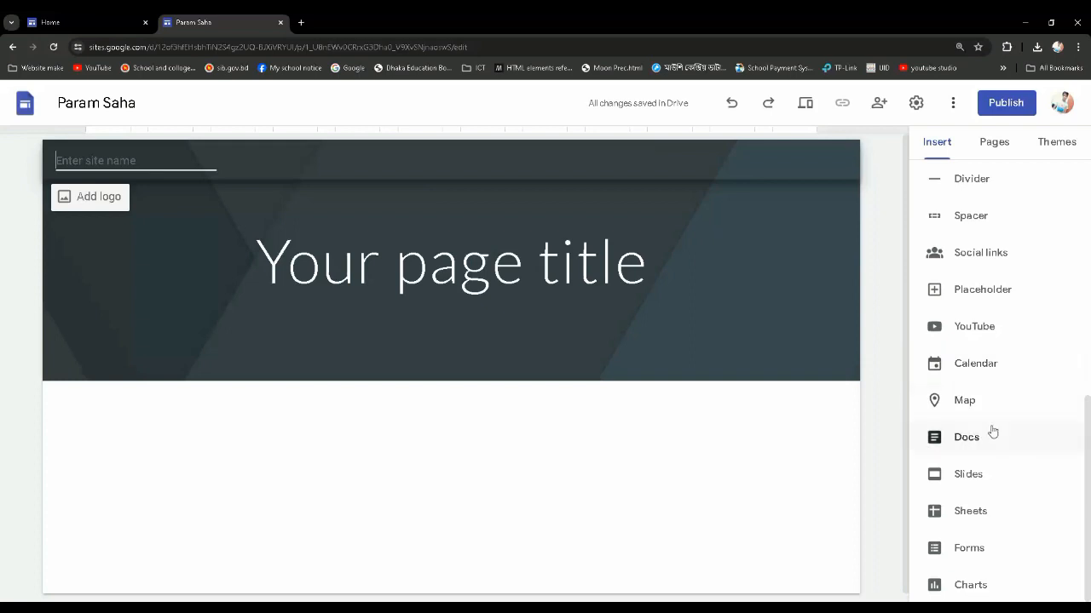
scroll(986, 374, "up", 7)
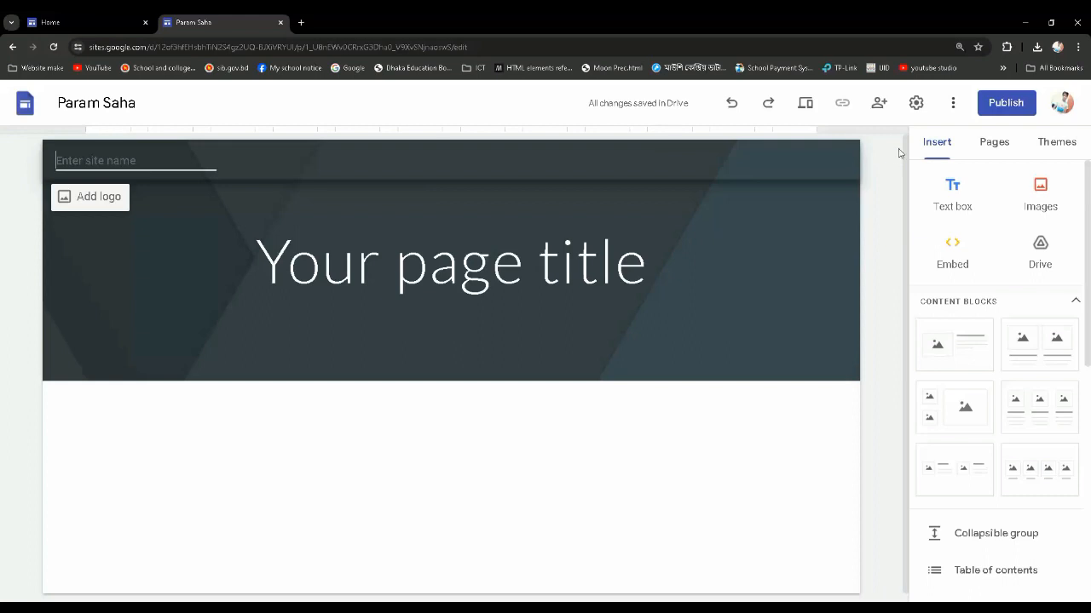
left_click(91, 198)
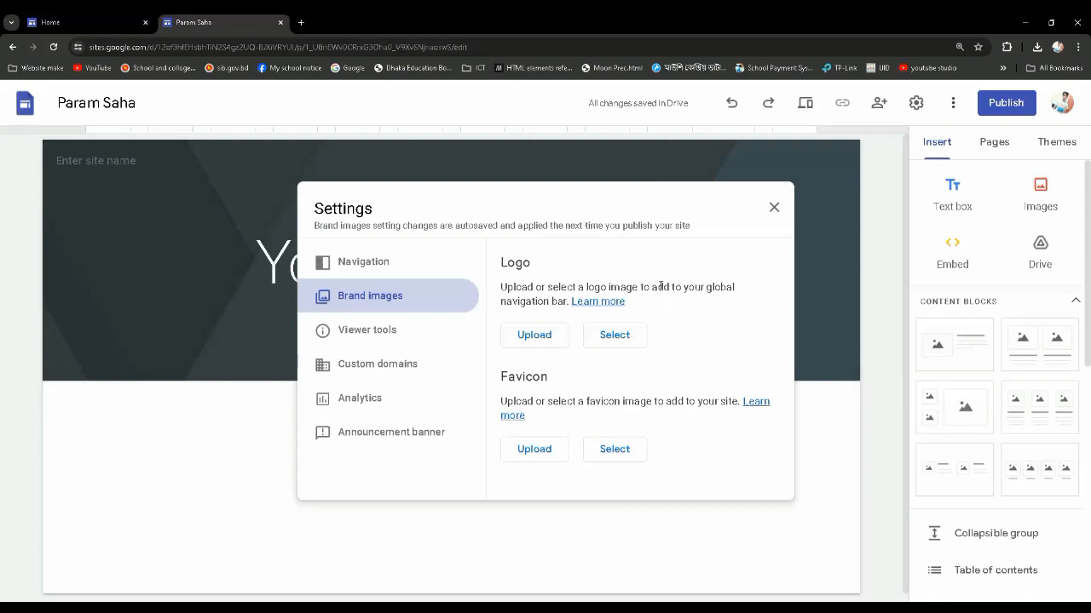
left_click(539, 337)
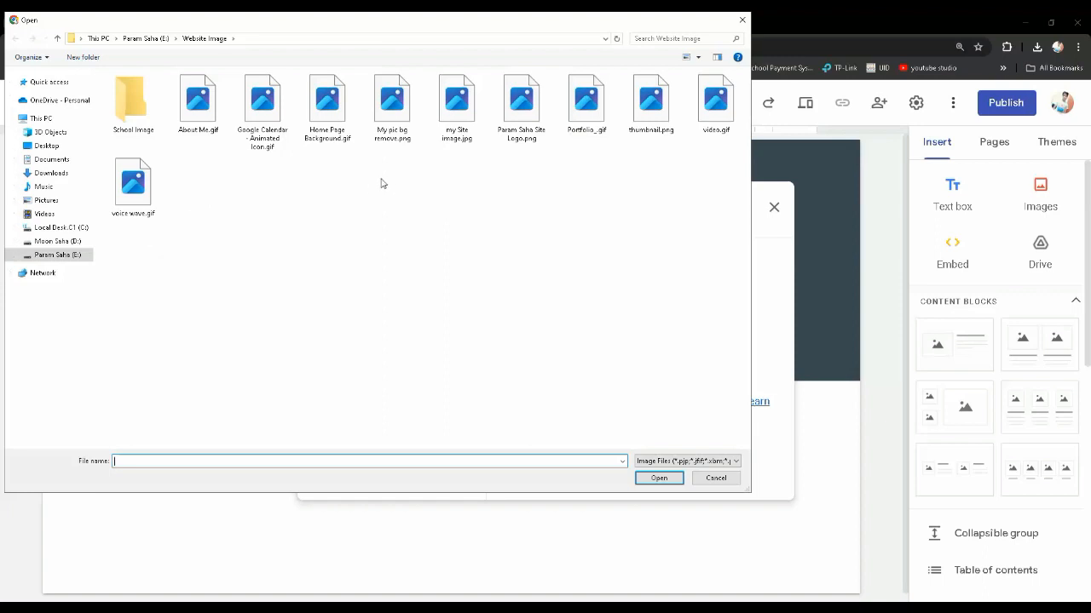
left_click(526, 134)
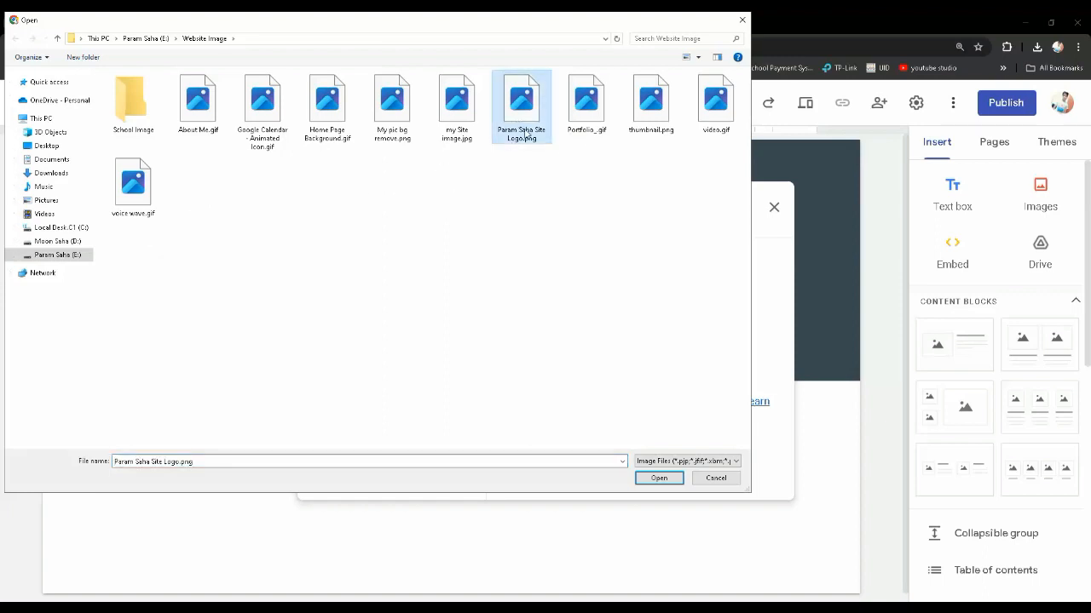
left_click(660, 478)
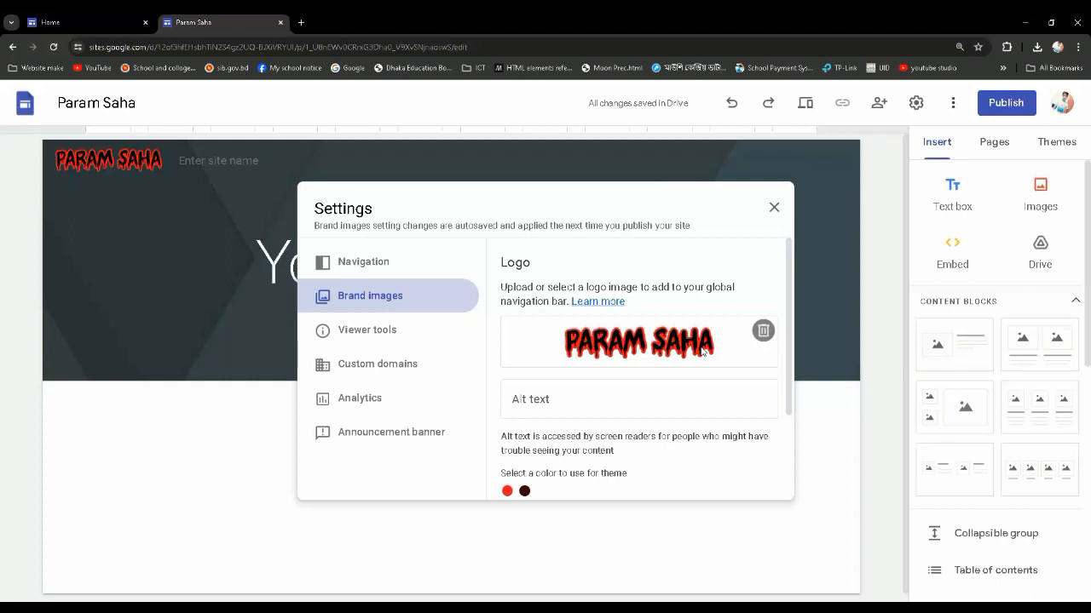
scroll(572, 397, "down", 3)
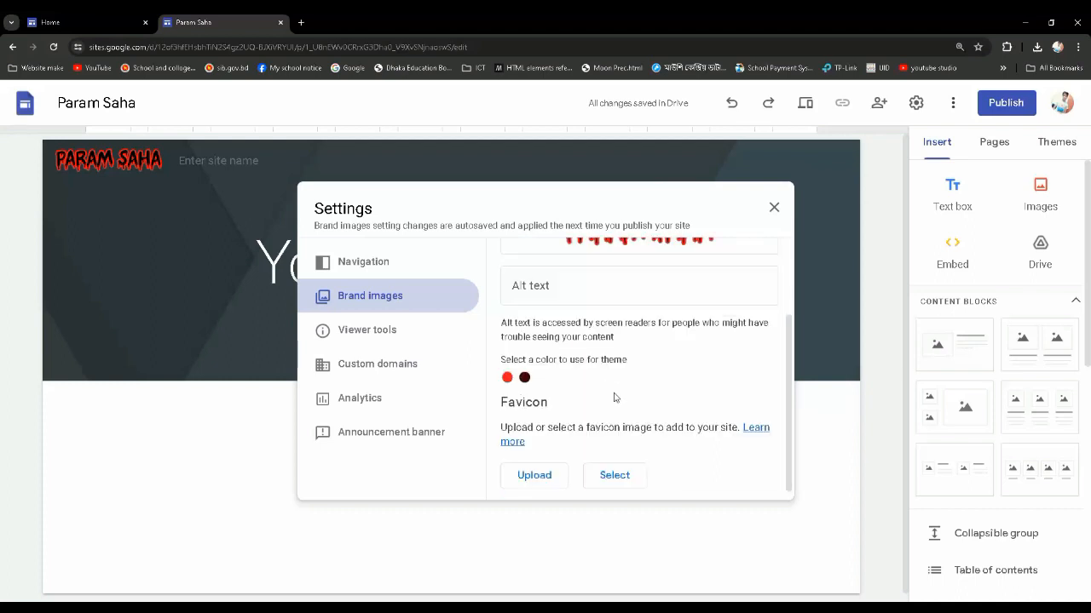
Look over the logo, theme colour and favicon options in the brand image settings, and close the settings
scroll(604, 373, "up", 3)
scroll(669, 387, "down", 2)
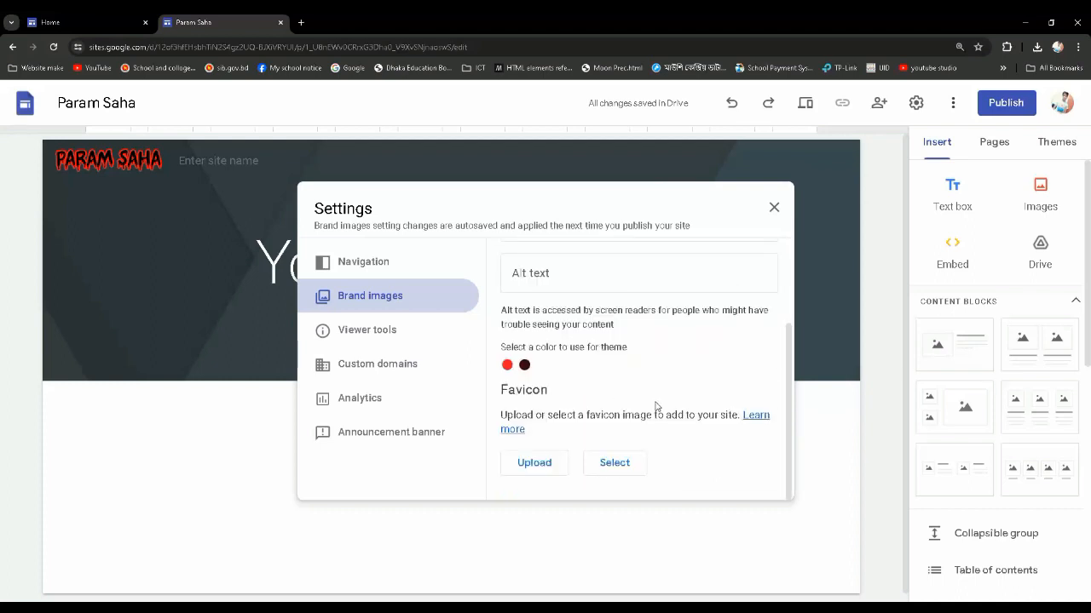
scroll(658, 406, "up", 1)
scroll(680, 358, "up", 1)
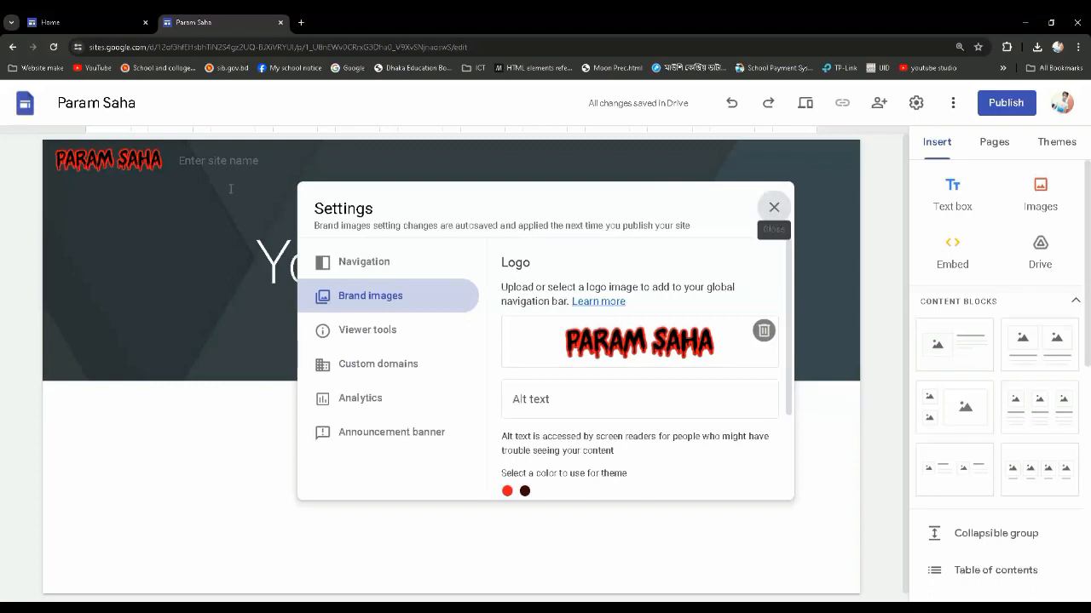
left_click(773, 207)
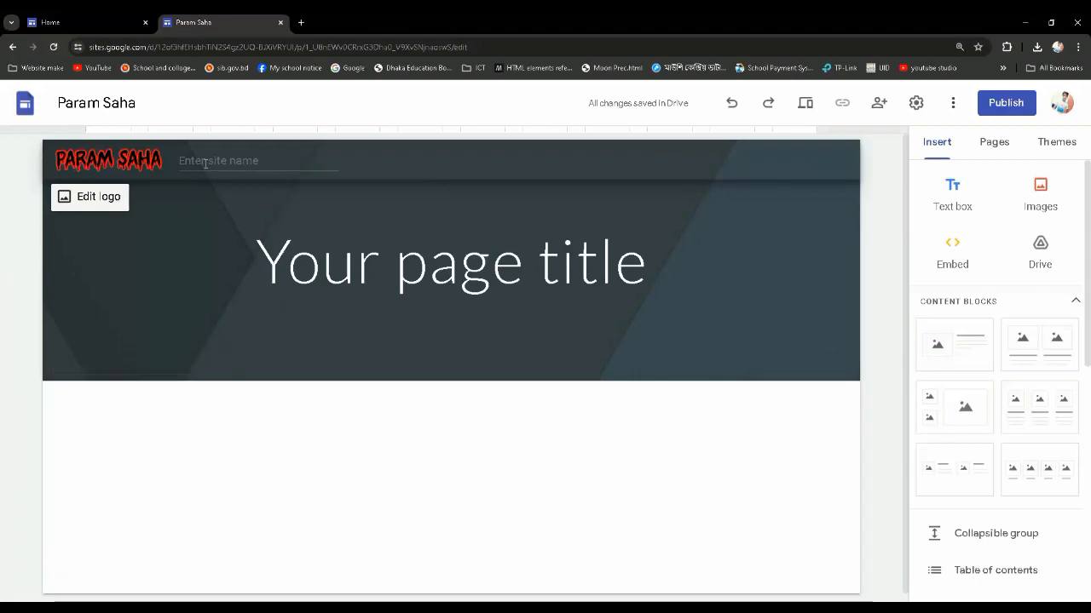
left_click(252, 194)
left_click(221, 167)
left_click(208, 185)
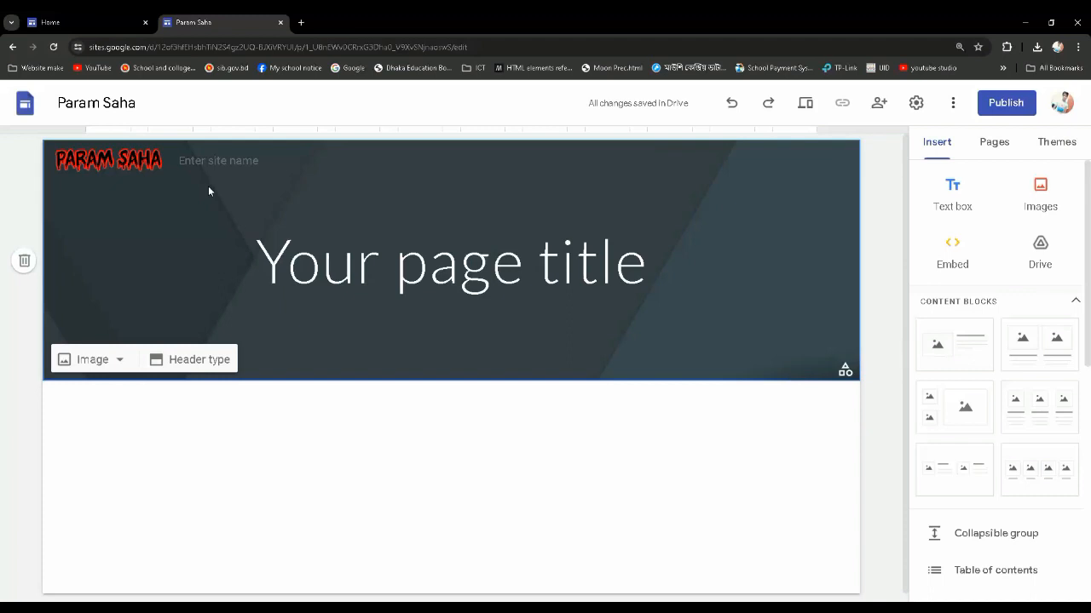
Replace the placeholder page title in the header with "Welcome to my site"
left_click(274, 265)
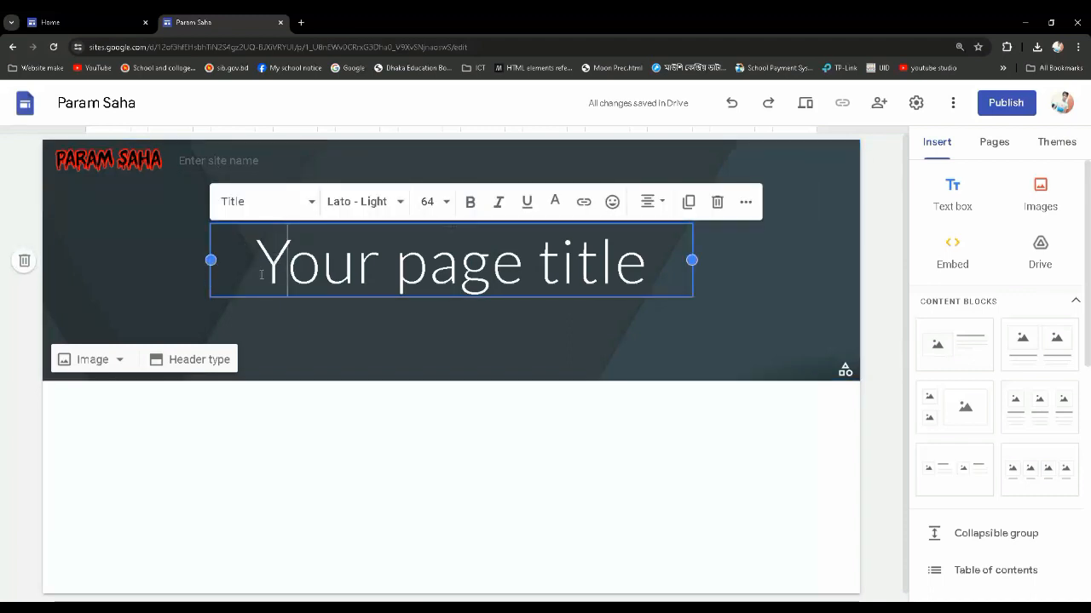
left_click_drag(262, 271, 650, 264)
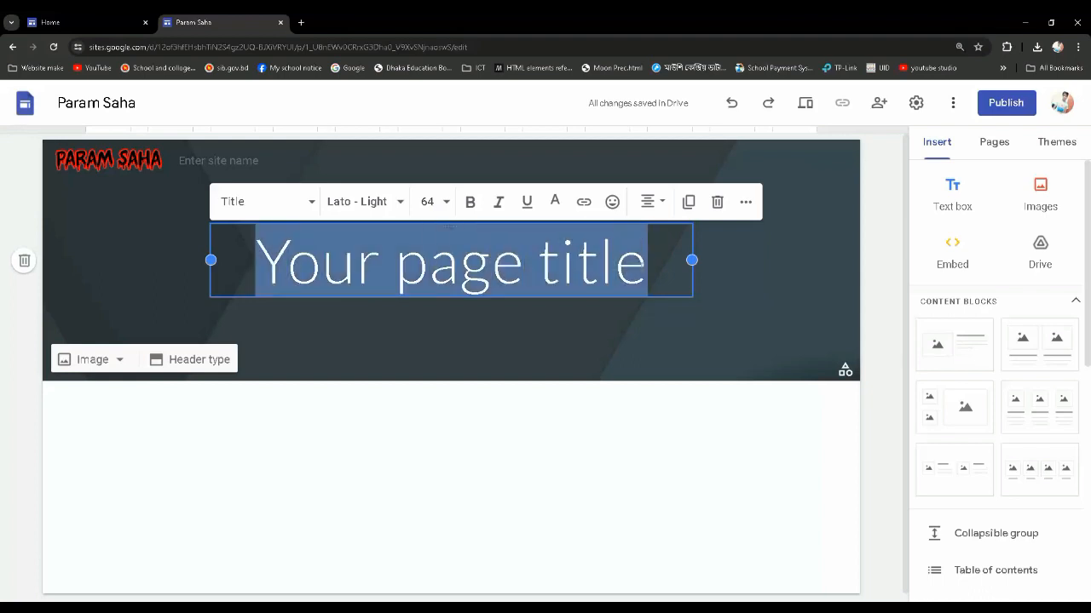
type("W")
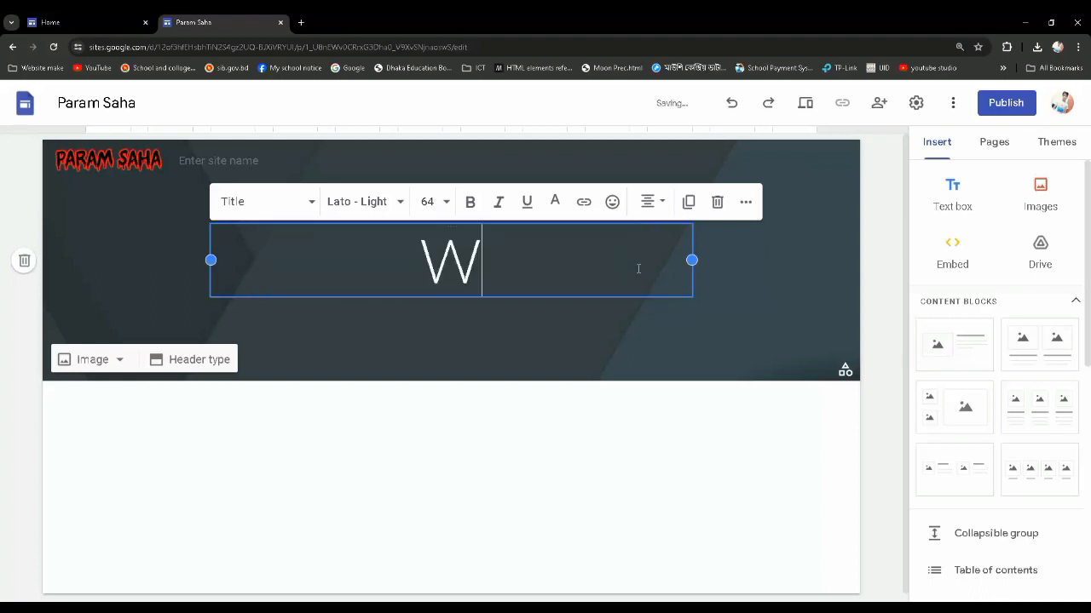
type("elcom")
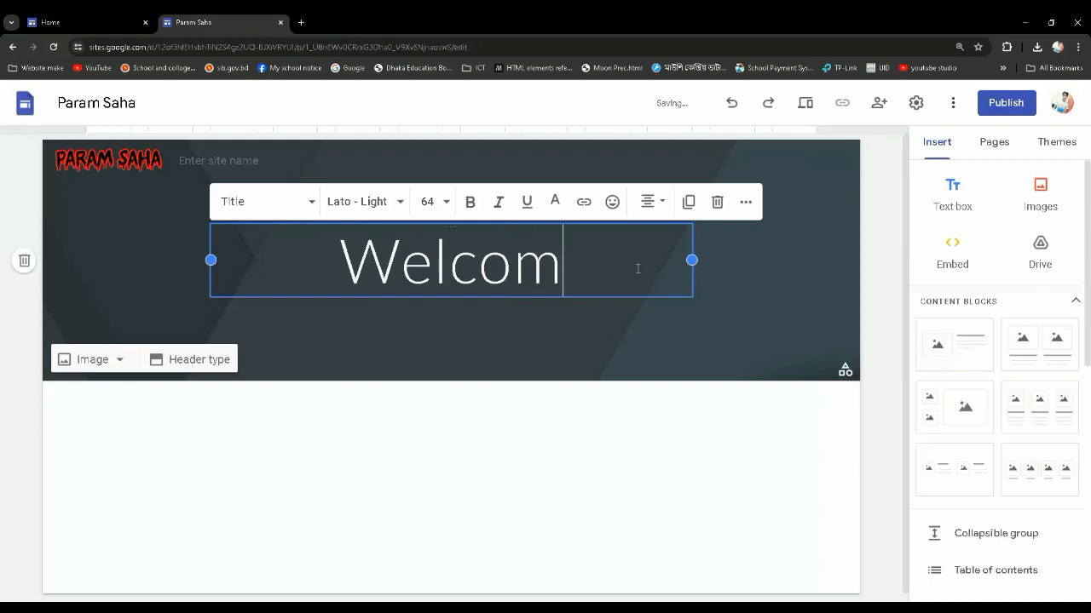
type("e to m")
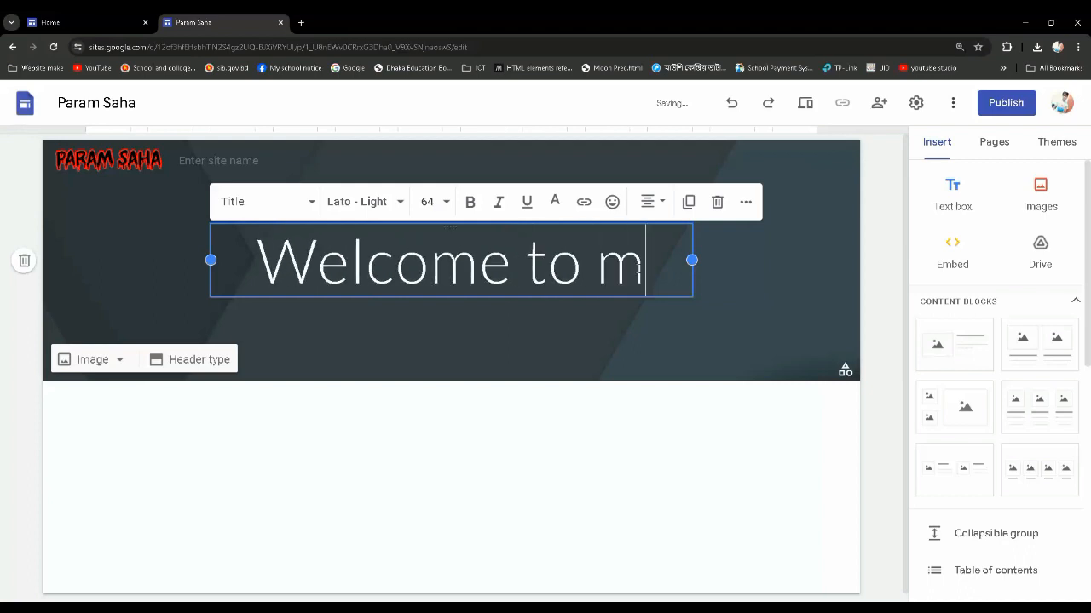
type("y site")
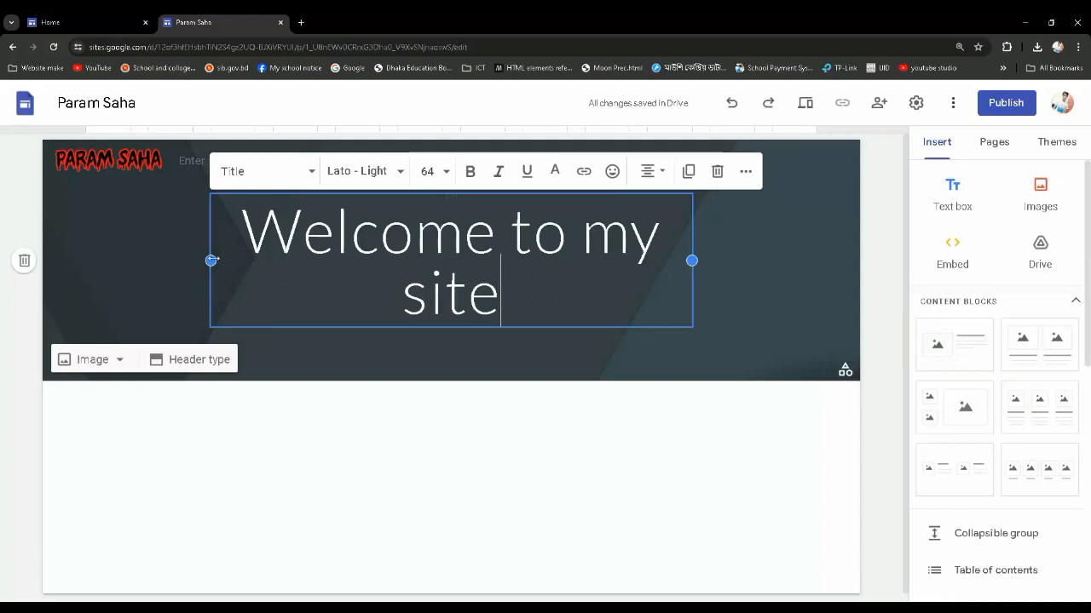
Widen the title text box on both sides to span the full content width of the header
left_click_drag(211, 260, 48, 258)
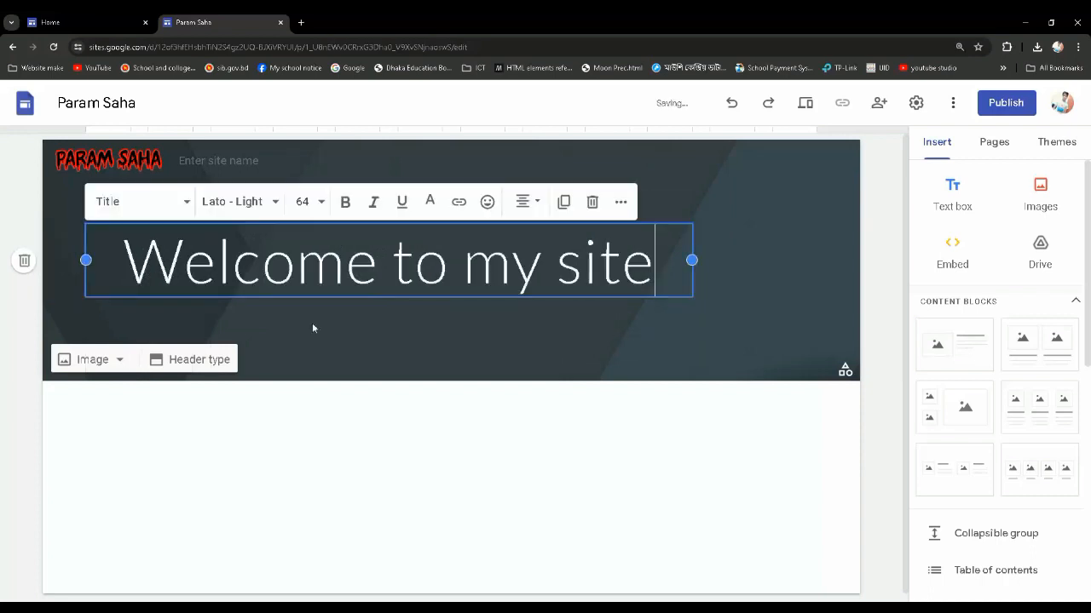
left_click_drag(692, 260, 846, 267)
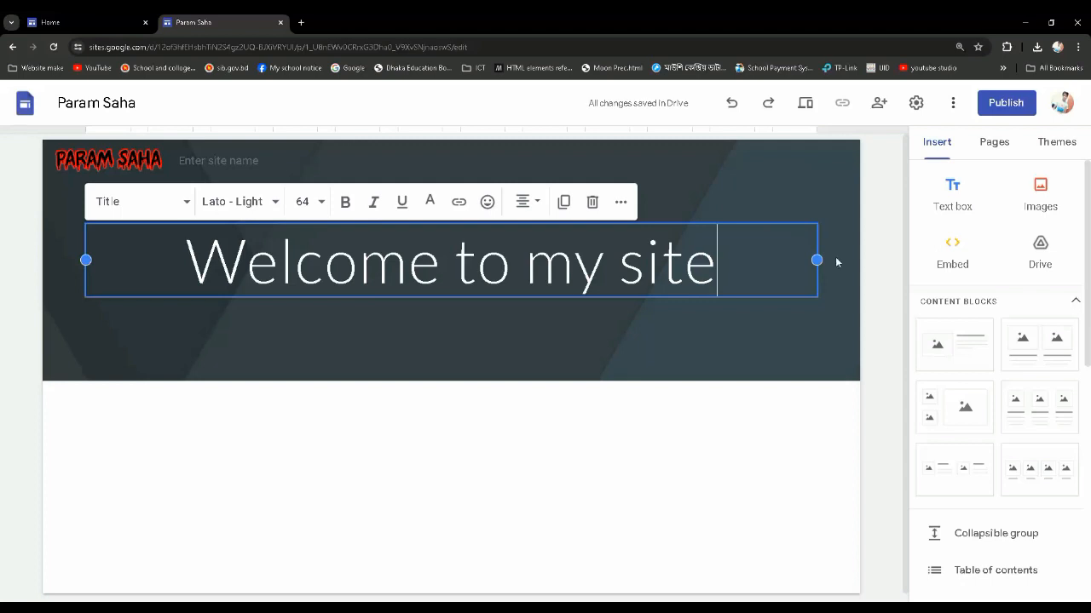
left_click_drag(816, 260, 989, 254)
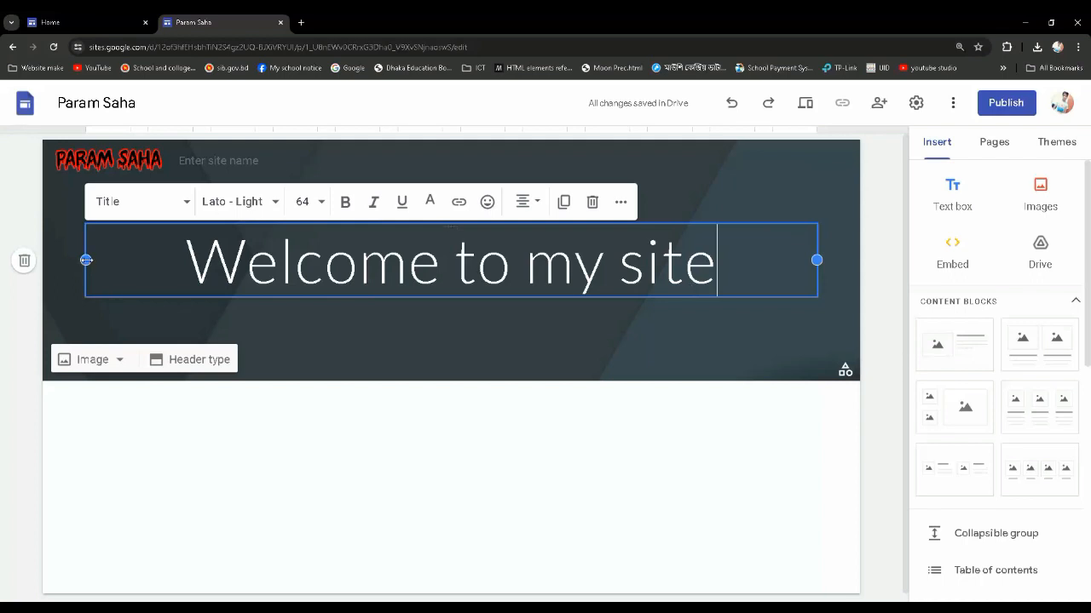
left_click_drag(86, 260, 8, 260)
Look through the fonts and font sizes available for the page title text, leaving its formatting as it is
left_click_drag(725, 274, 197, 268)
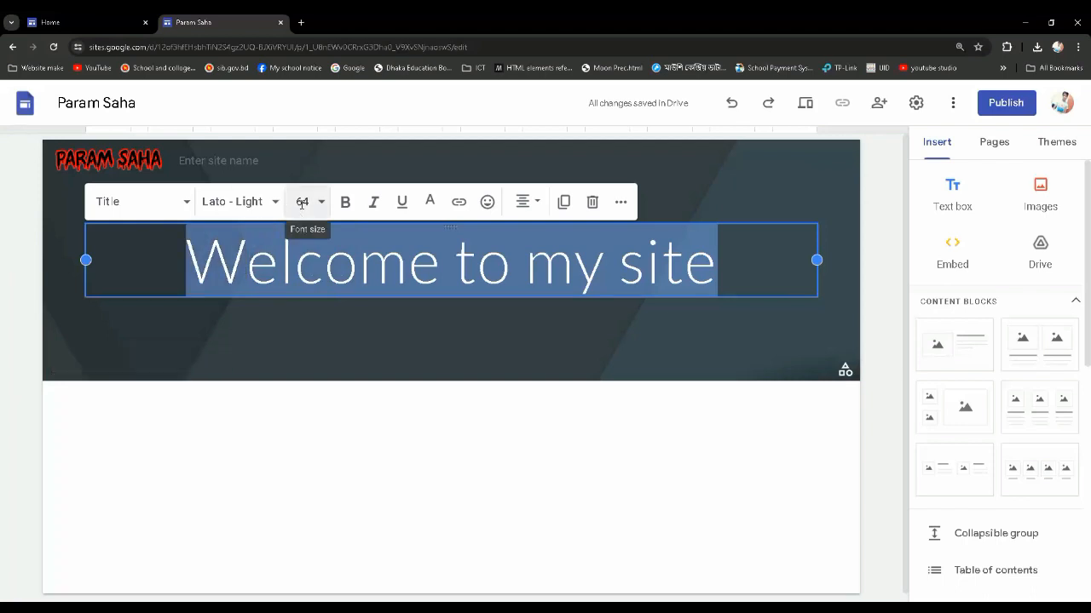
left_click(269, 201)
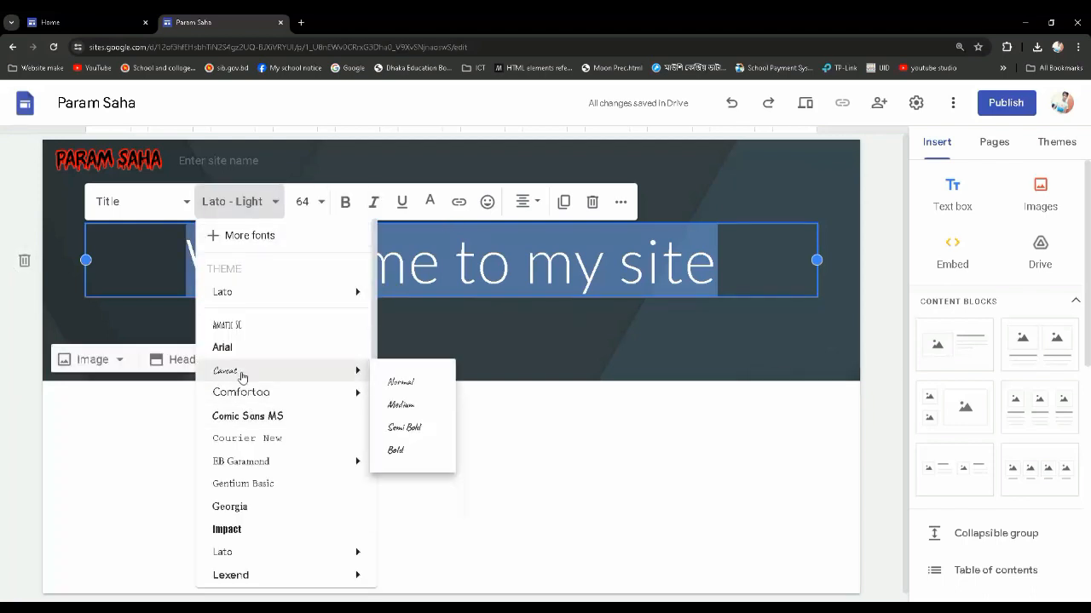
scroll(251, 426, "down", 3)
left_click(306, 204)
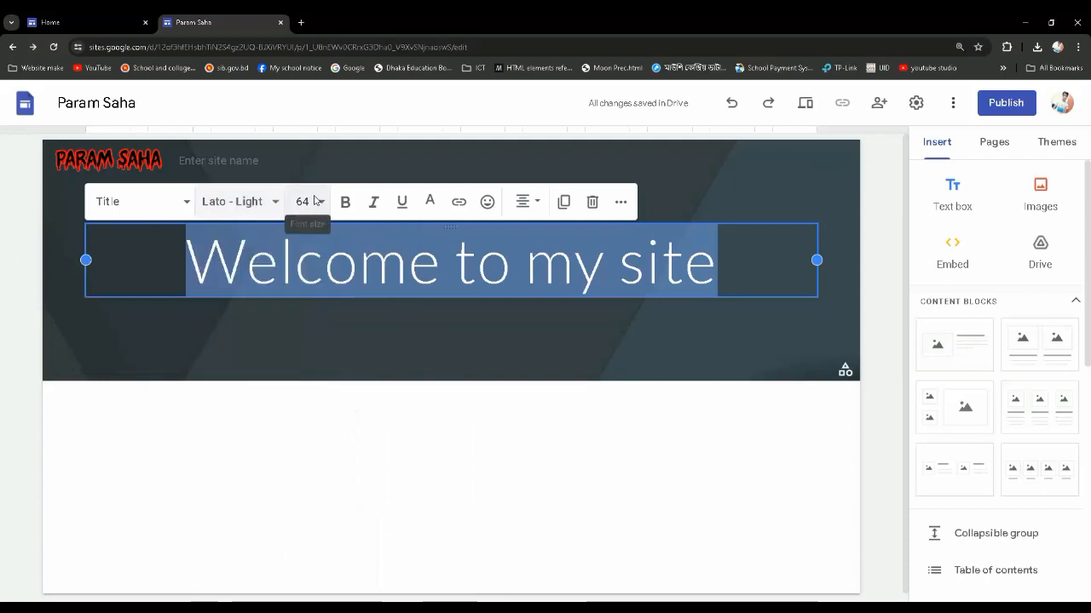
left_click(305, 204)
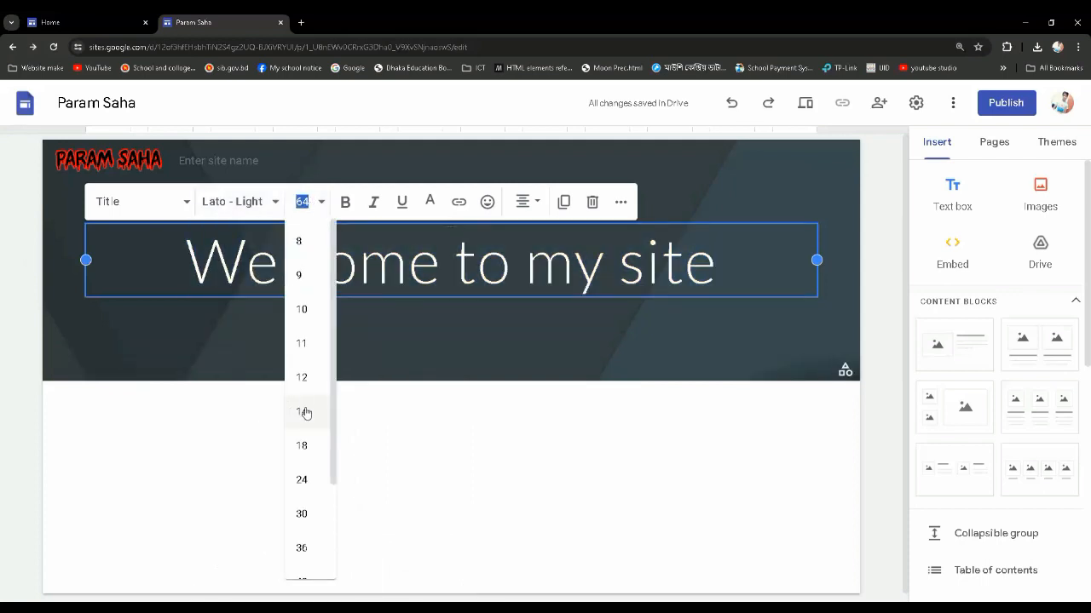
scroll(304, 412, "down", 1)
scroll(311, 358, "down", 2)
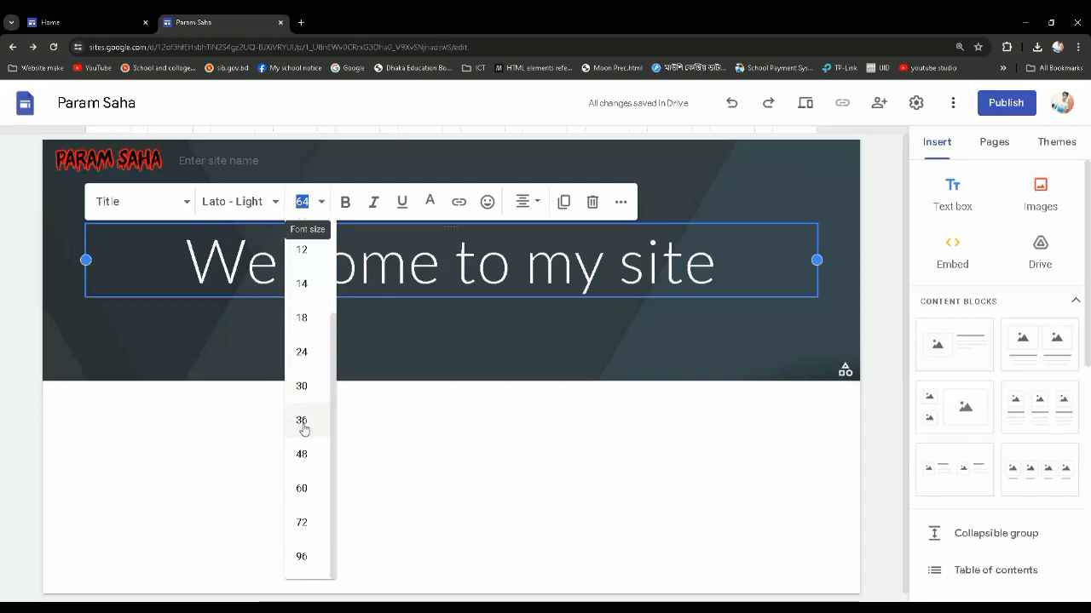
left_click(457, 269)
left_click(714, 259)
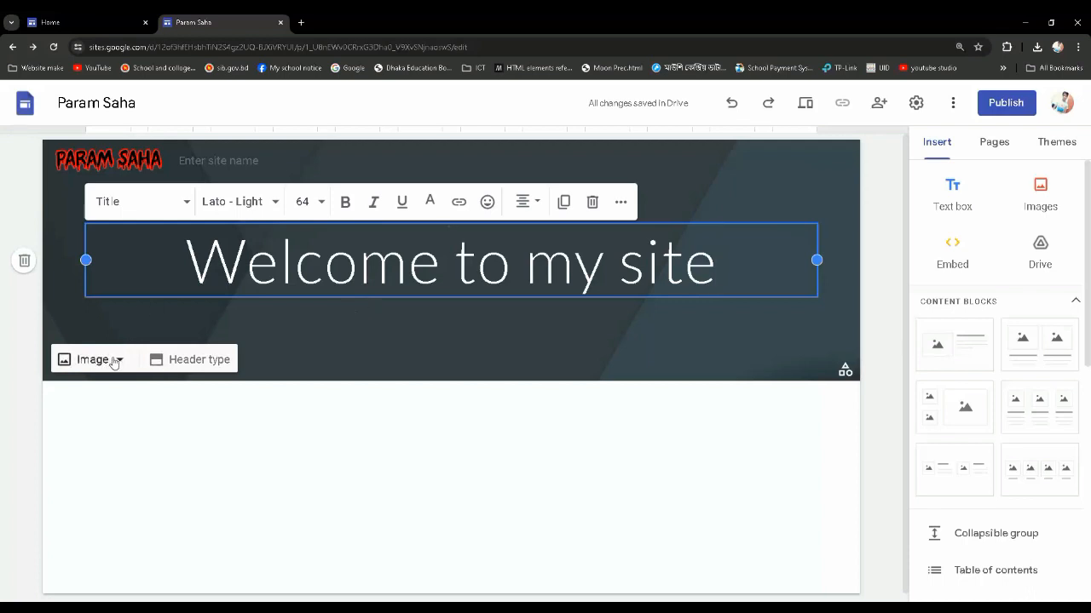
left_click(364, 326)
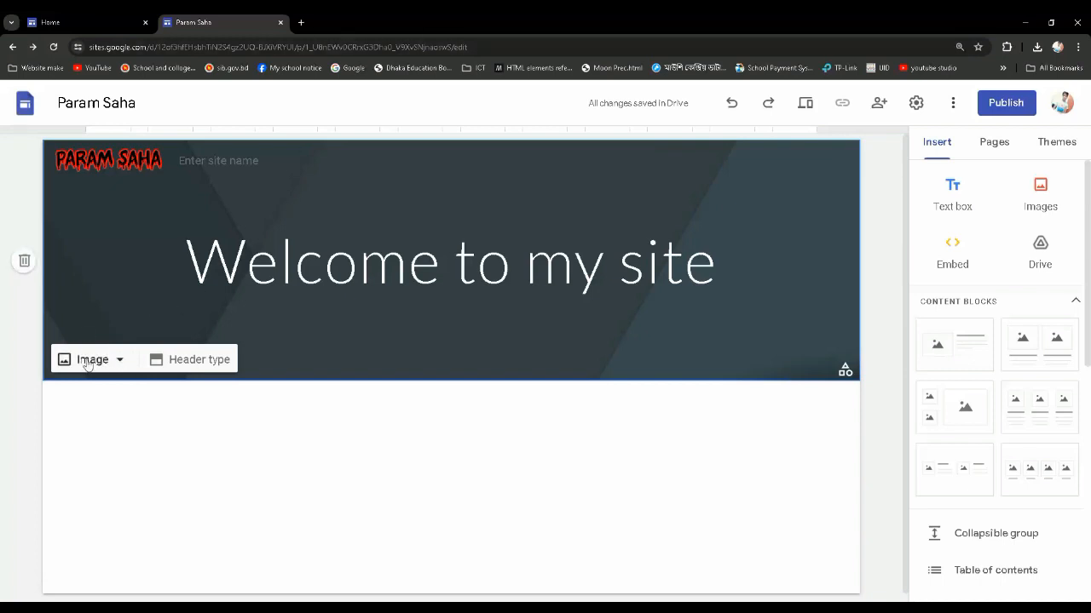
Set the header background to the gallery image of blurred city lights on dark blue
left_click(119, 363)
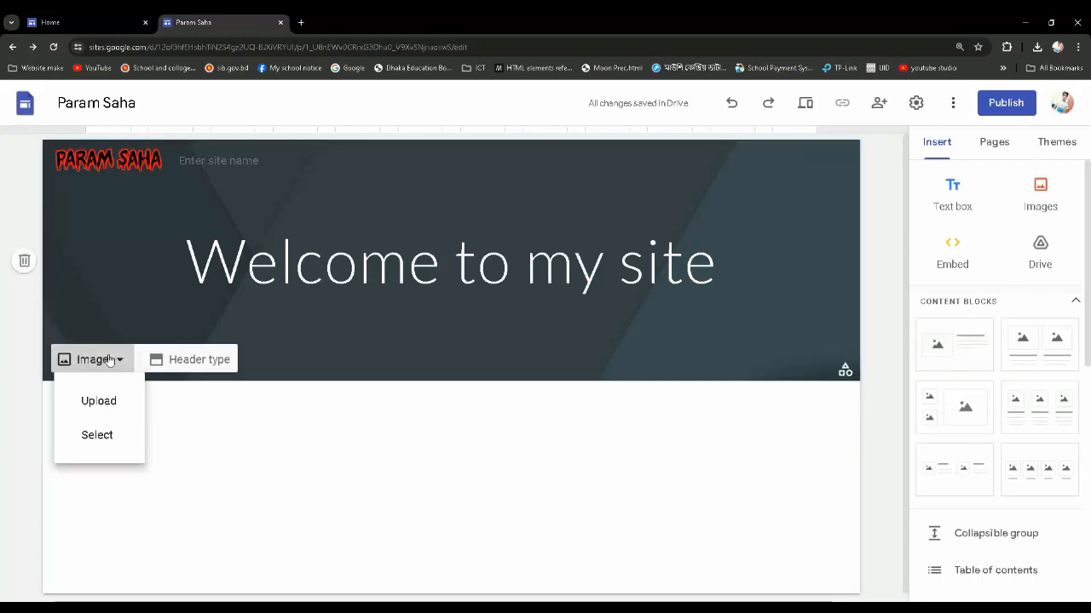
left_click(93, 443)
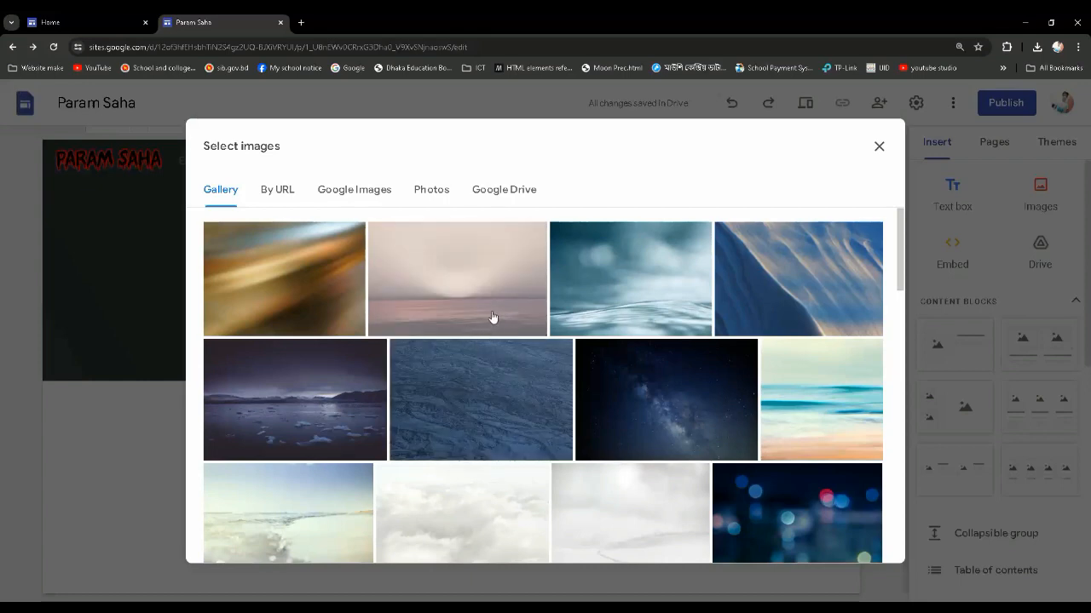
scroll(322, 411, "down", 2)
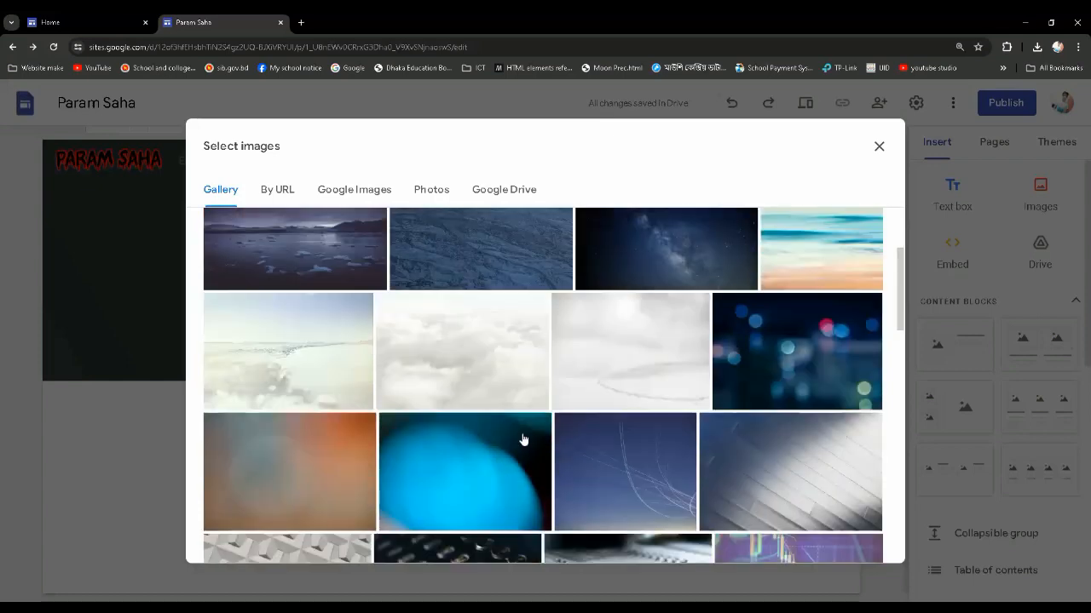
scroll(776, 362, "down", 1)
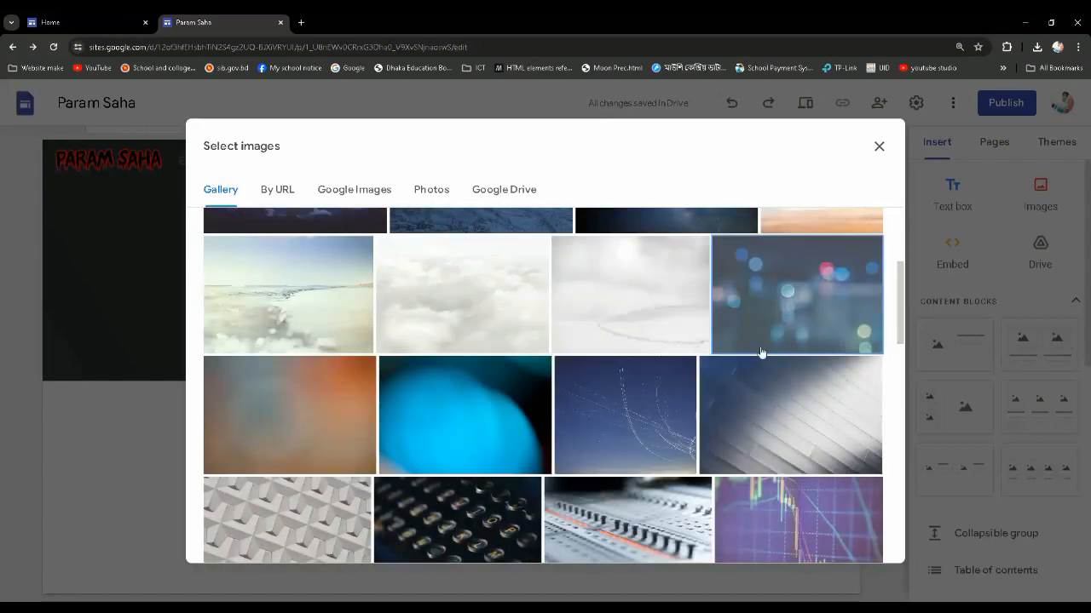
left_click(760, 350)
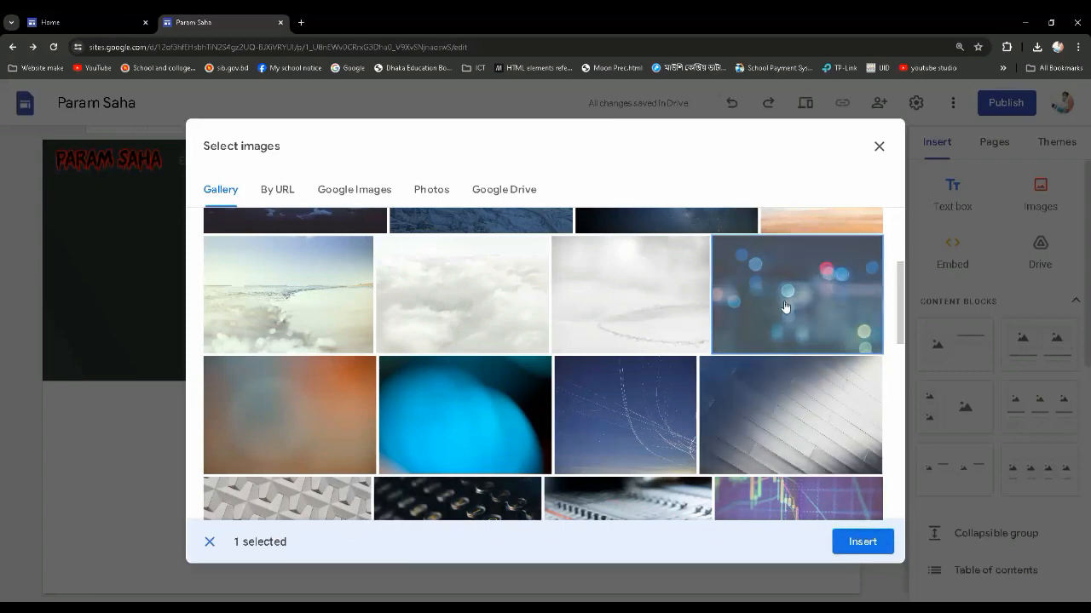
left_click(856, 545)
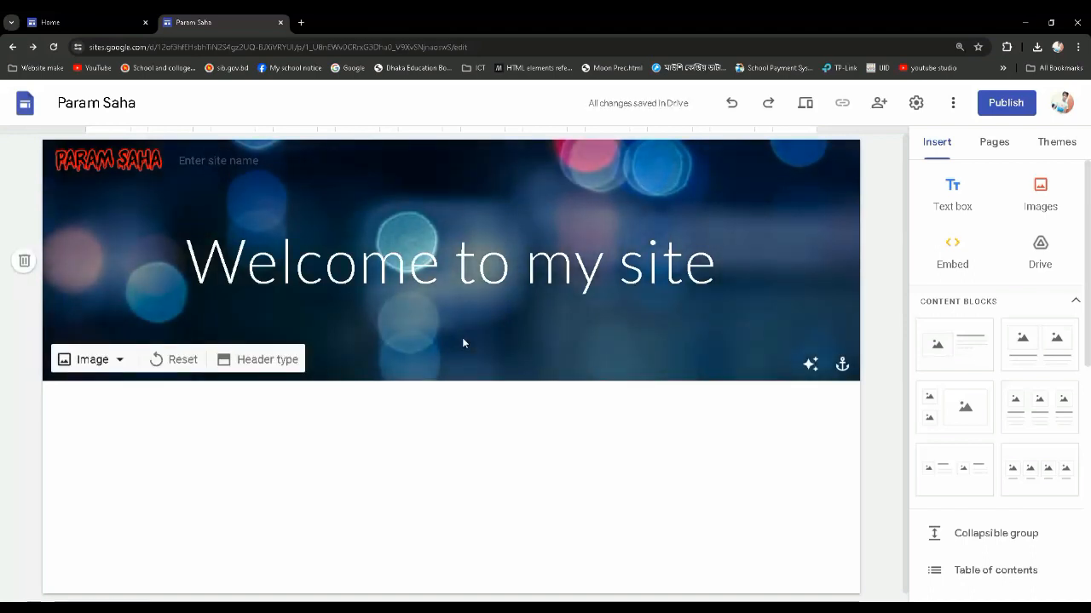
Set the site's navigation bar color to Black and close the settings
mouse_move(241, 193)
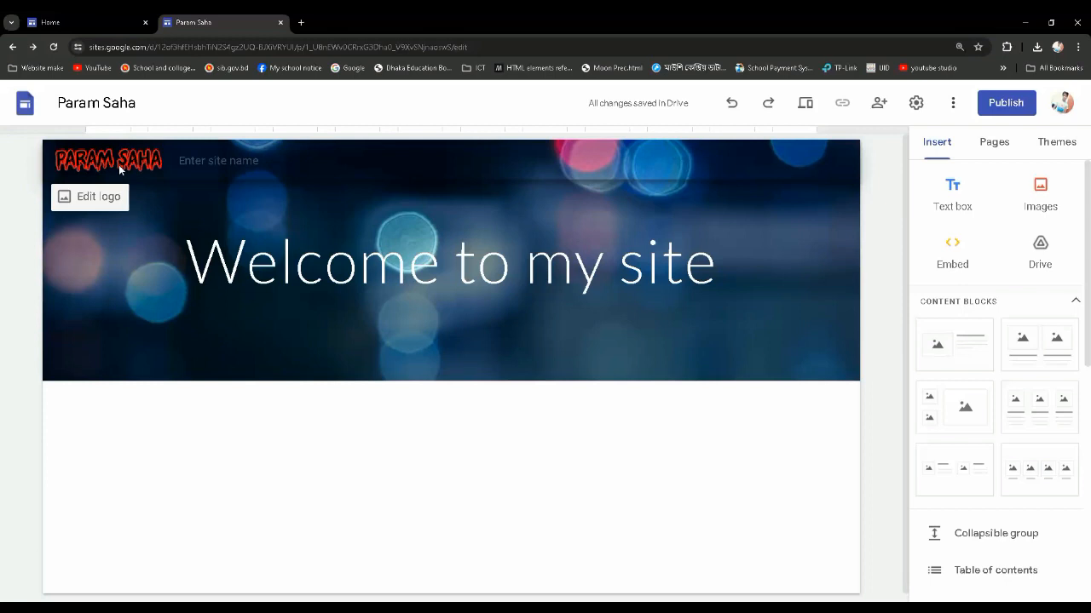
left_click(92, 202)
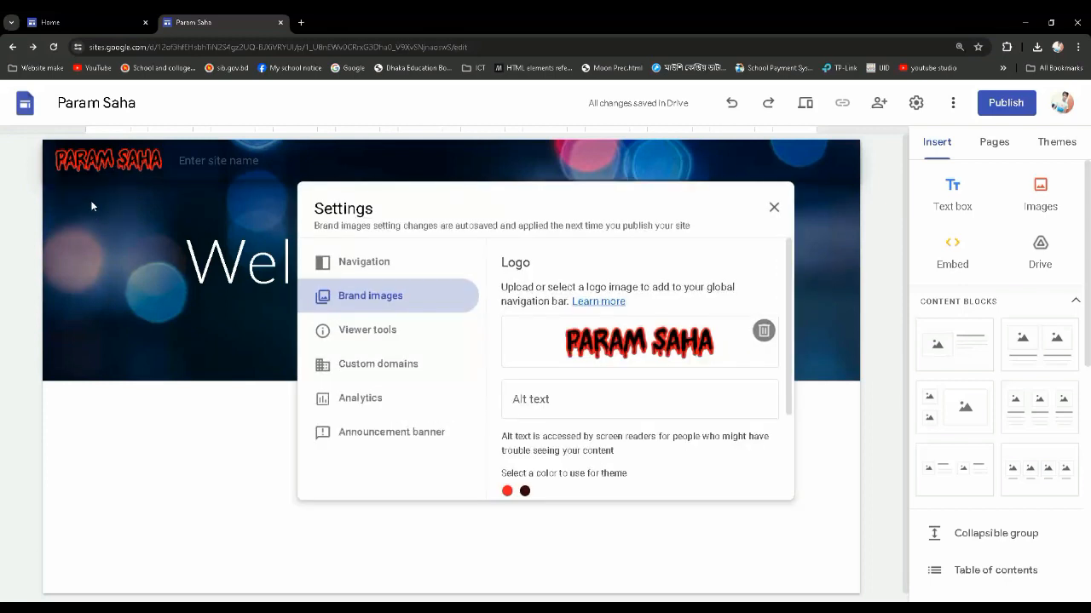
left_click(390, 266)
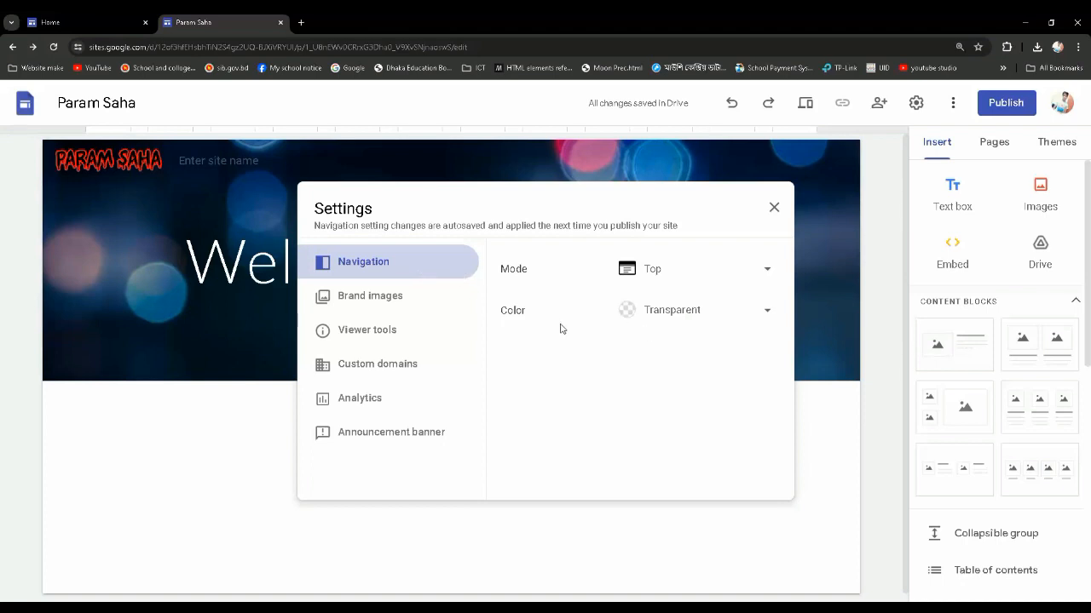
left_click(714, 316)
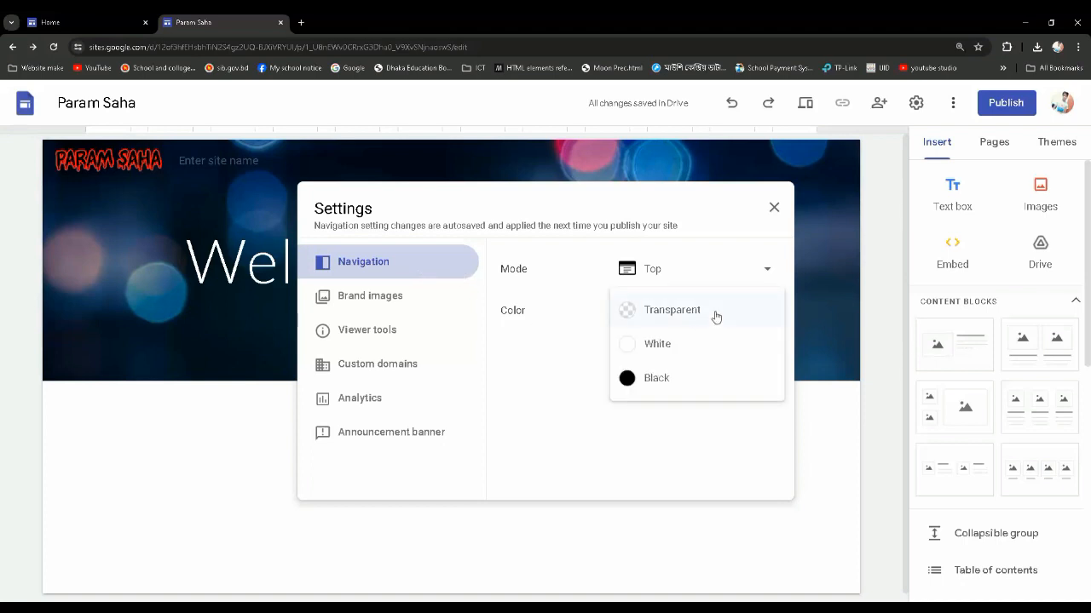
left_click(670, 386)
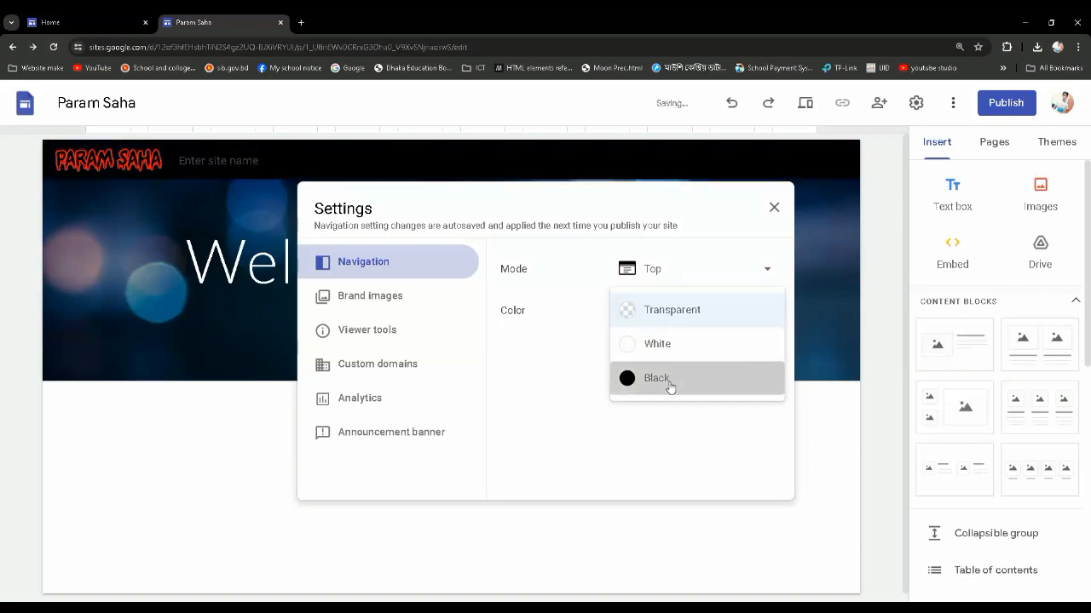
left_click(773, 209)
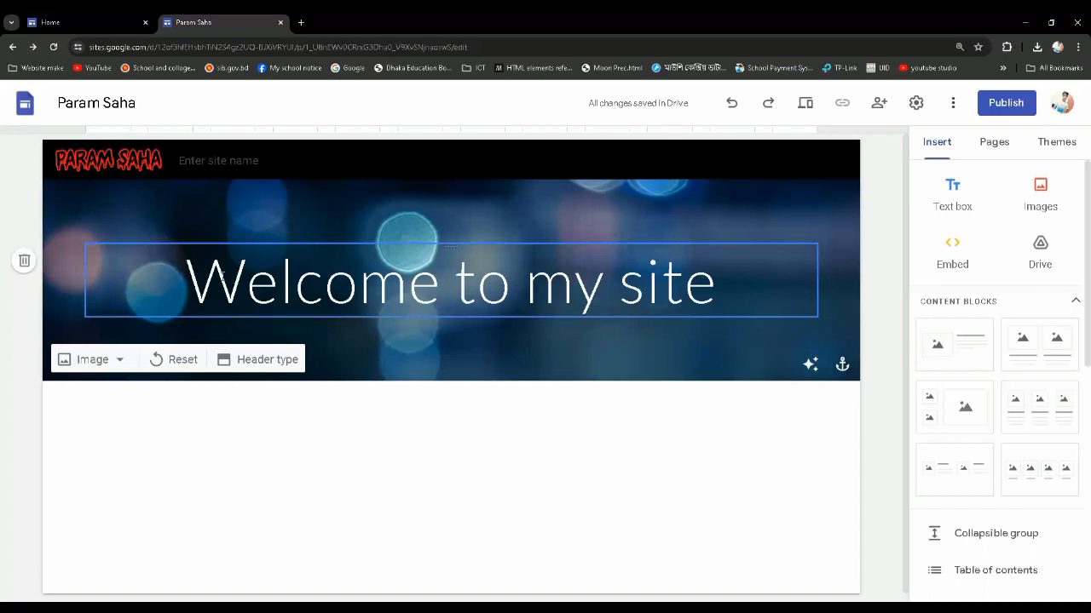
left_click_drag(221, 274, 724, 280)
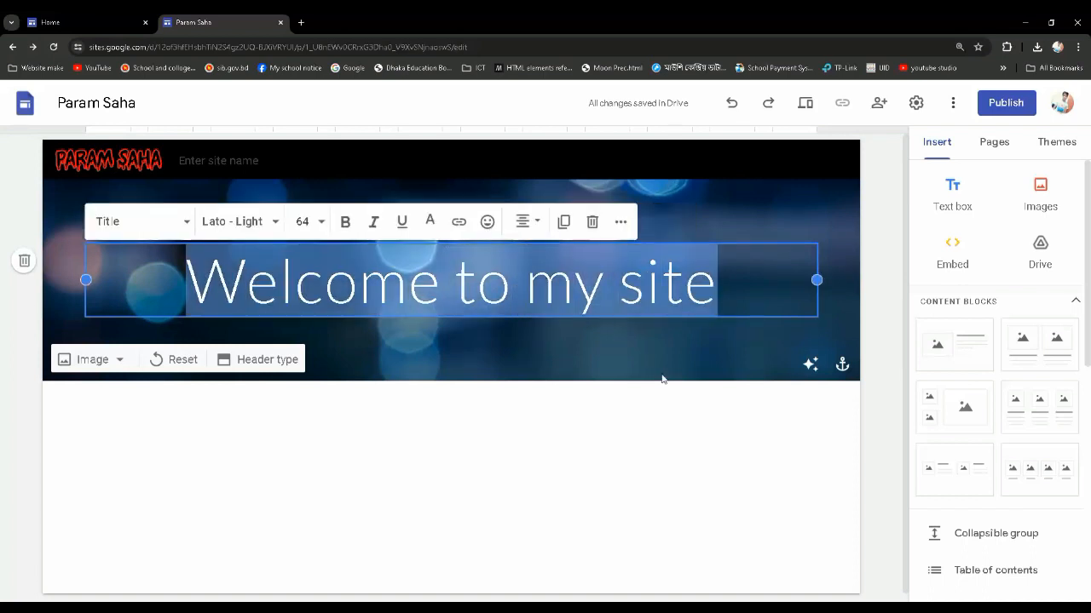
left_click(615, 386)
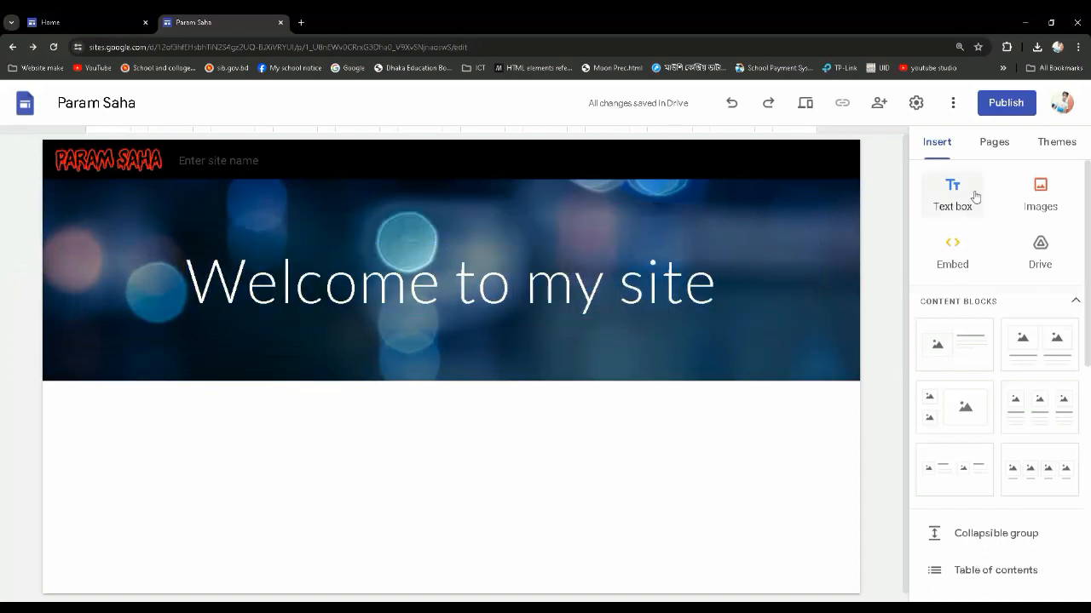
Try the pink and green color variants of the Simple theme and return it to blue
left_click(1055, 143)
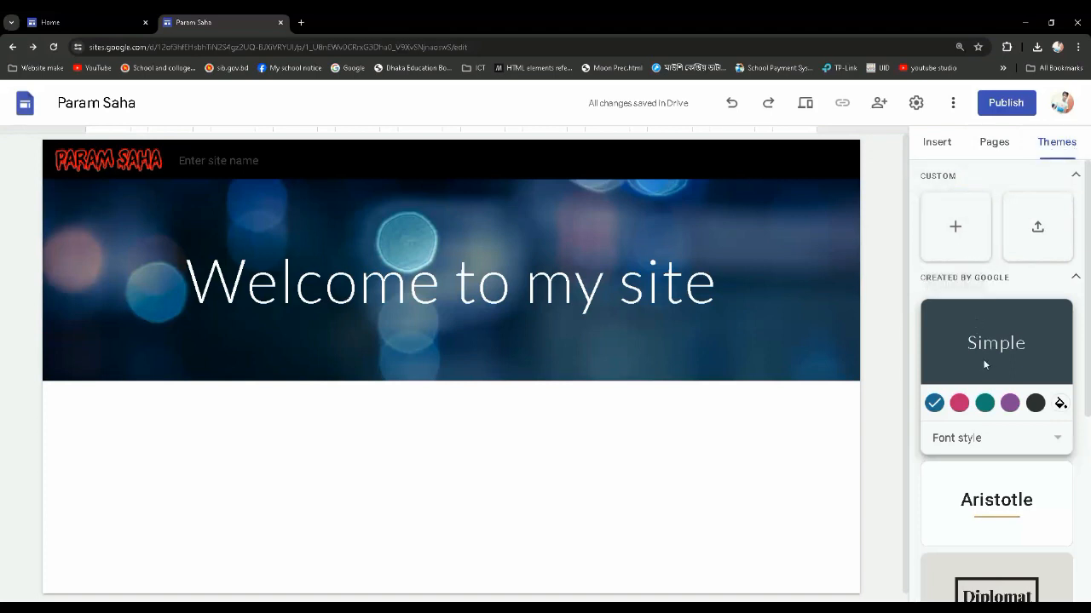
left_click(960, 403)
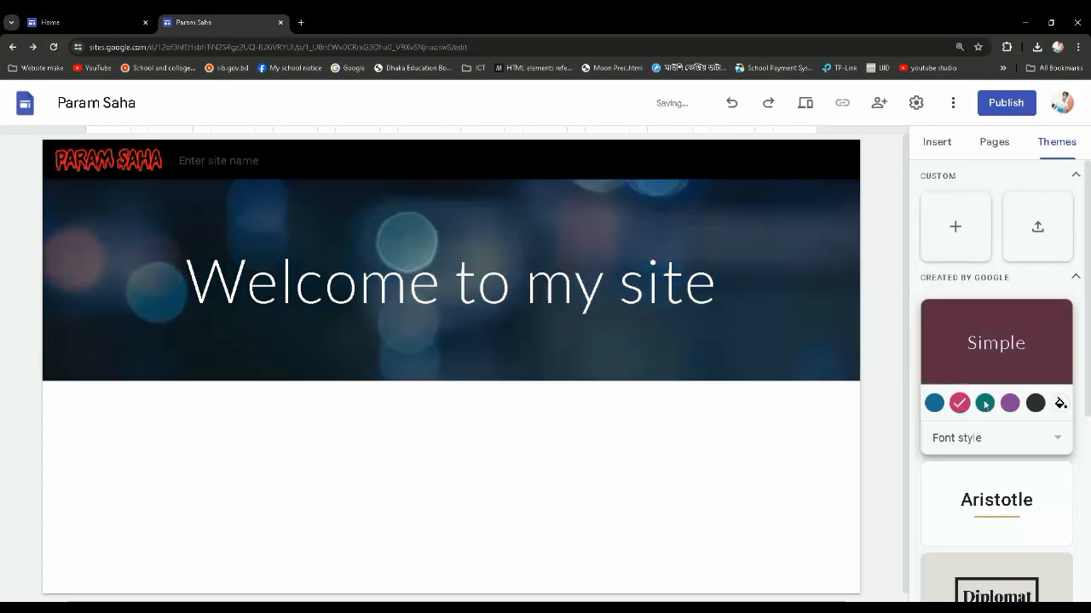
left_click(1005, 405)
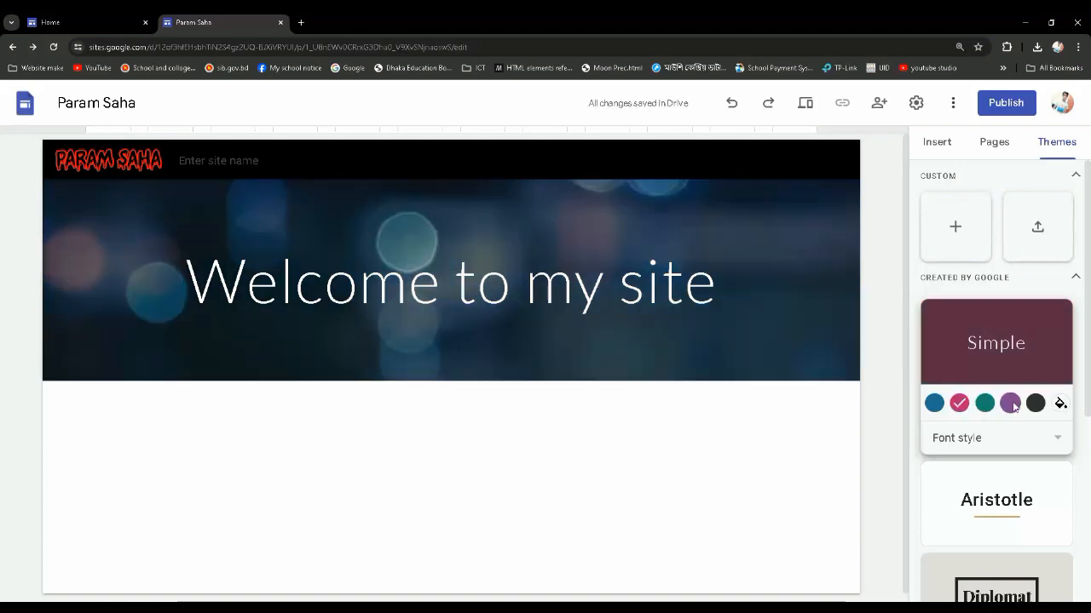
left_click(984, 405)
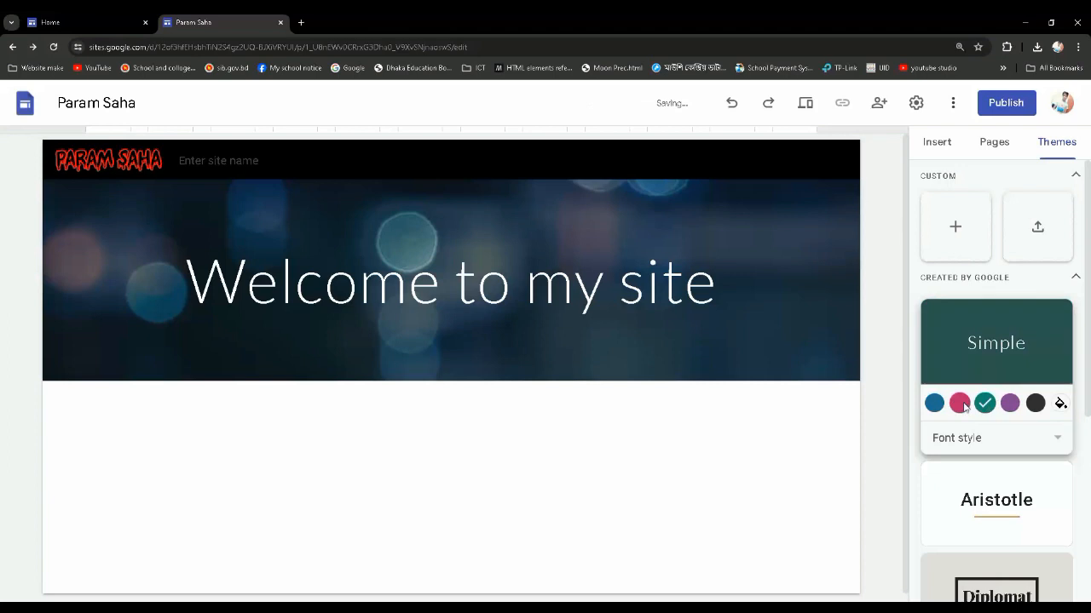
left_click(960, 403)
left_click(937, 403)
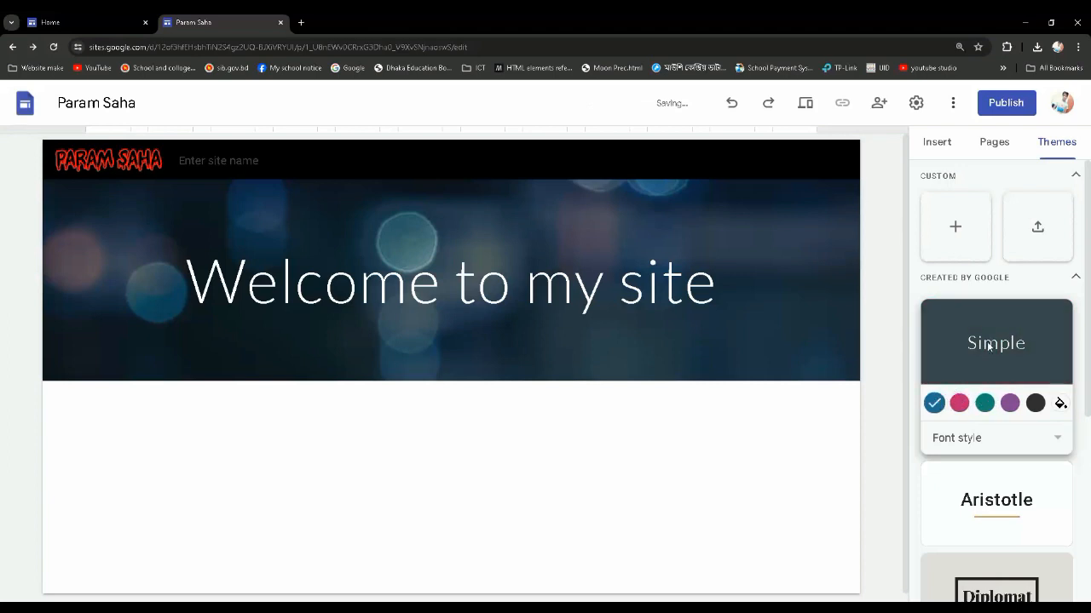
Apply the Impression theme to the site and check the restyled title on the home page
scroll(989, 346, "down", 2)
scroll(988, 345, "down", 3)
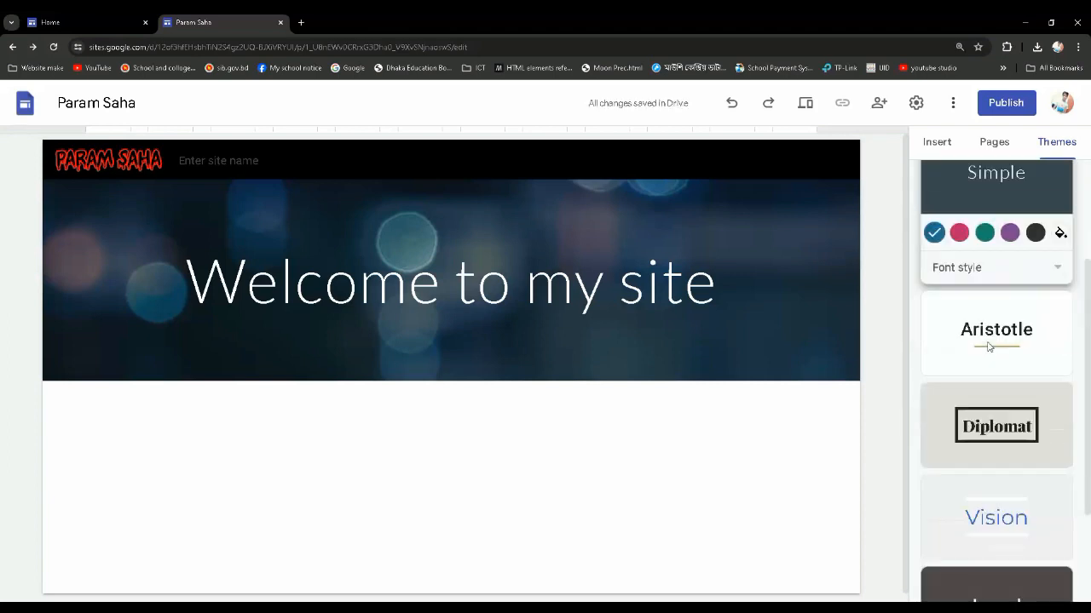
scroll(988, 346, "down", 1)
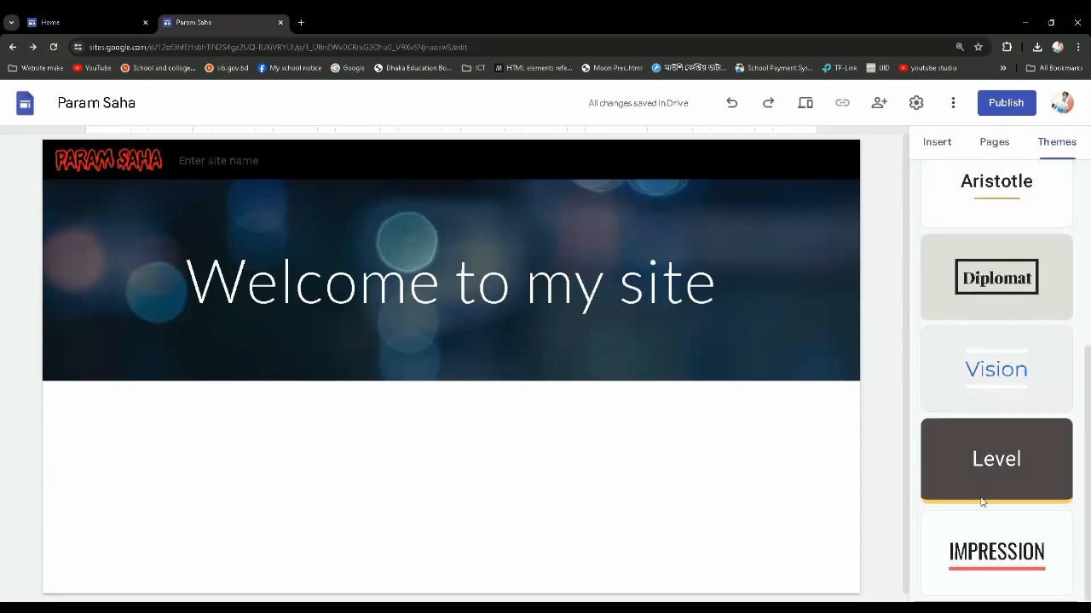
left_click(986, 554)
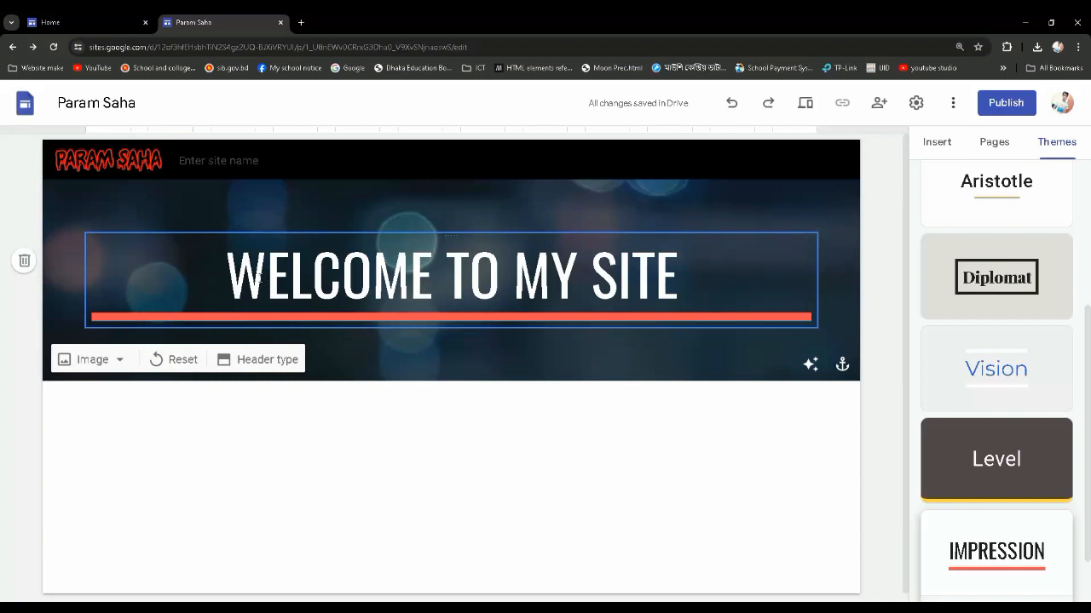
left_click_drag(260, 279, 681, 277)
left_click(681, 277)
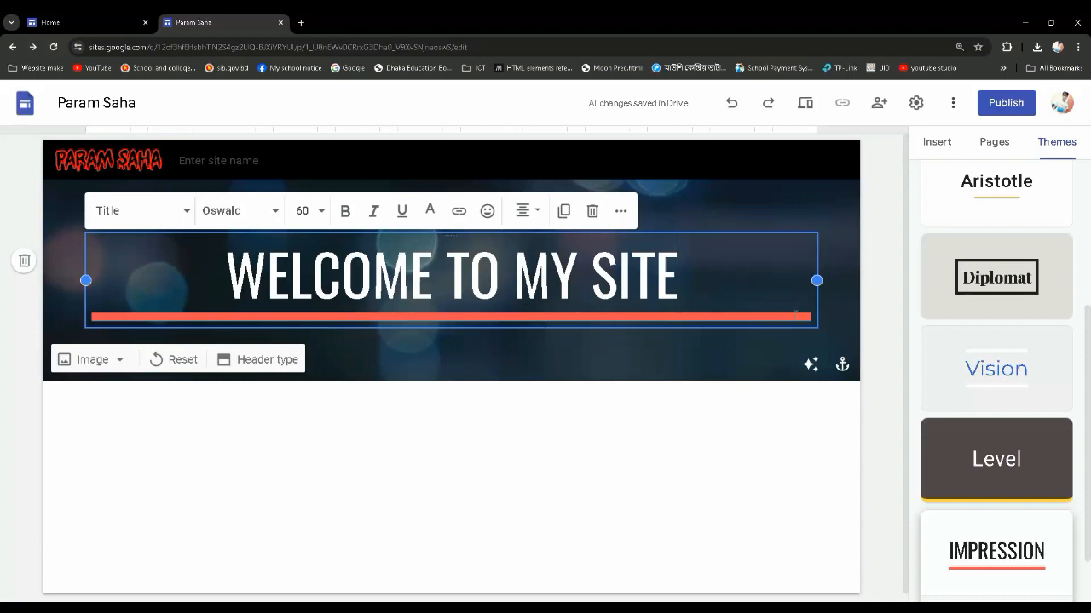
left_click(557, 493)
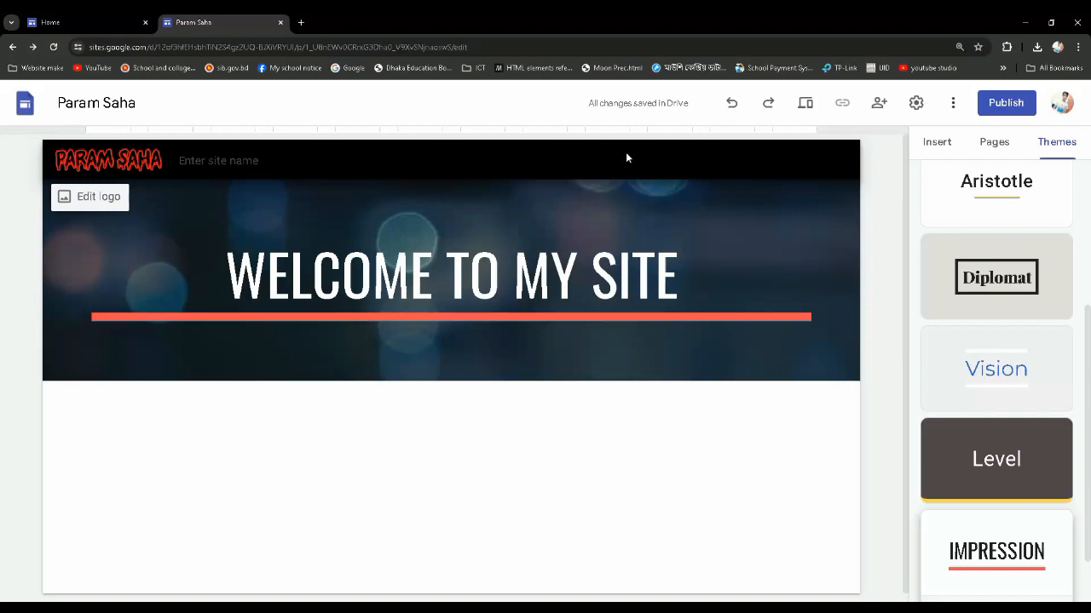
Add a new page named "About Me" to the site
left_click(941, 146)
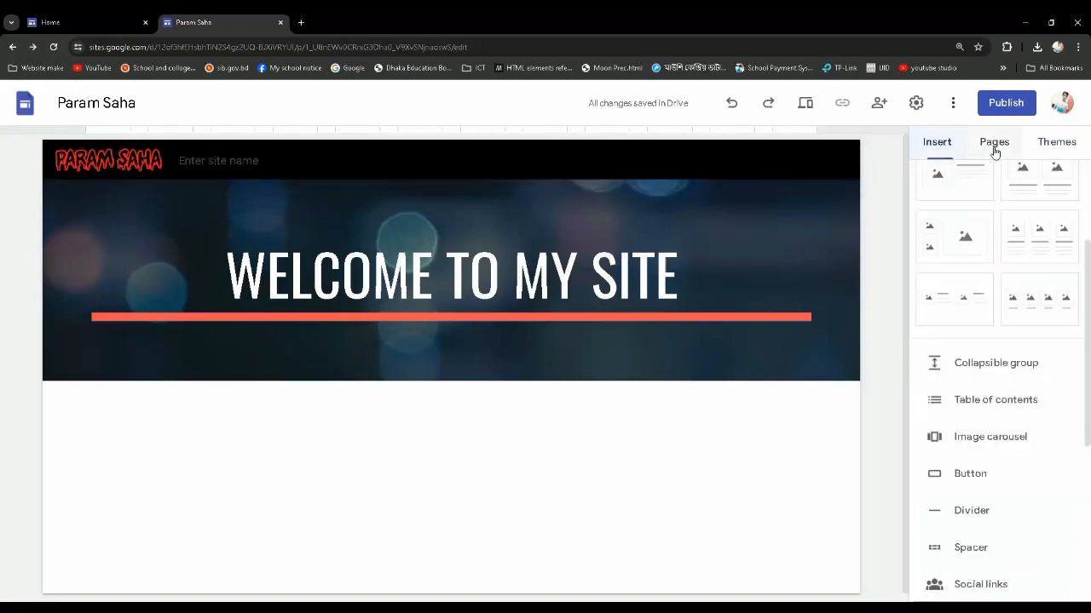
left_click(993, 146)
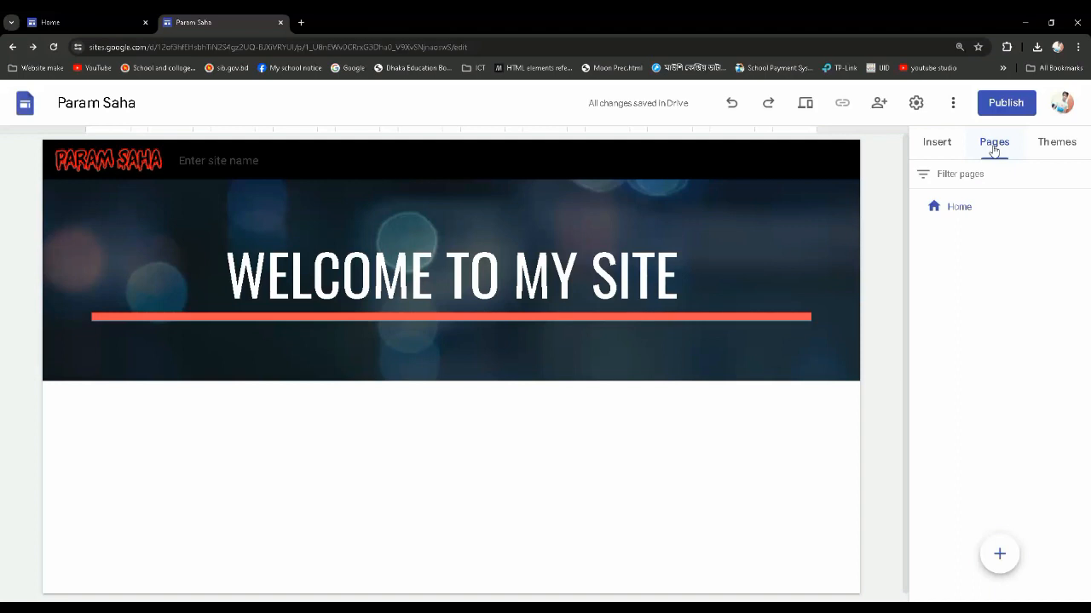
mouse_move(1008, 558)
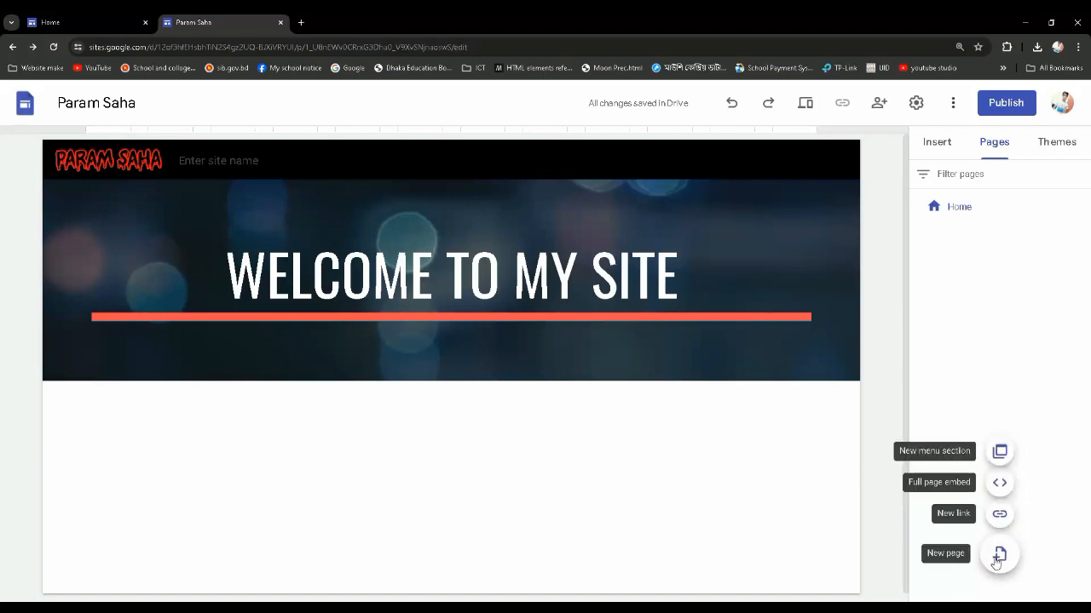
left_click(999, 556)
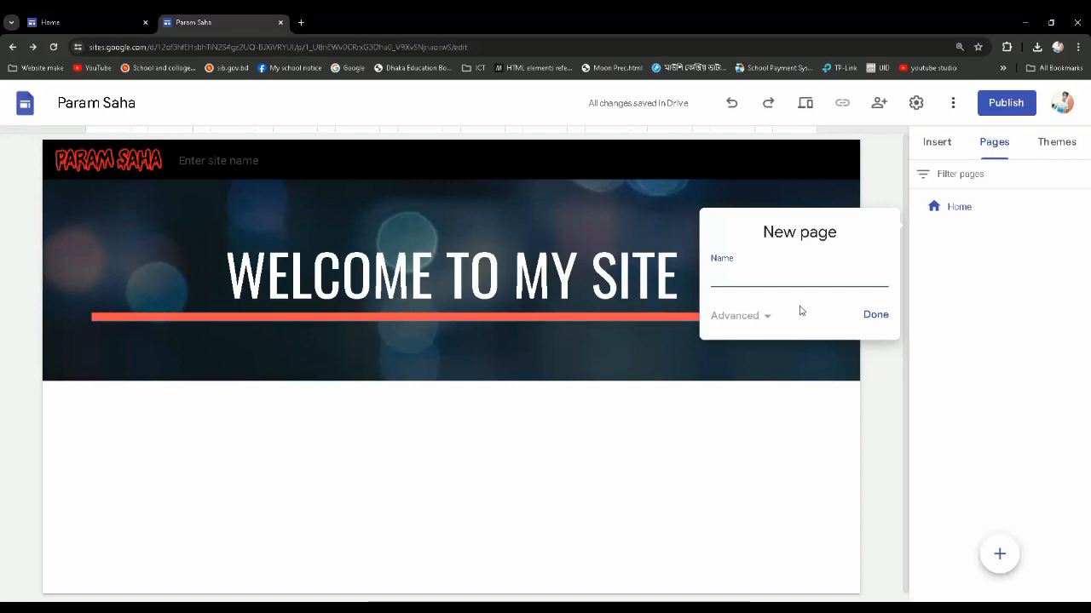
type("Ab")
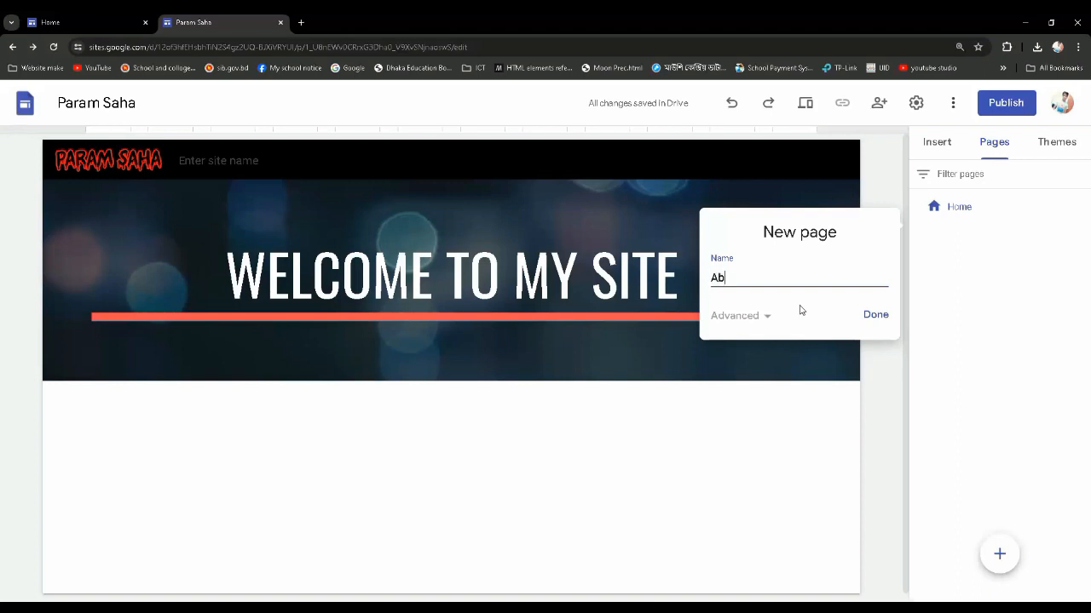
type("out Me")
left_click(876, 316)
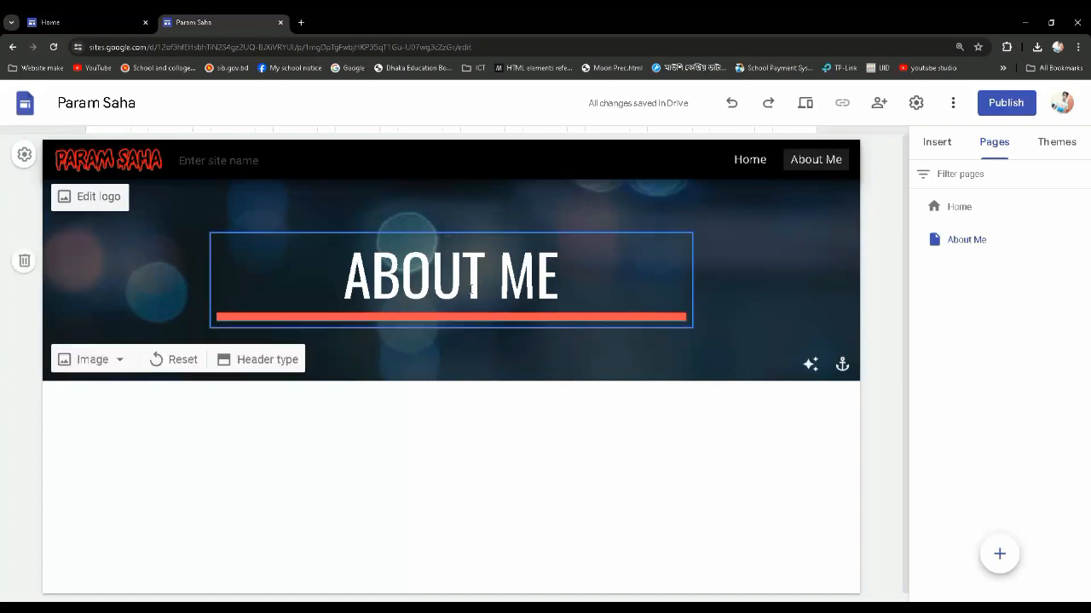
Compare the header titles of the About Me and Home pages, ending on the About Me page
left_click_drag(549, 284, 334, 273)
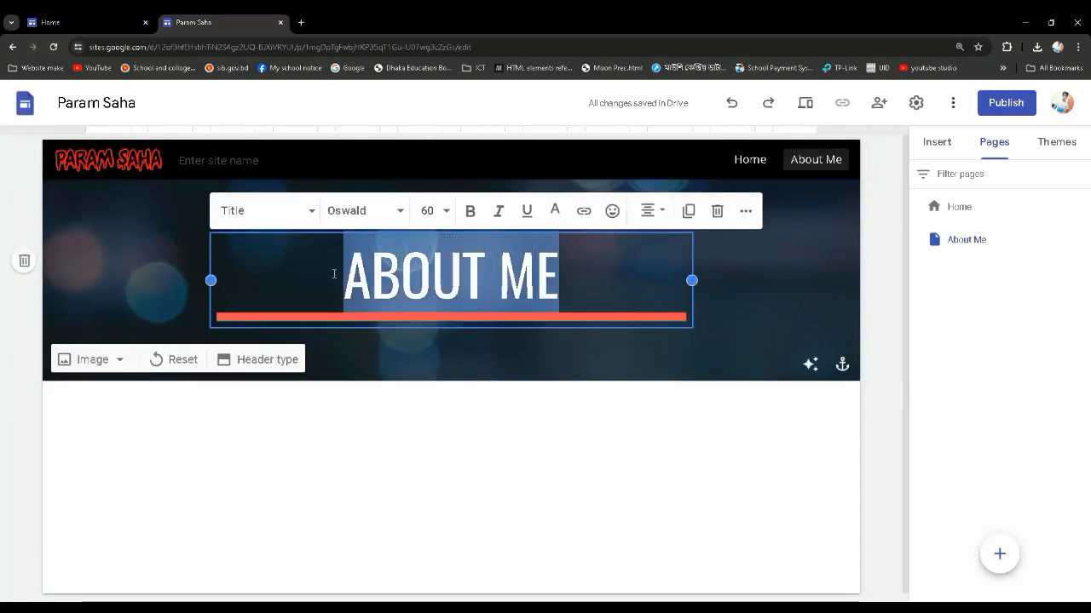
left_click(610, 273)
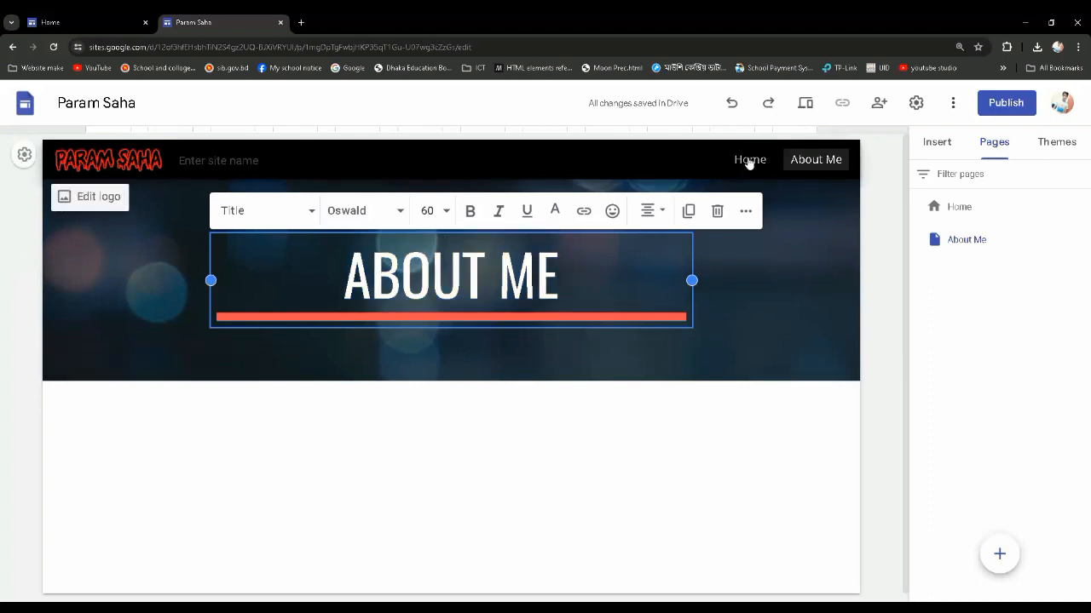
left_click(748, 162)
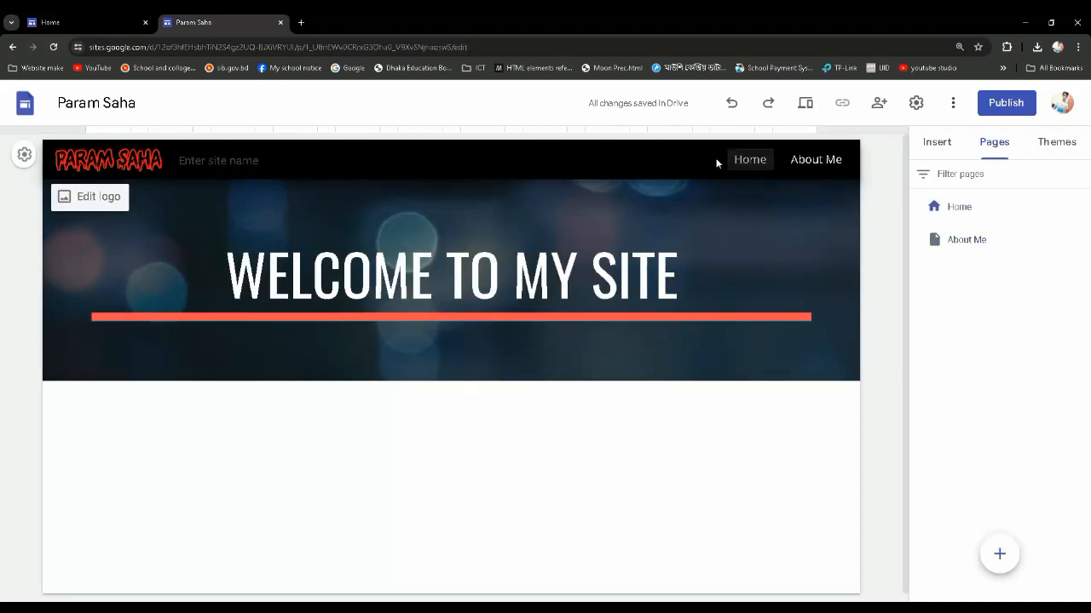
left_click_drag(228, 281, 706, 268)
left_click(795, 160)
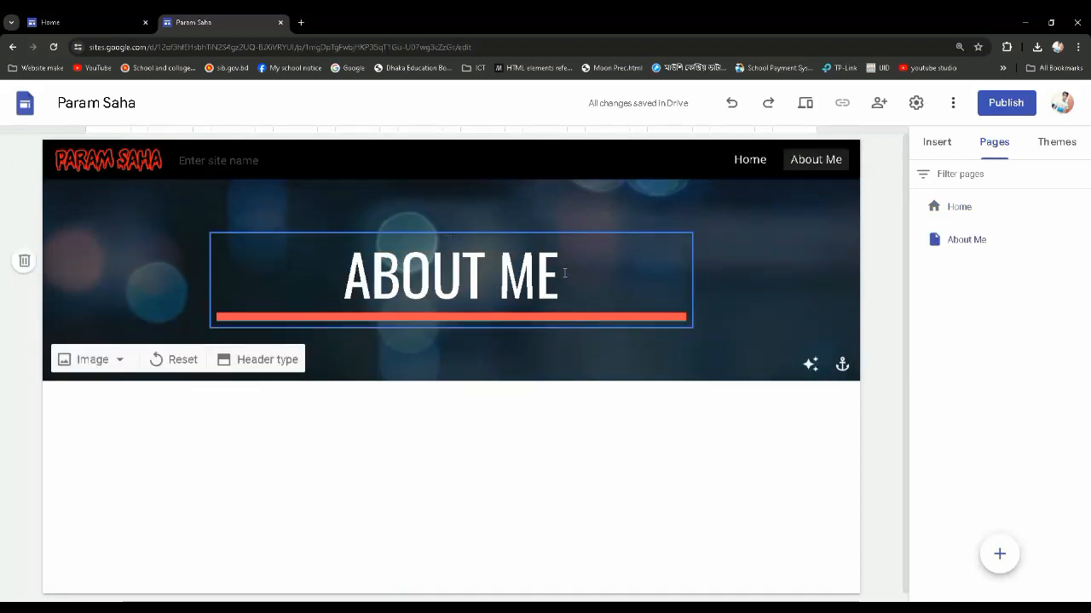
left_click_drag(565, 272, 342, 271)
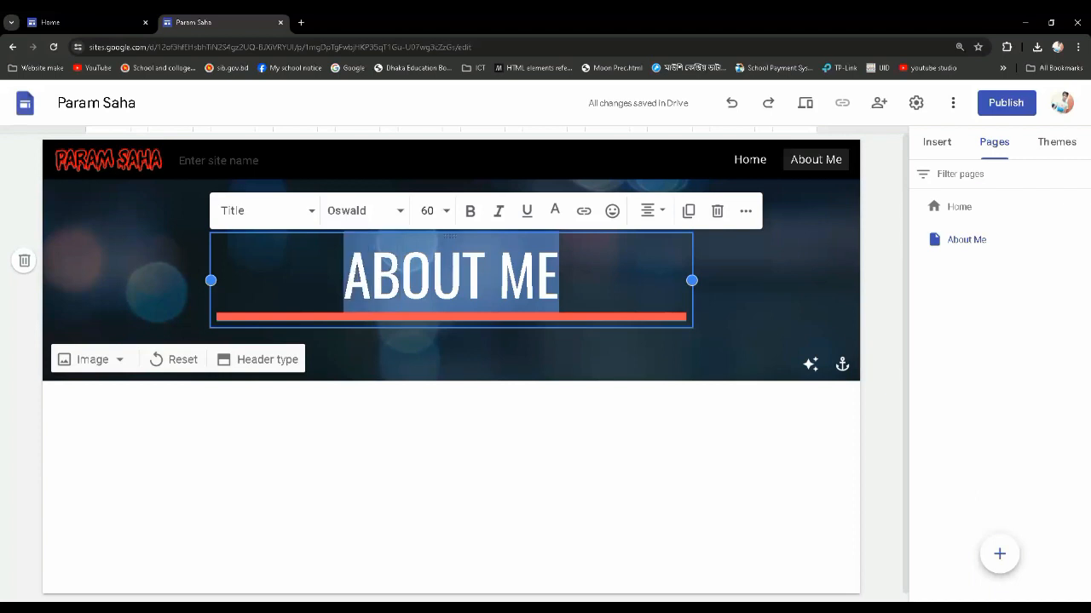
left_click(560, 277)
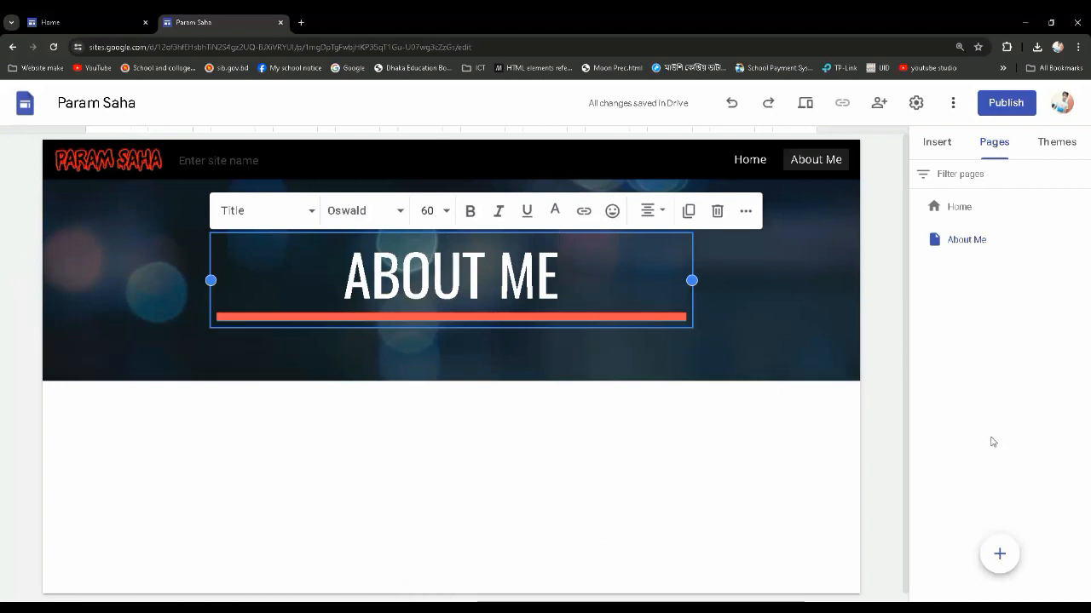
Add a new page named "Portfolio" after the About Me page
left_click(1000, 554)
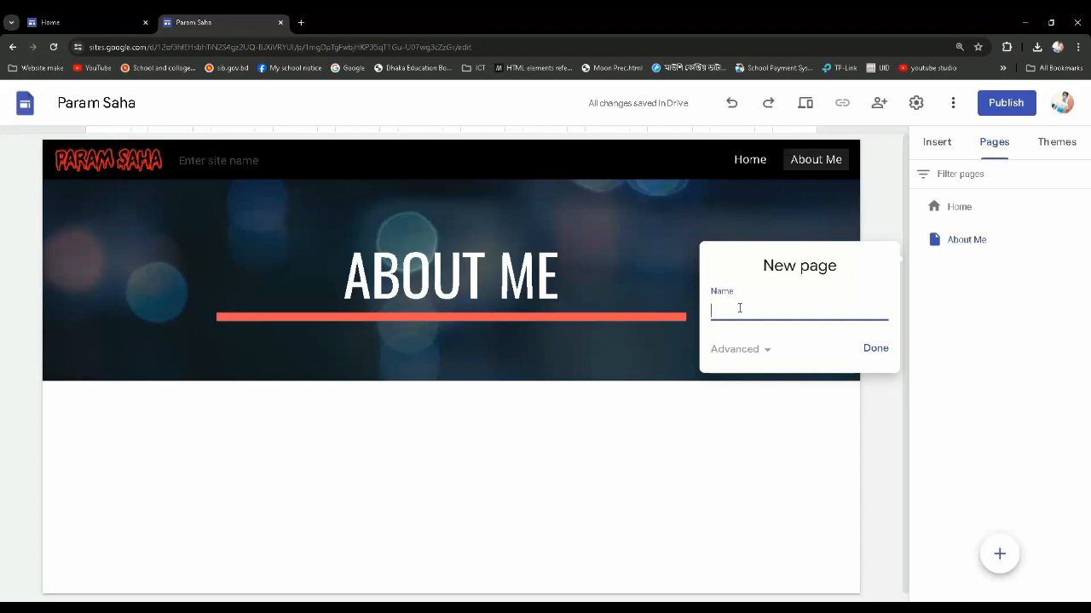
type("Port")
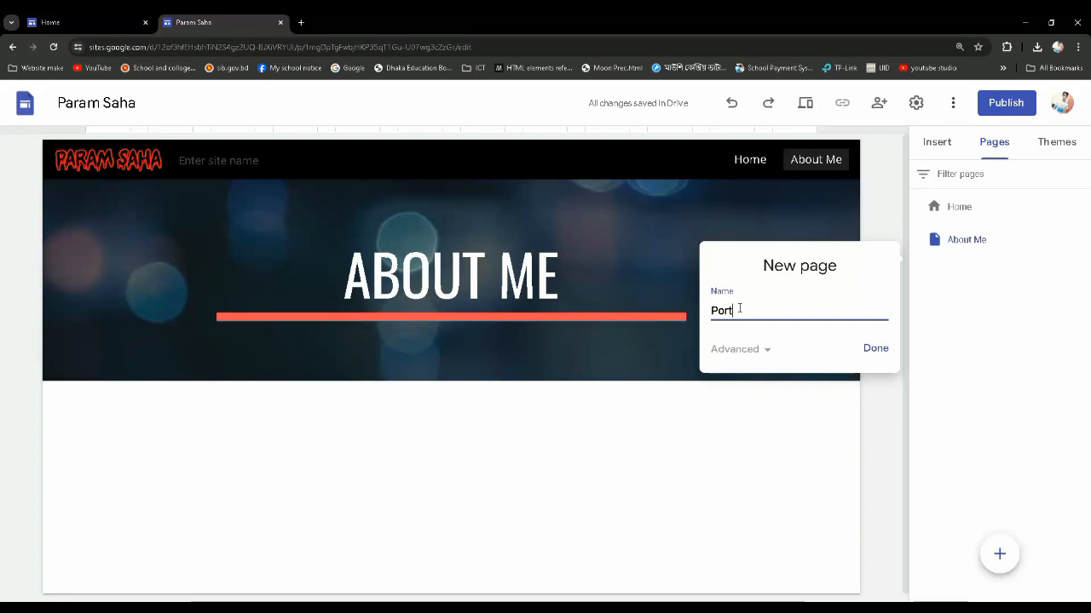
type("folio")
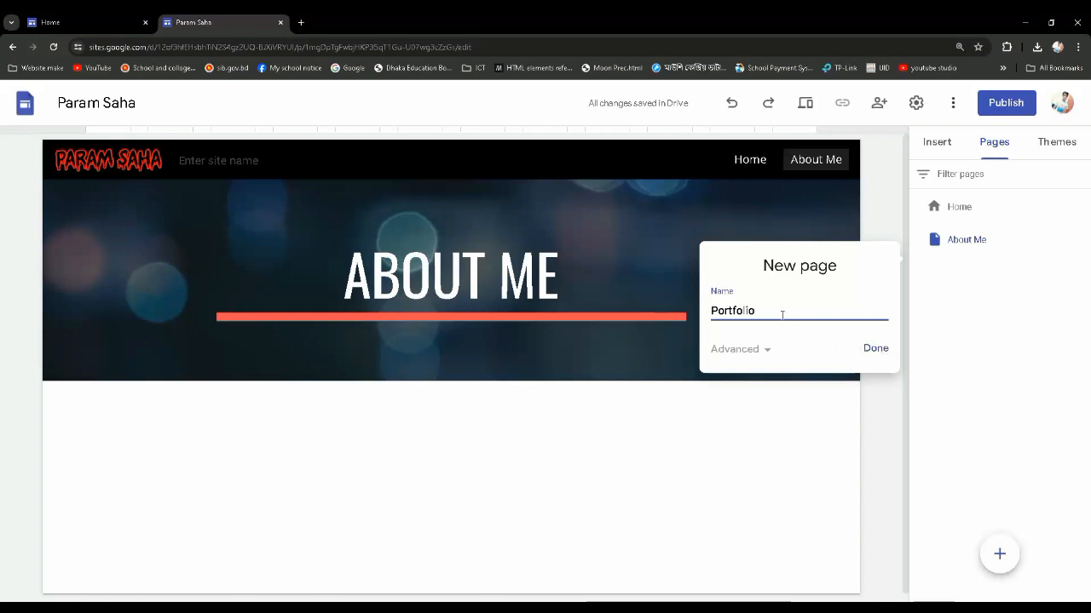
left_click(878, 353)
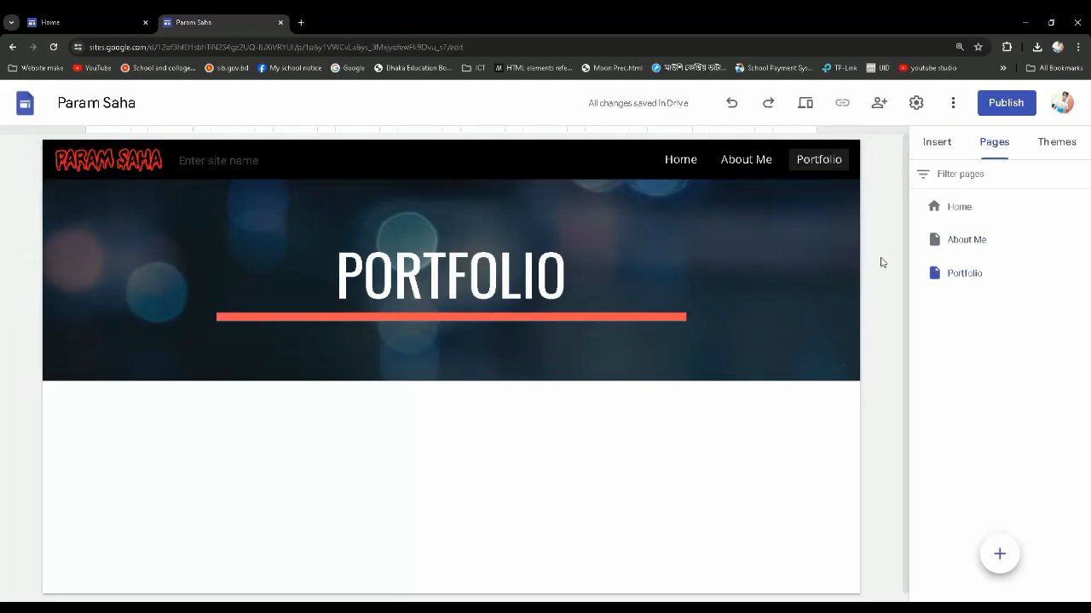
Add a new page named "Experiences" after the Portfolio page
left_click(997, 555)
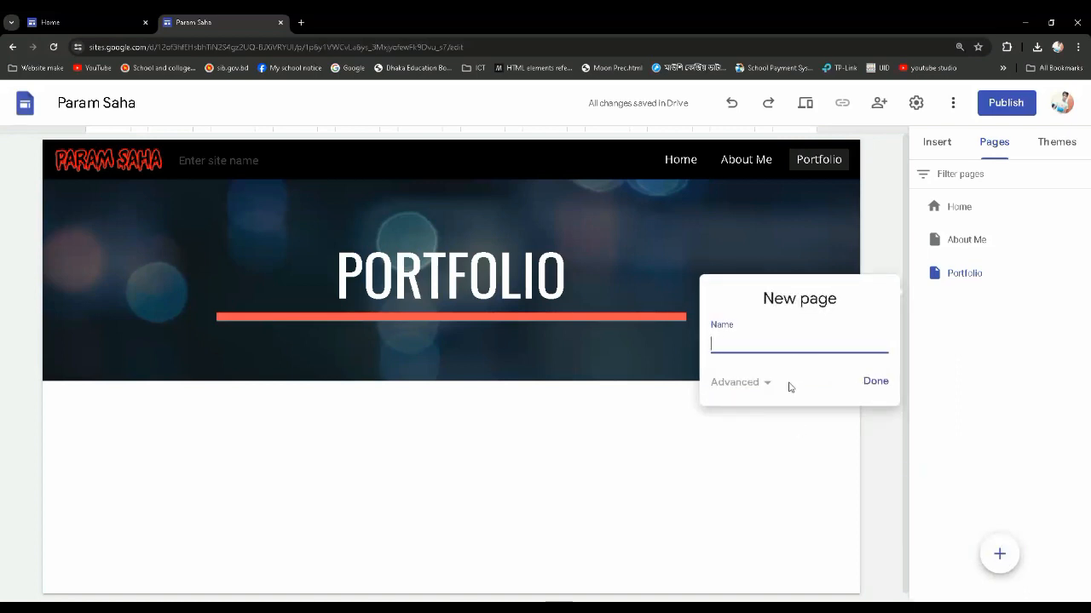
type("Experiences")
left_click(869, 384)
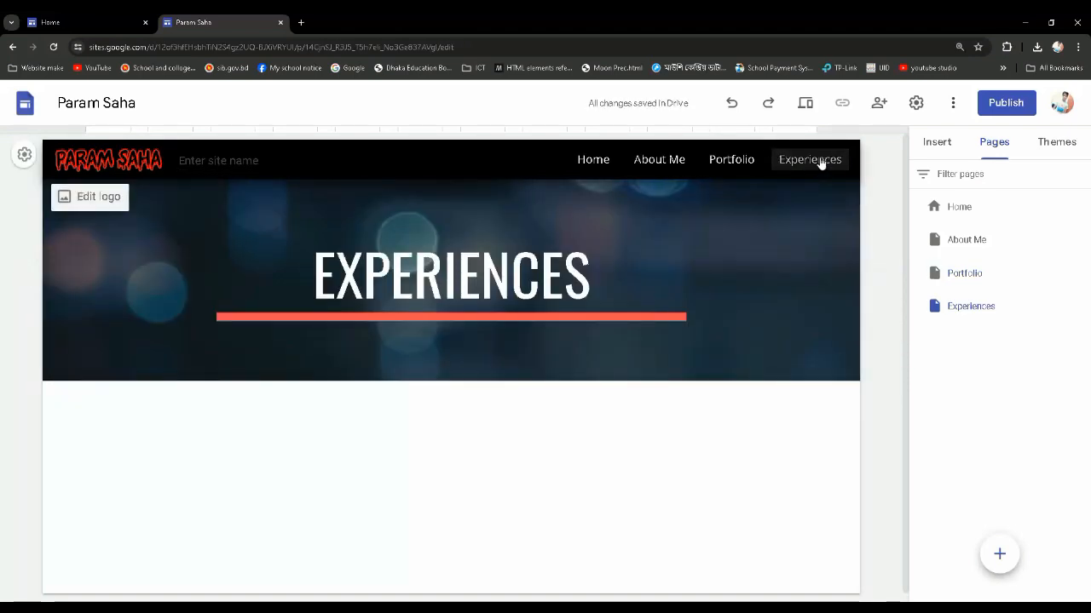
Go through the About Me, Portfolio and Experiences pages from the navigation bar to check their header titles
left_click(674, 165)
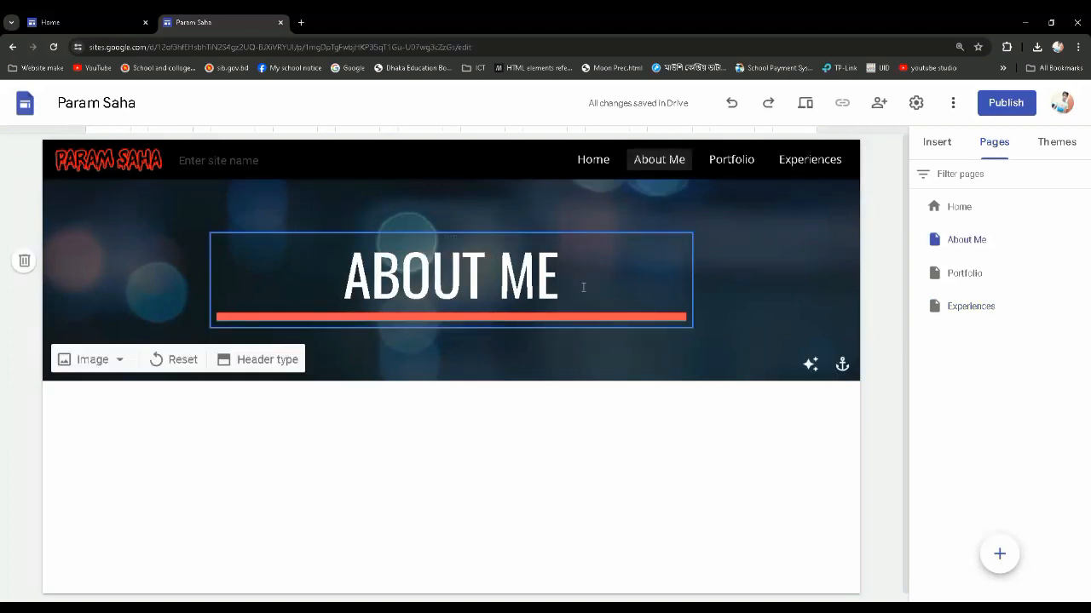
left_click(571, 278)
left_click_drag(571, 278, 341, 278)
left_click(563, 271)
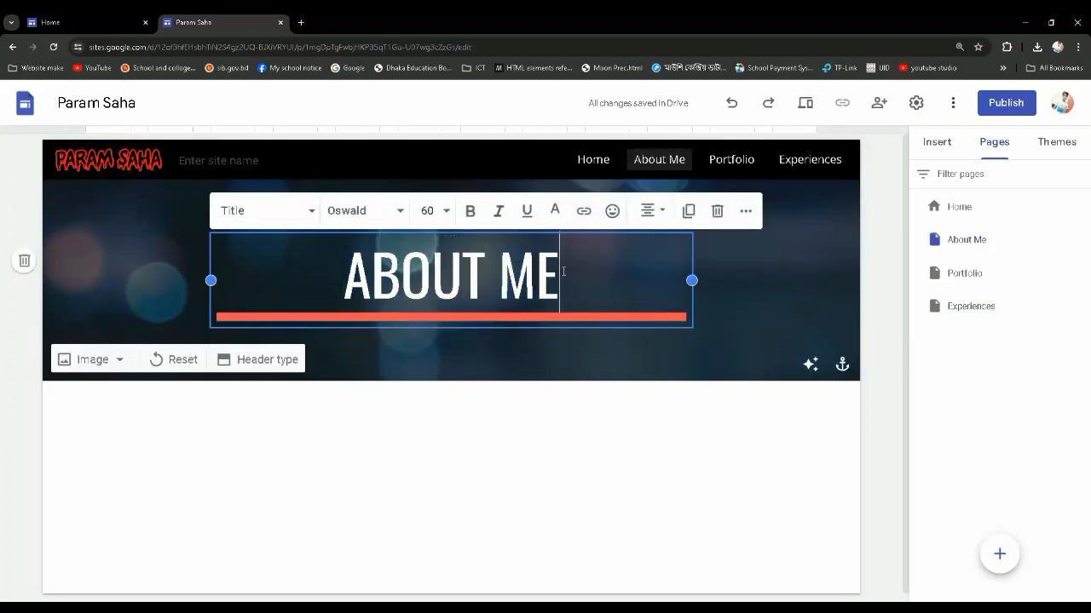
left_click(722, 169)
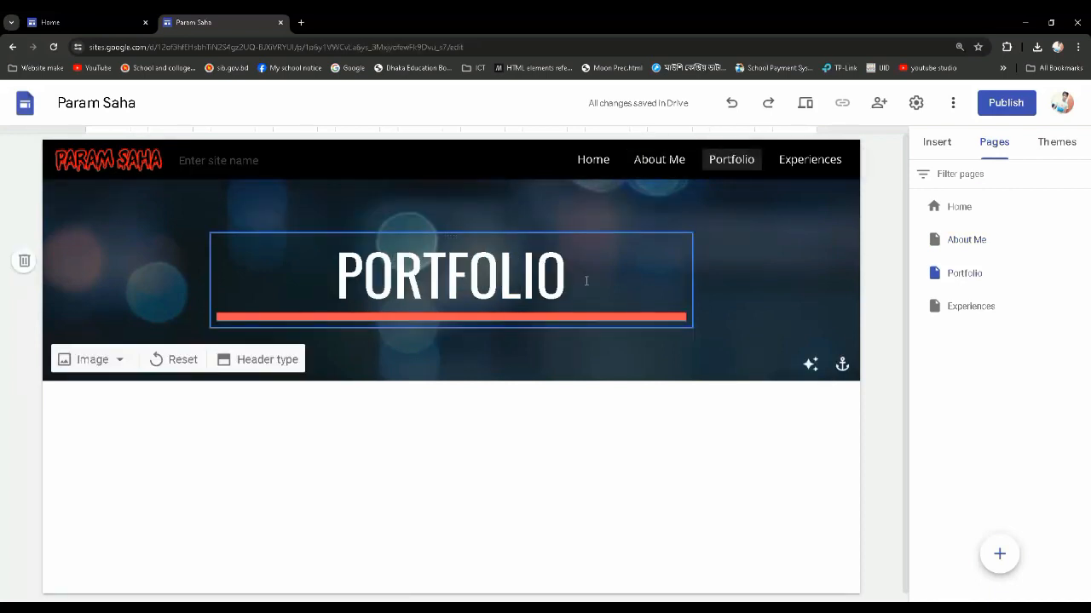
left_click_drag(585, 280, 347, 276)
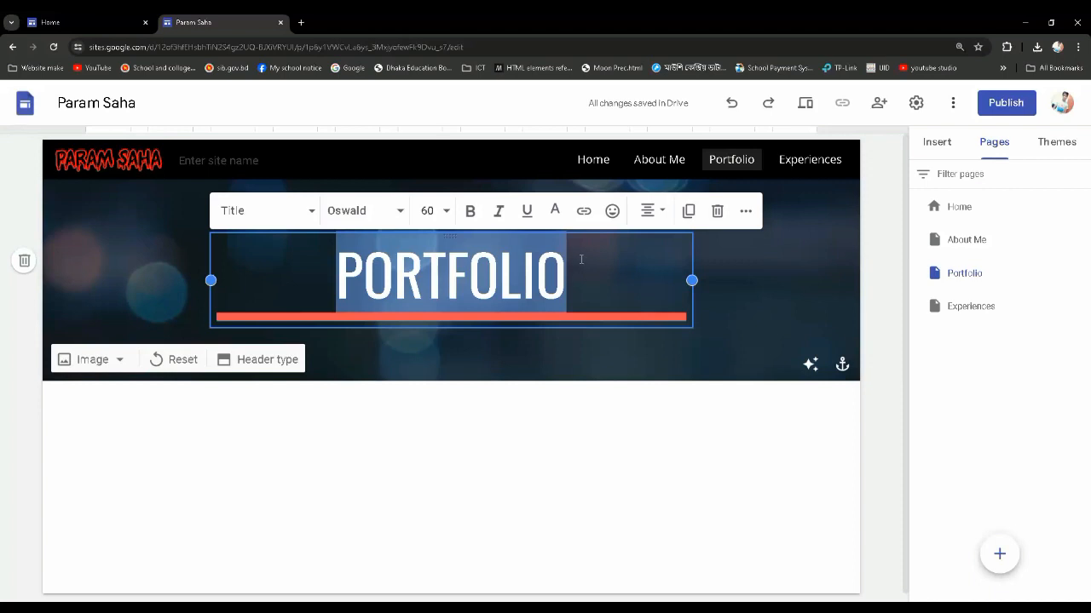
left_click(800, 168)
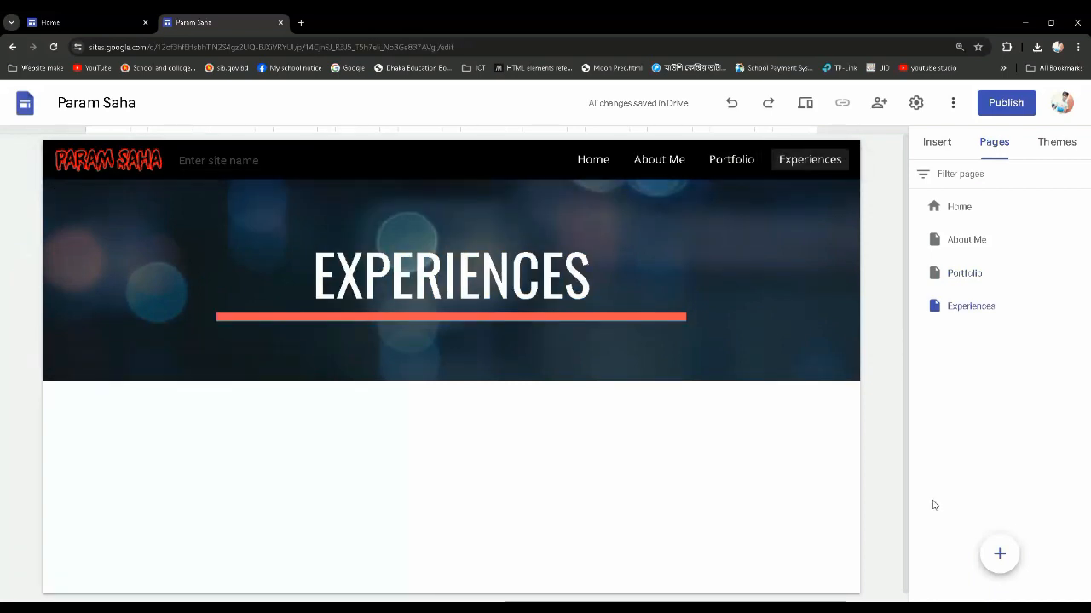
Add a new page named "Videos" after the Experiences page
left_click(995, 555)
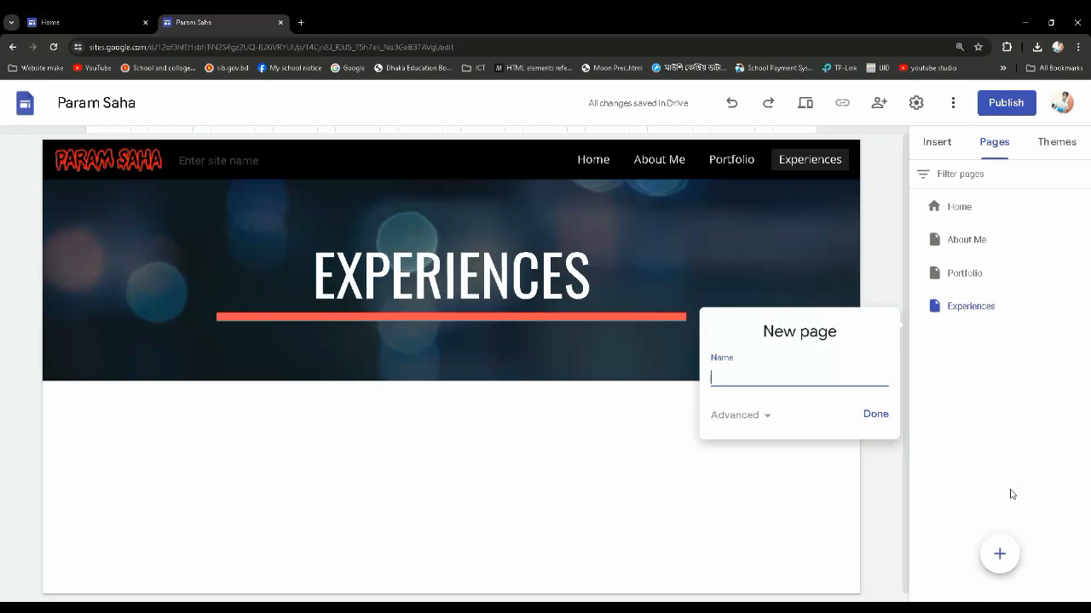
type("Videos")
left_click(876, 415)
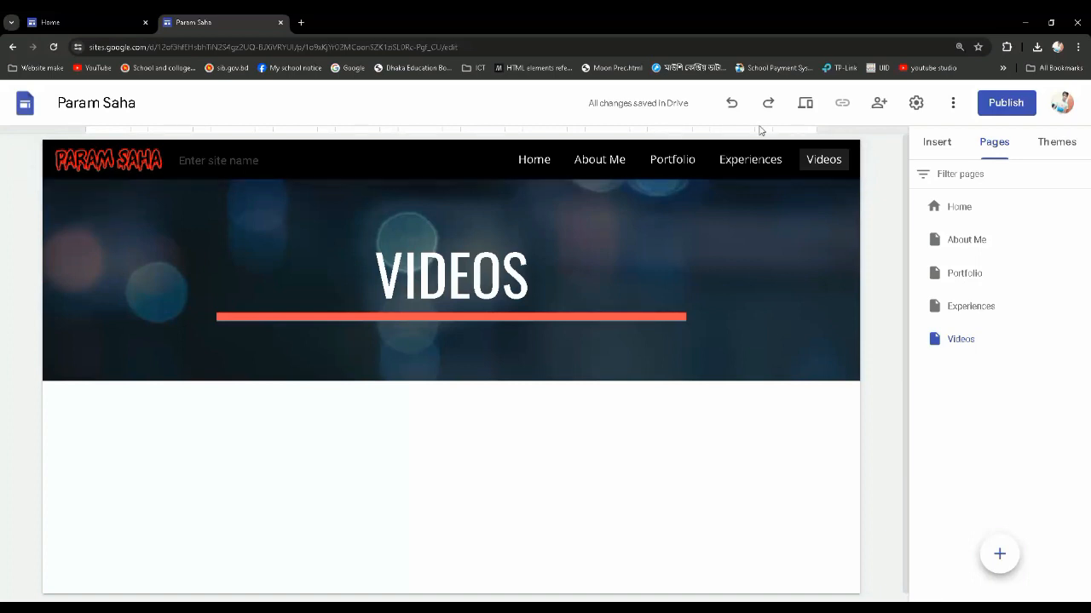
Add a subpage named "Recent" under the Experiences page
left_click(760, 163)
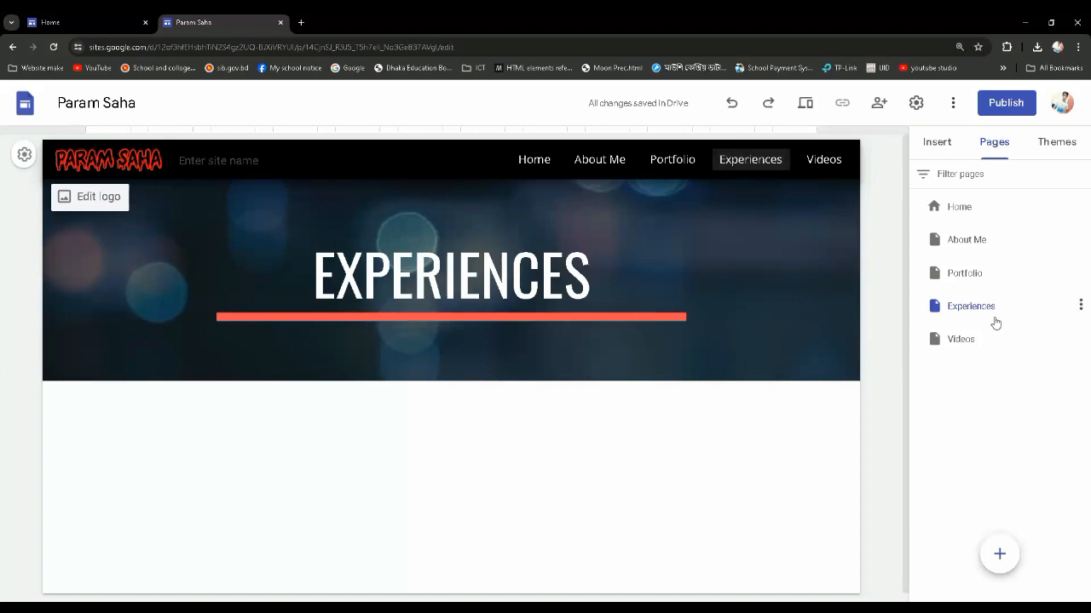
left_click(1081, 306)
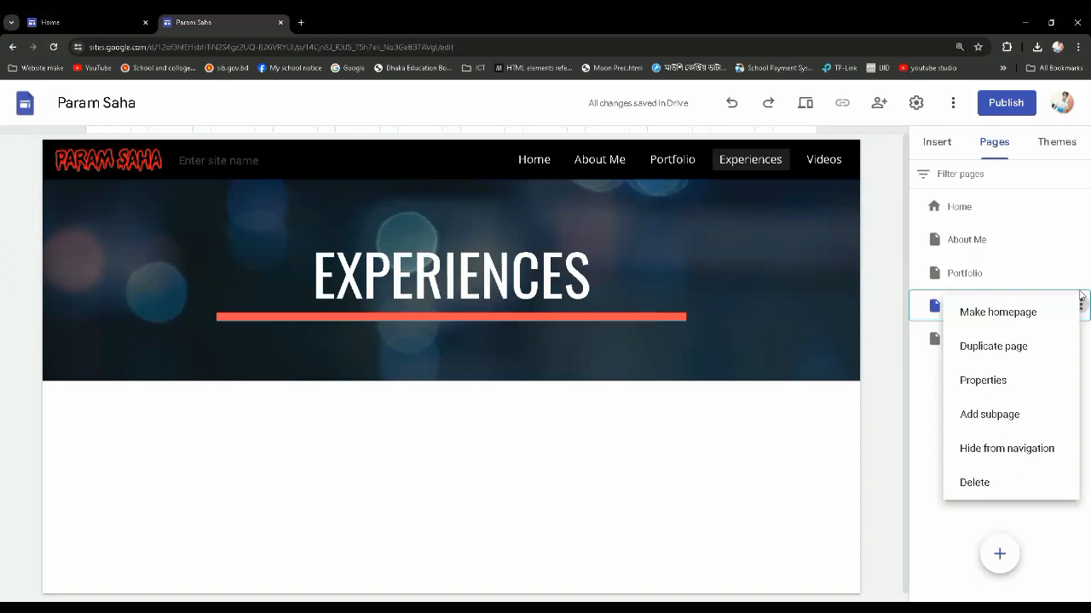
left_click(982, 423)
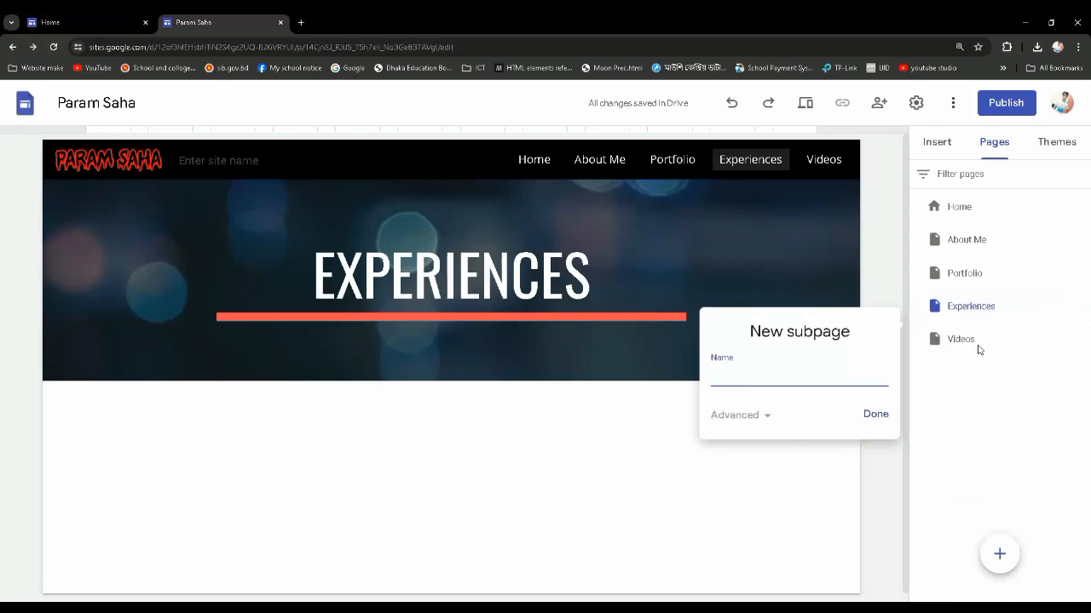
type("Recent")
left_click(883, 420)
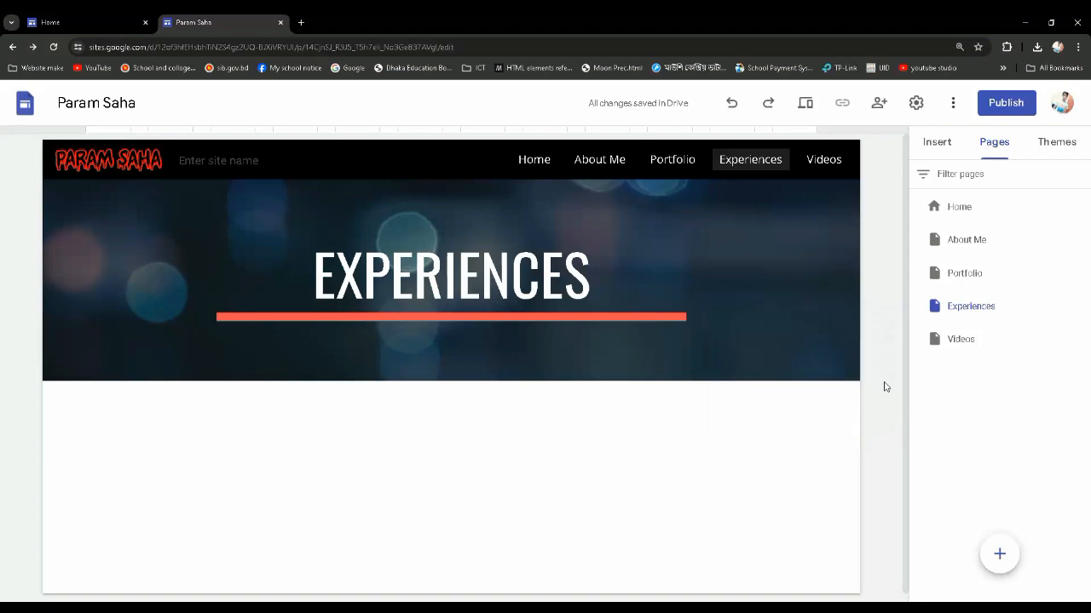
mouse_move(782, 169)
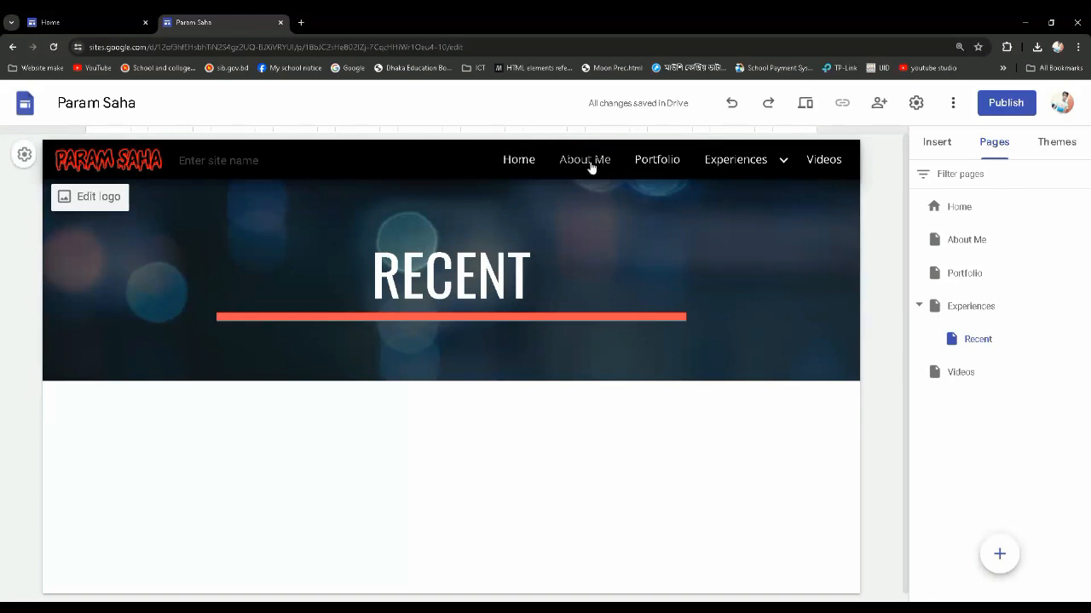
mouse_move(701, 166)
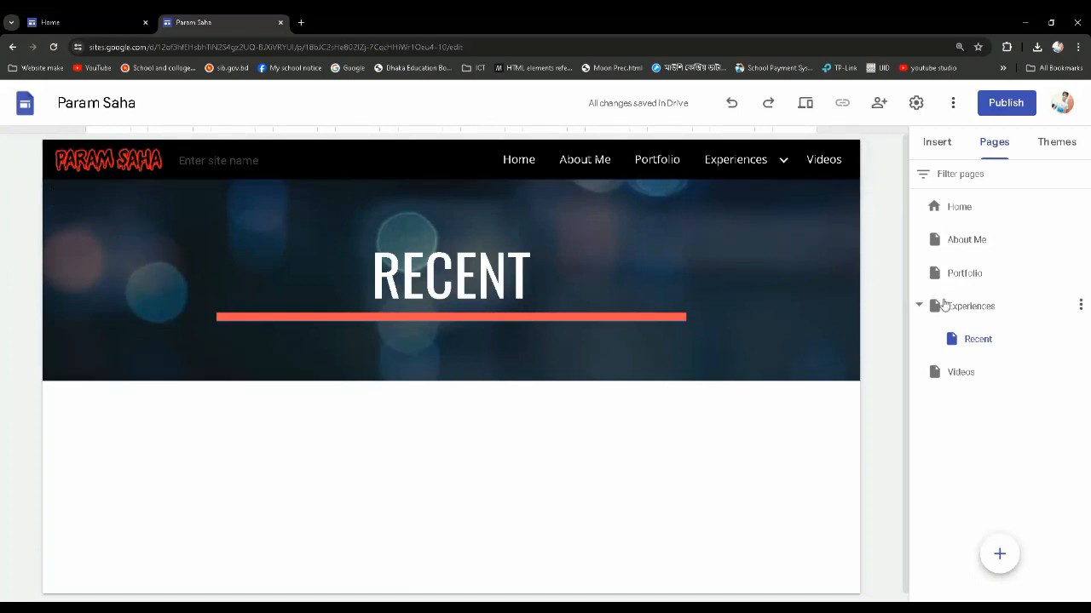
Add a second subpage named "Old" under the Experiences page
left_click(974, 308)
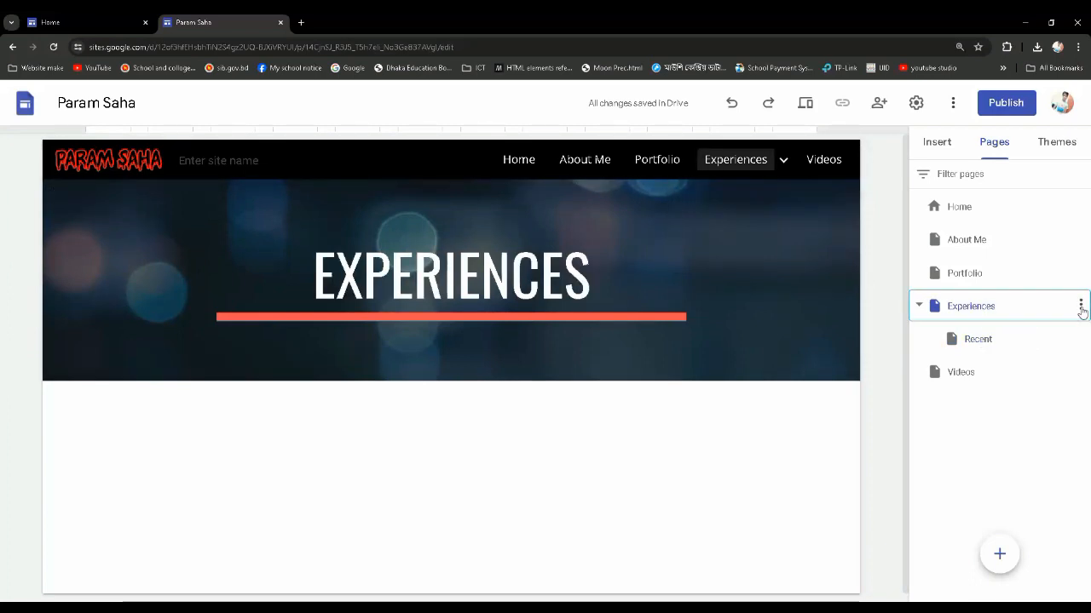
left_click(1081, 308)
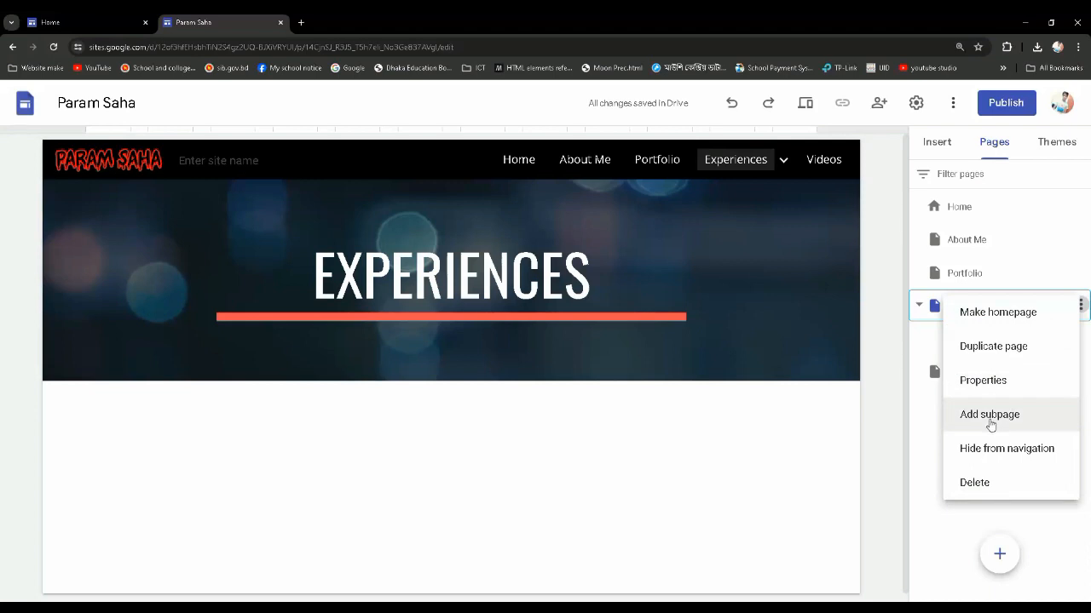
left_click(990, 420)
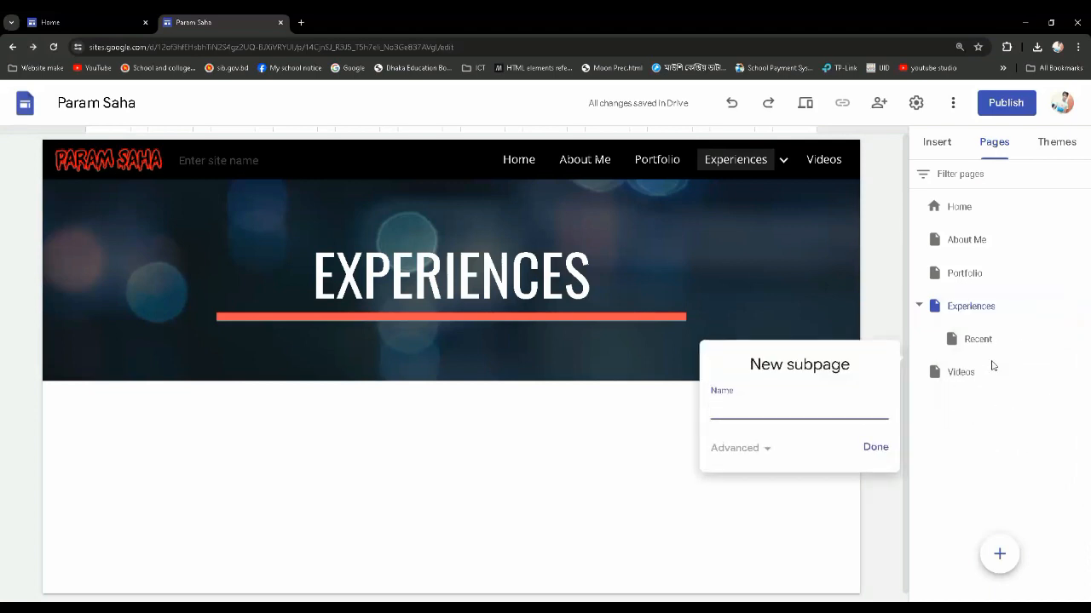
type("Old")
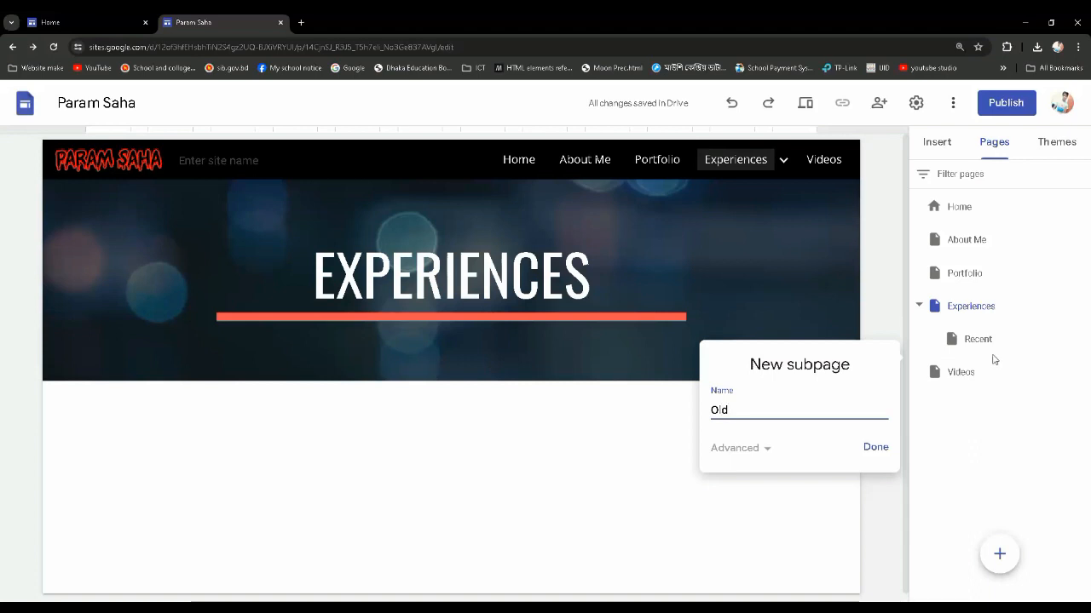
left_click(872, 447)
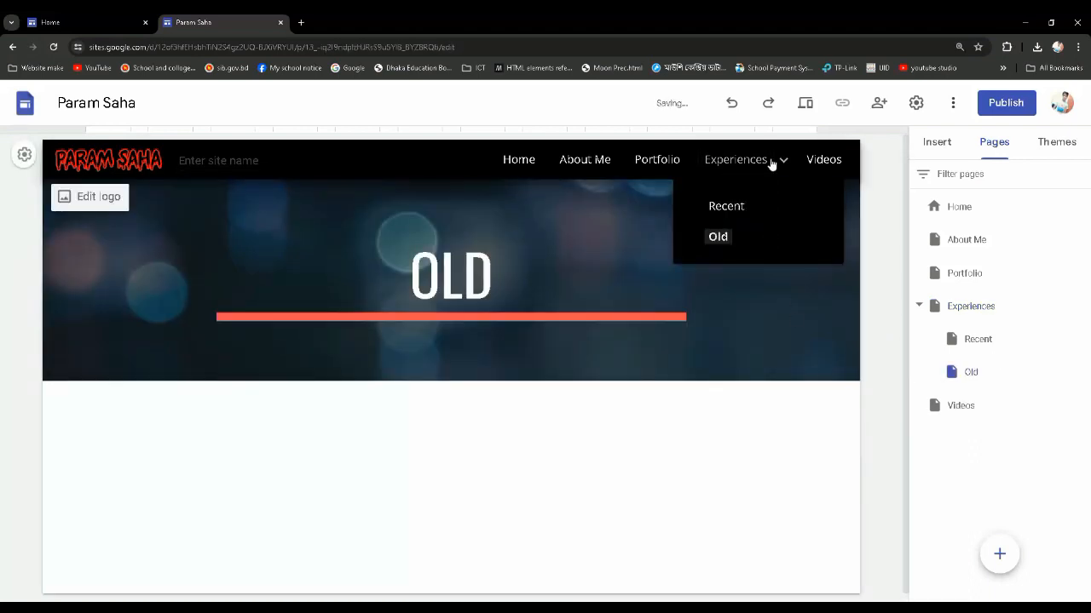
View the Recent subpage and the Home page from the site's navigation bar
left_click(725, 207)
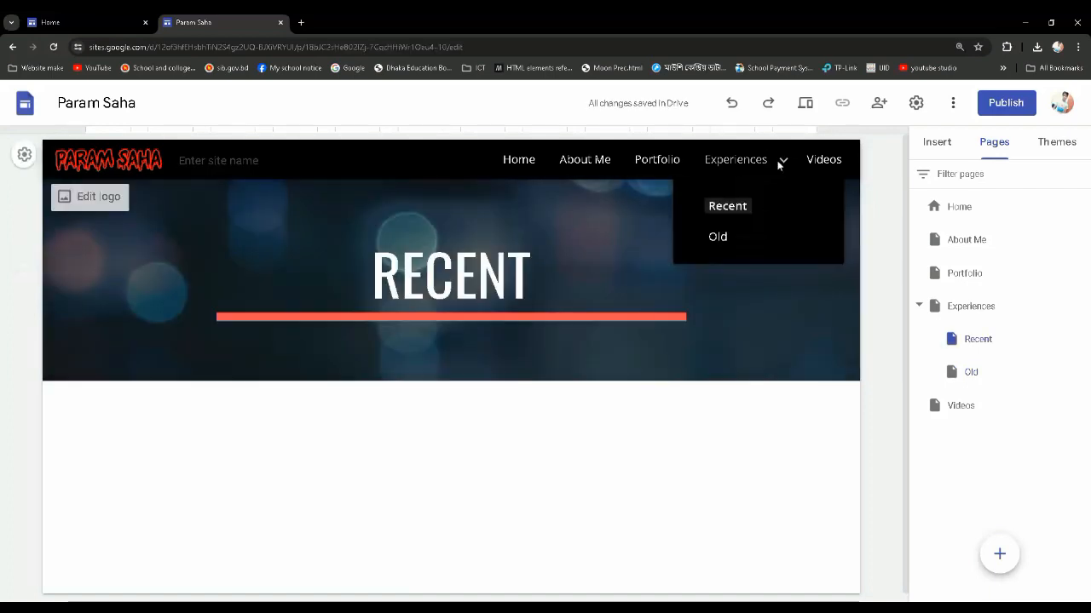
mouse_move(760, 170)
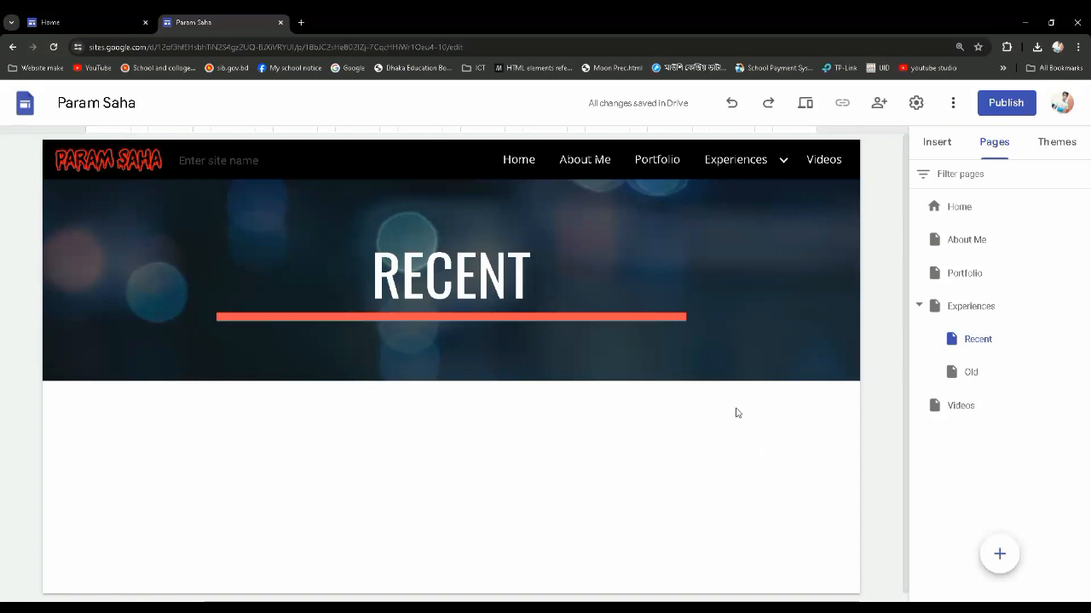
left_click(519, 164)
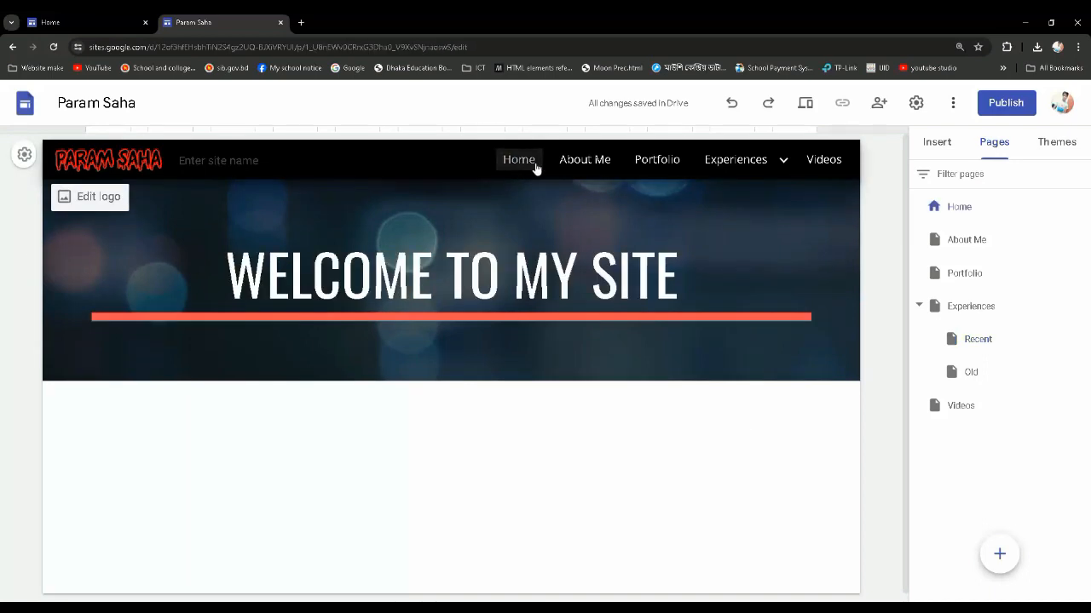
Open the About Me page, then switch to About Me Text.docx in Word and copy its first paragraph
left_click(587, 164)
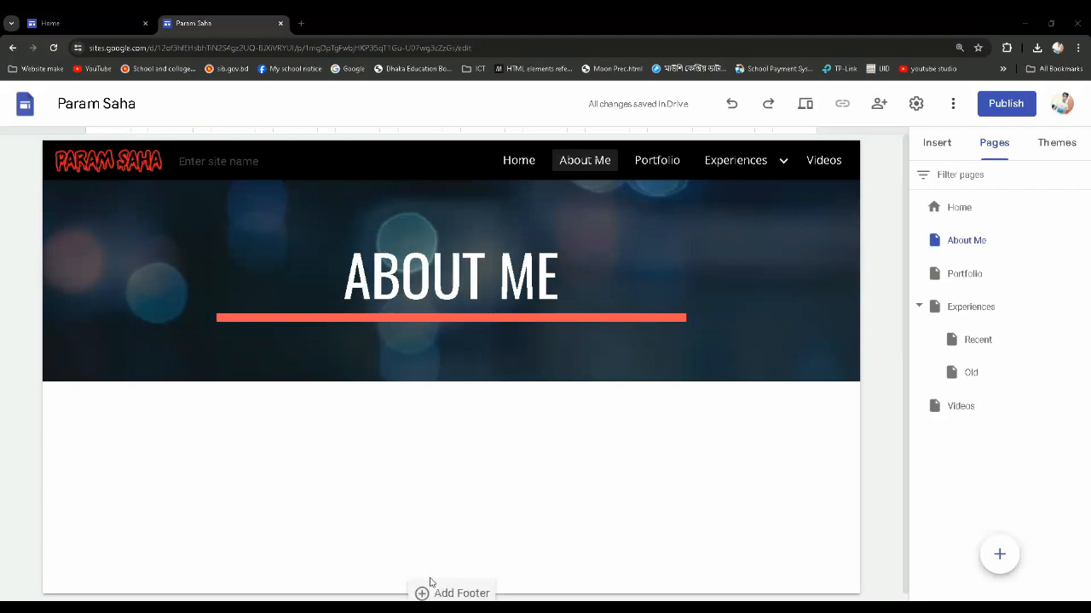
left_click(540, 594)
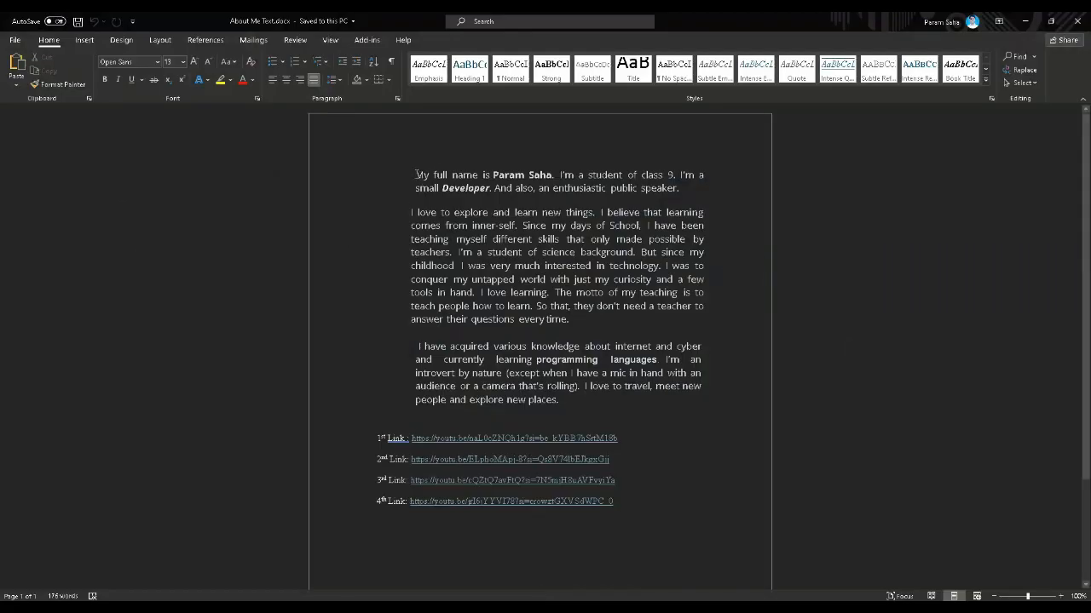
left_click_drag(415, 175, 688, 188)
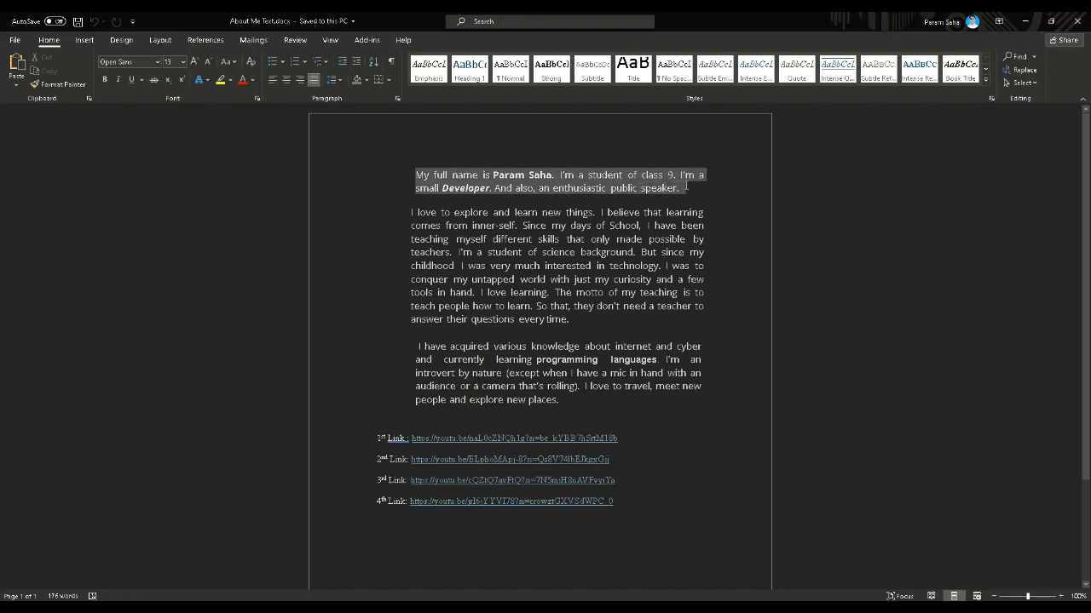
right_click(566, 181)
left_click(611, 209)
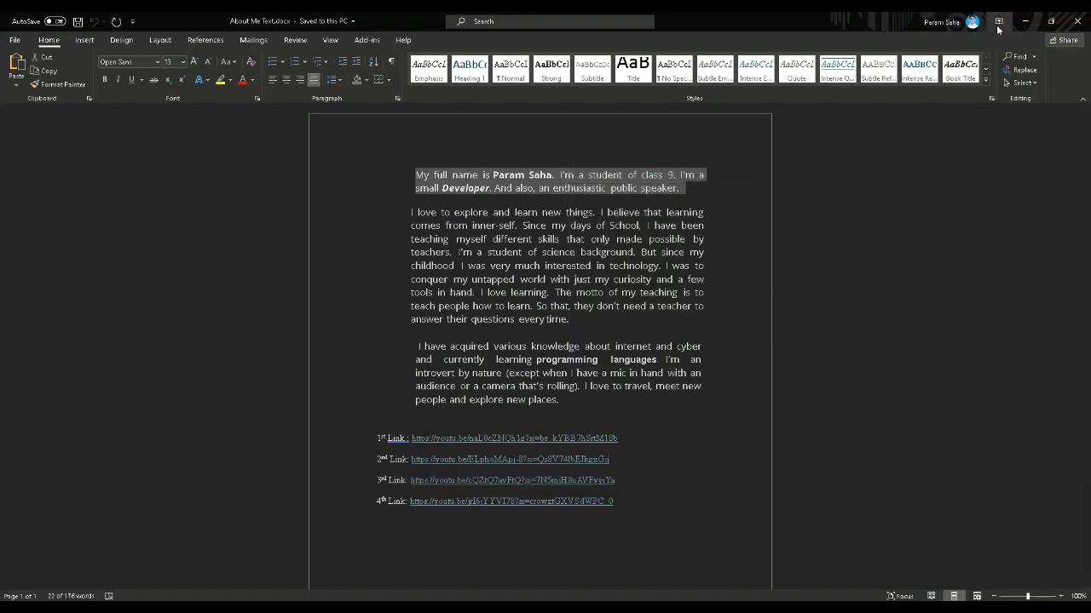
left_click(1024, 20)
Insert a text box below the About Me header and paste the copied introduction into it
scroll(439, 403, "down", 1)
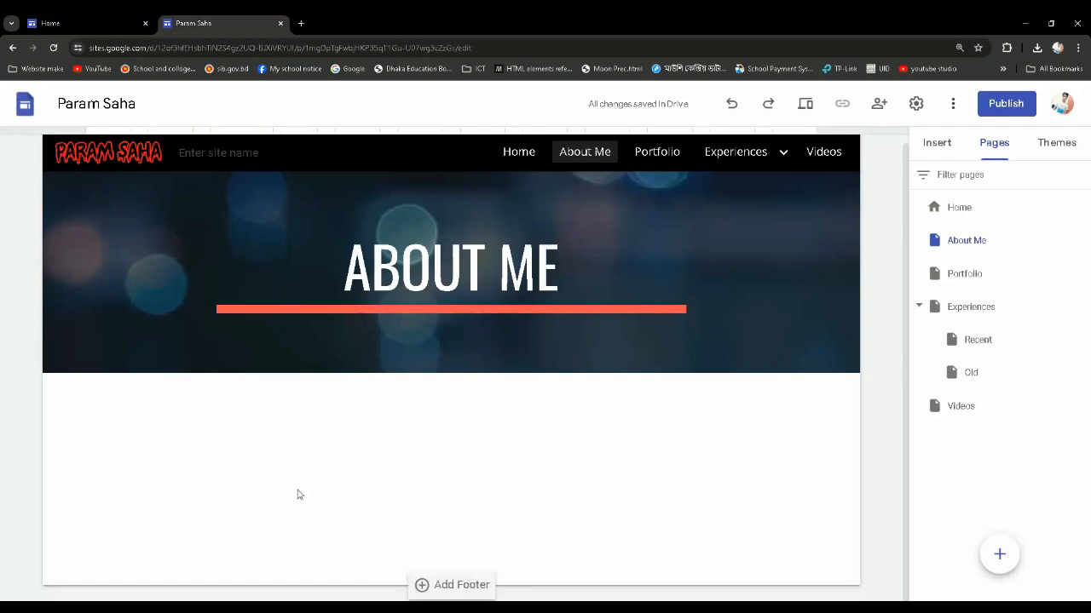
double_click(380, 449)
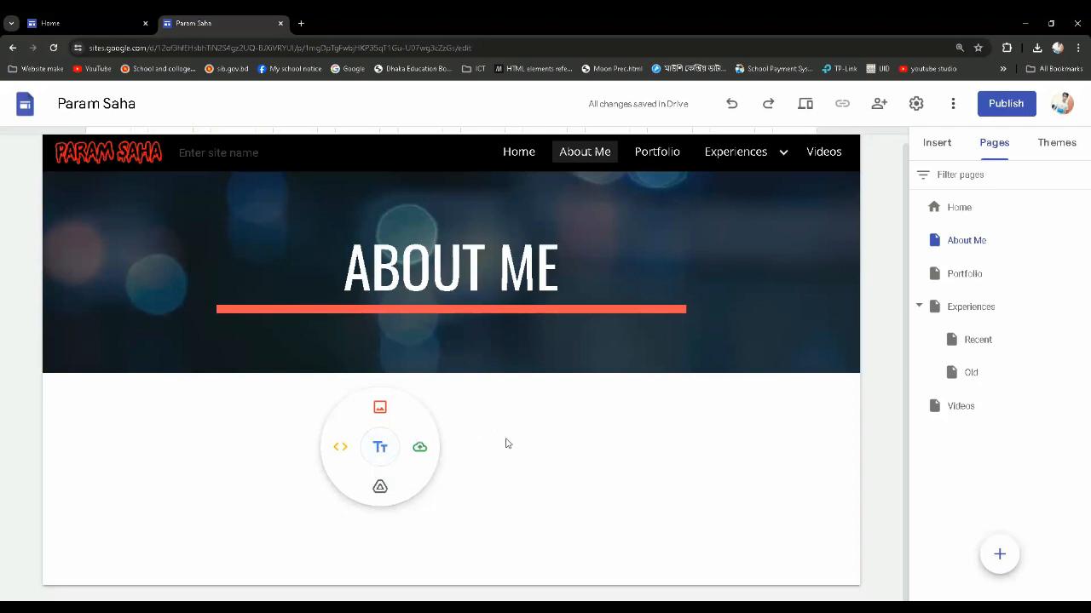
left_click(380, 456)
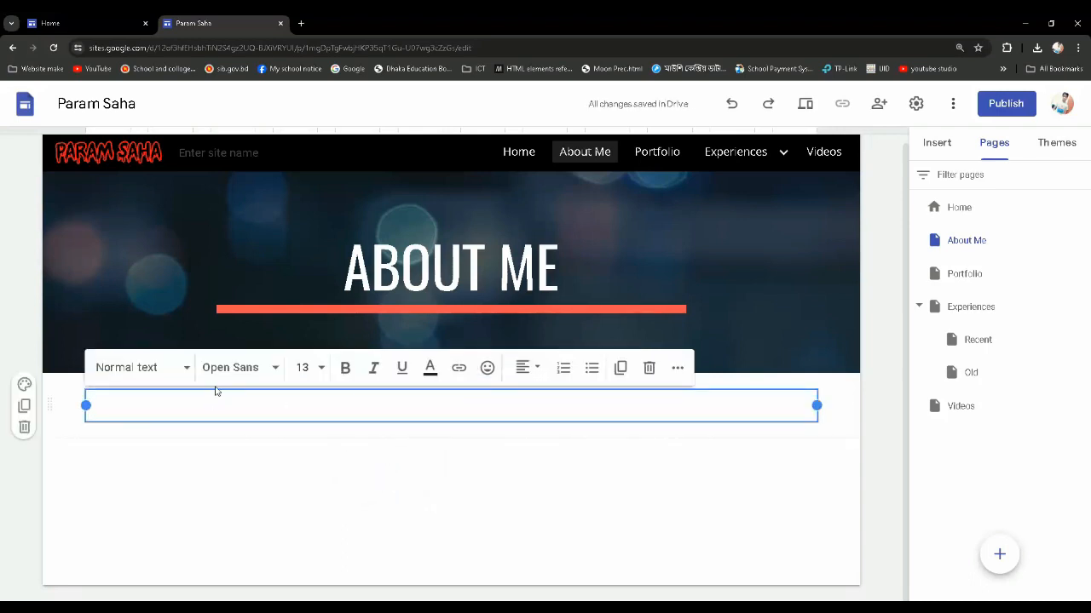
key("ctrl+v")
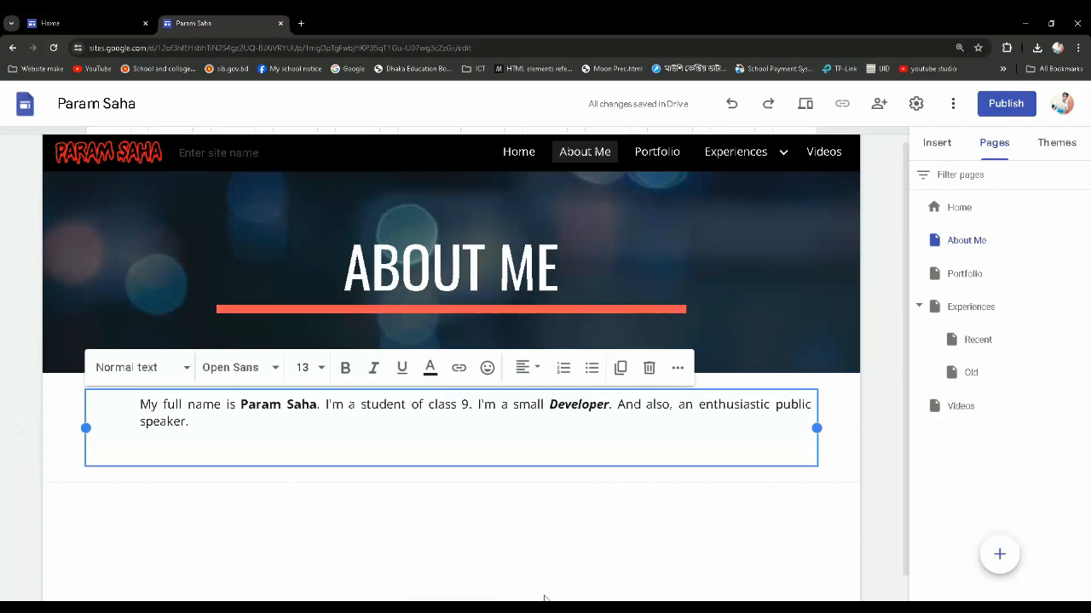
Copy the "I love to explore and learn new things" paragraph from Word and paste it below the introduction in the About Me text box
key("alt+Tab")
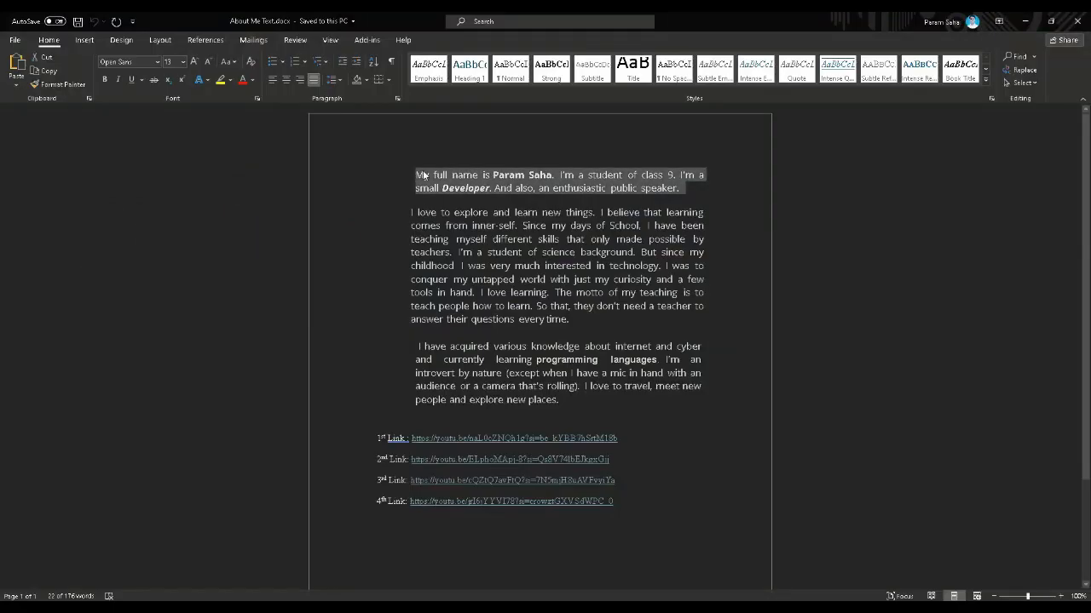
left_click_drag(413, 211, 572, 321)
right_click(565, 260)
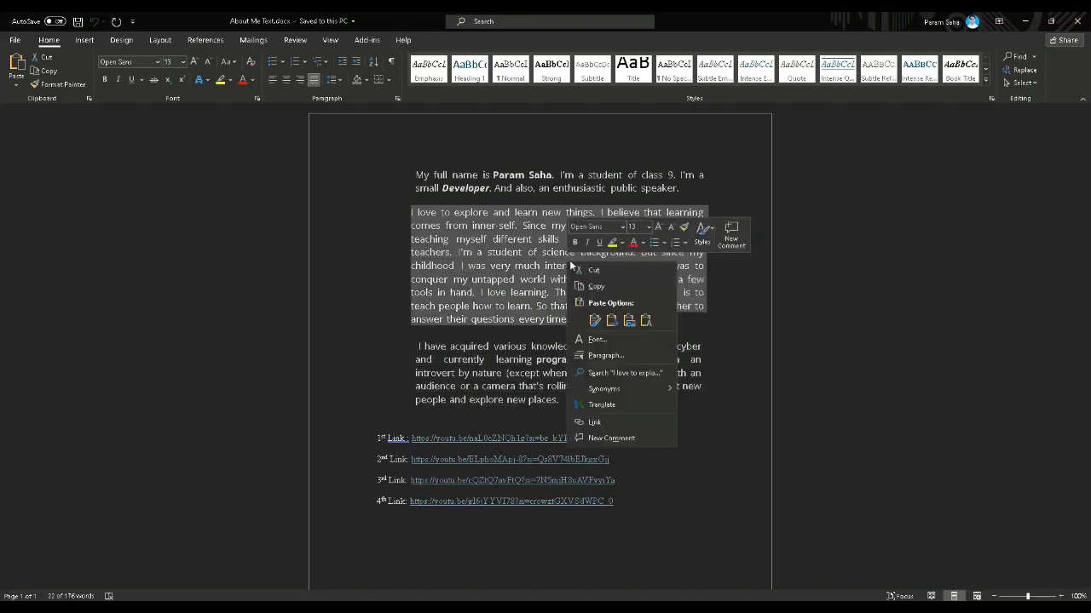
left_click(592, 288)
key("alt+Tab")
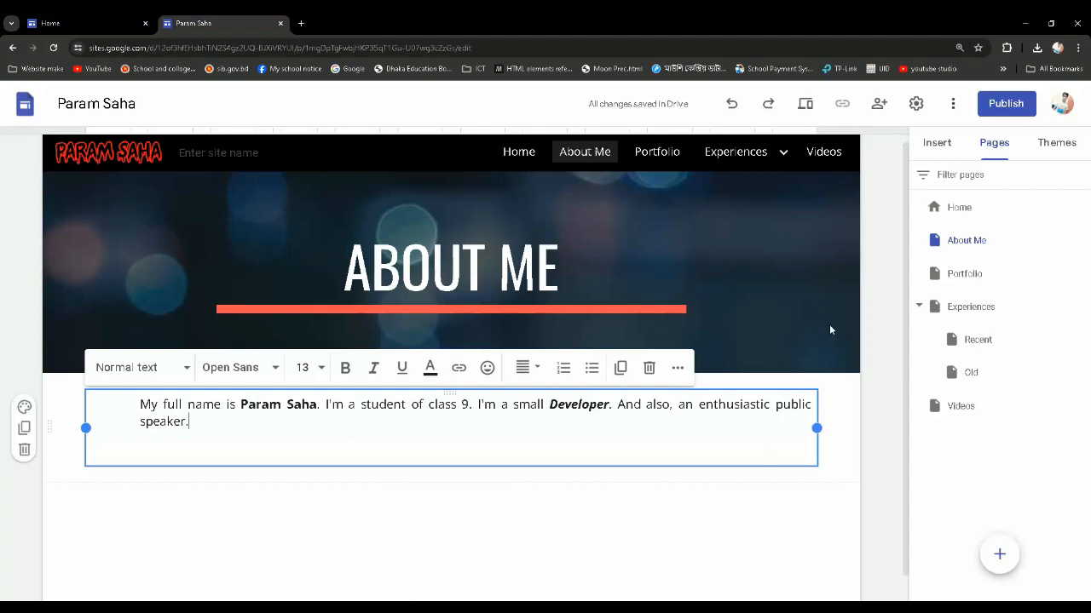
key("Return")
key("Return")
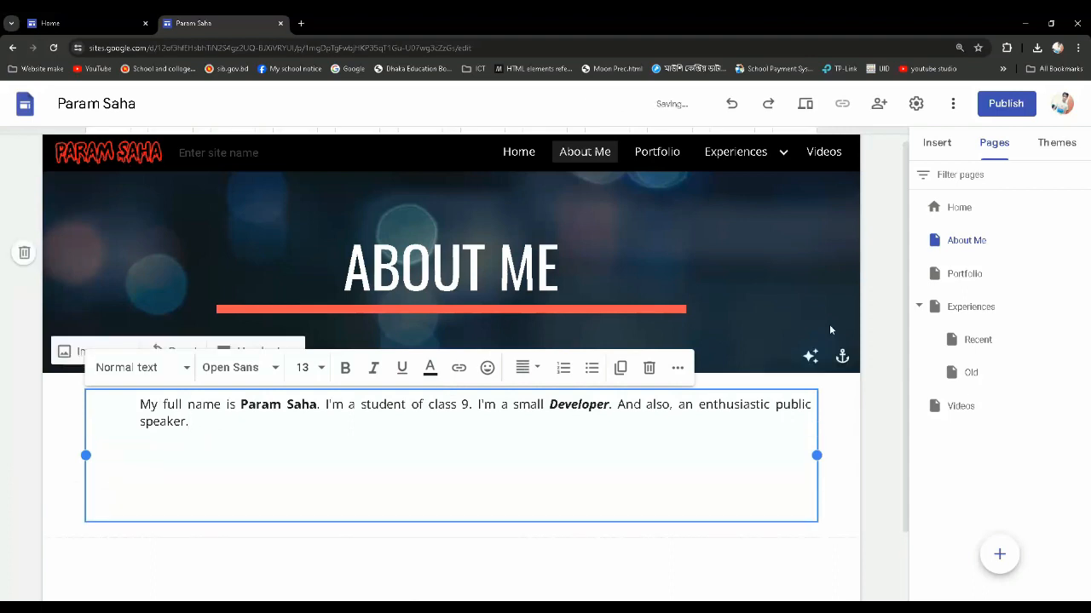
key("ctrl+v")
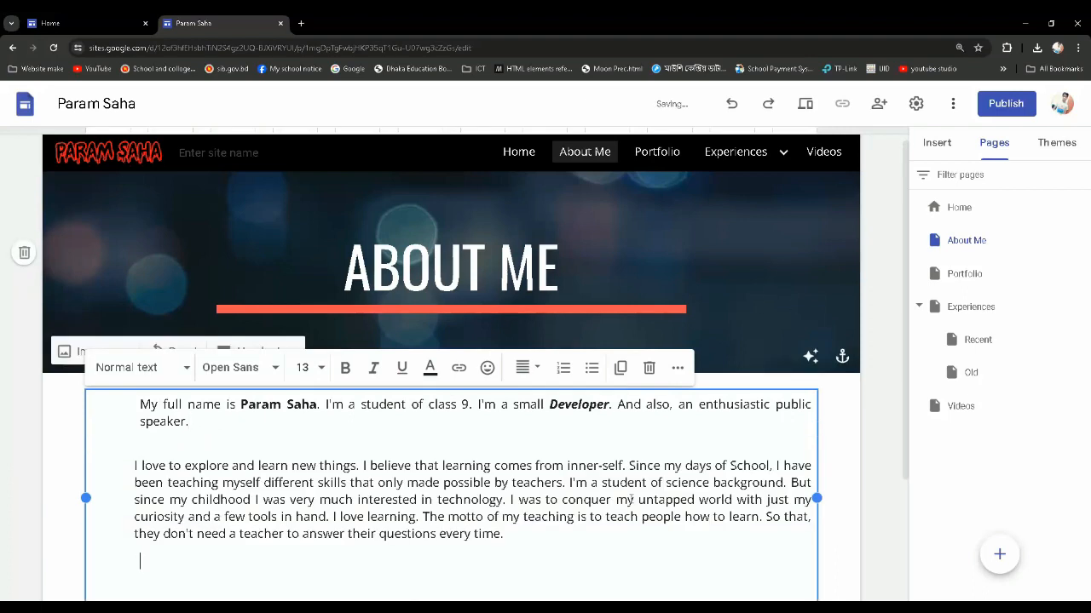
Copy the "I have acquired various knowledge" paragraph from Word and paste it as the last paragraph of the About Me text box
scroll(630, 500, "down", 2)
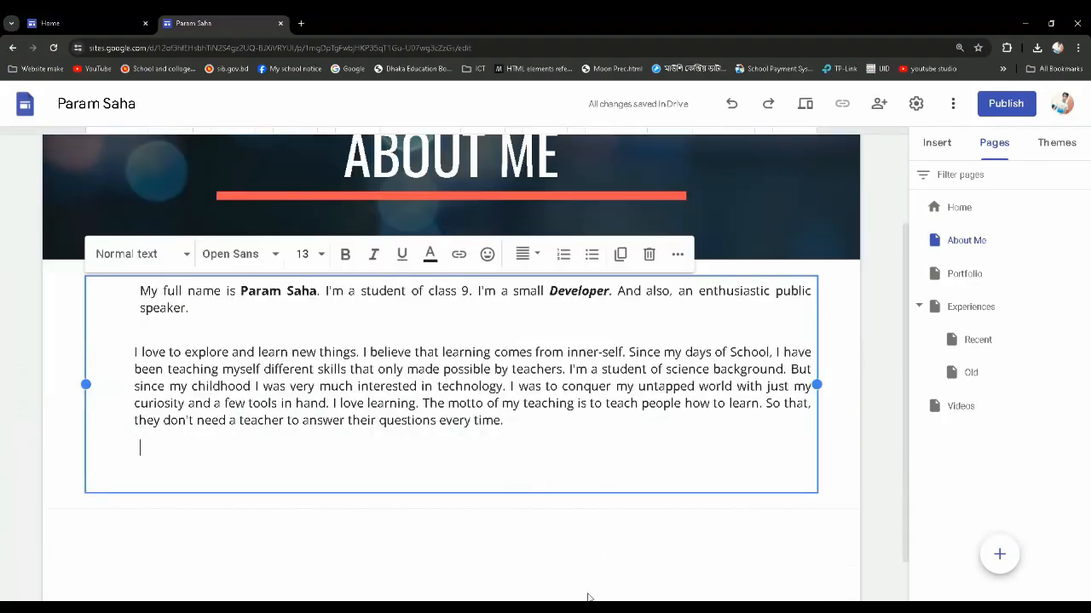
left_click(569, 608)
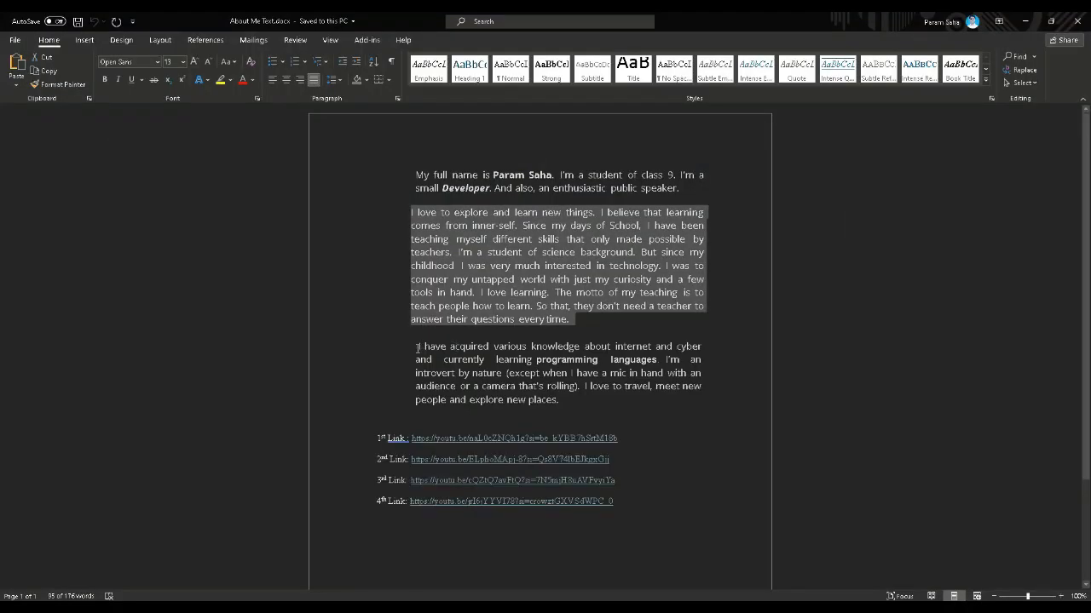
left_click_drag(416, 347, 566, 400)
right_click(508, 368)
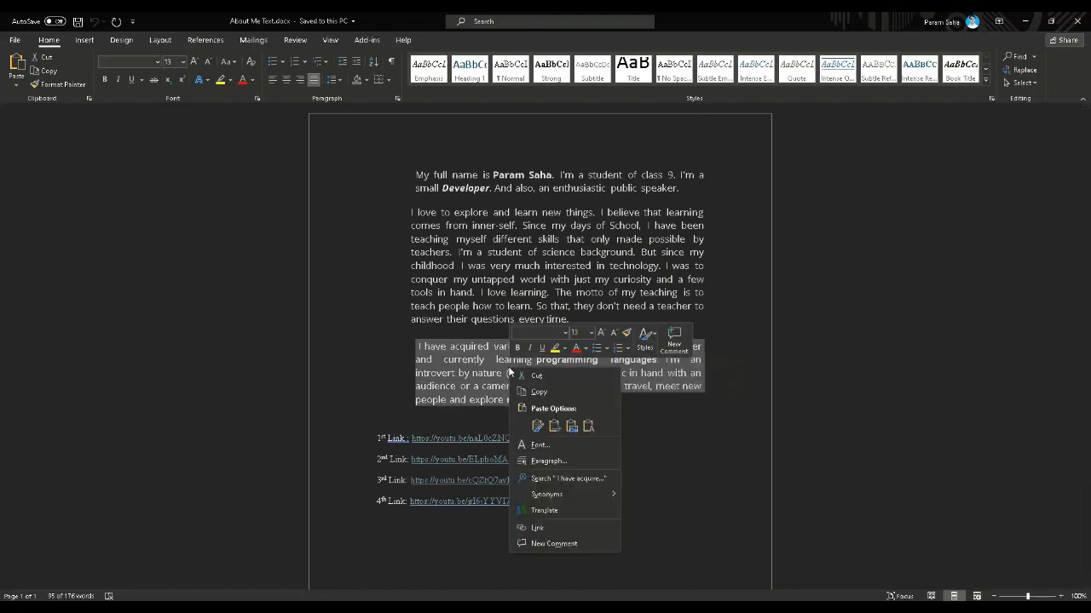
left_click(547, 389)
left_click(1025, 21)
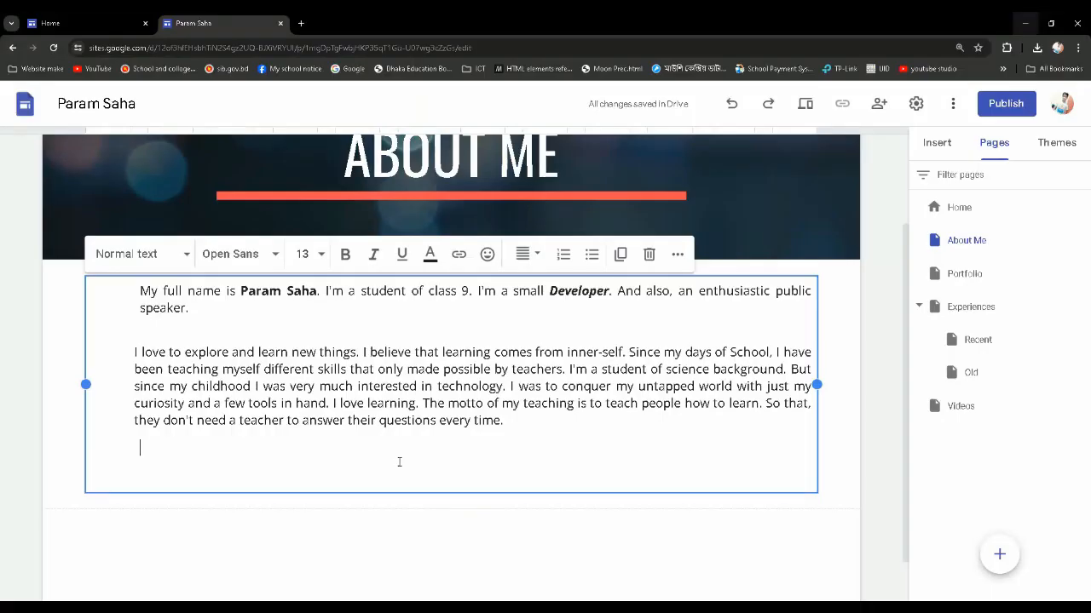
key("Return")
key("Return")
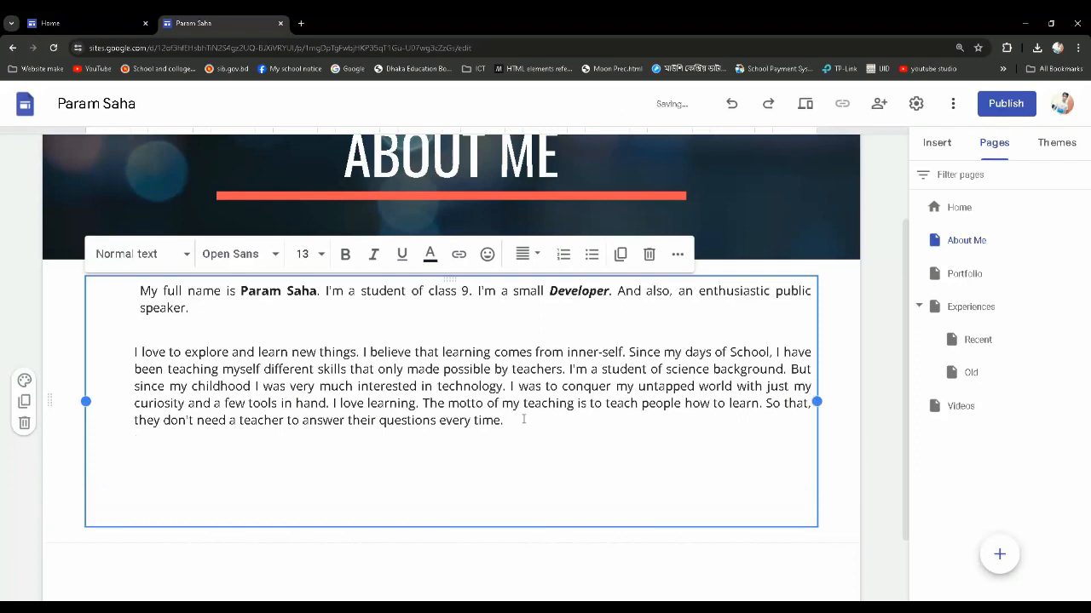
key("ctrl+v")
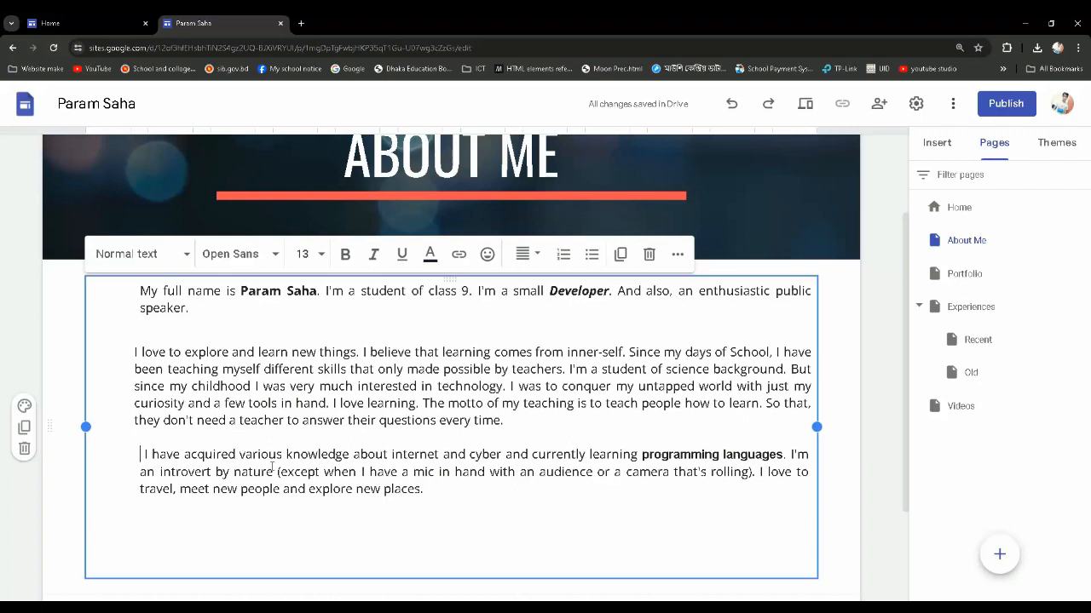
key("BackSpace")
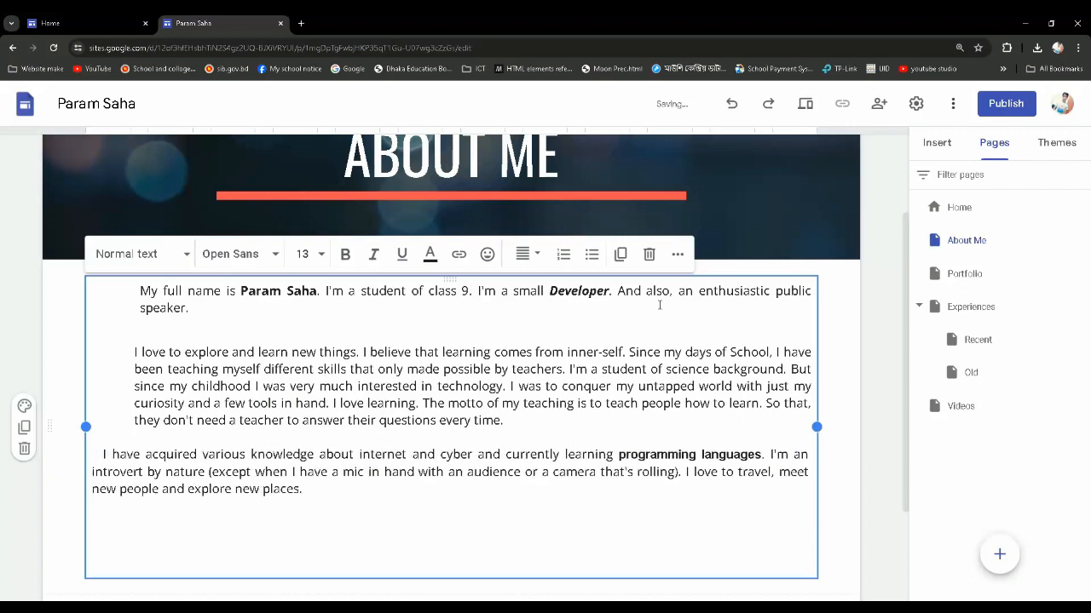
key("BackSpace")
key("Tab")
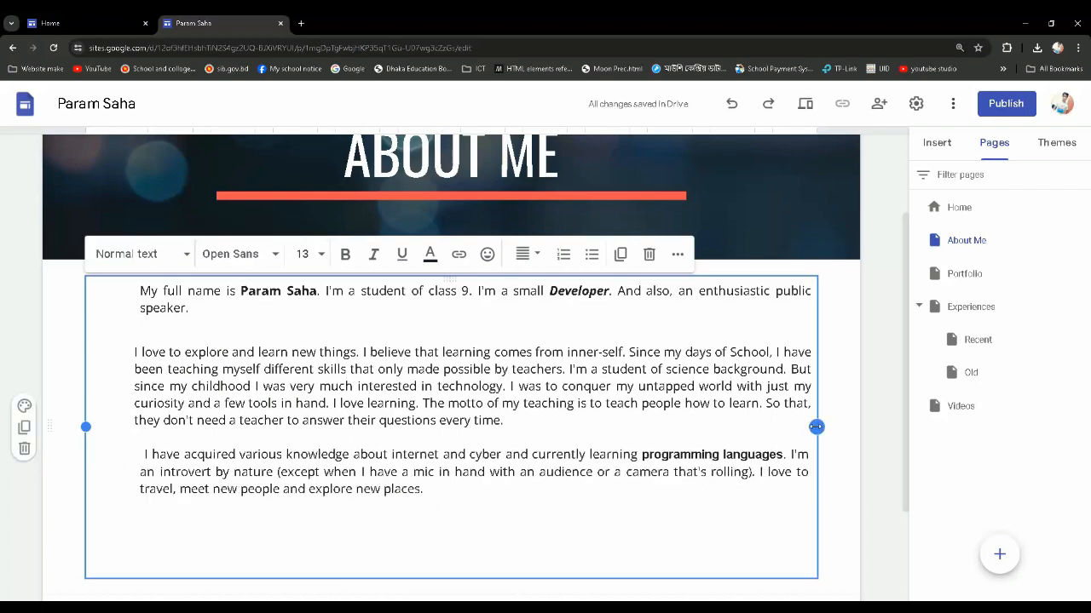
Narrow the About Me text box to about half the page width, leaving blank space beside it
left_click_drag(816, 427, 534, 425)
scroll(603, 421, "down", 3)
scroll(629, 424, "up", 1)
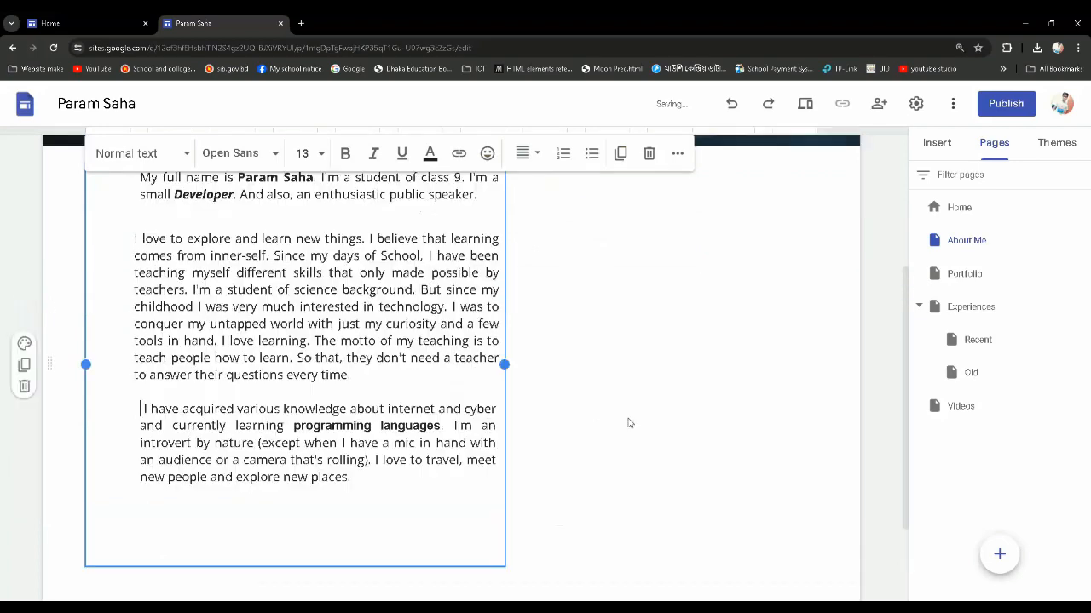
left_click(621, 406)
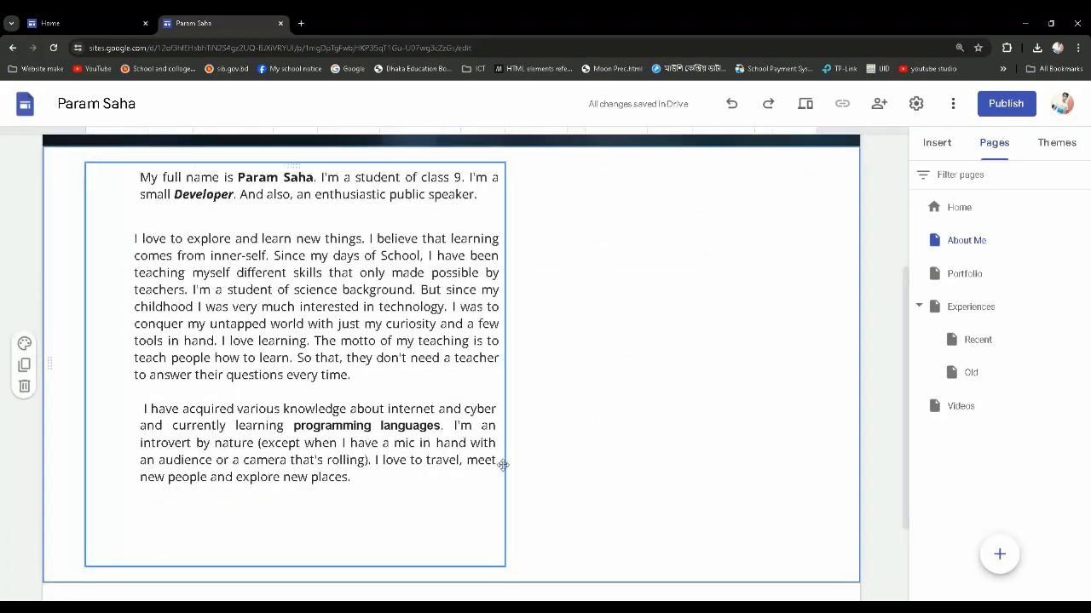
scroll(508, 456, "up", 3)
scroll(515, 441, "down", 1)
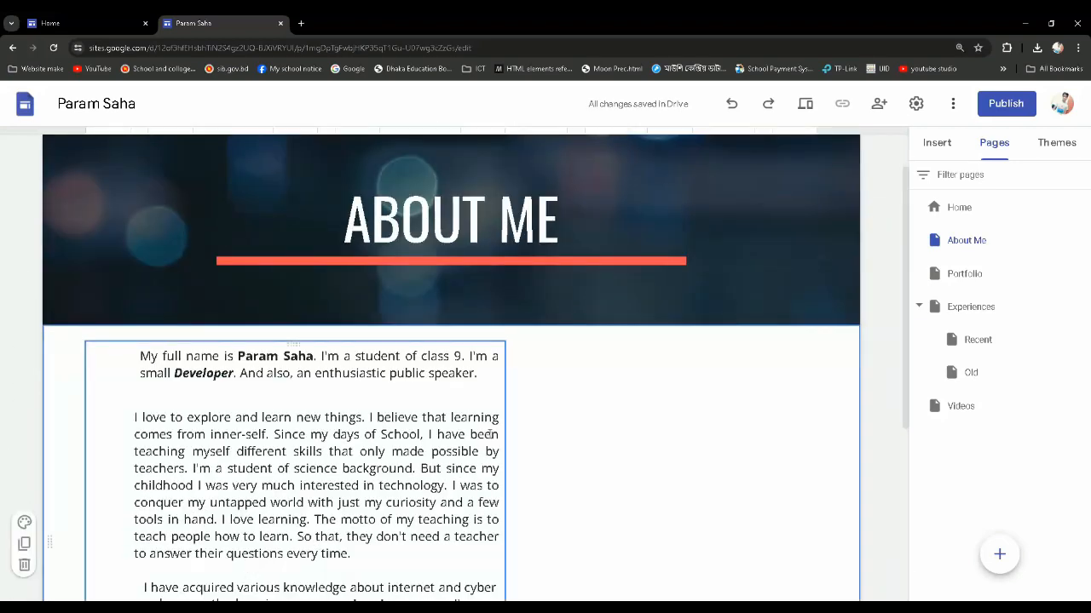
scroll(619, 421, "down", 1)
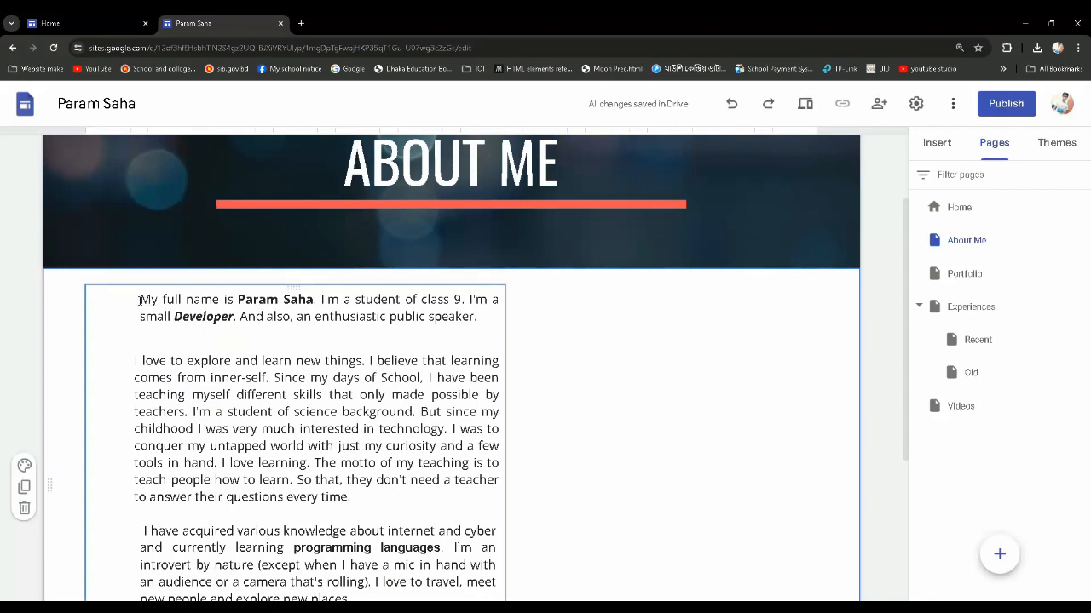
mouse_move(139, 299)
left_mouse_down()
mouse_move(275, 341)
mouse_move(282, 428)
mouse_move(179, 445)
mouse_move(304, 445)
mouse_move(479, 316)
mouse_move(141, 299)
left_mouse_up()
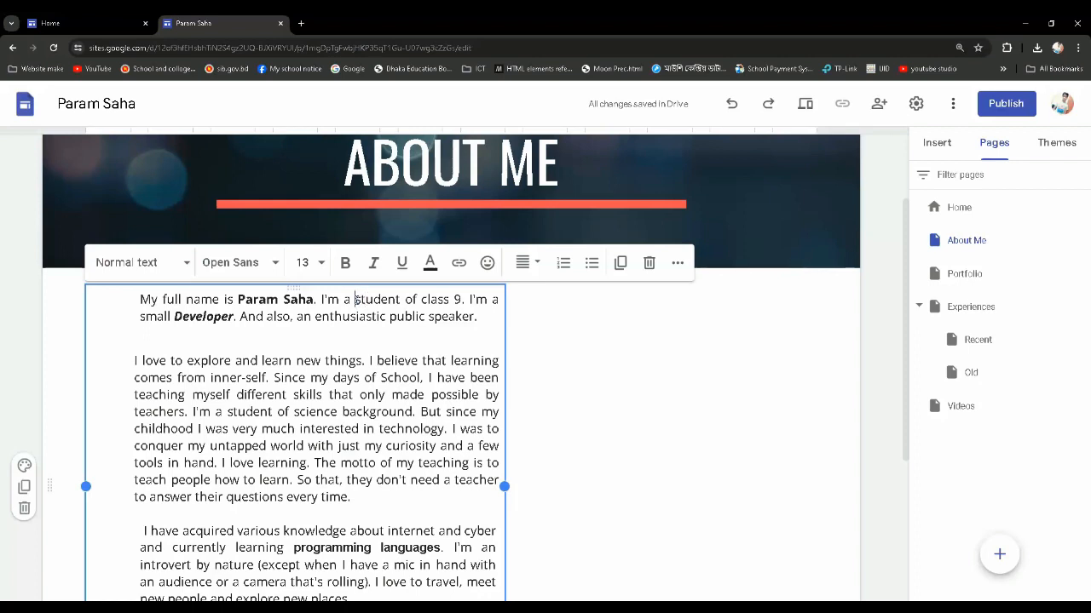
Try bold, italic and underline formatting on the word "student" in the first paragraph, and clear all three again
left_click_drag(357, 299, 400, 299)
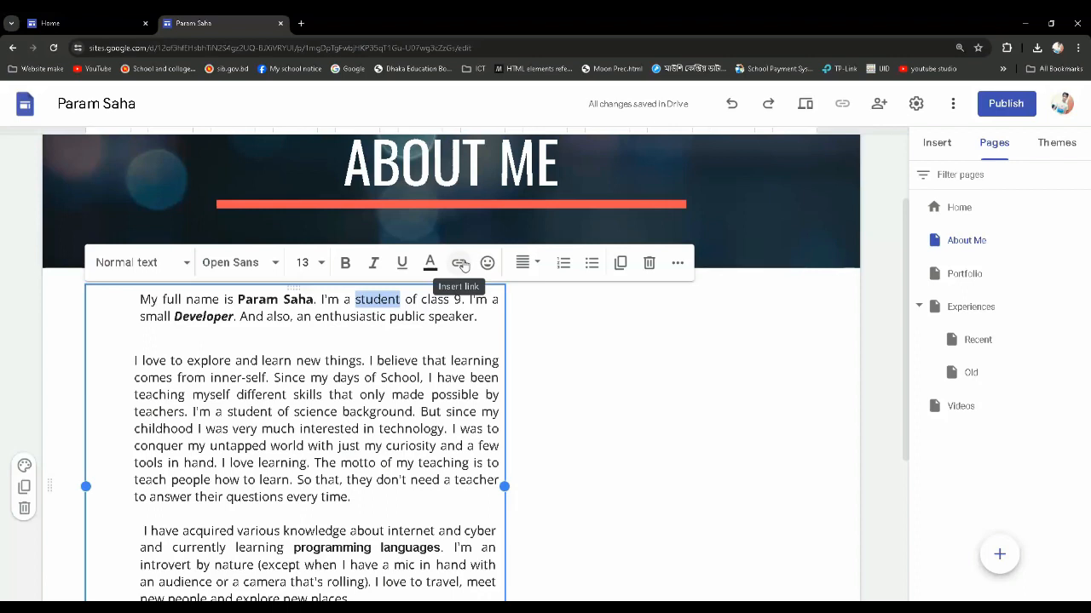
left_click(345, 262)
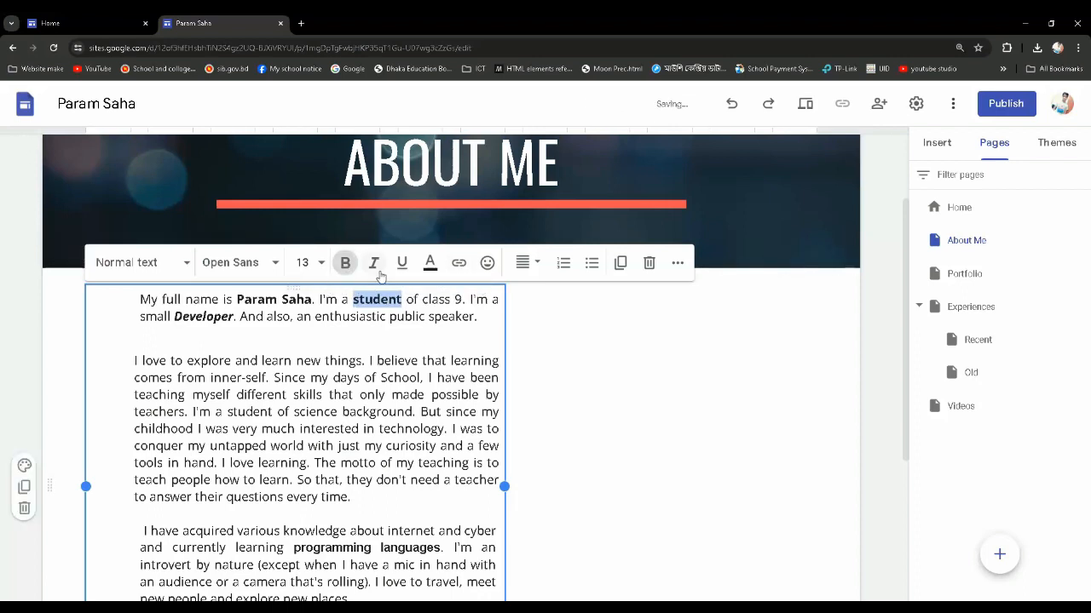
left_click(343, 267)
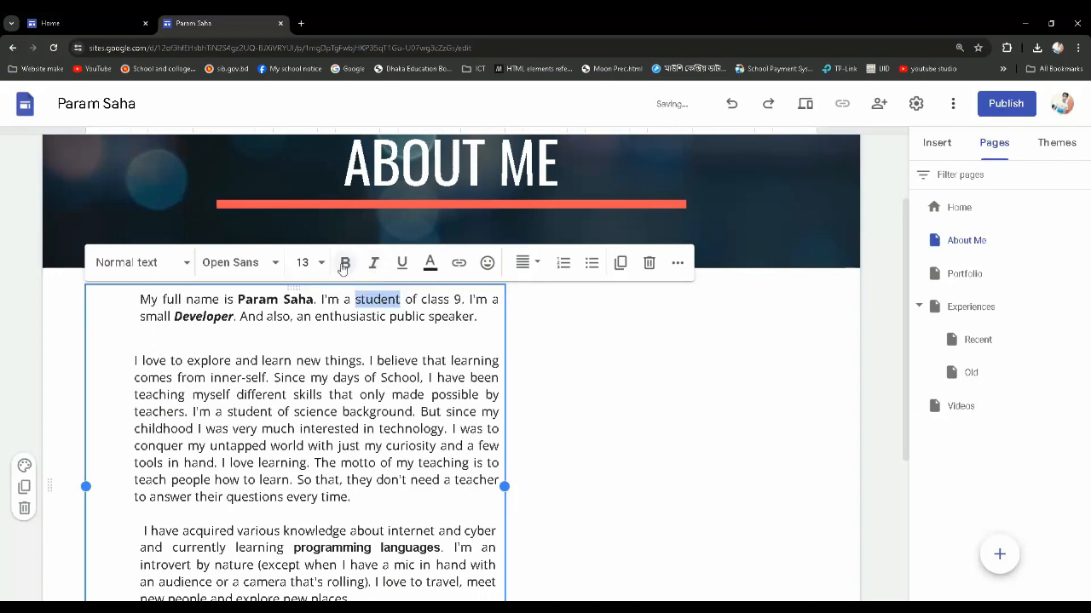
left_click(373, 263)
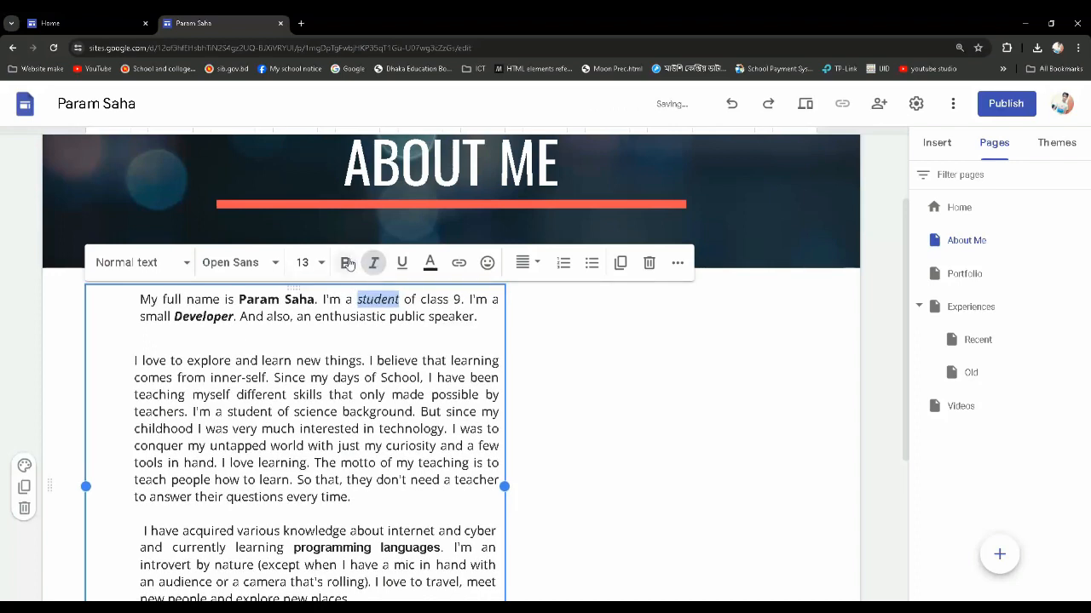
left_click(347, 264)
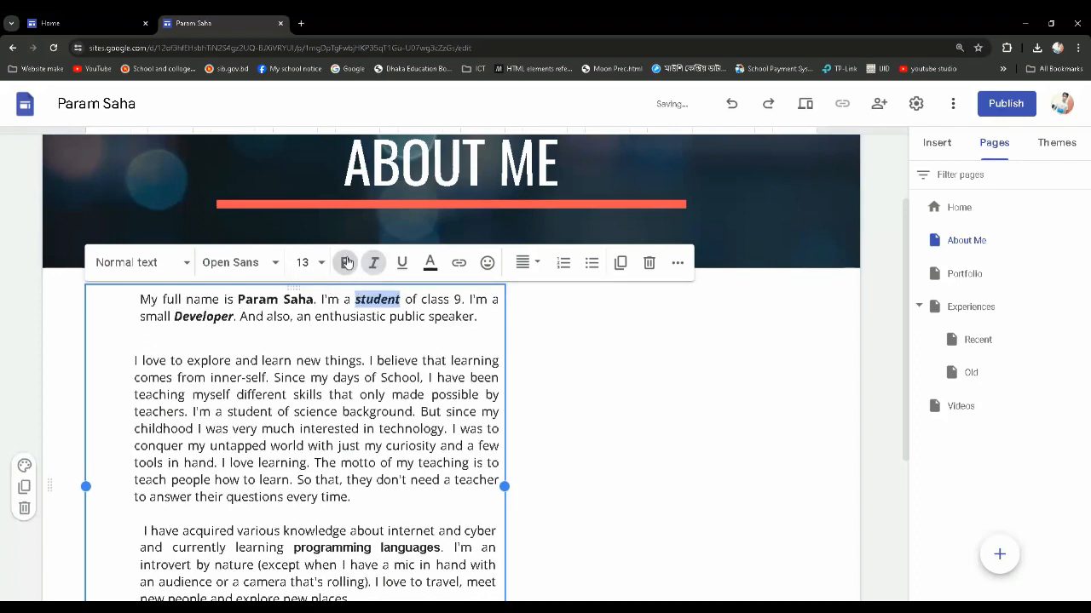
left_click(404, 264)
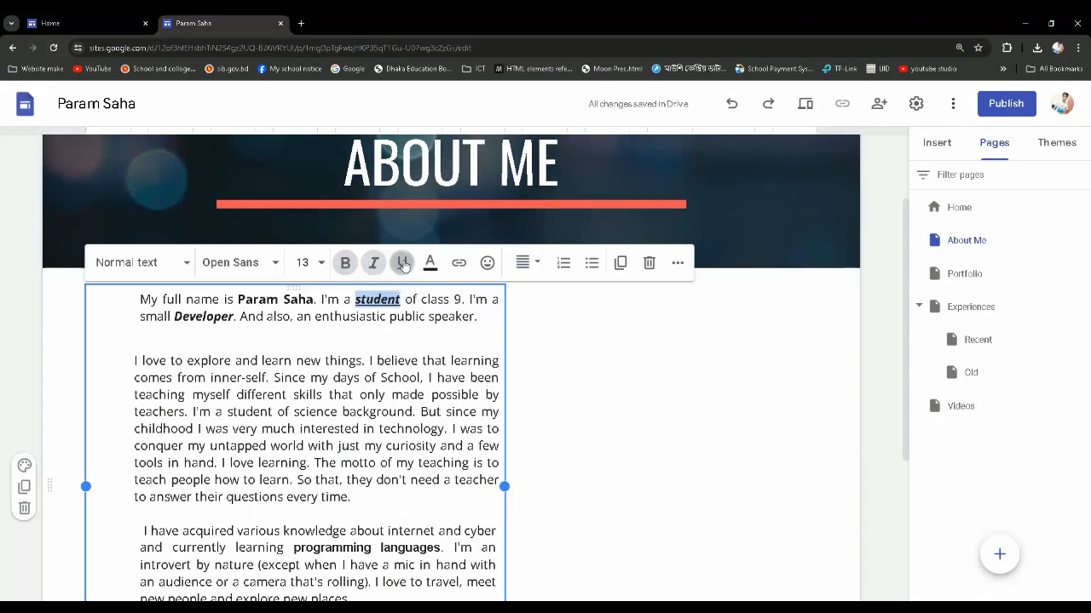
left_click(404, 264)
left_click(373, 263)
left_click(345, 263)
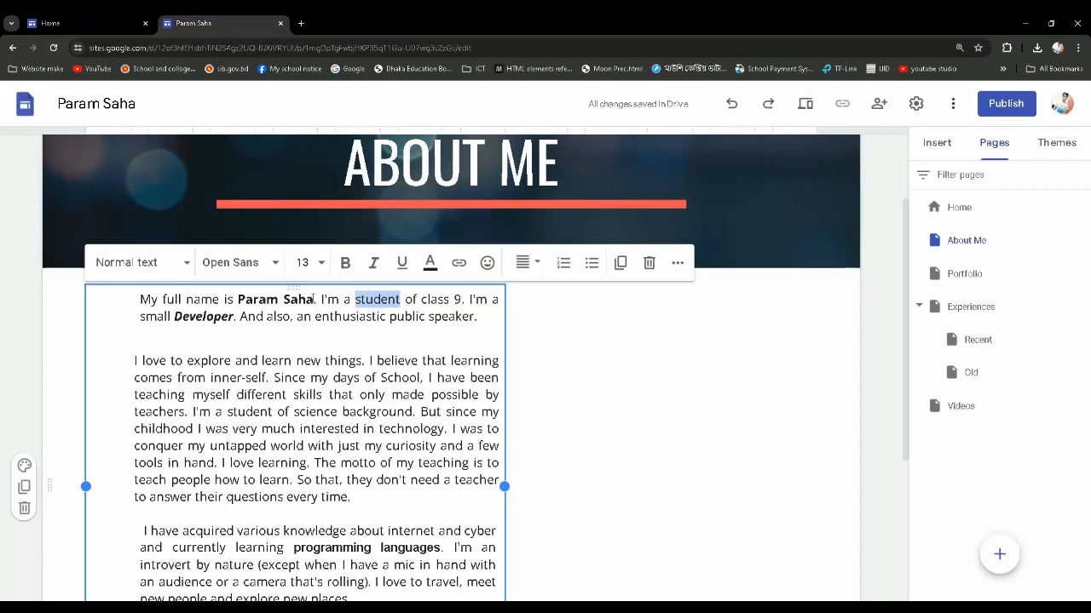
Underline the full name and the word "Developer" in the first paragraph of the About Me text
left_click_drag(313, 300, 238, 300)
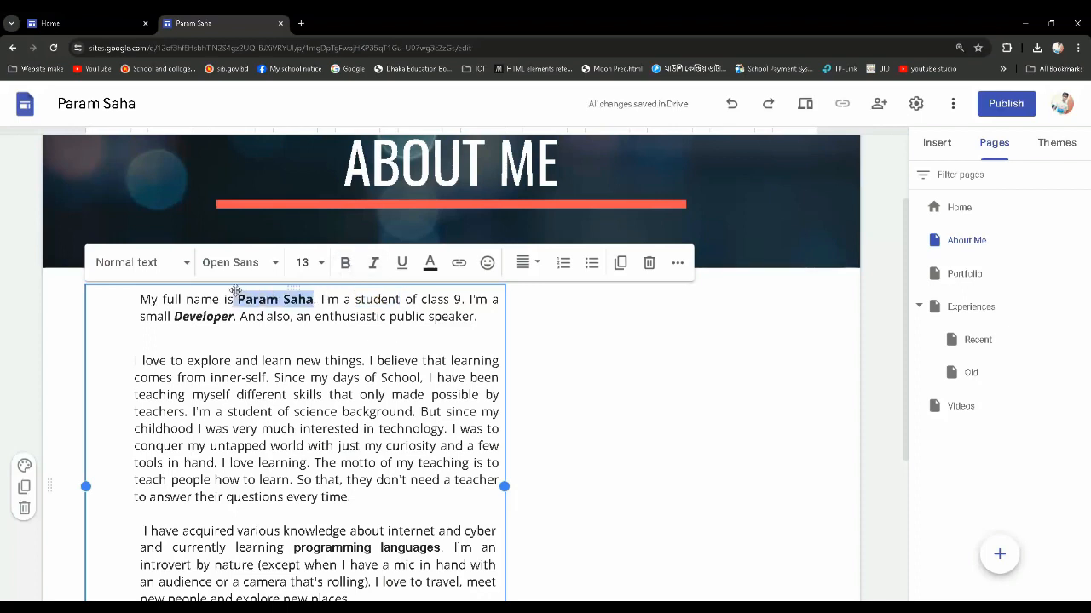
left_click(402, 263)
left_click(346, 303)
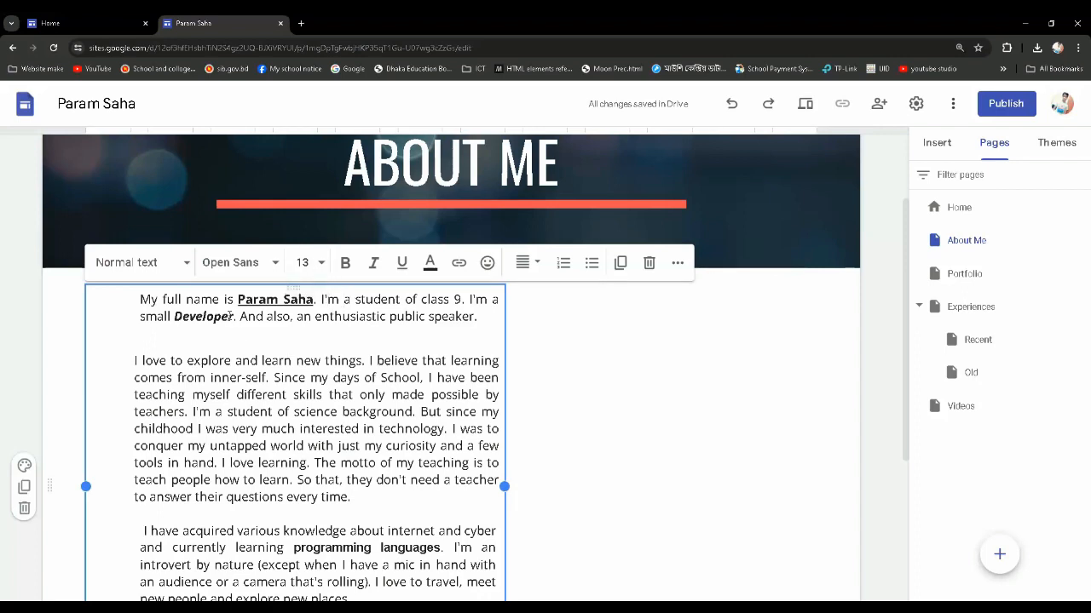
left_click_drag(233, 316, 174, 316)
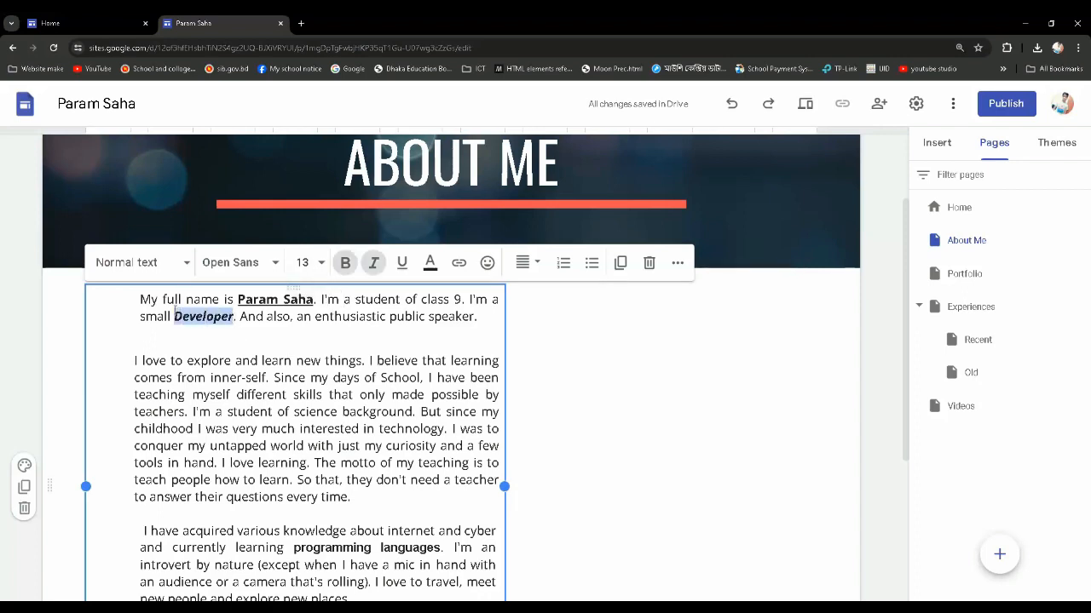
left_click(397, 269)
Format each of the three About Me paragraphs as a bulleted list item
left_click(479, 318)
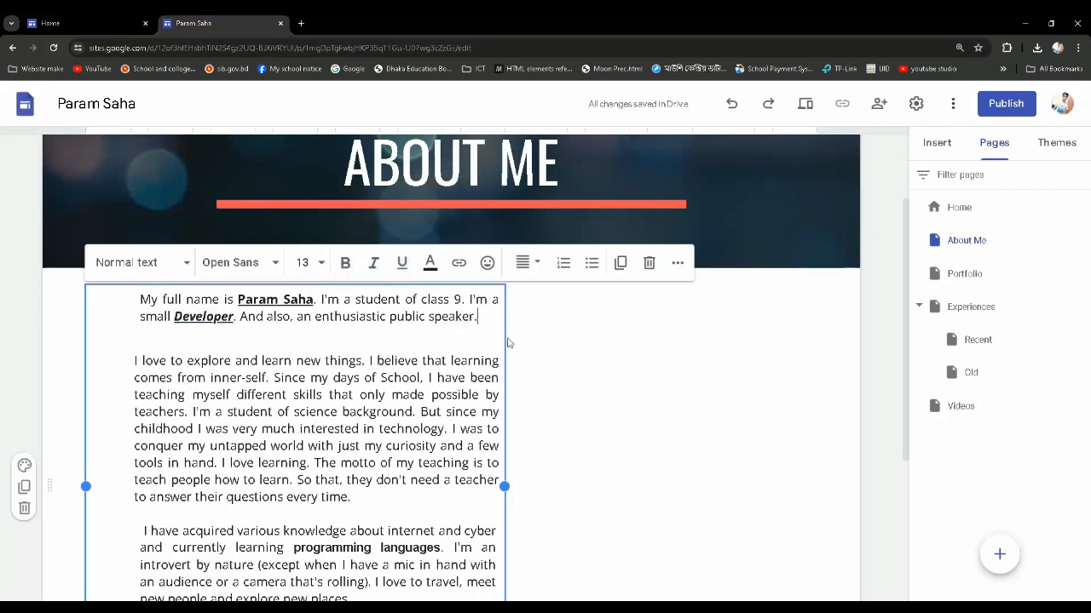
left_click(592, 265)
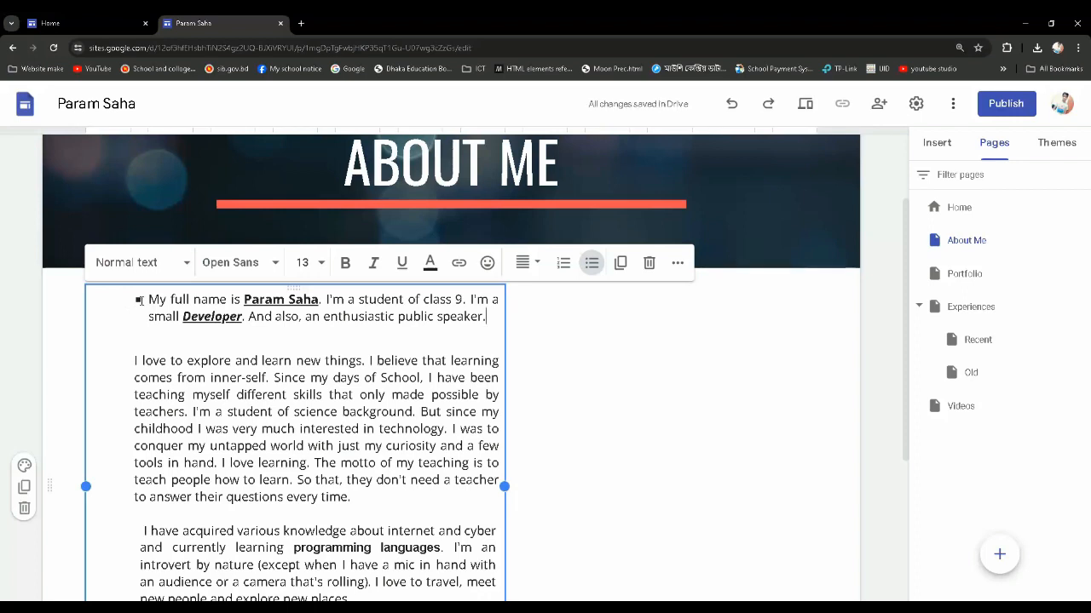
left_click(142, 300)
left_click(358, 498)
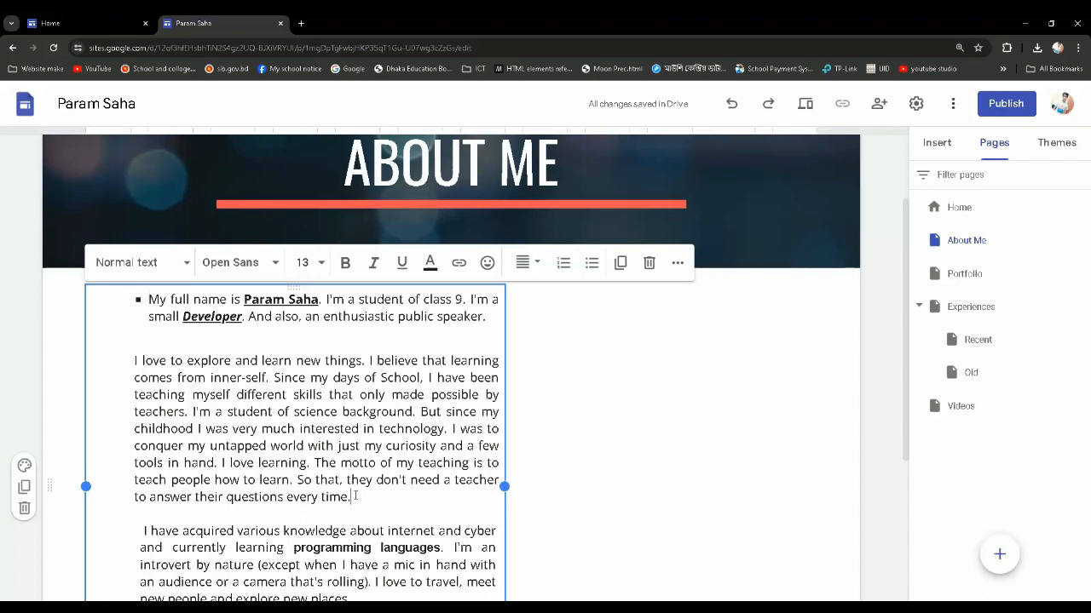
left_click(592, 264)
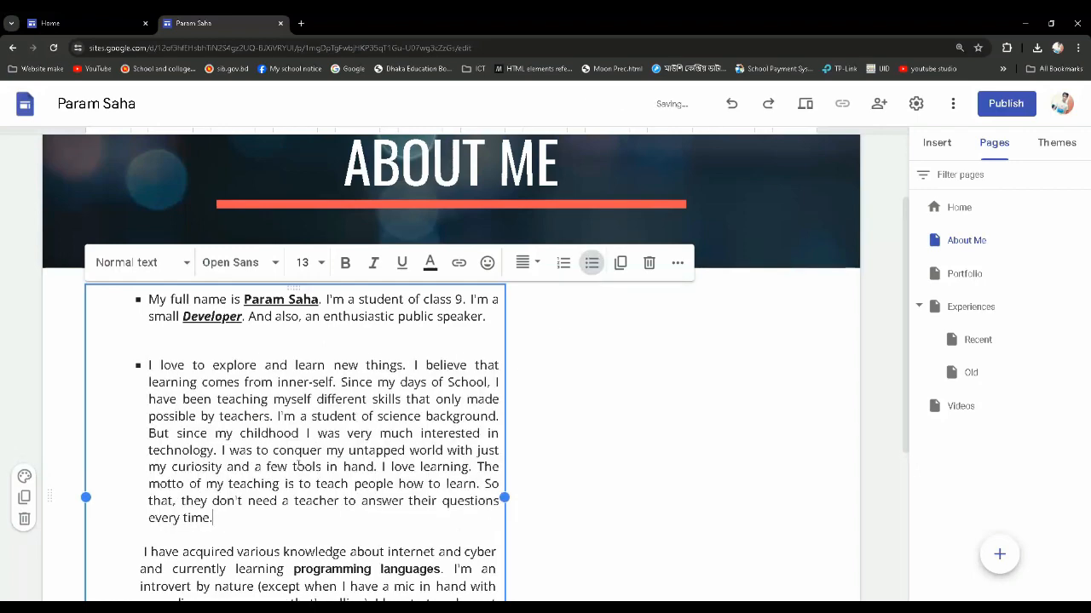
scroll(298, 533, "down", 2)
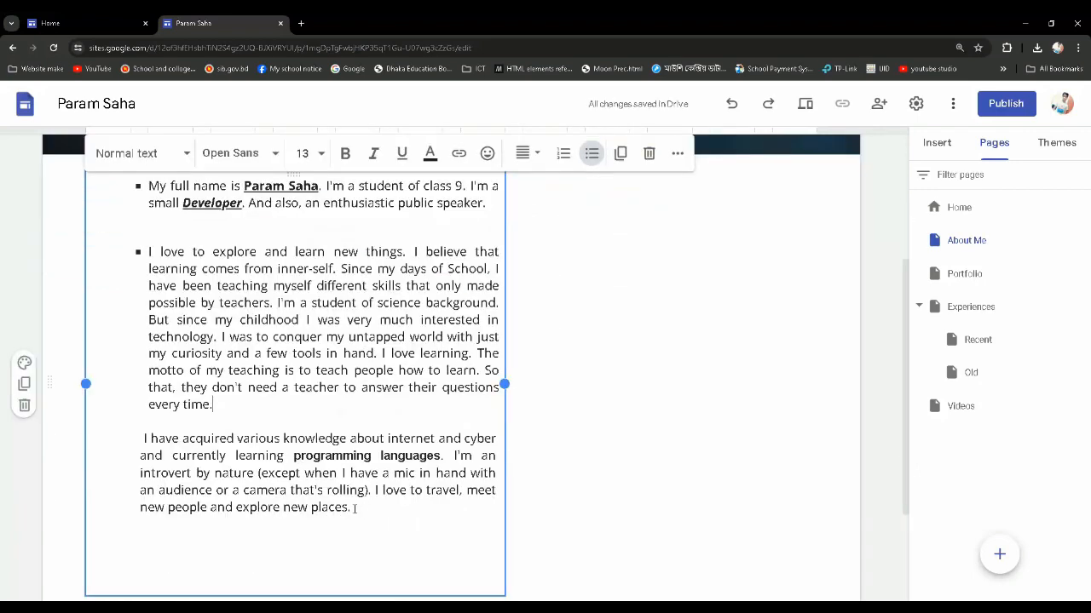
left_click(354, 508)
left_click(594, 161)
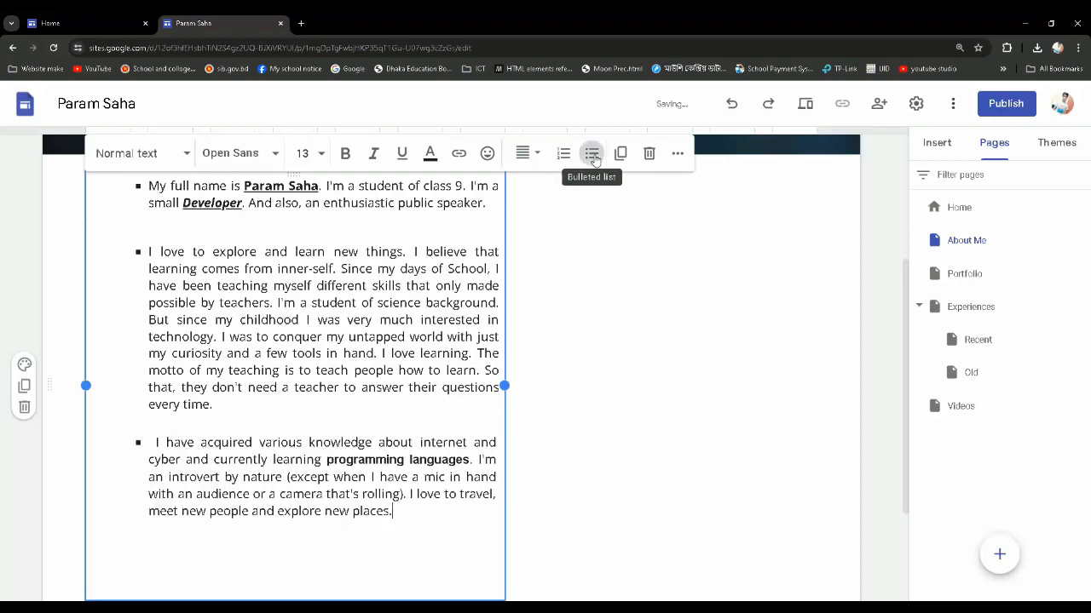
Review the bullets and layout of the three paragraphs in the About Me text box
scroll(242, 430, "up", 2)
scroll(240, 429, "down", 2)
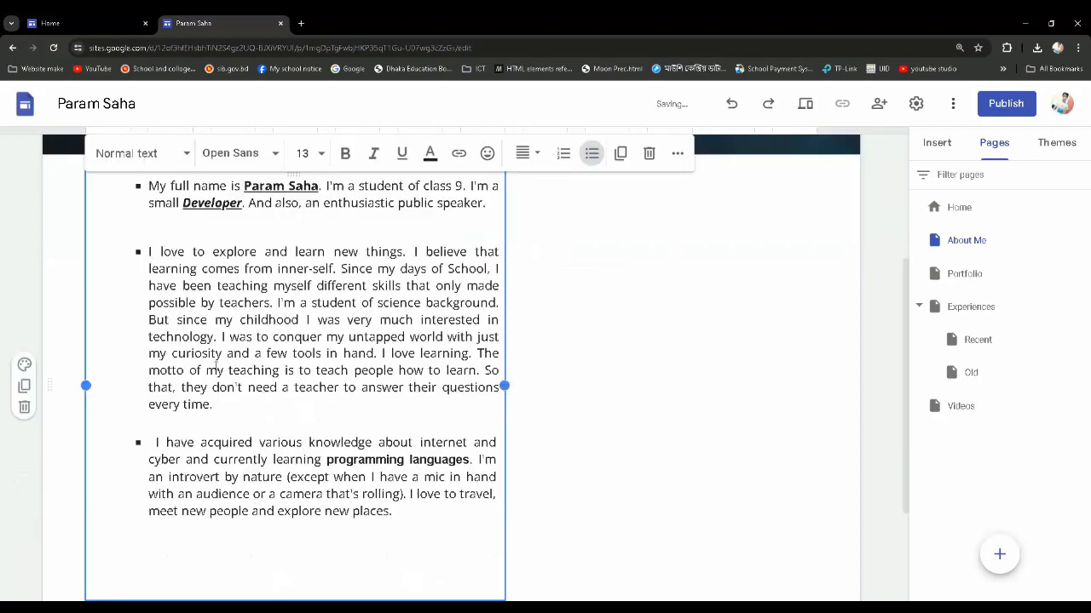
scroll(237, 351, "up", 1)
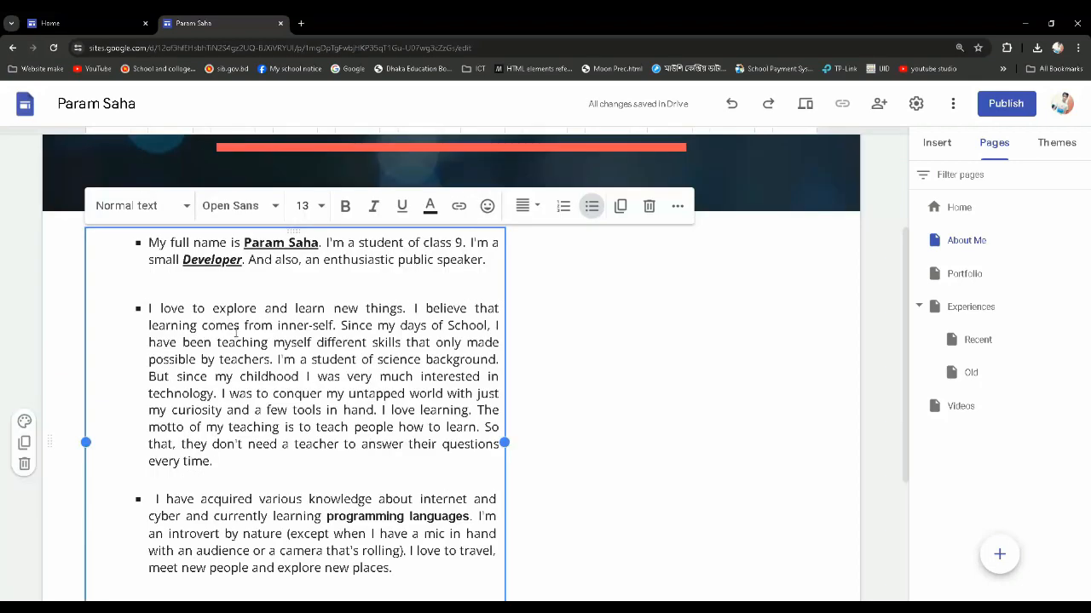
left_click(142, 242)
left_click(146, 311)
scroll(222, 511, "up", 1)
scroll(222, 511, "down", 2)
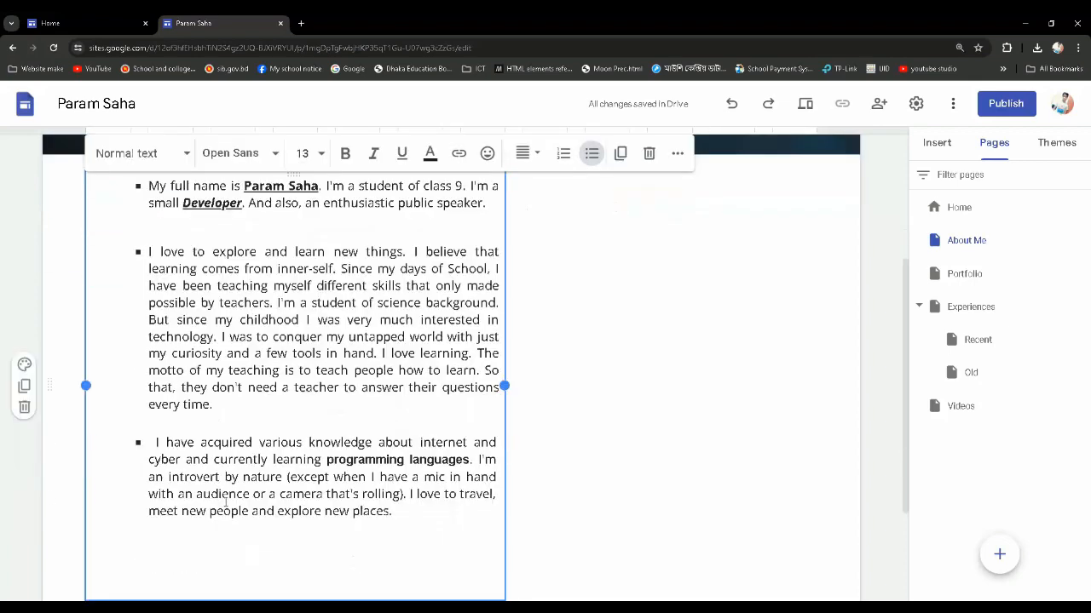
scroll(223, 507, "up", 1)
scroll(224, 500, "down", 1)
scroll(226, 499, "down", 1)
scroll(226, 500, "up", 2)
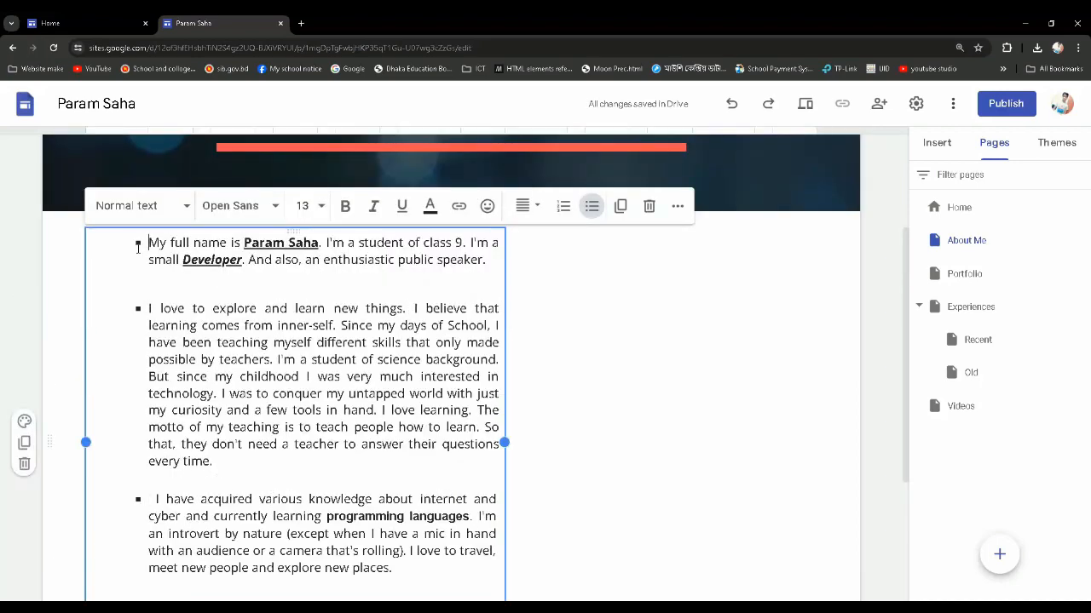
left_click_drag(138, 248, 373, 501)
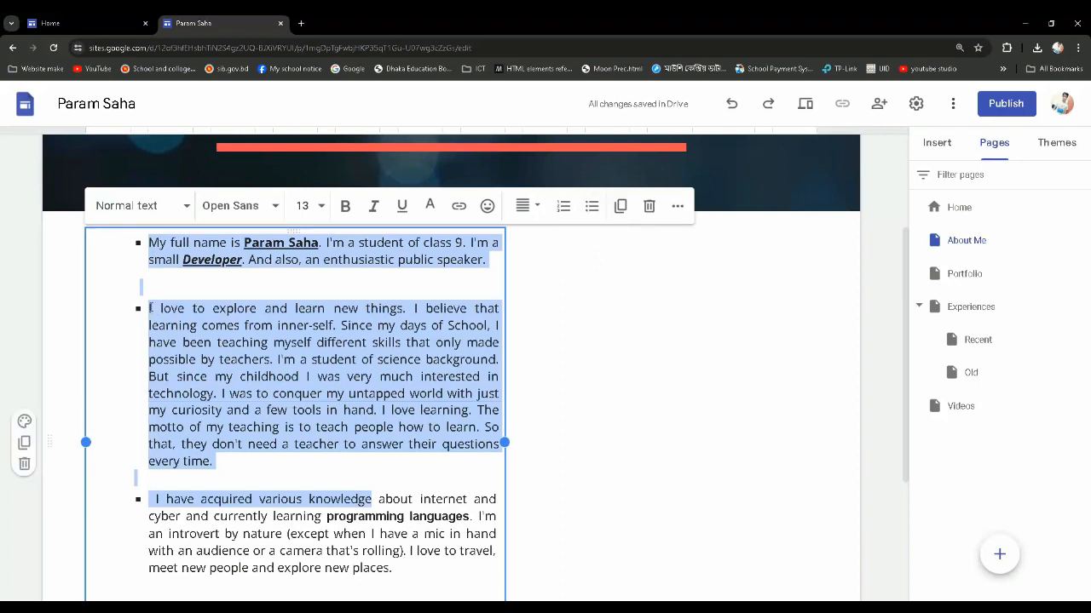
left_click(159, 309)
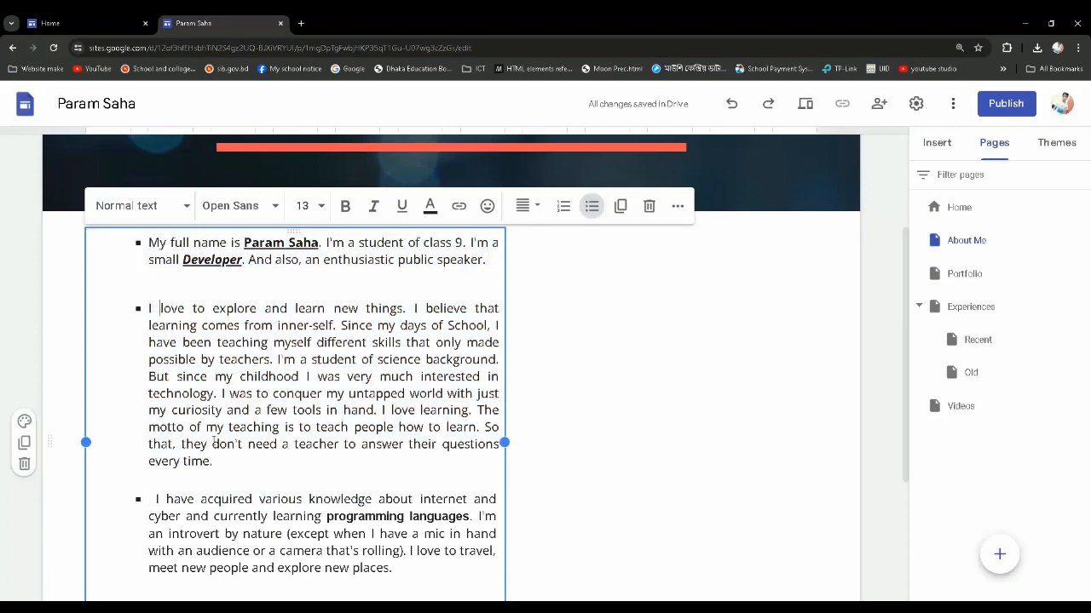
scroll(214, 443, "down", 1)
scroll(239, 413, "up", 1)
scroll(292, 420, "down", 2)
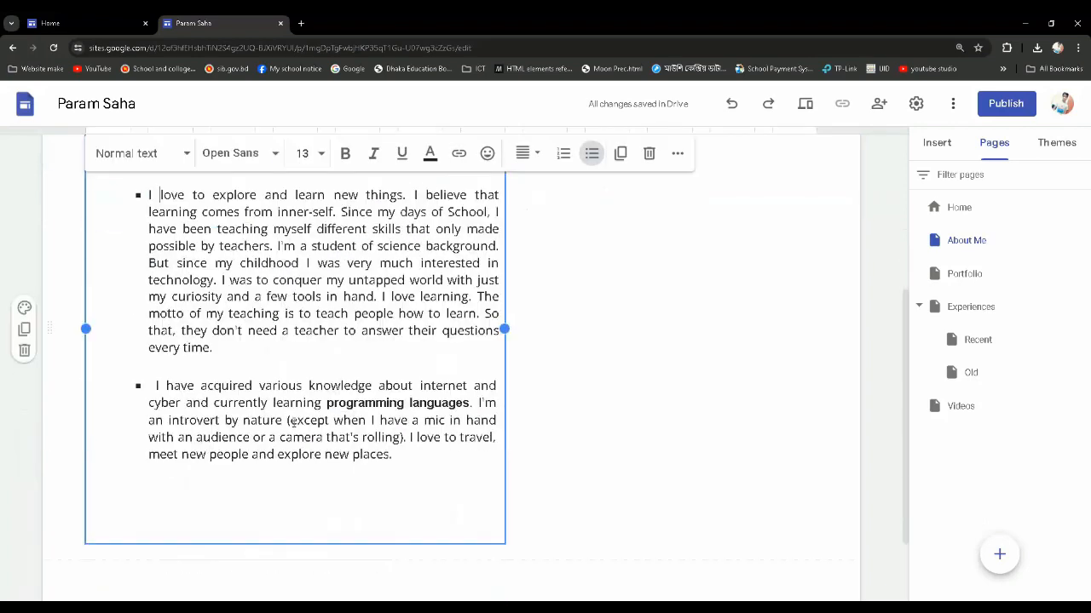
scroll(648, 385, "up", 2)
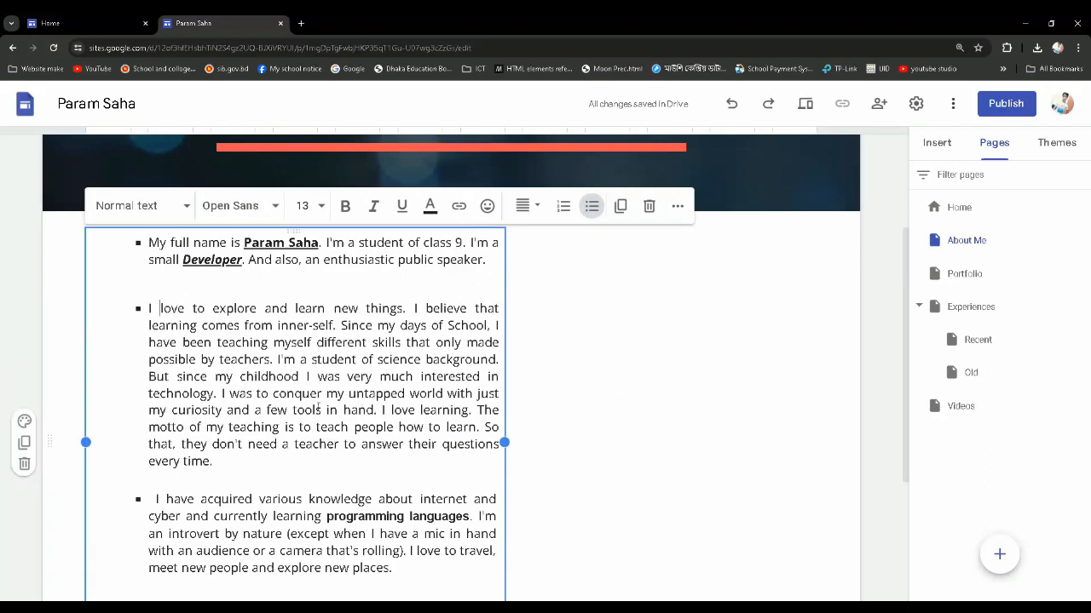
scroll(300, 379, "down", 1)
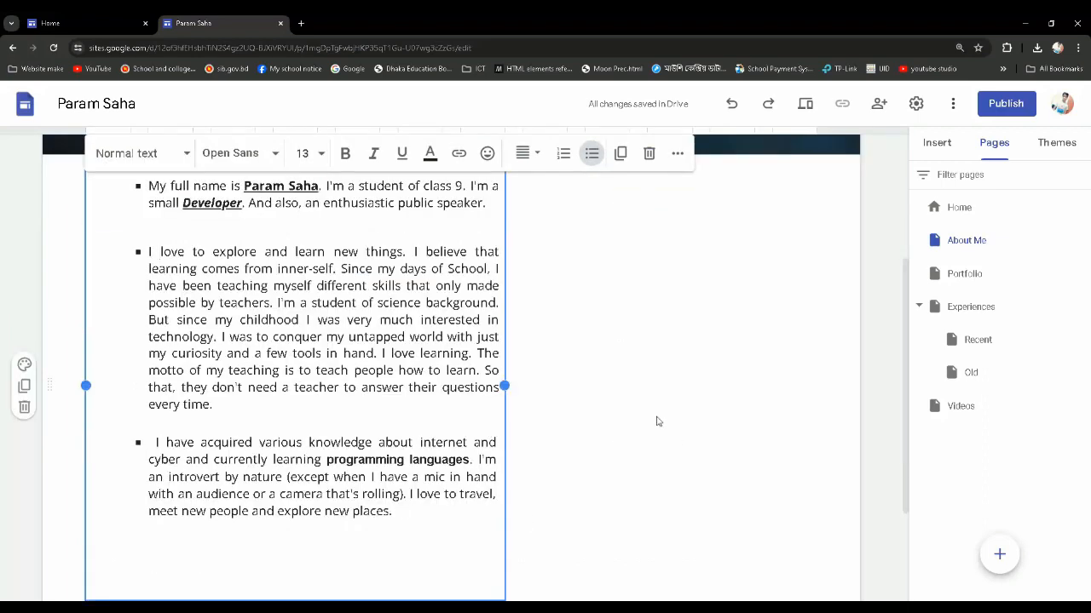
Upload the image "My pic bg remove.png" from the Website Image folder into the empty space beside the About Me text
left_click(655, 373)
scroll(596, 385, "down", 1)
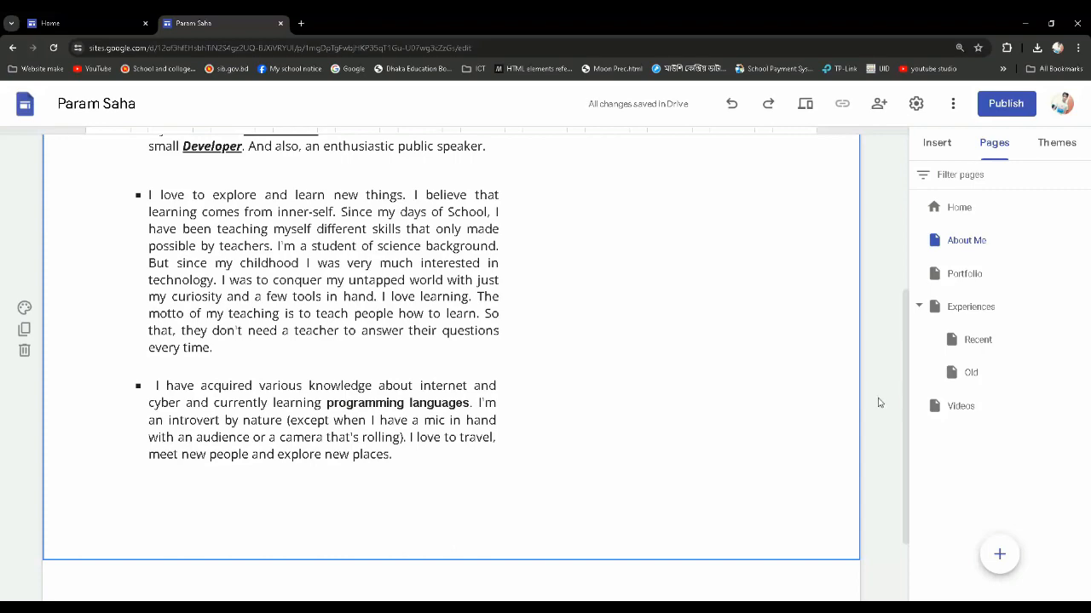
scroll(852, 407, "up", 1)
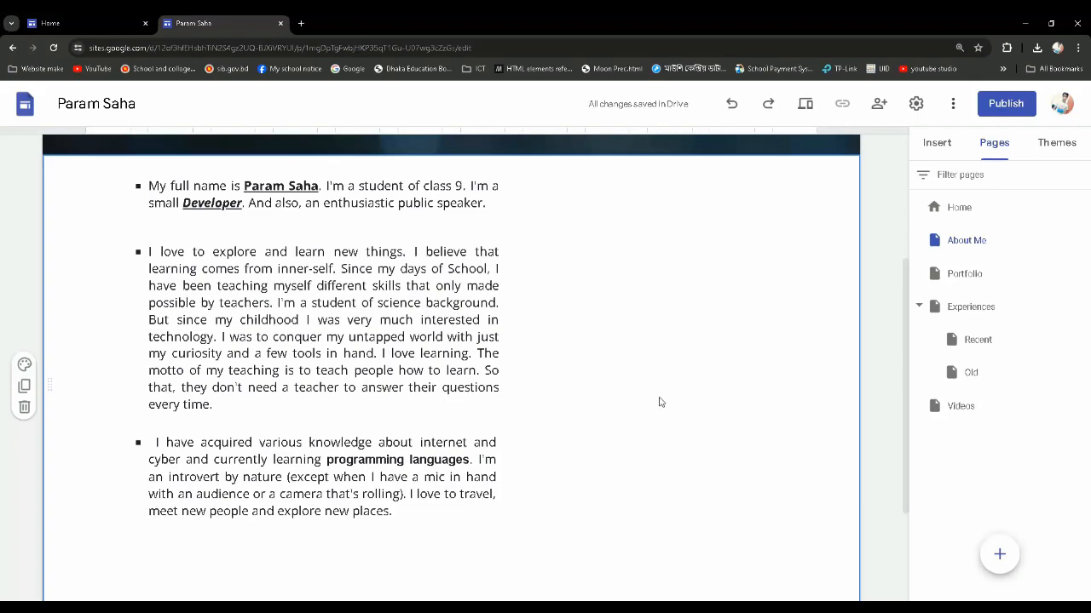
scroll(659, 403, "up", 1)
scroll(659, 401, "up", 1)
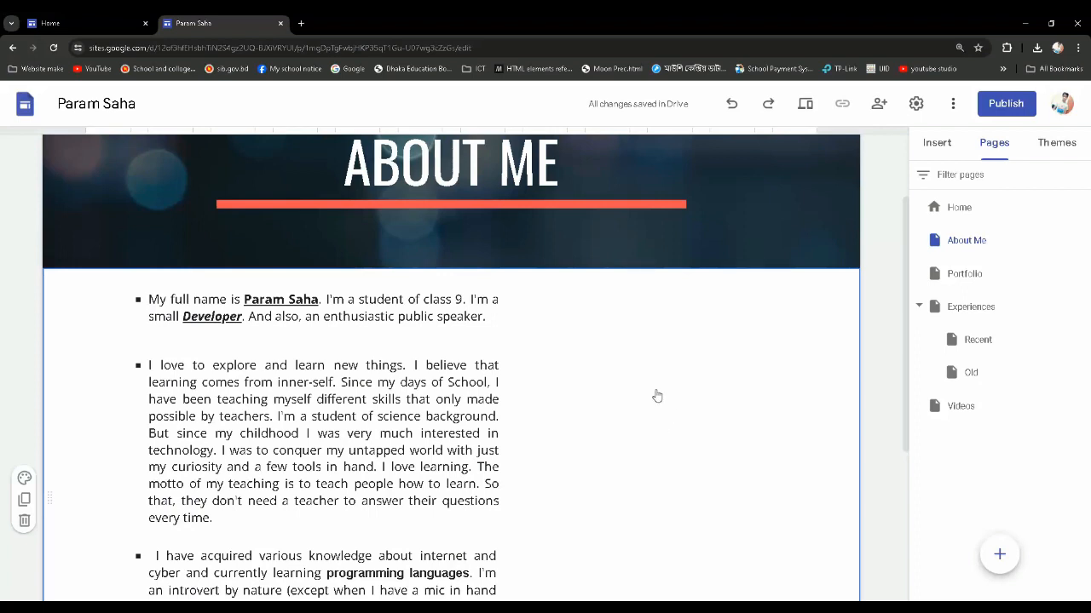
double_click(656, 395)
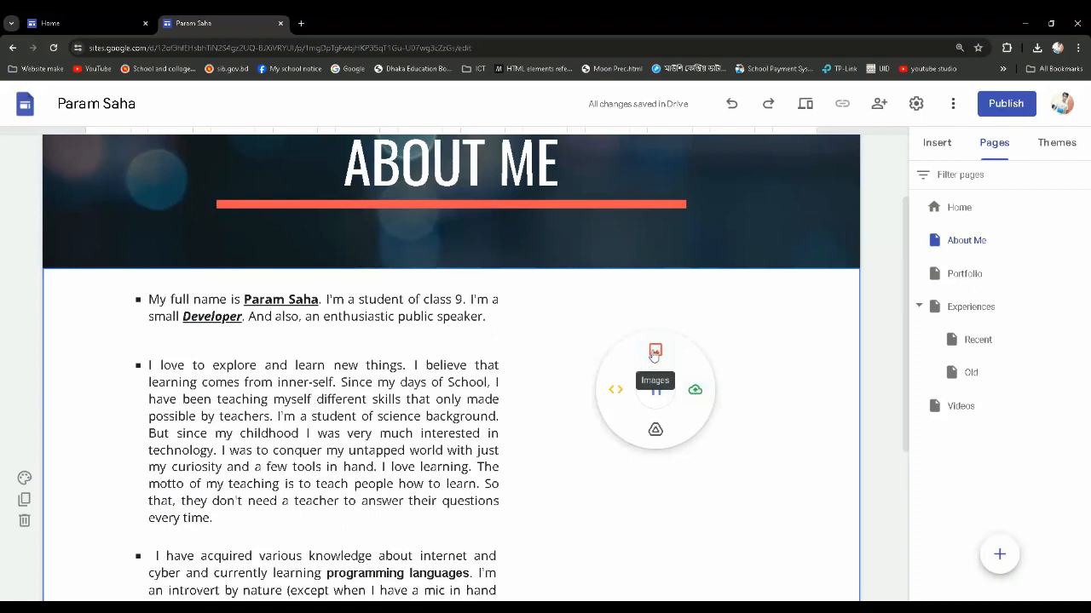
left_click(697, 391)
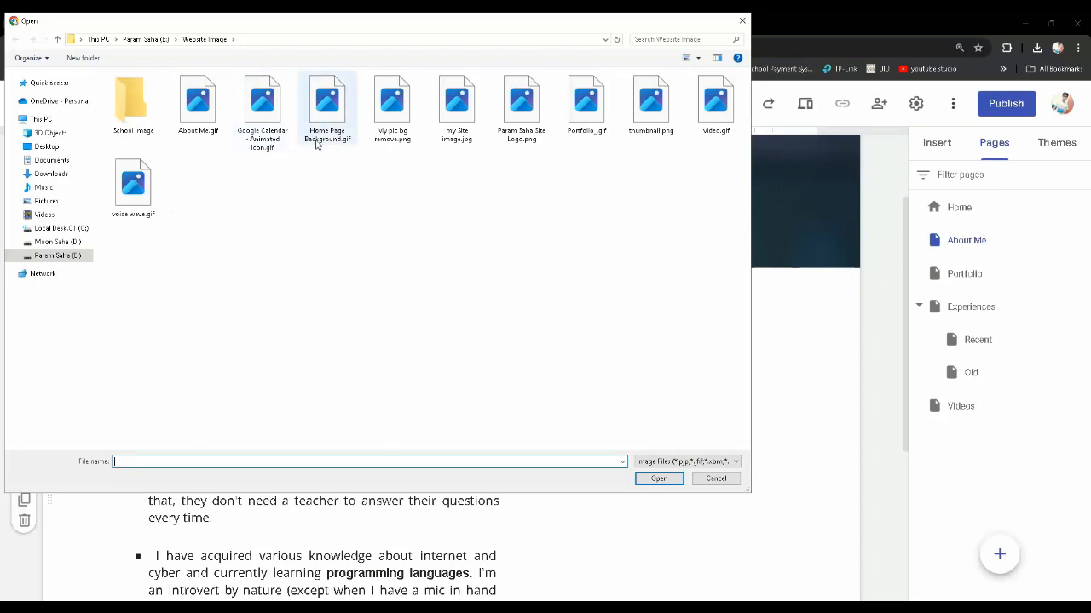
left_click(57, 243)
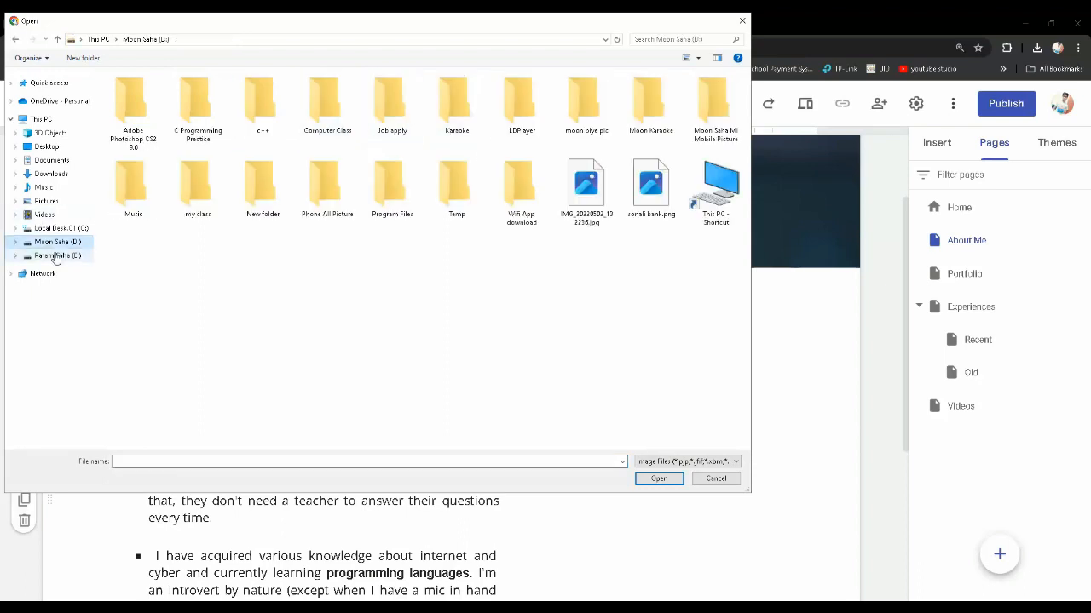
left_click(56, 255)
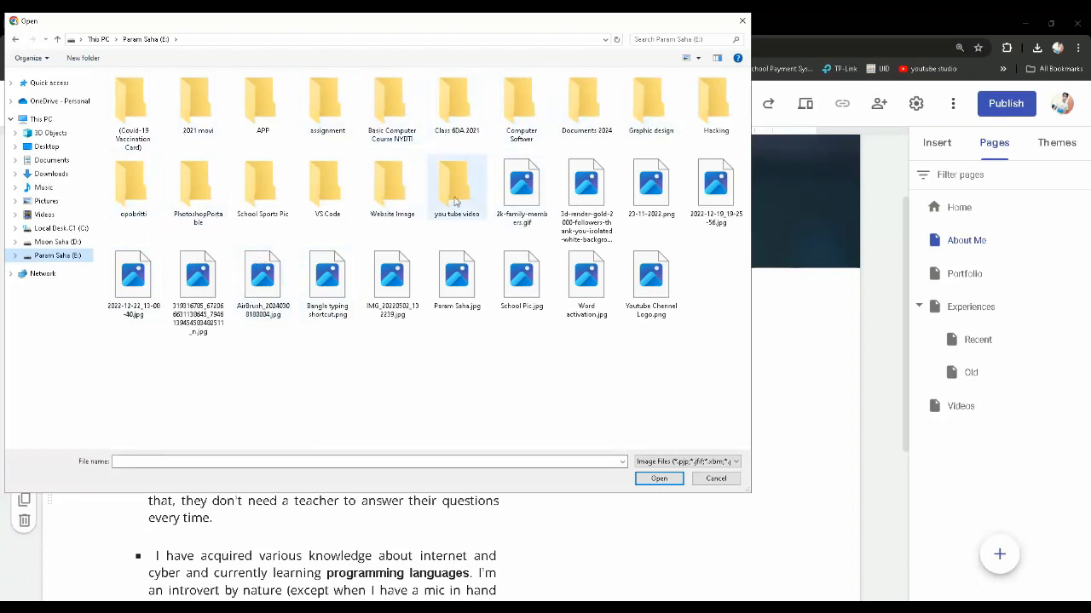
double_click(396, 200)
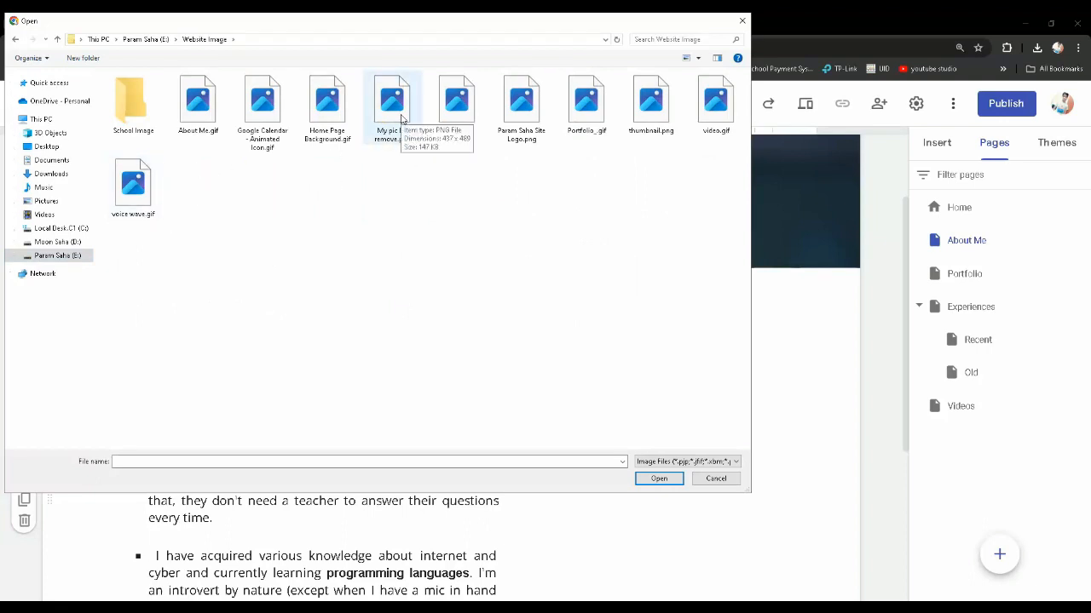
double_click(397, 113)
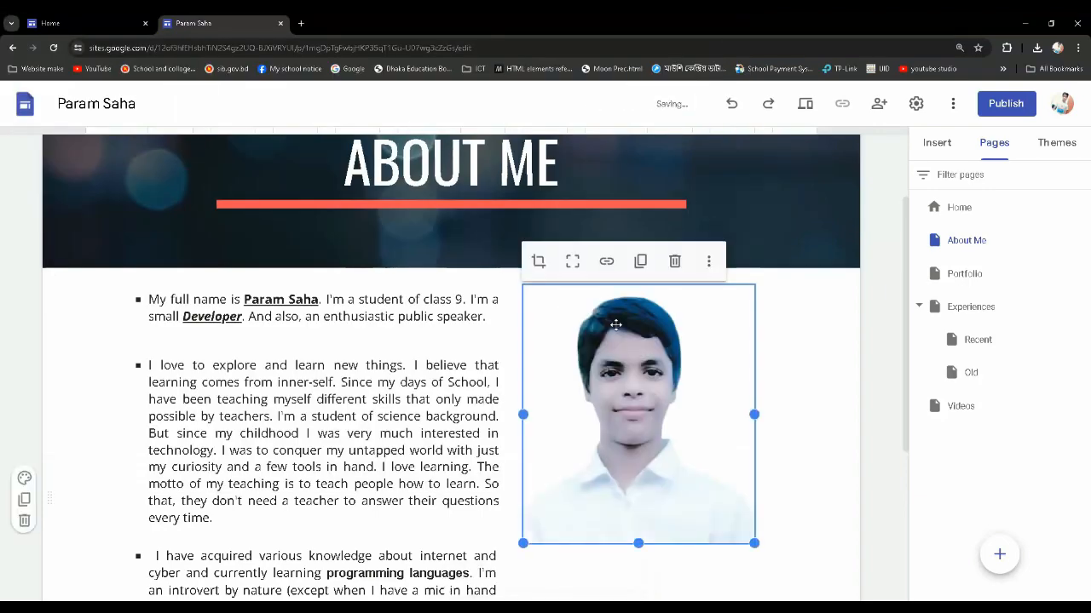
Enlarge the portrait beside the About Me text so that it extends close to the section's right edge
scroll(616, 332, "down", 2)
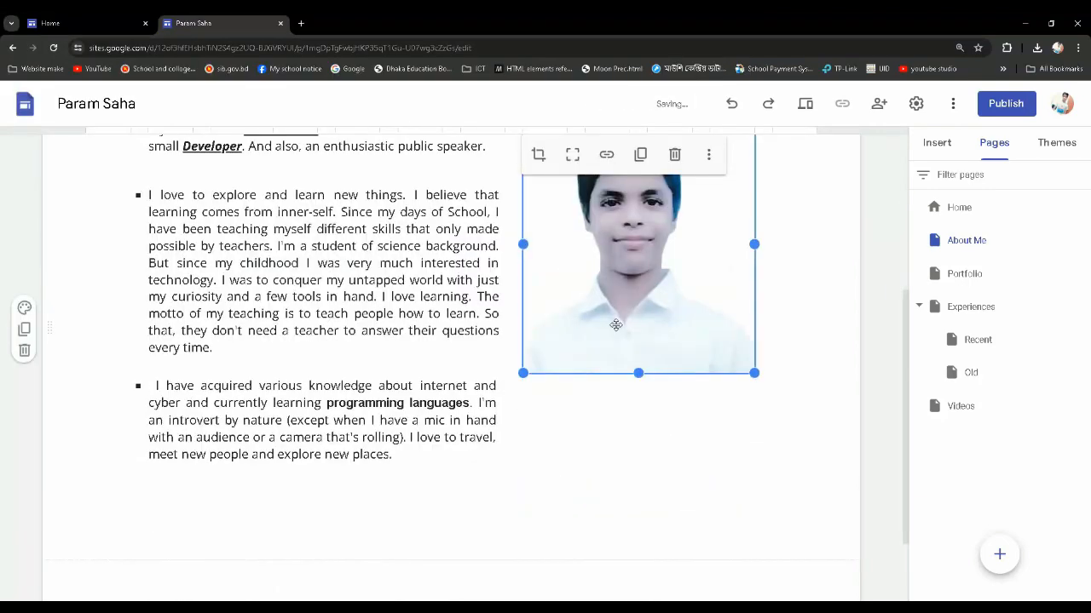
scroll(616, 324, "up", 1)
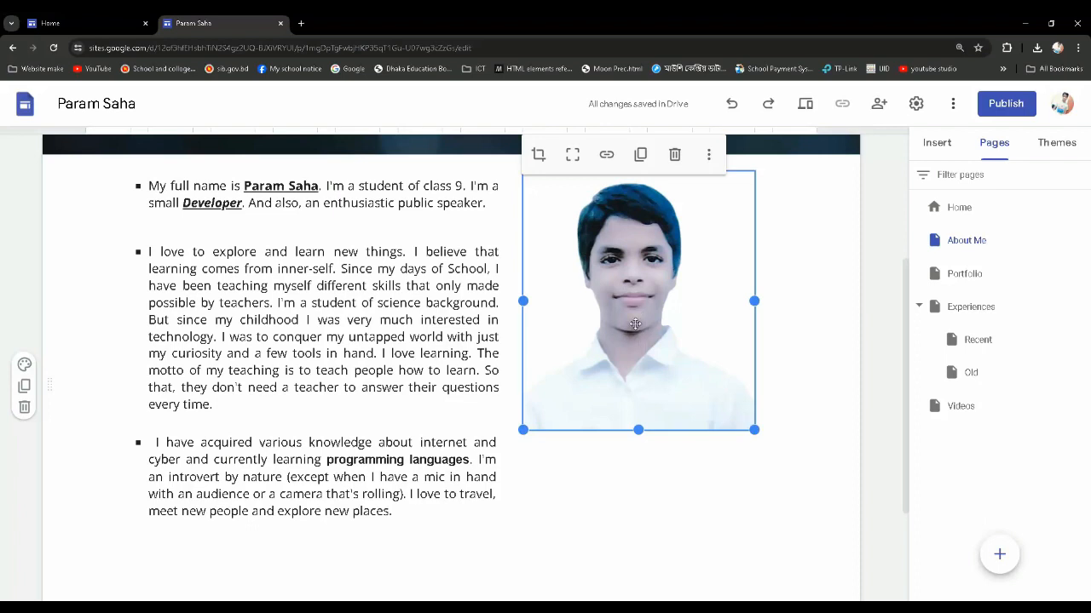
left_click_drag(634, 324, 602, 299)
scroll(330, 418, "down", 1)
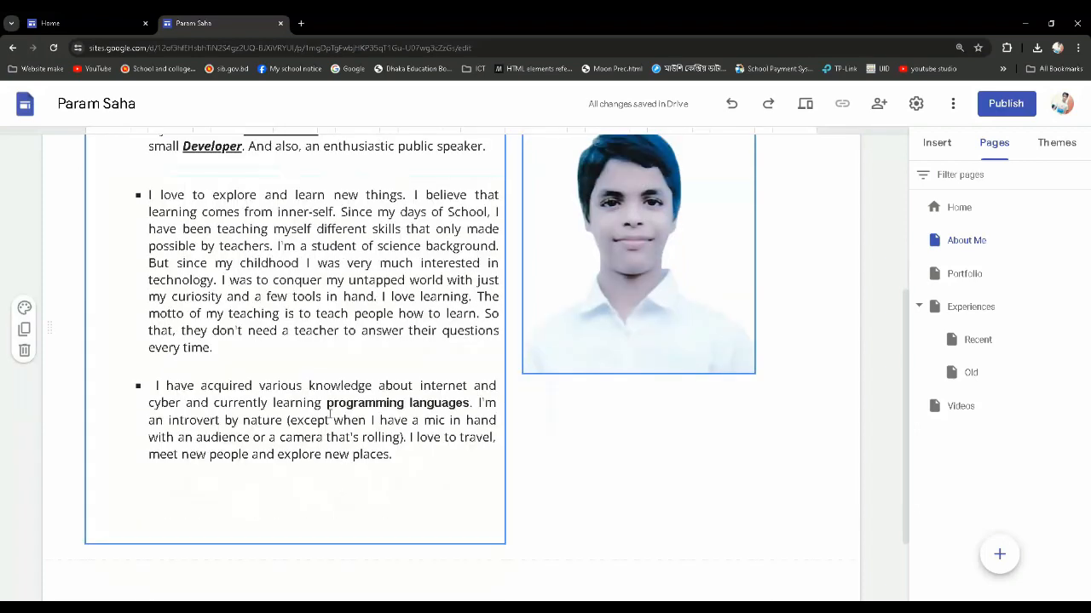
scroll(329, 416, "up", 1)
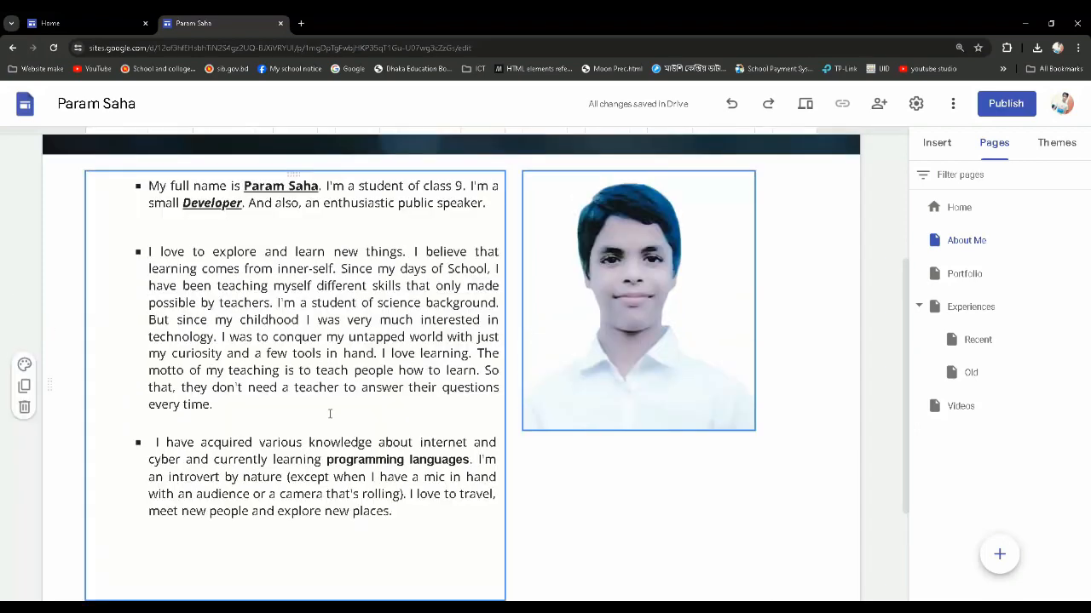
key("ctrl+minus")
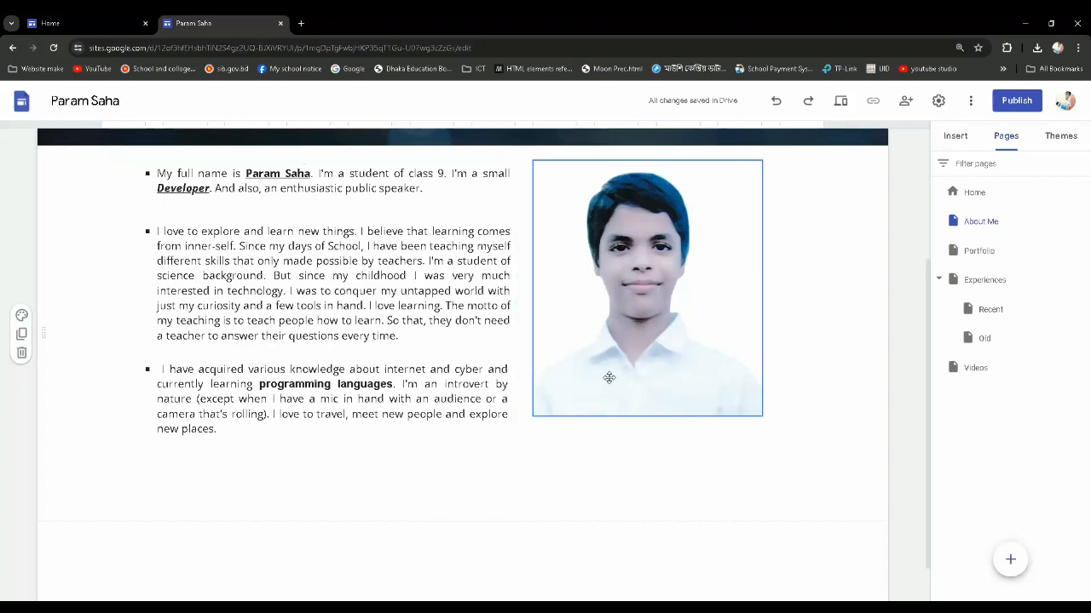
left_click(610, 373)
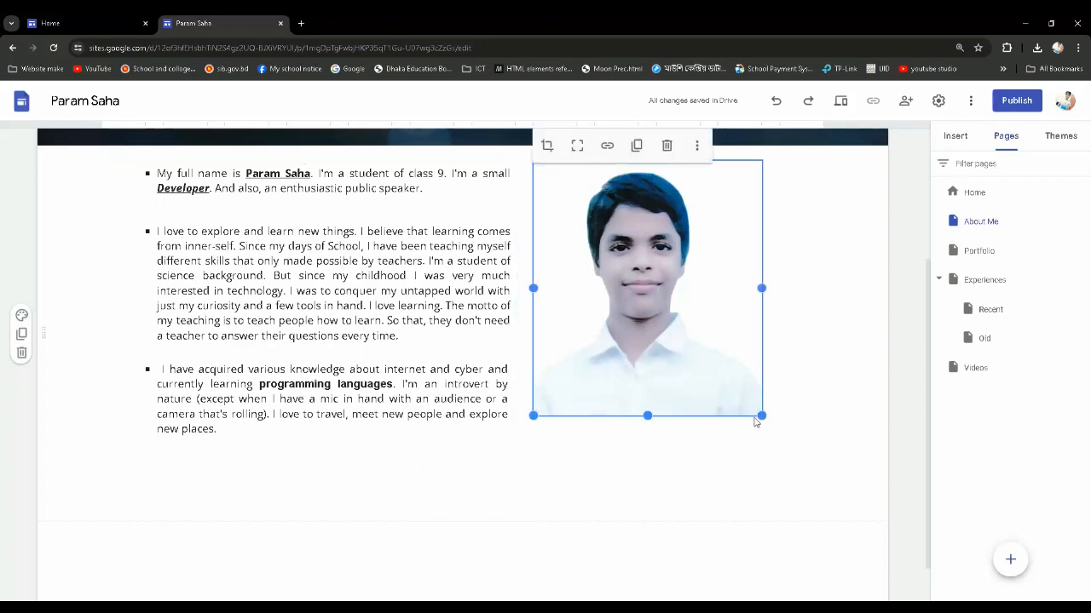
left_click_drag(761, 415, 847, 478)
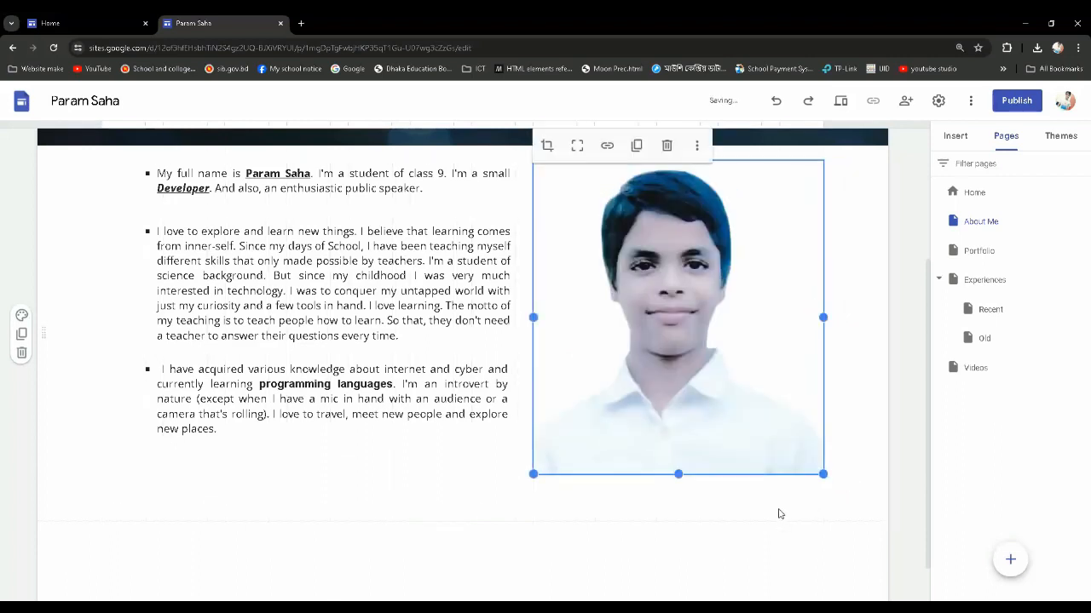
Extend the portrait's frame downward until it almost reaches the bottom of the About Me section
left_click(359, 394)
left_click(611, 473)
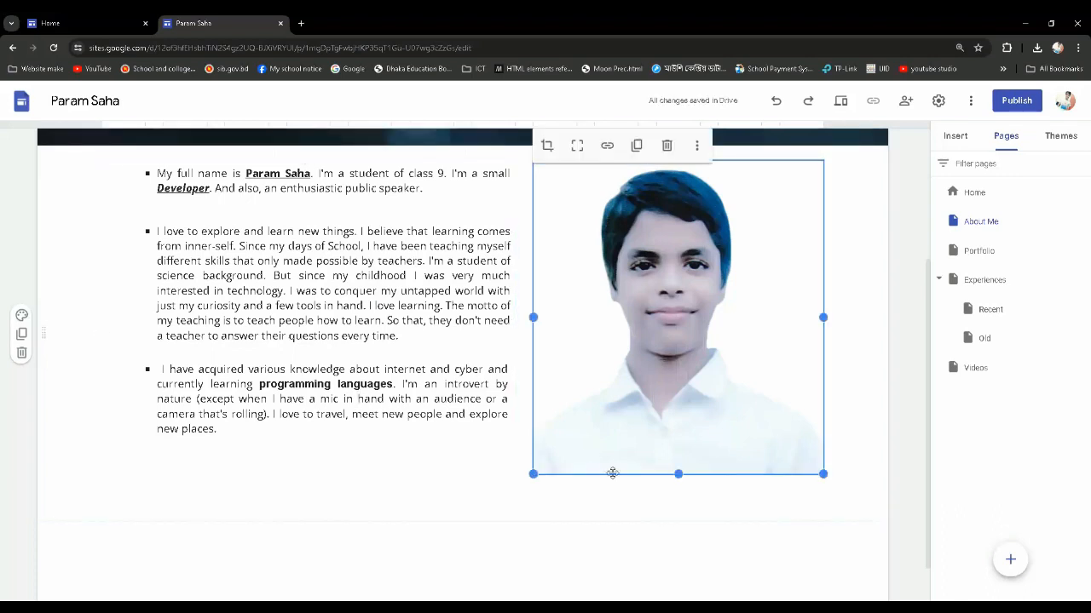
left_click_drag(679, 474, 677, 504)
left_click(846, 443)
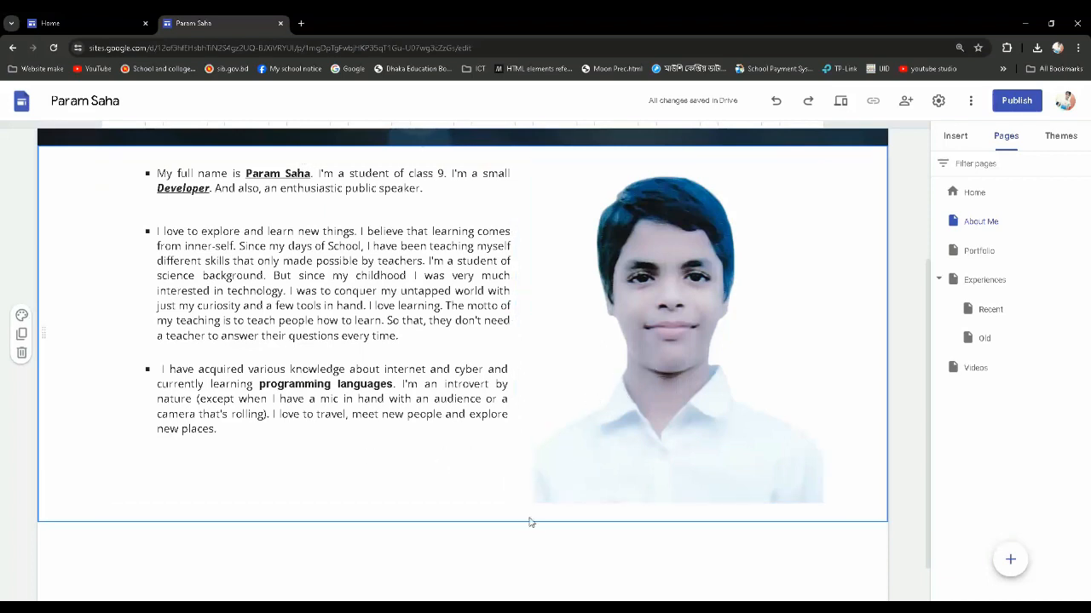
Try zooming in on the portrait in crop mode, and return the zoom to its minimum
left_click(562, 484)
double_click(563, 485)
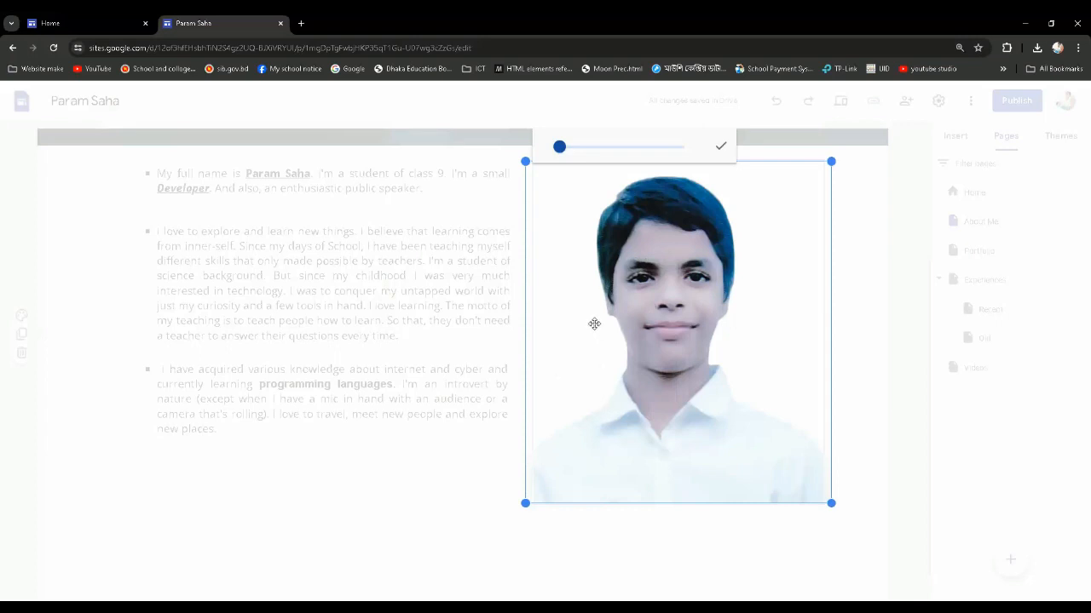
mouse_move(559, 146)
left_mouse_down()
mouse_move(634, 159)
mouse_move(556, 152)
mouse_move(573, 152)
left_mouse_up()
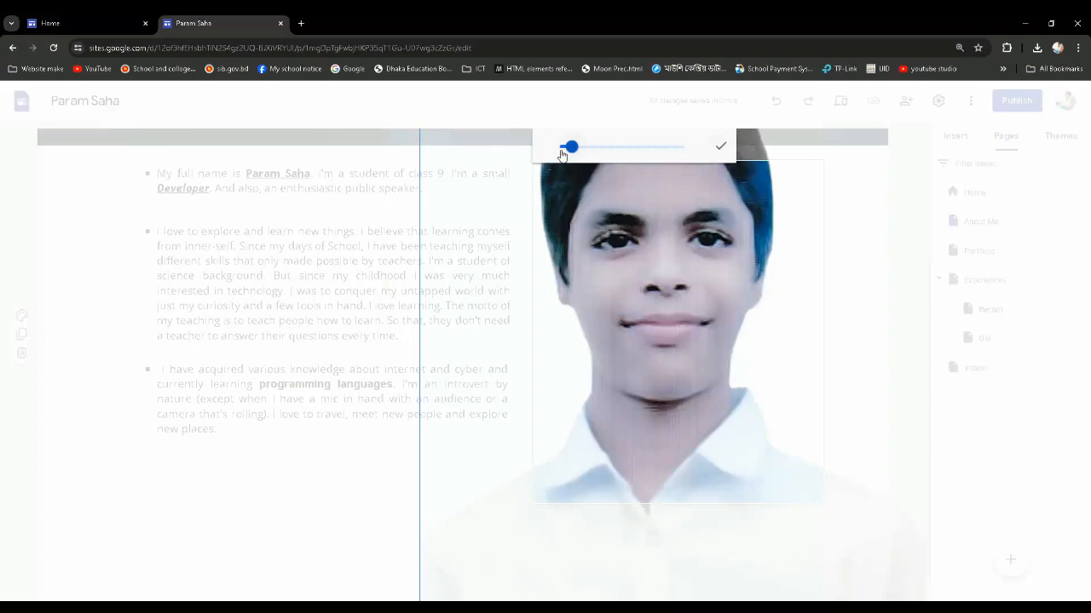
left_click_drag(569, 153, 559, 152)
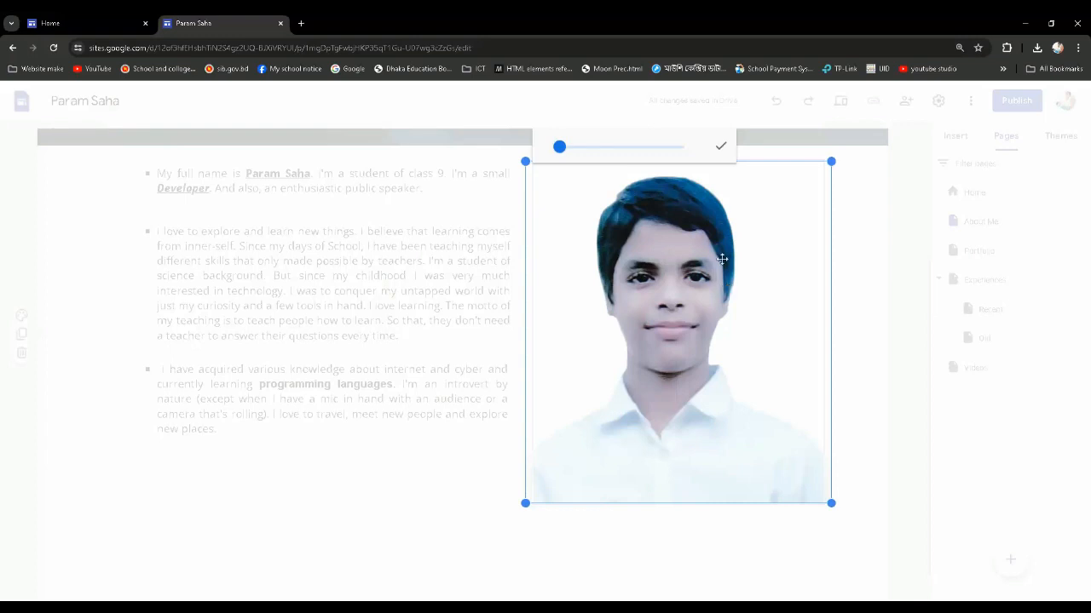
left_click(723, 149)
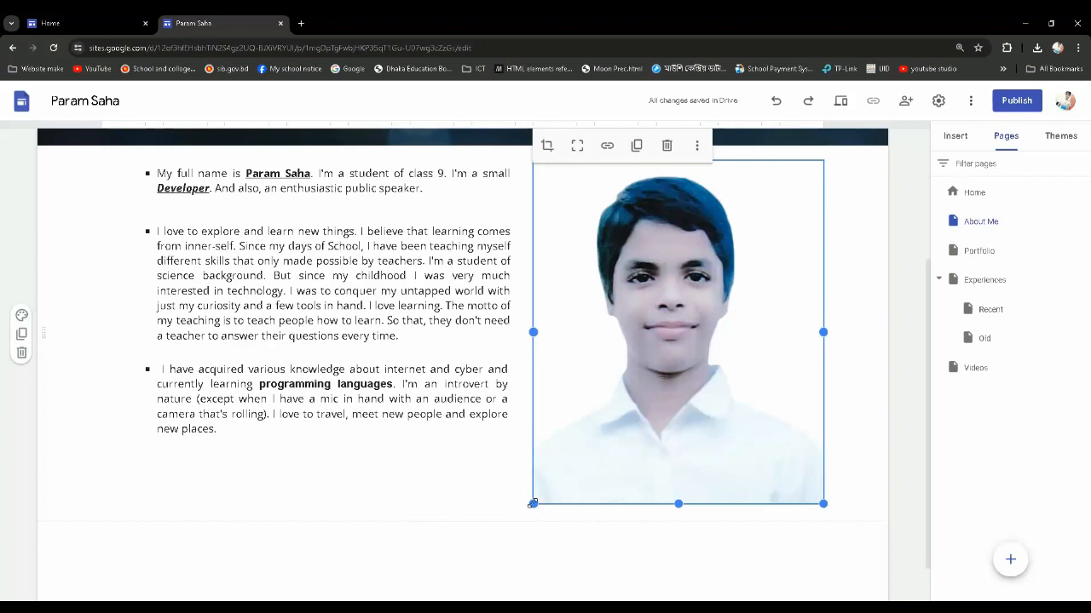
Shorten the portrait to end level with the last text line, and narrow it from its left side to leave a gap beside the text
left_click_drag(532, 503, 560, 442)
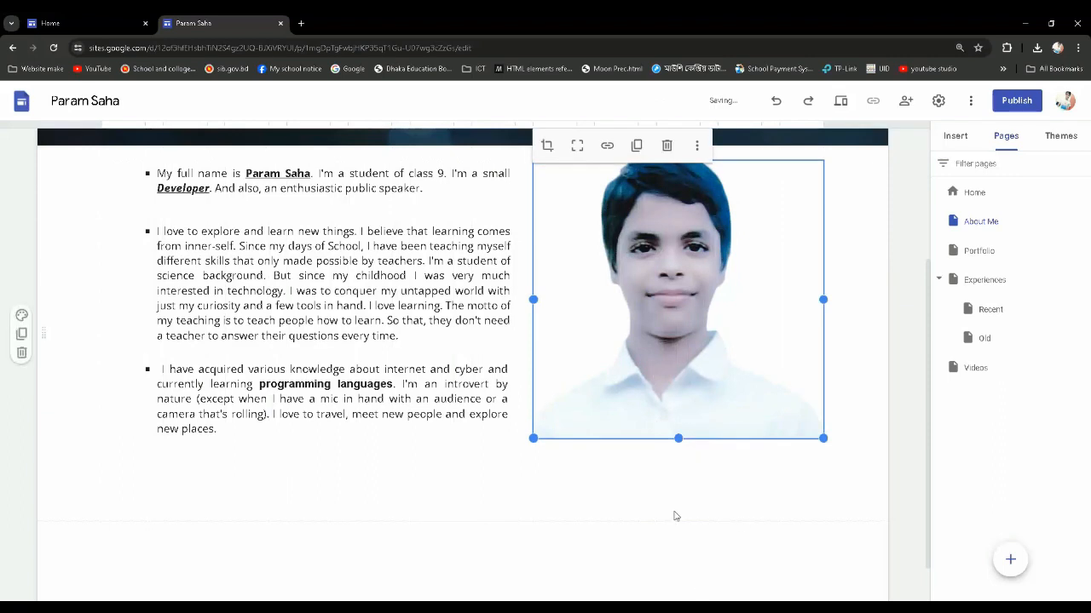
left_click_drag(534, 298, 562, 298)
left_click_drag(534, 439, 588, 433)
left_click(774, 521)
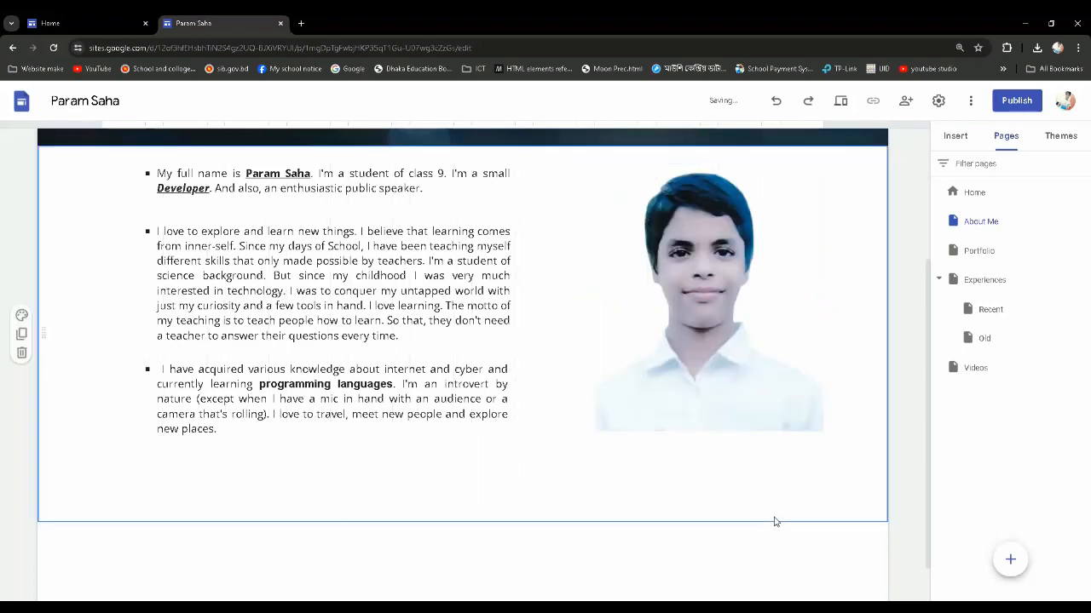
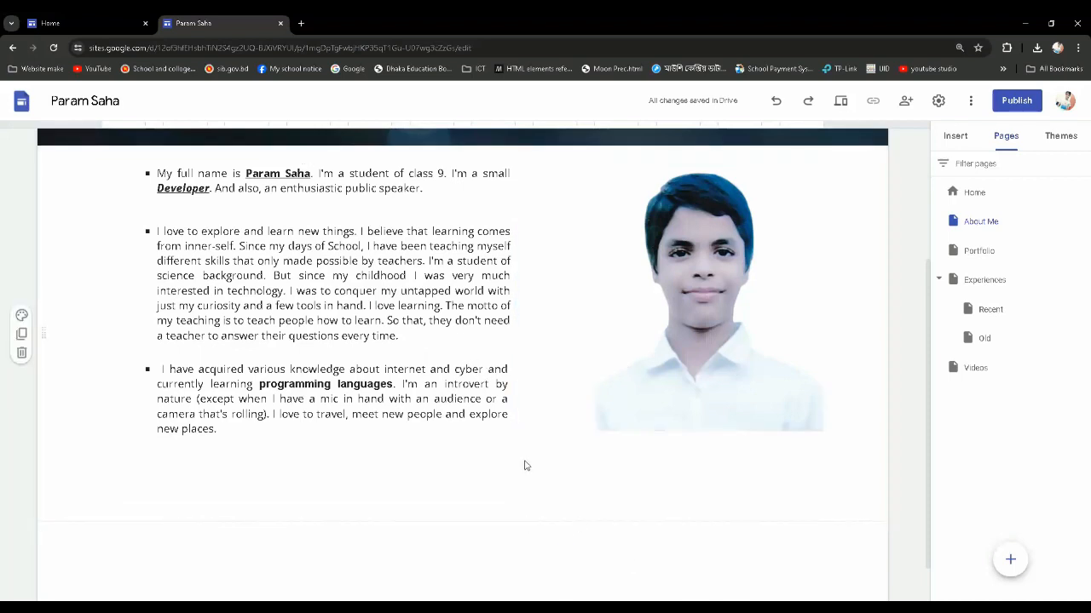
Review the About Me page at 100% browser zoom, checking the header, the bulleted text and the portrait
key("ctrl+minus")
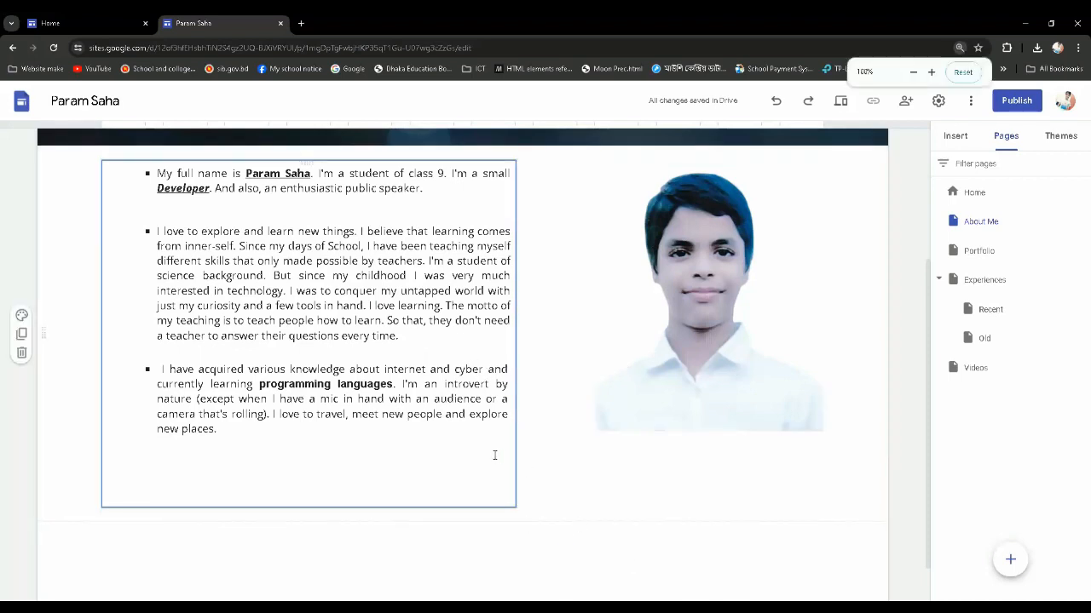
scroll(632, 484, "up", 1)
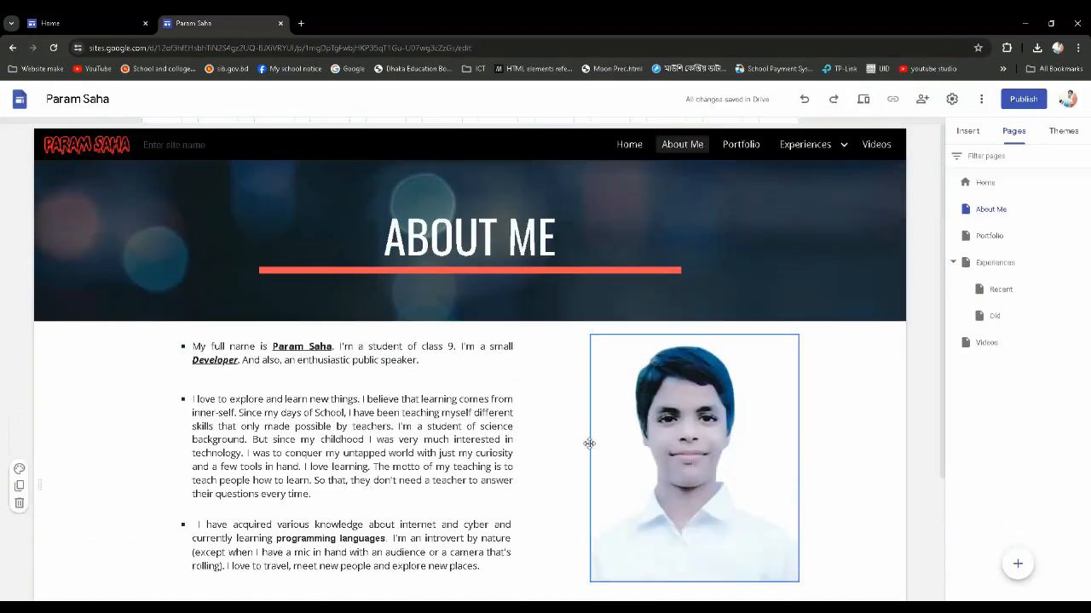
scroll(491, 334, "down", 2)
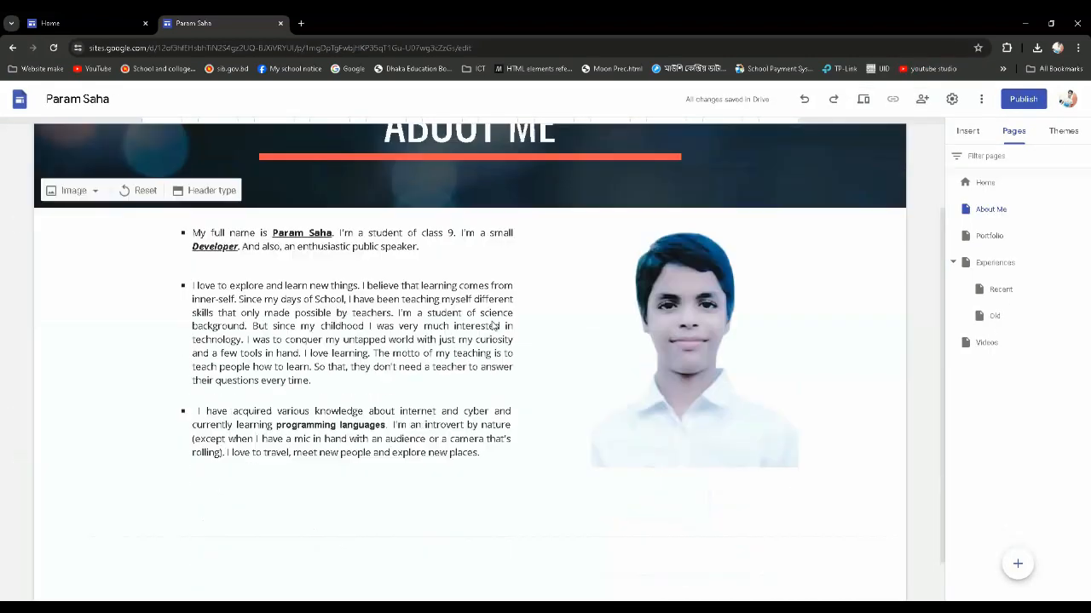
scroll(494, 324, "up", 1)
scroll(329, 335, "down", 2)
scroll(259, 312, "up", 2)
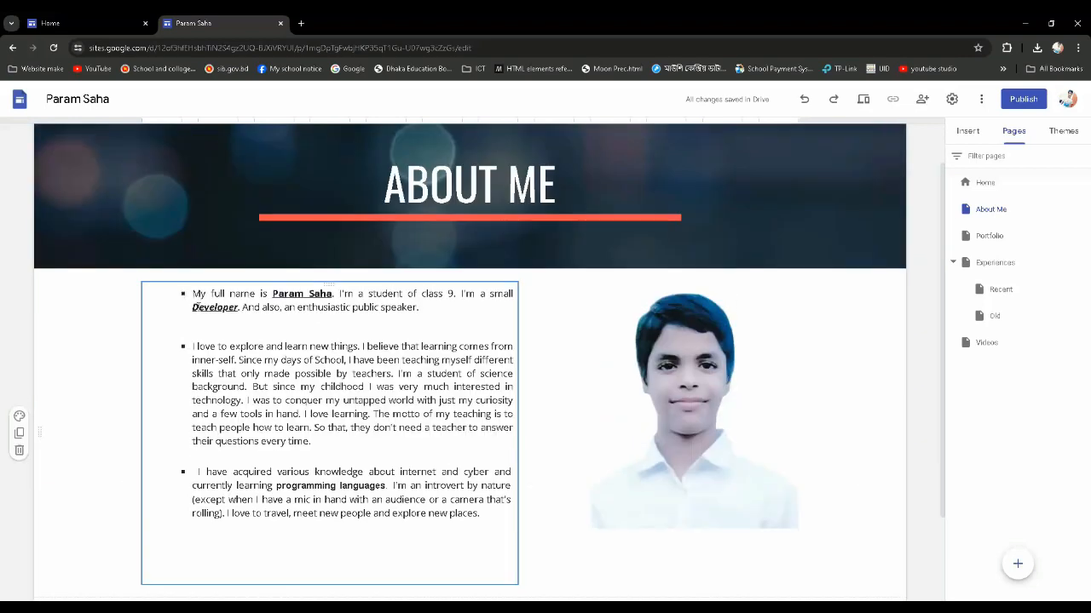
left_click_drag(195, 304, 492, 521)
left_click(562, 551)
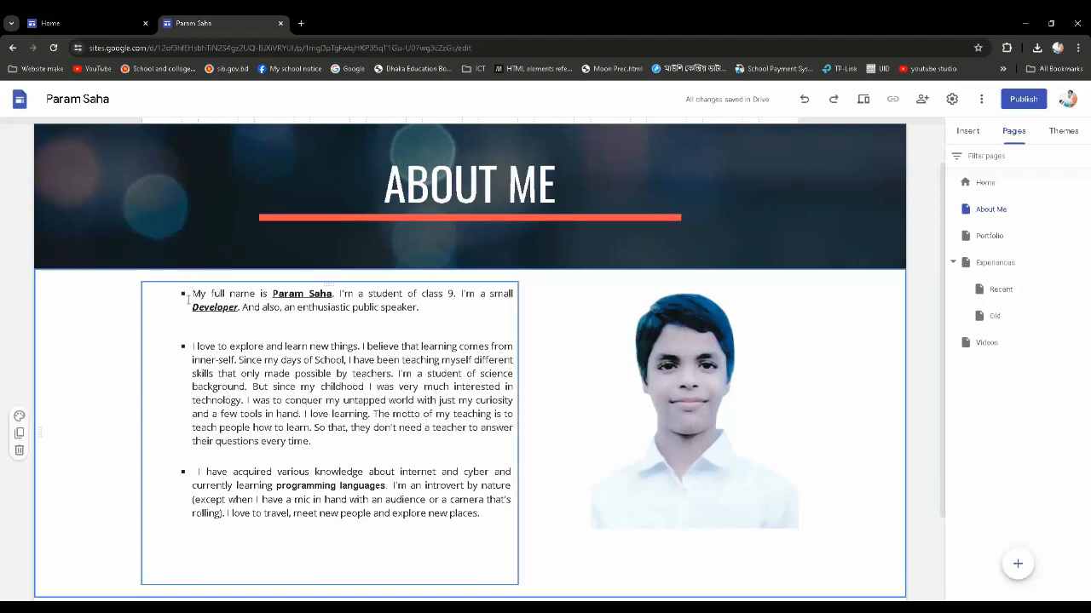
left_click(424, 310)
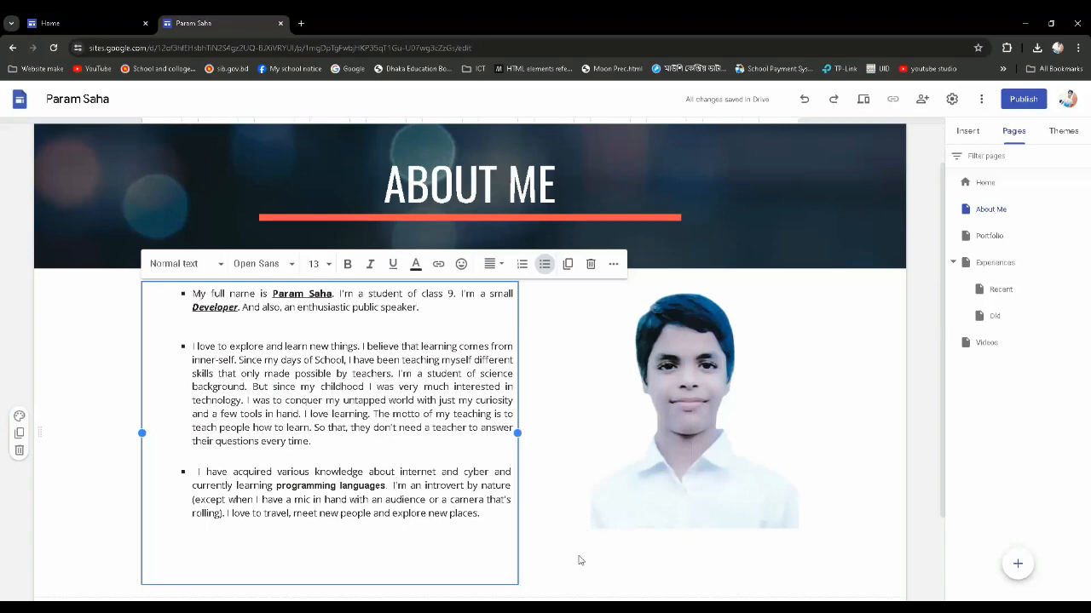
scroll(563, 547, "down", 1)
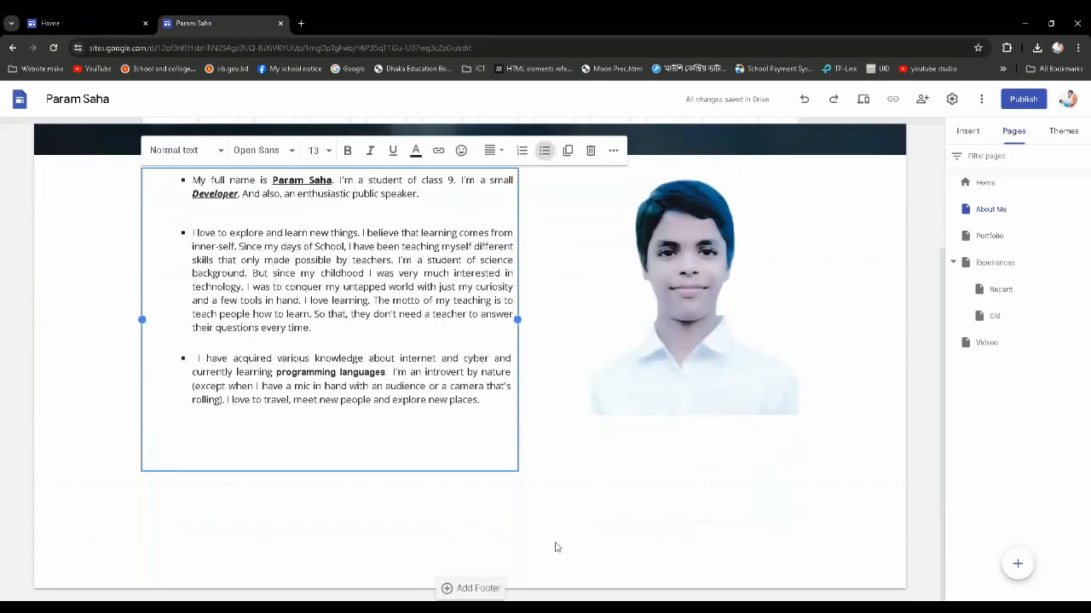
left_click(511, 541)
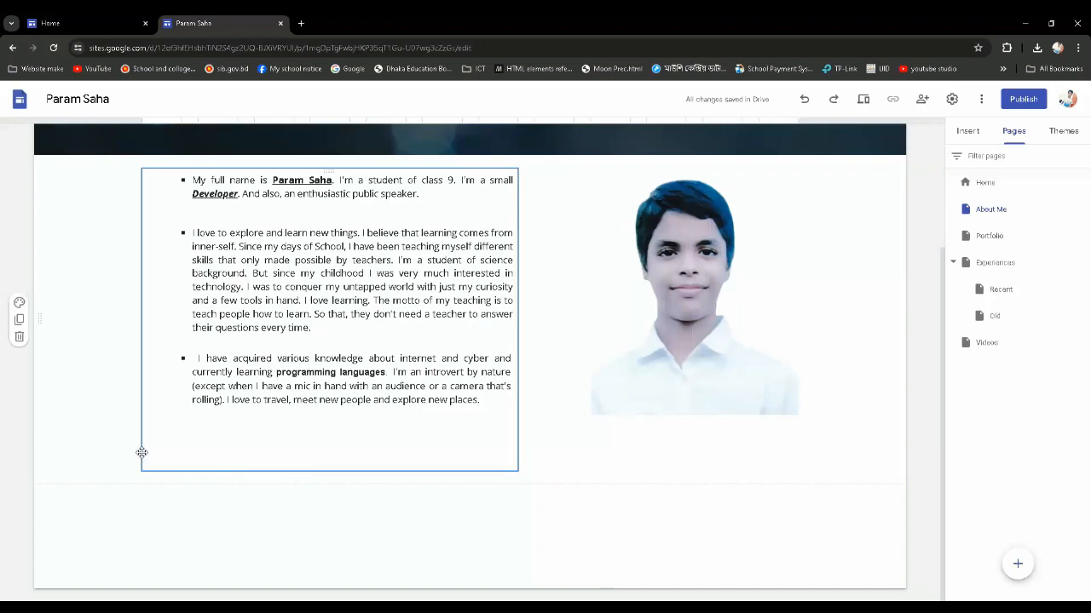
Widen the About Me text box toward the portrait so that only a narrow gap remains between them
left_click(226, 434)
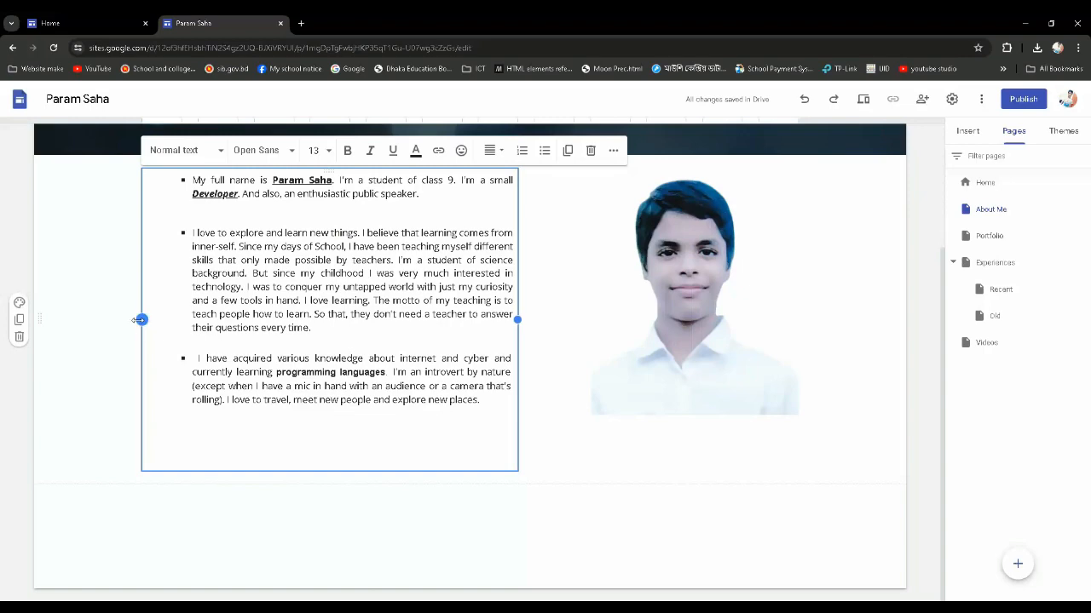
left_click_drag(142, 319, 61, 332)
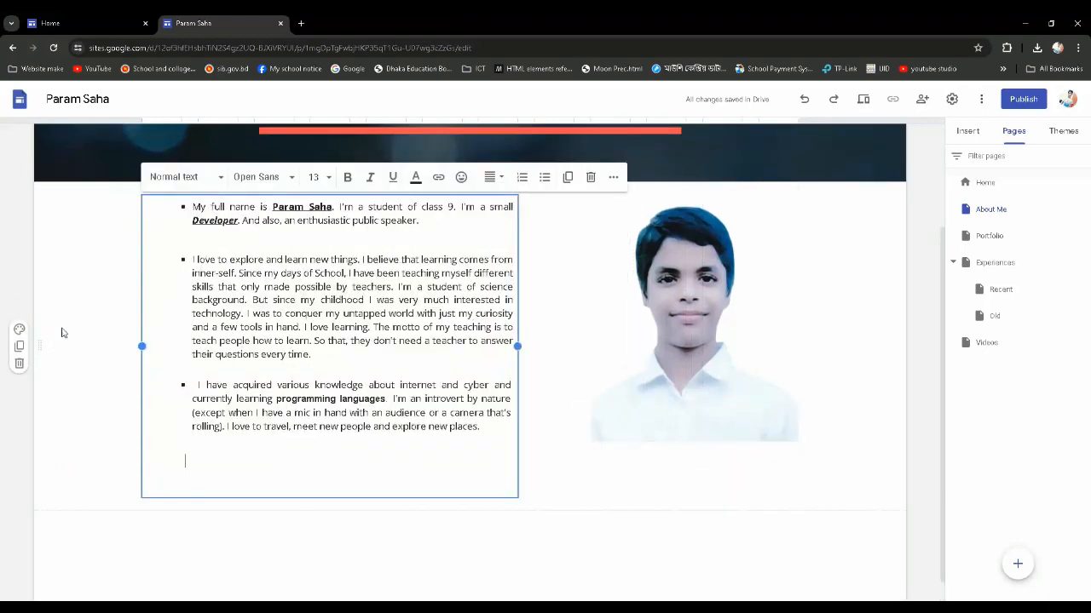
left_click_drag(517, 347, 573, 341)
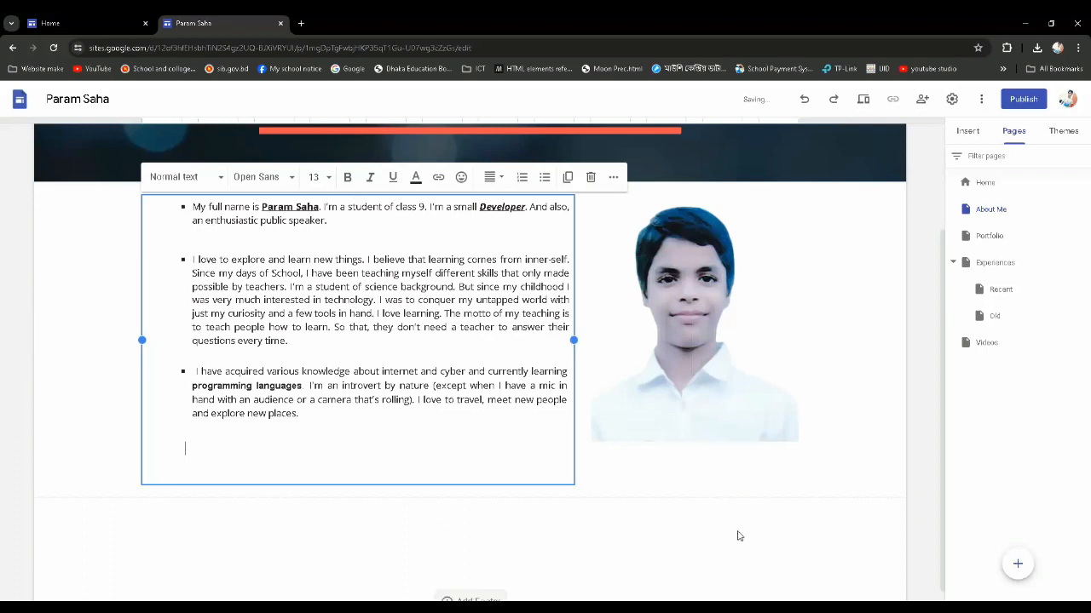
left_click(682, 531)
Shorten the portrait slightly so that its lower edge sits just below the last line of text
left_click(625, 419)
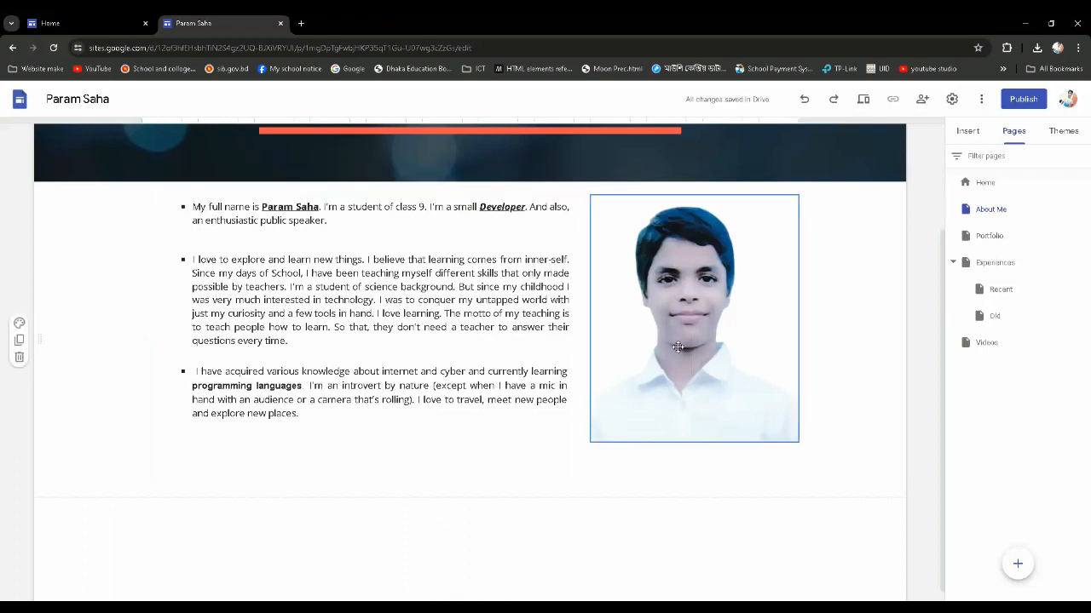
left_click_drag(589, 442, 611, 434)
left_click_drag(685, 341, 689, 296)
left_click(676, 514)
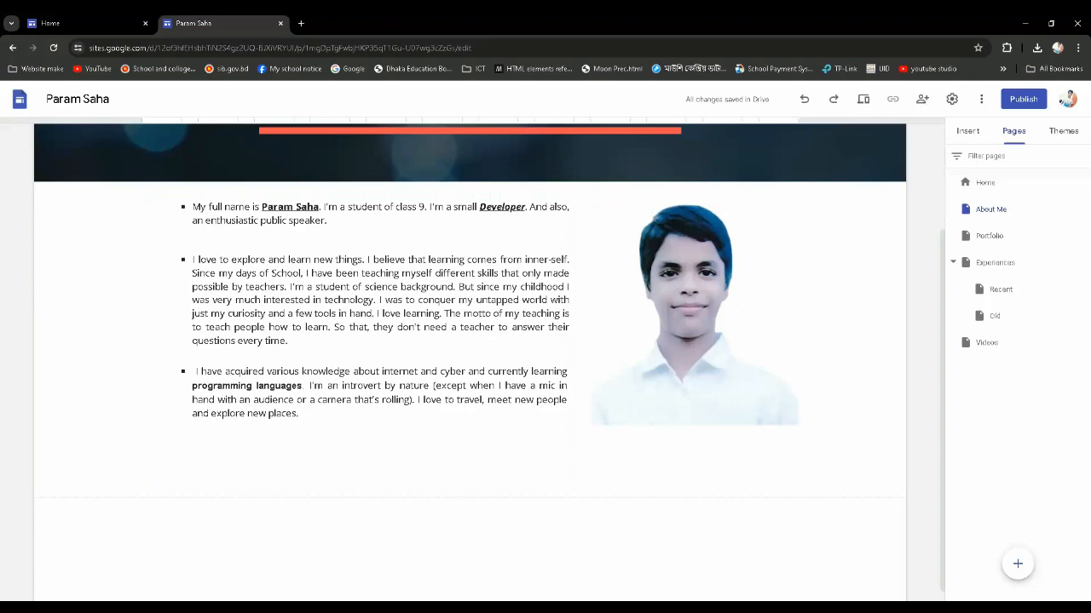
Open the Home page for editing and insert the content block with four captioned images below the header
scroll(396, 394, "up", 2)
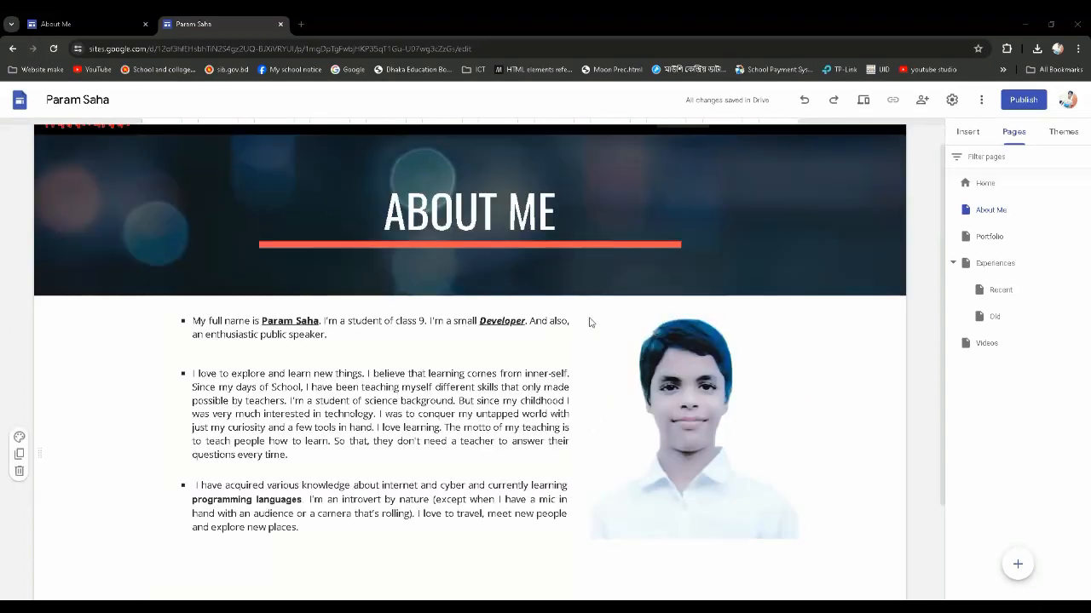
scroll(431, 304, "up", 1)
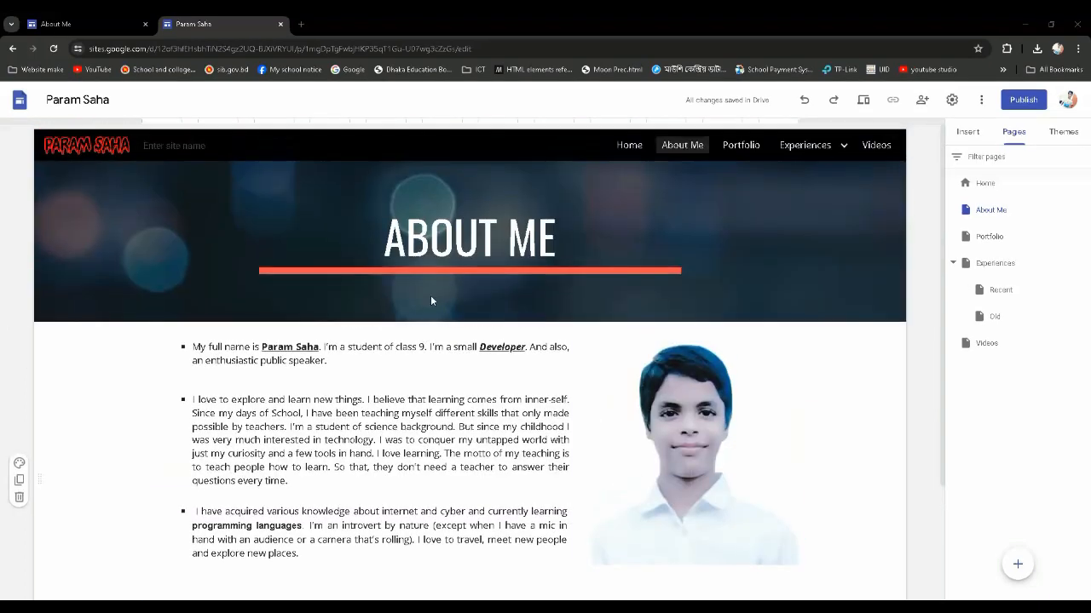
left_click(629, 146)
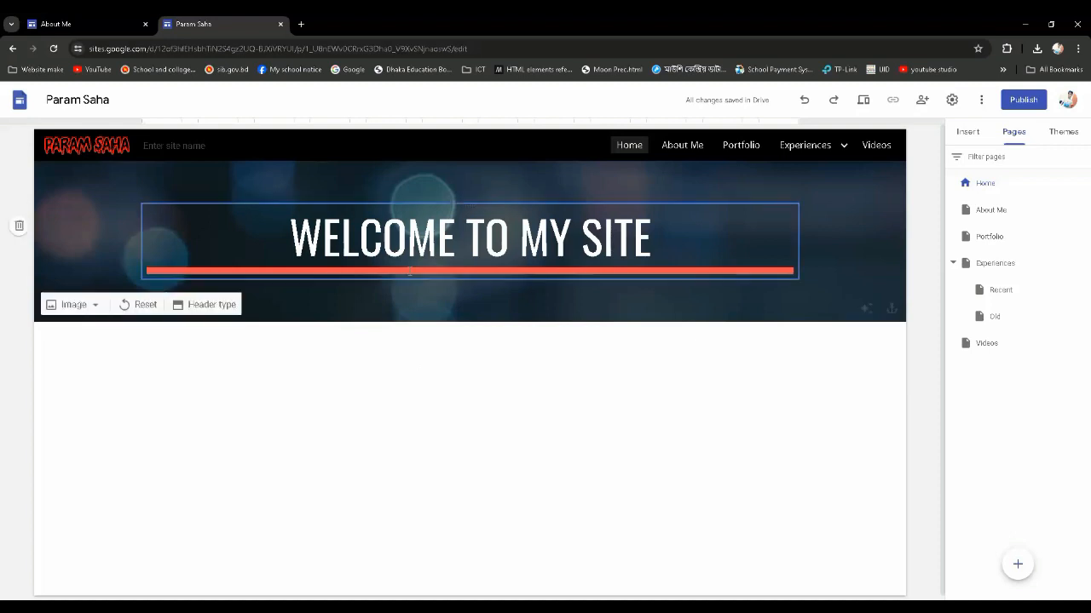
left_click(968, 133)
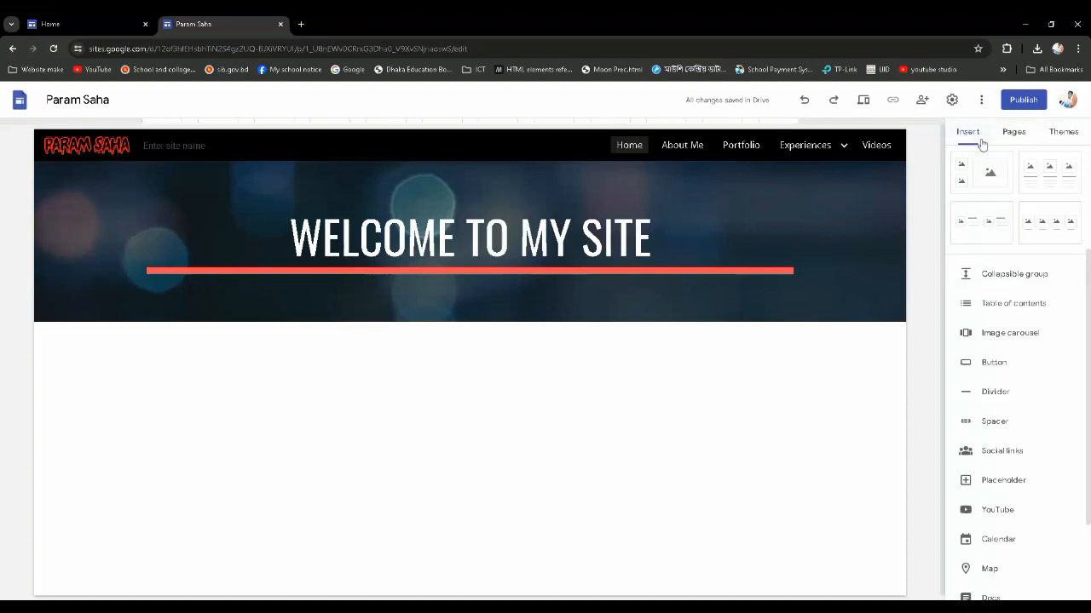
scroll(996, 298, "up", 3)
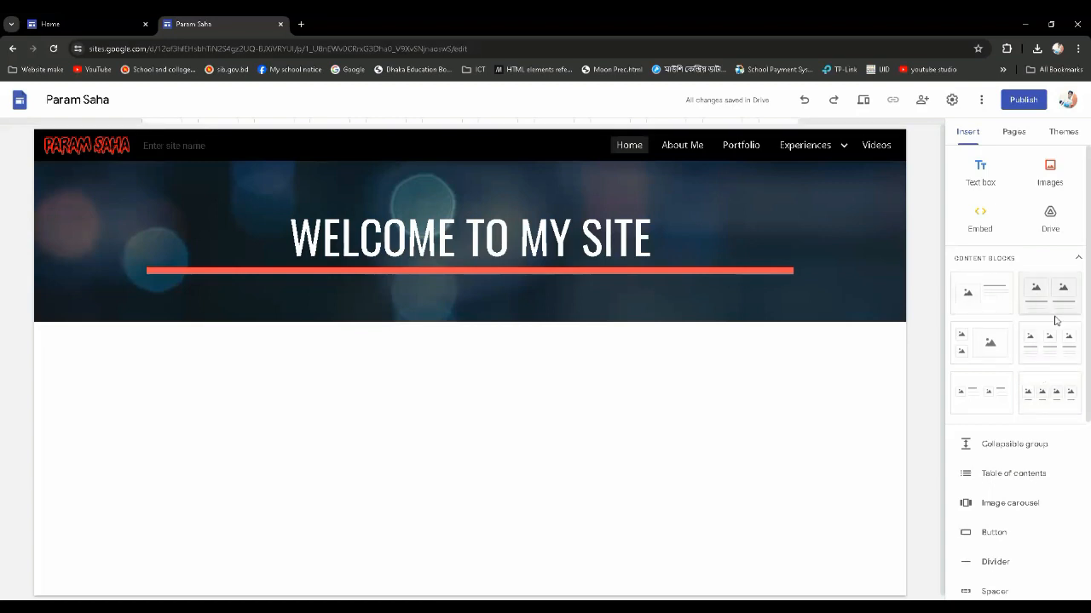
left_click(1052, 398)
left_click_drag(1053, 398, 421, 414)
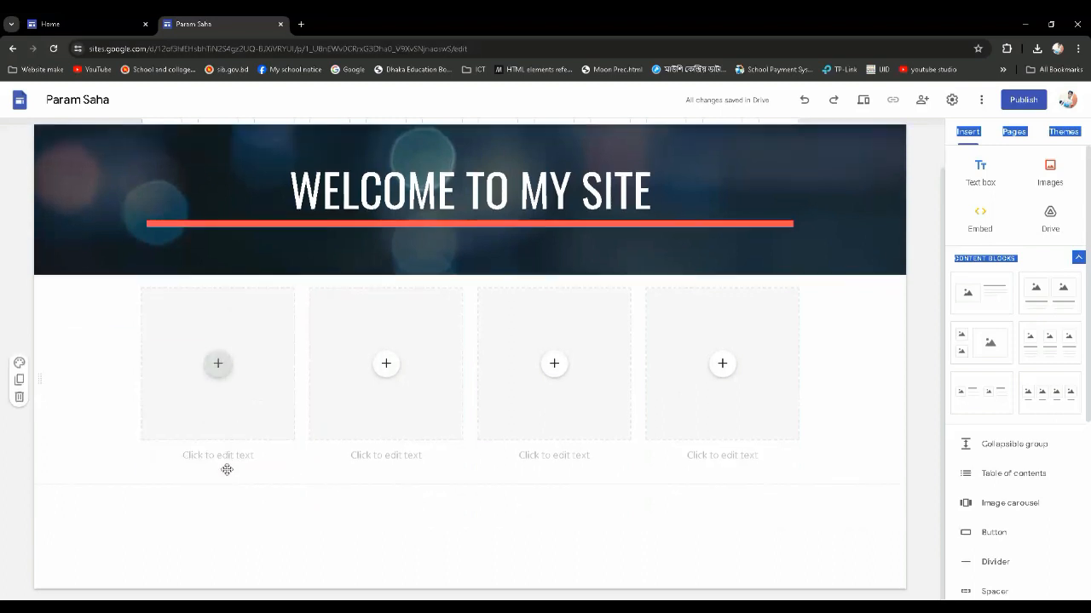
Upload My pic bg remove.png from the Website Image folder into the first image placeholder
left_click(218, 365)
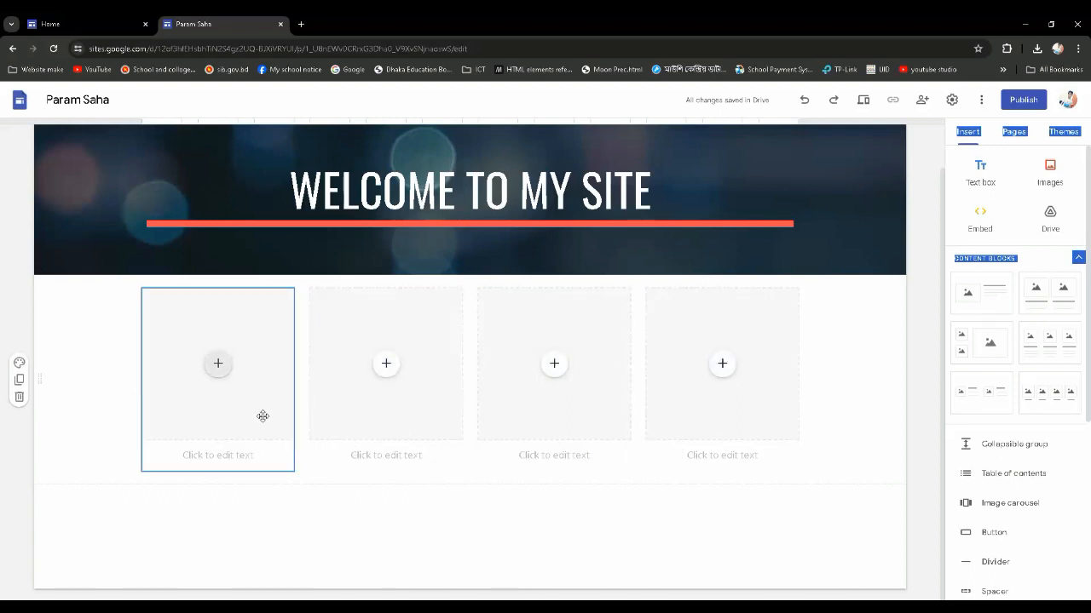
scroll(263, 471, "up", 1)
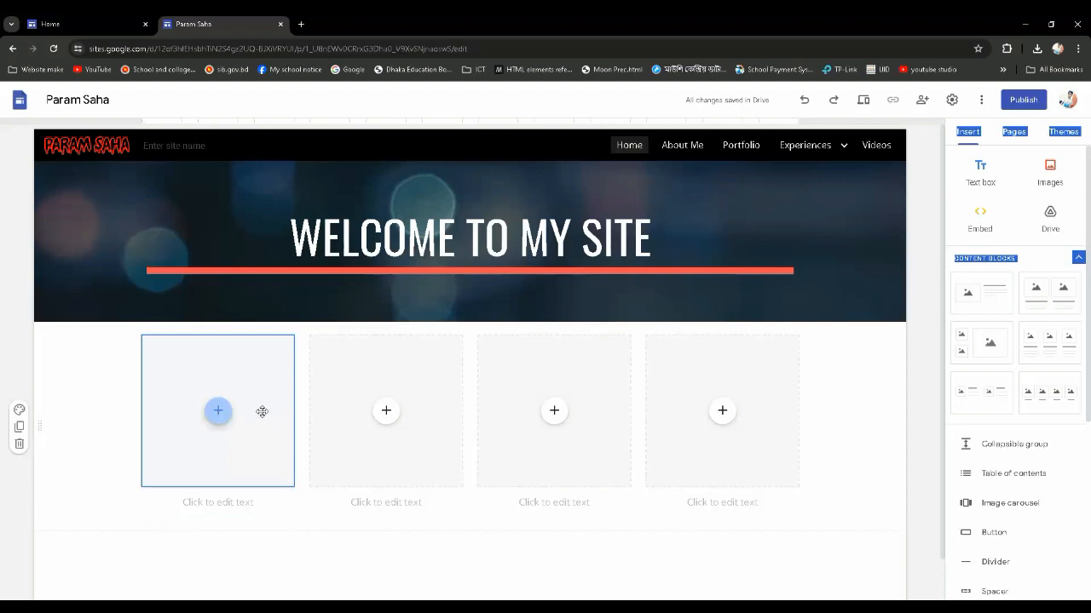
left_click(218, 413)
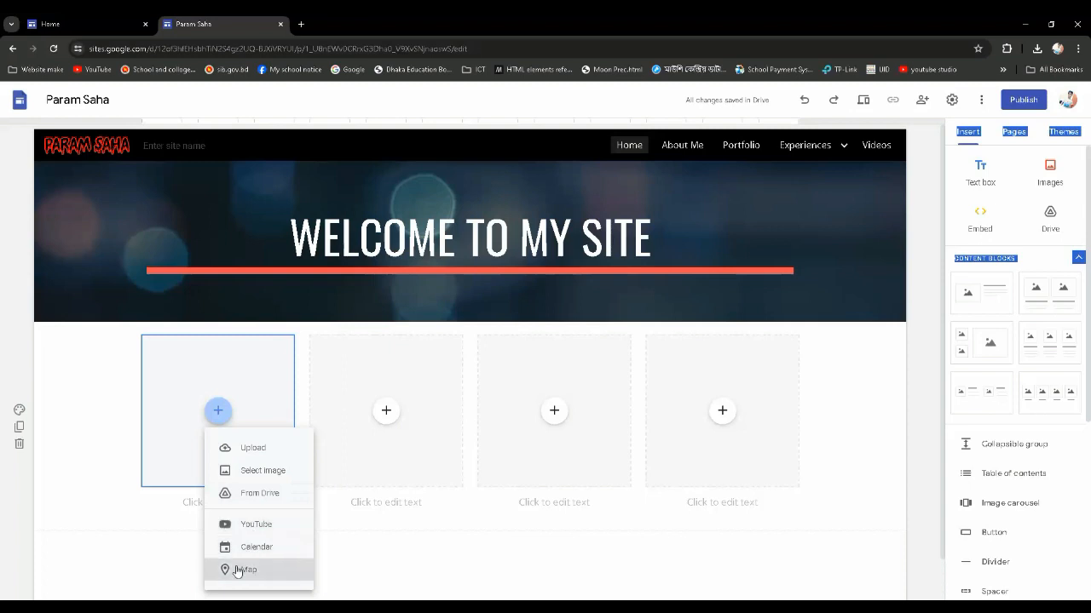
left_click(255, 449)
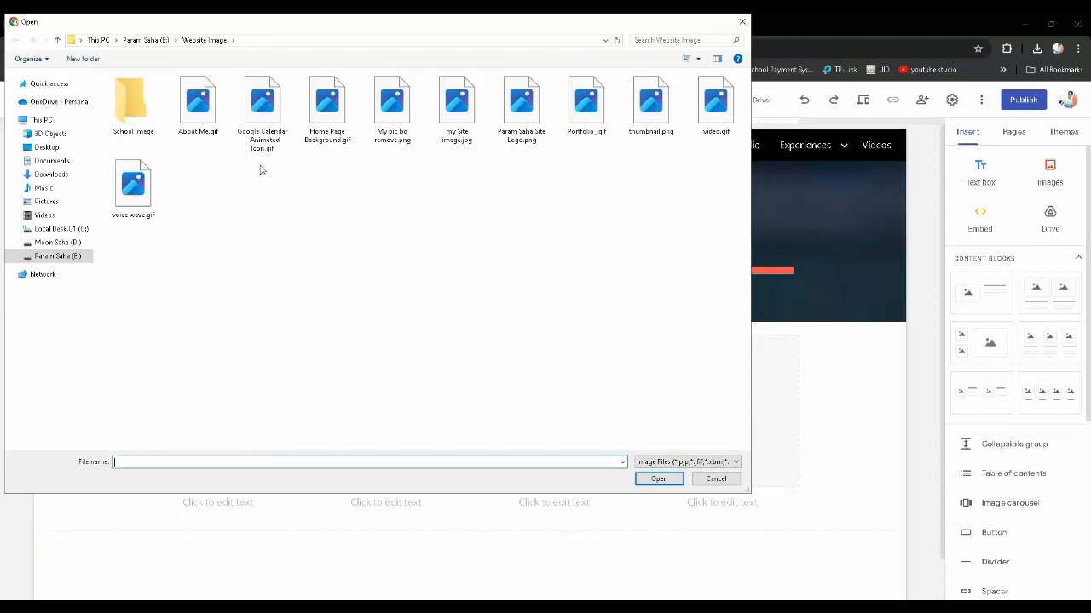
left_click(399, 116)
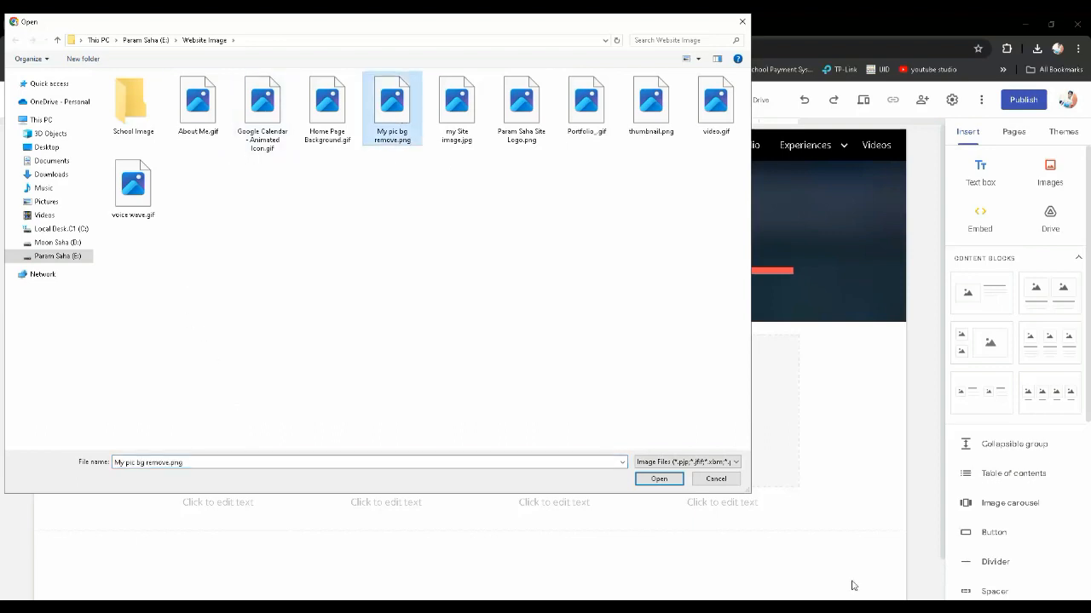
left_click(659, 478)
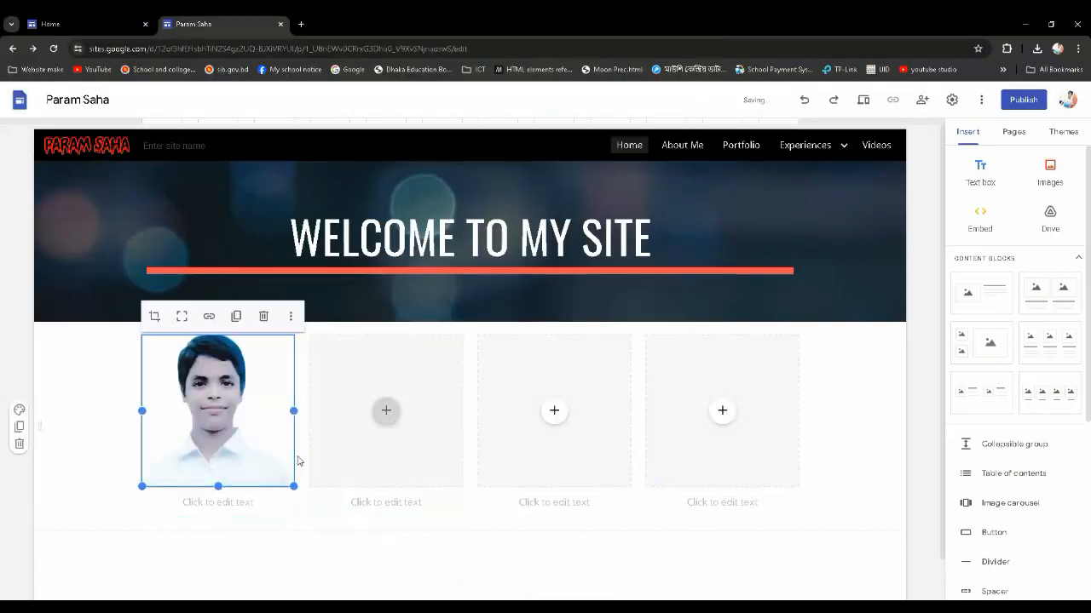
Caption the first image "About Me"
left_click(226, 507)
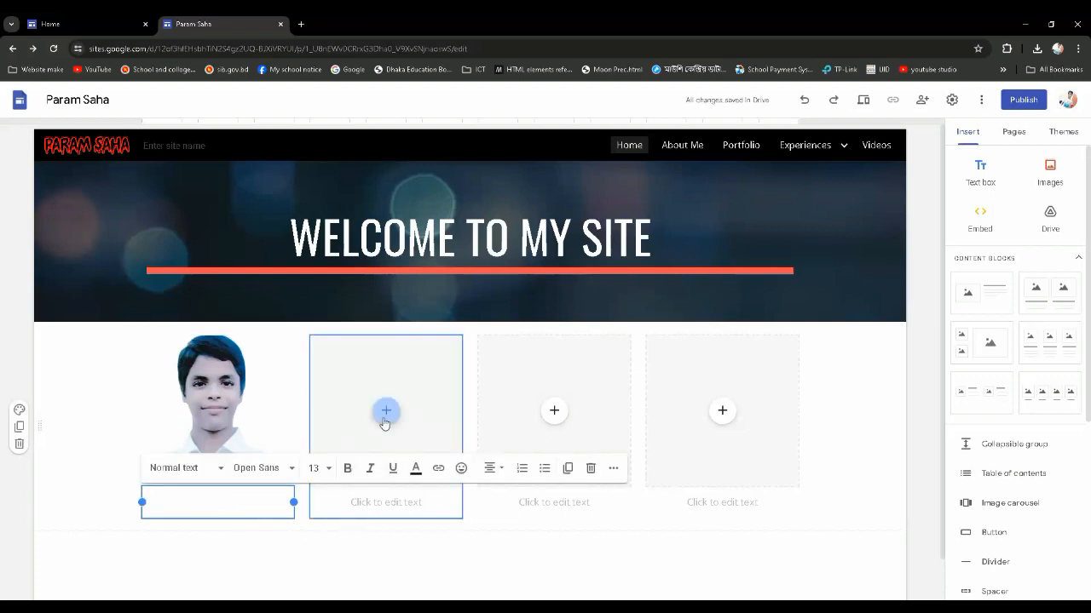
type("About Me")
Upload Portfolio_.gif from the Website Image folder into the second image placeholder
left_click(385, 412)
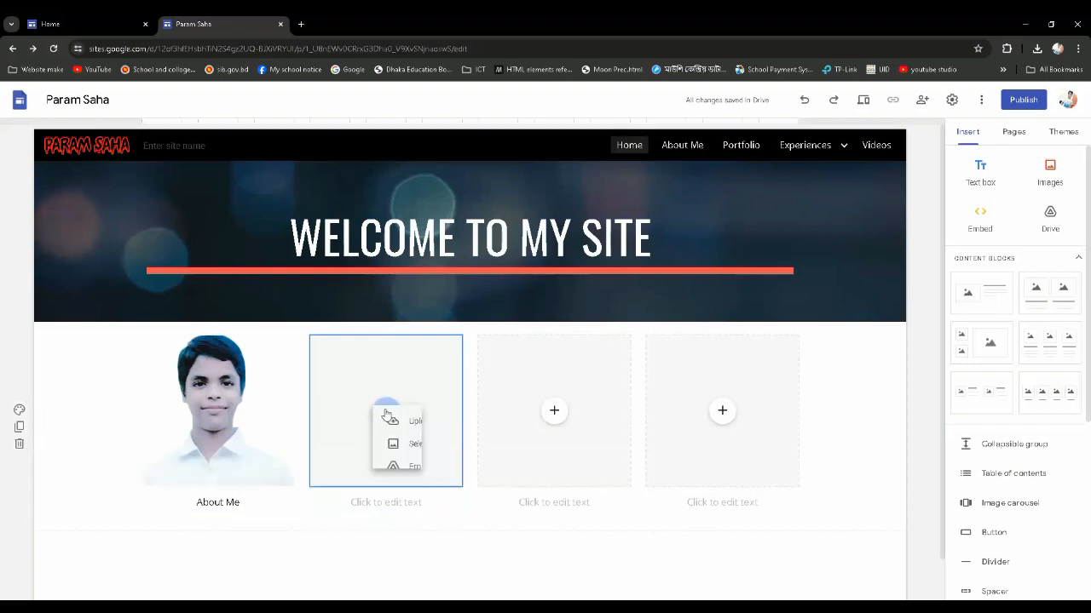
left_click(412, 448)
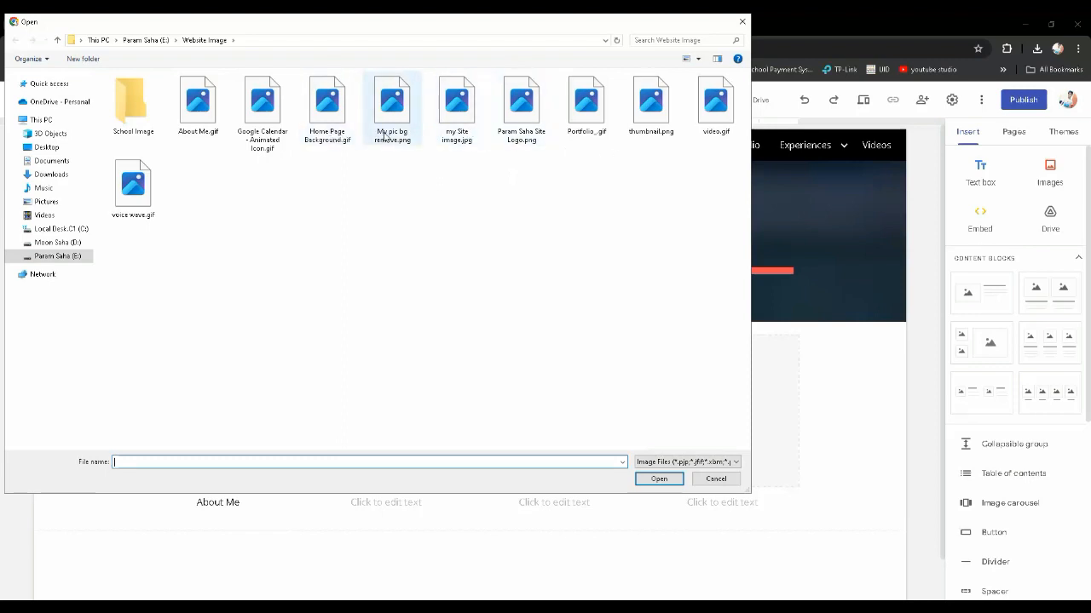
left_click(588, 121)
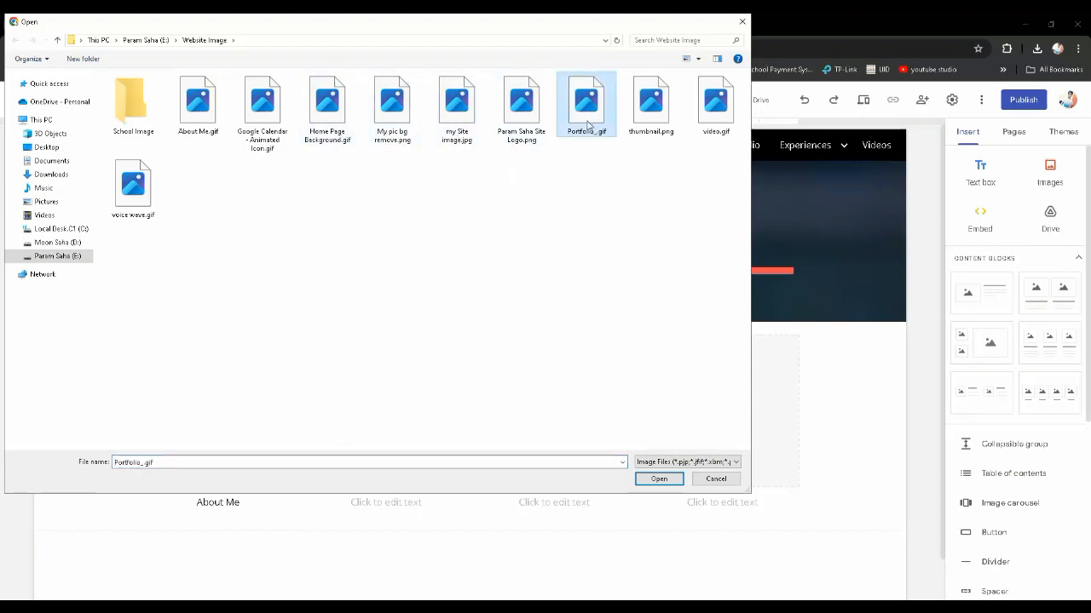
left_click(656, 481)
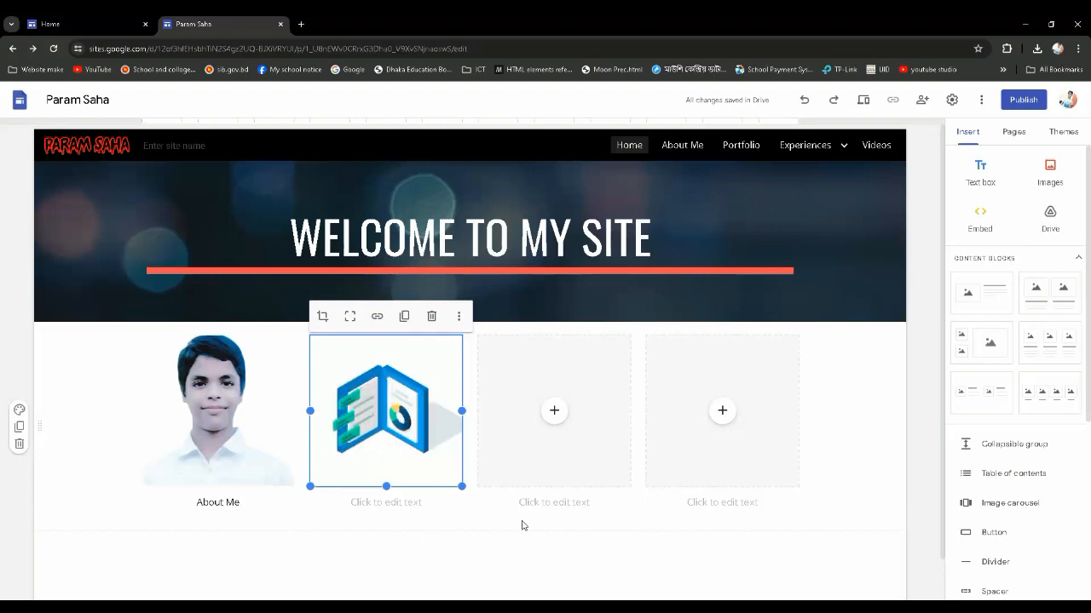
Caption the second image "Portfolio"
left_click(554, 417)
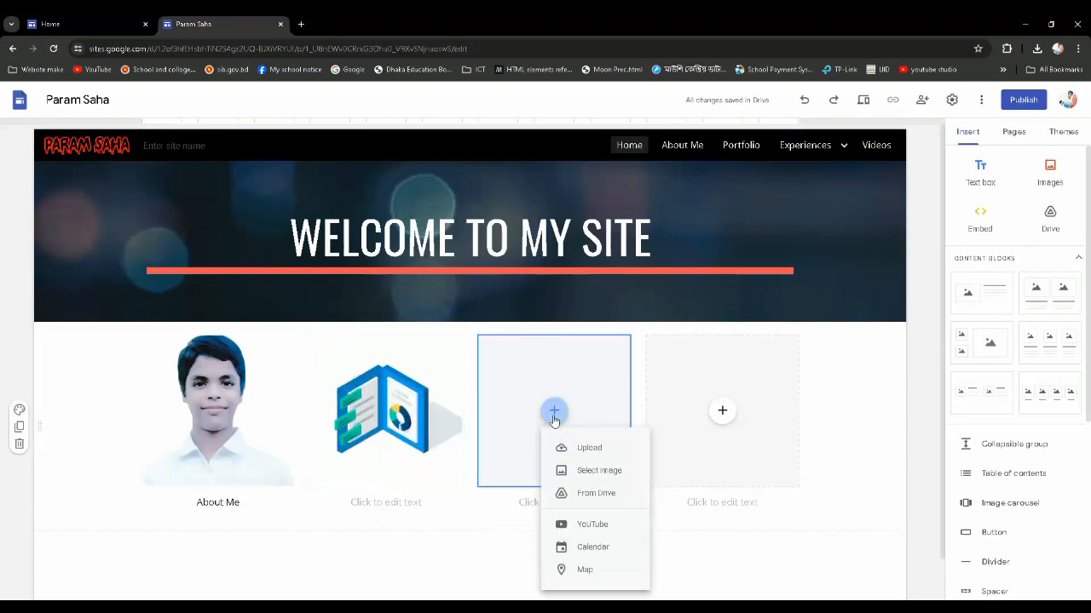
left_click(398, 504)
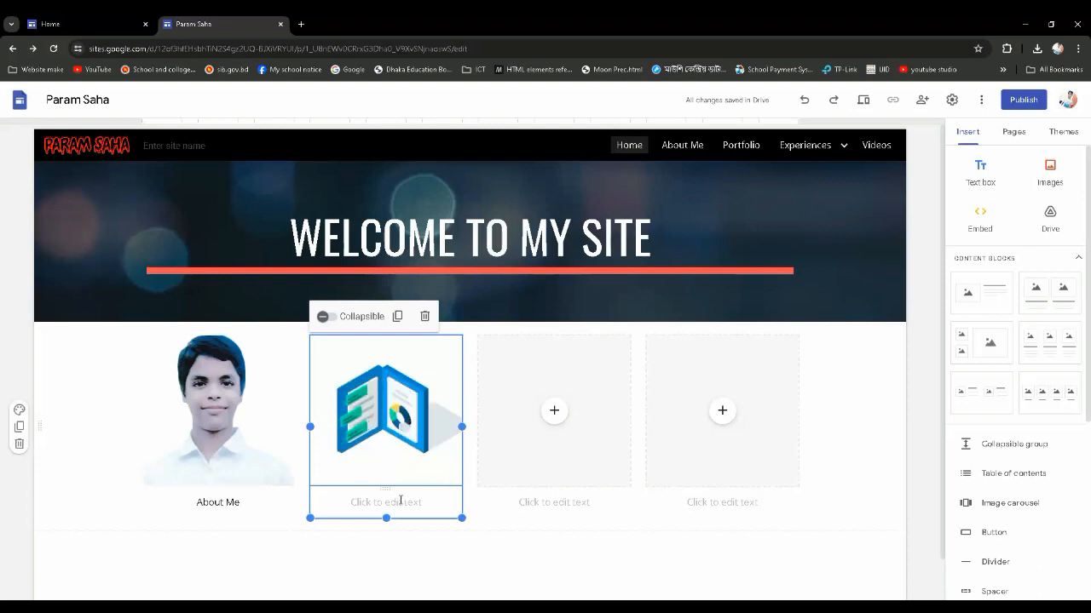
left_click(401, 501)
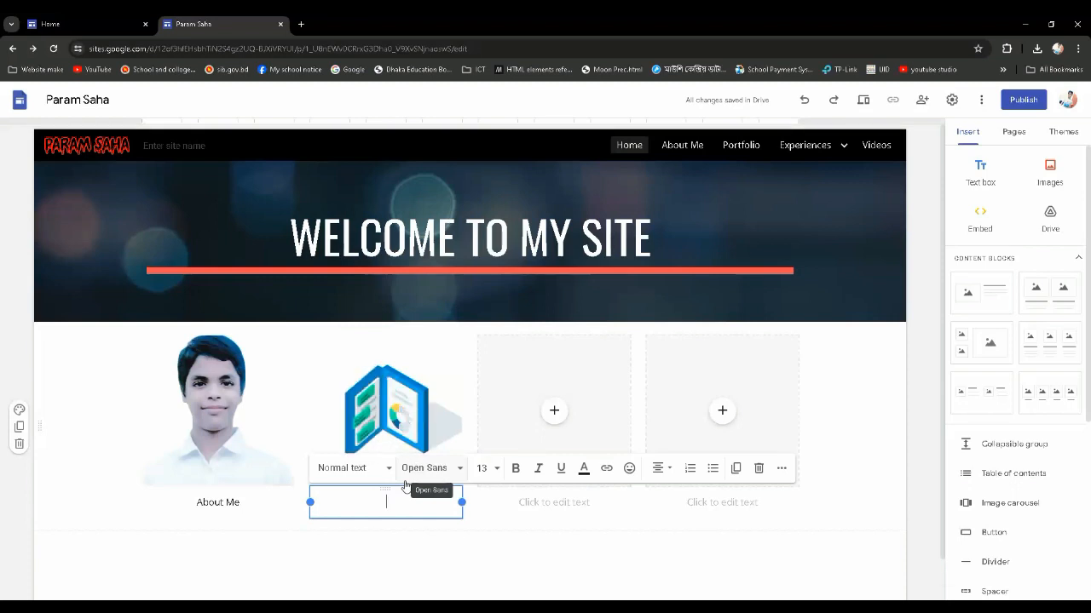
type("Portfolio")
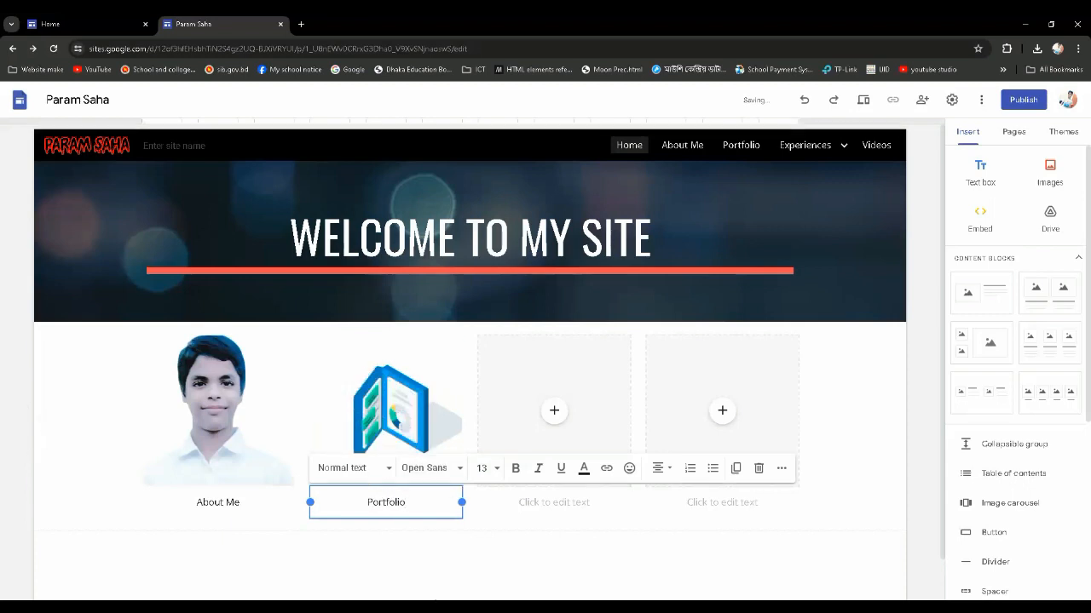
left_click(444, 562)
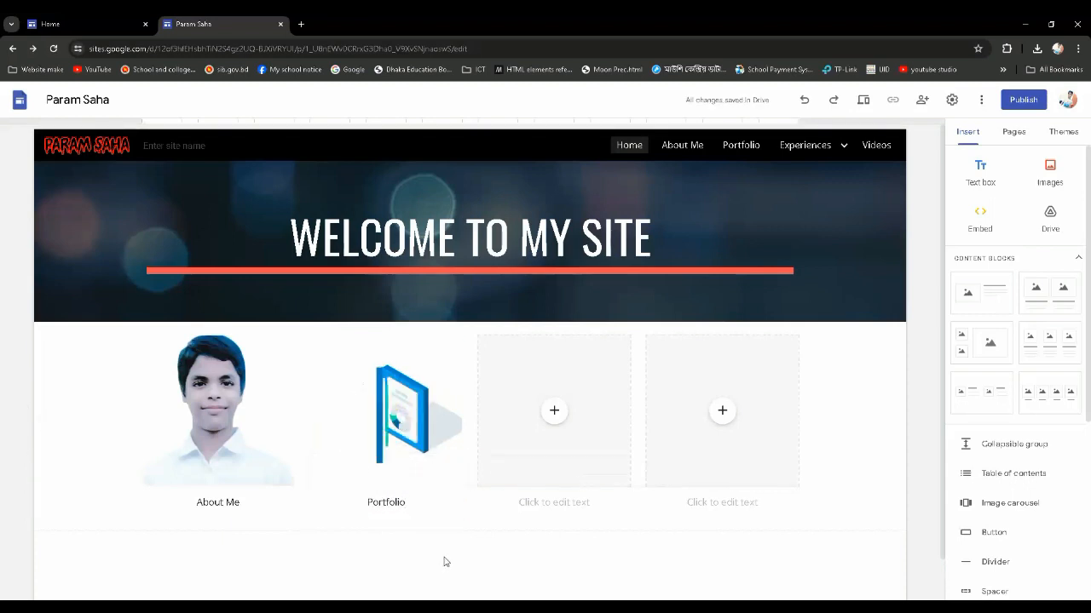
Upload Google Calendar - Animated Icon.gif from the Website Image folder into the third image placeholder
left_click(555, 415)
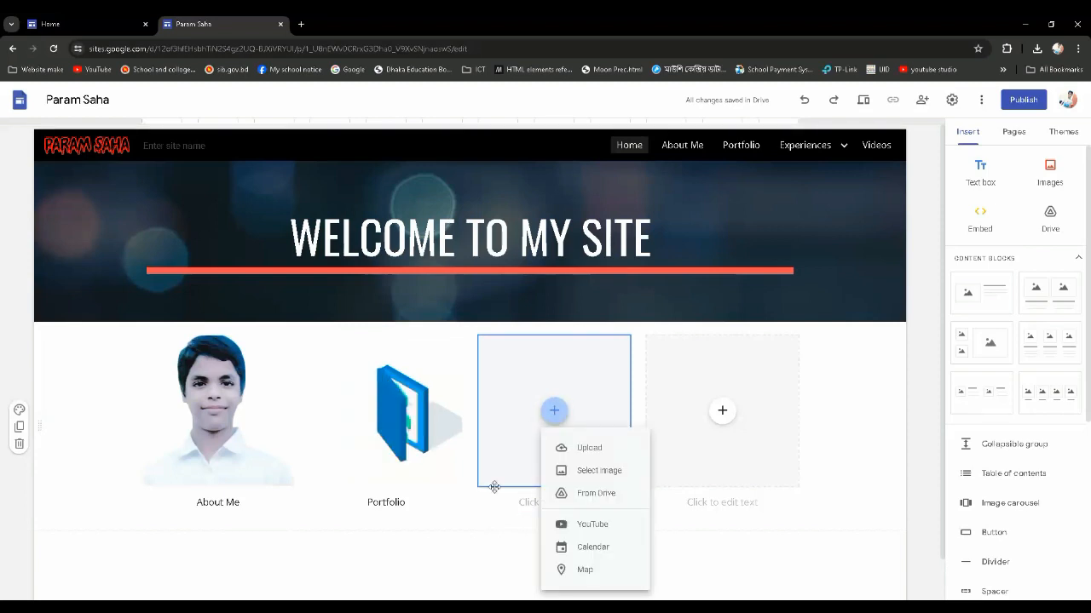
left_click(485, 560)
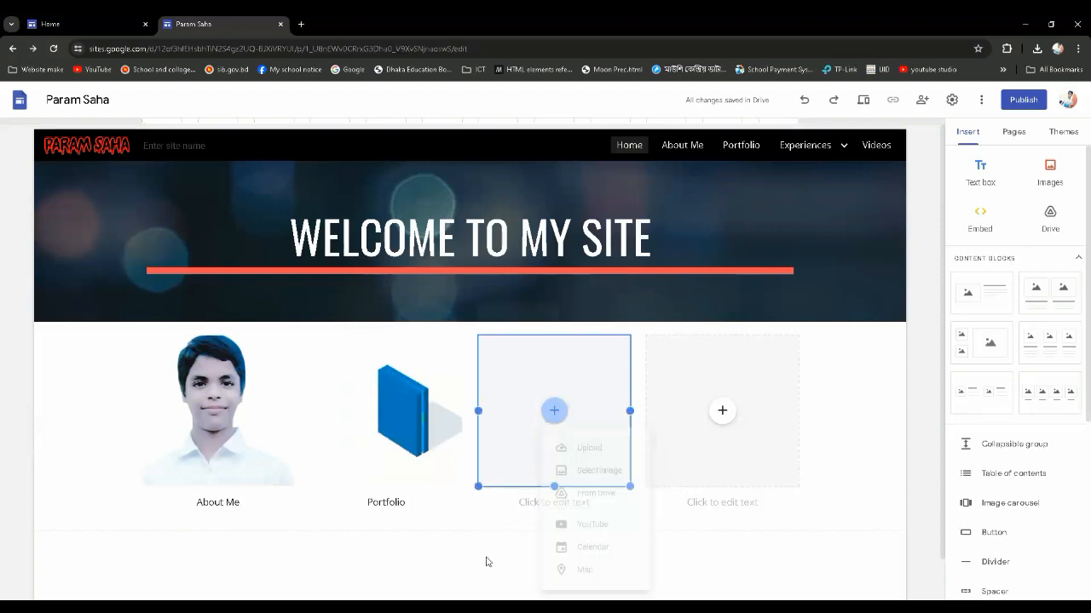
left_click(555, 413)
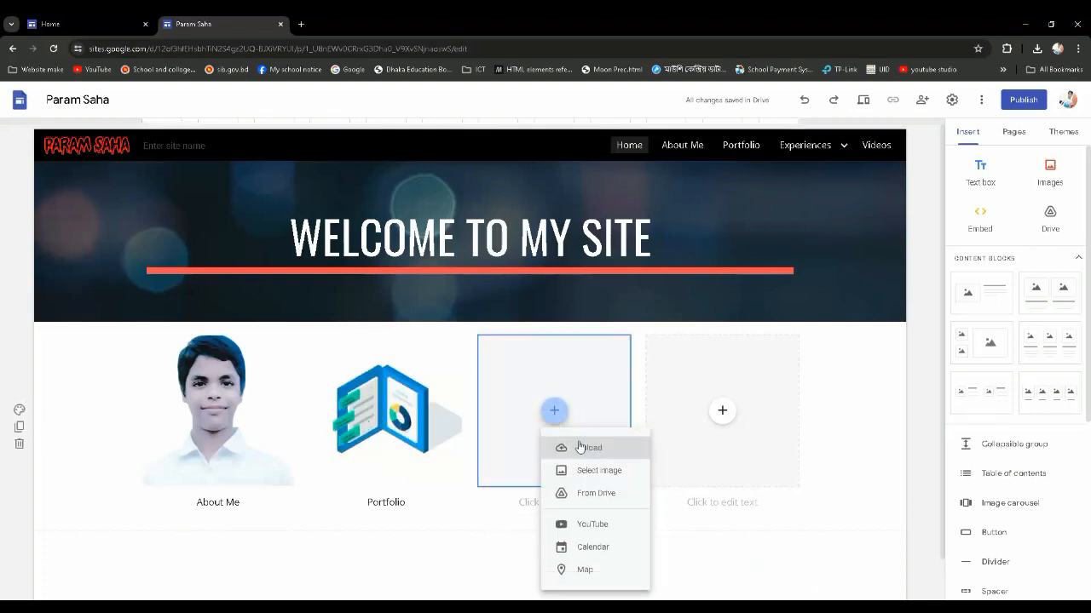
left_click(599, 452)
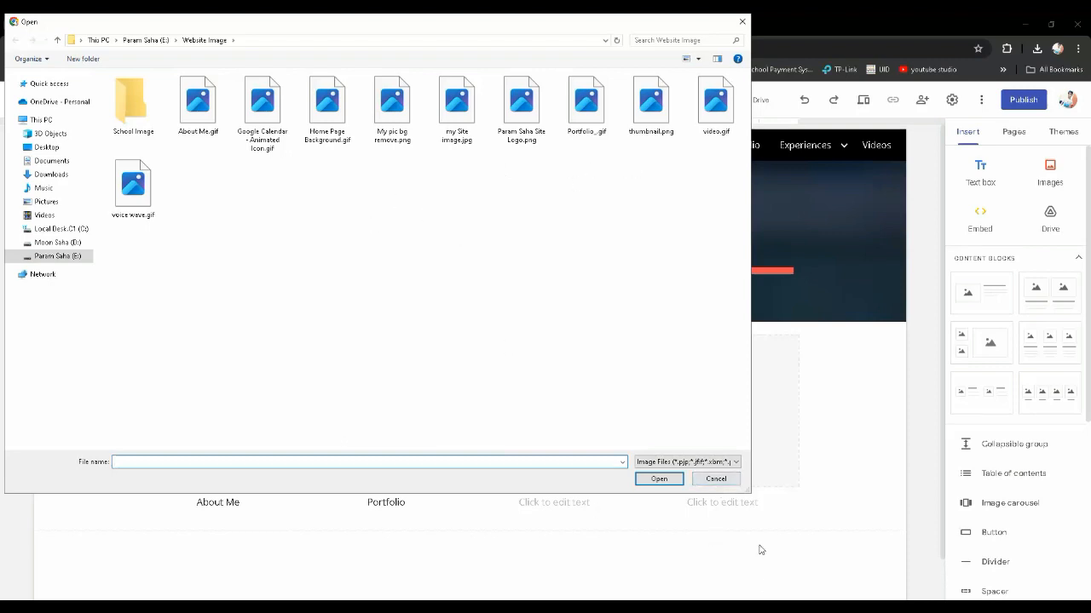
double_click(274, 120)
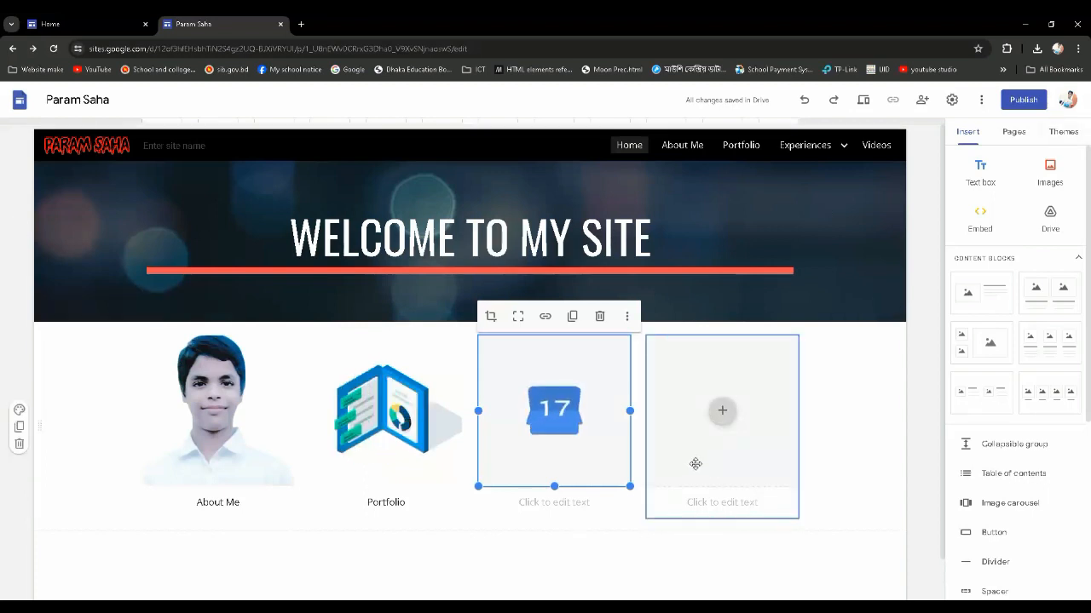
Caption the third image "Events"
left_click(612, 512)
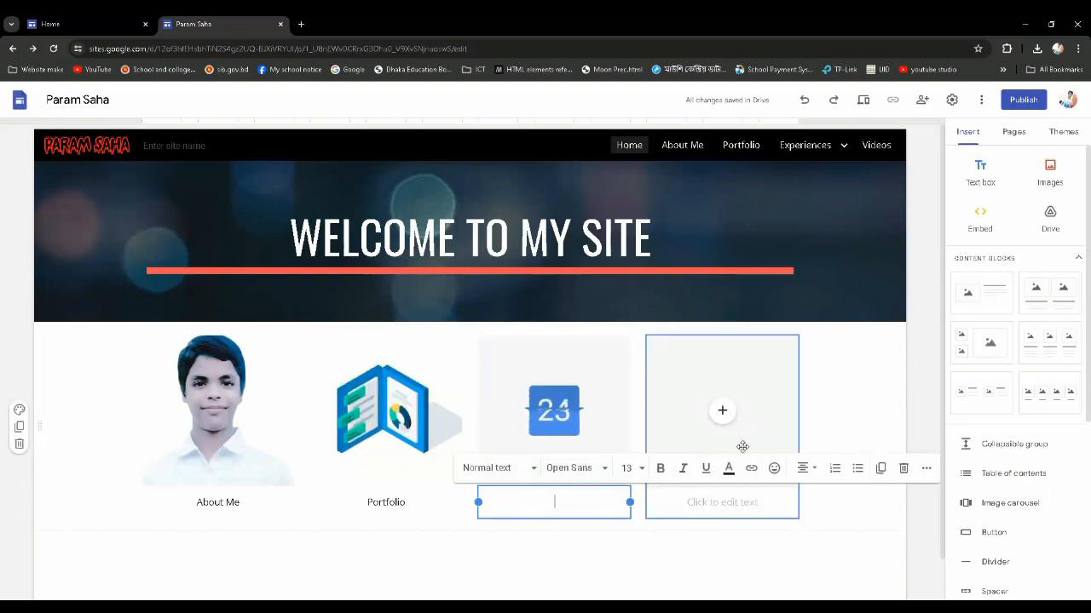
type("E")
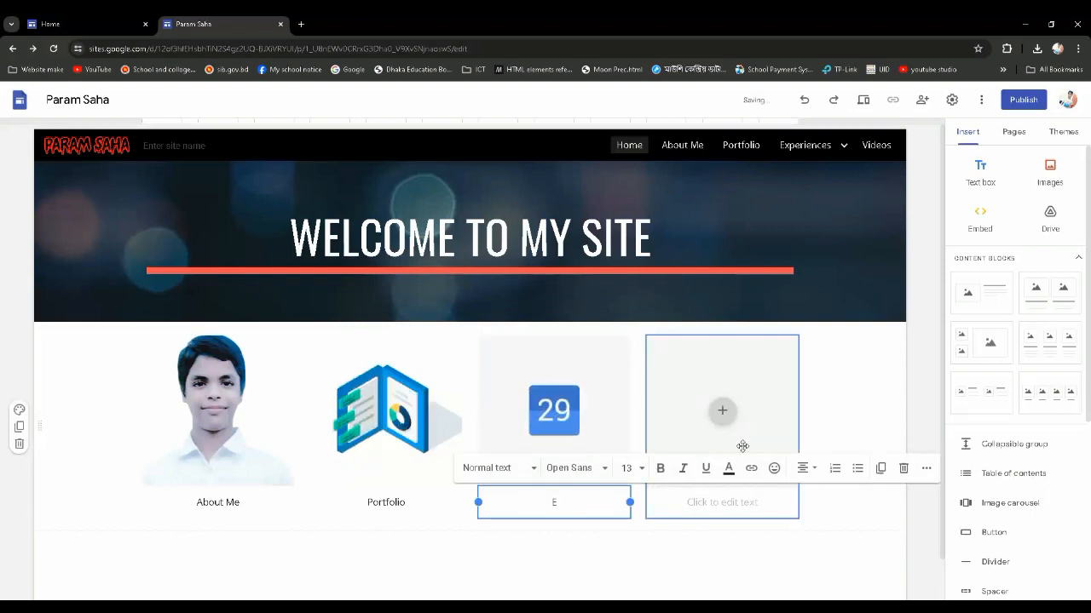
type("vents")
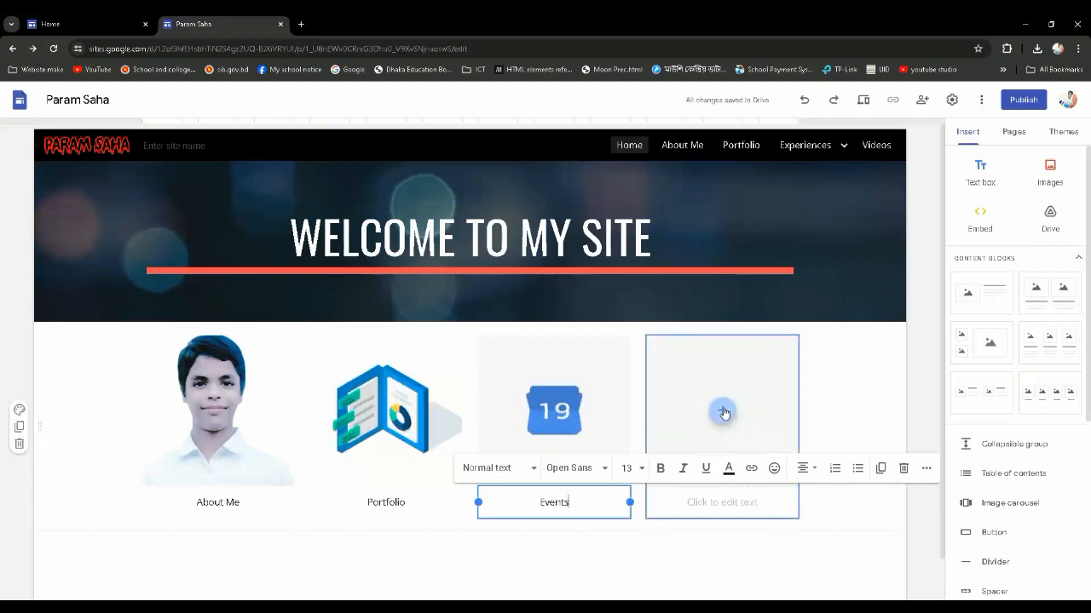
Upload video.gif from the Website Image folder into the fourth image placeholder
left_click(722, 413)
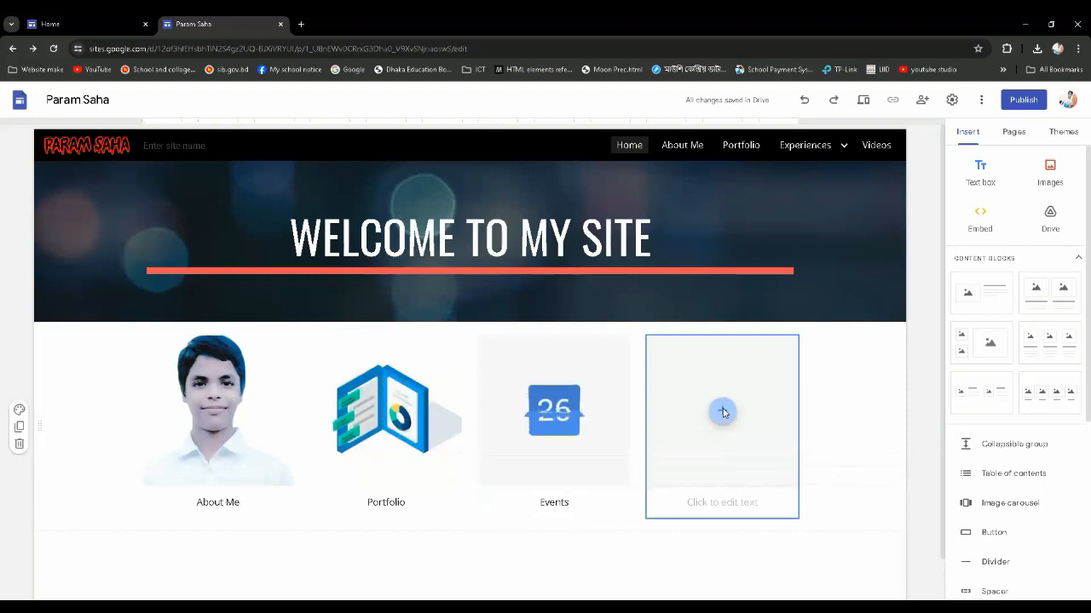
left_click(743, 444)
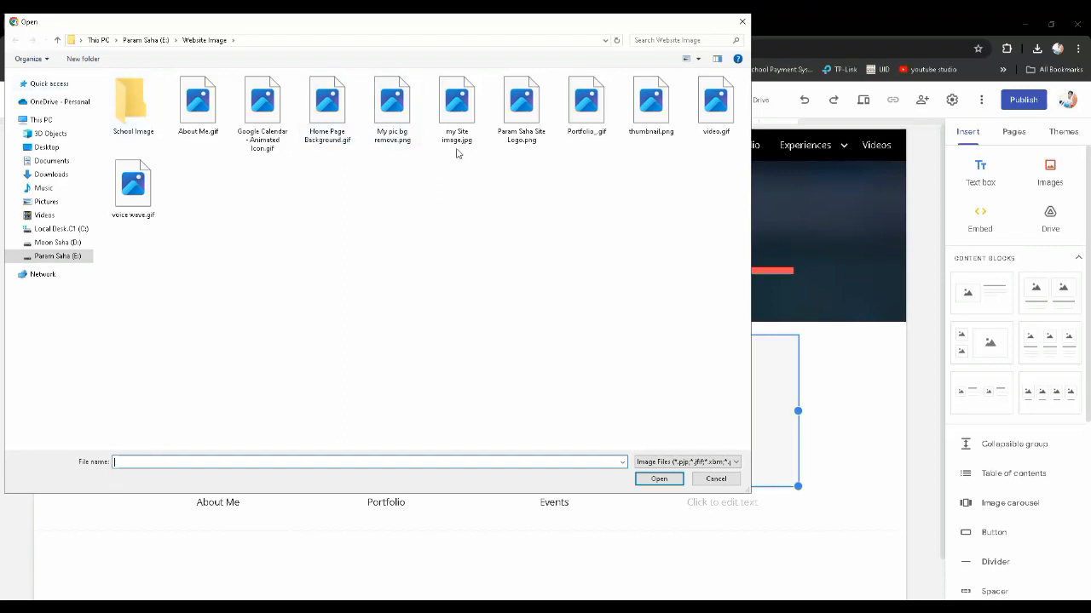
left_click(714, 107)
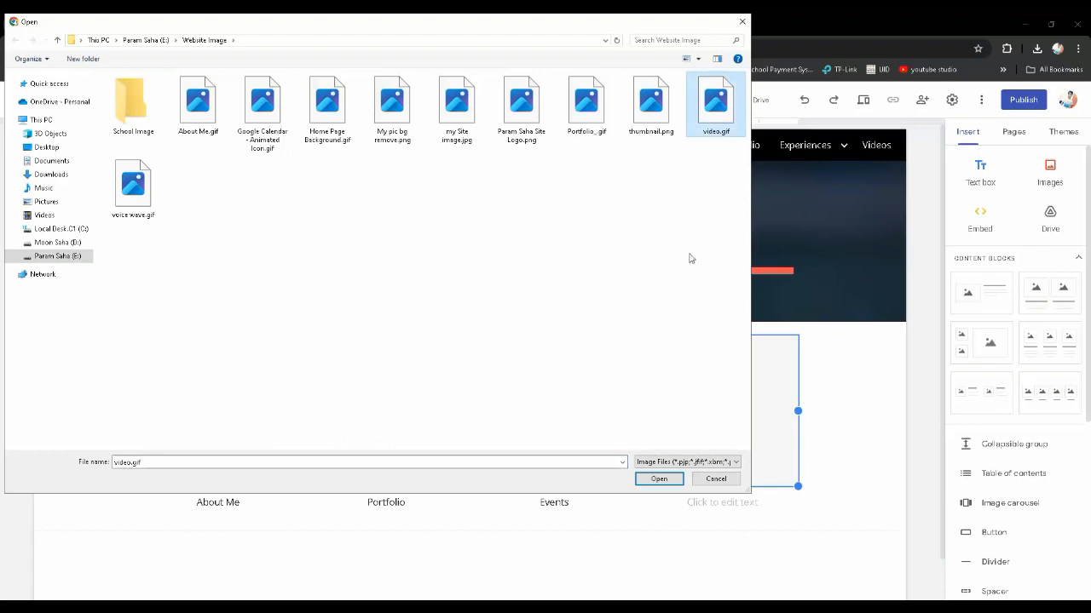
left_click(659, 479)
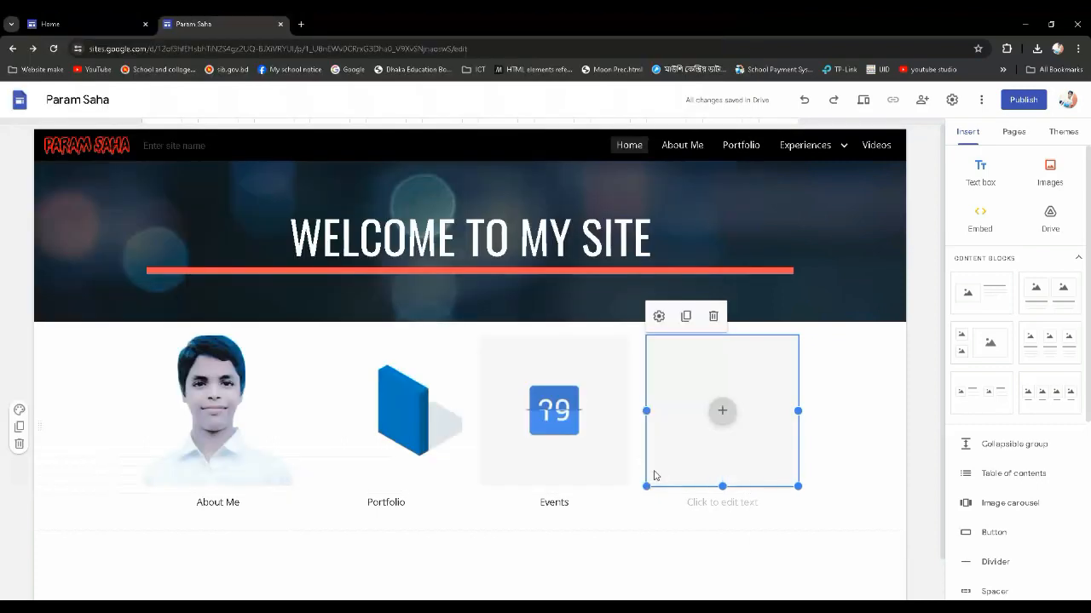
left_click(869, 424)
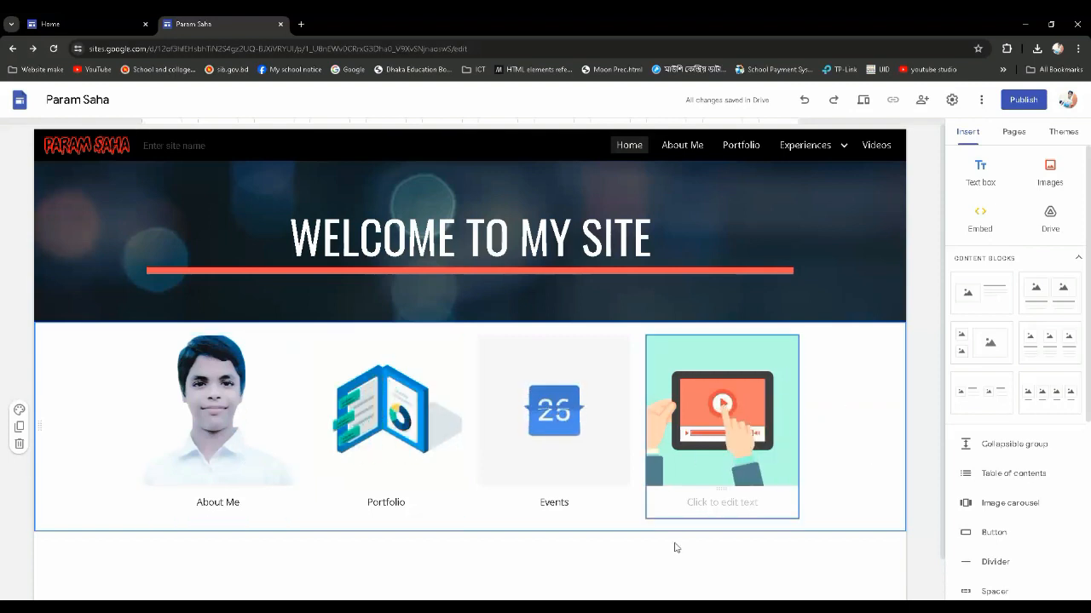
Caption the fourth image "Videos"
left_click(733, 506)
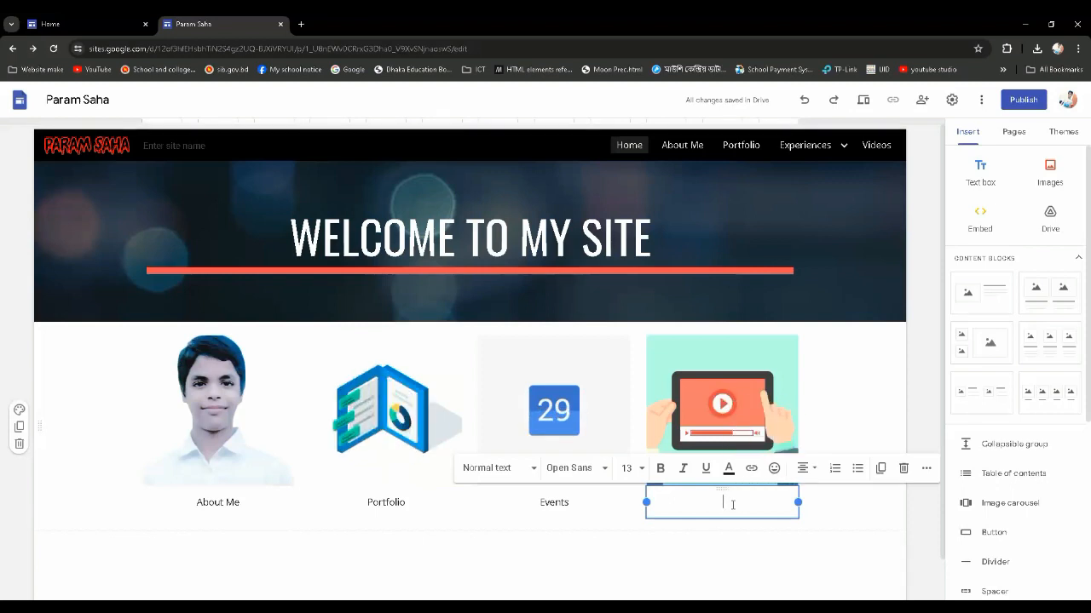
type("Vide")
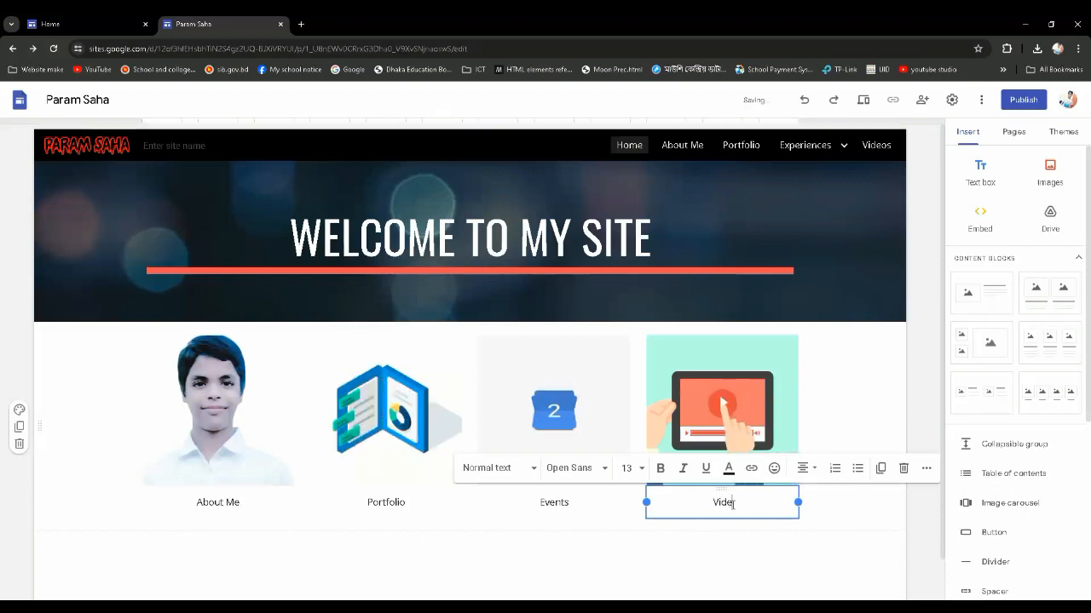
type("os")
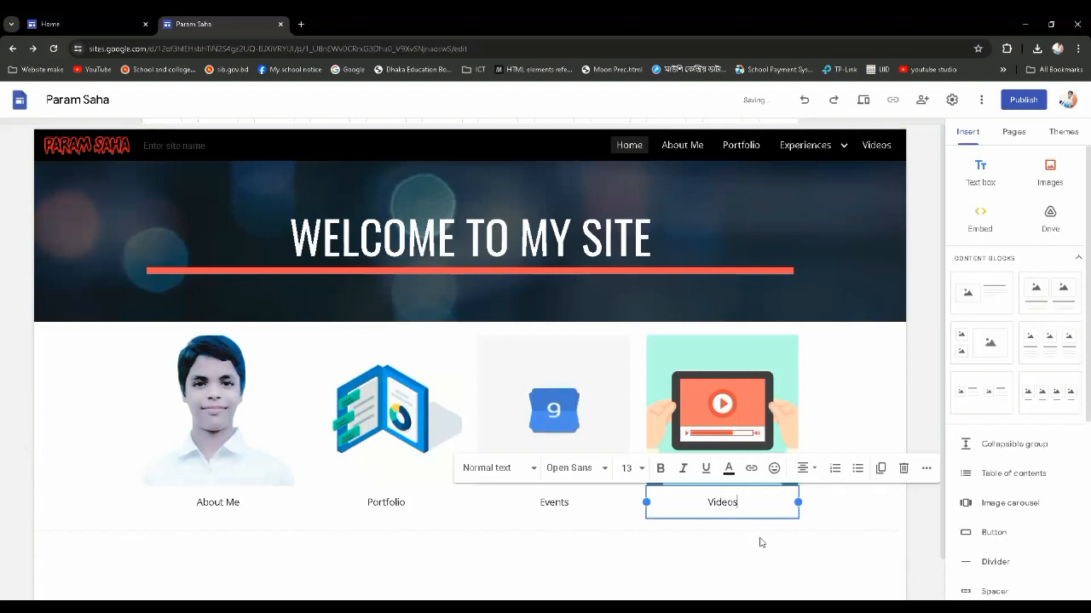
left_click(807, 546)
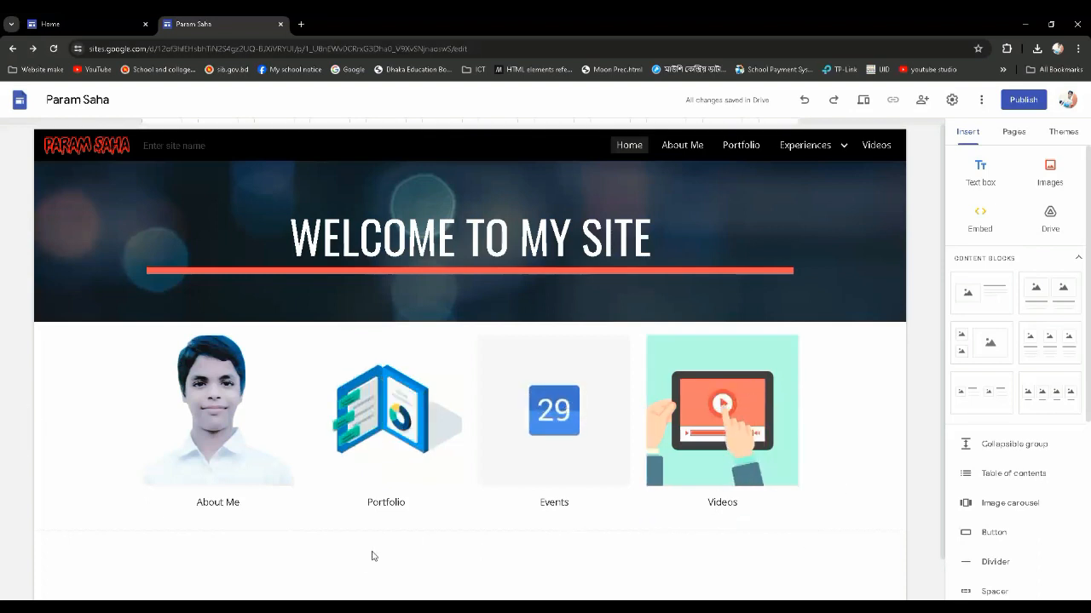
Start a link in the first image's caption and choose the site's About Me page as its target
scroll(375, 555, "down", 1)
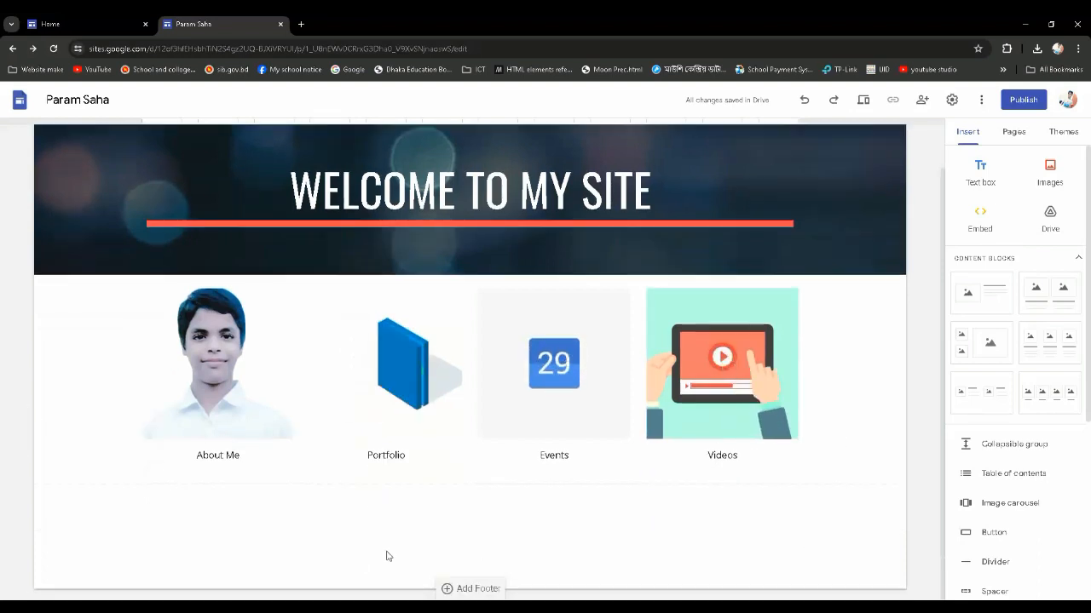
left_click_drag(242, 456, 194, 456)
left_click(250, 459)
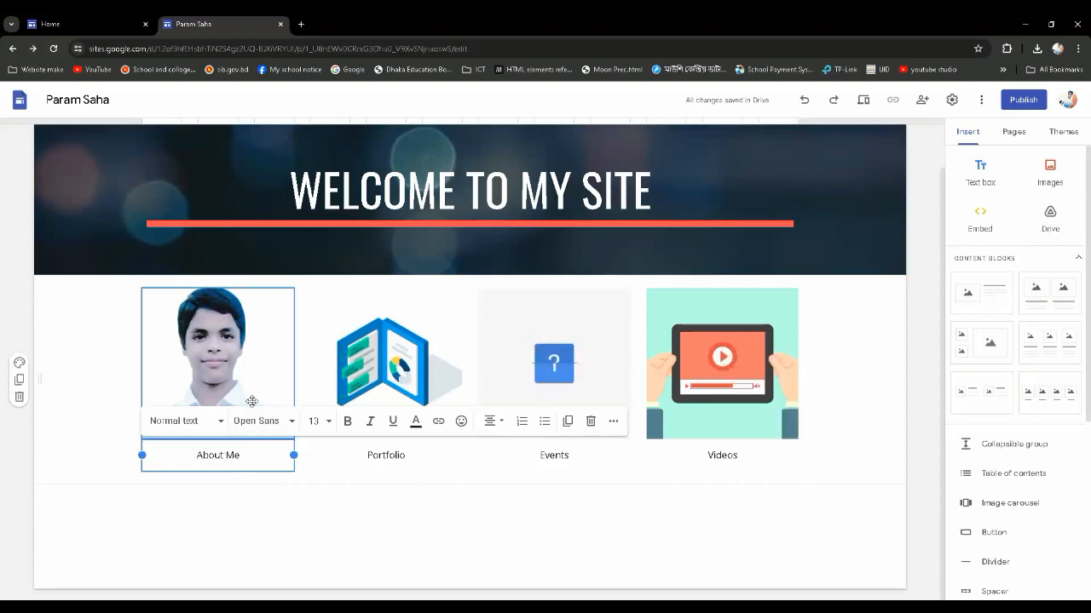
scroll(747, 248, "up", 1)
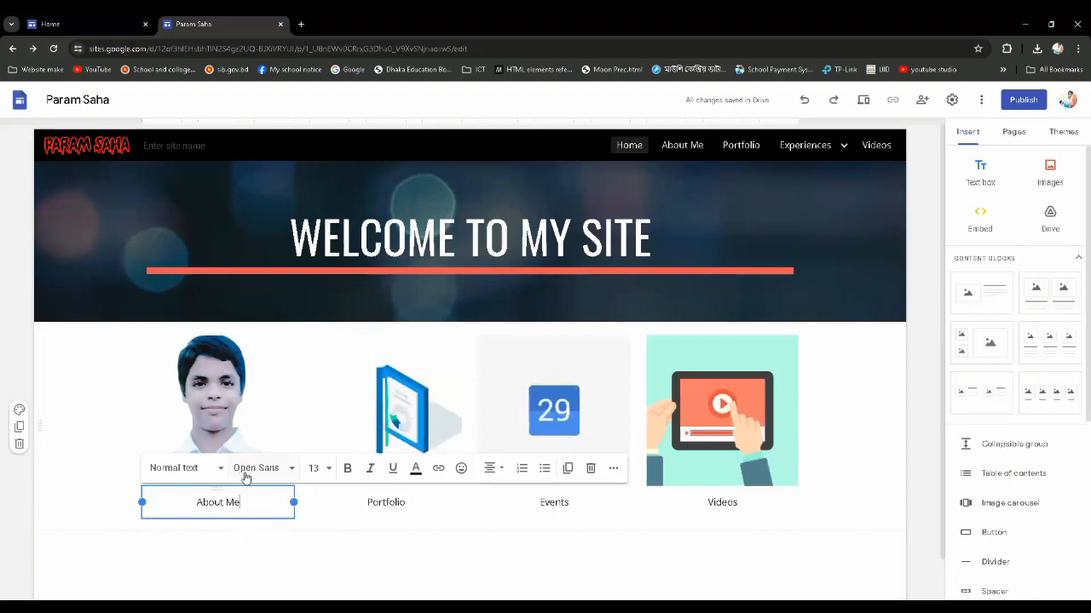
left_click(438, 470)
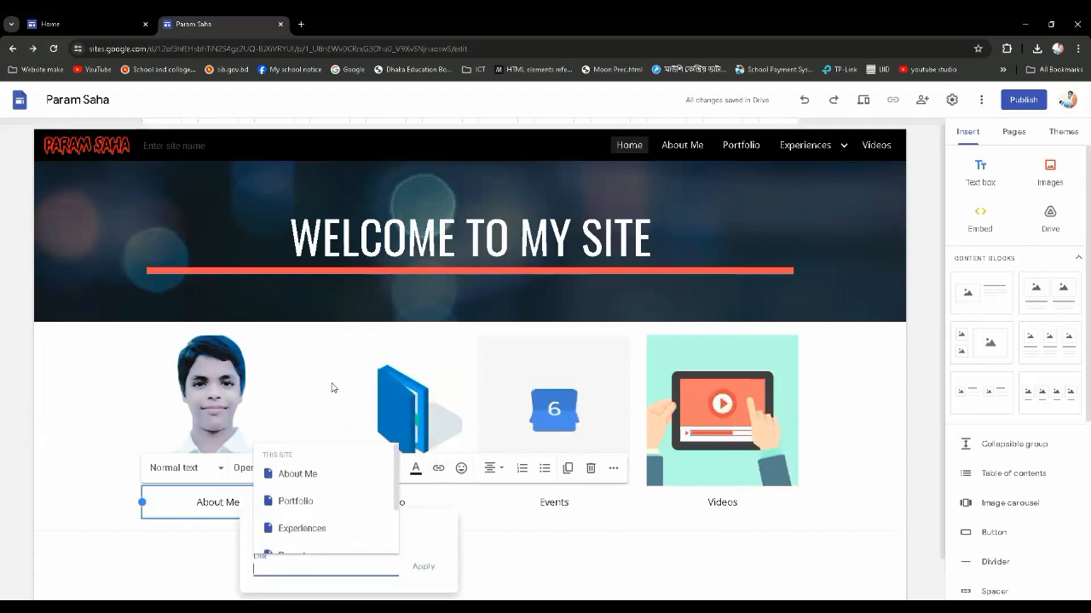
scroll(338, 507, "down", 1)
scroll(335, 509, "down", 1)
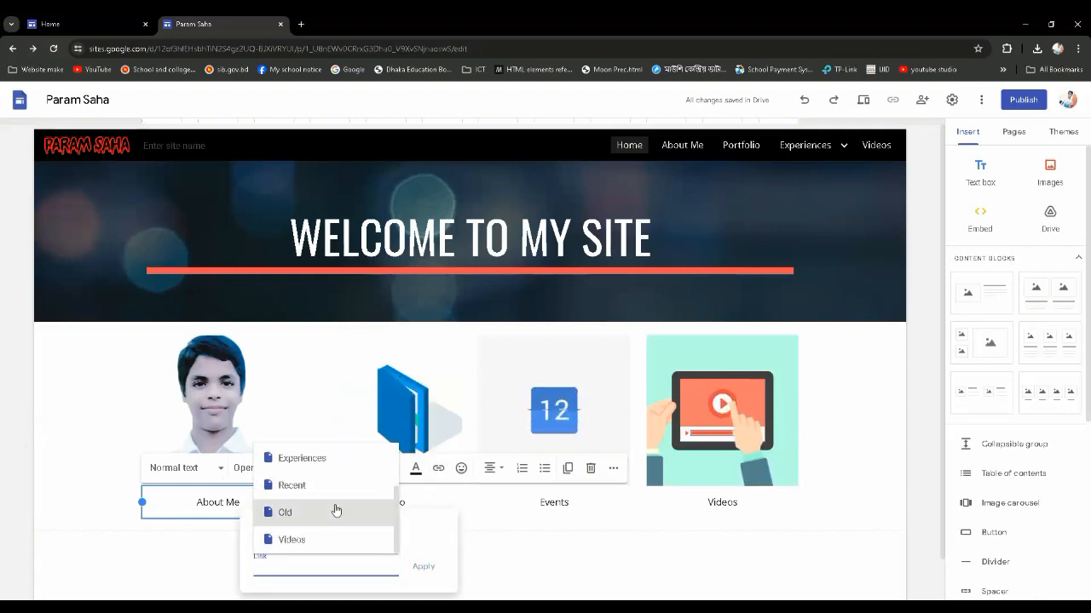
scroll(331, 514, "up", 3)
scroll(327, 516, "down", 2)
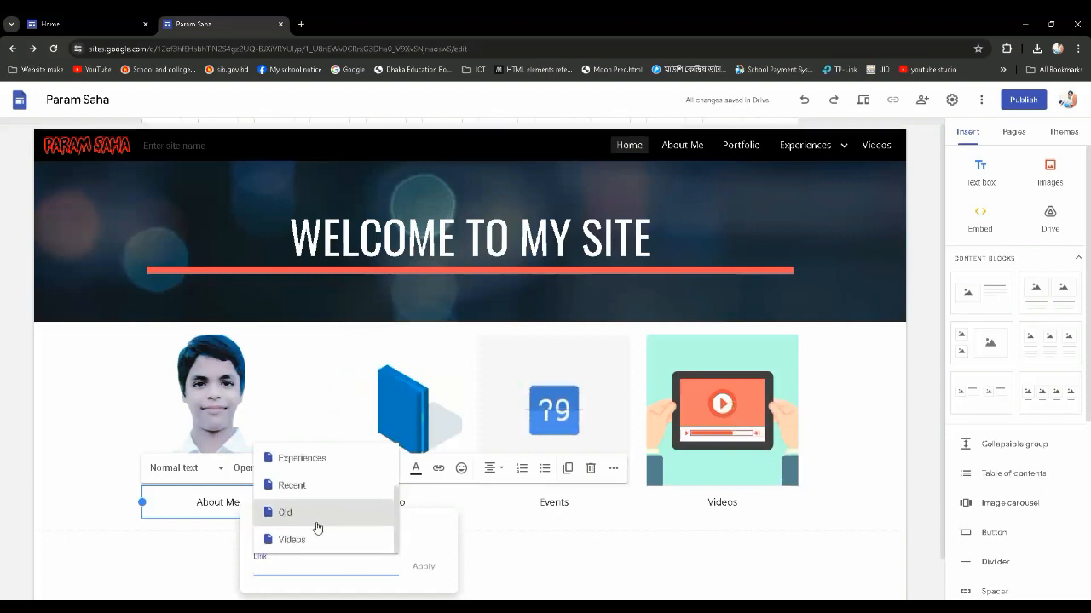
scroll(324, 514, "up", 2)
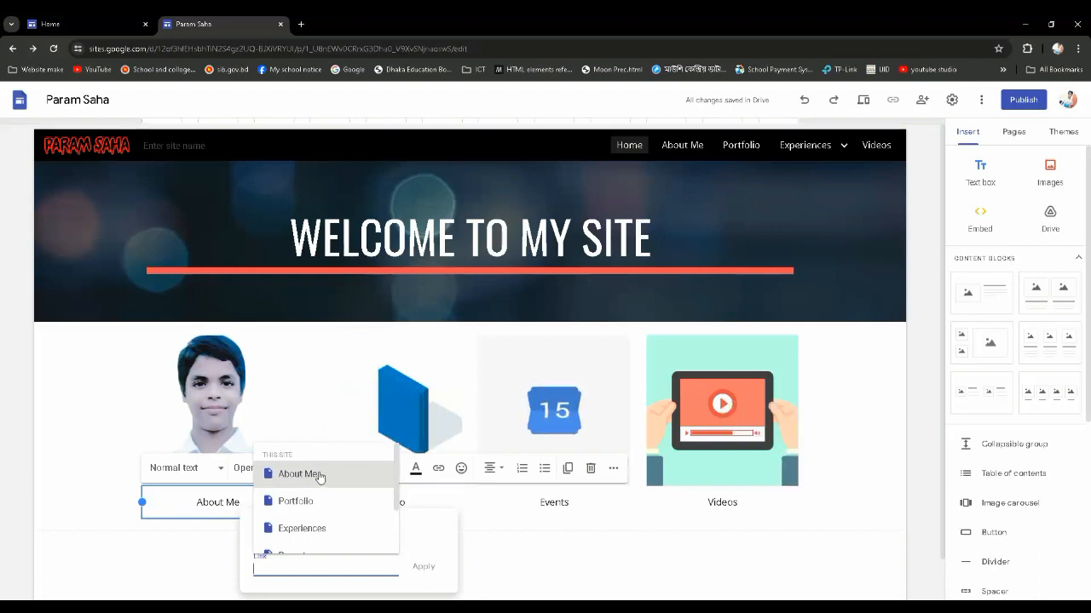
left_click(316, 475)
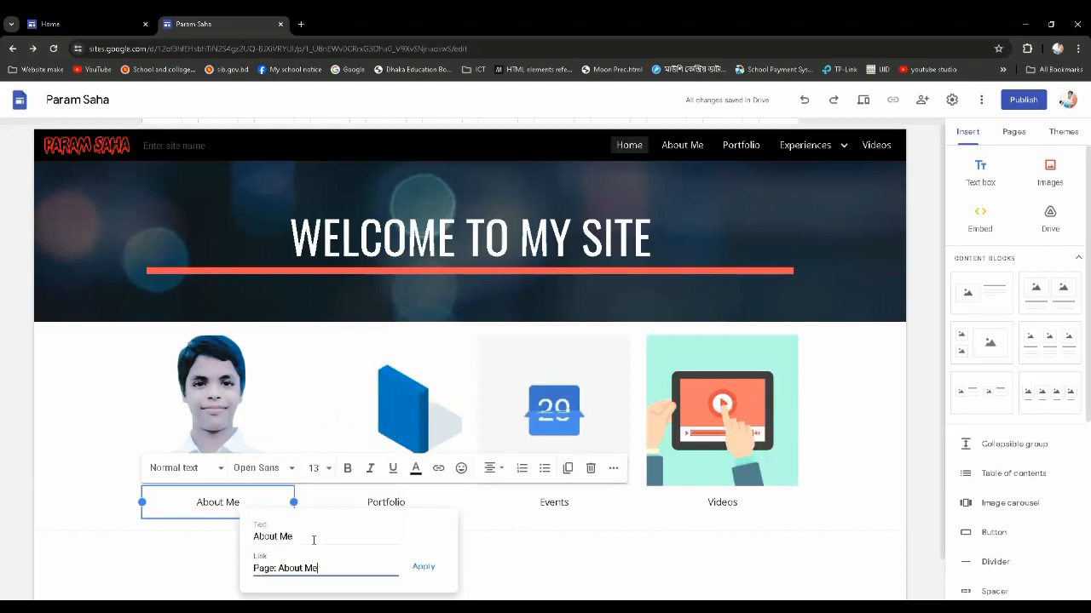
Apply the link with the text "About Me" and delete the duplicate unlinked "About Me" from the caption
mouse_move(303, 536)
left_mouse_down()
mouse_move(254, 536)
mouse_move(313, 535)
left_mouse_up()
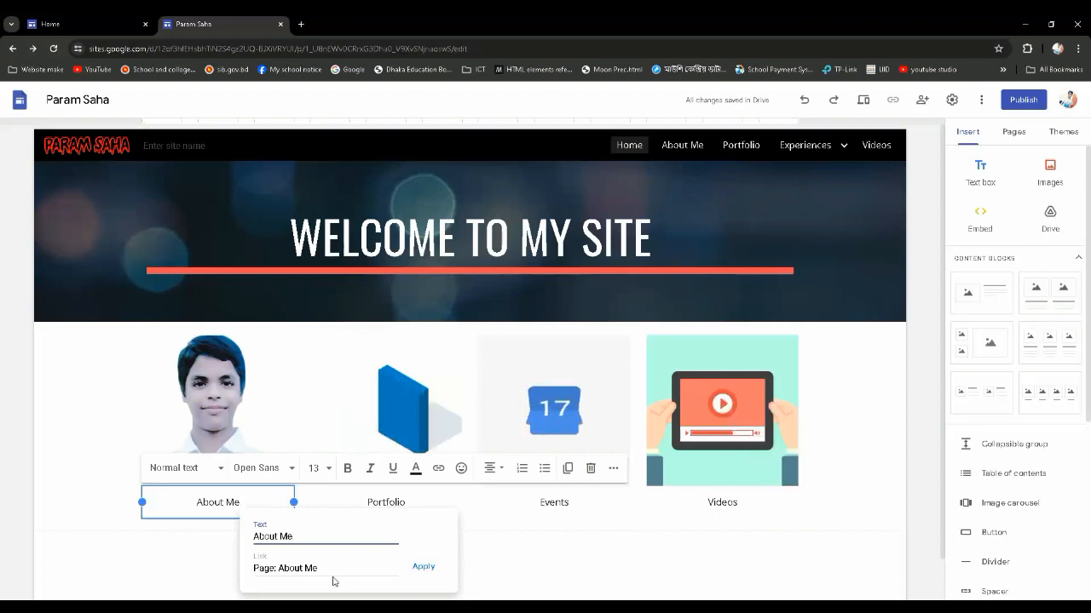
left_click(327, 569)
left_click(428, 544)
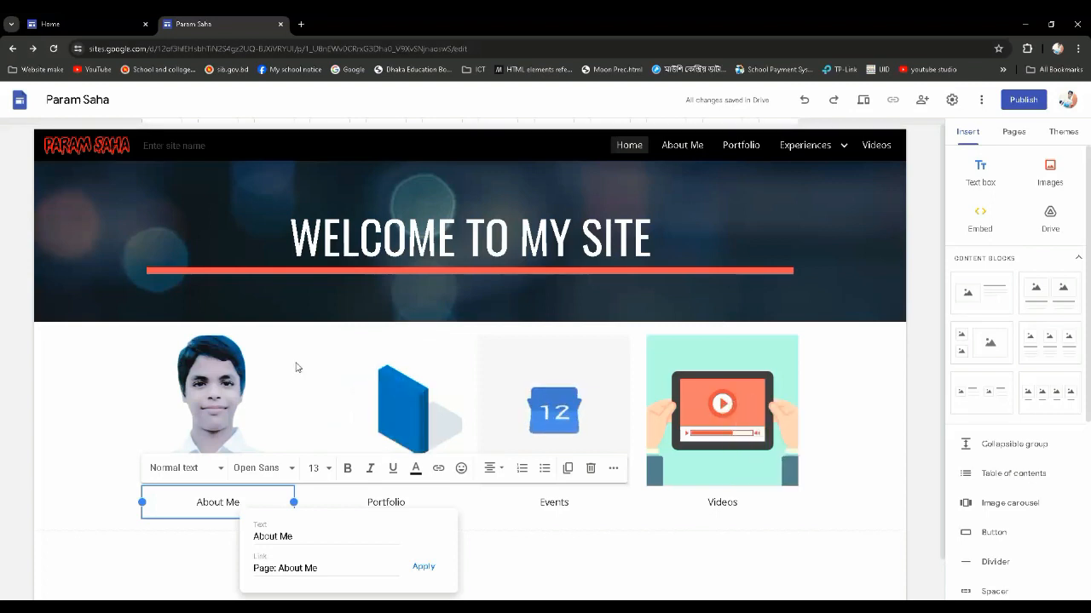
left_click(321, 568)
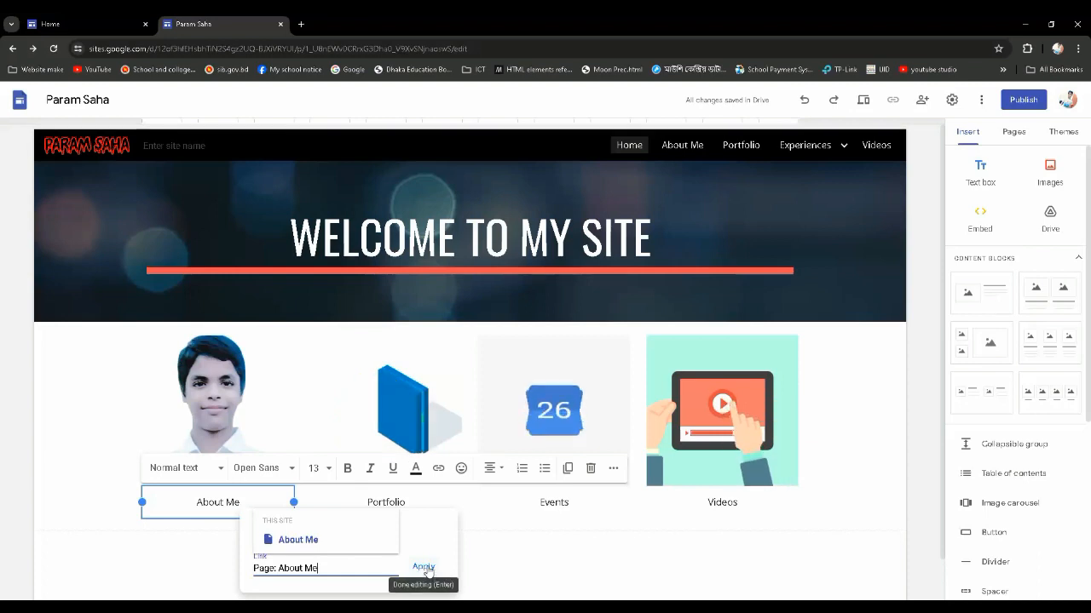
left_click(424, 568)
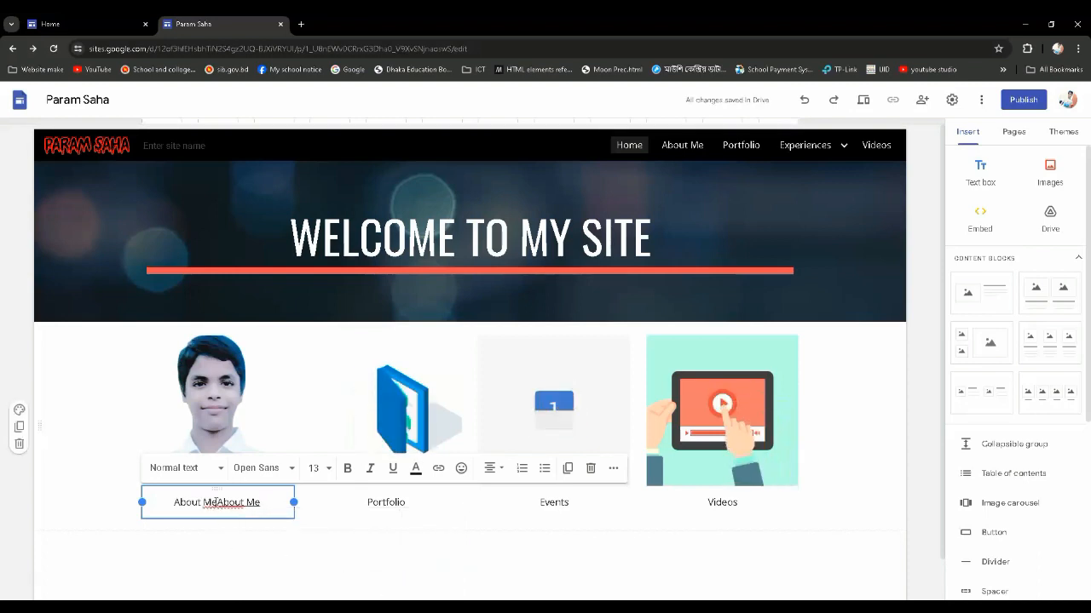
left_click_drag(213, 502, 173, 502)
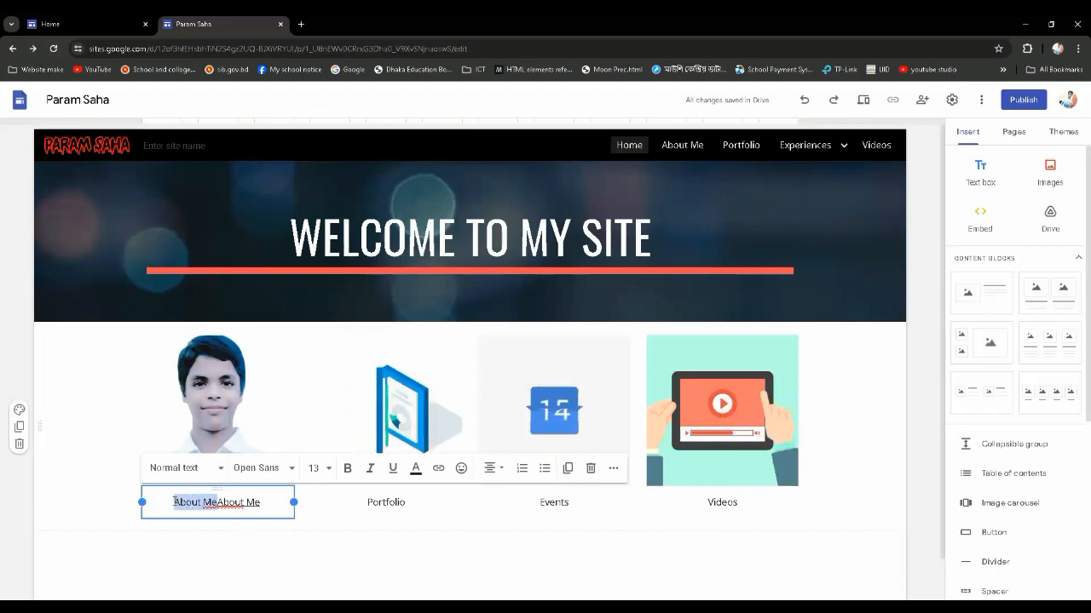
key("BackSpace")
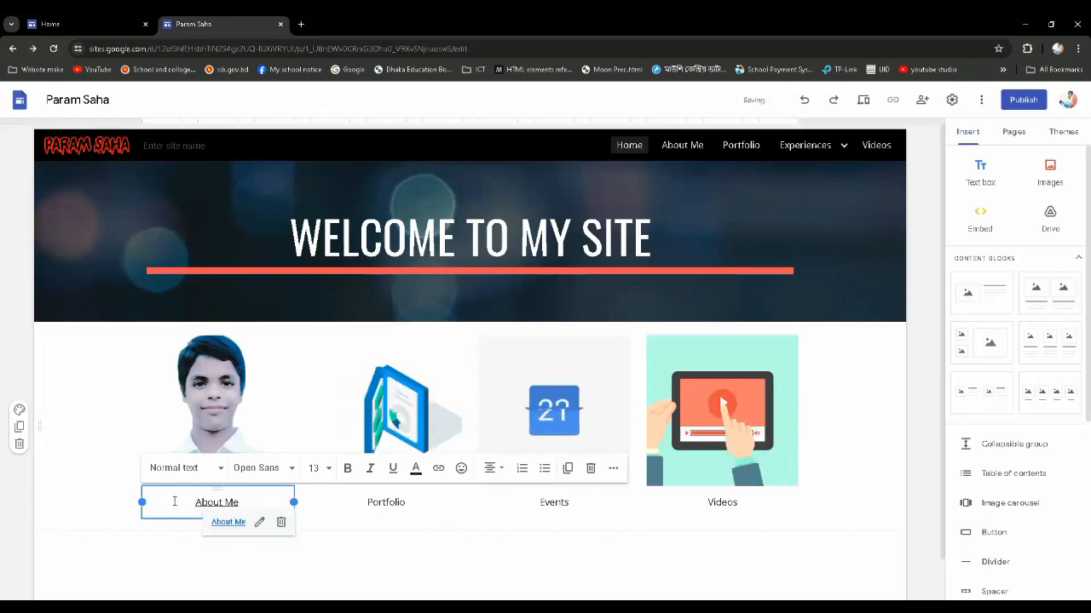
Test the About Me caption link by opening its page, and return to the Home page editor
left_click(226, 522)
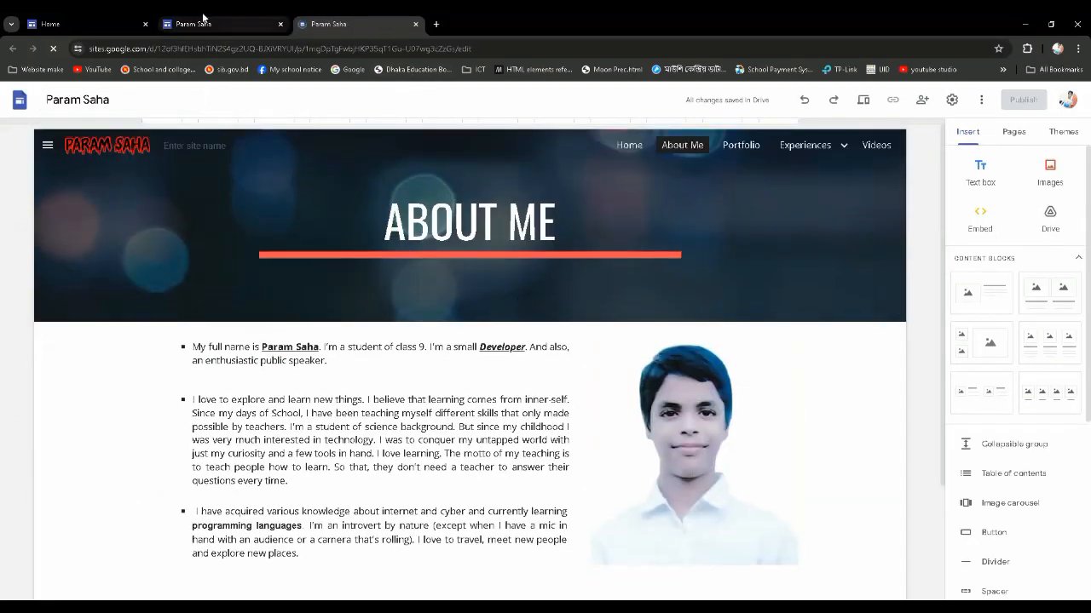
left_click(208, 21)
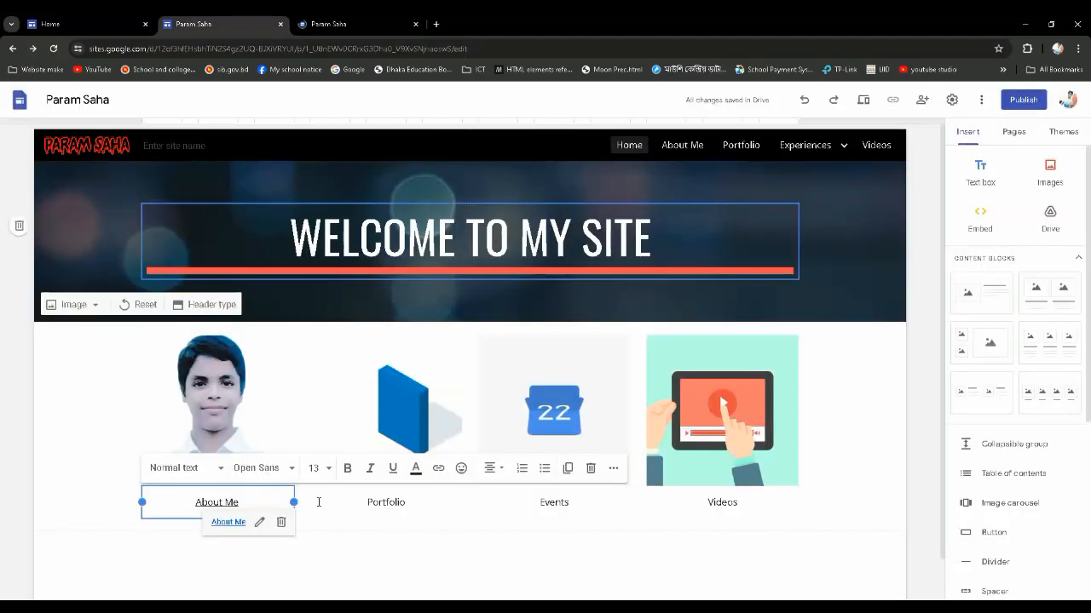
left_click(304, 549)
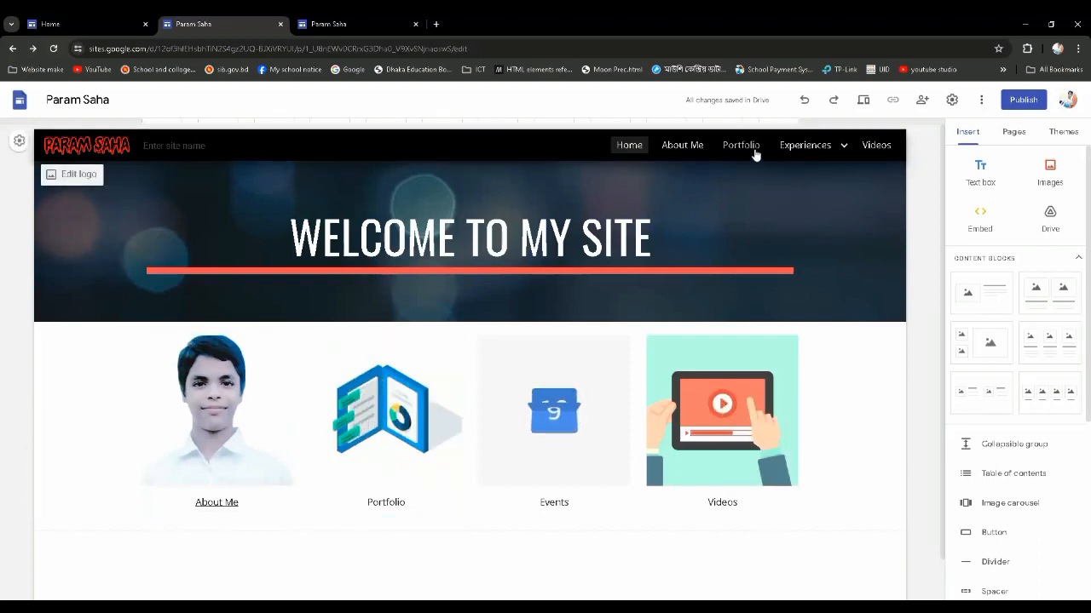
Replace the second image's plain "Portfolio" caption with linked text "Portfolio" pointing to the site's Portfolio page
double_click(398, 503)
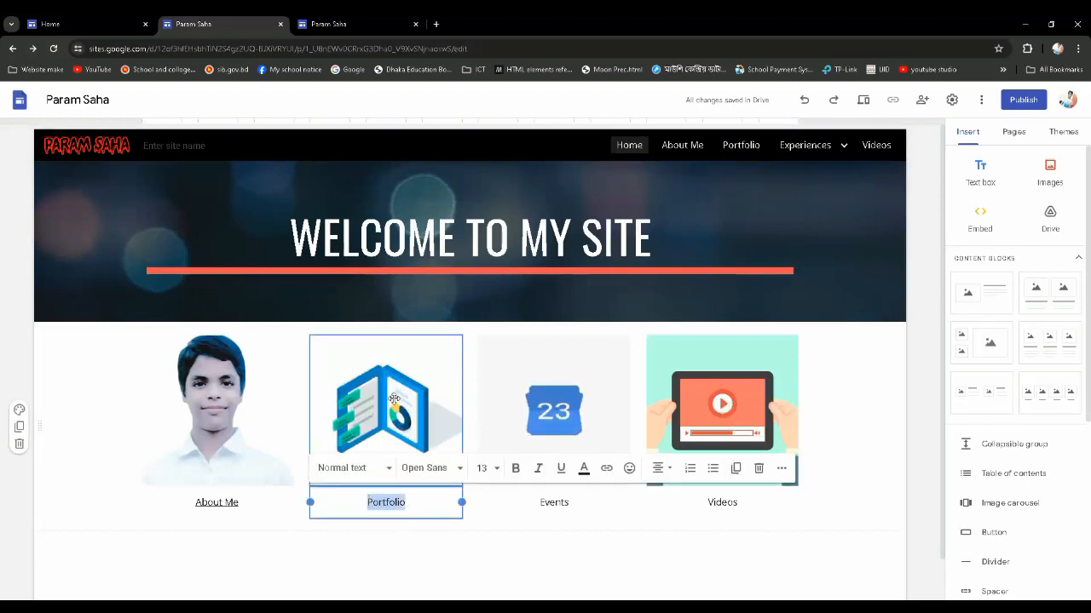
key("BackSpace")
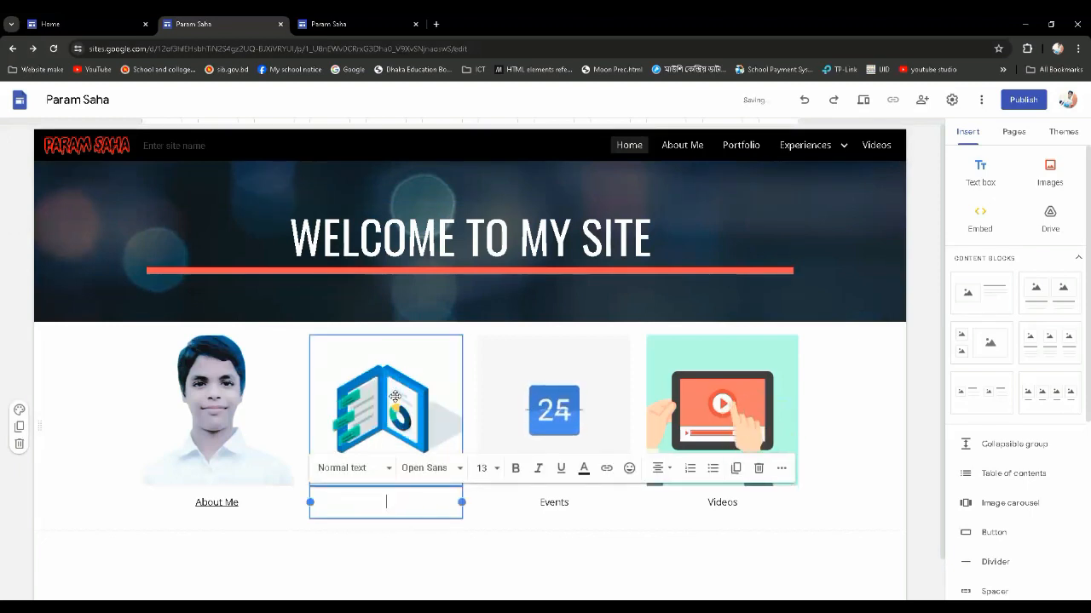
left_click(605, 469)
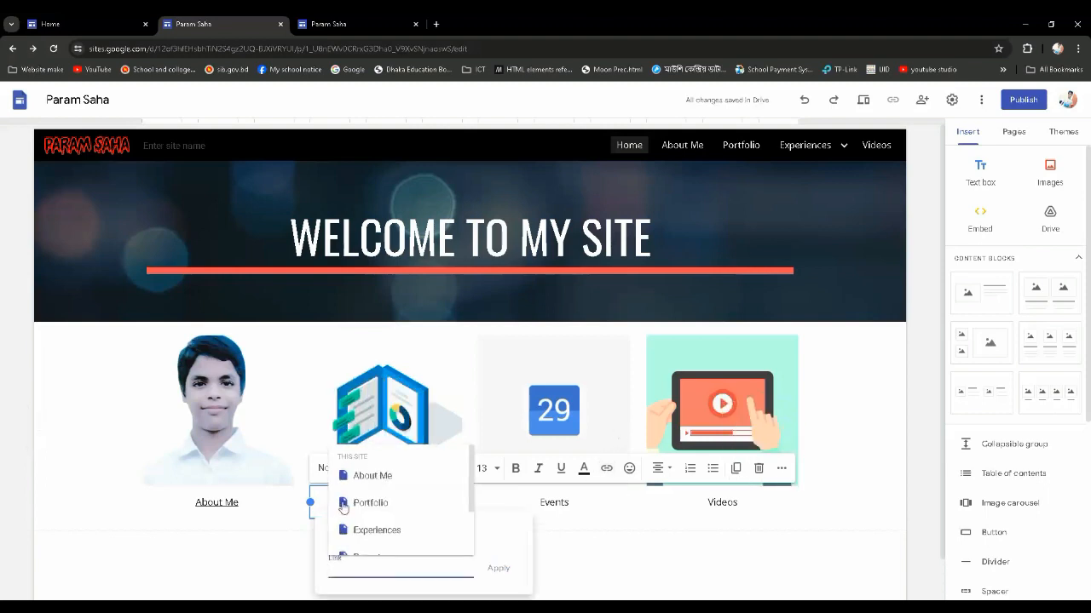
left_click(399, 512)
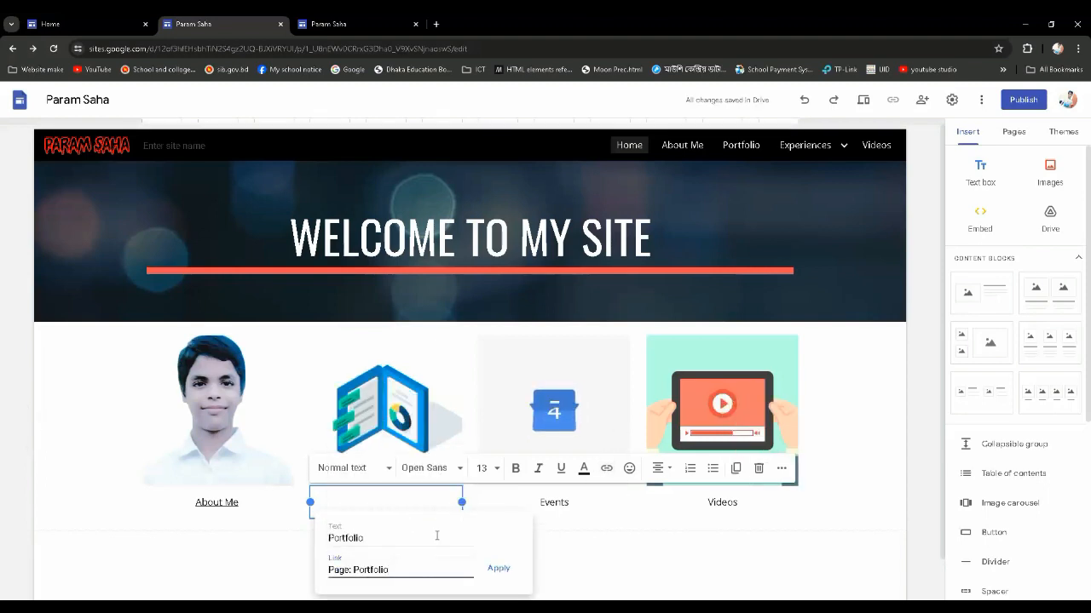
left_click(499, 569)
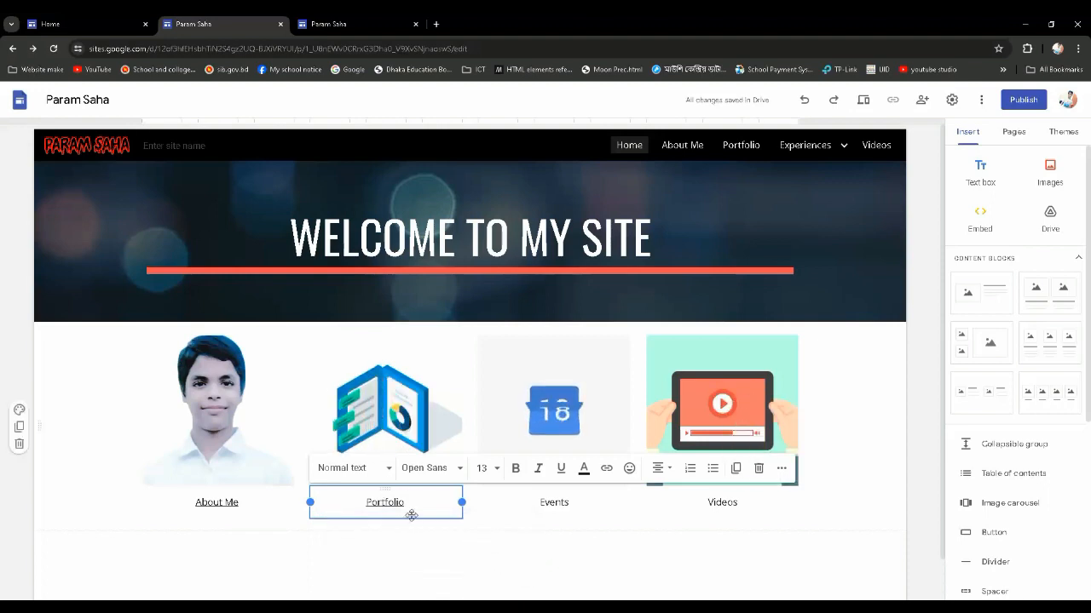
left_click_drag(407, 504, 351, 504)
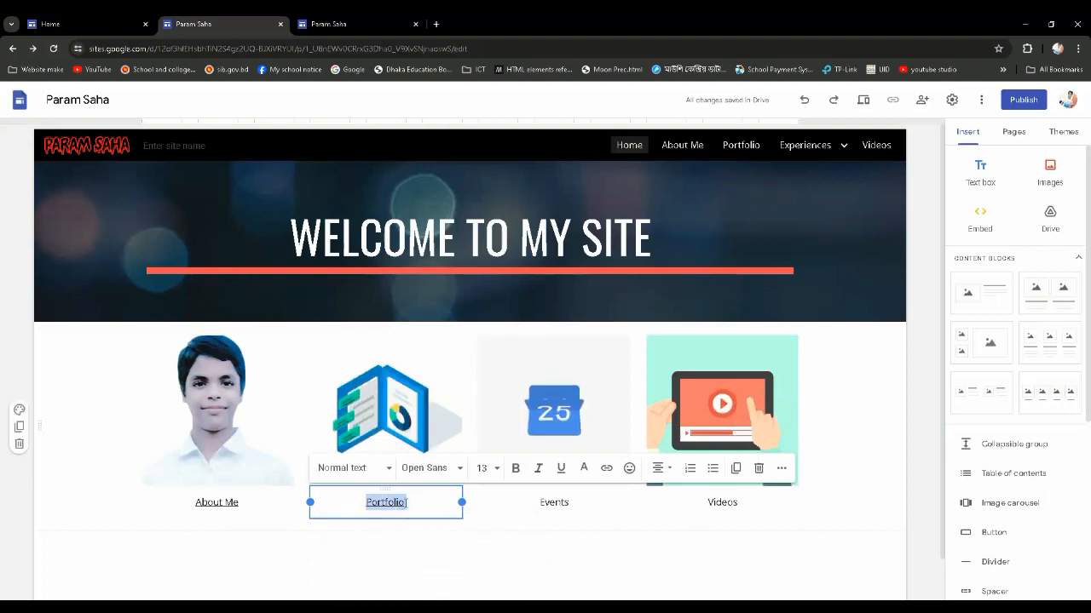
left_click(494, 542)
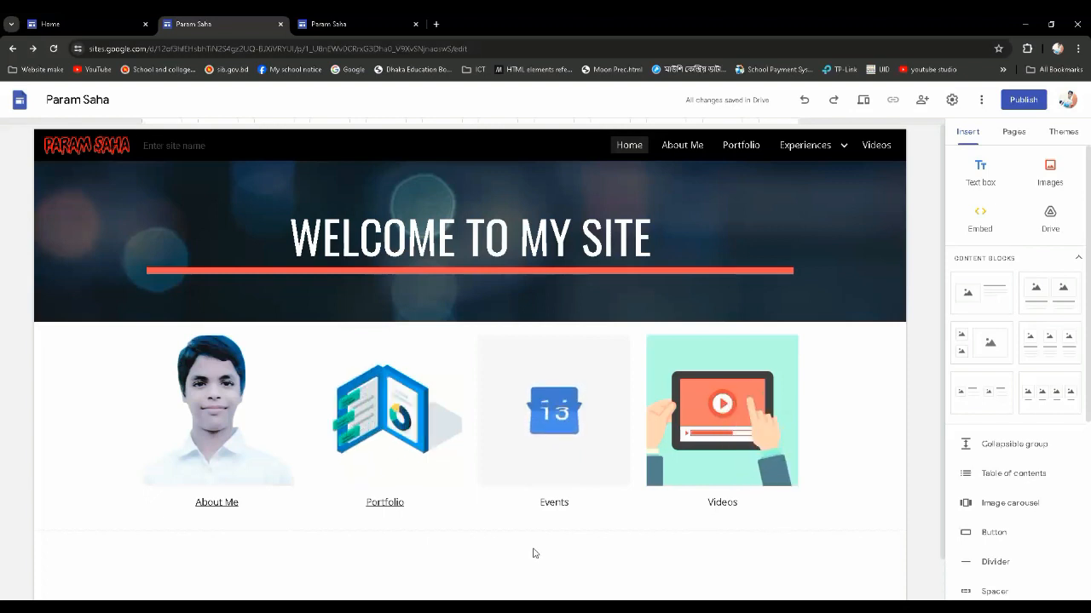
Delete the plain "Events" caption under the third image
double_click(570, 502)
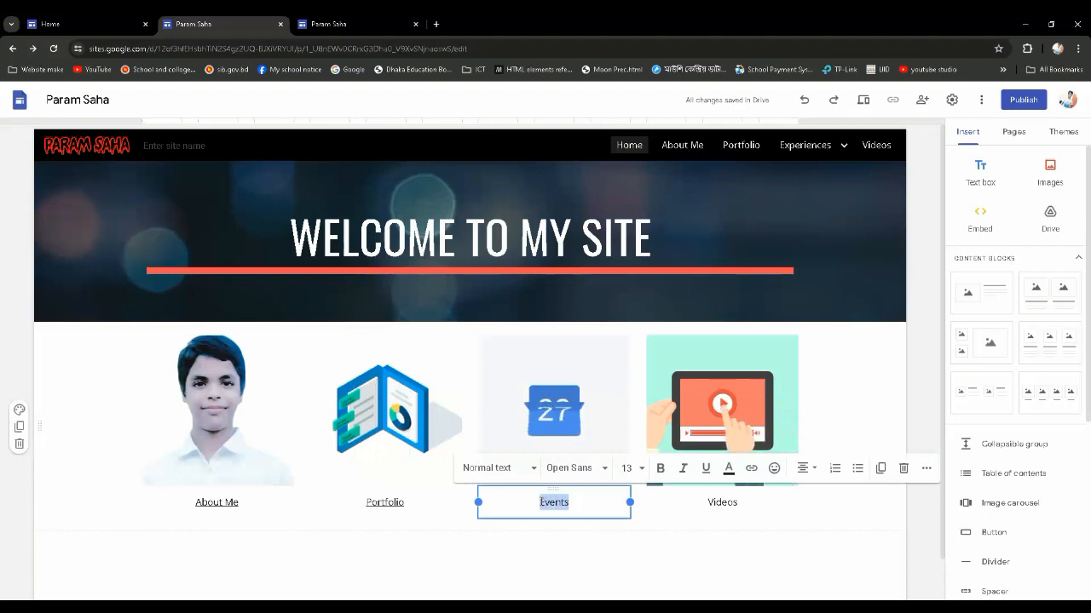
key("BackSpace")
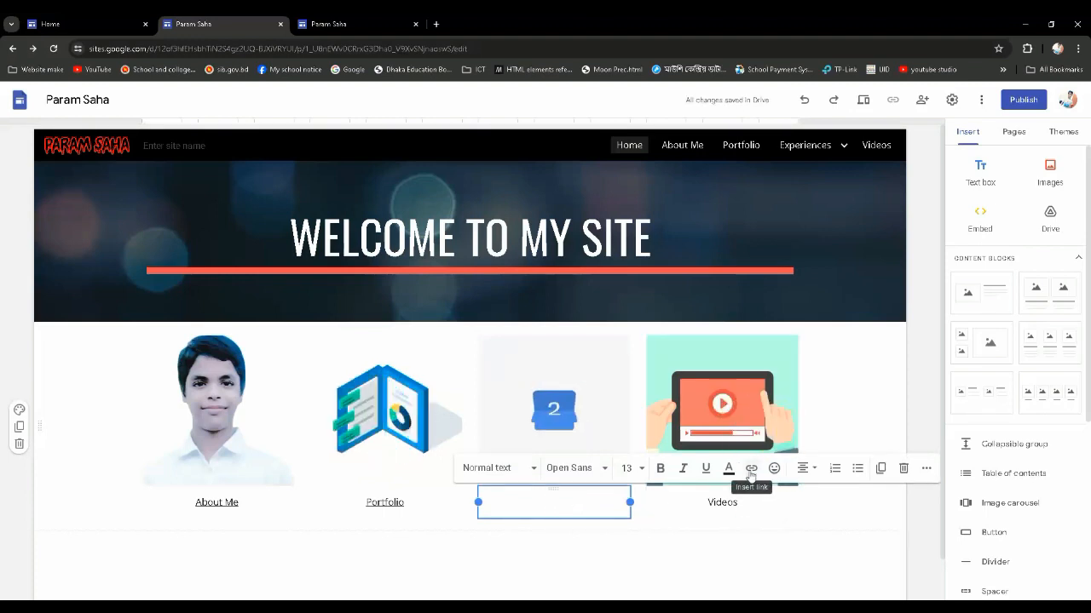
left_click(532, 560)
Create a new site page named "Events"
mouse_move(843, 147)
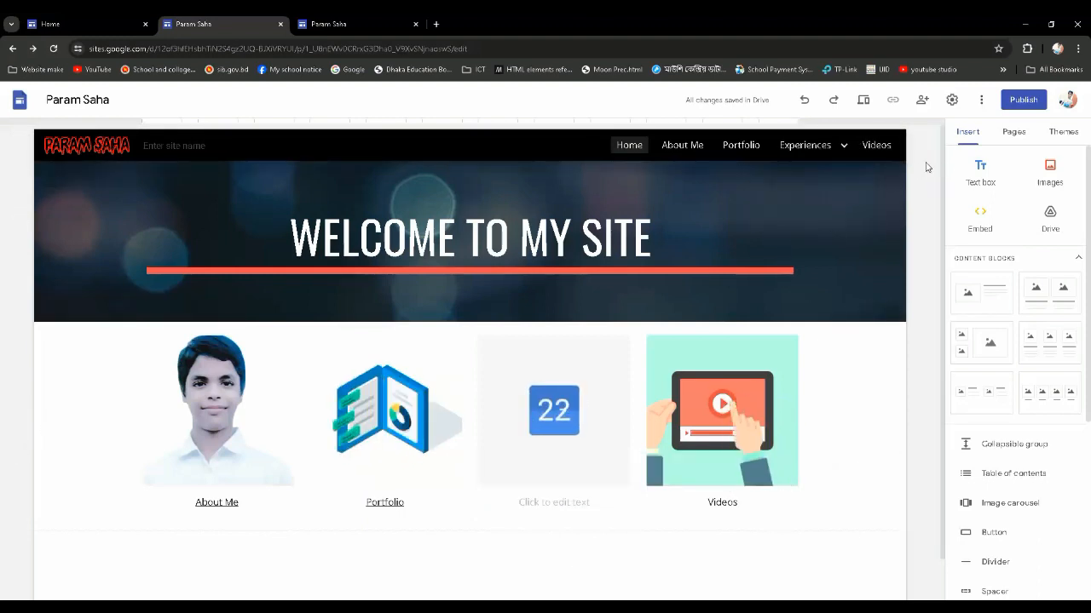
left_click(1012, 133)
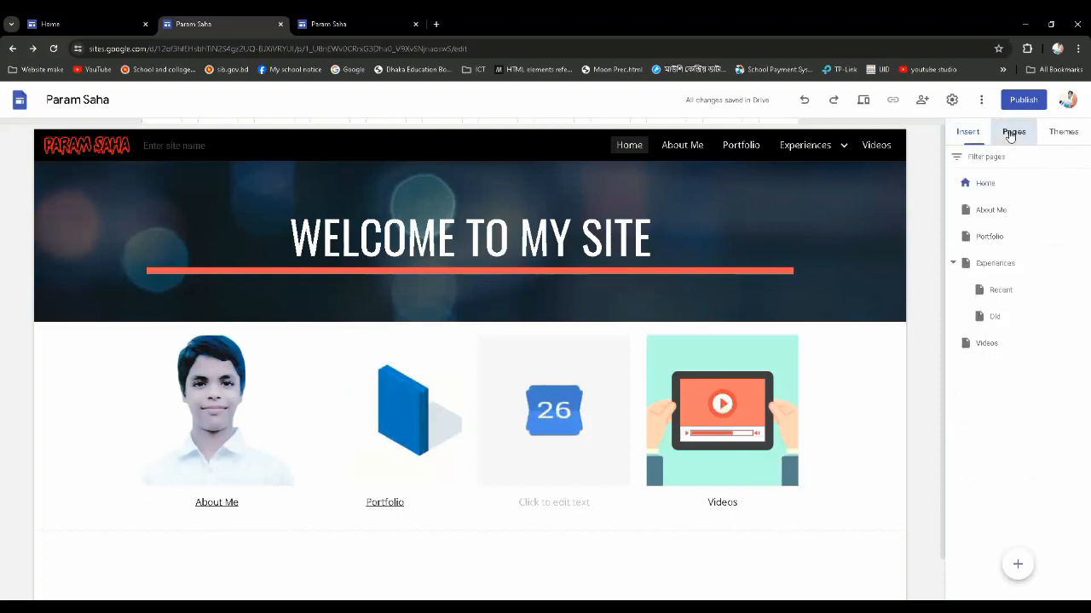
left_click(1014, 568)
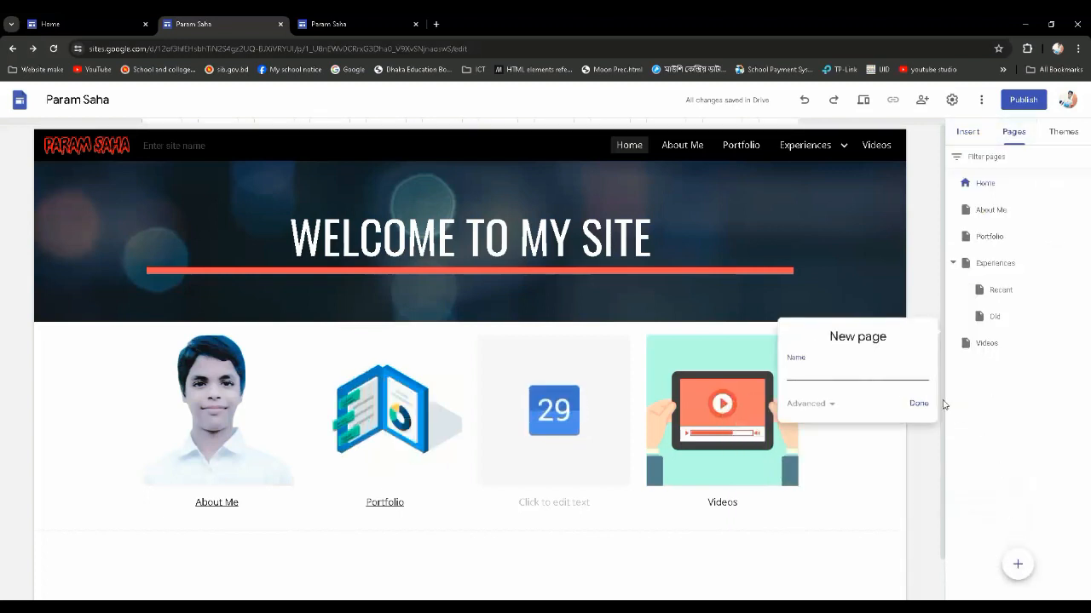
type("E")
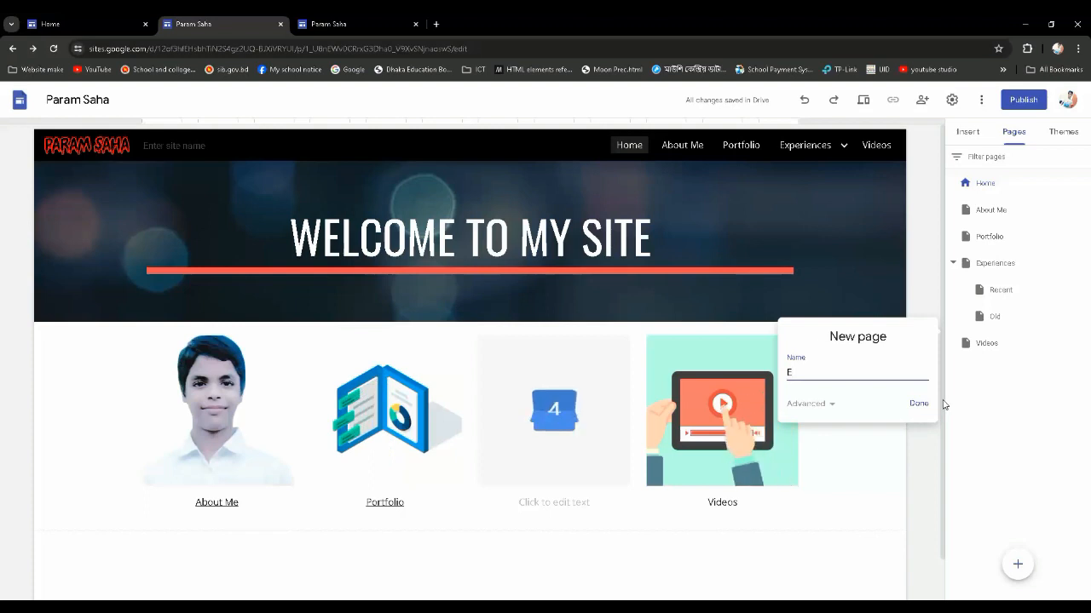
type("vents")
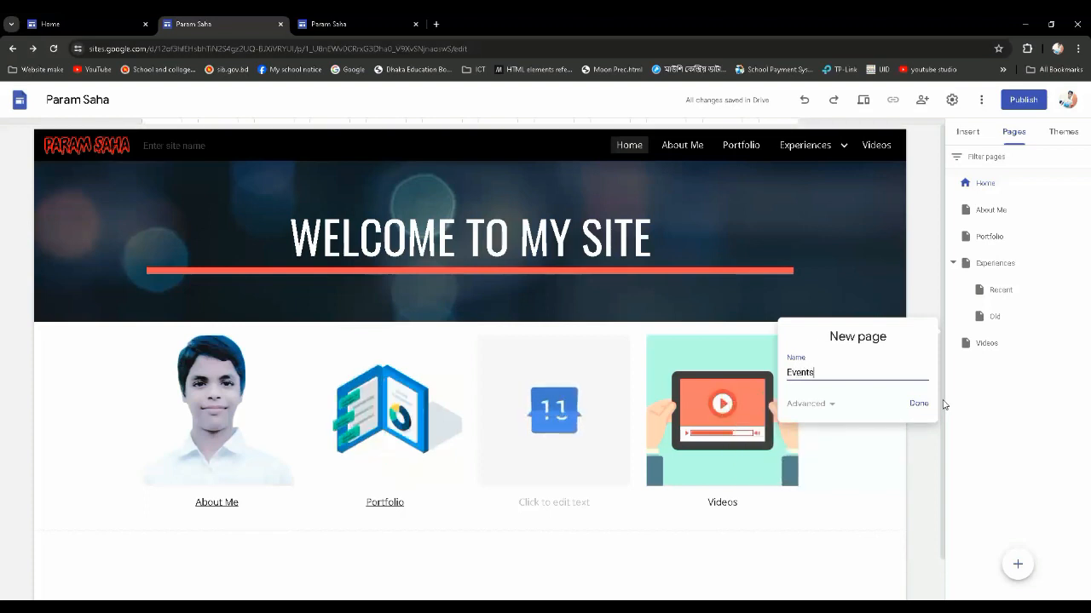
left_click(926, 412)
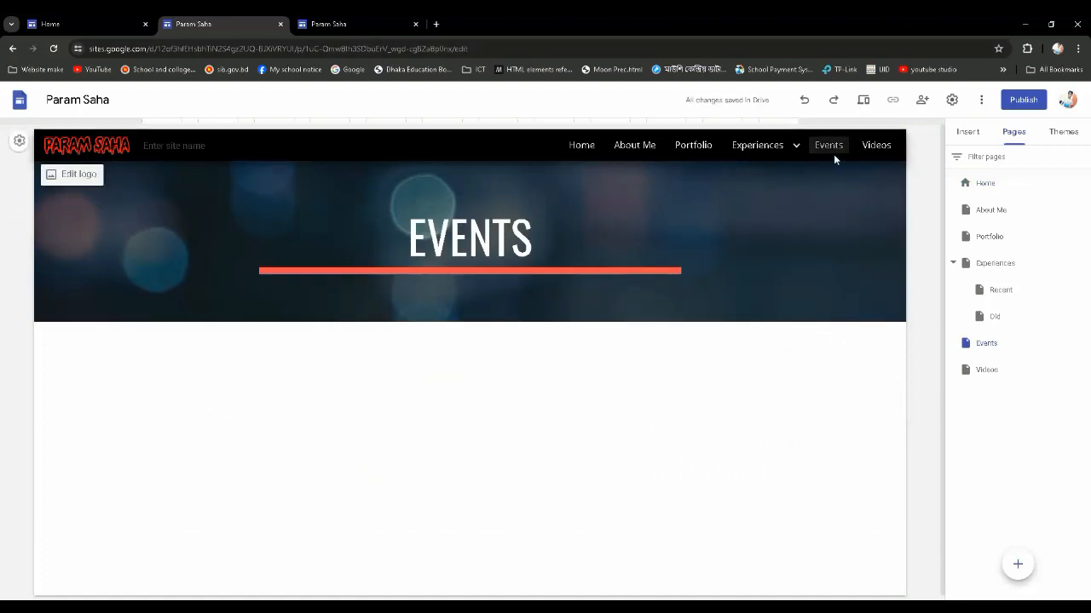
Return to the Home page and caption the third image with linked text "Events" pointing to the Events page
left_click(586, 150)
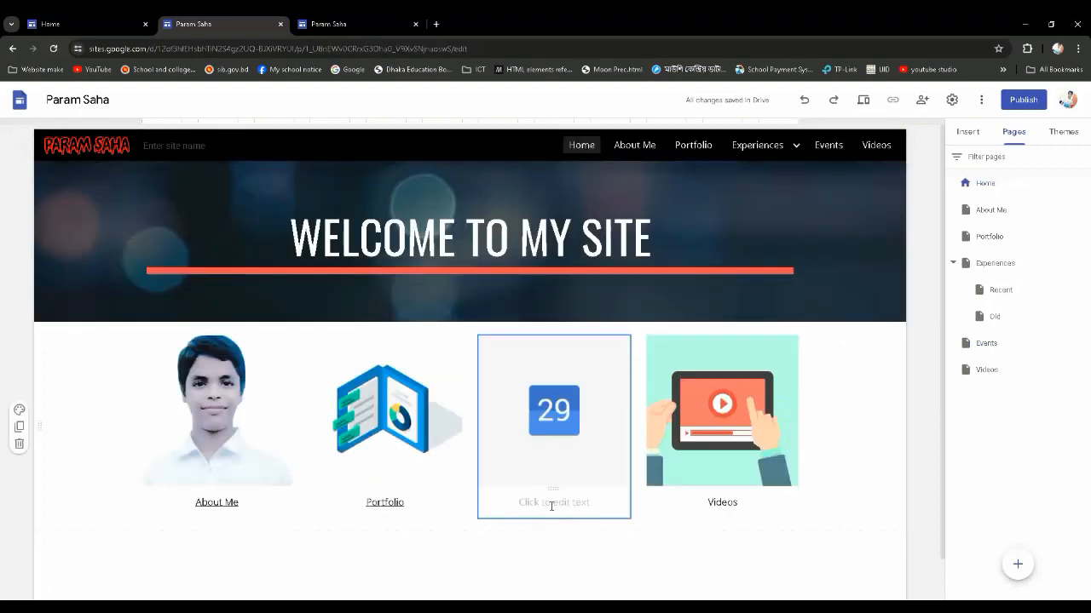
left_click(561, 503)
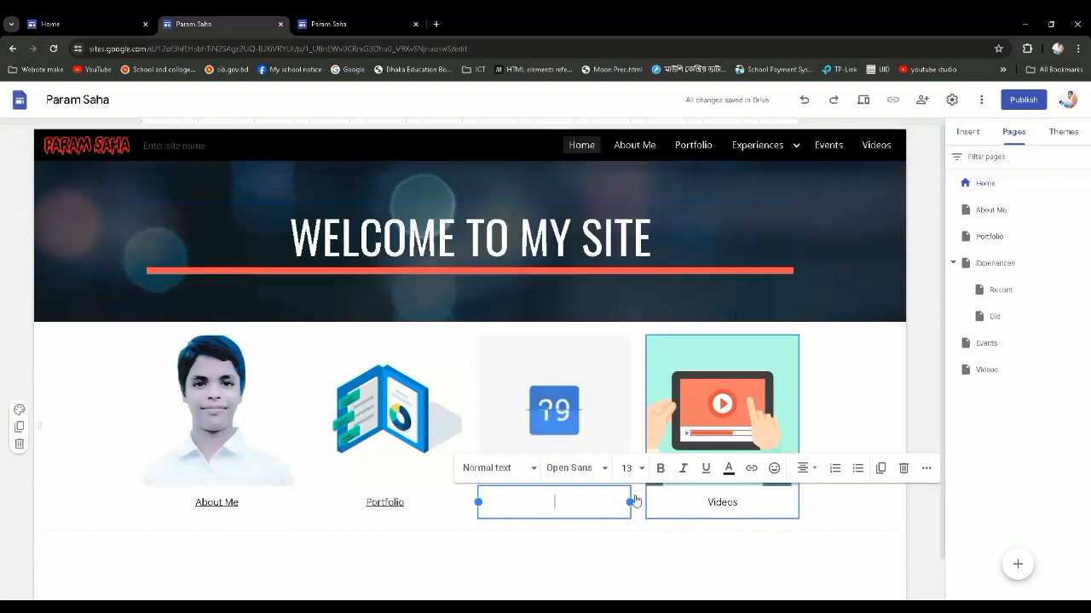
left_click(752, 469)
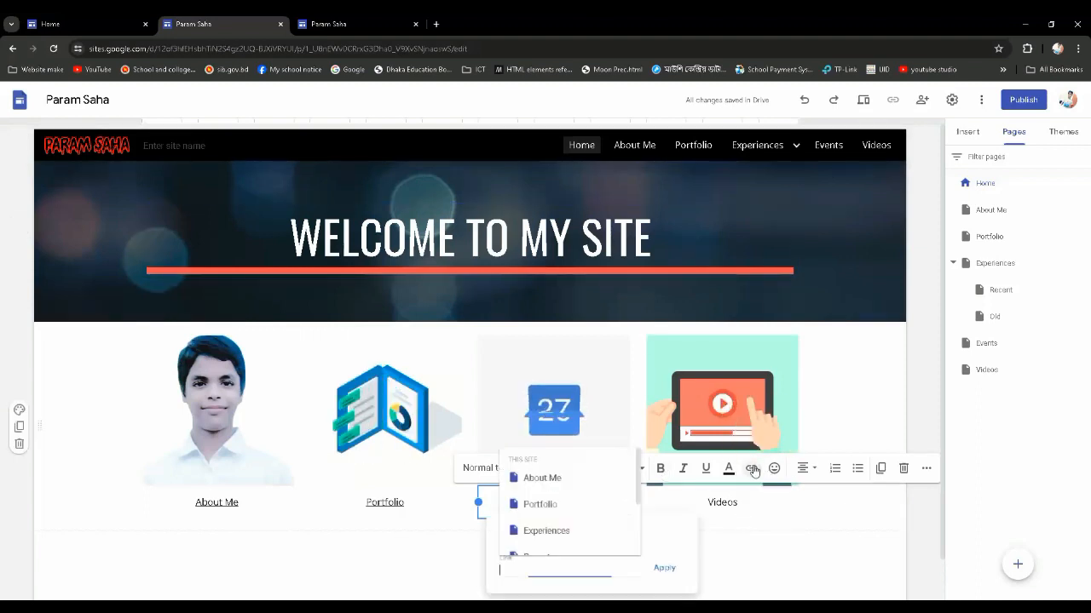
scroll(550, 537, "down", 3)
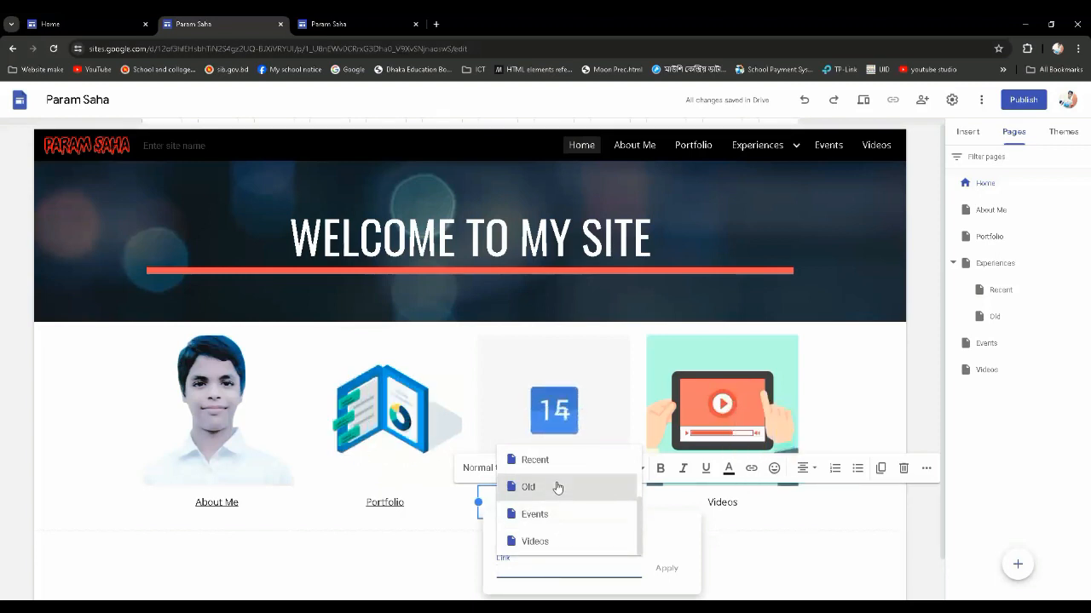
scroll(555, 490, "up", 3)
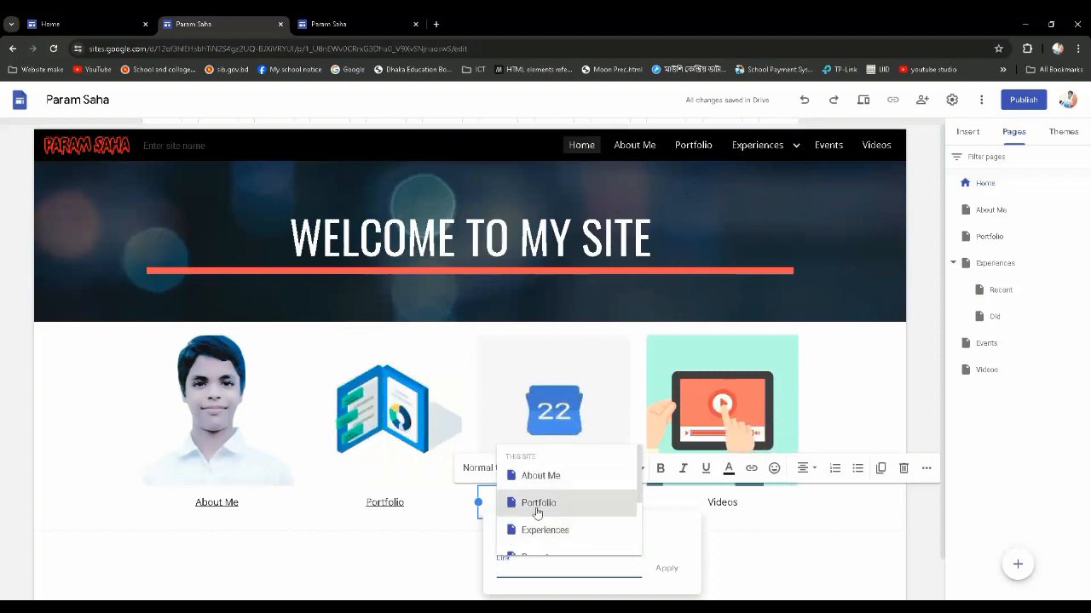
scroll(525, 523, "down", 3)
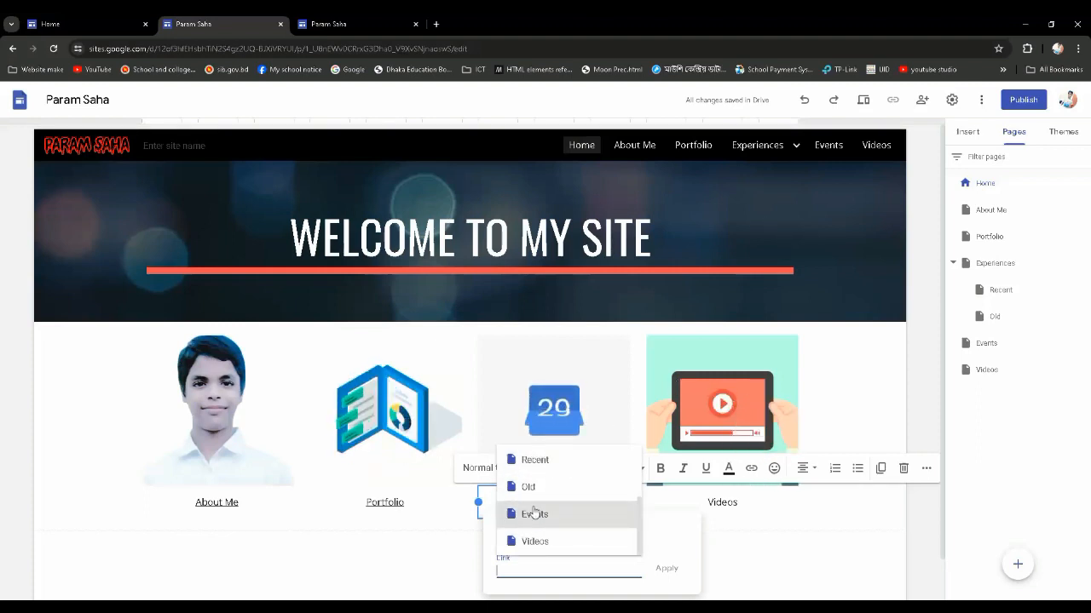
left_click(550, 517)
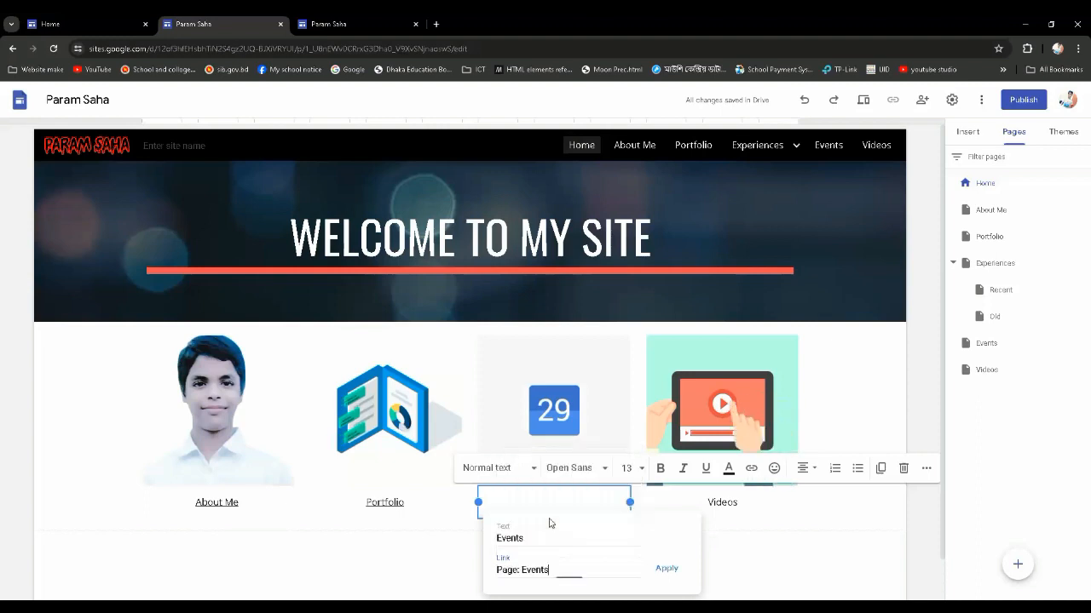
left_click(670, 571)
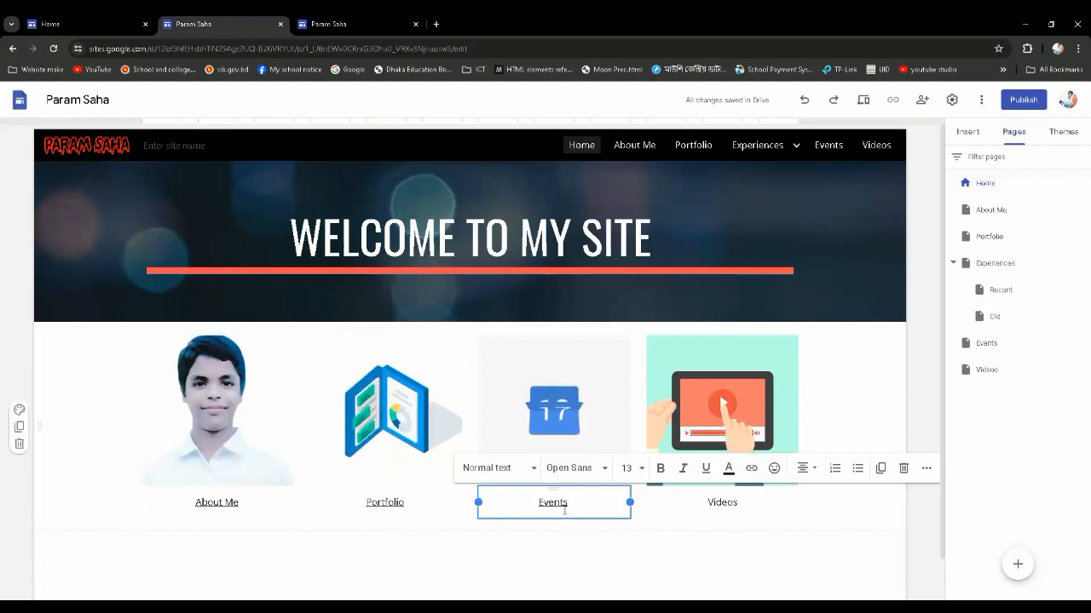
Replace the fourth image's plain caption with linked text "Videos" pointing to the site's Videos page
left_click(748, 504)
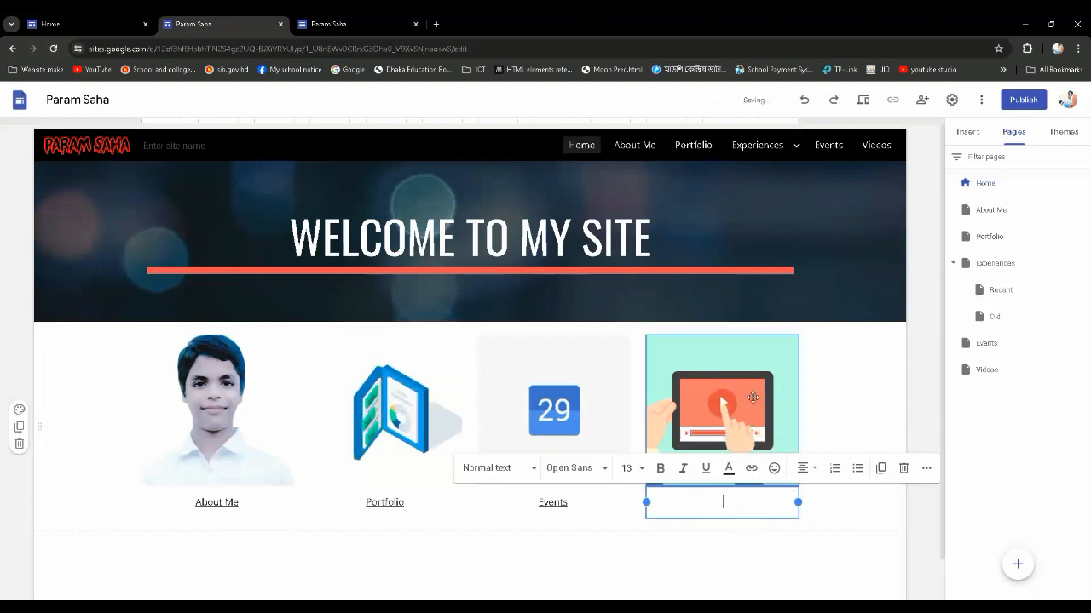
left_click(752, 470)
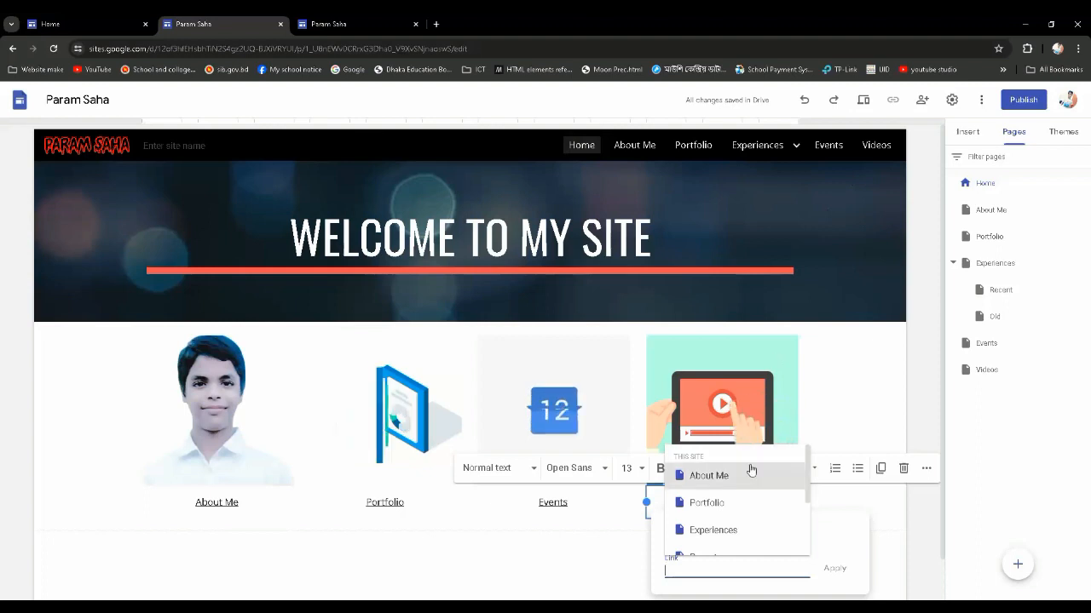
scroll(710, 515, "down", 3)
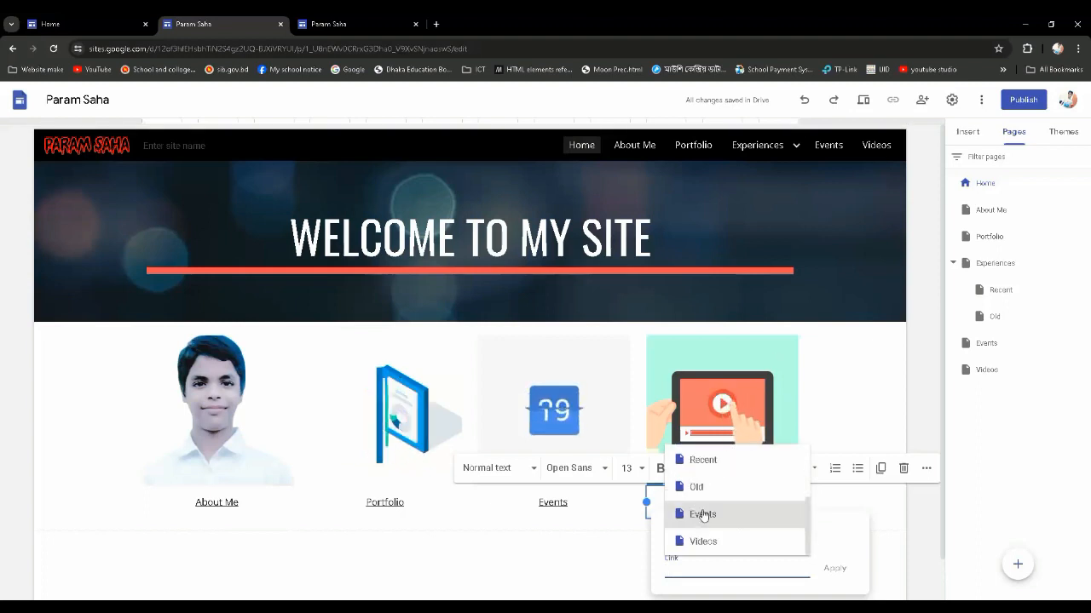
left_click(712, 541)
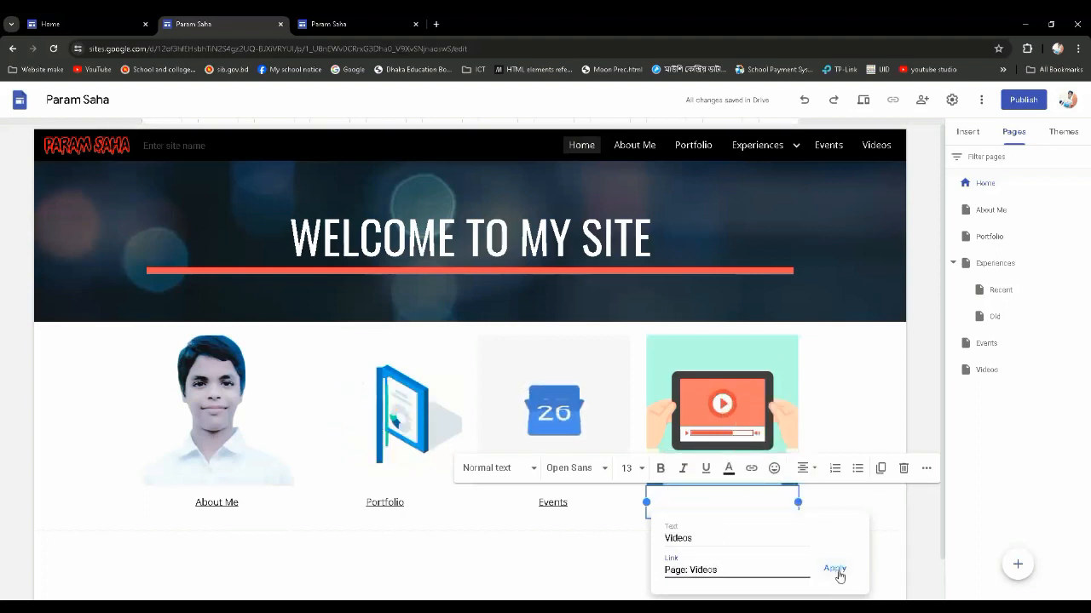
left_click(835, 569)
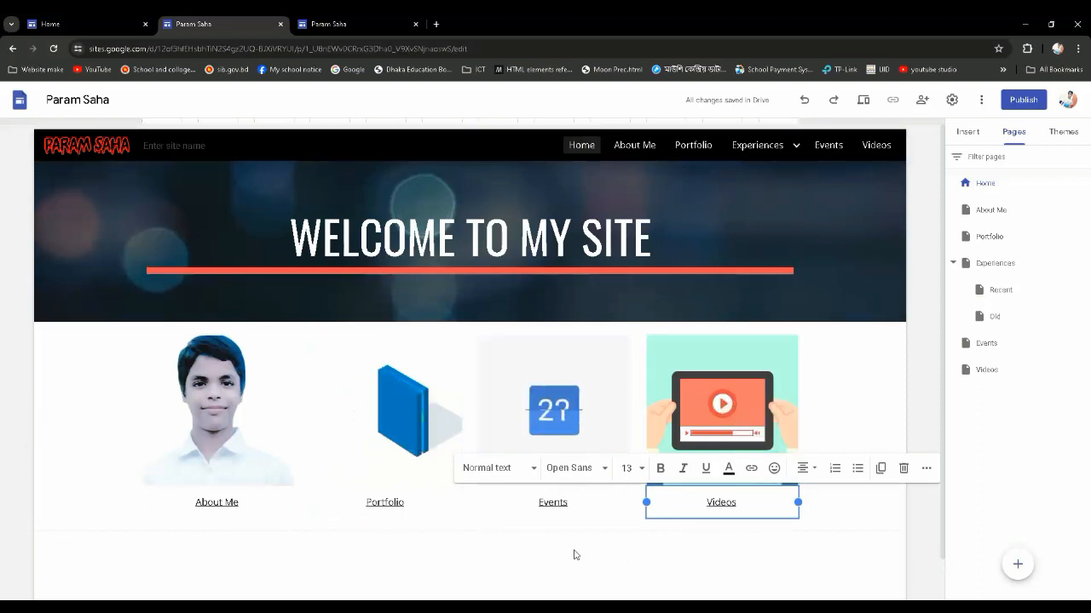
left_click(639, 561)
Make the About Me image taller by extending its lower edge while keeping its column width
scroll(247, 455, "down", 1)
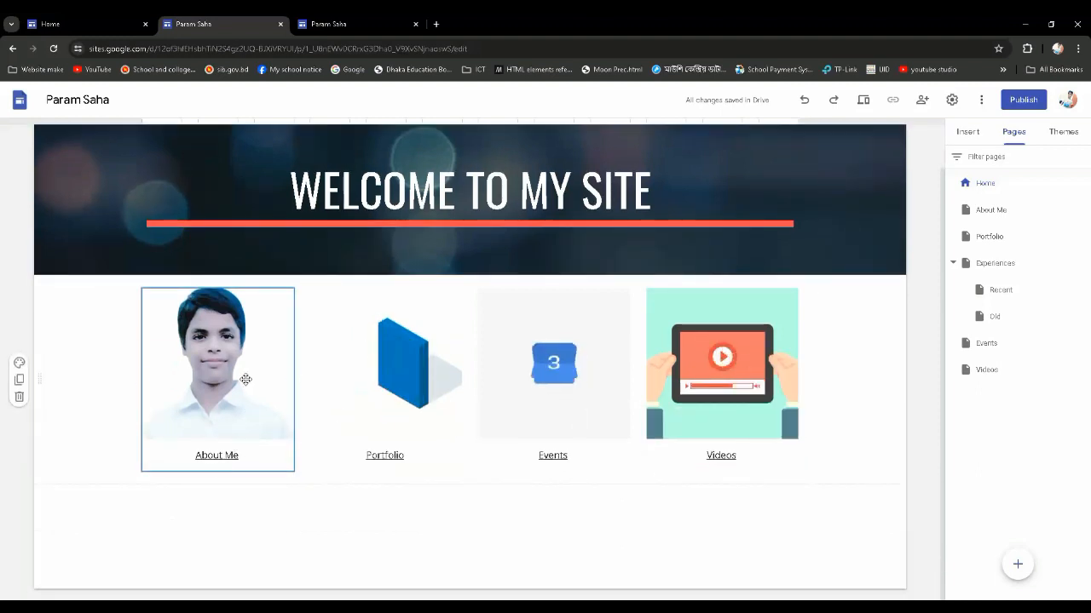
left_click(246, 379)
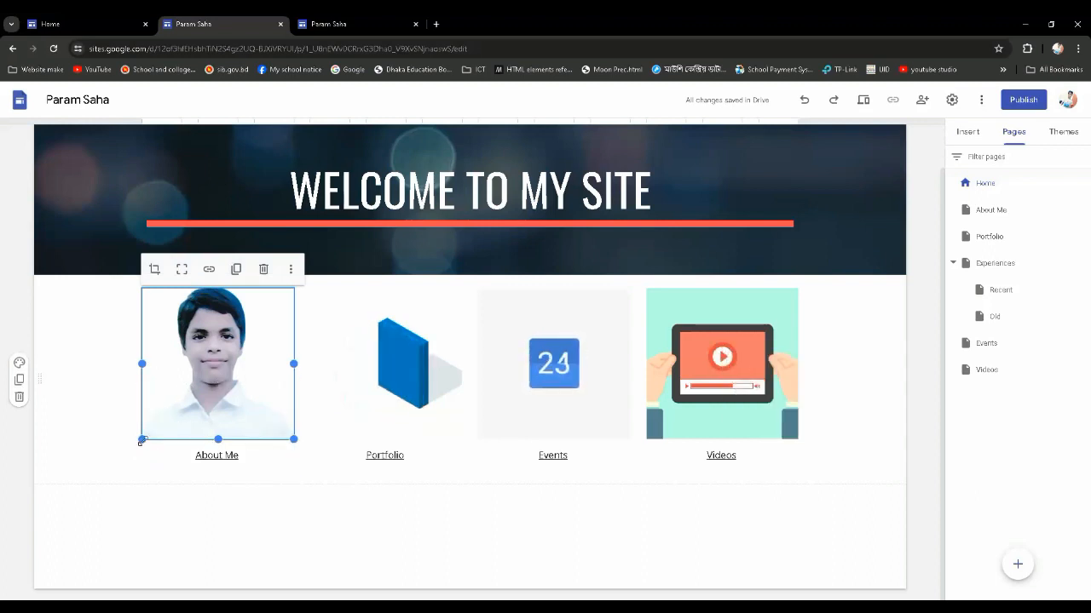
left_click_drag(142, 441, 115, 479)
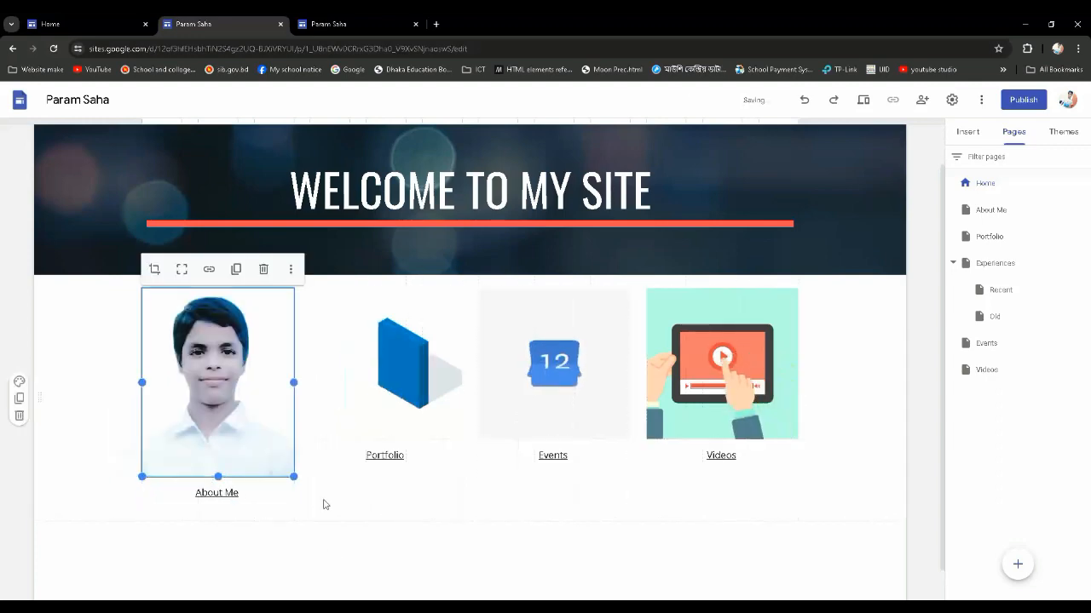
Extend the Portfolio image block downward so its caption lines up with the About Me caption
left_click(391, 423)
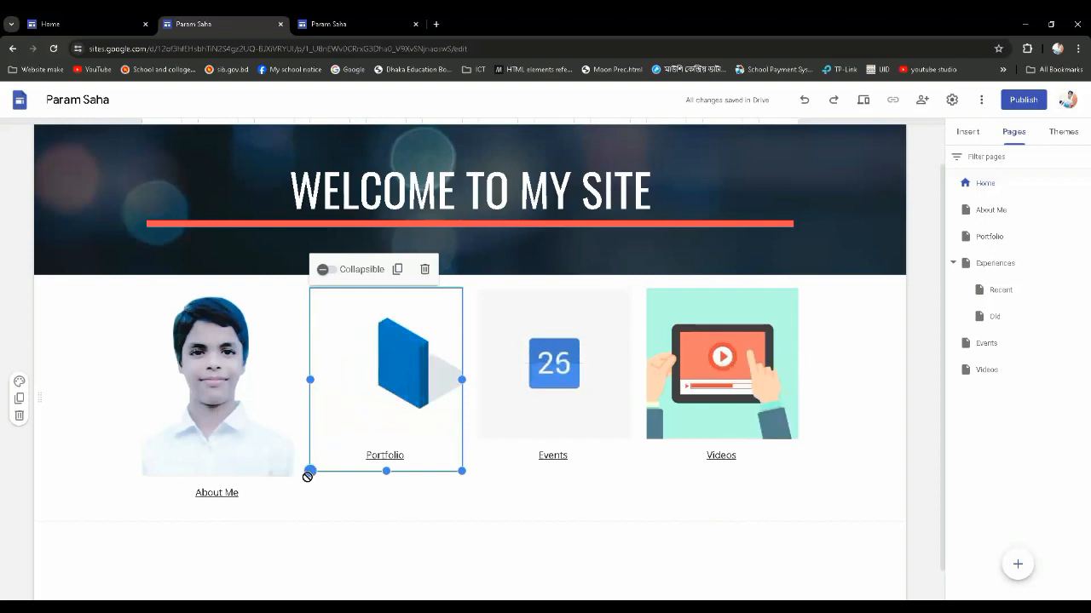
left_click_drag(307, 477, 288, 508)
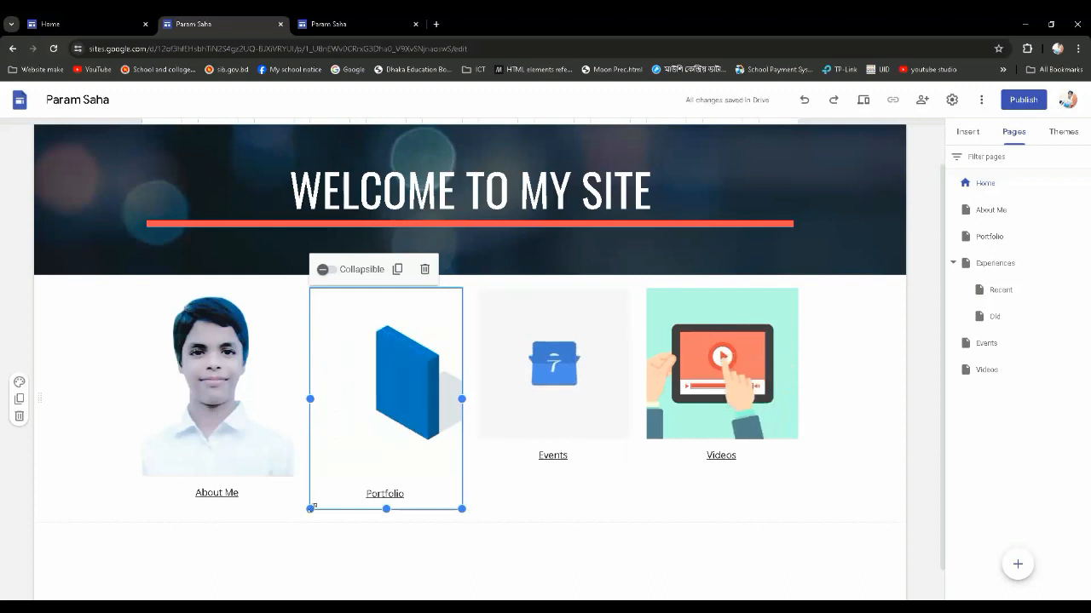
left_click_drag(314, 507, 309, 508)
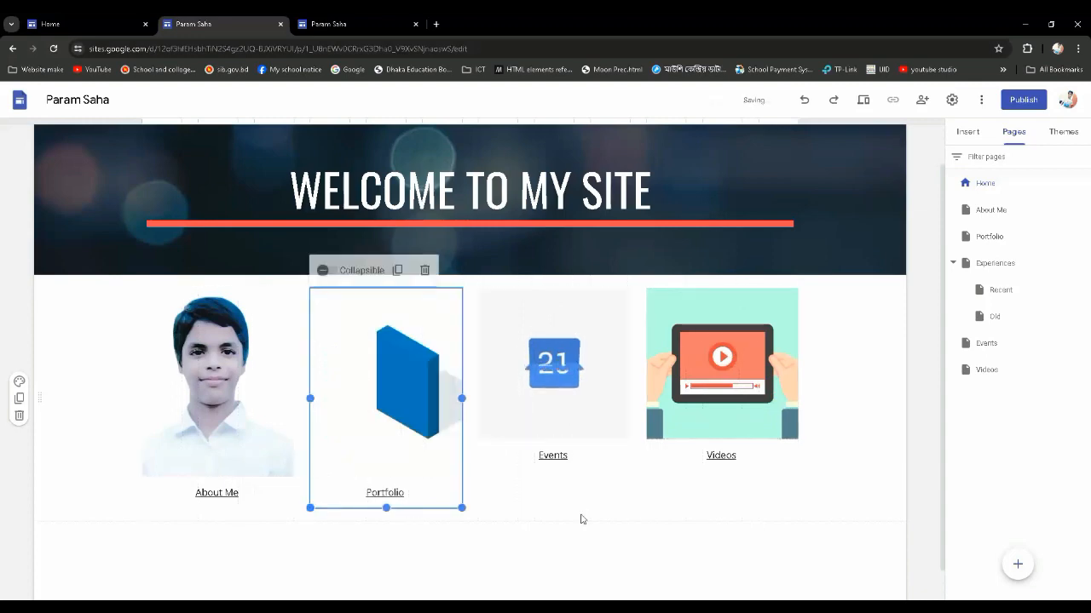
Extend the Events image block downward so it roughly matches the height of the About Me and Portfolio blocks
left_click(515, 438)
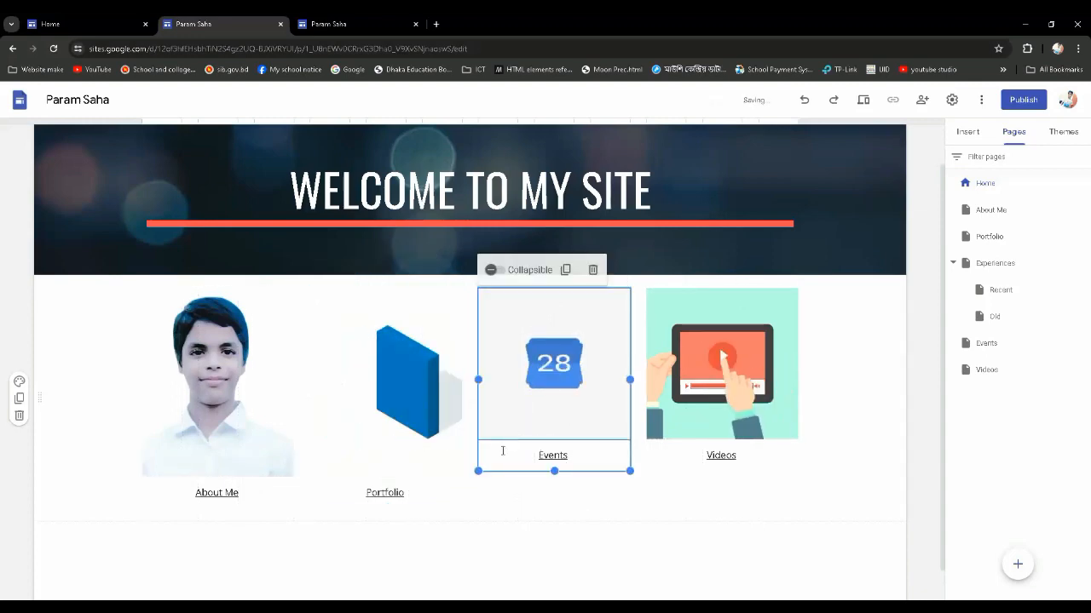
left_click_drag(478, 472, 459, 509)
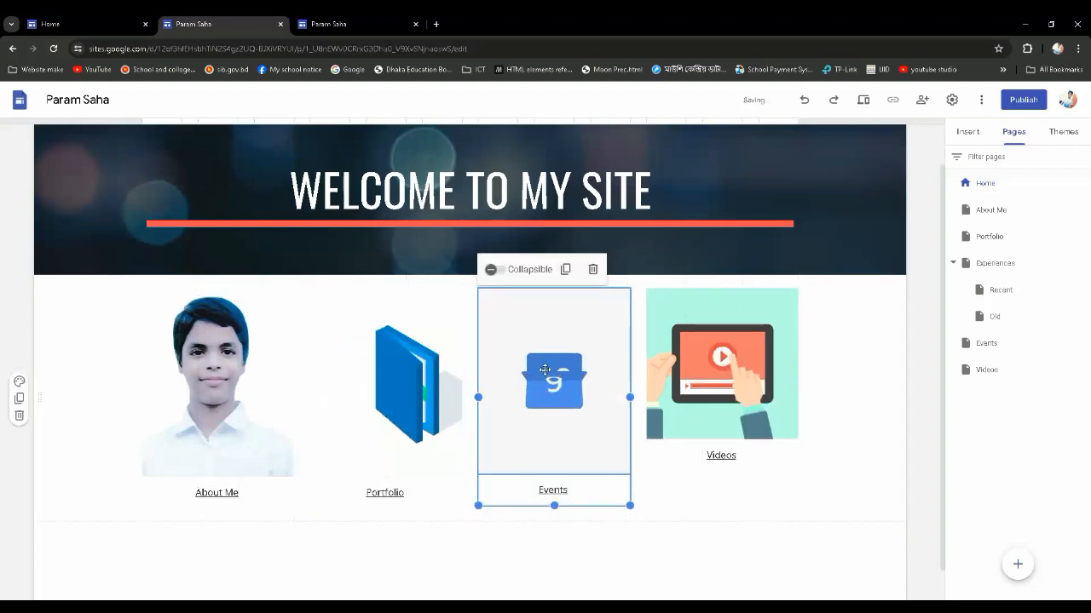
left_click_drag(538, 379, 543, 407)
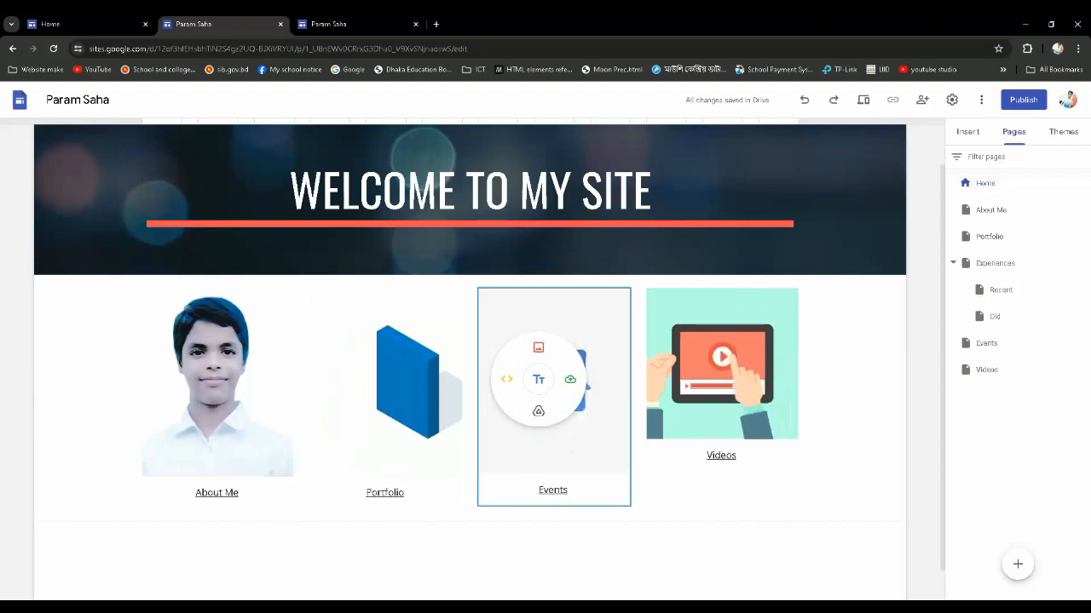
Zoom in slightly on the Events calendar picture within its crop frame and apply the change
left_click(559, 383)
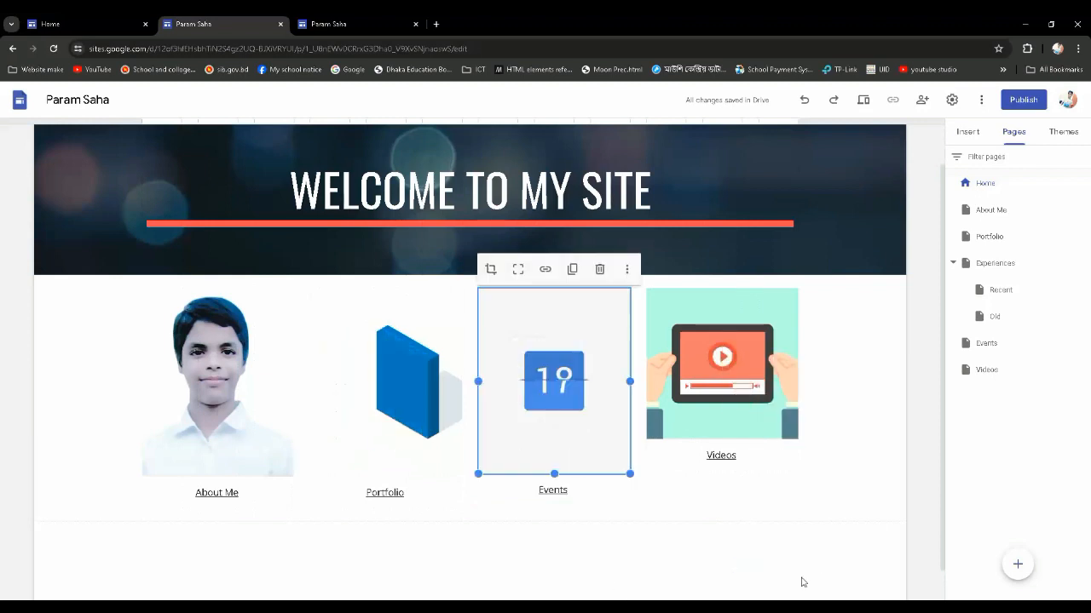
double_click(558, 375)
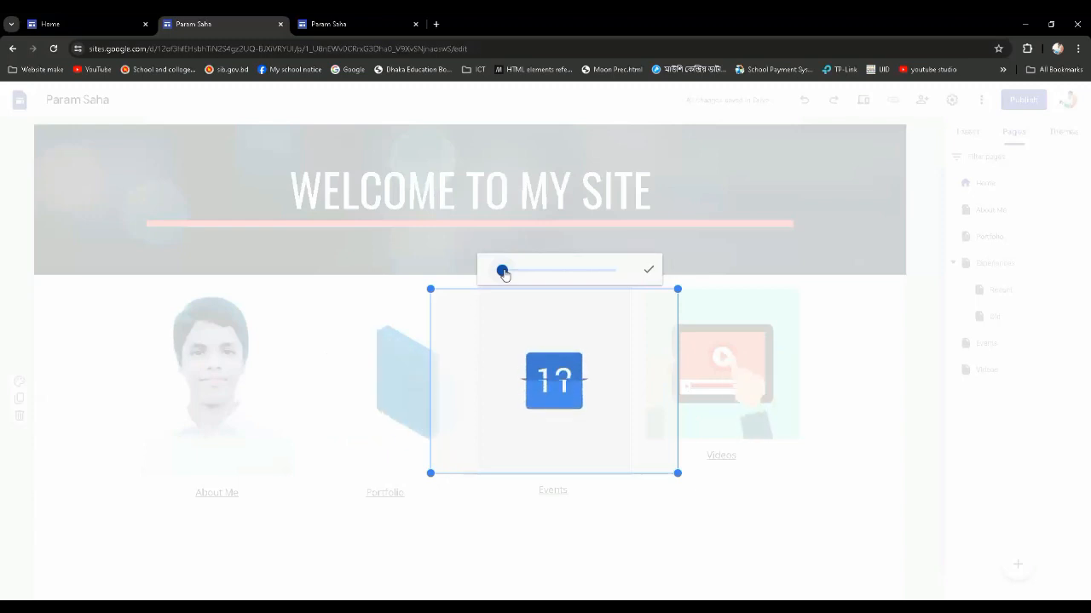
left_click_drag(504, 273, 509, 278)
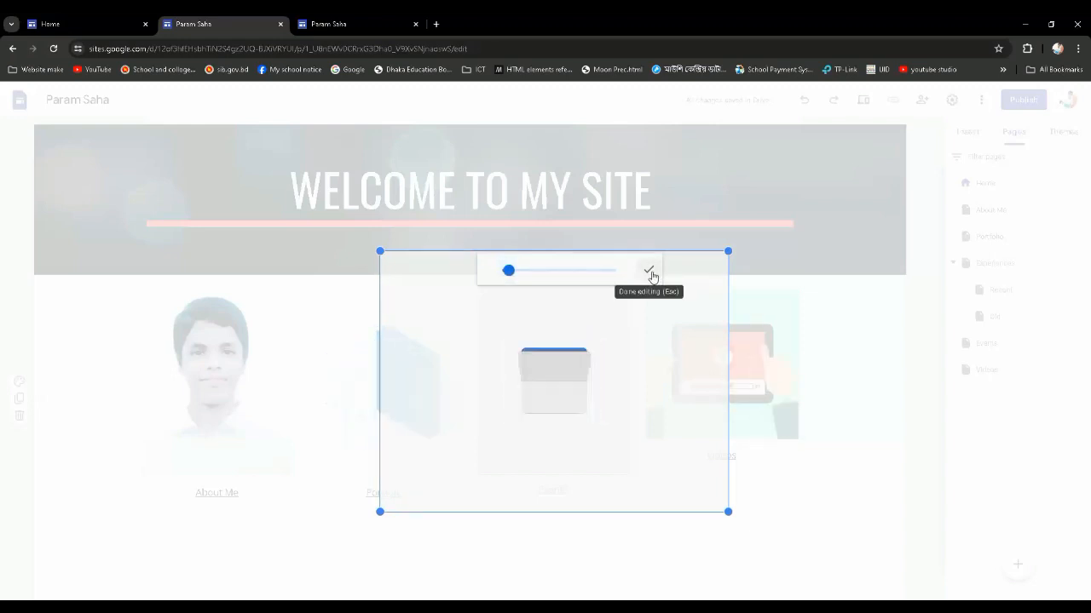
left_click(646, 271)
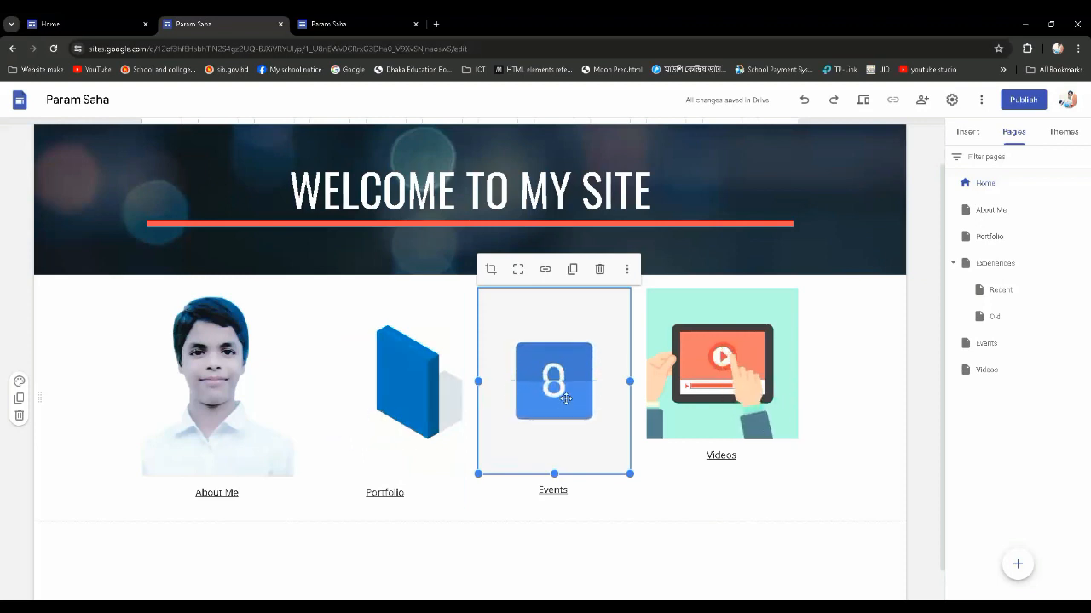
Zoom in slightly on the Videos picture within its frame and extend it downward to line up its caption with the others
left_click(715, 389)
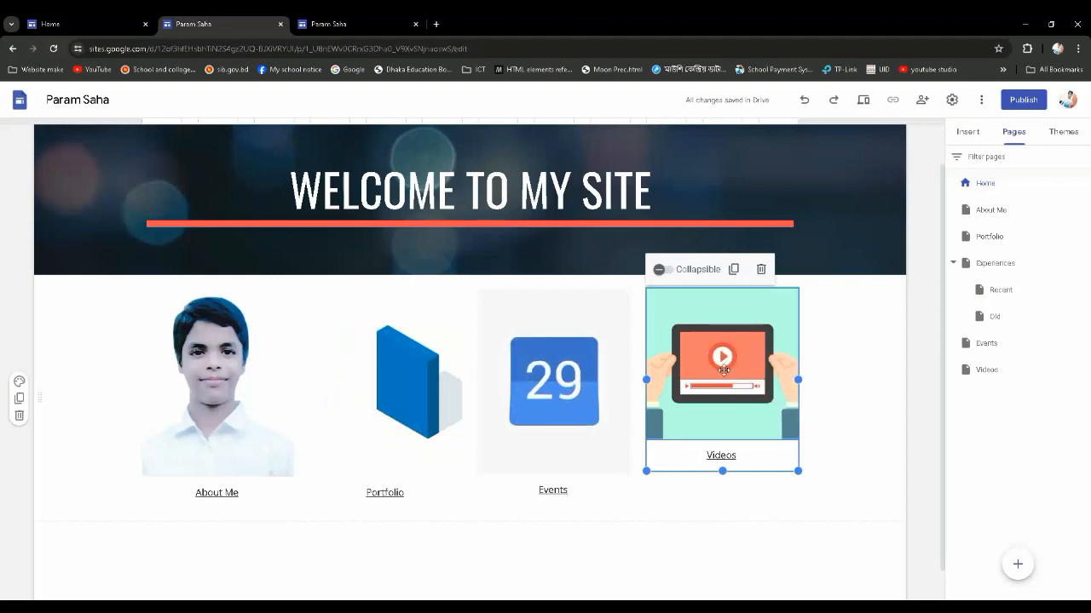
double_click(723, 368)
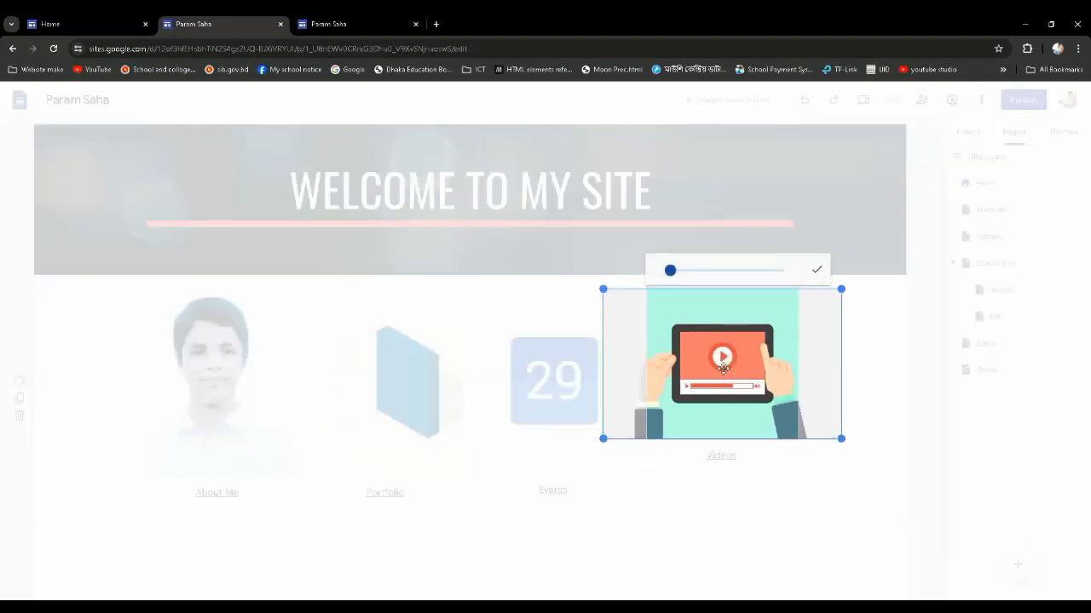
left_click_drag(672, 276, 673, 276)
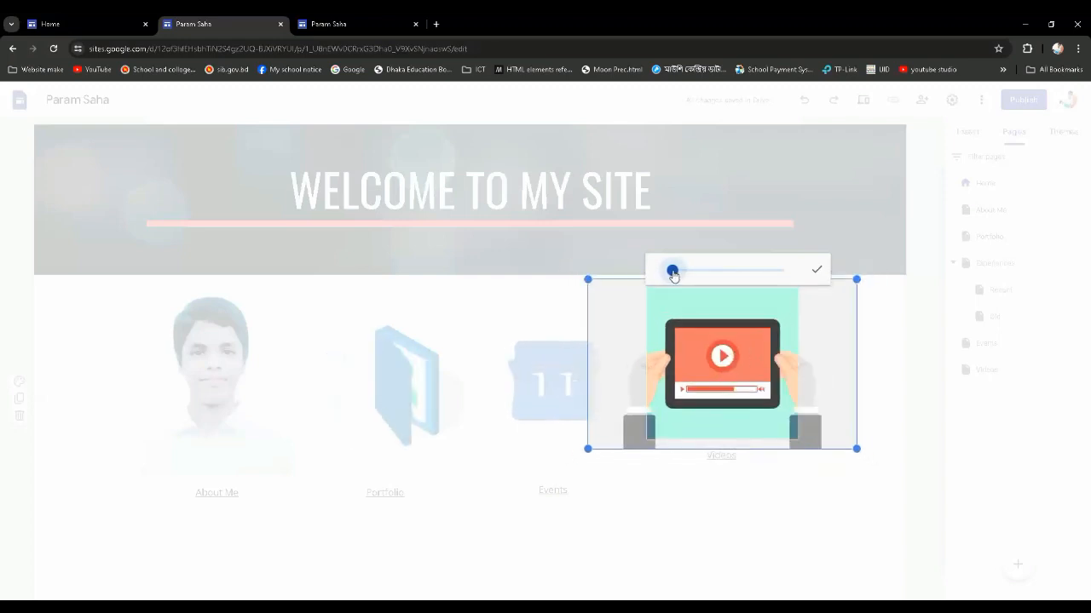
left_click(817, 275)
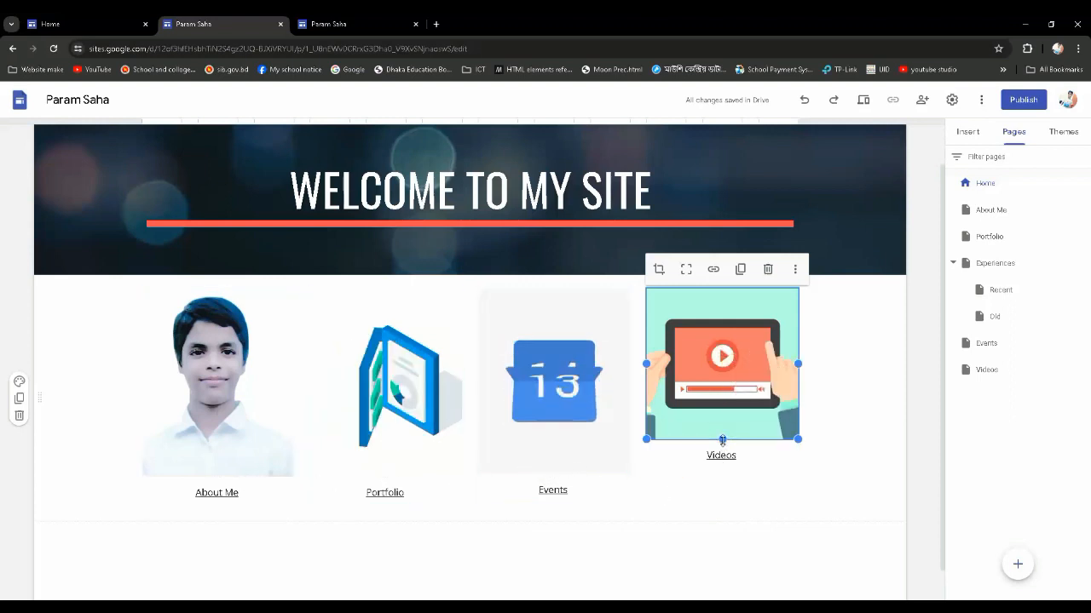
left_click_drag(721, 440, 719, 475)
left_click(870, 475)
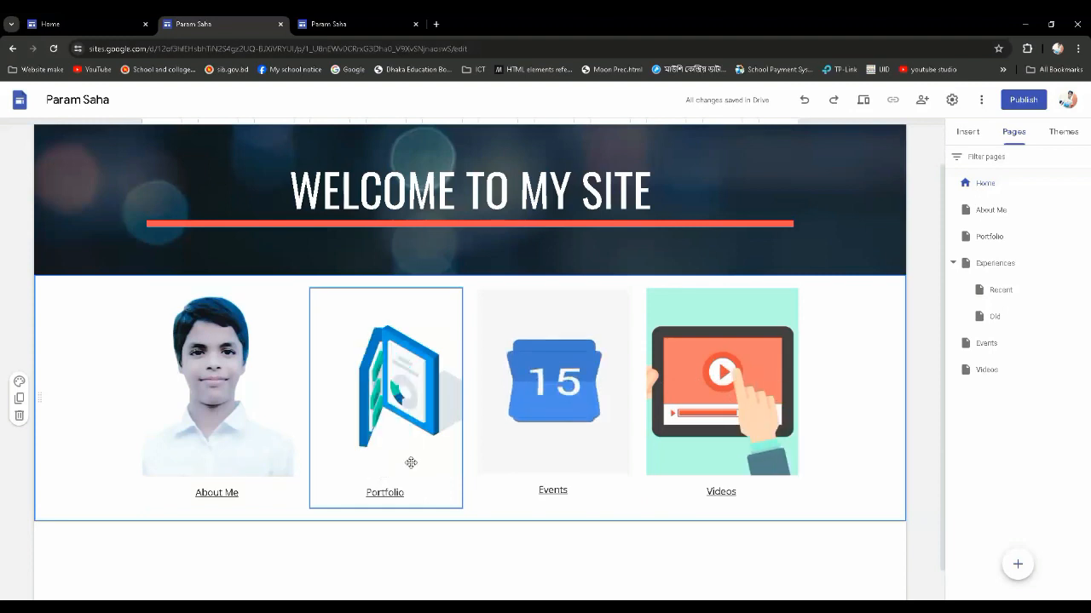
Check the Home page from the header to the image captions and look through the insertable content elements
scroll(571, 203, "up", 1)
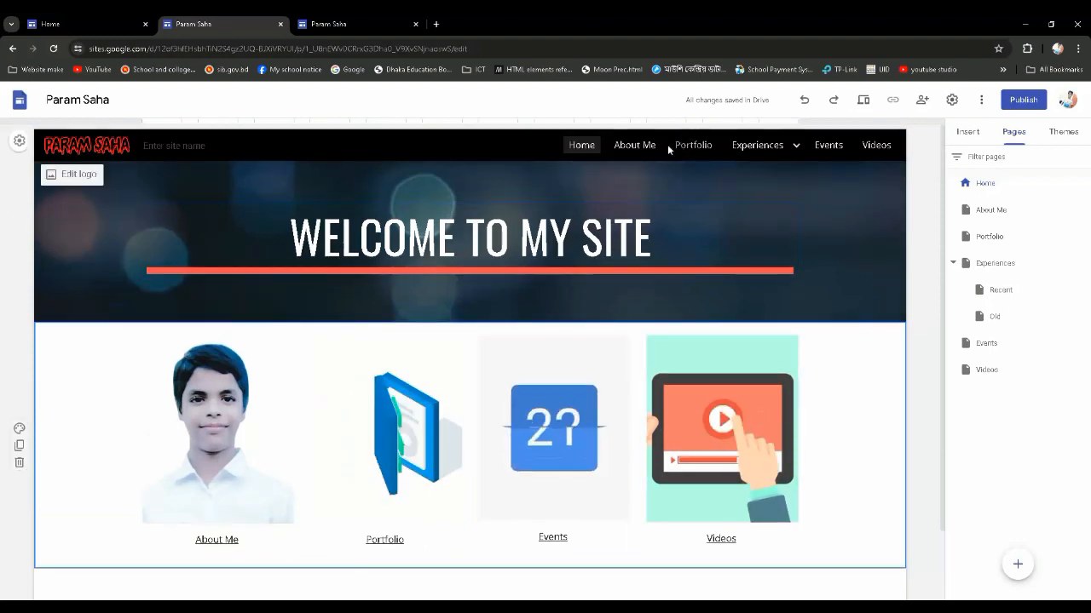
scroll(450, 316, "down", 1)
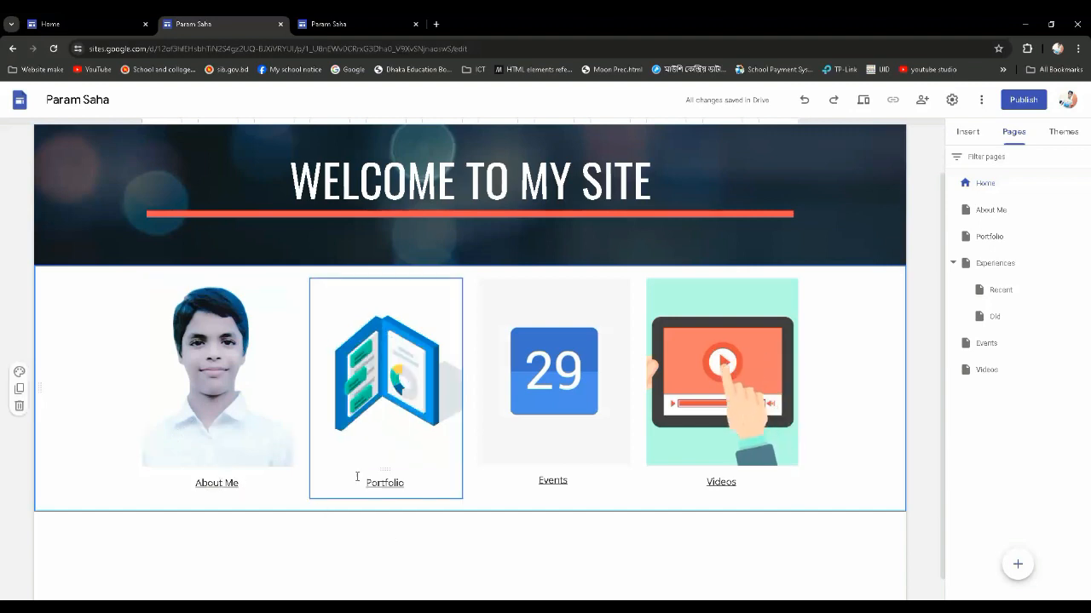
scroll(546, 292, "up", 1)
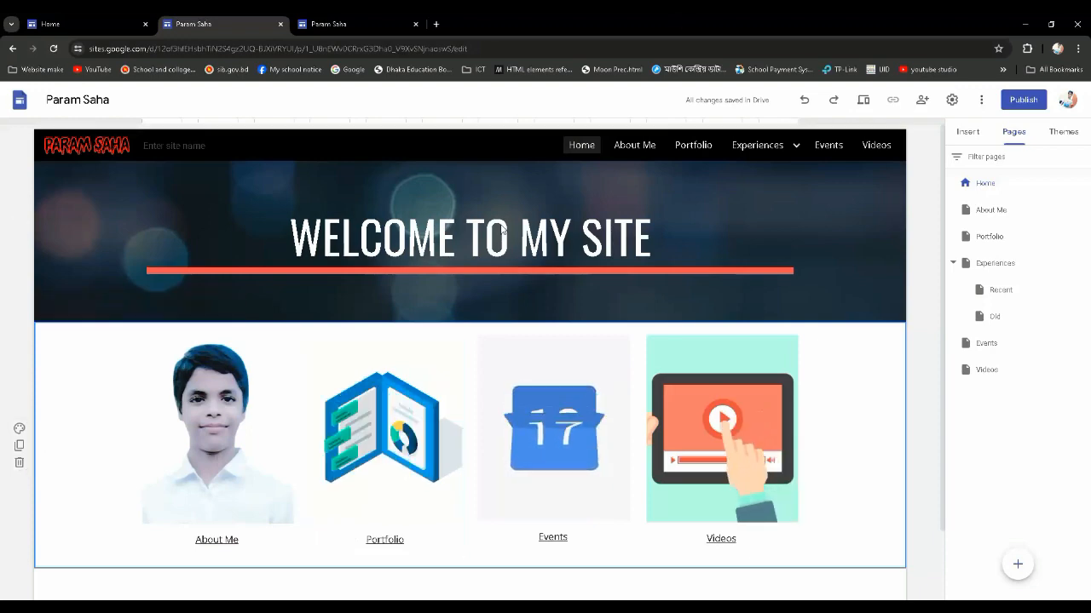
scroll(534, 503, "down", 1)
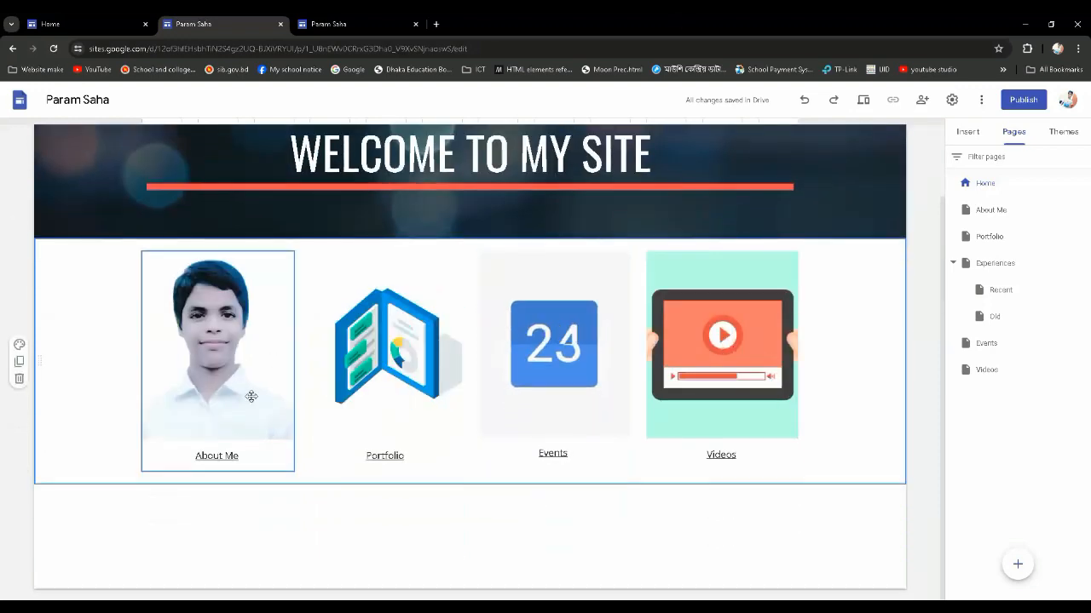
scroll(367, 477, "up", 1)
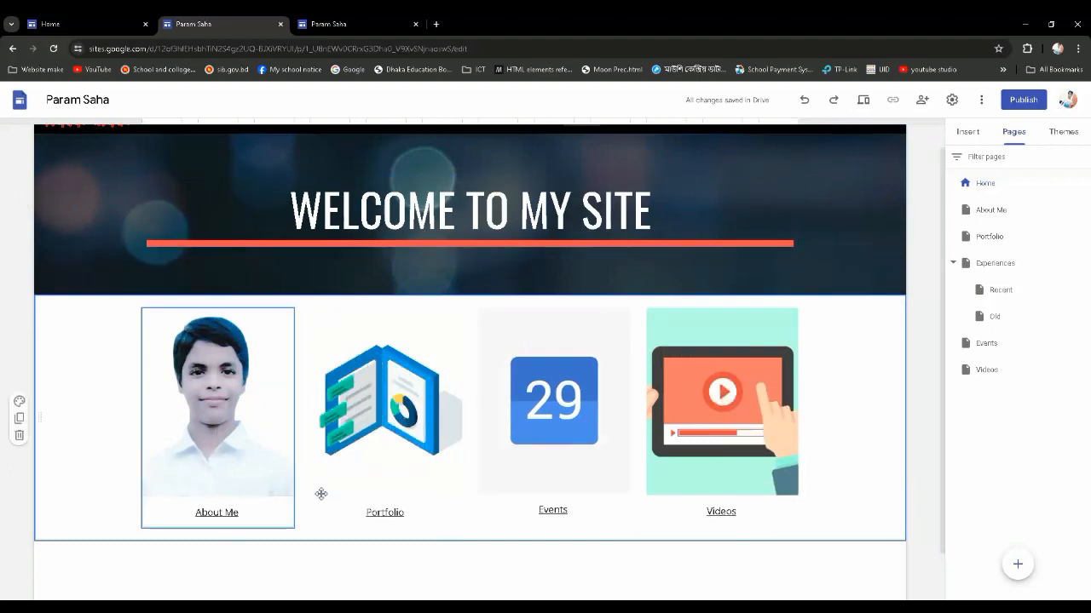
scroll(505, 519, "down", 1)
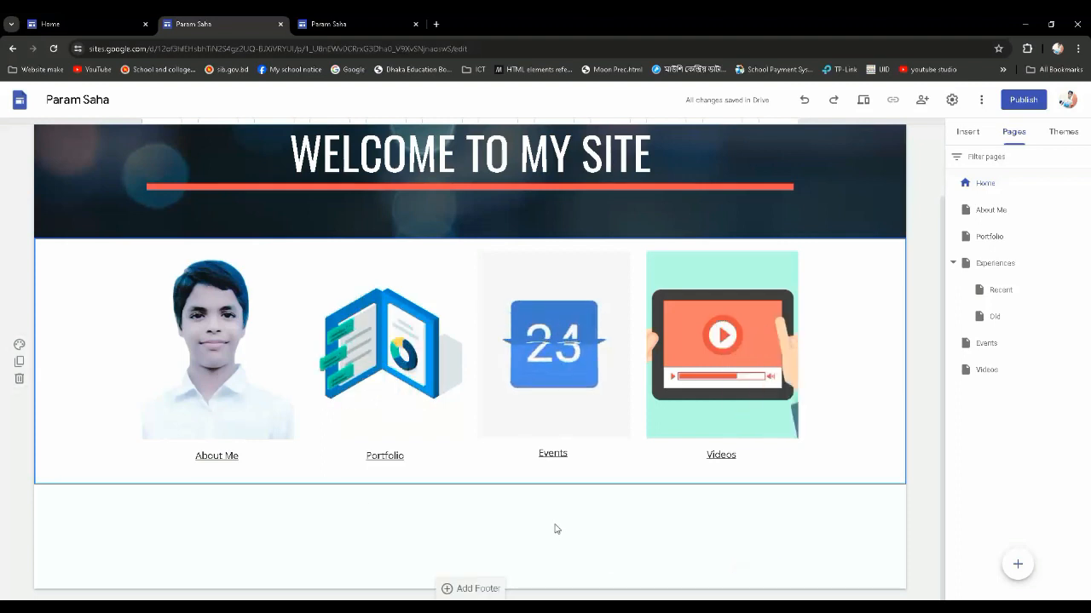
left_click(967, 133)
scroll(1056, 503, "down", 2)
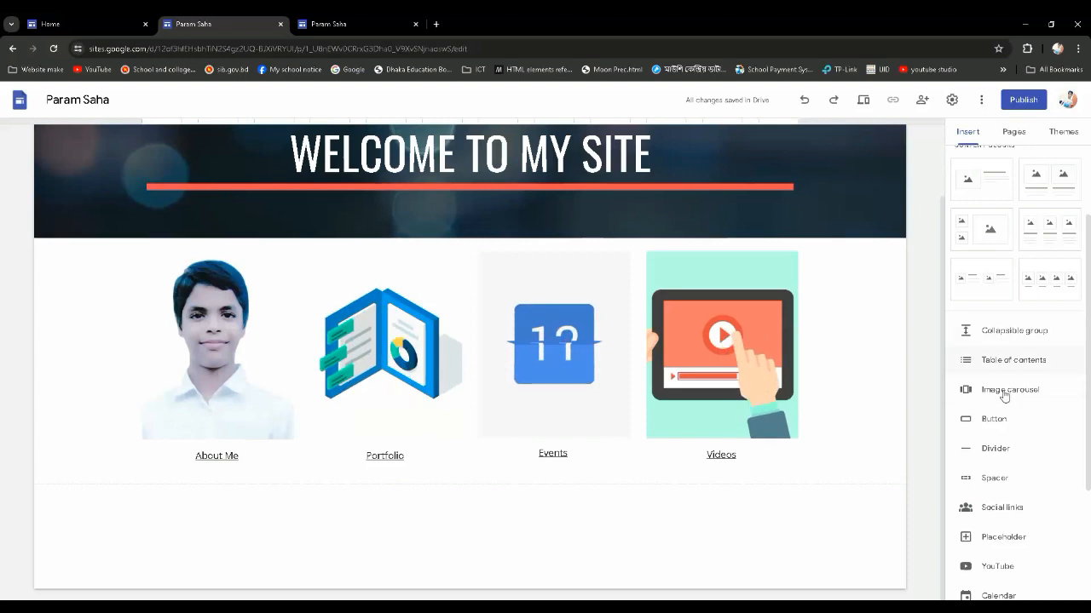
scroll(1023, 409, "down", 1)
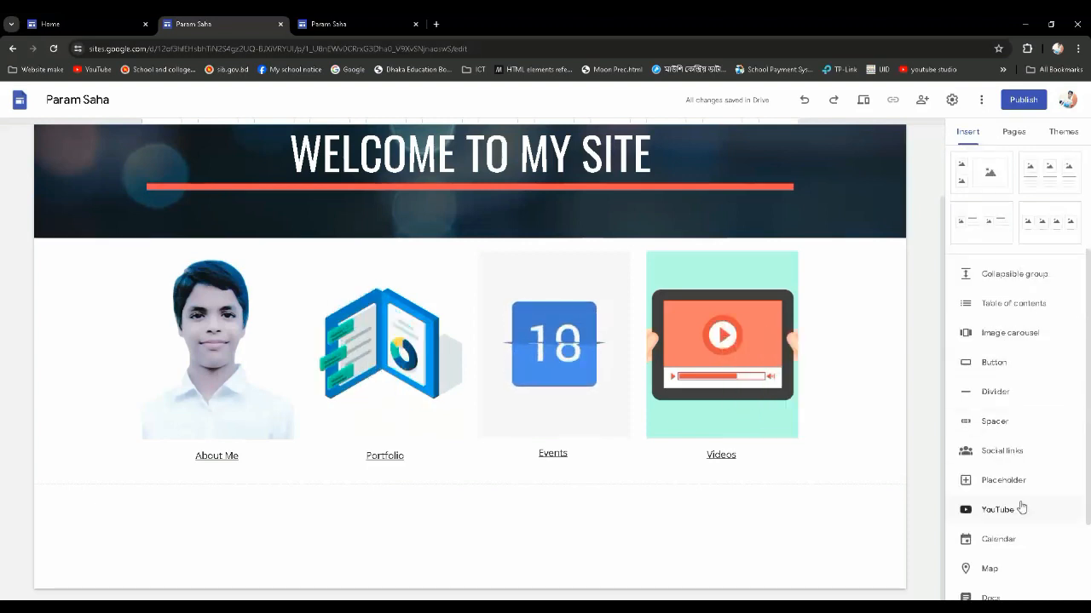
scroll(1001, 554, "down", 1)
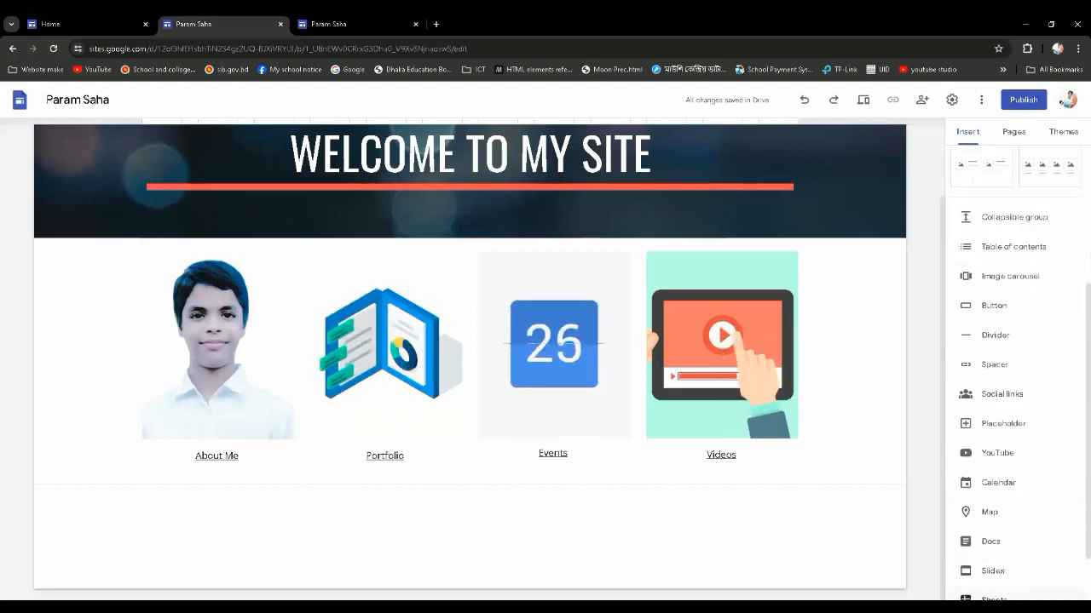
scroll(1019, 581, "down", 1)
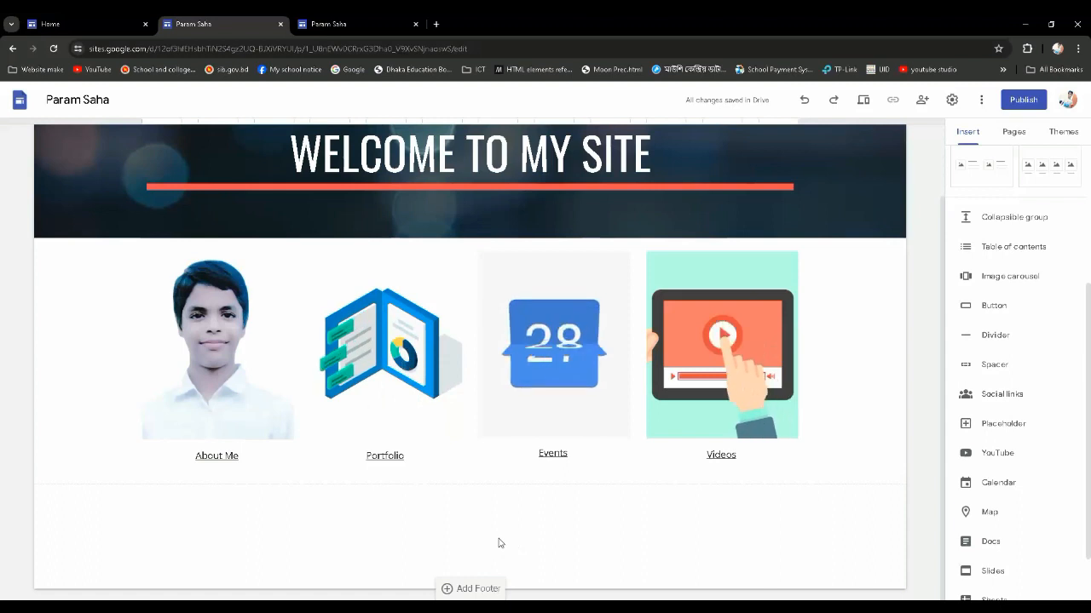
Add a text box below the row of images containing "Basic html & css videos"
double_click(553, 541)
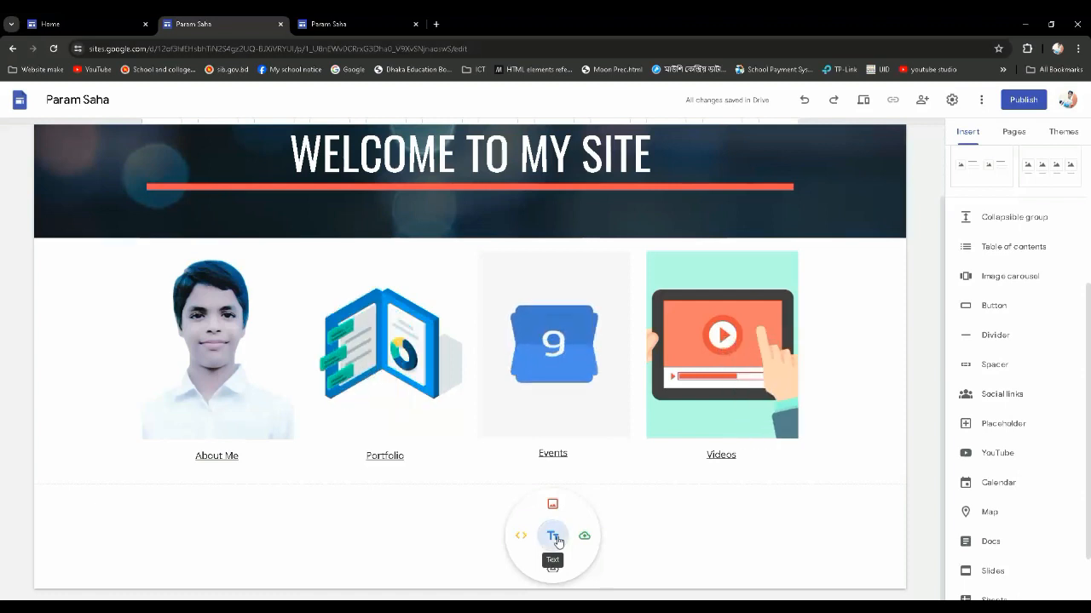
left_click(553, 537)
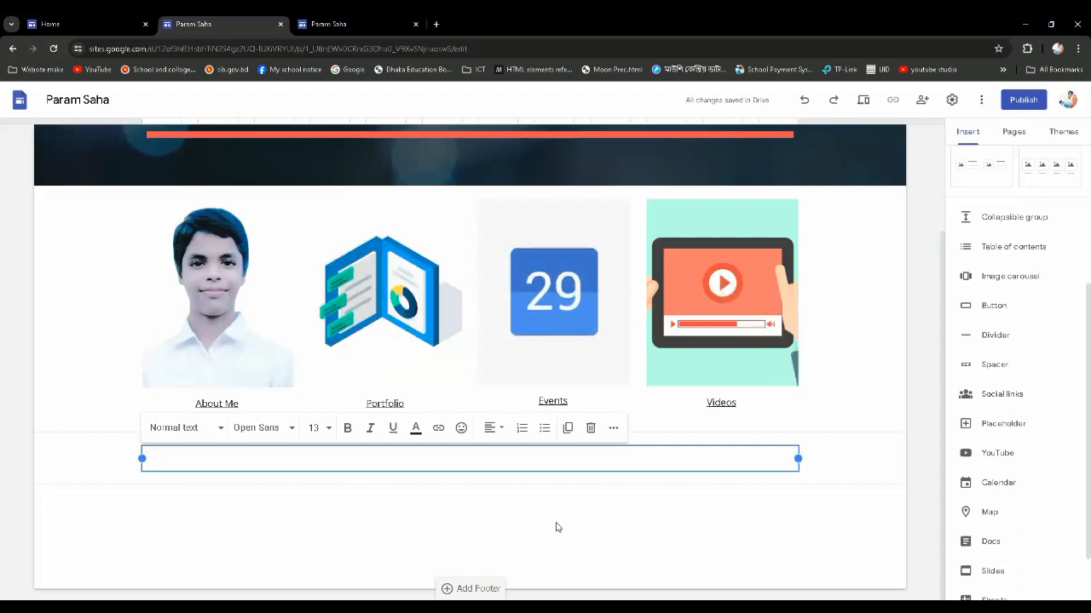
type("B")
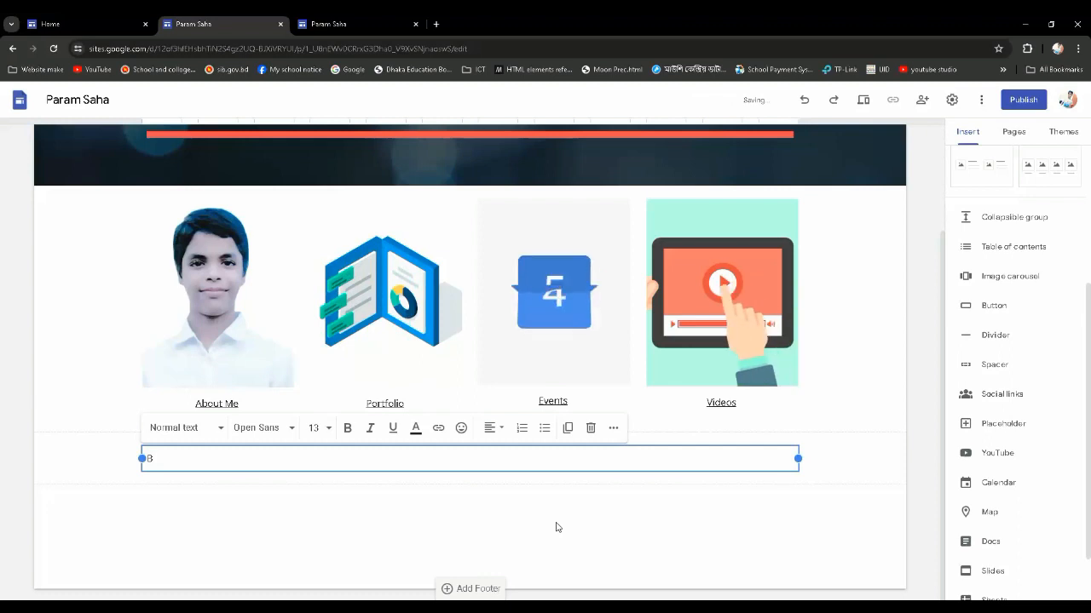
type("as")
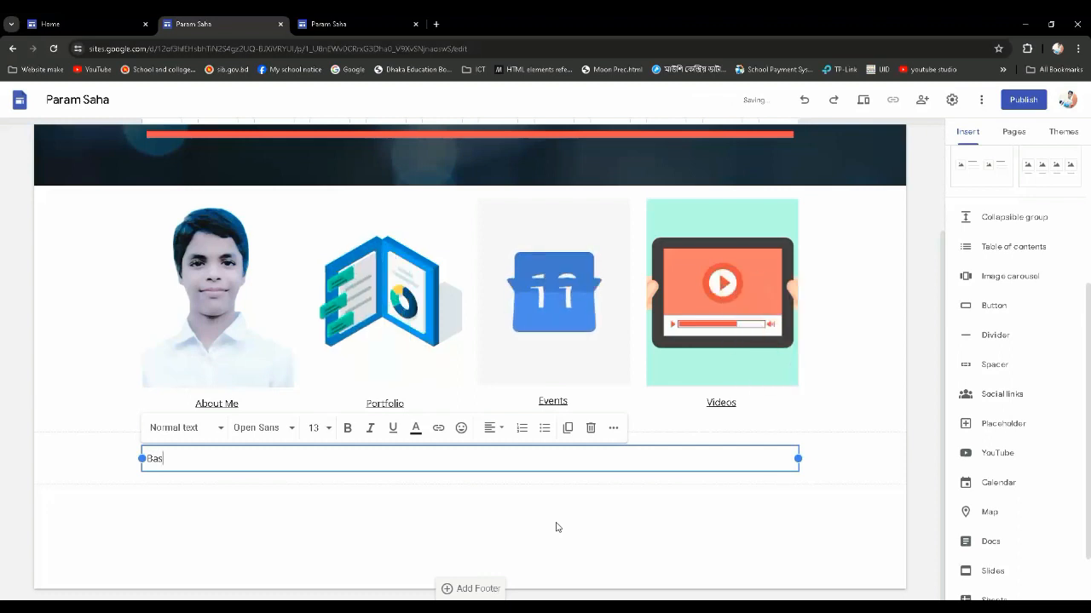
type("ic html")
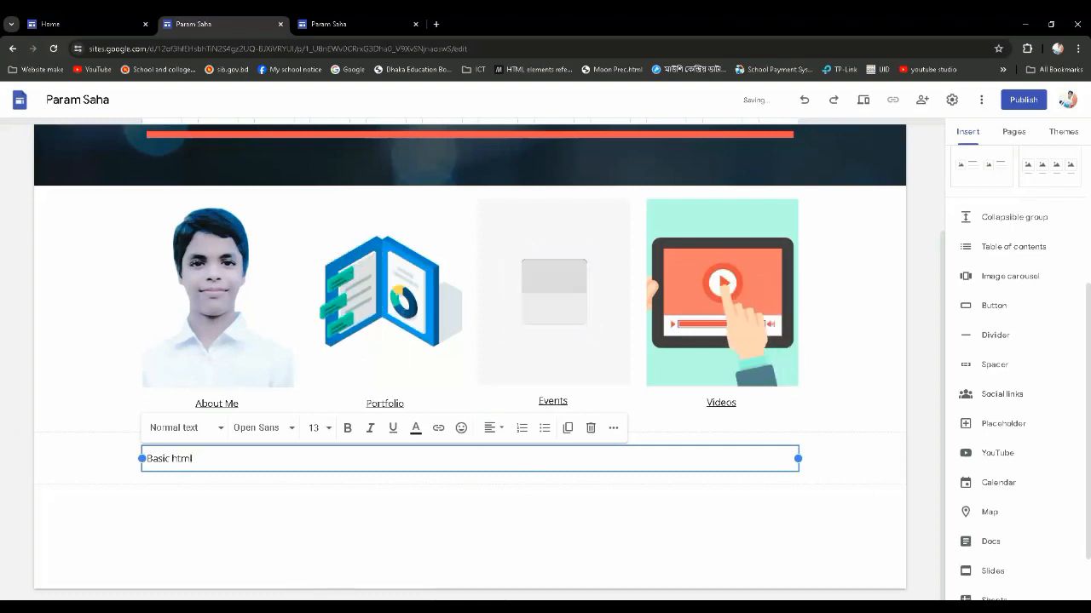
left_click(263, 588)
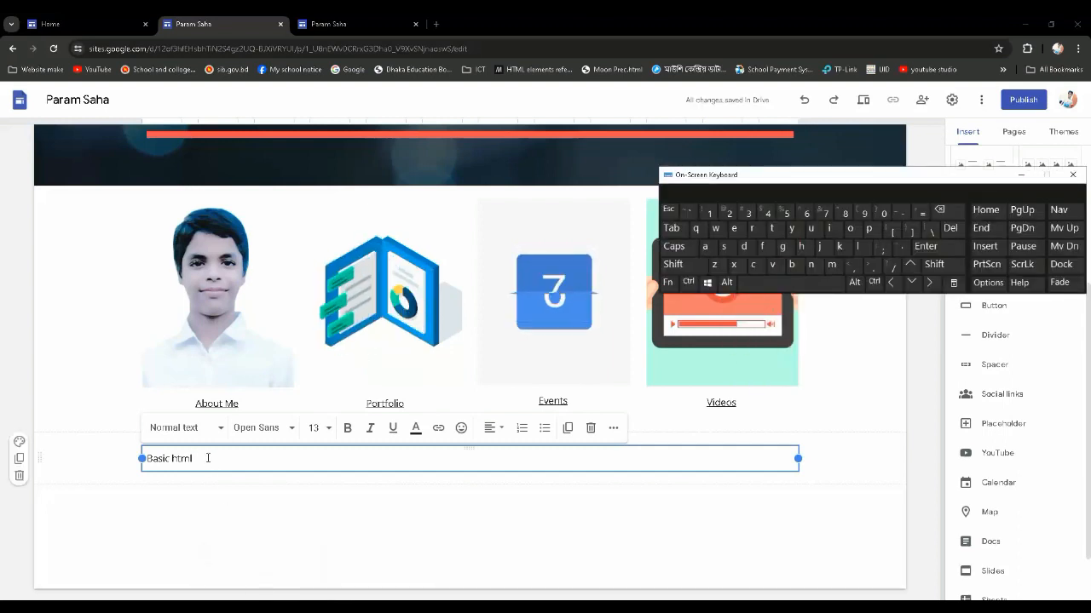
left_click(683, 270)
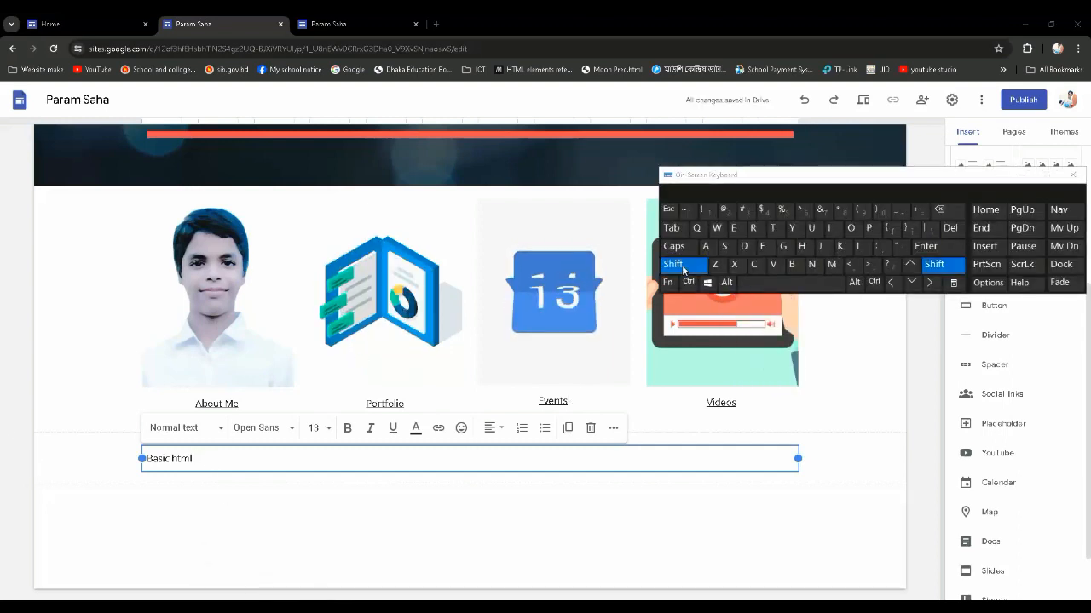
left_click(823, 212)
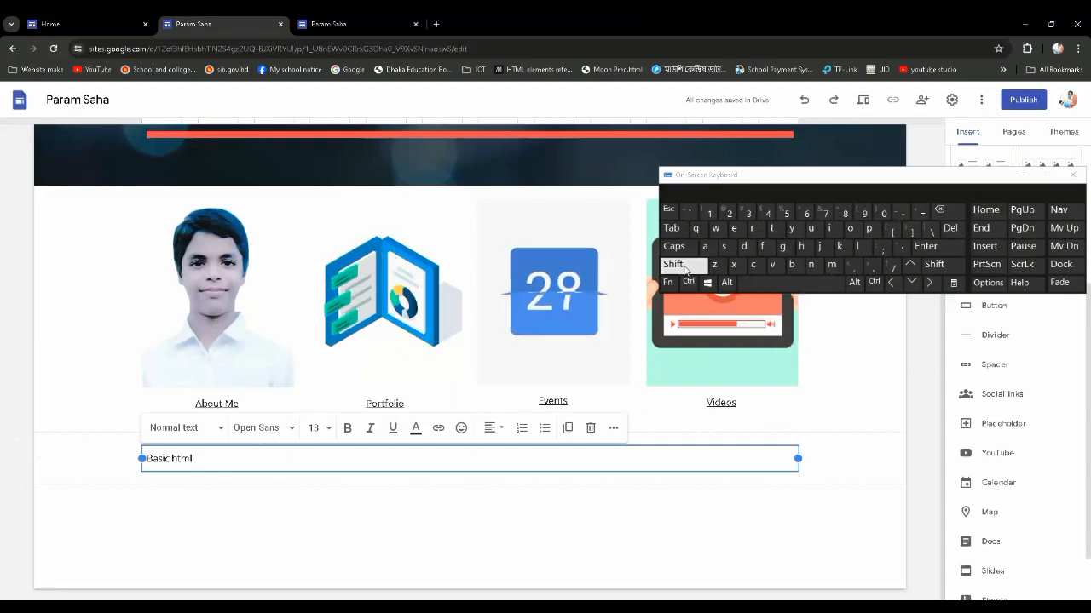
left_click(683, 269)
left_click(823, 213)
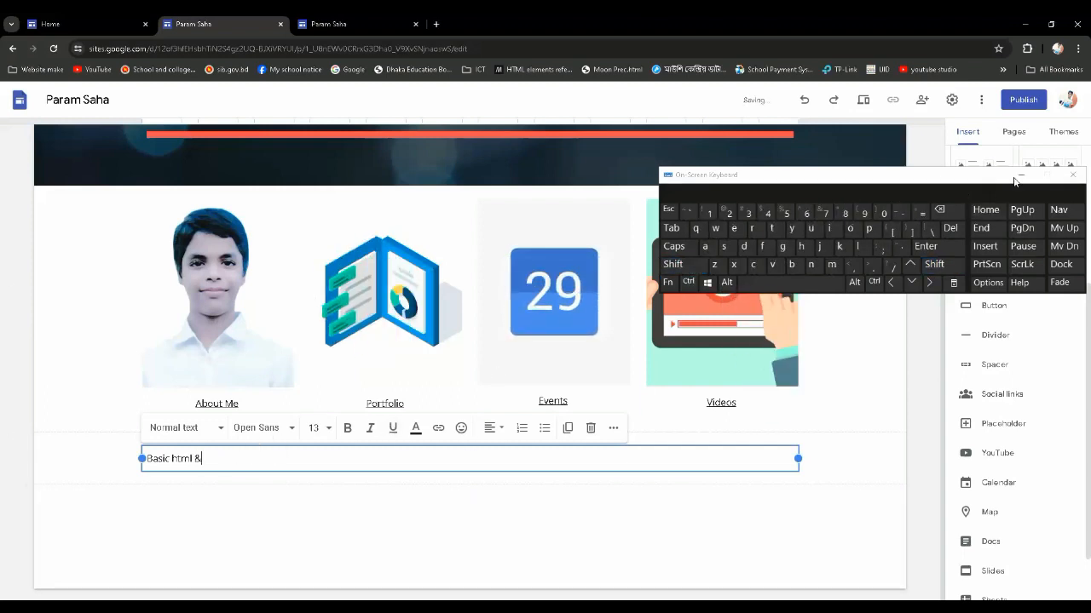
left_click(1015, 178)
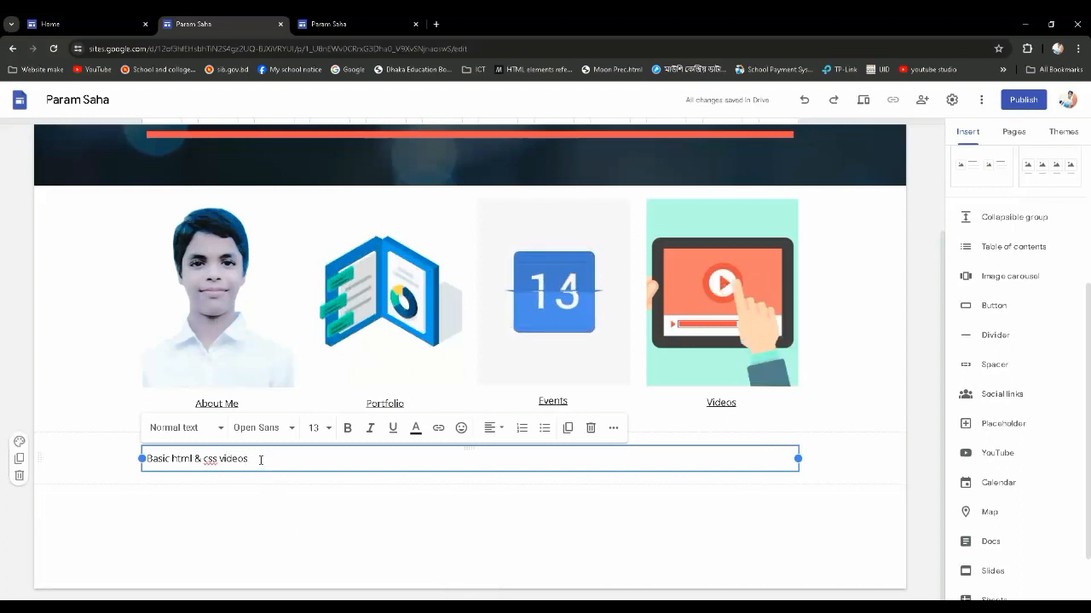
Center-align the "Basic html & css videos" text below the images
left_click_drag(248, 458, 150, 456)
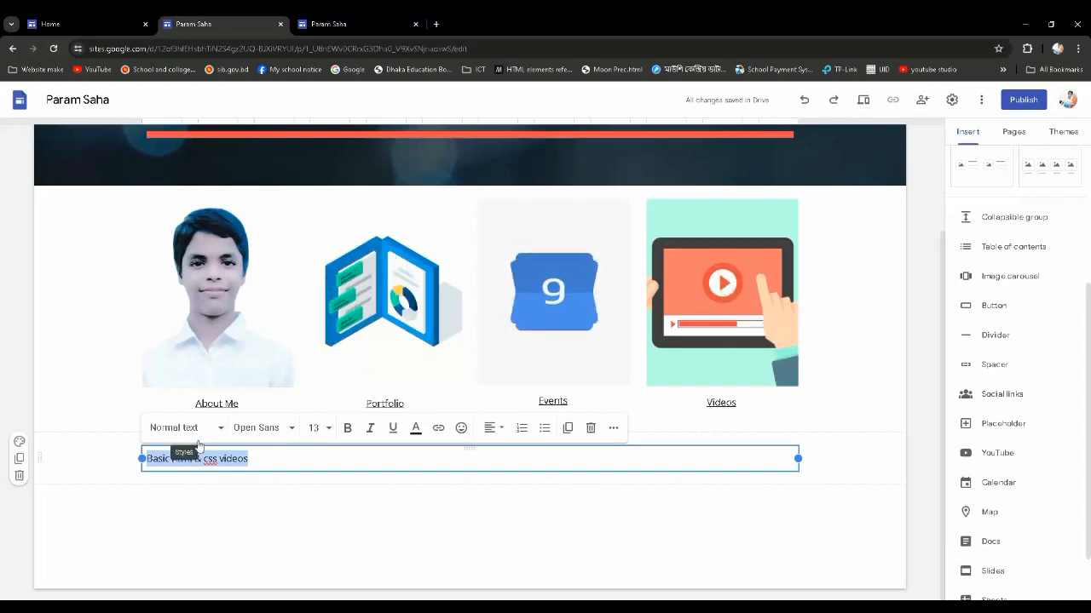
left_click(501, 431)
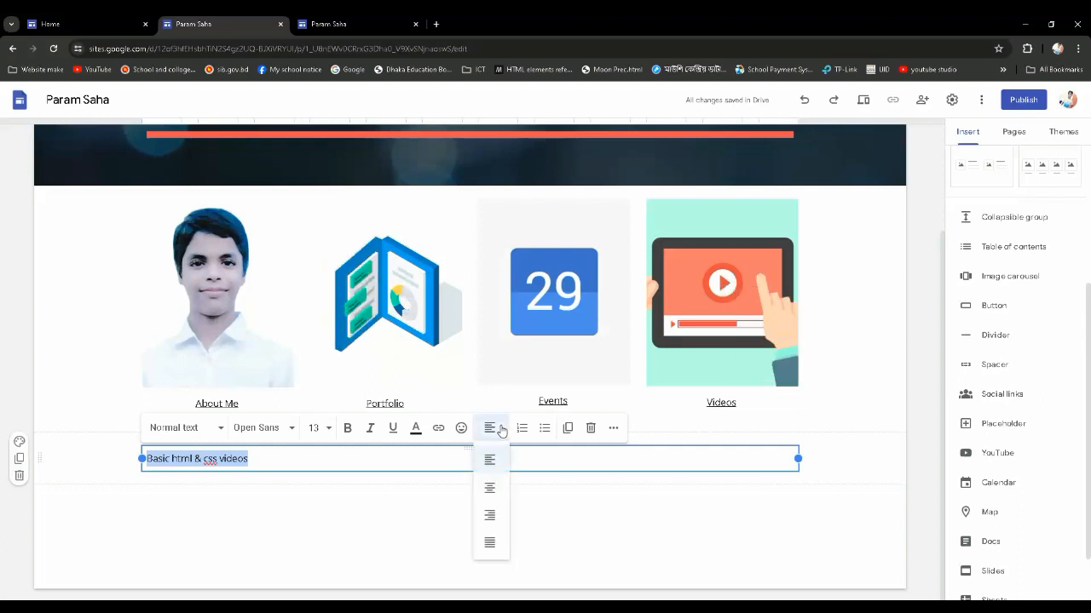
left_click(493, 487)
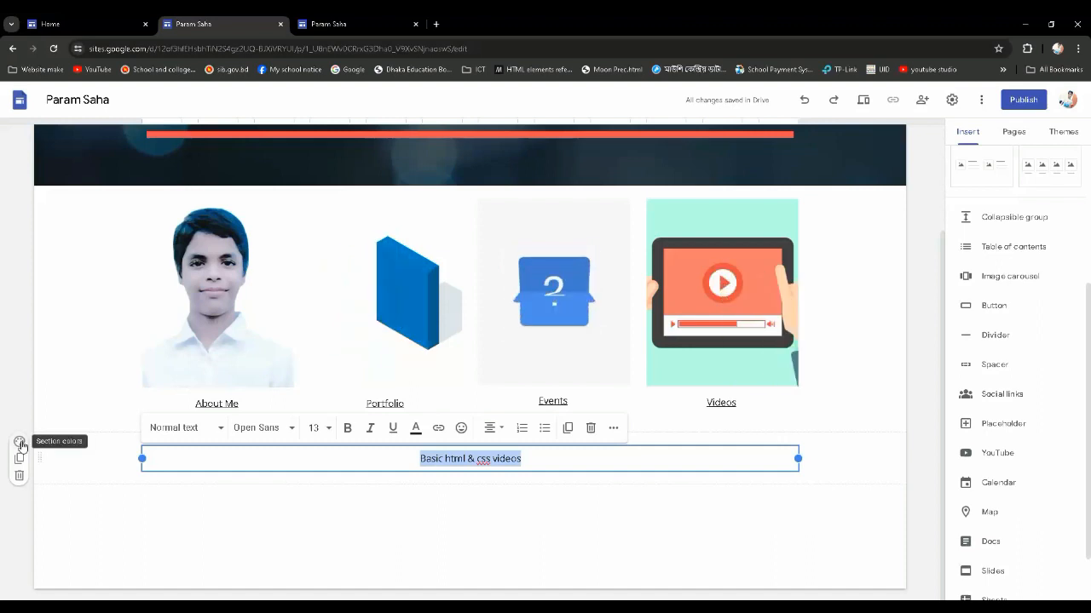
Apply the Style 3 section colour to the section containing "Basic html & css videos"
left_click(21, 444)
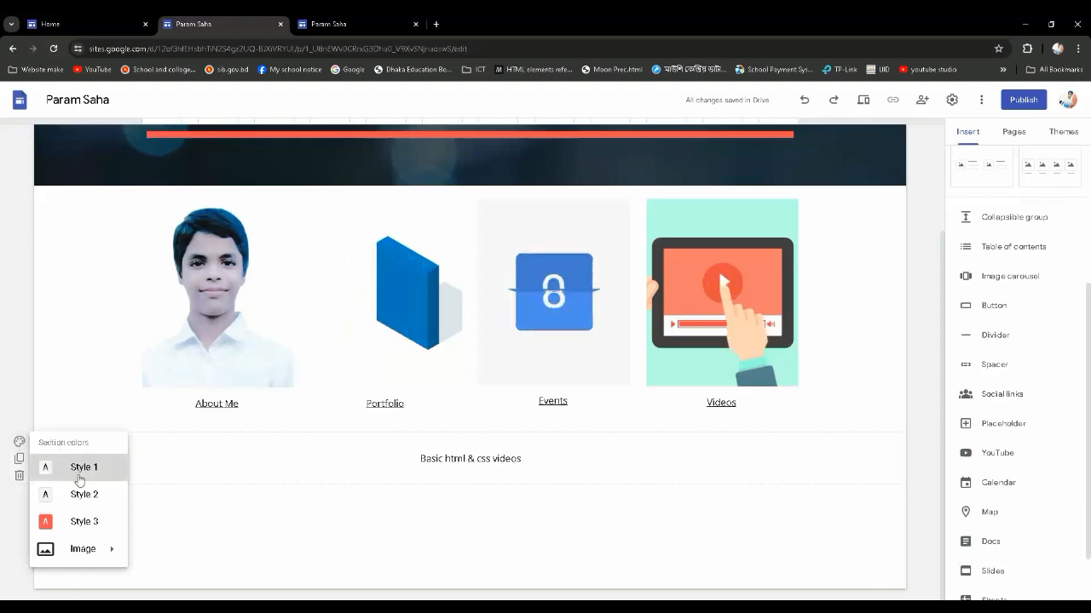
left_click(85, 524)
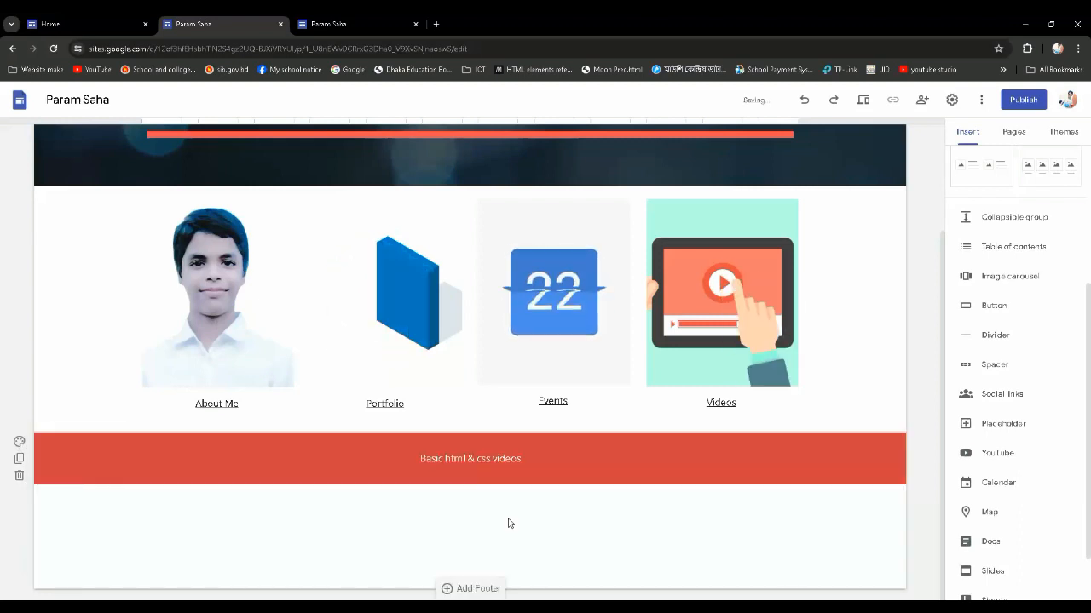
scroll(509, 520, "up", 1)
left_click(406, 219)
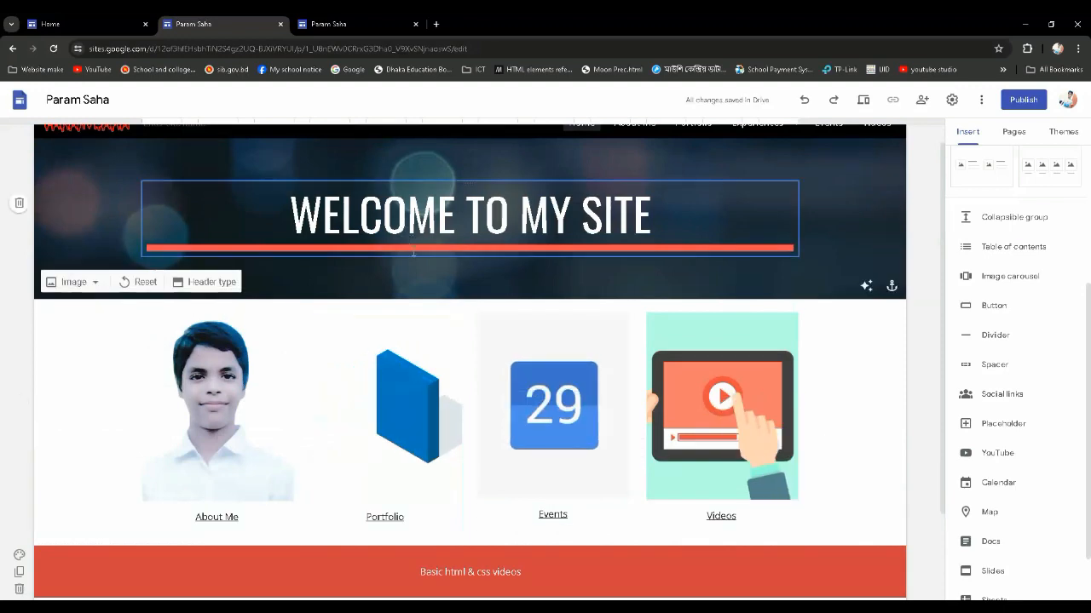
scroll(450, 462, "down", 1)
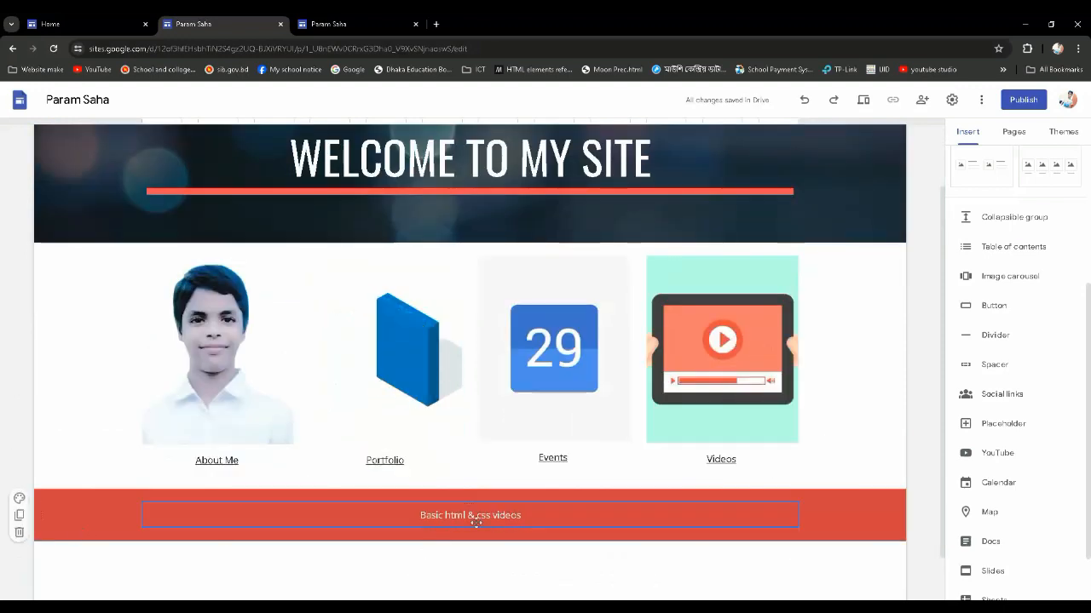
Set the font size of the "Basic html & css videos" text to 24
left_click_drag(454, 515, 419, 516)
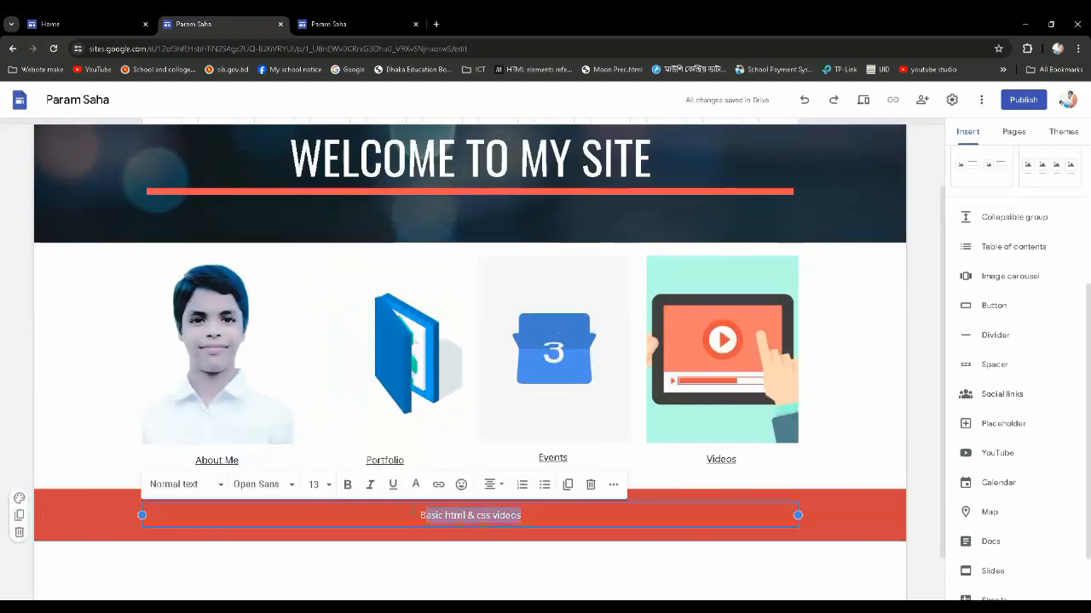
left_click(329, 485)
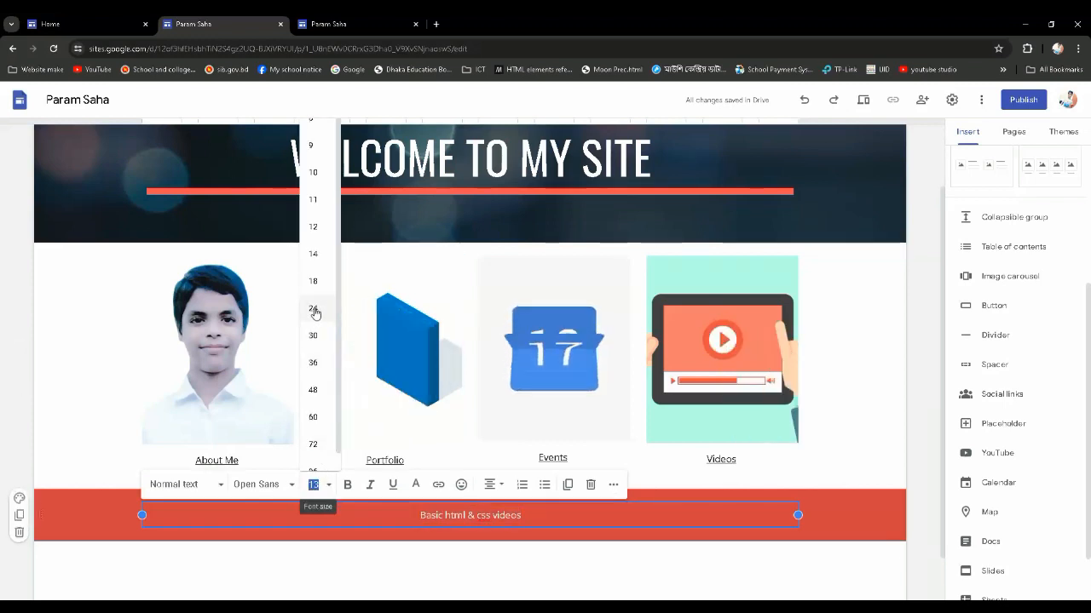
left_click_drag(523, 514, 419, 515)
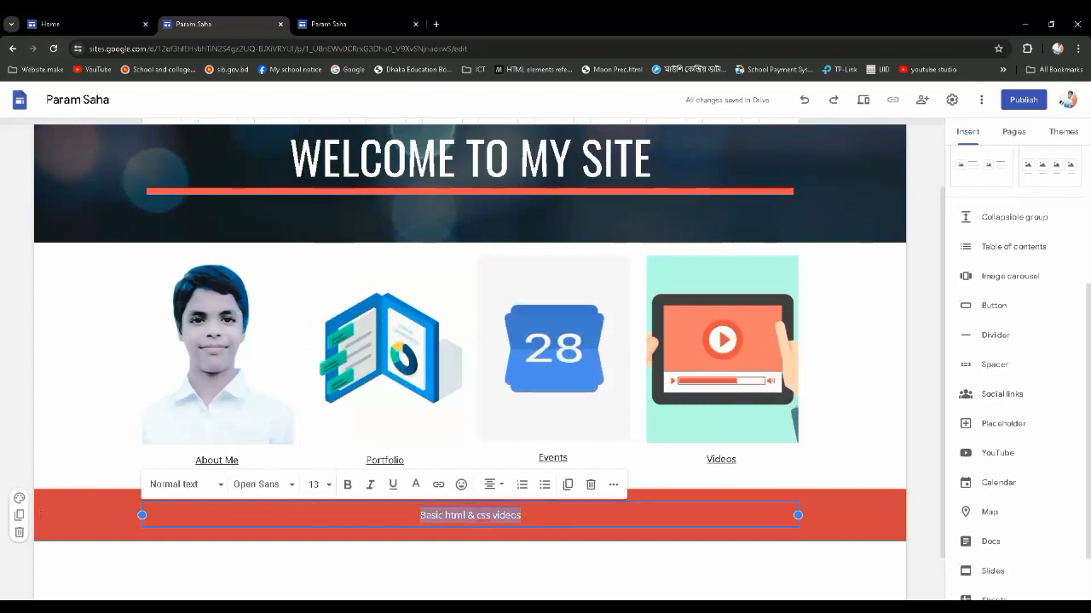
left_click(314, 486)
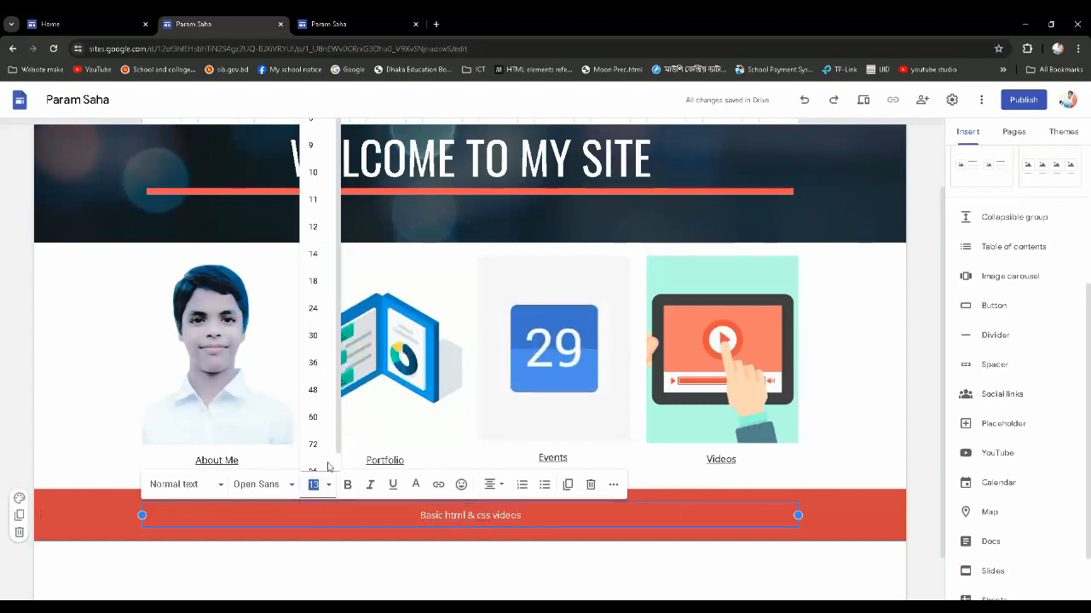
left_click(315, 310)
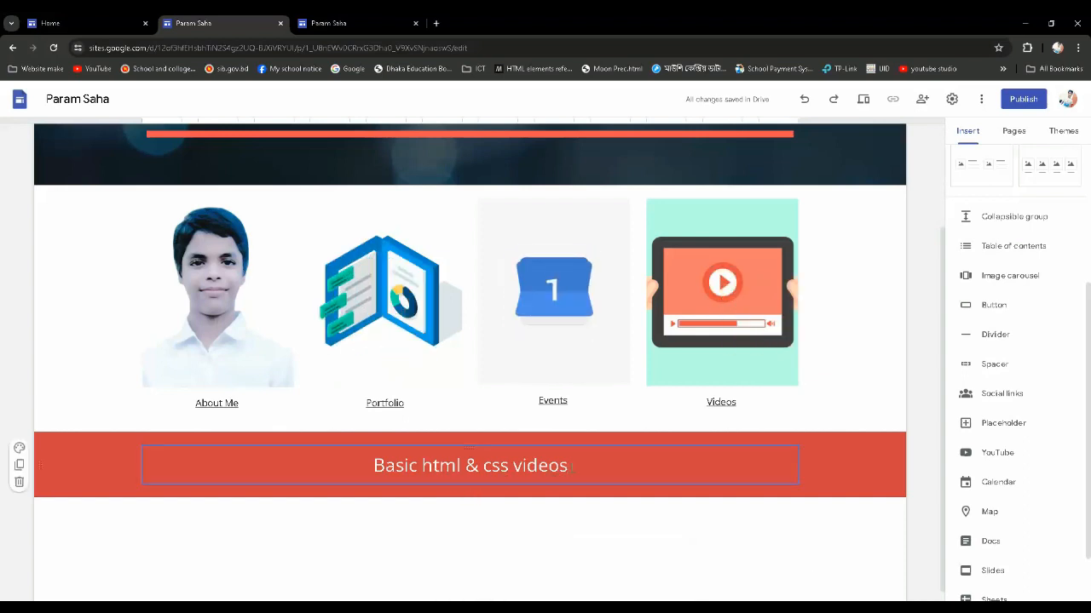
scroll(571, 467, "up", 2)
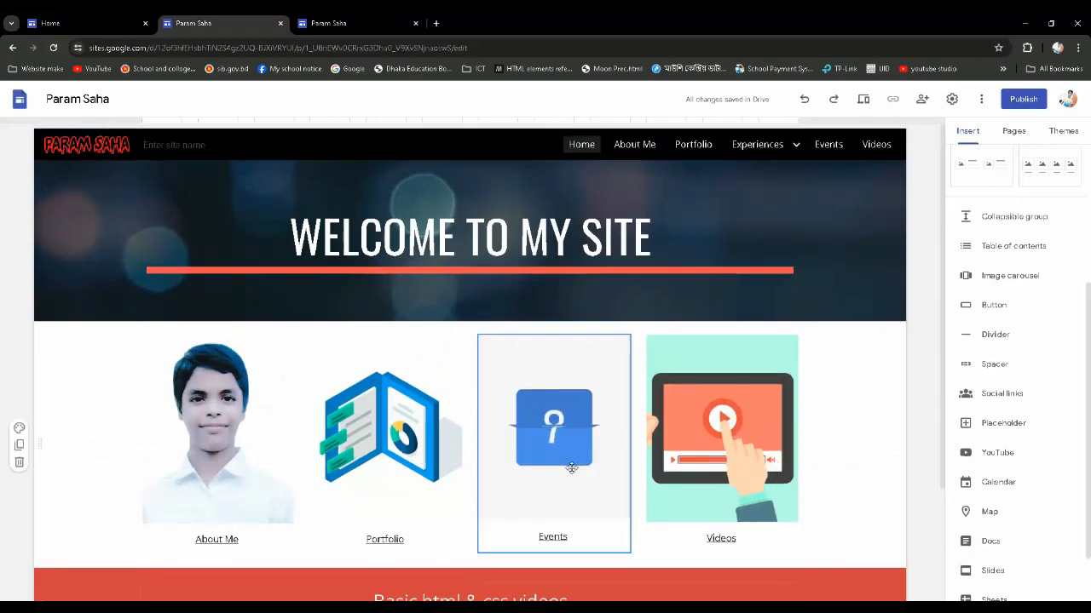
scroll(571, 467, "down", 2)
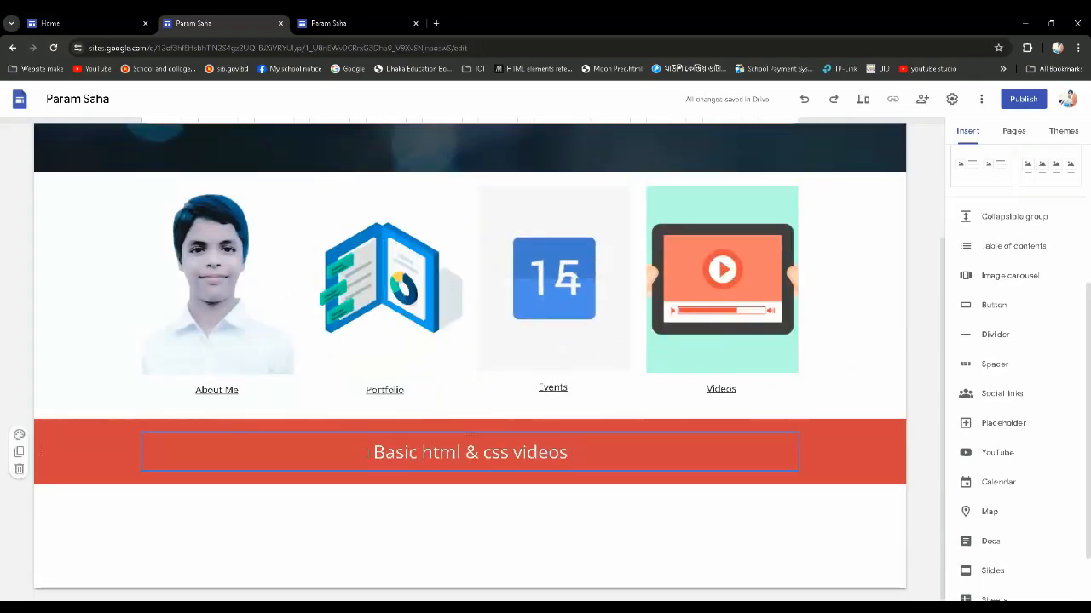
Apply the Heading text style to the "Basic html & css videos" line in the coloured section
left_click_drag(574, 452, 368, 453)
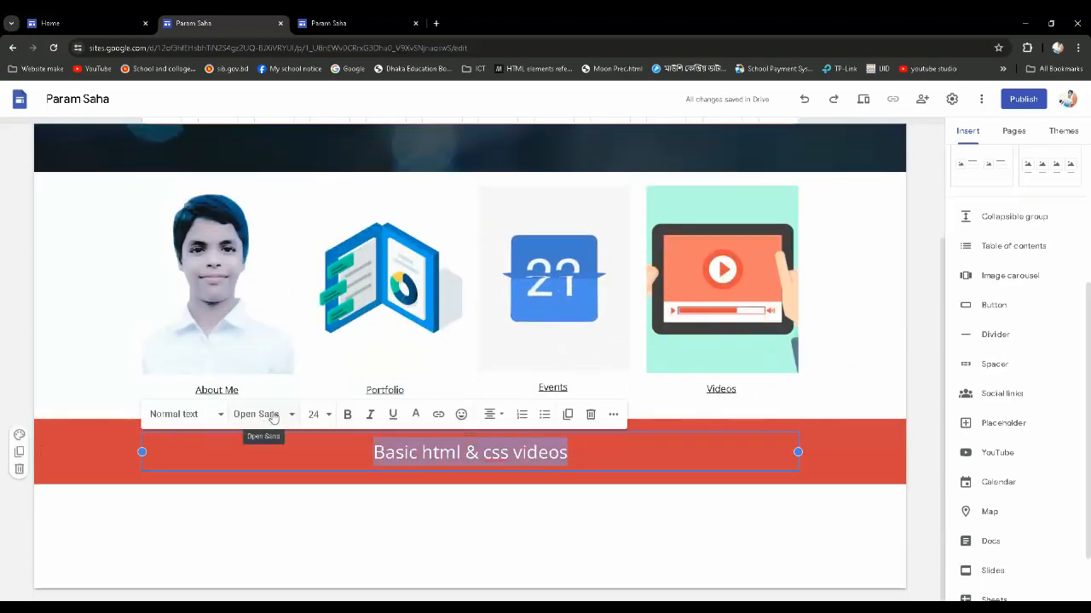
left_click(216, 420)
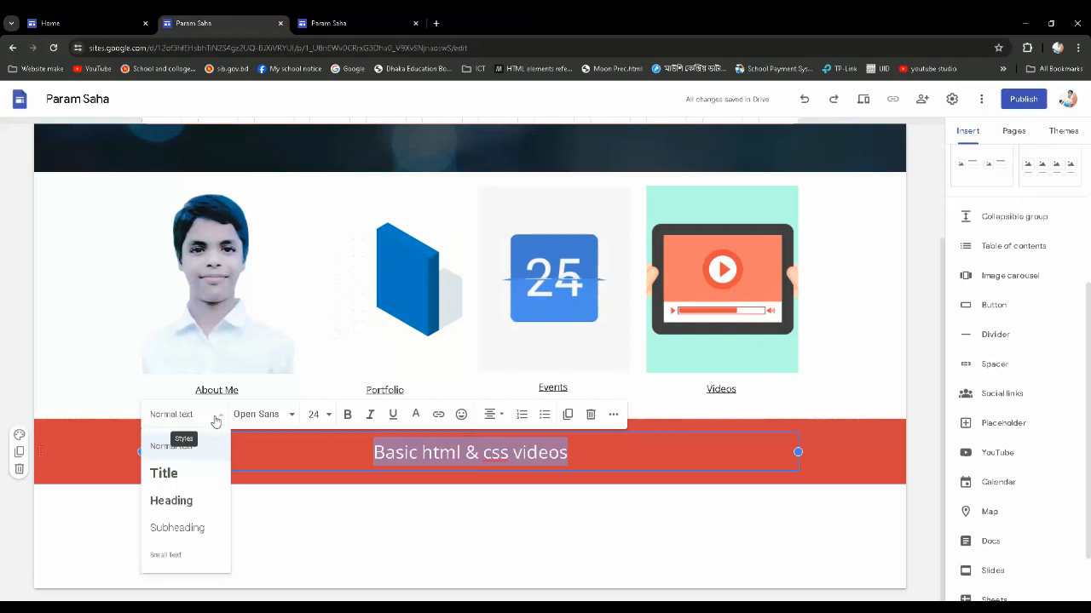
left_click(182, 503)
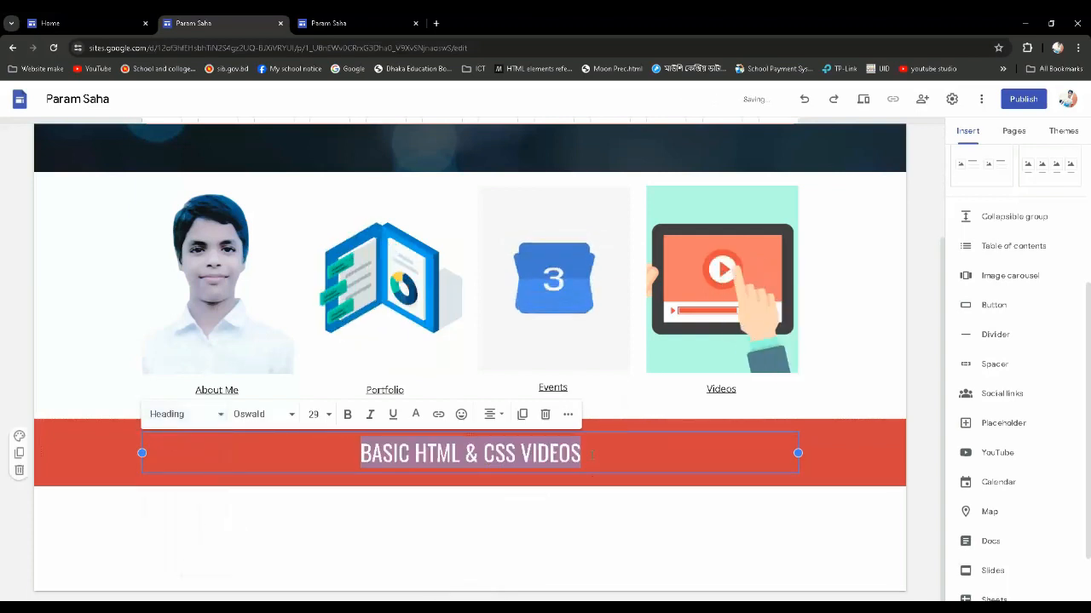
left_click(592, 455)
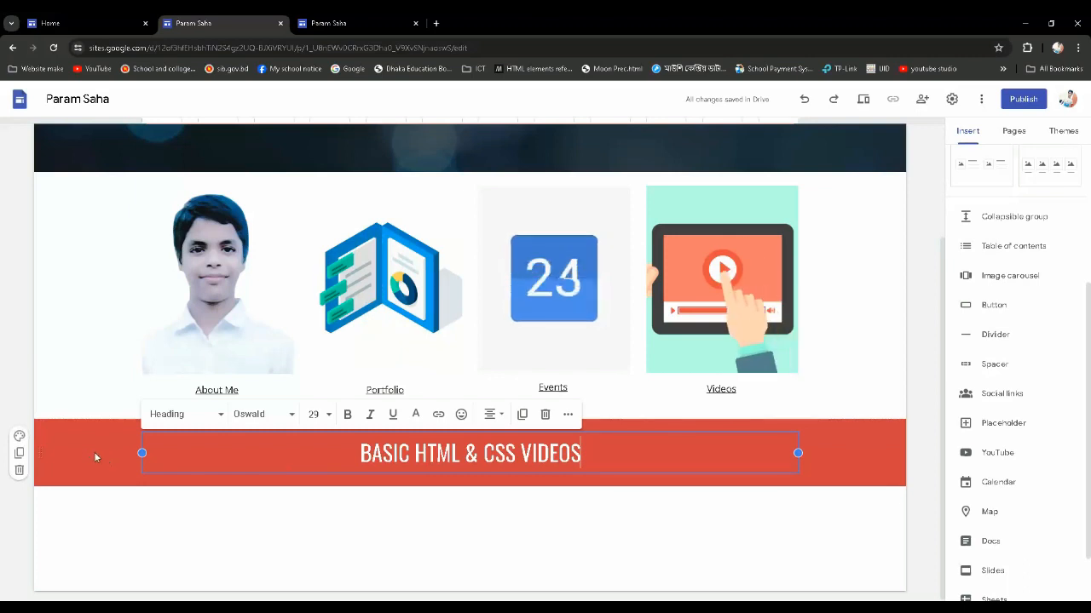
scroll(554, 460, "up", 2)
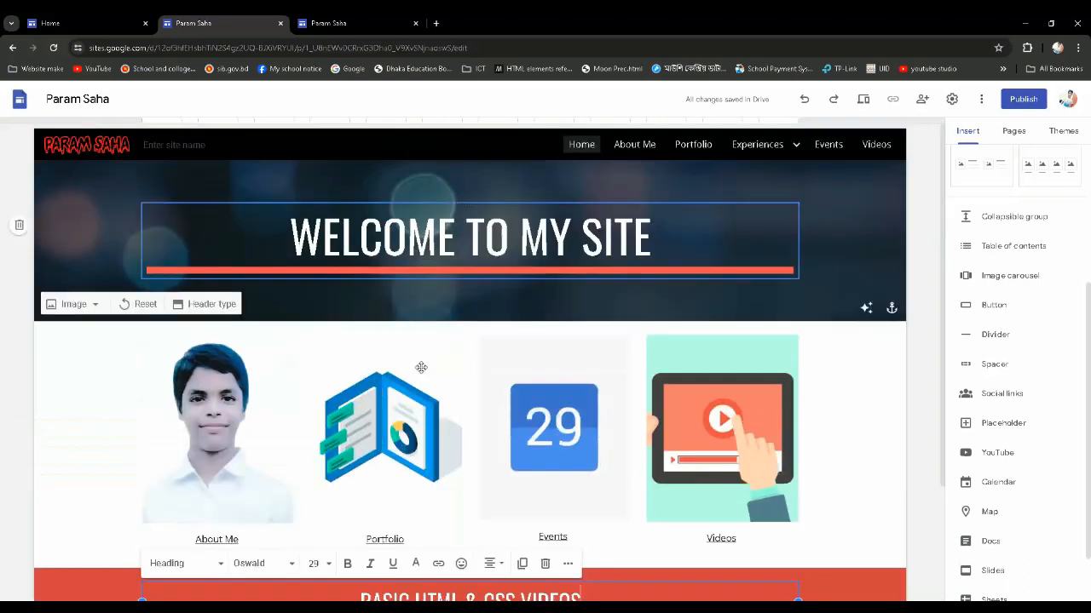
scroll(362, 433, "down", 1)
scroll(362, 433, "down", 1)
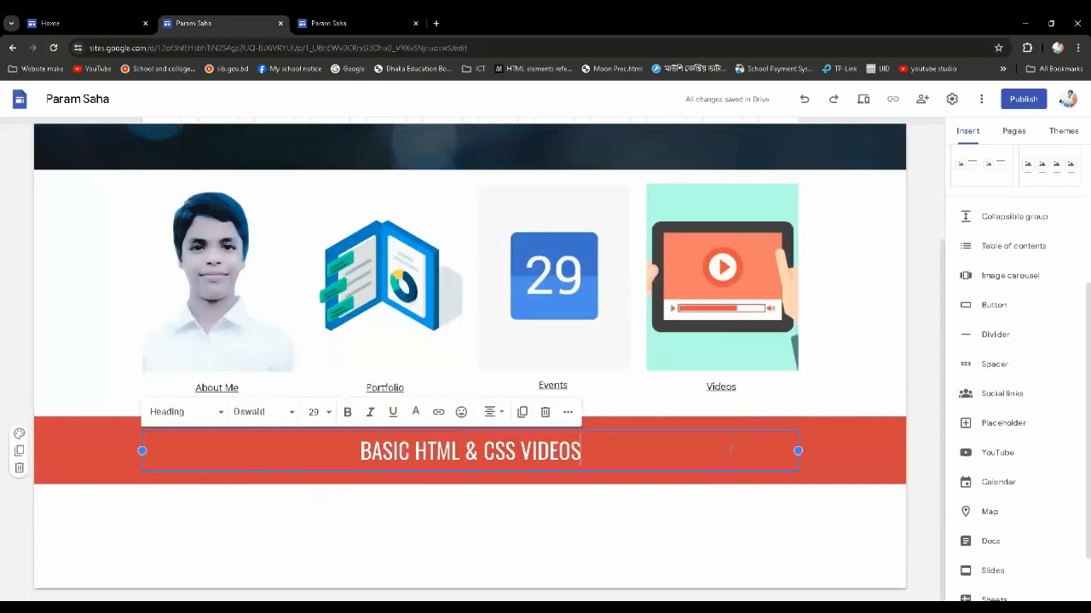
View the section colour styles for the videos banner and reapply the Heading style to its text
left_click(20, 436)
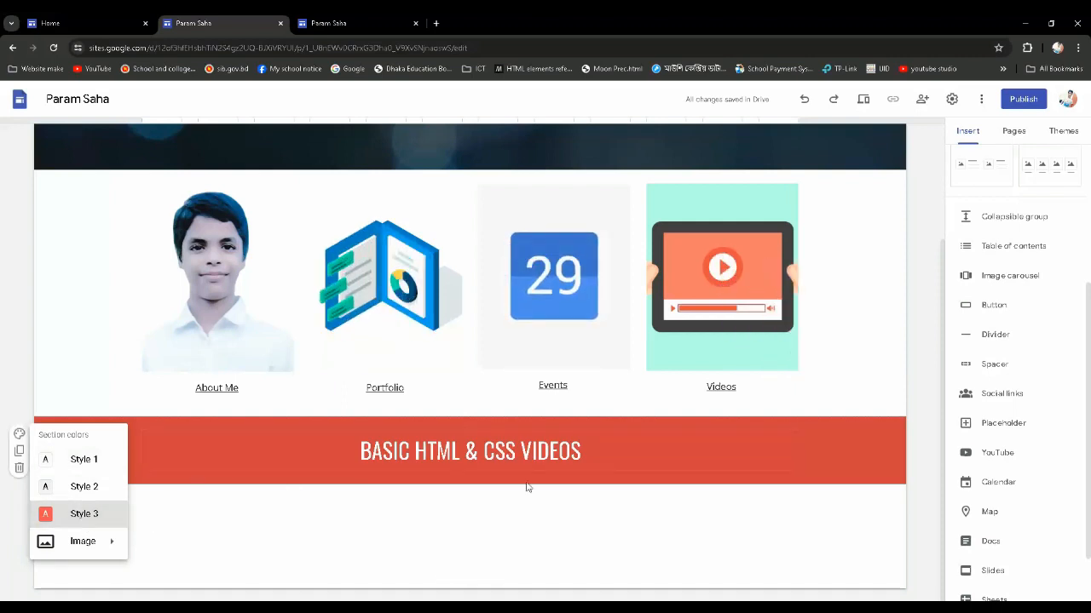
left_click(584, 451)
left_click_drag(584, 452, 353, 452)
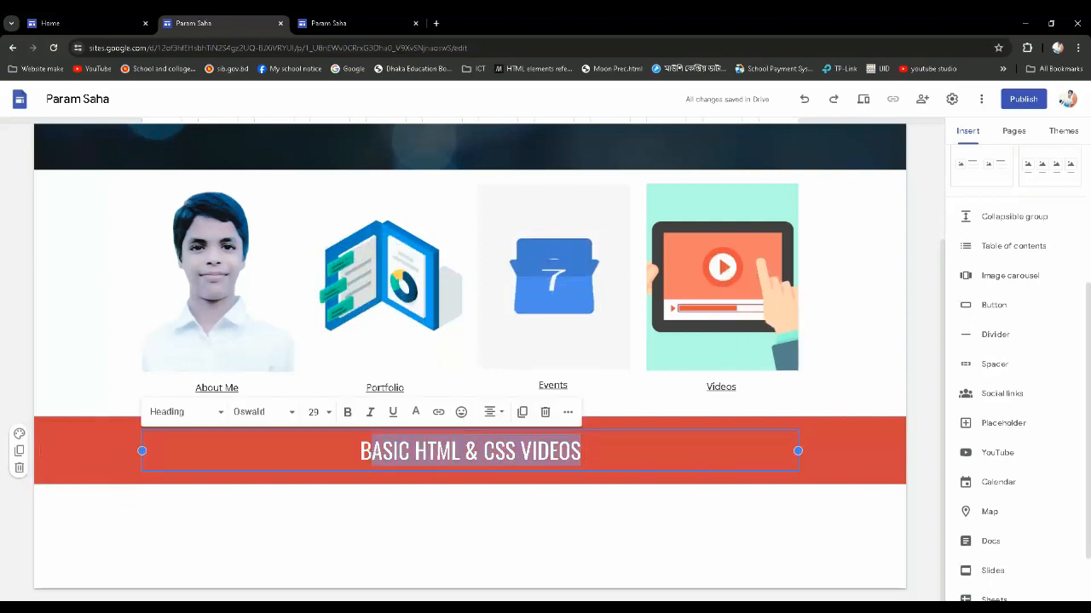
left_click(217, 412)
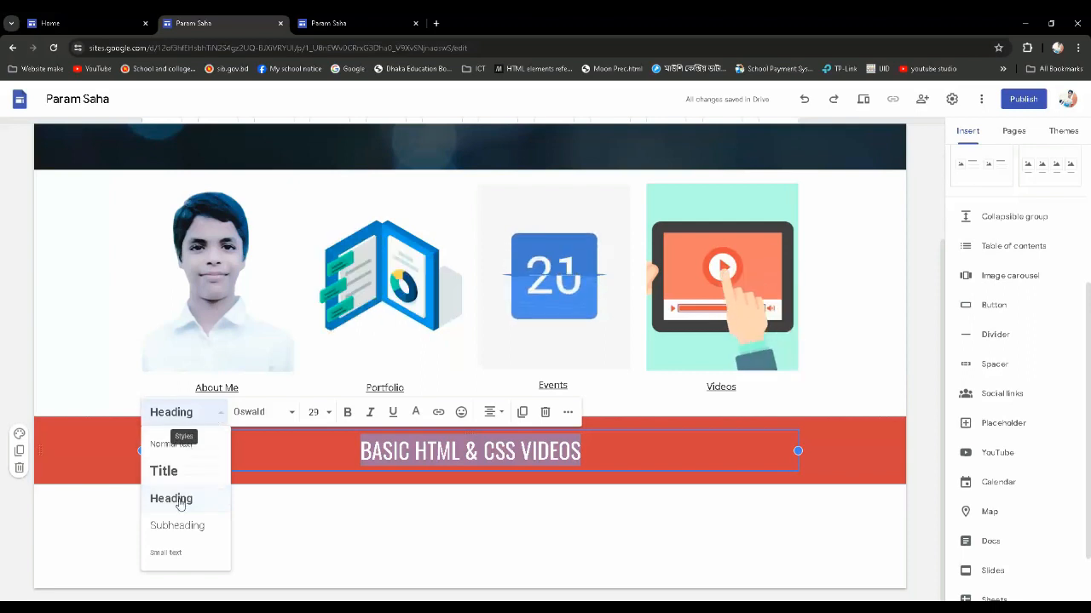
left_click(194, 497)
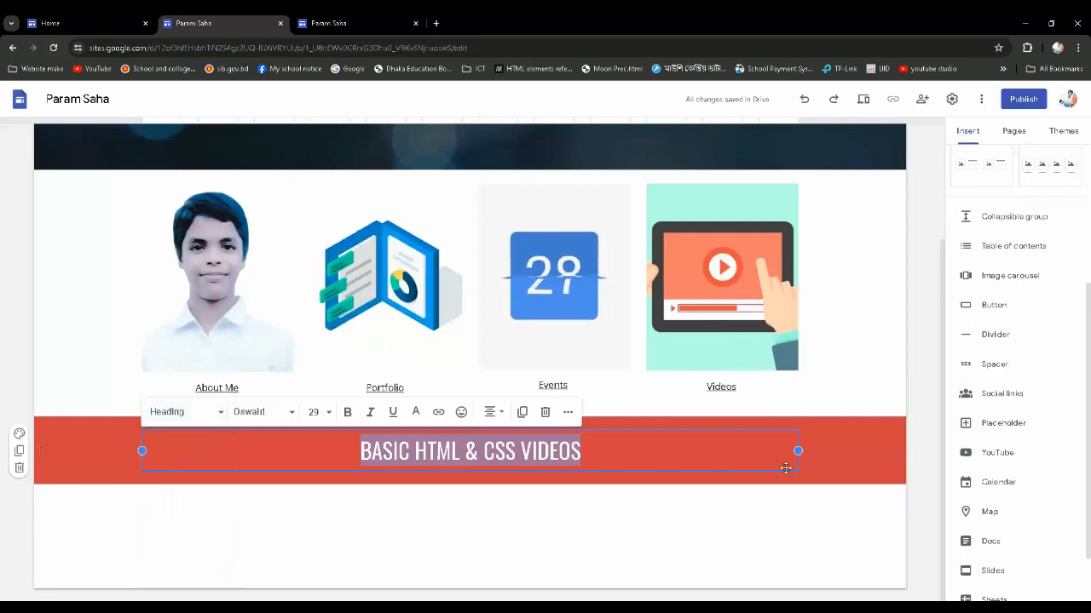
left_click(813, 457)
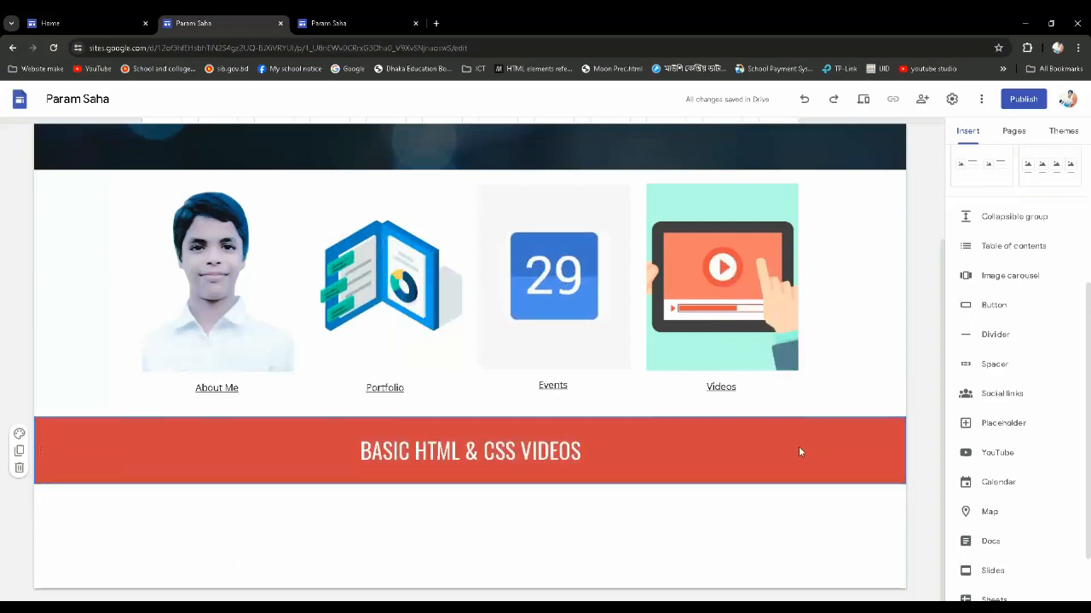
scroll(798, 440, "up", 2)
scroll(701, 434, "down", 3)
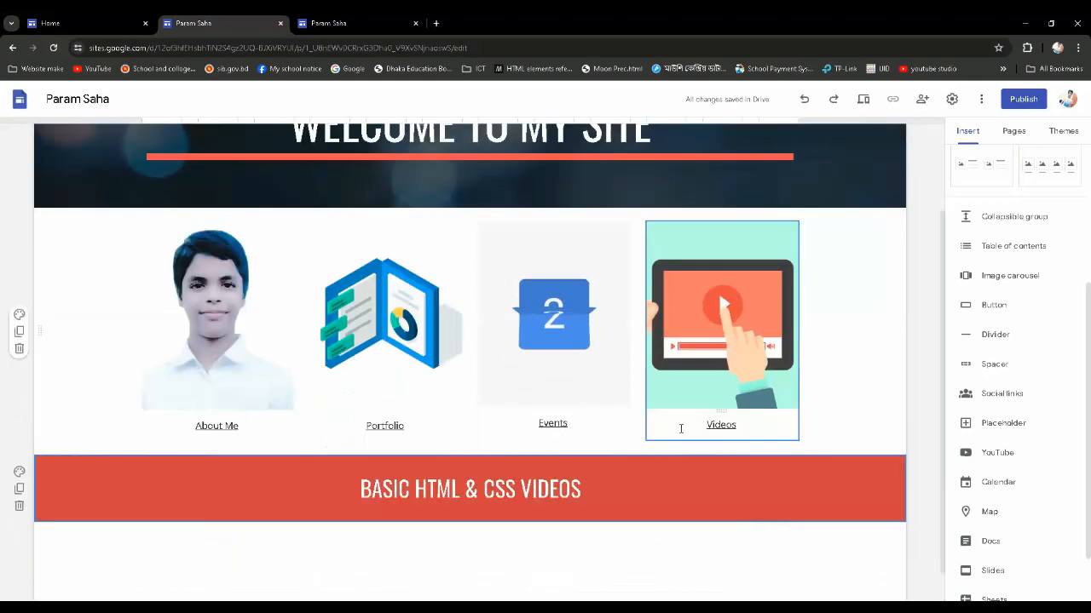
scroll(679, 426, "up", 1)
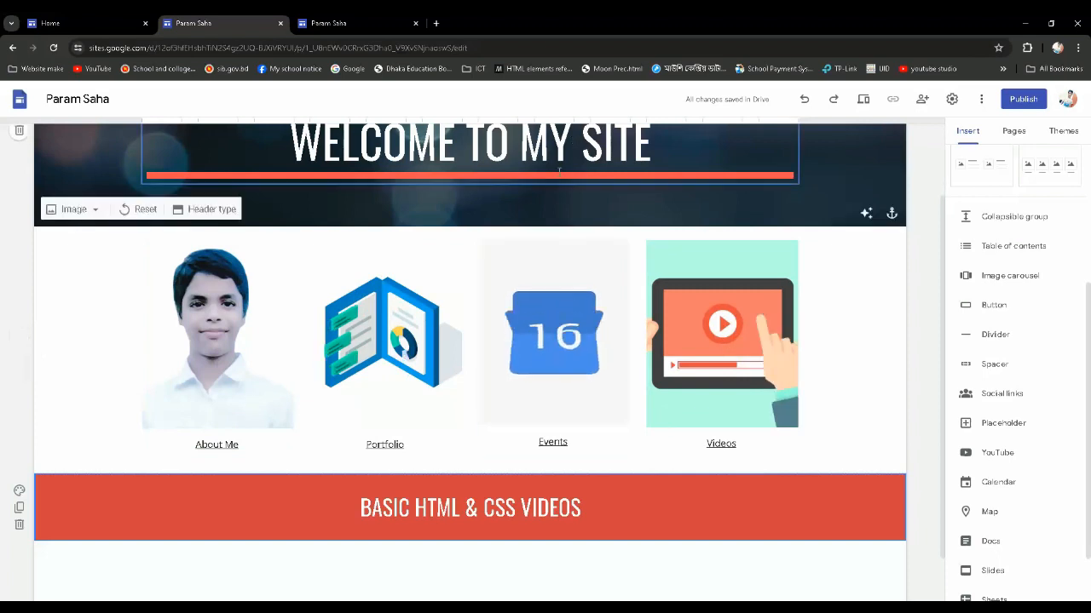
scroll(431, 504, "down", 1)
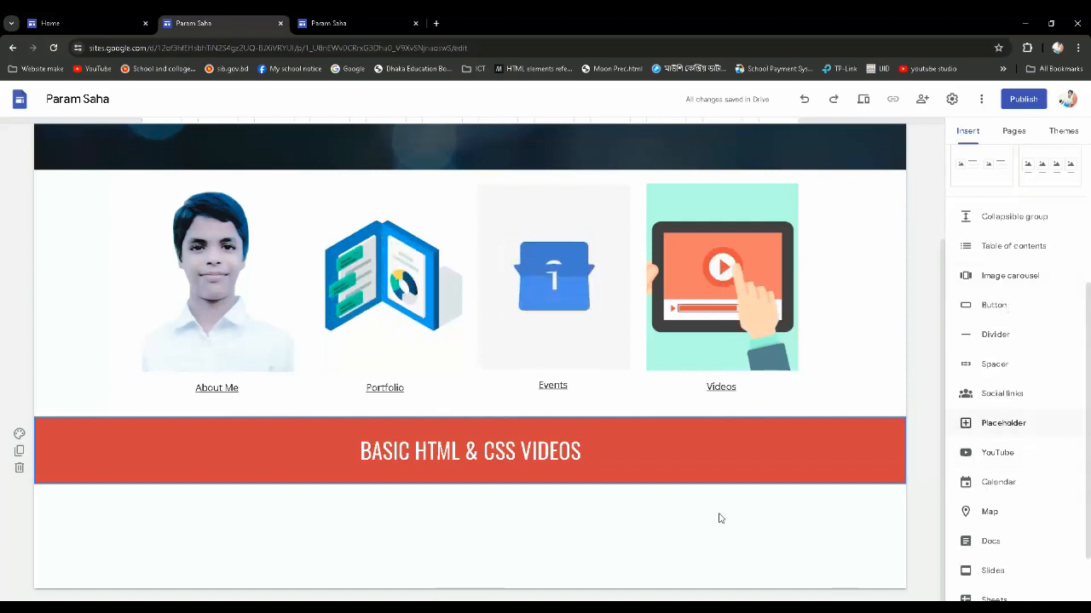
left_click(1013, 459)
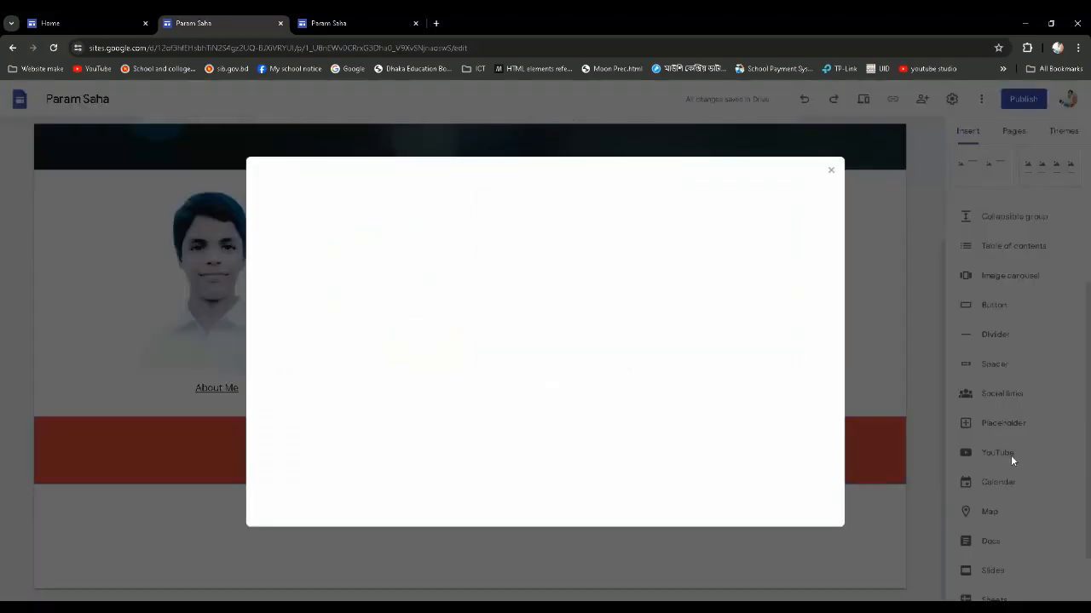
left_click(831, 171)
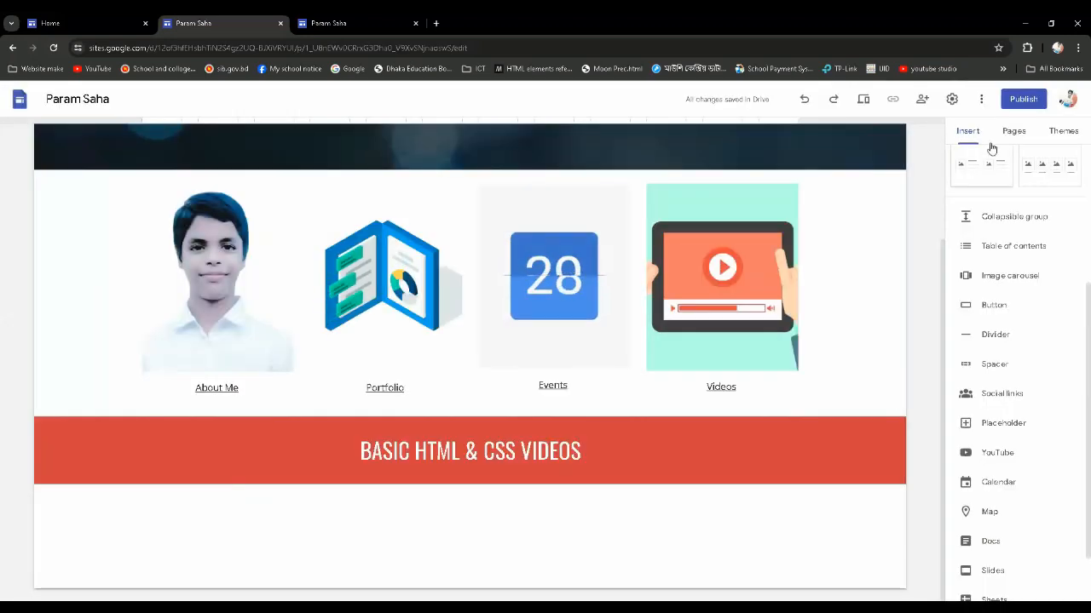
scroll(993, 298, "up", 2)
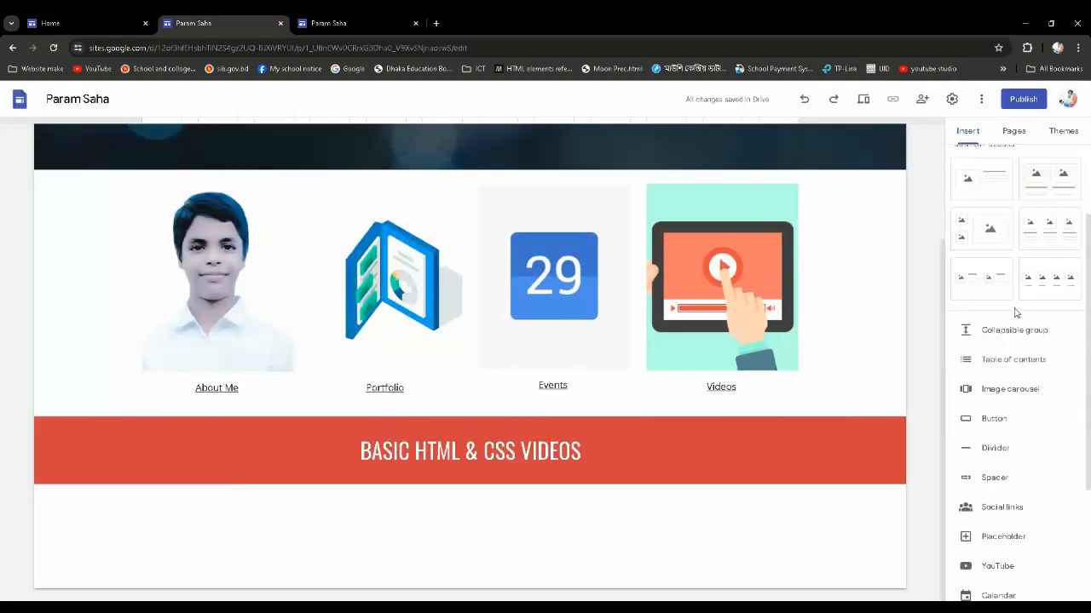
scroll(1012, 309, "down", 2)
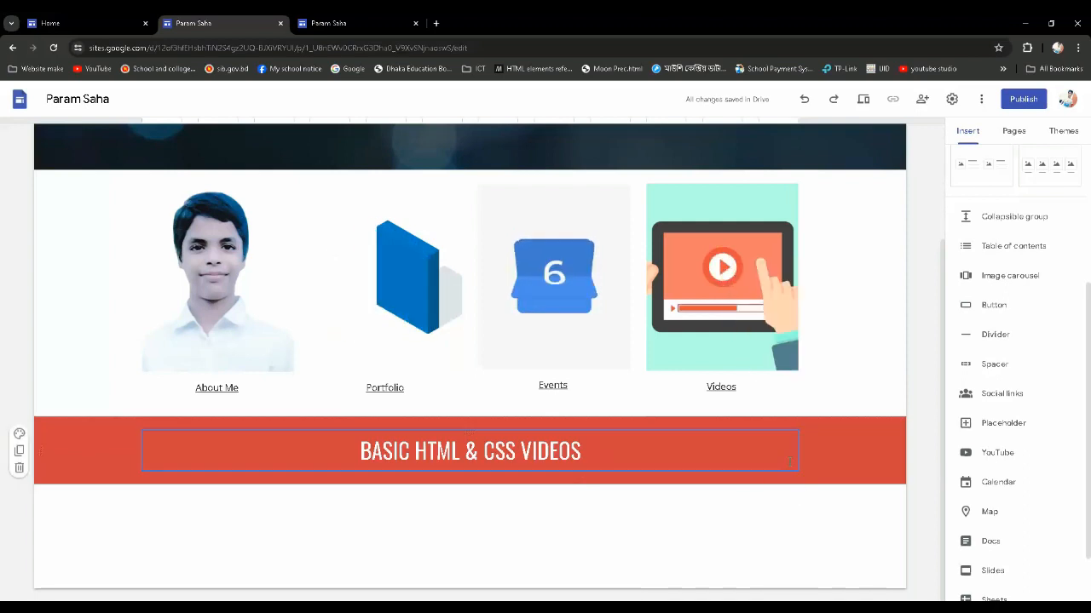
Search YouTube for "html" in the video picker, browse the results, and view the account's uploaded videos
left_click(1002, 456)
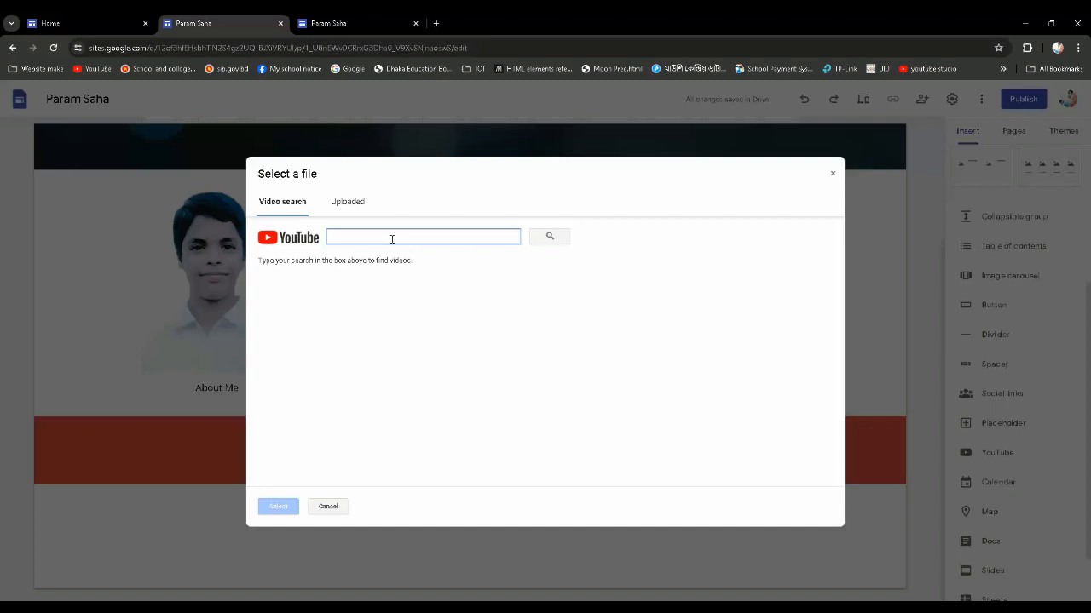
type("N")
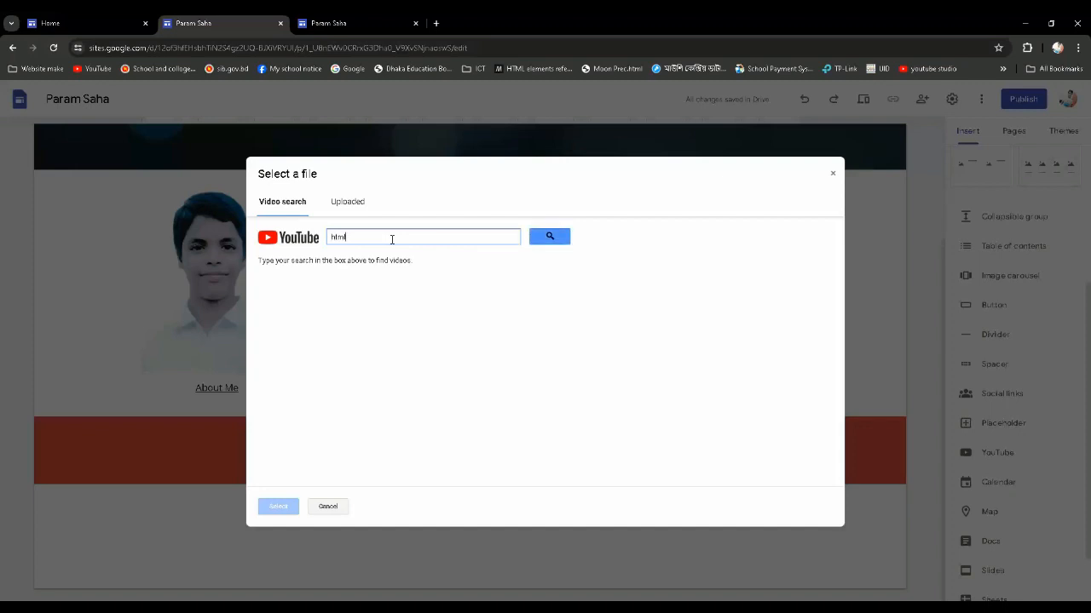
left_click(551, 238)
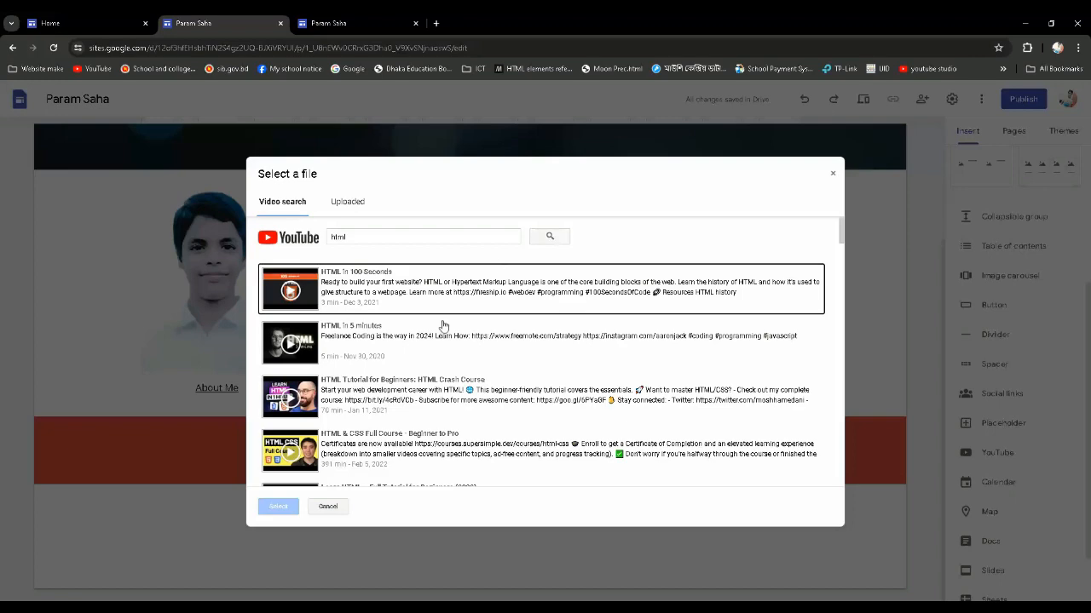
scroll(355, 305, "down", 10)
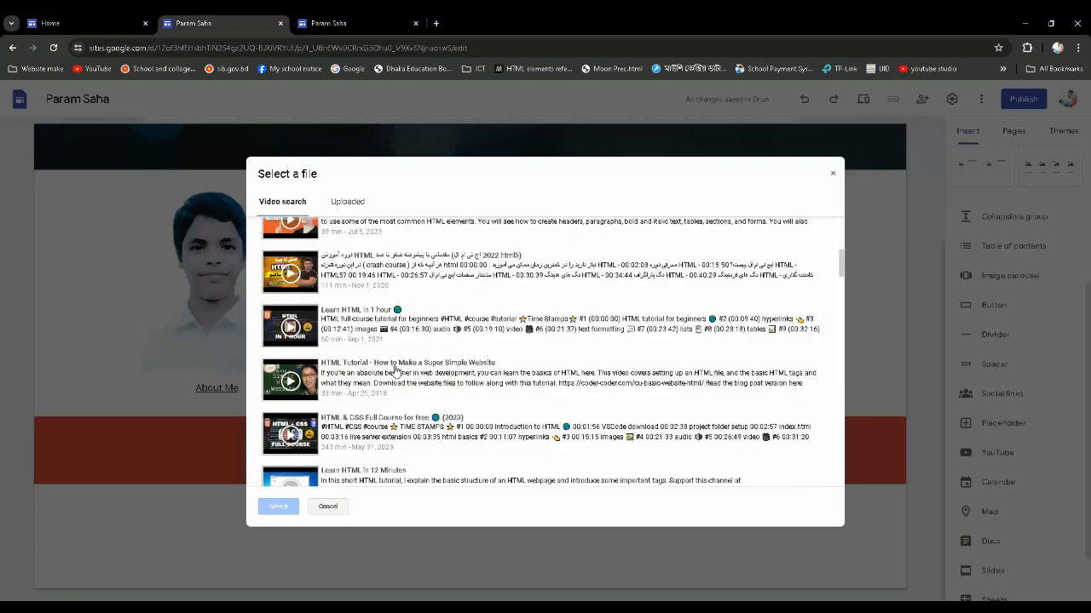
scroll(400, 371, "up", 10)
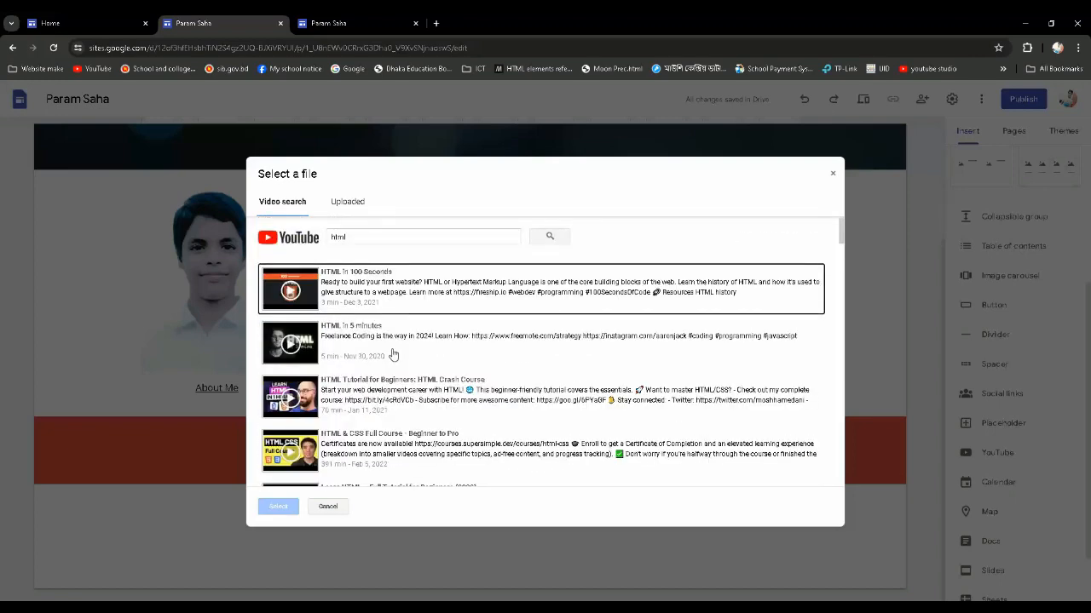
left_click(354, 208)
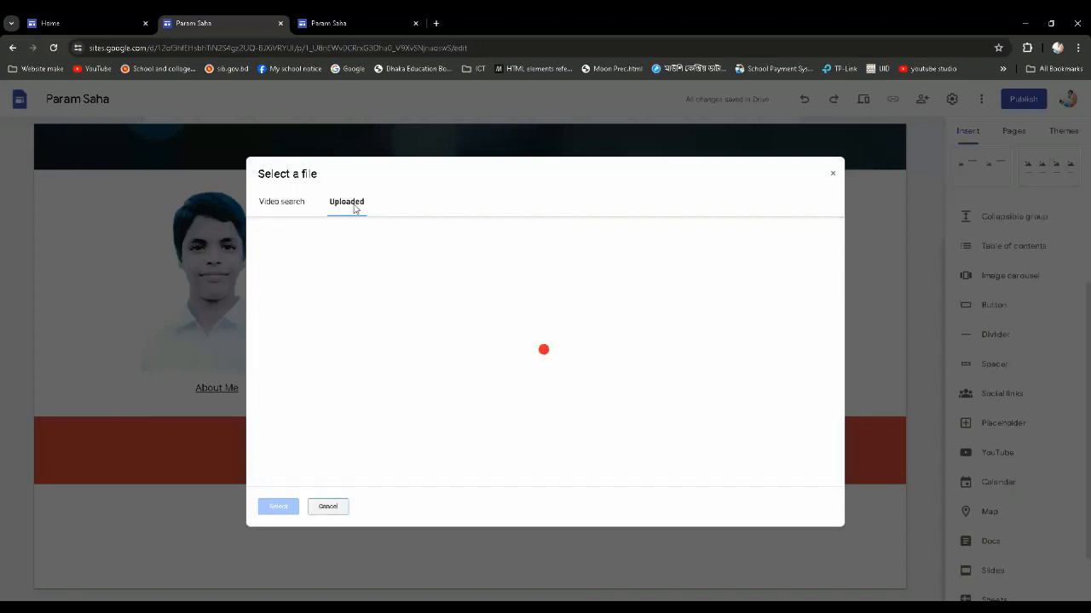
left_click(287, 203)
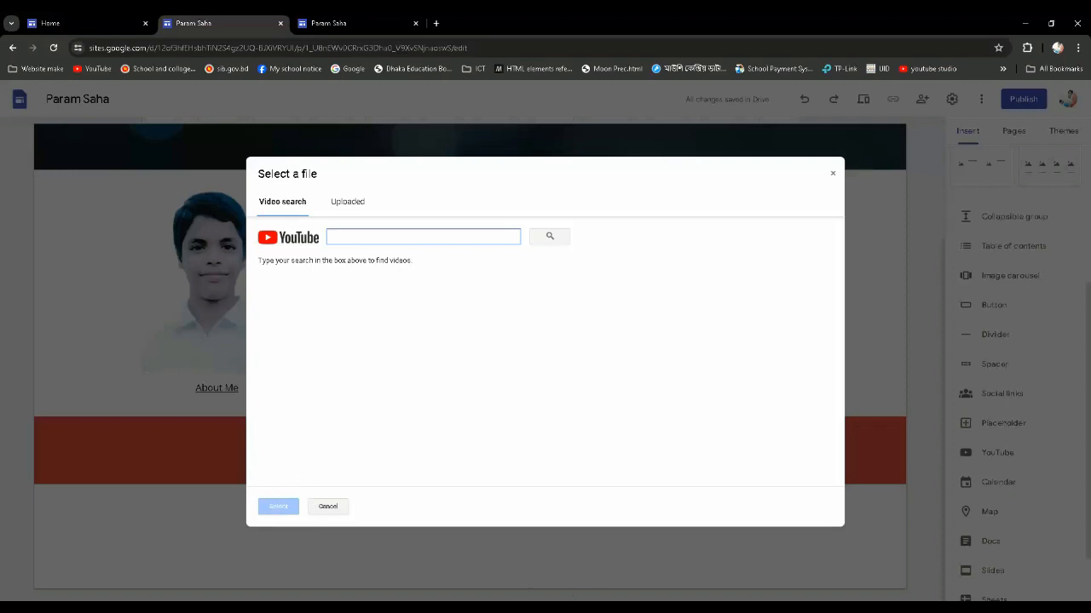
Switch to About Me Text.docx in Word and copy the YouTube address of the 1st link
mouse_move(567, 607)
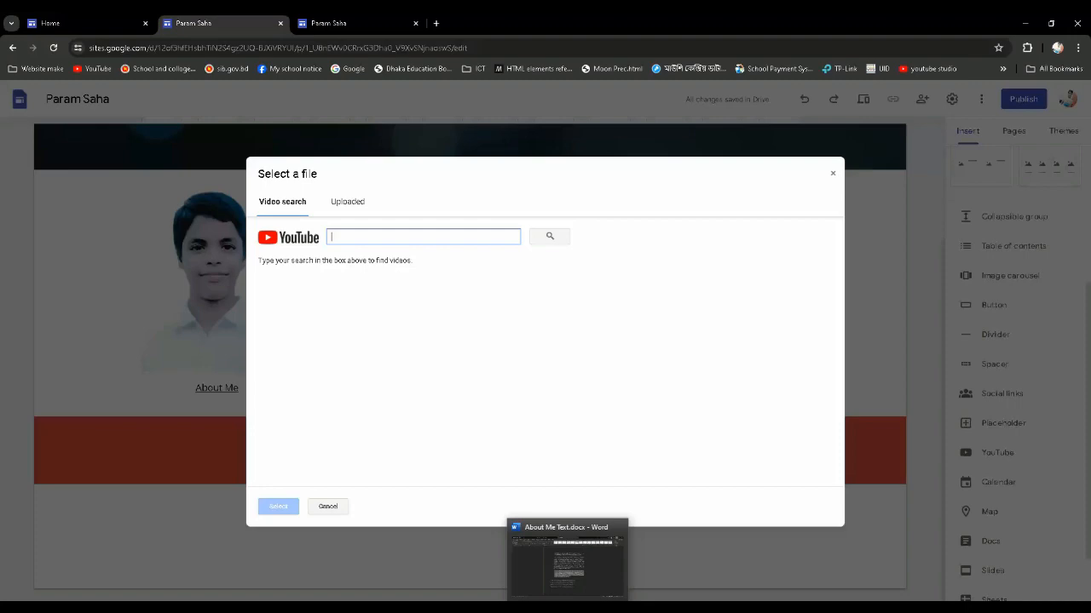
left_click(567, 608)
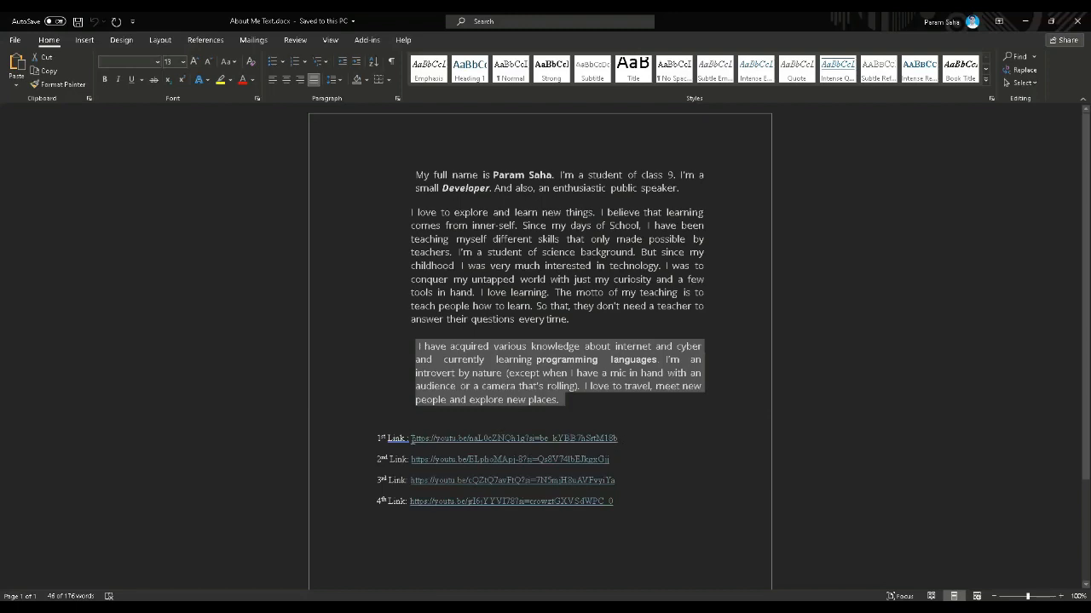
double_click(412, 440)
key("ctrl+c")
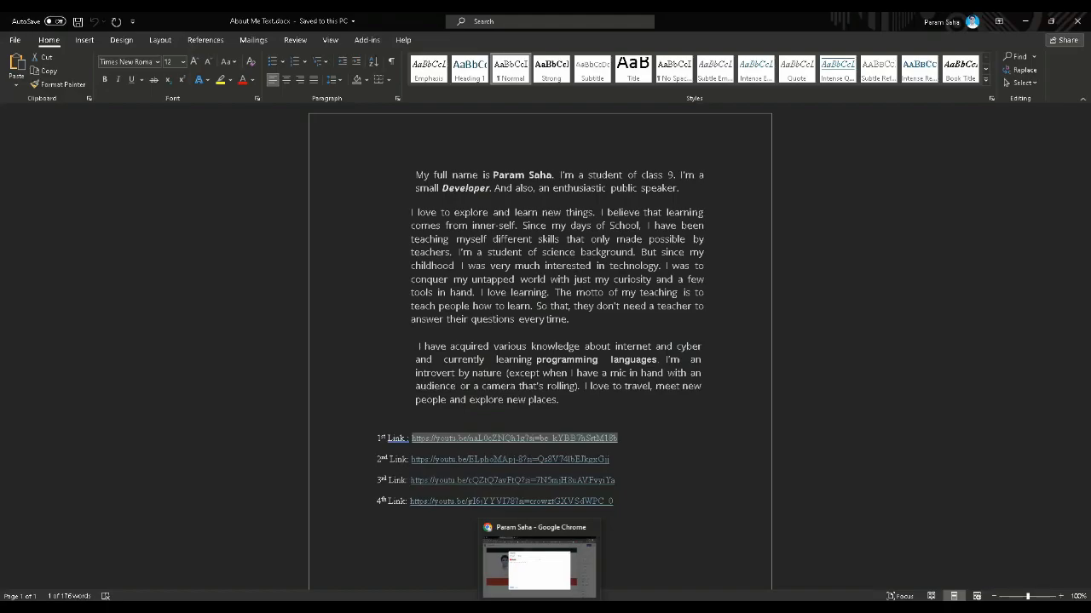
Return to Google Sites, find the video by the copied 1st link, and insert it below the "Basic html & css videos" banner
left_click(539, 606)
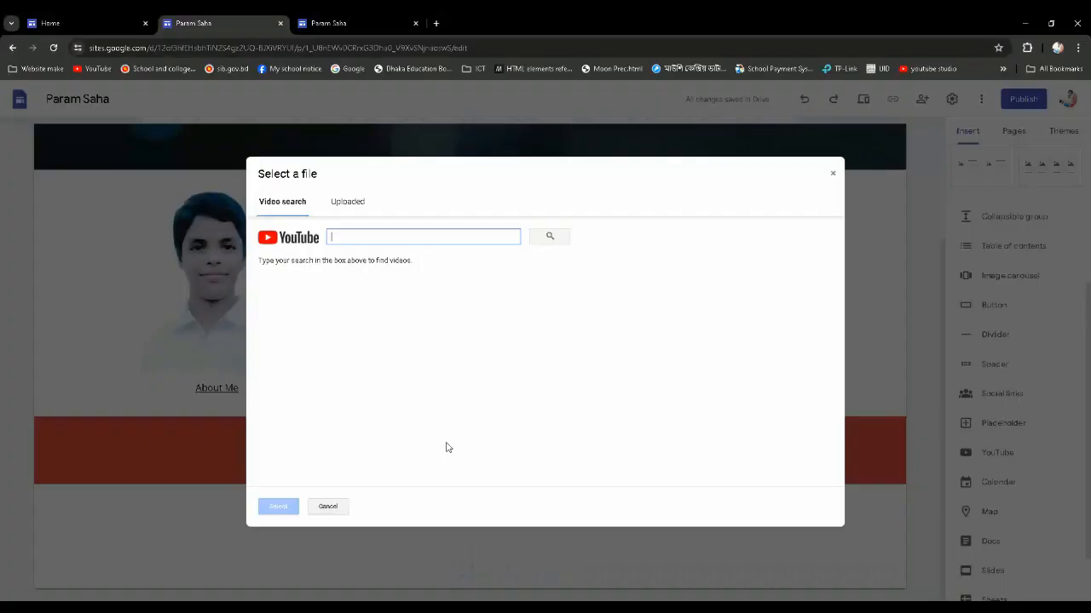
right_click(357, 238)
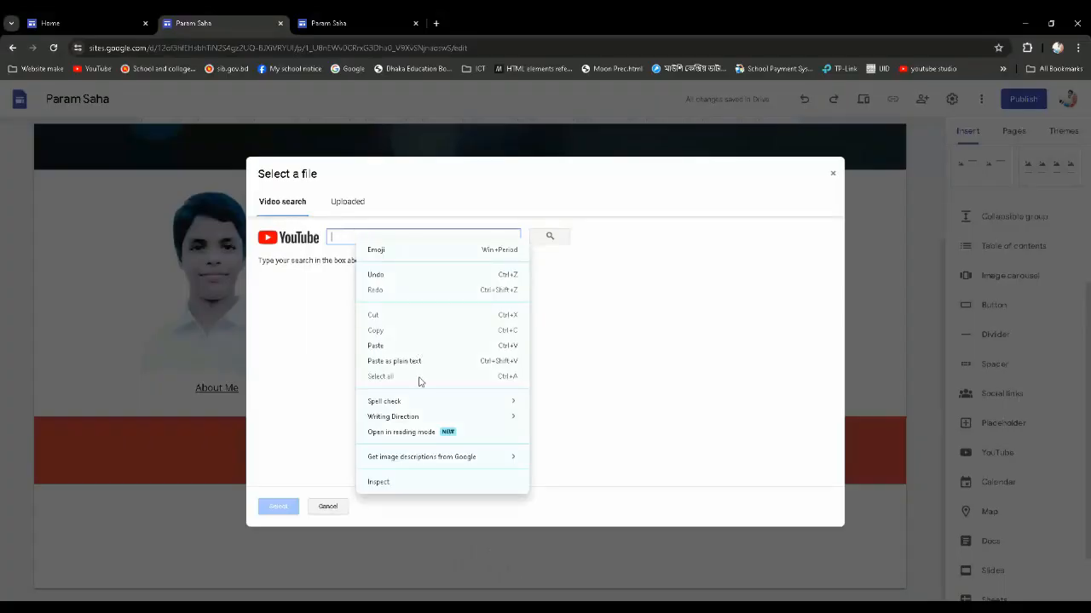
left_click(388, 346)
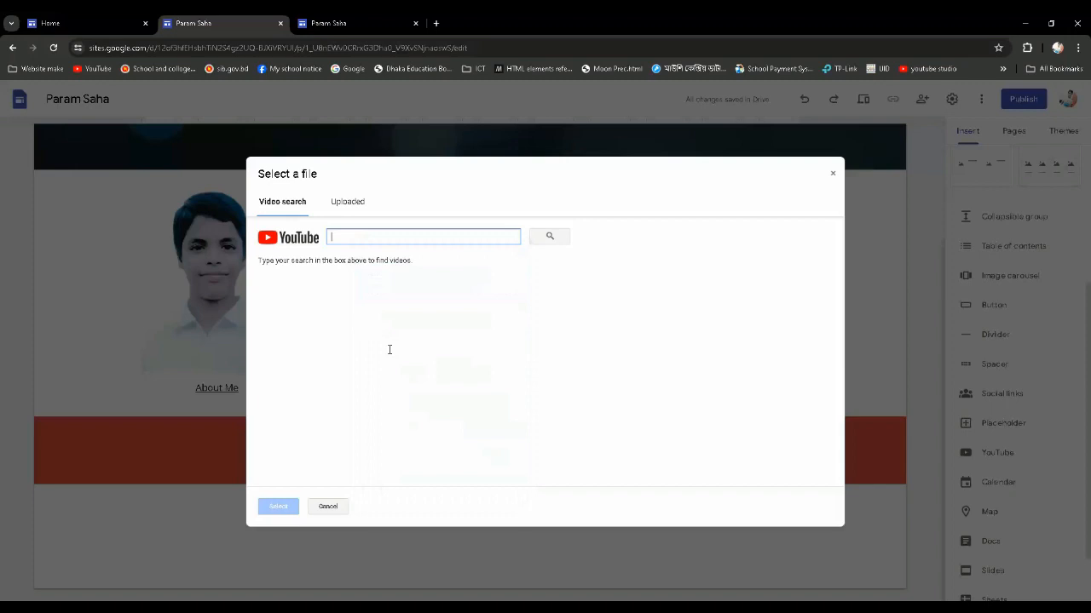
left_click(557, 240)
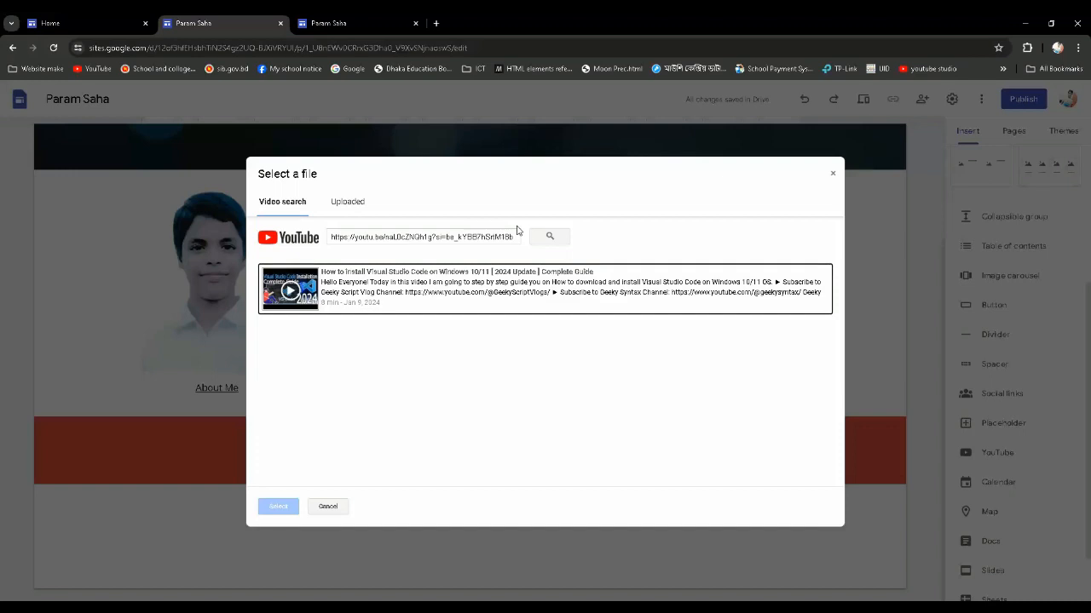
left_click(388, 303)
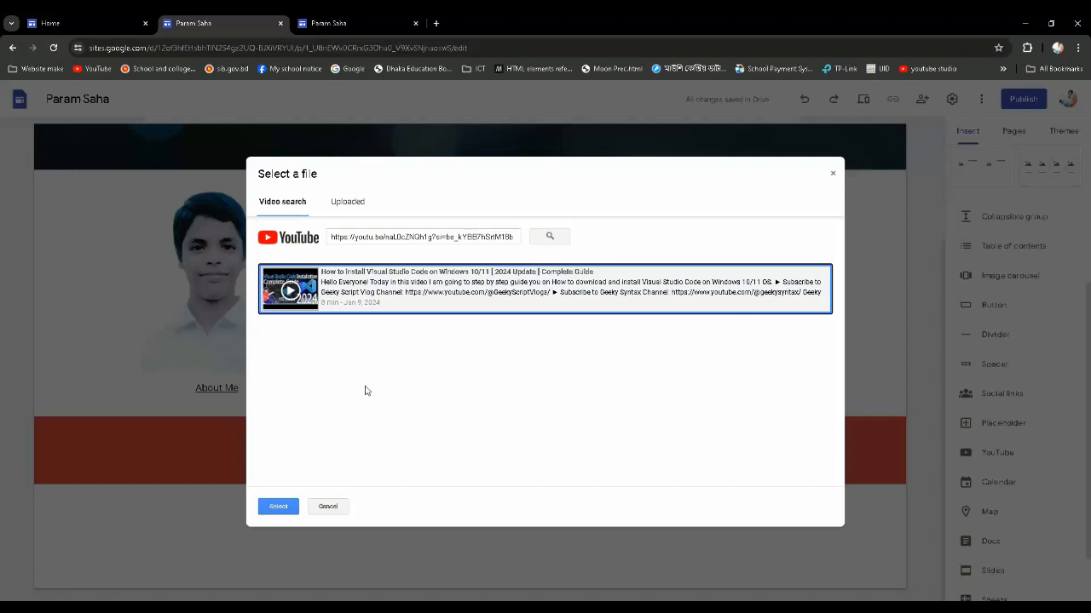
left_click(279, 507)
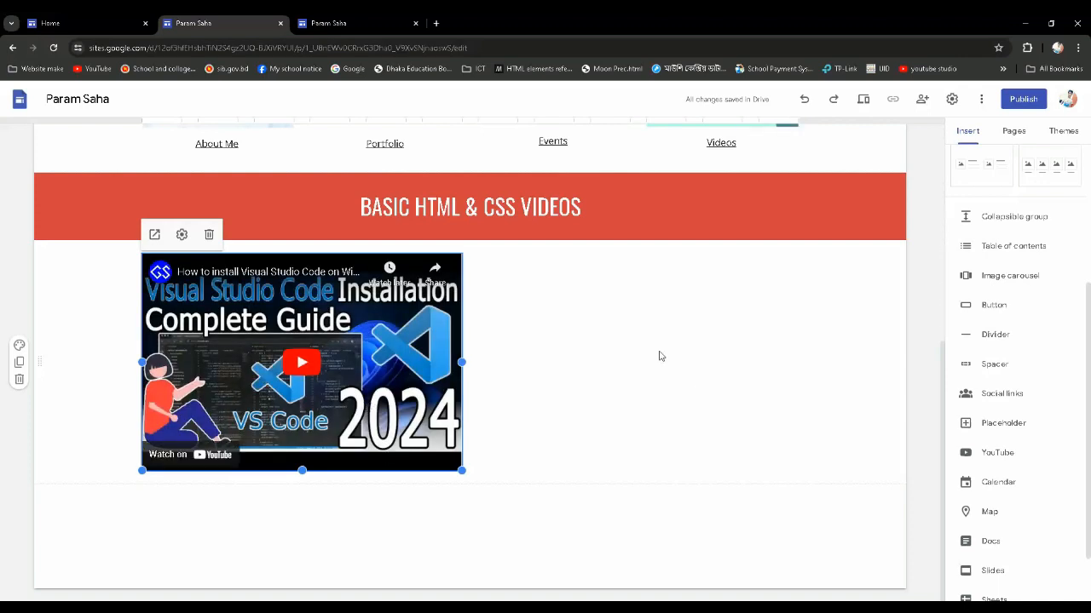
Begin inserting another YouTube video, and copy the 2nd link's address from About Me Text.docx in Word
left_click(537, 355)
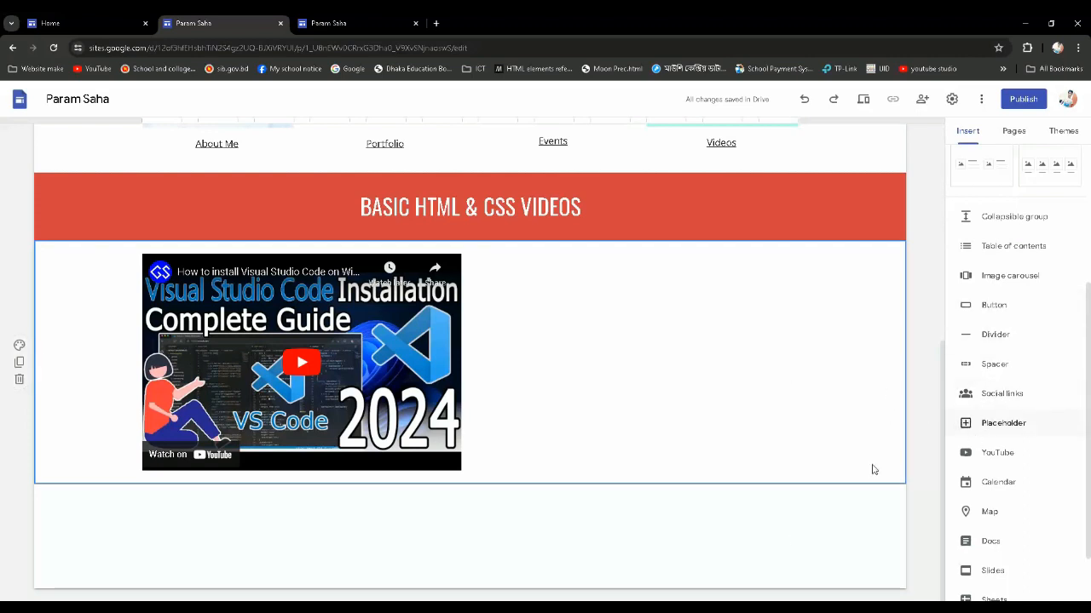
left_click(999, 453)
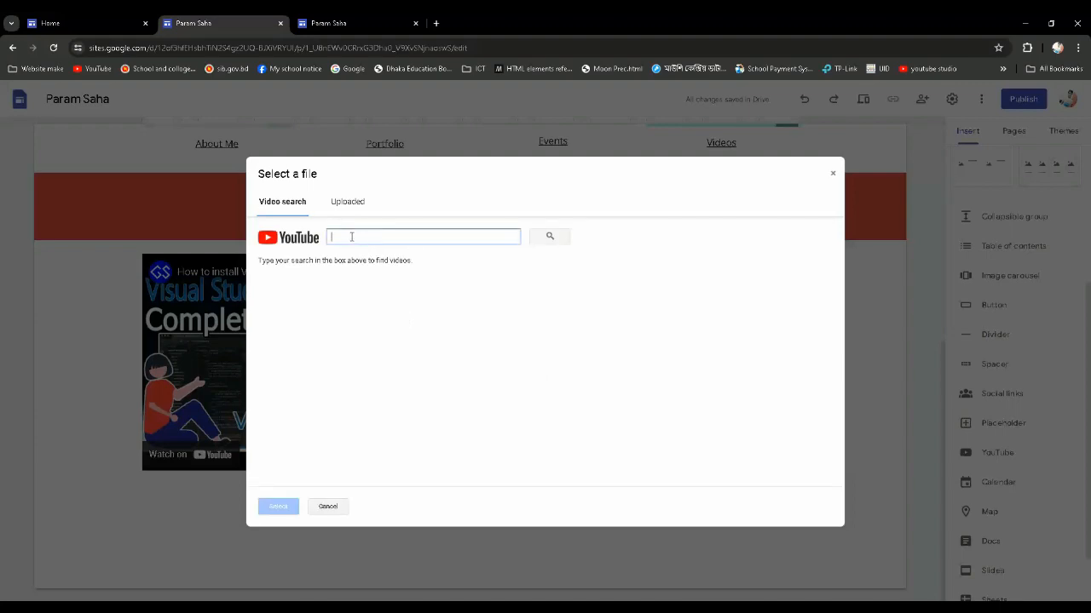
key("alt+Tab")
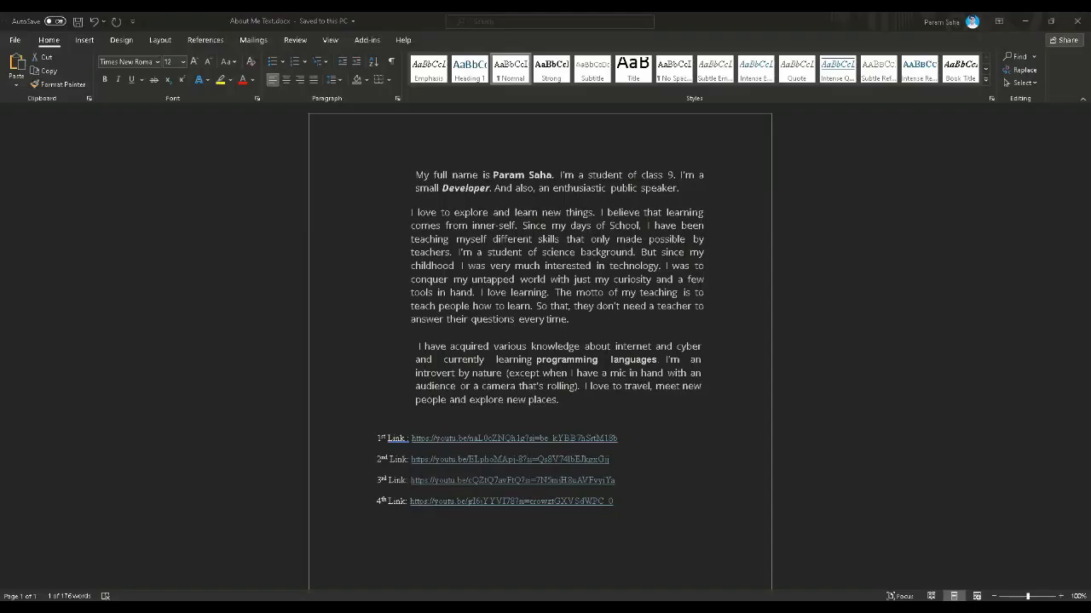
left_click_drag(608, 460, 412, 457)
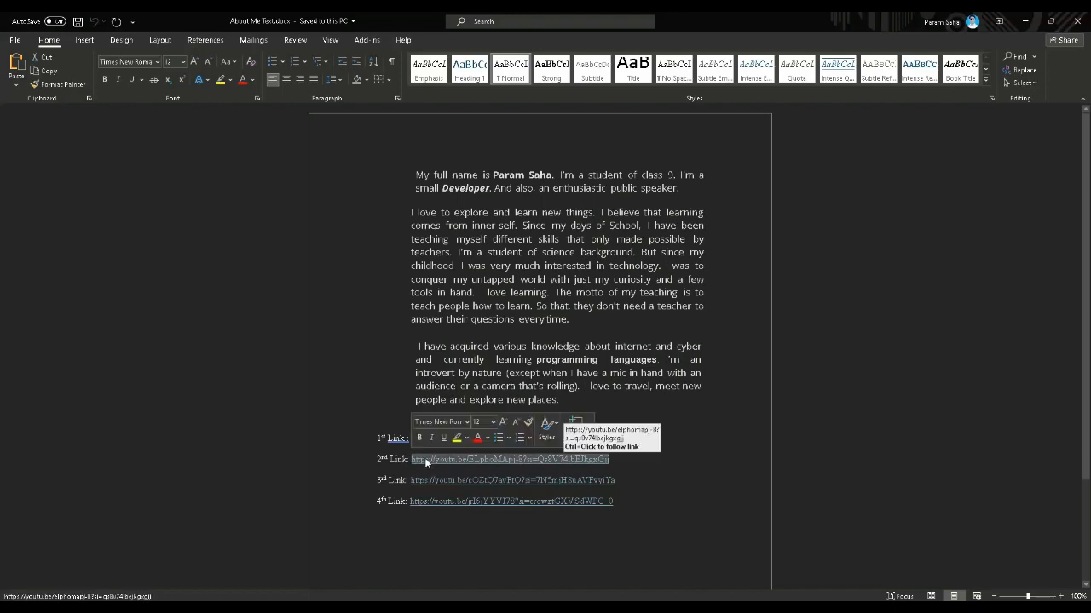
right_click(424, 458)
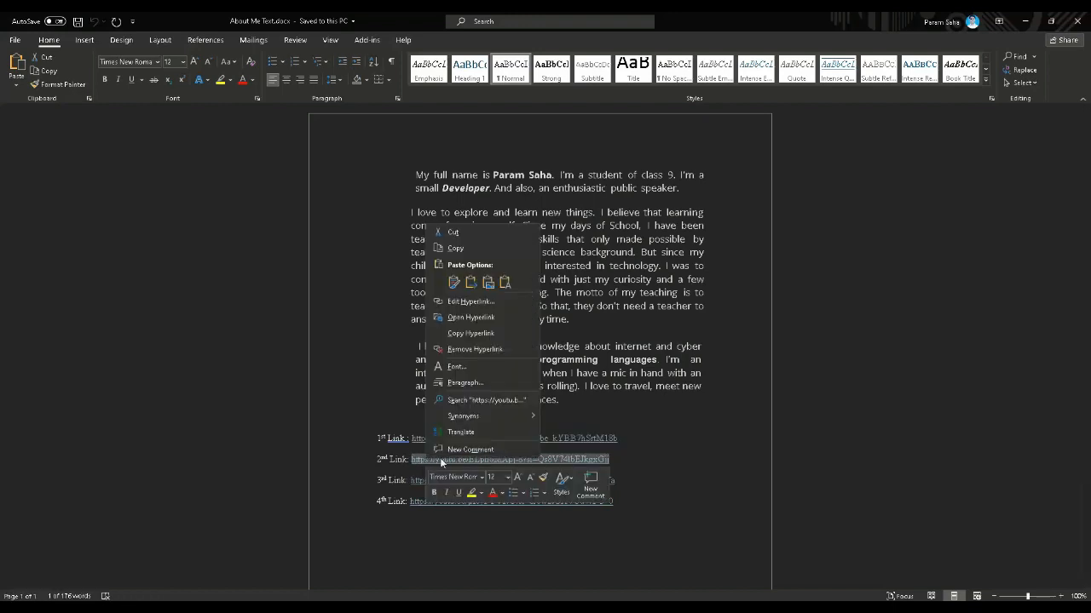
left_click(456, 251)
Back in Google Sites, find the video by the copied 2nd link and insert it below the Visual Studio Code video
key("alt+Tab")
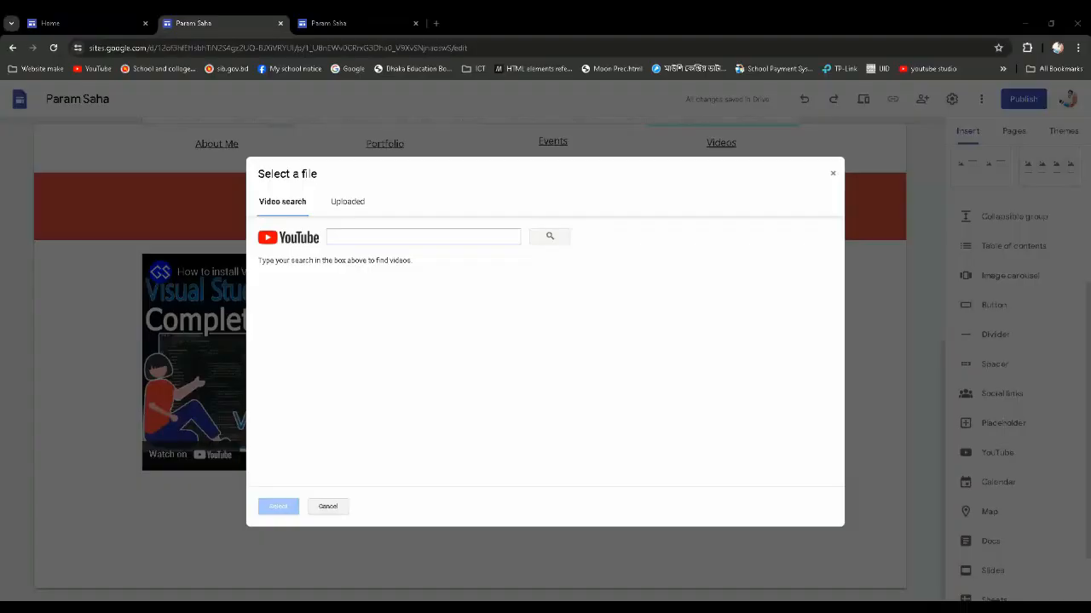
left_click(329, 240)
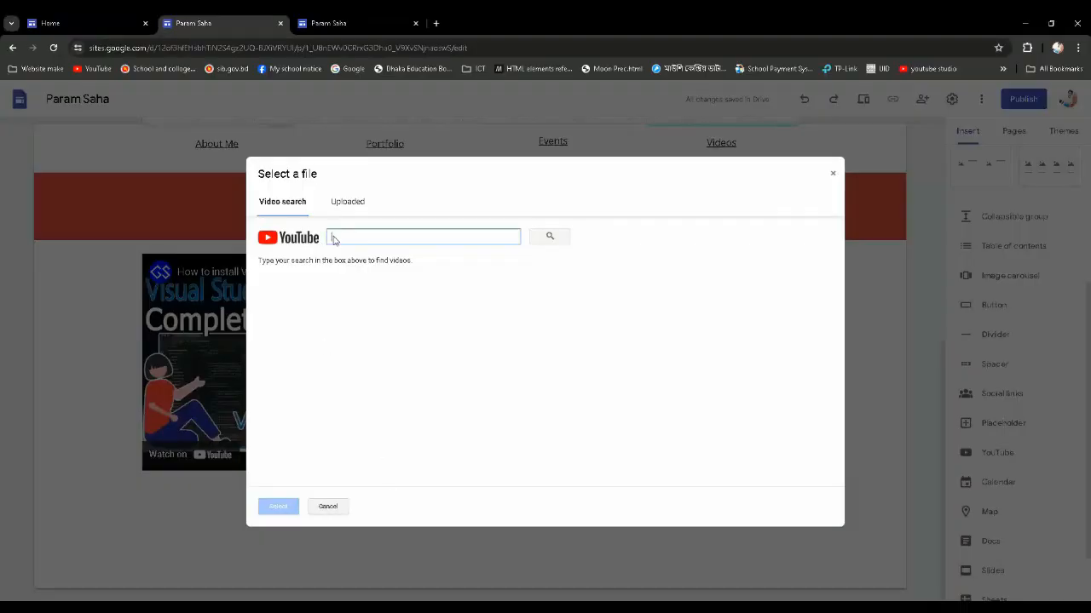
right_click(333, 236)
left_click(366, 346)
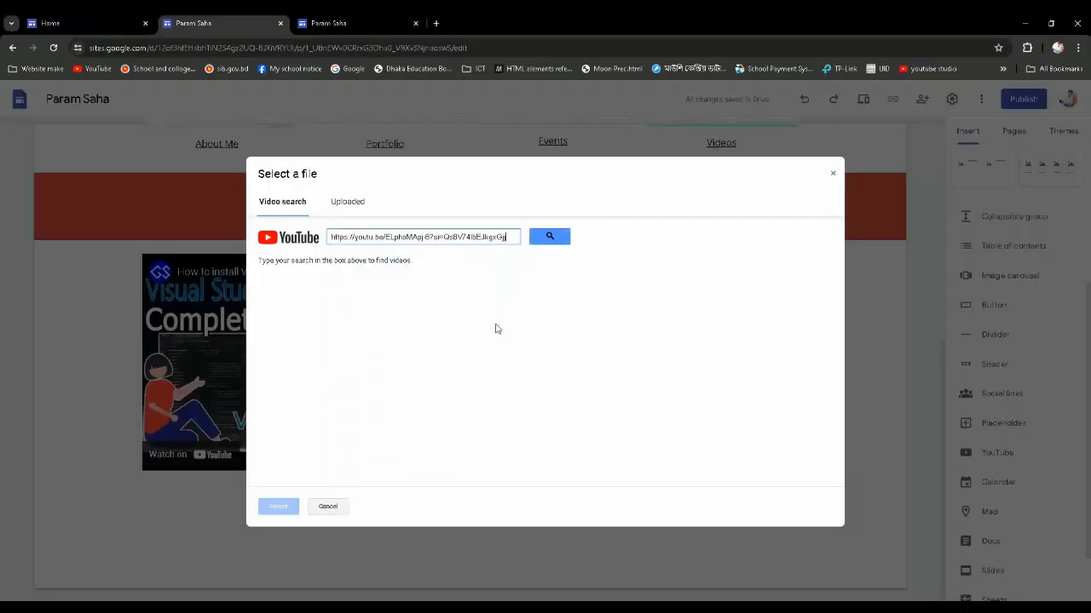
left_click(549, 237)
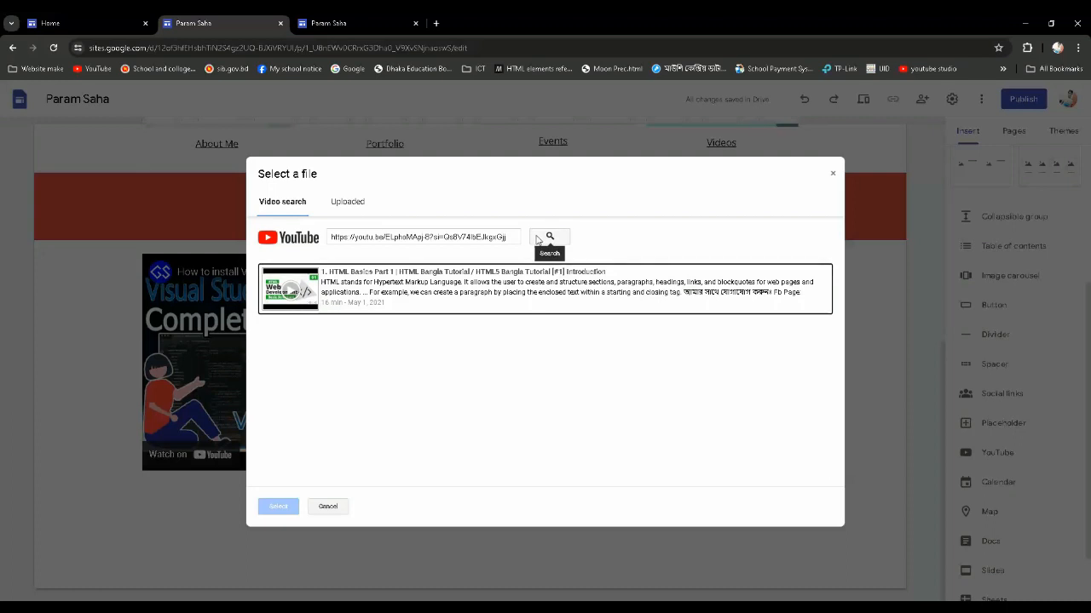
left_click(500, 279)
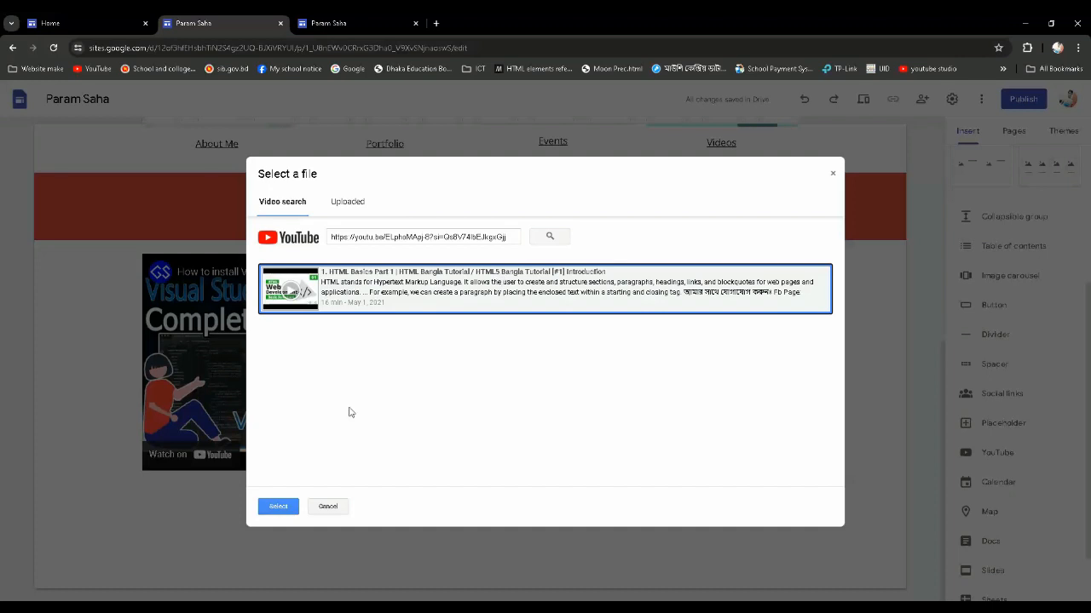
left_click(279, 508)
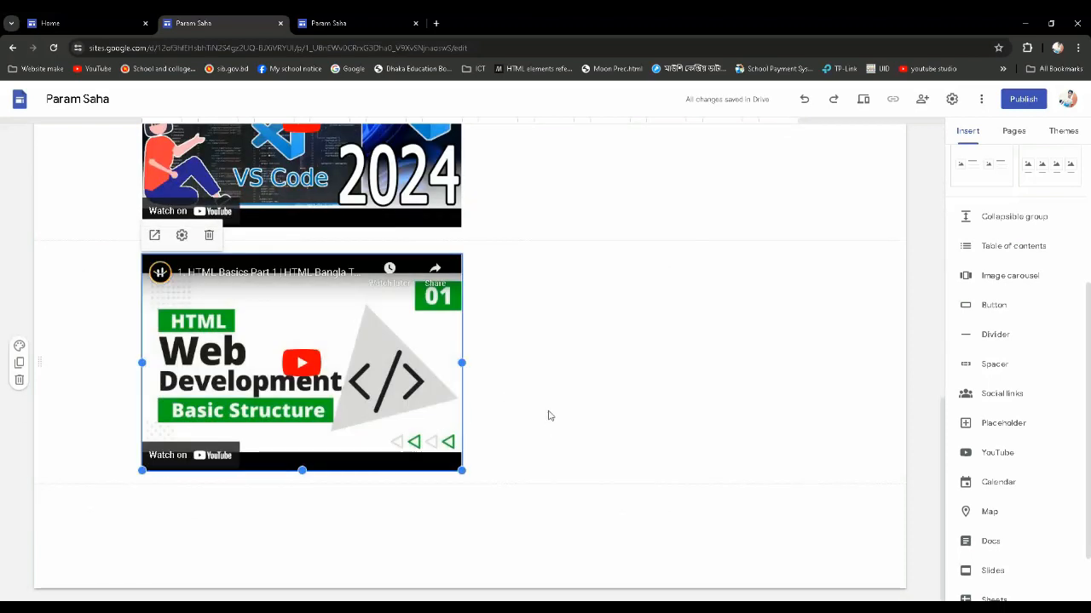
Begin inserting a third YouTube video, and copy the 3rd link's address from About Me Text.docx in Word
scroll(549, 414, "up", 2)
scroll(548, 409, "up", 2)
scroll(548, 407, "down", 3)
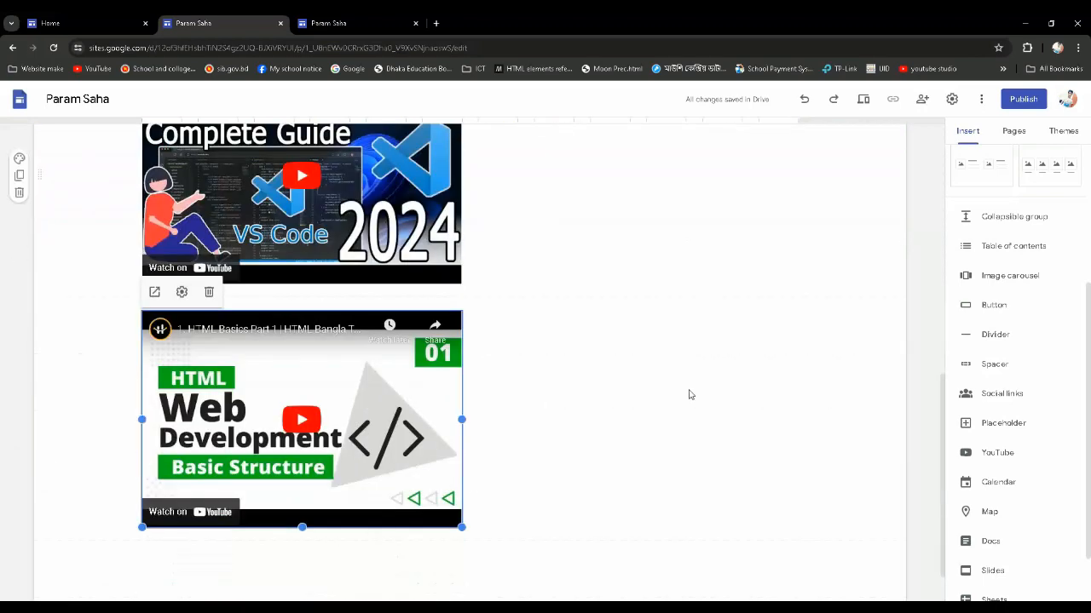
left_click(1005, 452)
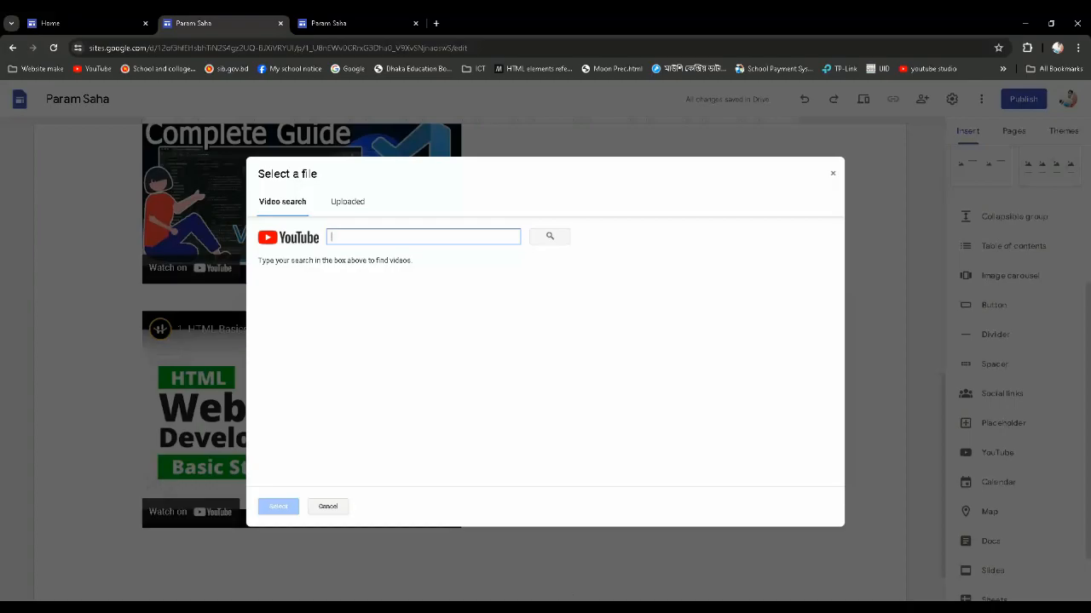
key("alt+Tab")
left_click_drag(615, 480, 424, 479)
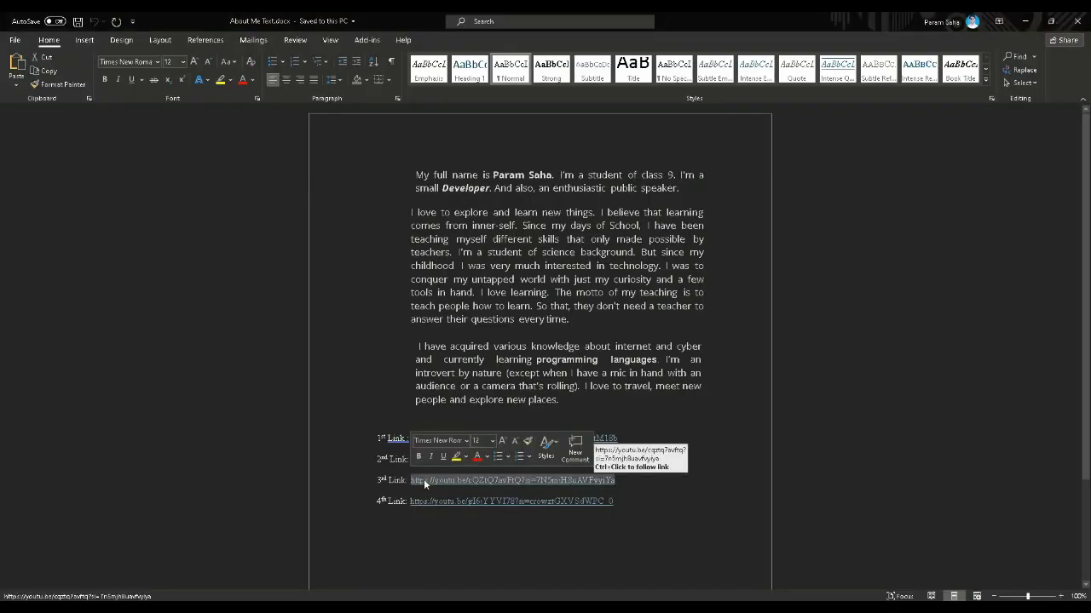
right_click(424, 479)
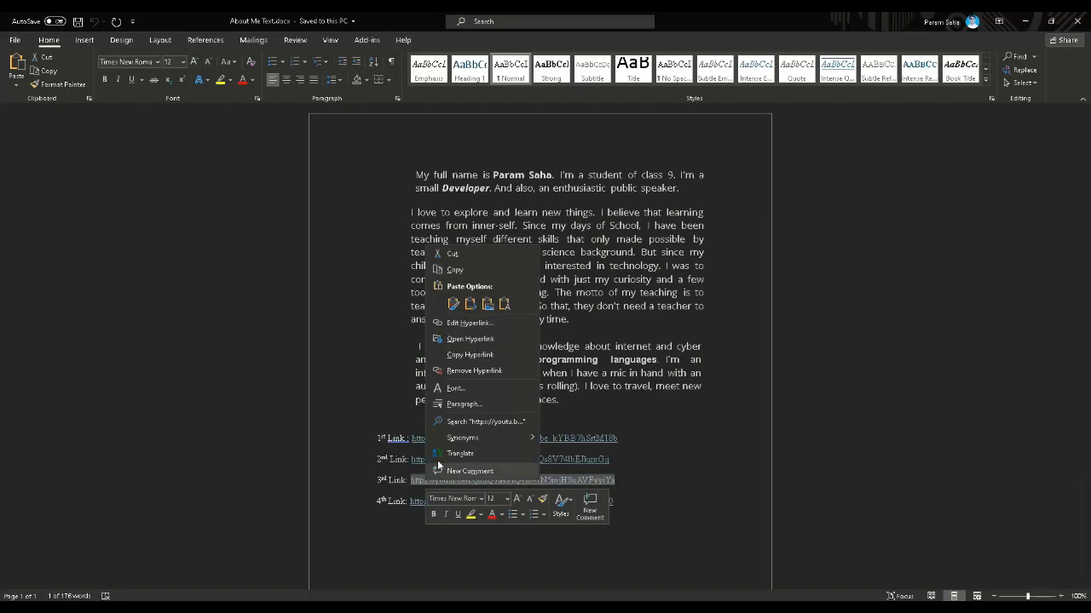
left_click(464, 268)
Return to Google Sites, find the video by the copied 3rd link, and insert it below the HTML Basics Part 1 video
left_click(1024, 22)
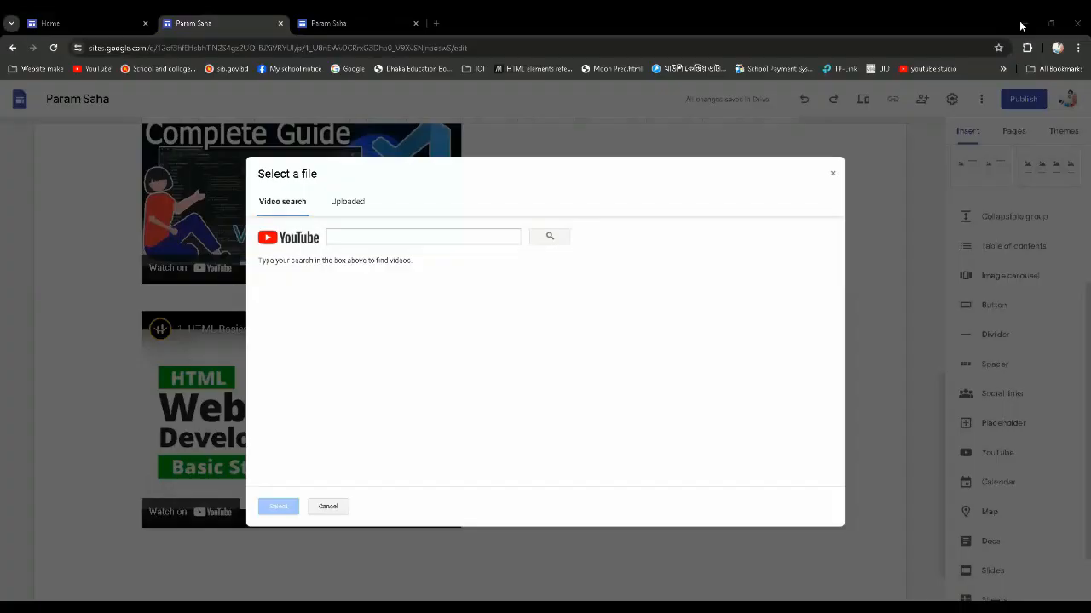
right_click(382, 239)
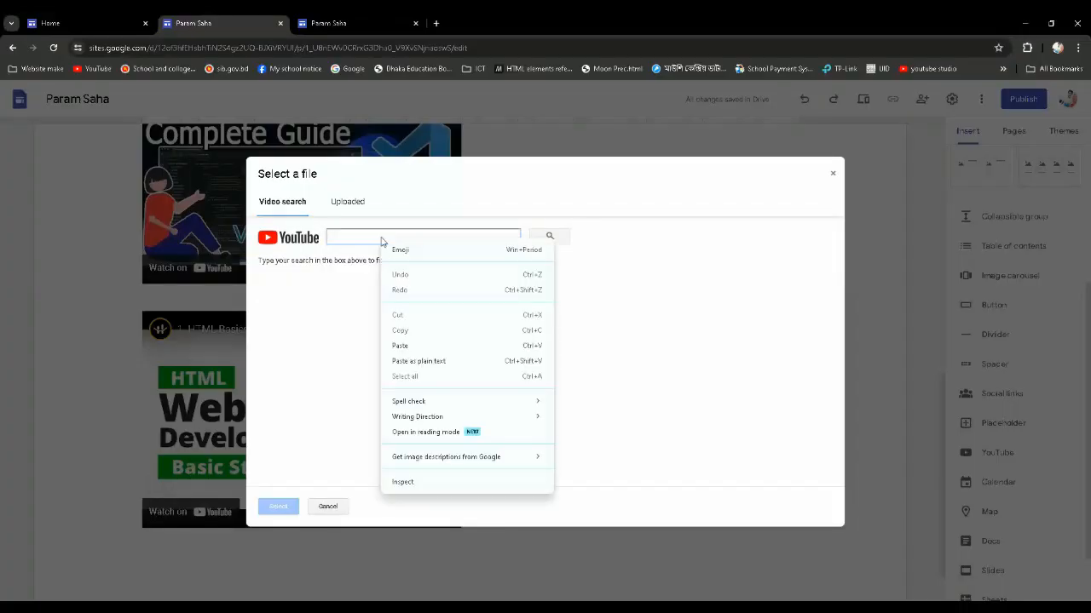
left_click(401, 346)
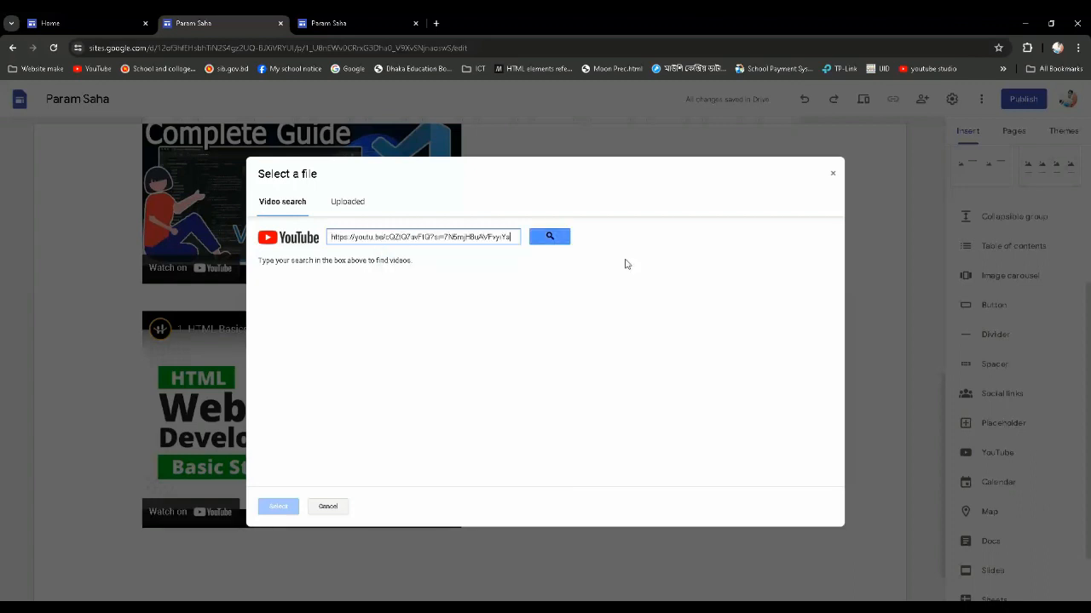
left_click(552, 237)
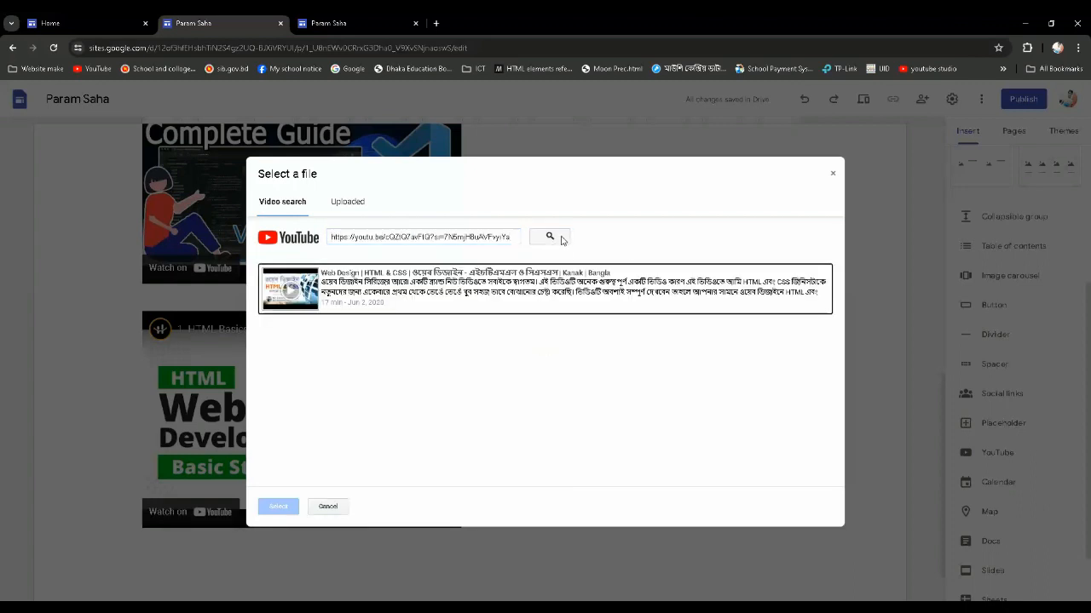
left_click(419, 295)
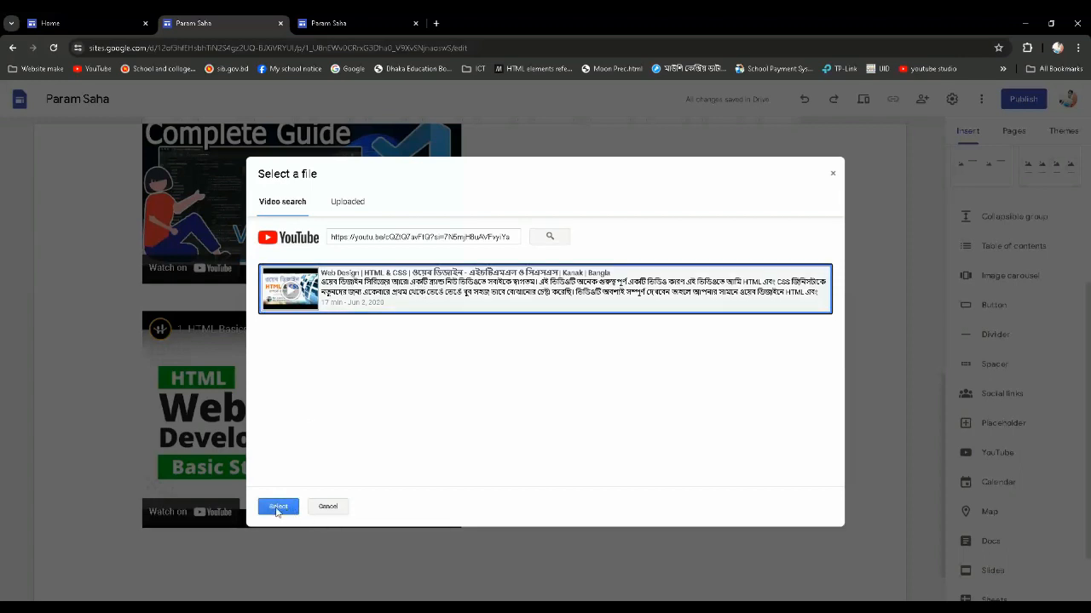
left_click(278, 507)
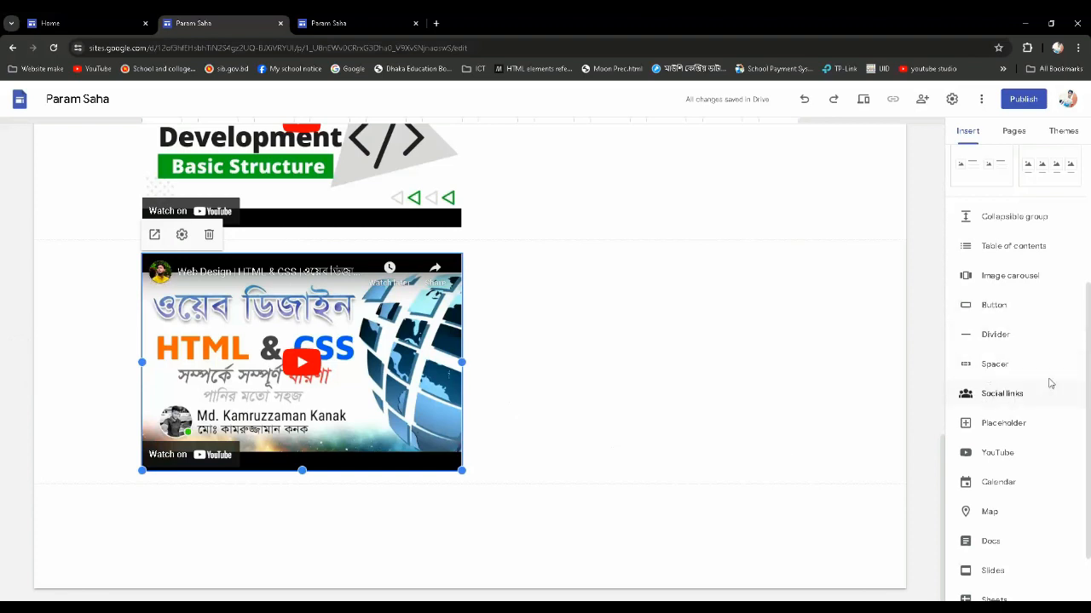
Begin inserting a fourth YouTube video, and copy the 4th link's address from About Me Text.docx in Word
left_click(1003, 455)
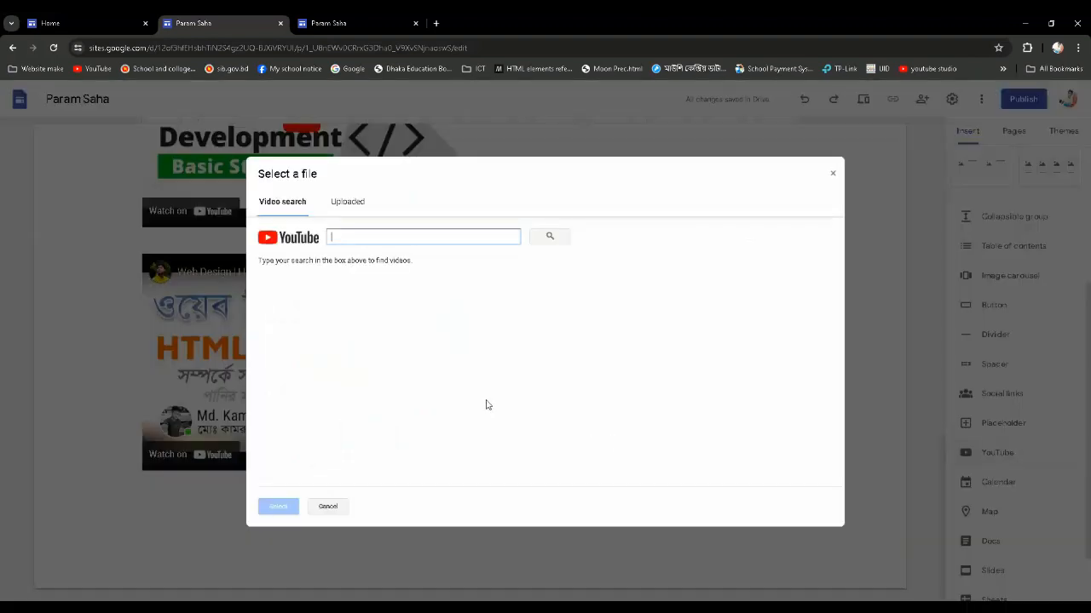
key("alt+Tab")
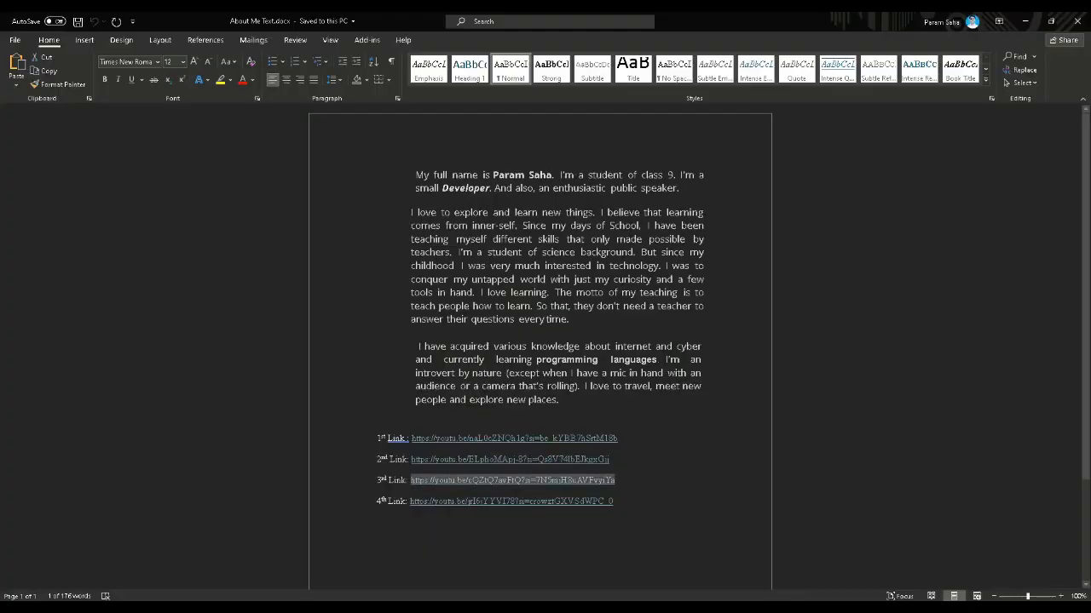
left_click_drag(613, 504, 410, 502)
right_click(442, 500)
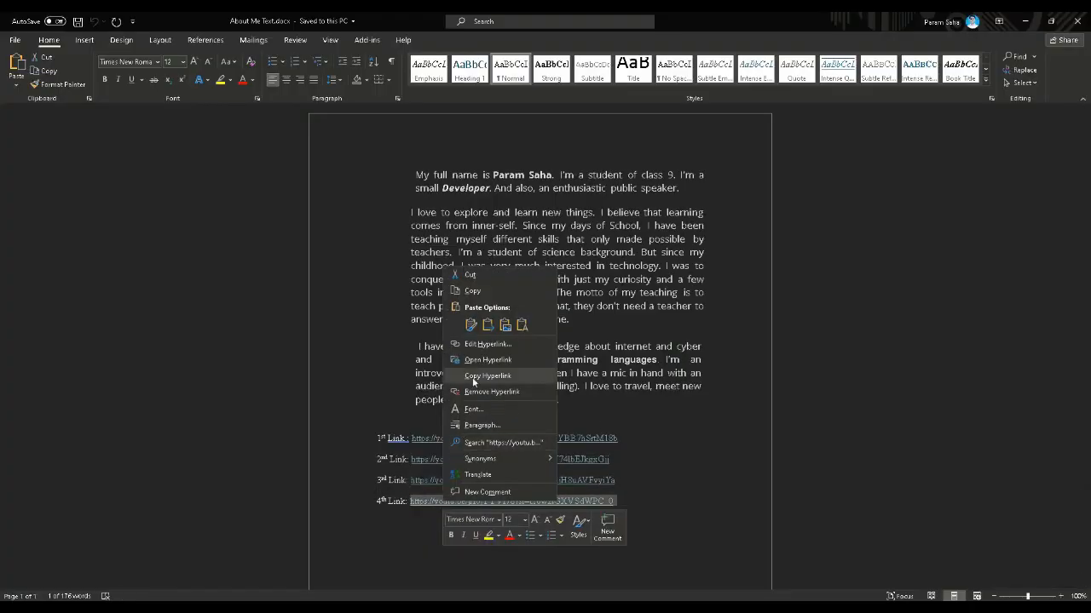
left_click(473, 292)
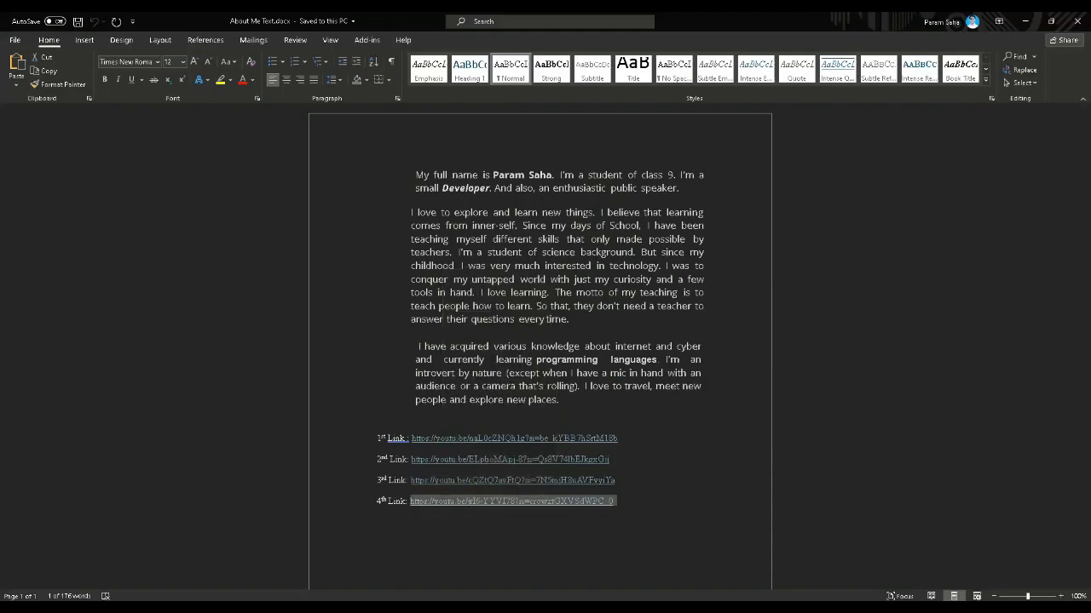
Back in Google Sites, find the video by the copied 4th link and insert it below the Web Design HTML & CSS video
key("alt+Tab")
right_click(374, 235)
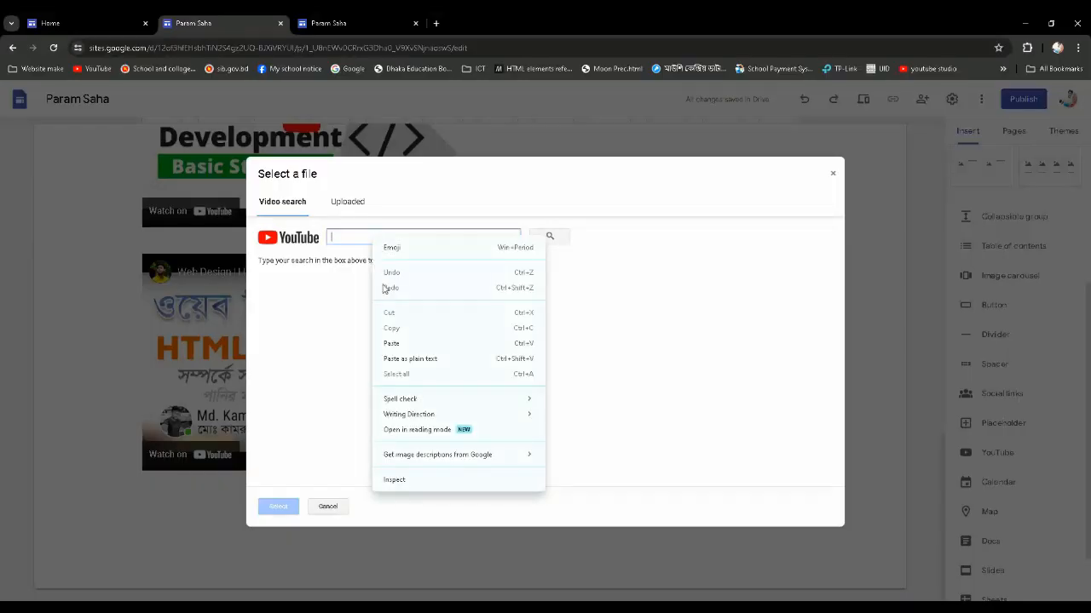
left_click(395, 341)
left_click(550, 238)
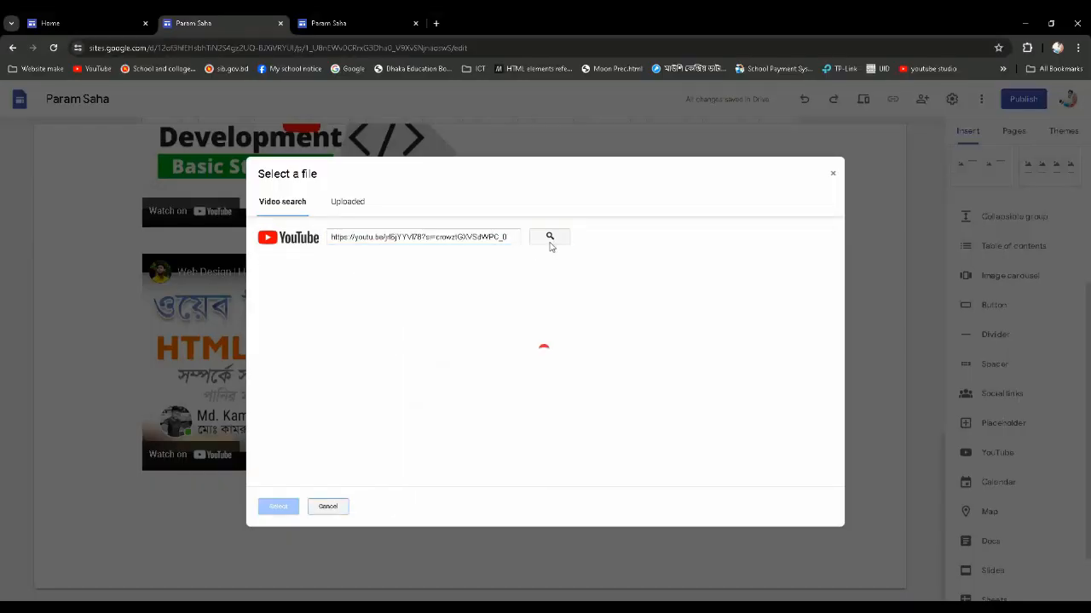
left_click(390, 293)
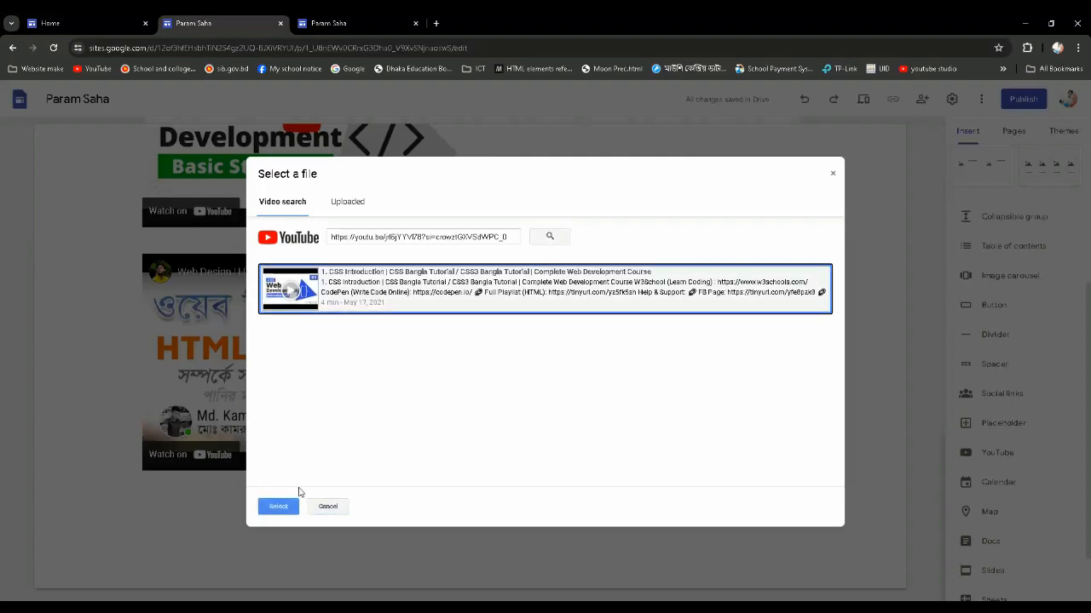
left_click(279, 507)
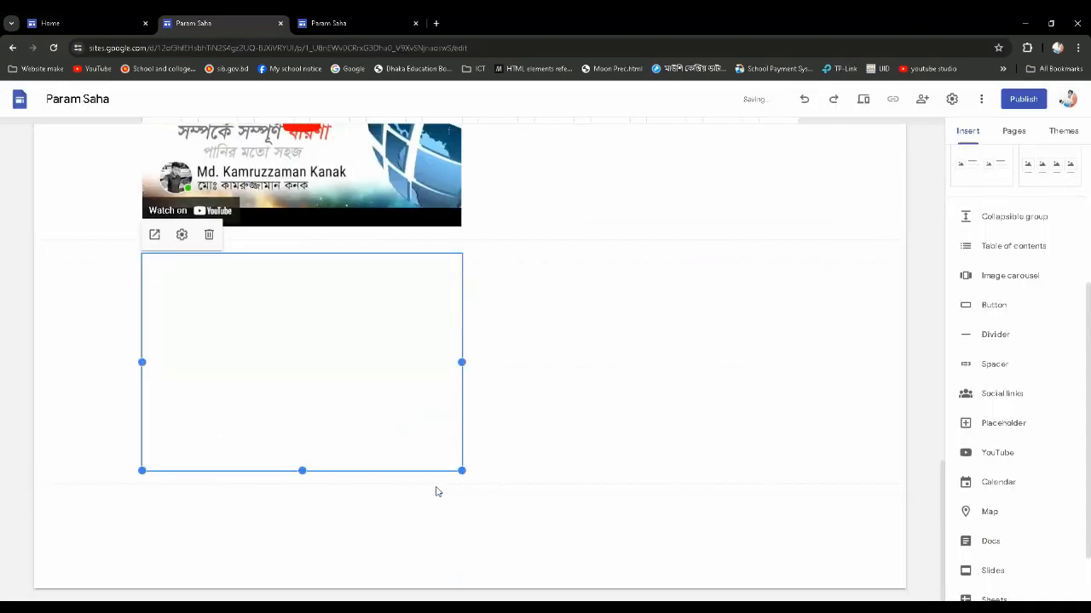
Move the HTML Basics Part 1 video into the empty space to the right of the Visual Studio Code installation video
scroll(331, 378, "up", 7)
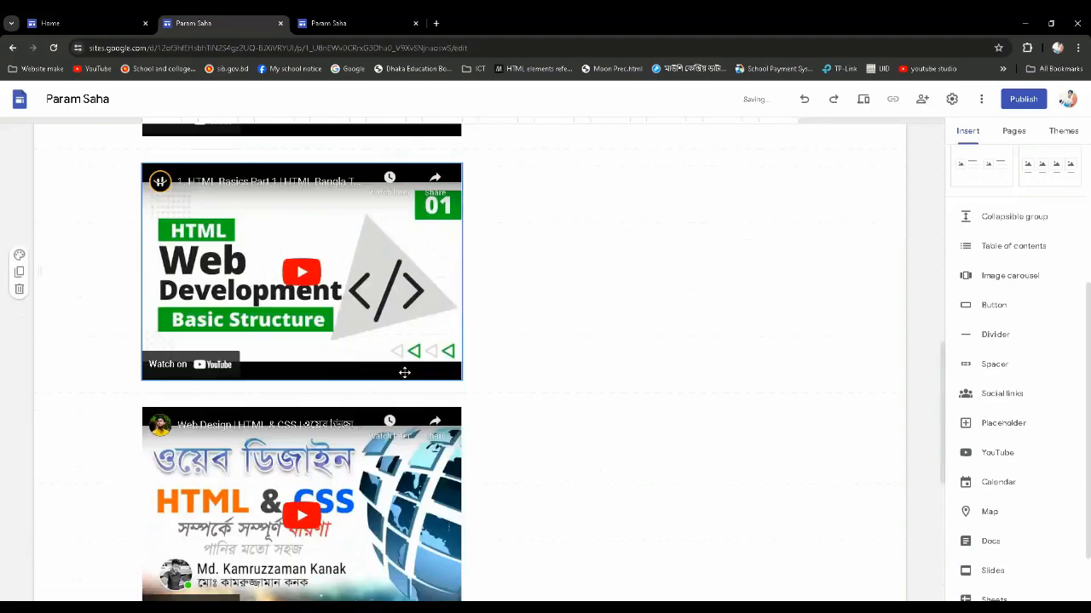
scroll(404, 372, "up", 5)
scroll(306, 379, "down", 2)
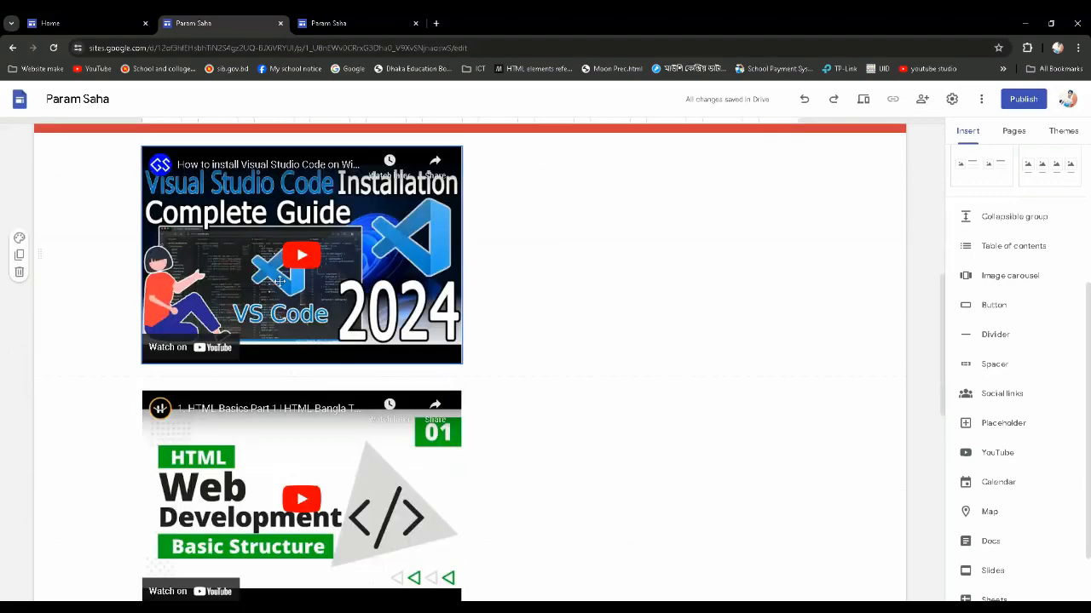
scroll(280, 281, "down", 3)
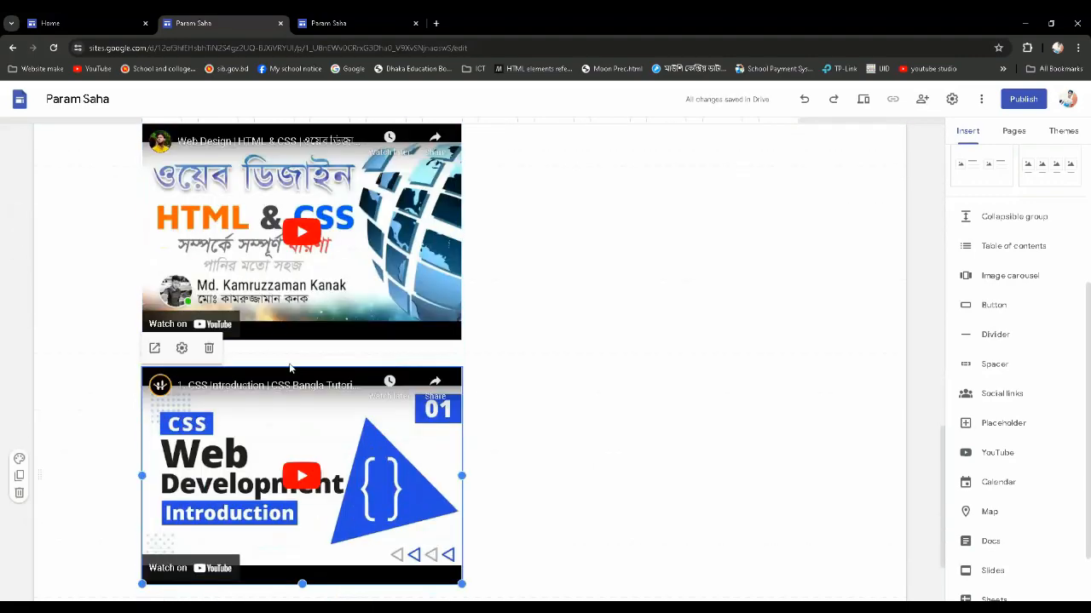
scroll(508, 409, "down", 1)
scroll(509, 395, "up", 7)
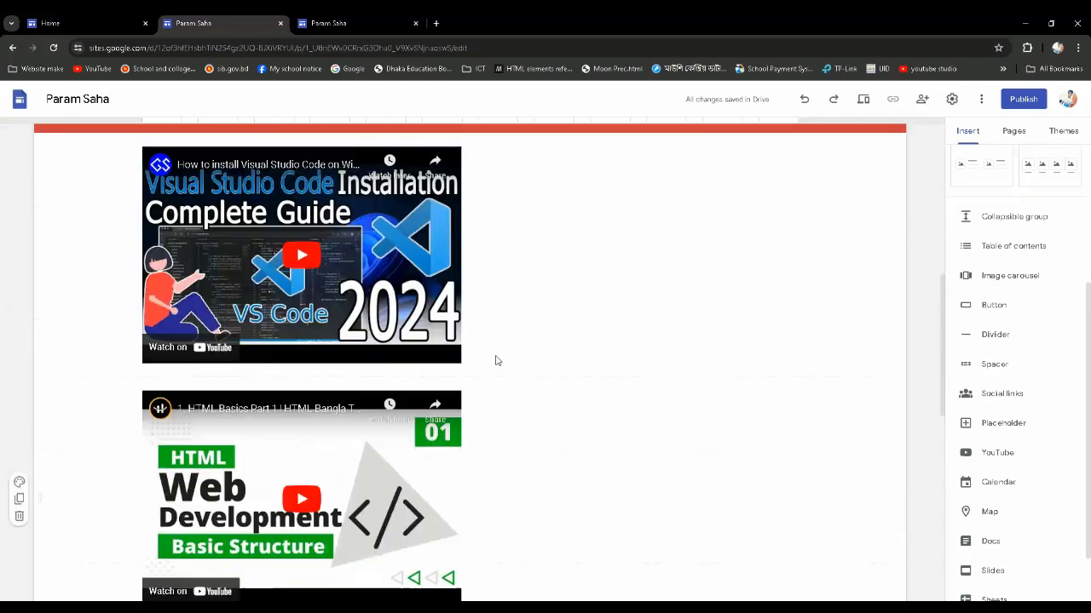
scroll(497, 361, "up", 2)
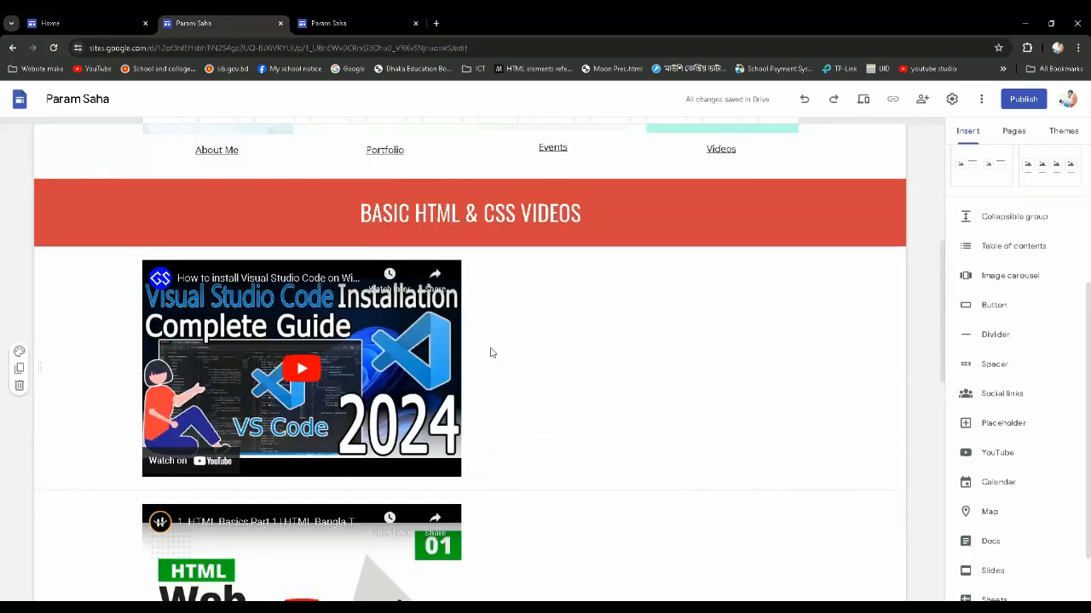
scroll(490, 353, "down", 1)
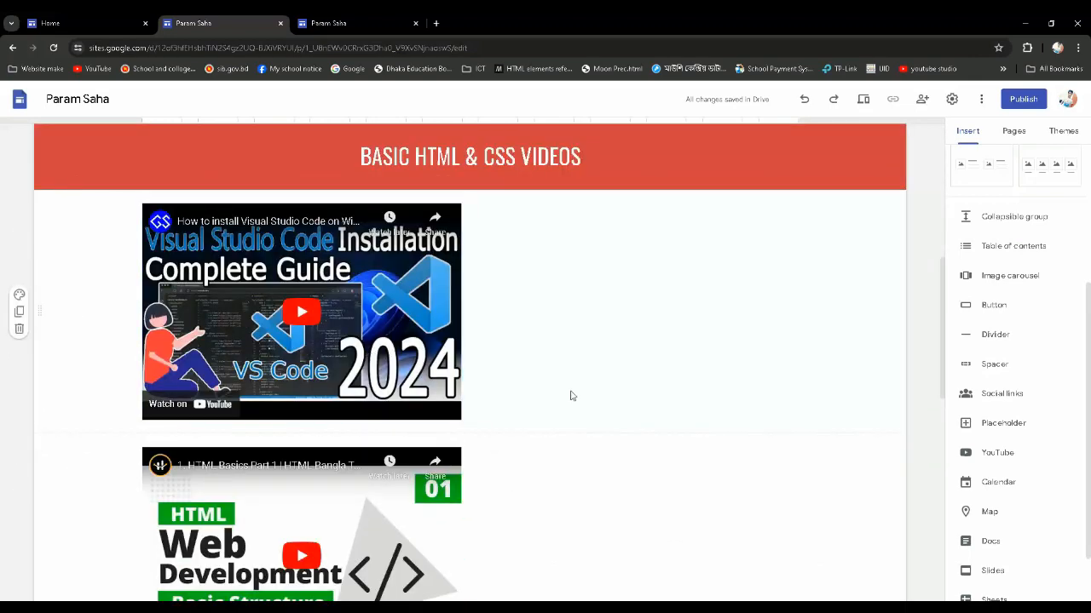
scroll(530, 411, "down", 2)
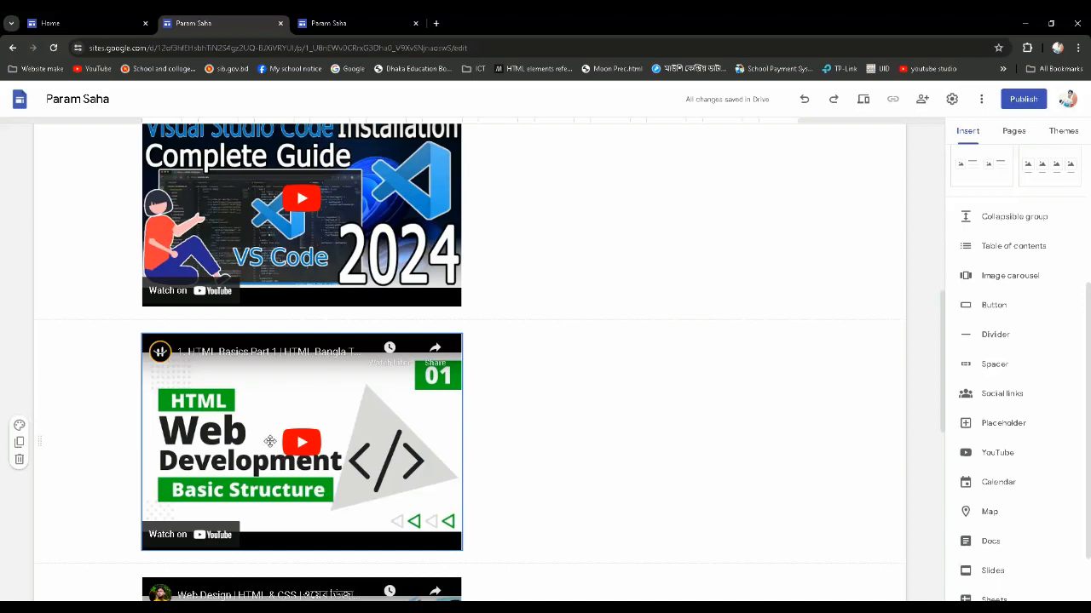
left_click_drag(269, 441, 561, 213)
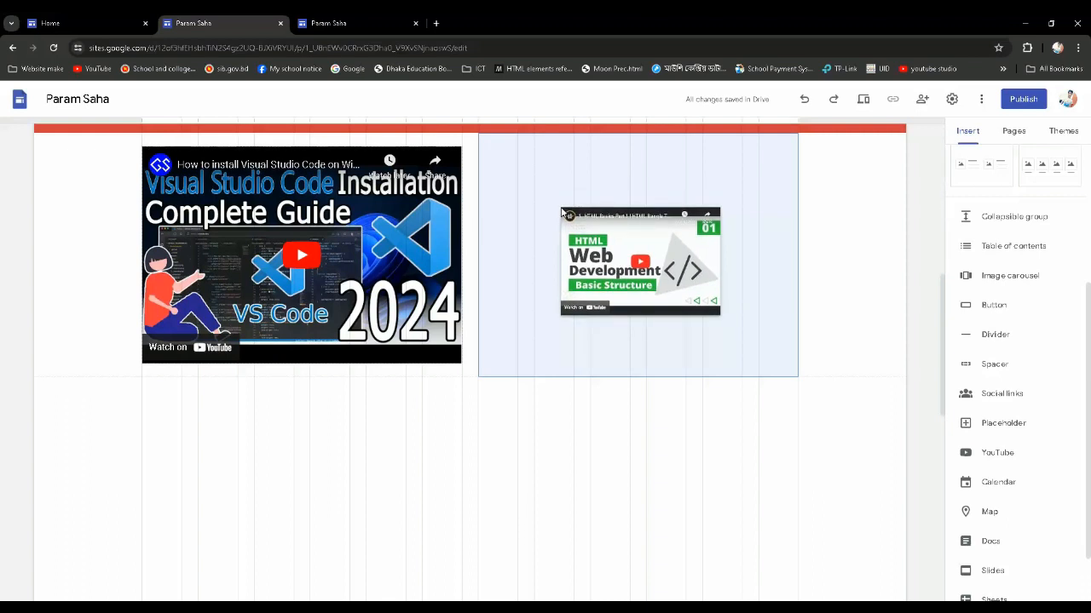
left_click_drag(562, 213, 561, 212)
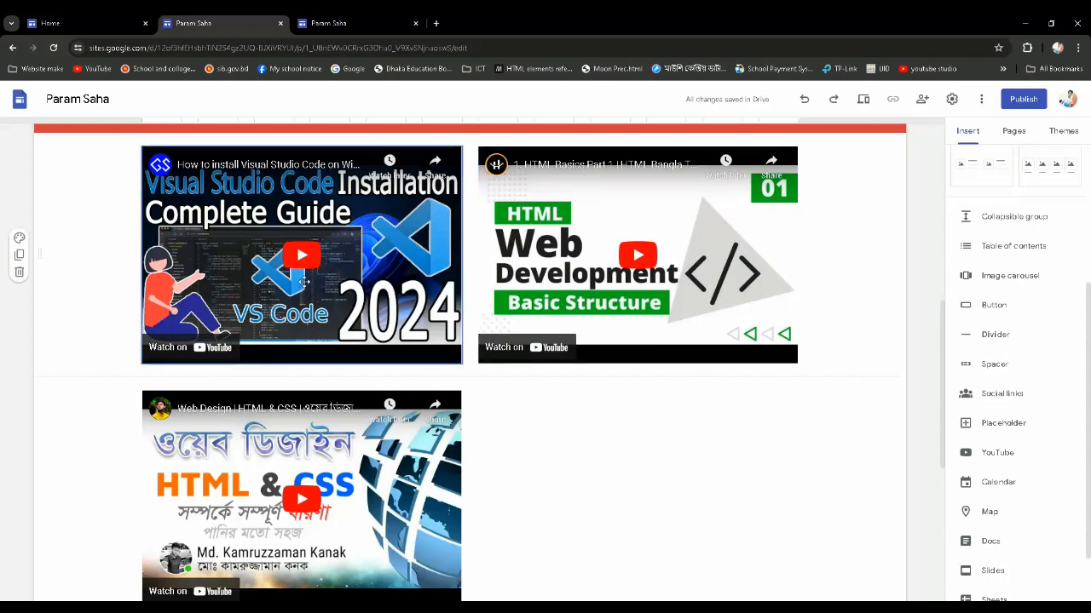
Move the CSS Introduction video up beside the Web Design HTML & CSS video, on its right
scroll(304, 281, "down", 3)
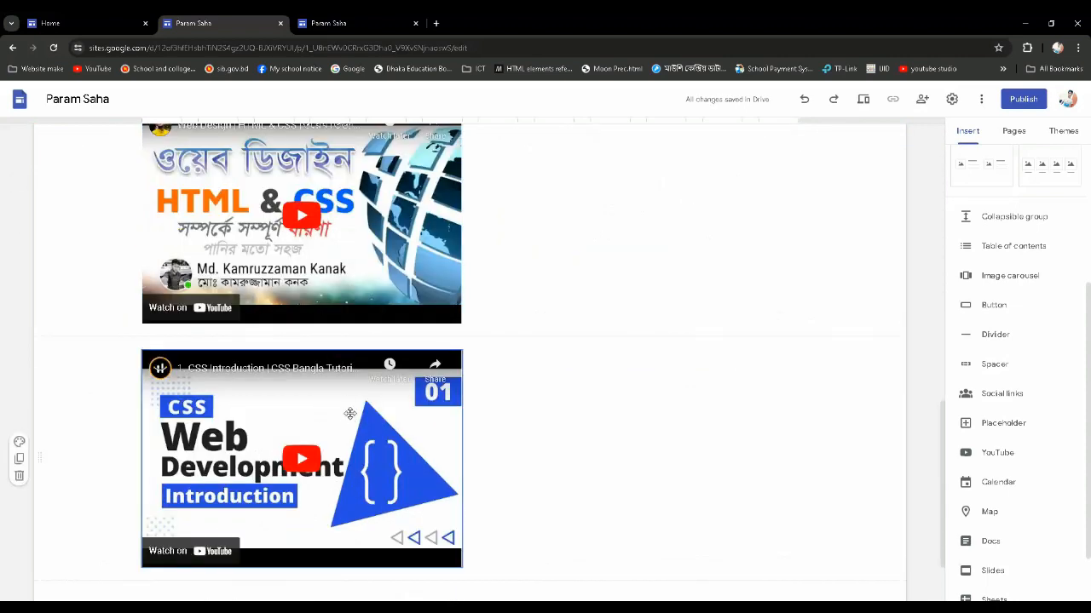
scroll(349, 408, "up", 1)
scroll(317, 510, "down", 1)
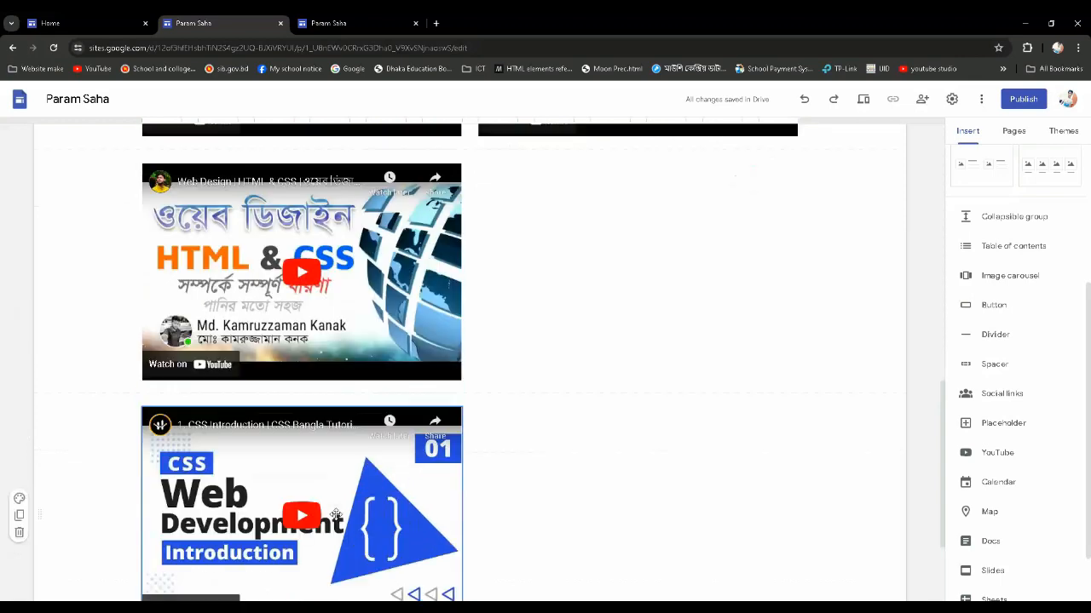
left_click_drag(316, 510, 514, 246)
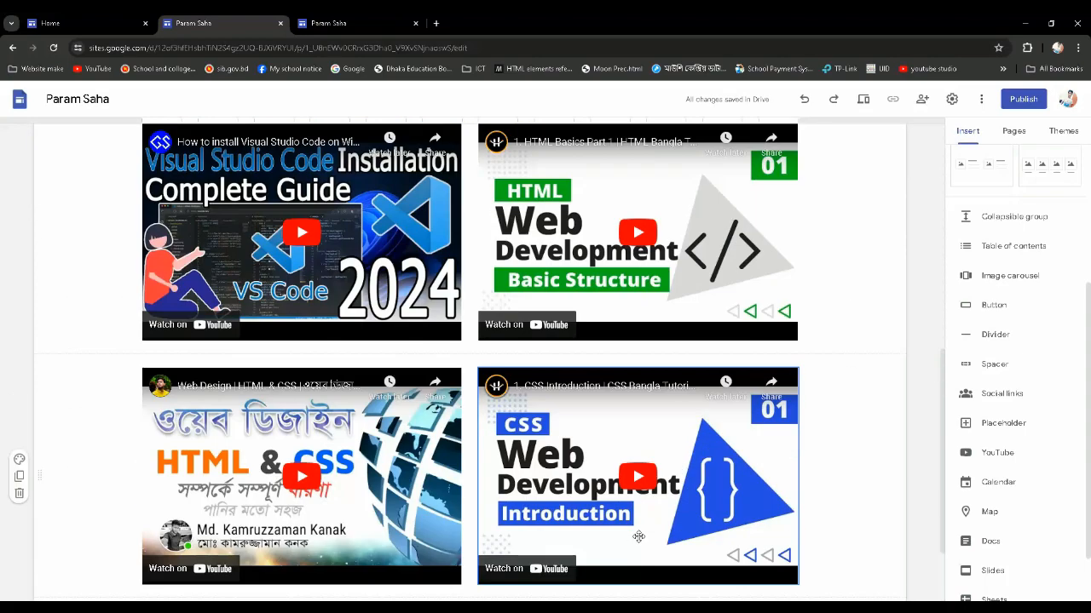
Review the two-by-two arrangement of videos below the "Basic HTML & CSS Videos" banner, down to the end of the page
scroll(635, 525, "up", 1)
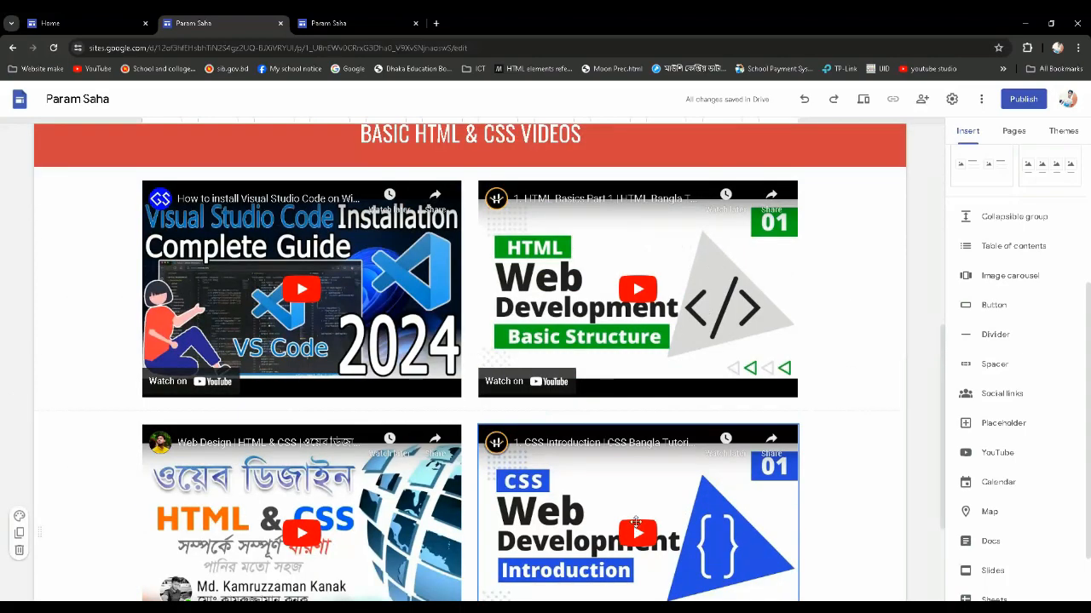
scroll(605, 477, "up", 2)
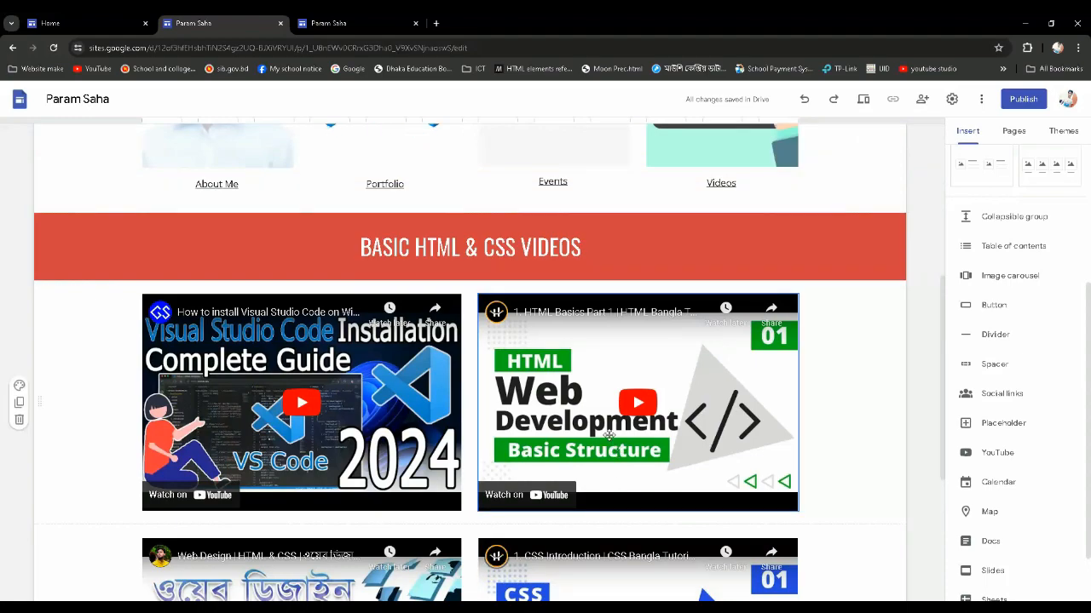
scroll(840, 447, "down", 5)
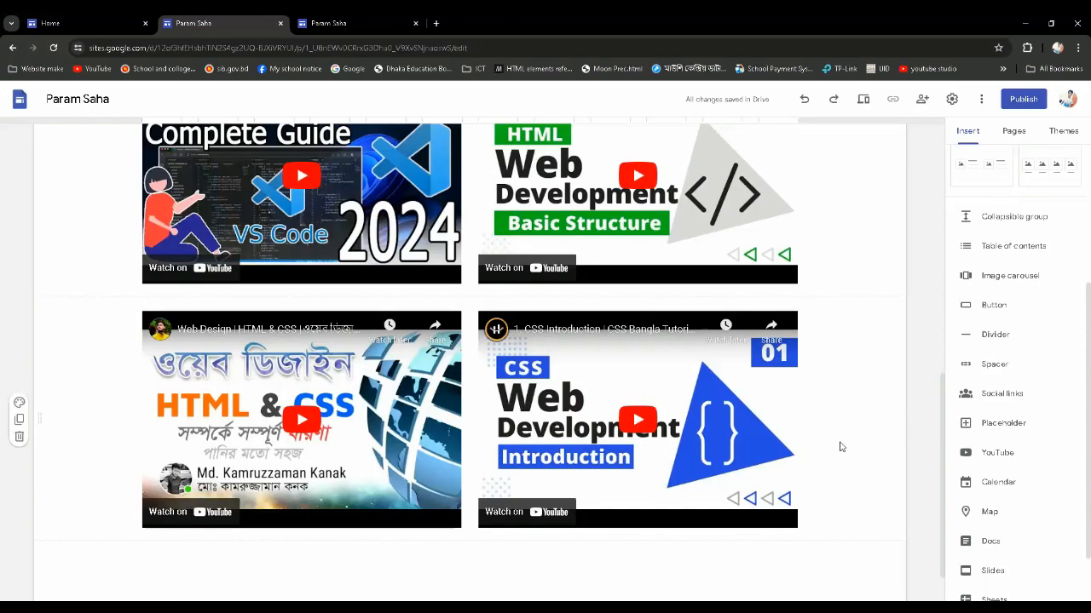
scroll(840, 446, "up", 2)
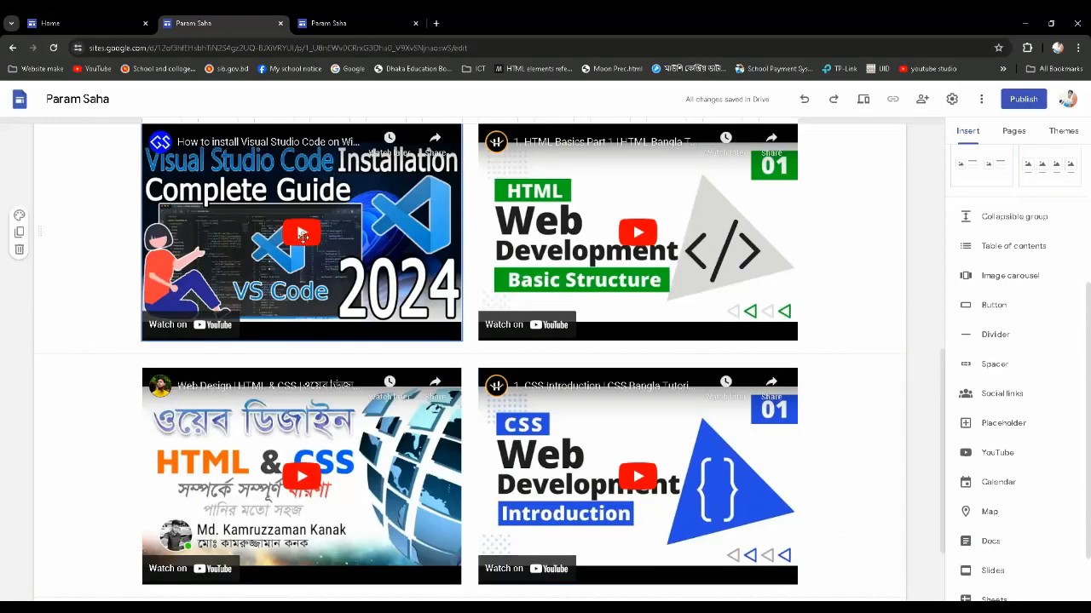
scroll(333, 253, "up", 1)
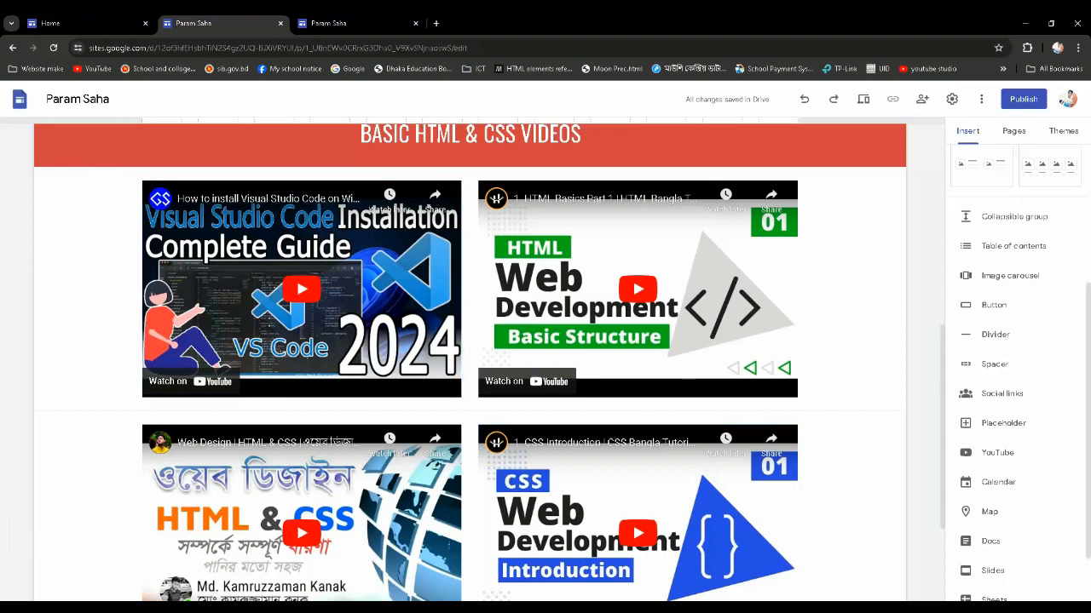
scroll(818, 577, "down", 2)
scroll(601, 503, "up", 4)
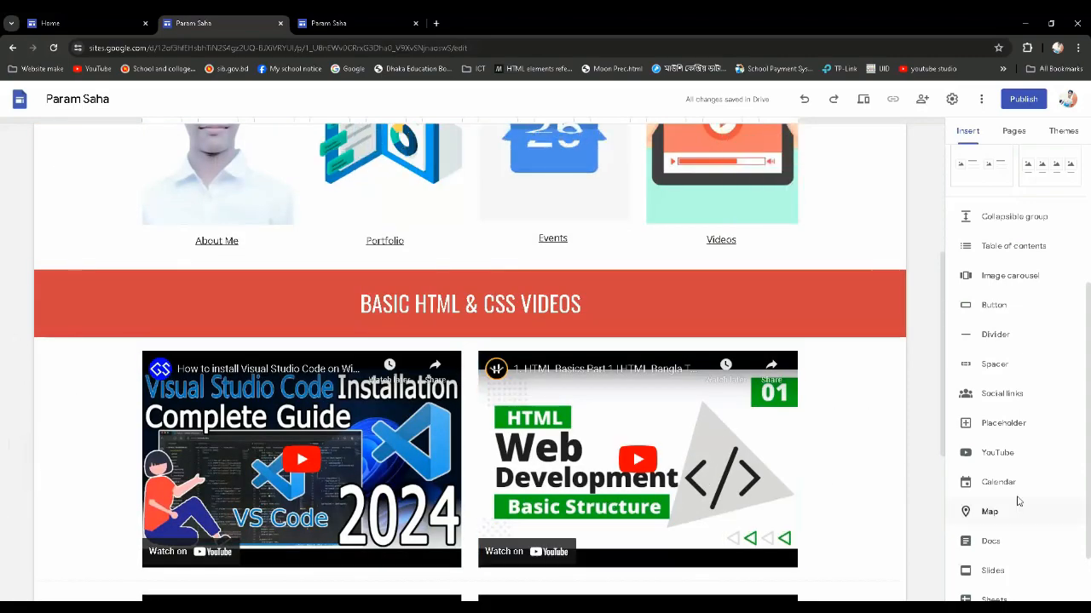
scroll(596, 452, "down", 4)
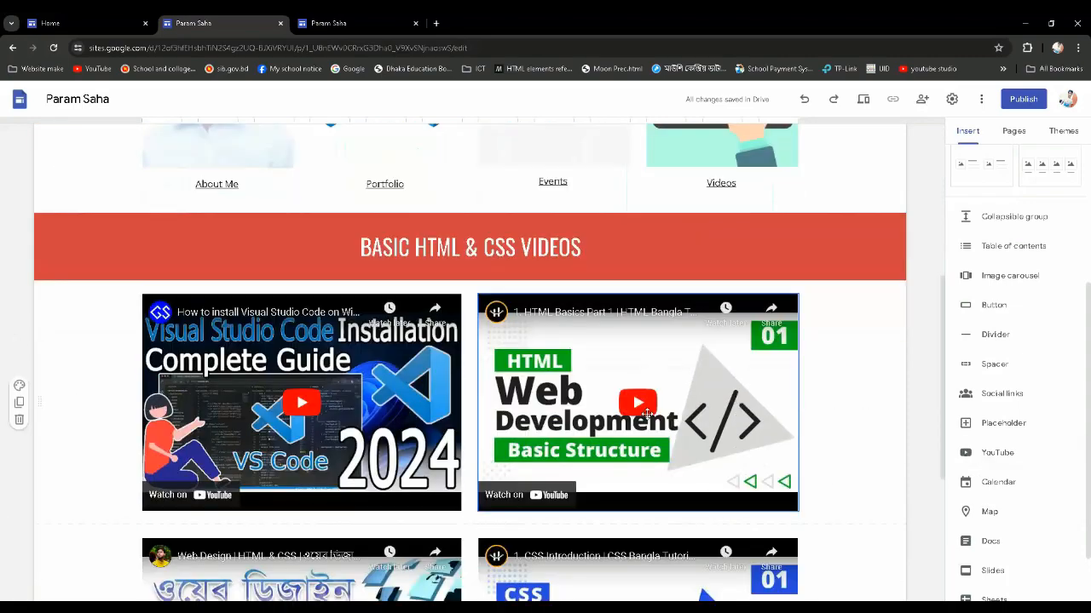
scroll(562, 453, "up", 3)
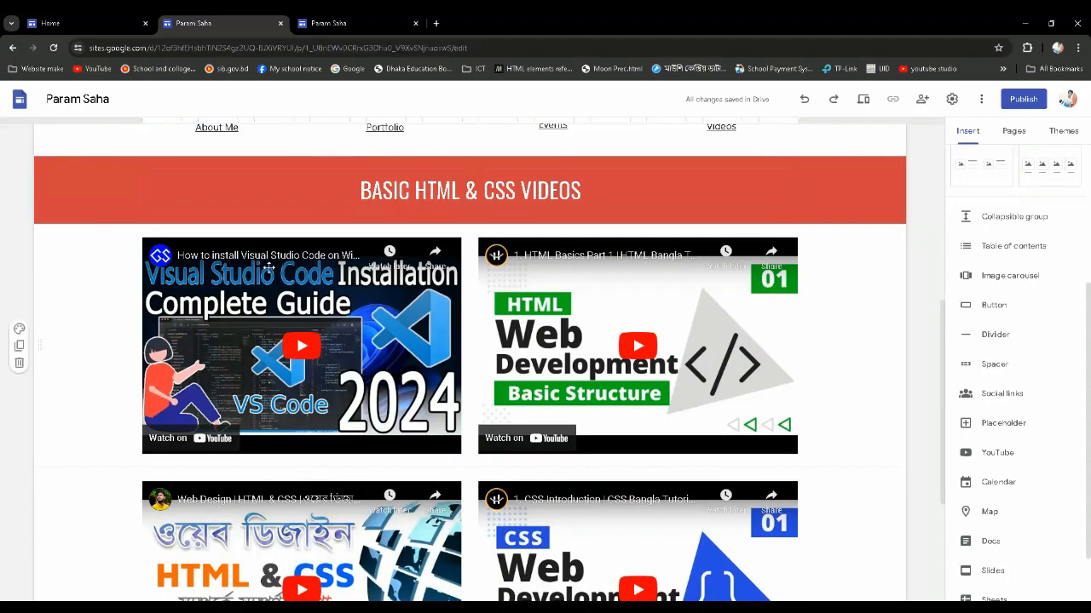
scroll(581, 526, "down", 3)
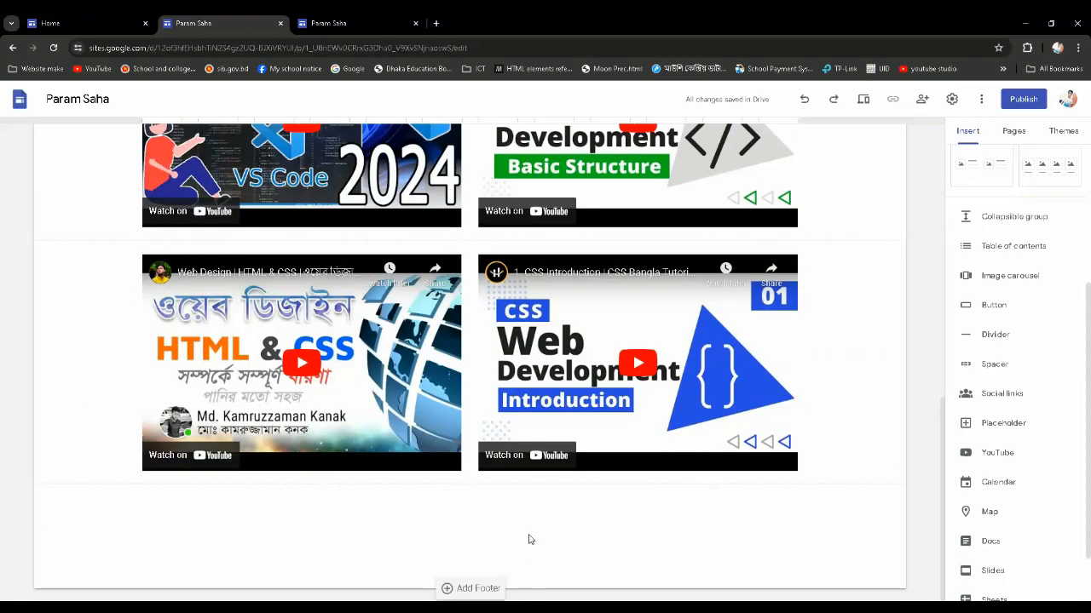
Add a text box in the empty area below the four videos and enter "Visit me"
double_click(485, 531)
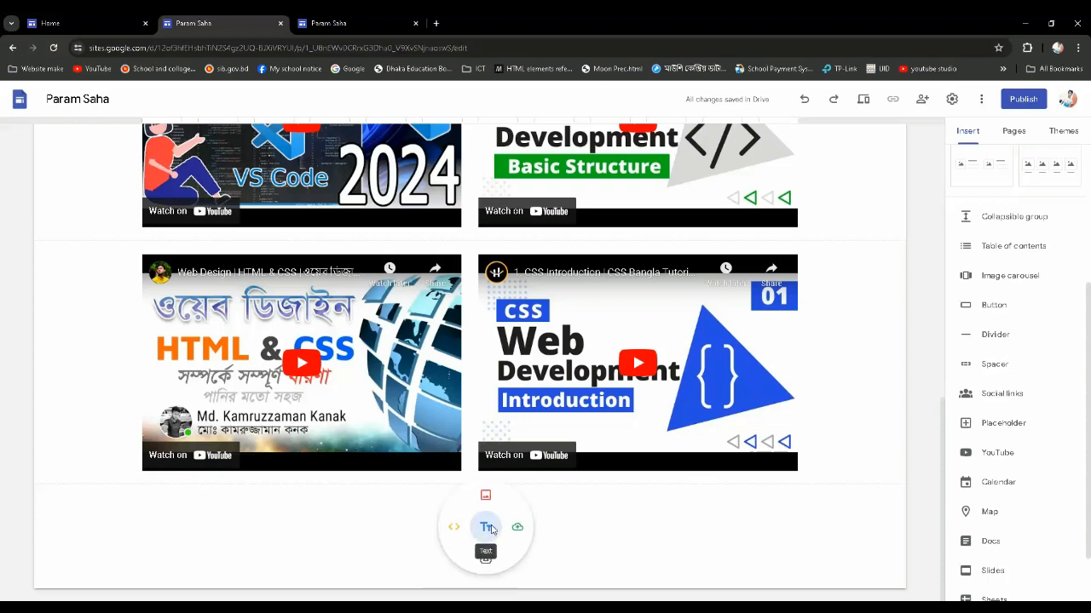
left_click(490, 528)
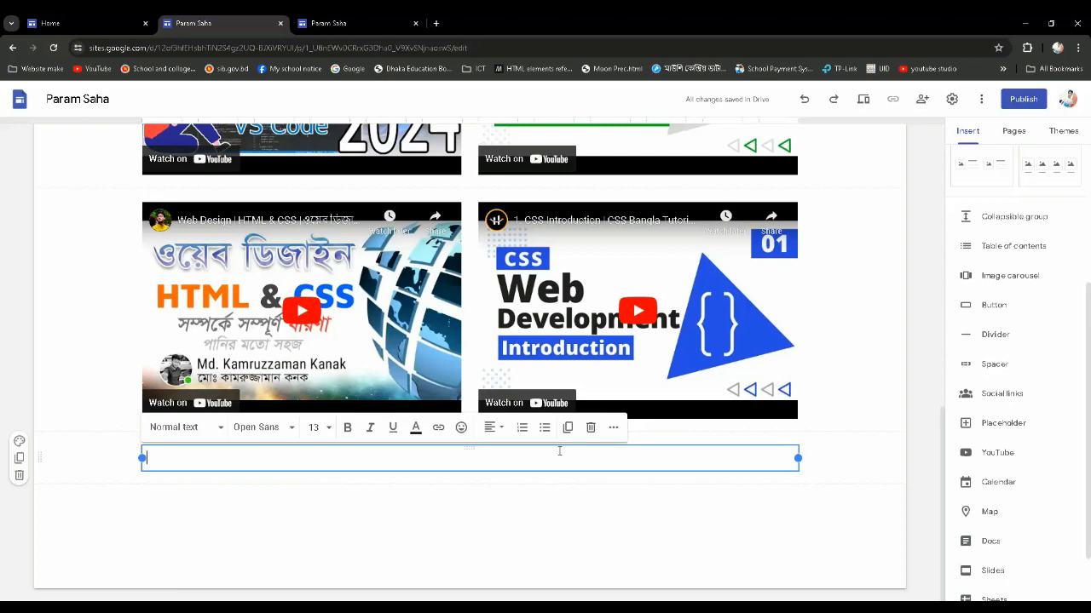
type("v")
Centre the "Visit me" text and apply the Heading style to it
left_click_drag(182, 458, 143, 459)
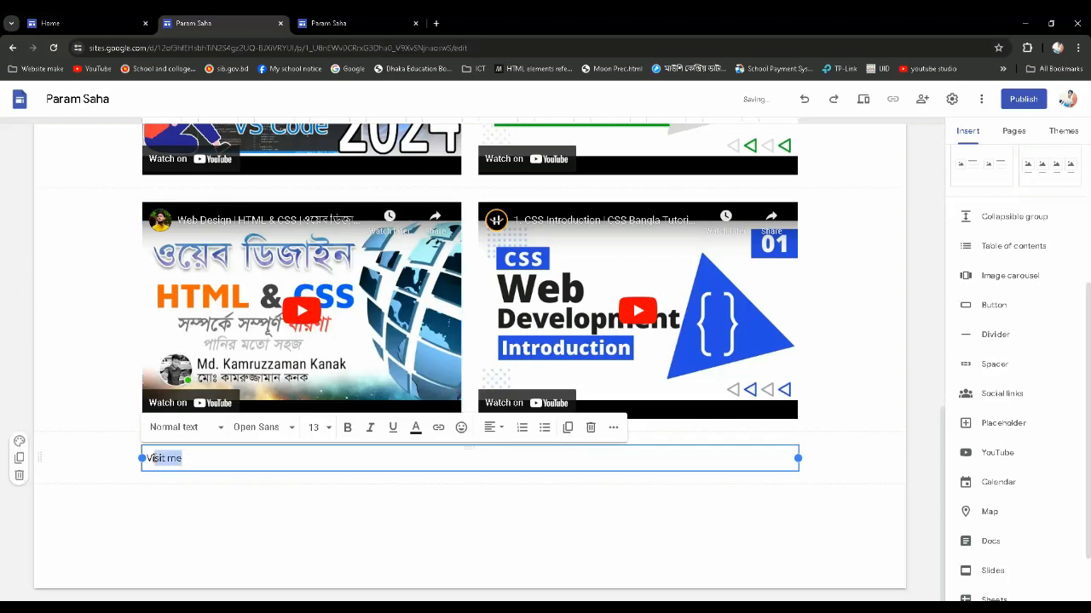
left_click(491, 427)
left_click(490, 487)
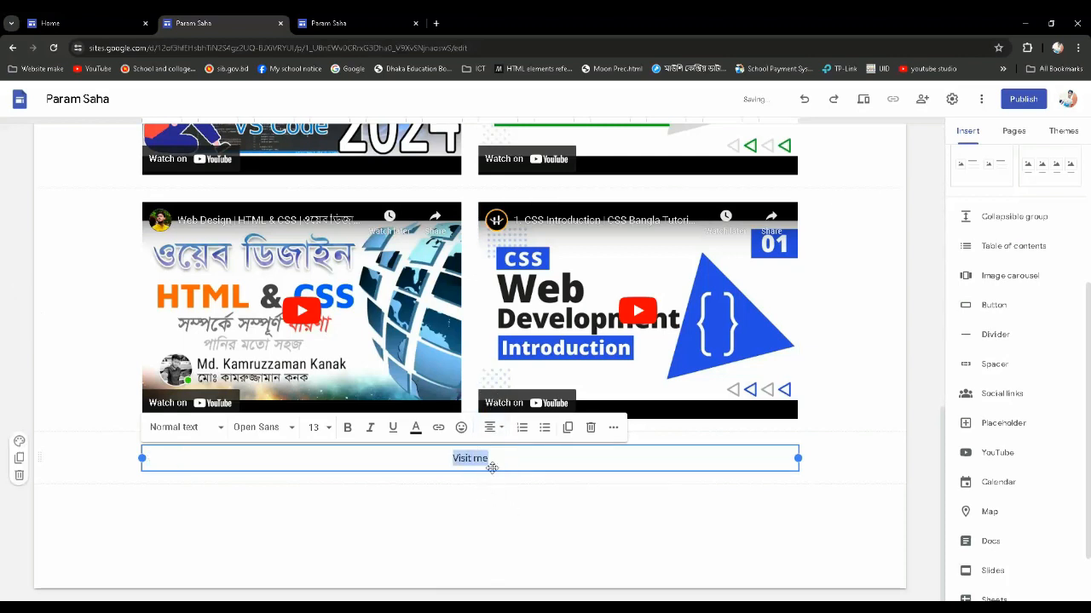
left_click(220, 433)
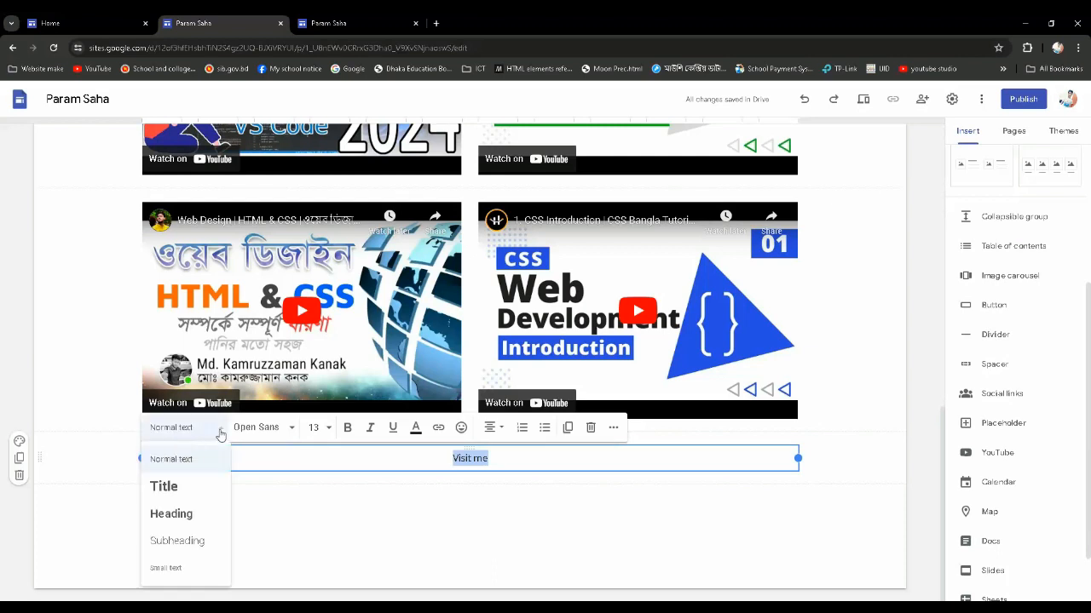
left_click(187, 516)
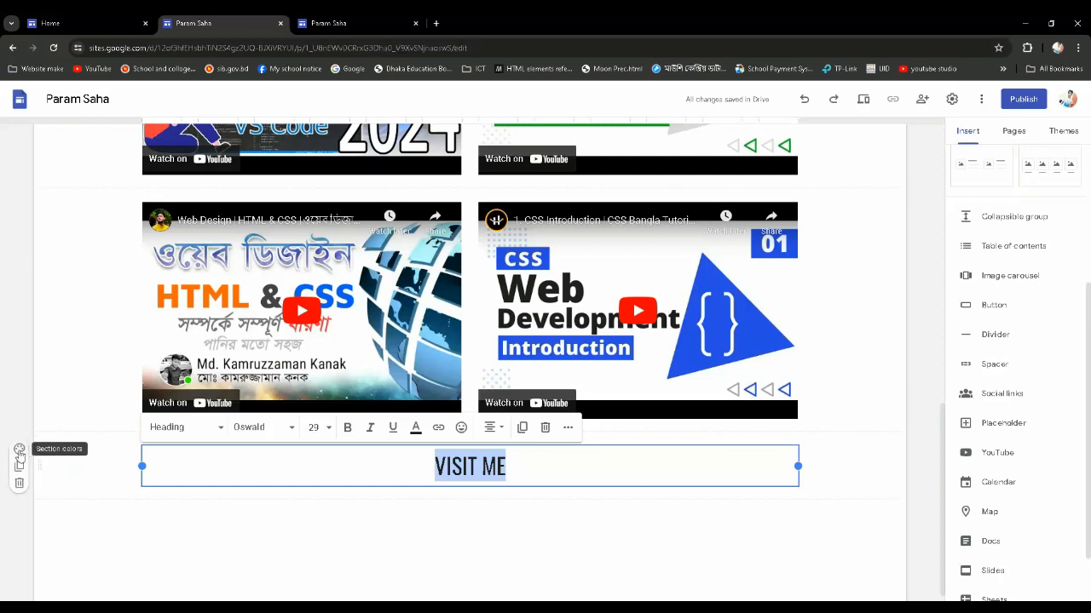
Set the section colour of the "Visit me" heading to Style 3, matching the "Basic HTML & CSS Videos" banner
left_click(20, 451)
left_click(20, 452)
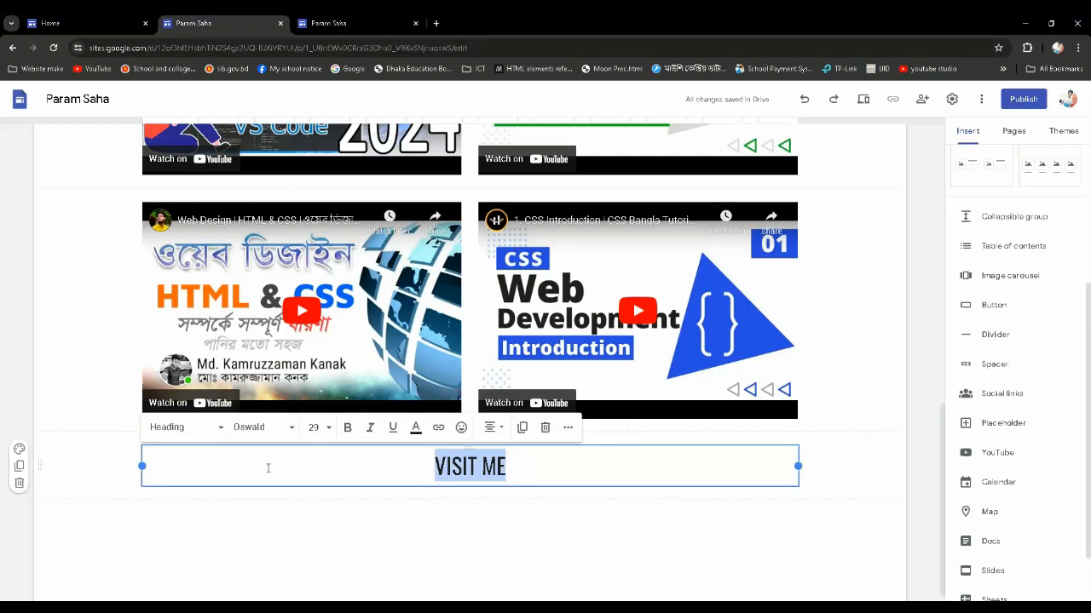
left_click(19, 449)
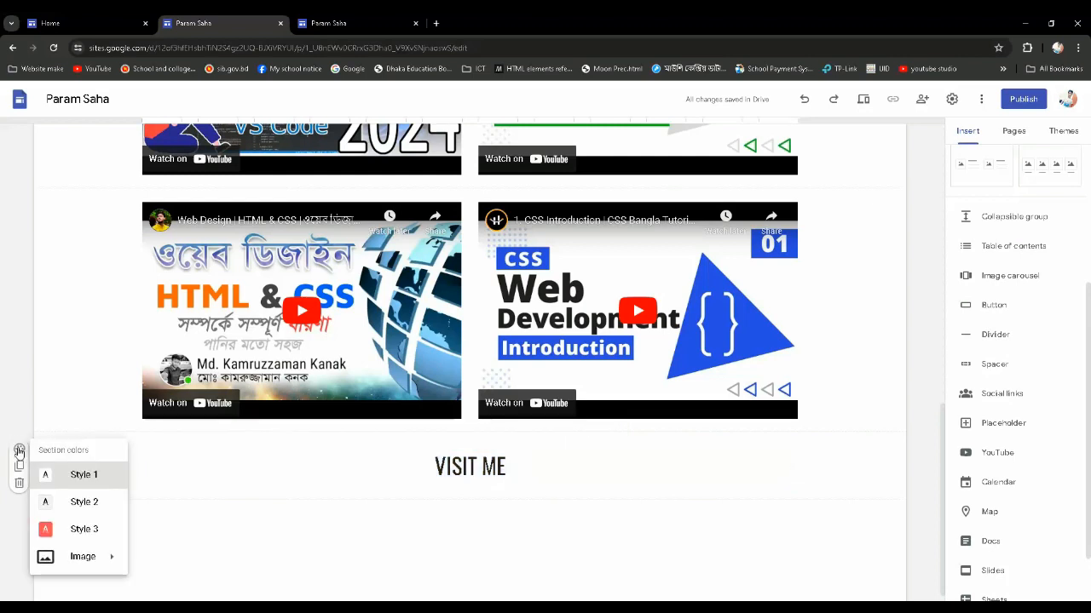
left_click(89, 529)
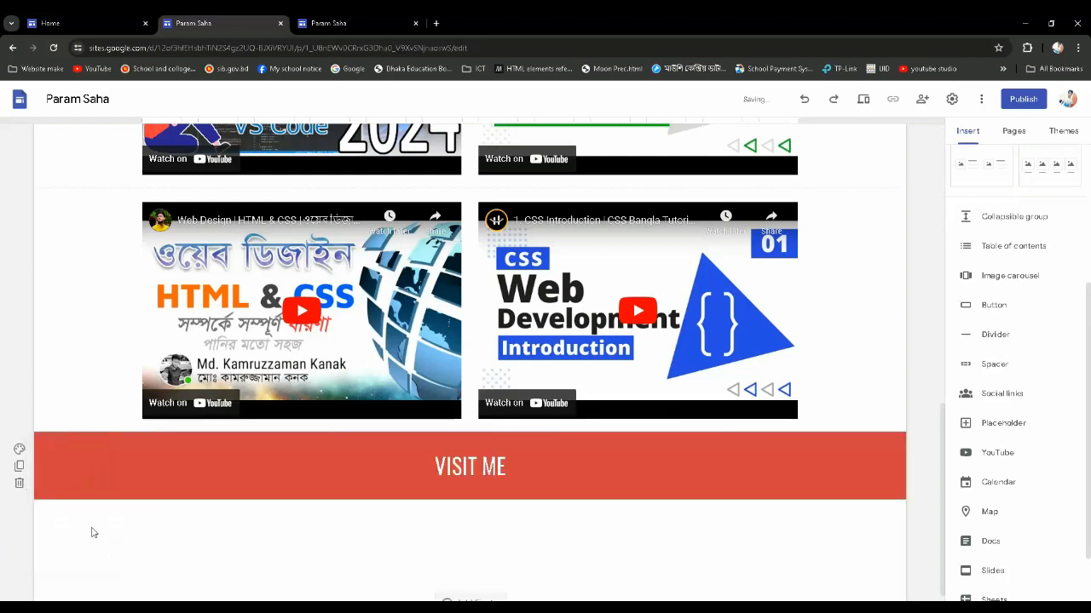
scroll(540, 517, "up", 6)
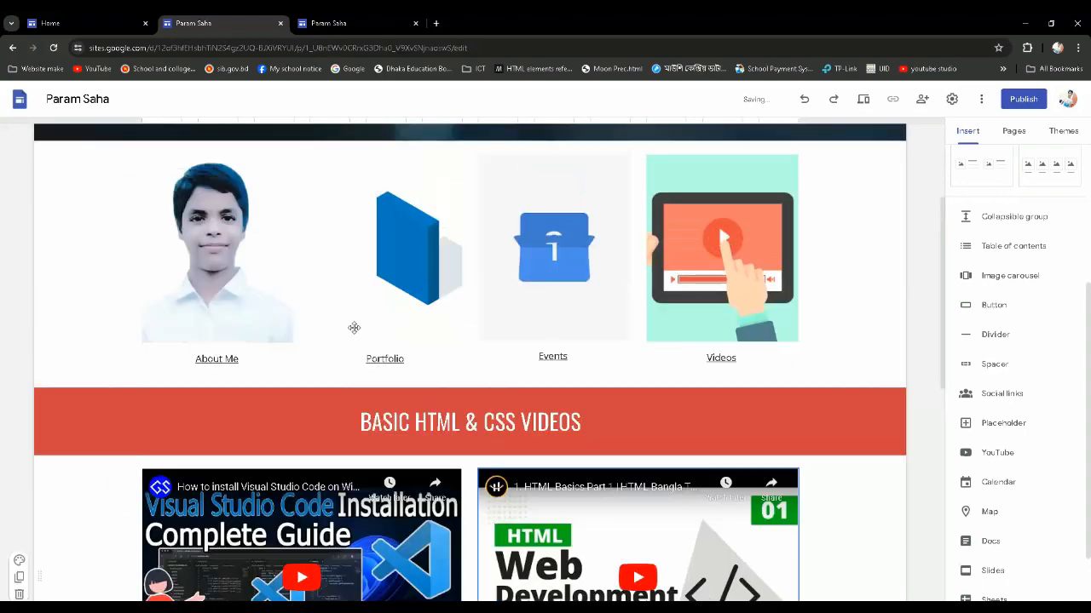
scroll(468, 429, "down", 2)
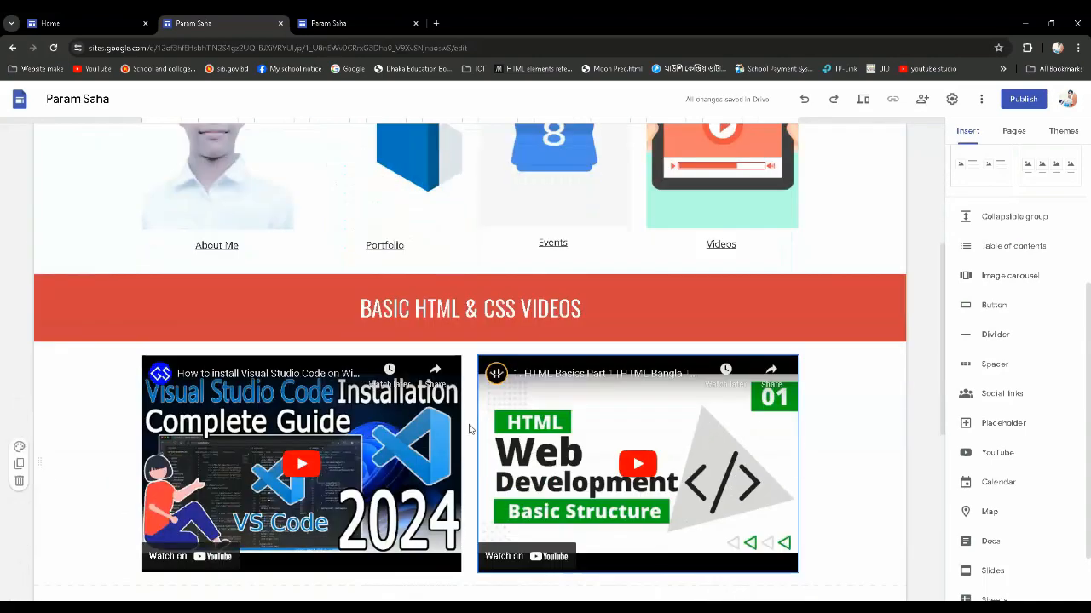
scroll(469, 429, "down", 5)
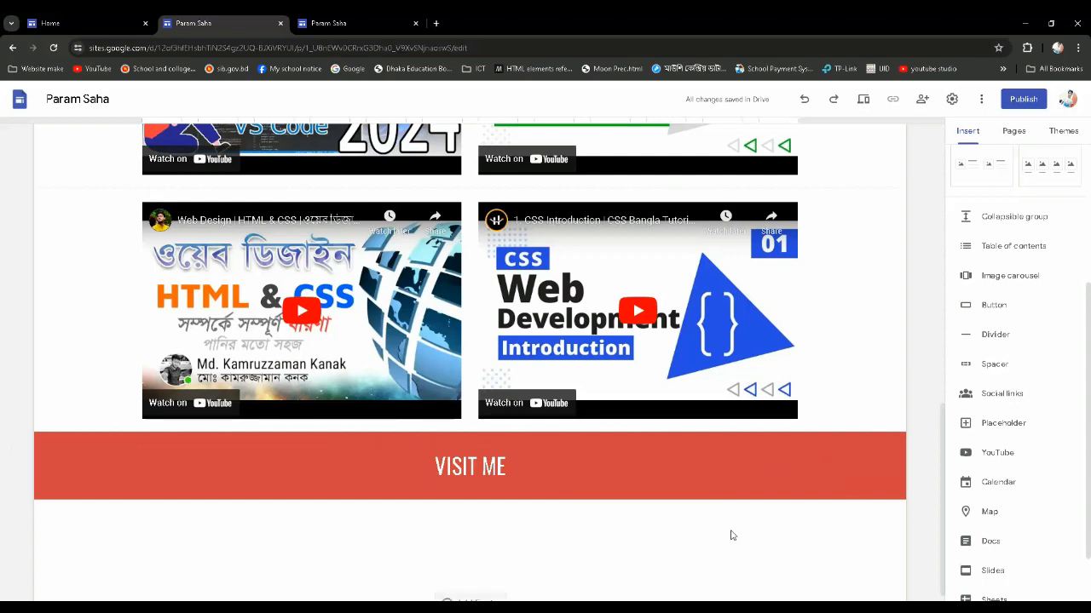
Start inserting a map below the "Visit me" banner at the end of the page
scroll(724, 522, "down", 1)
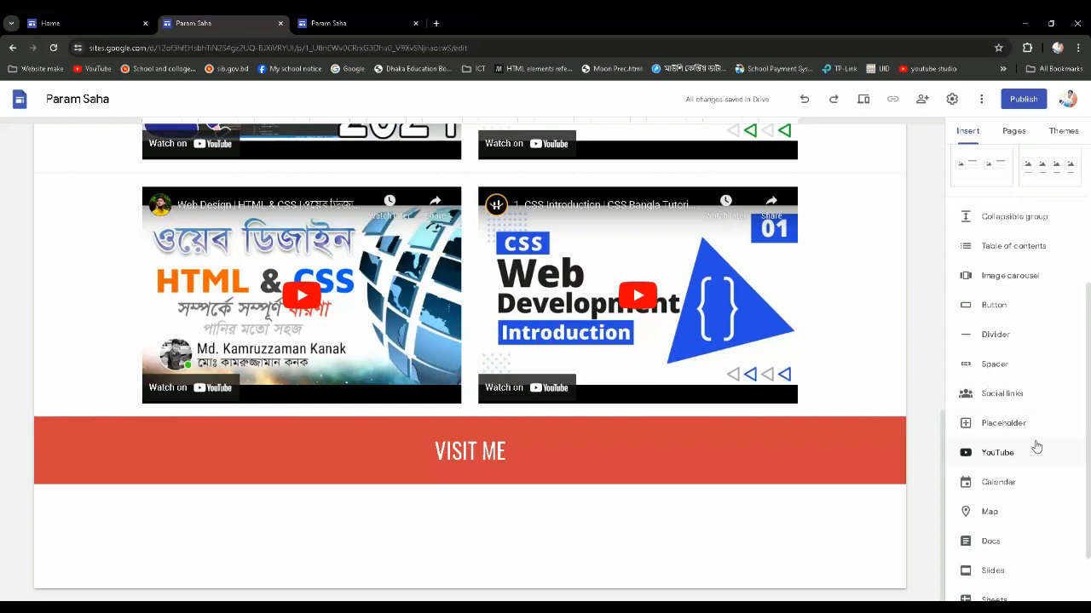
left_click(993, 514)
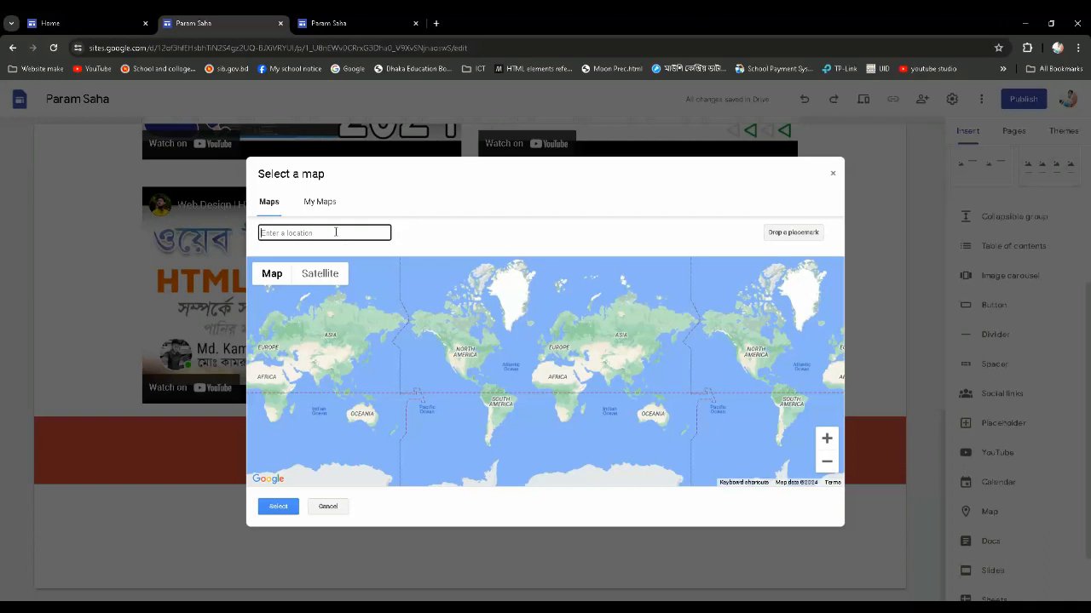
type("Bra")
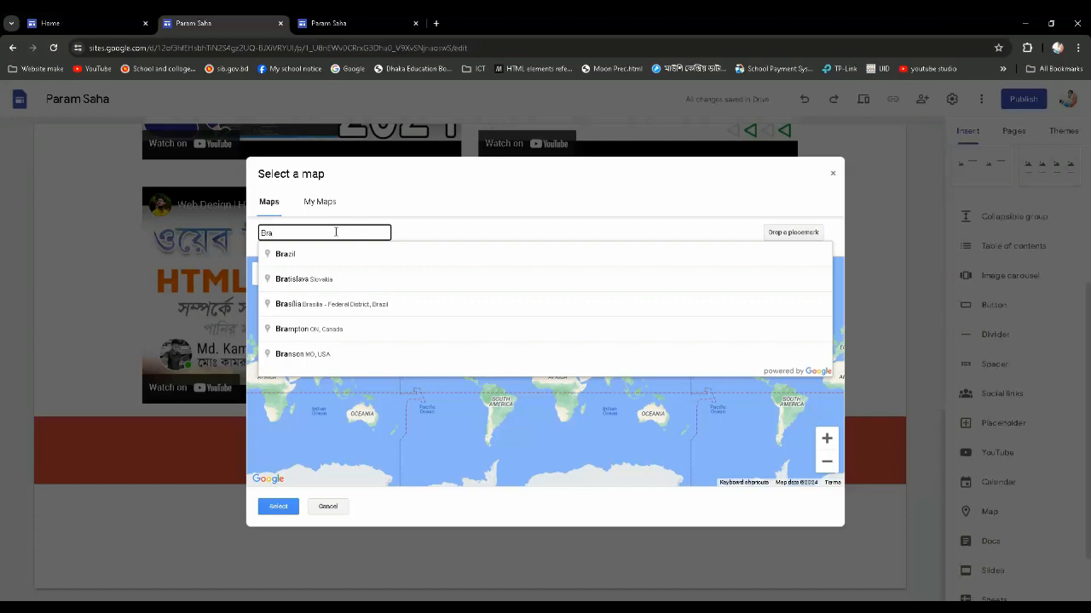
type("hmo")
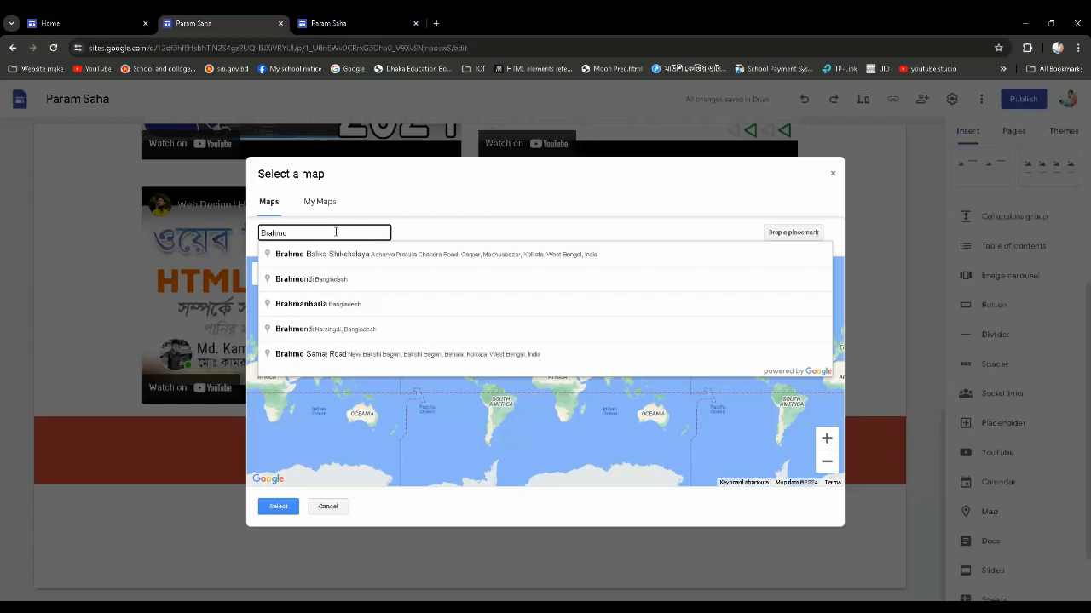
key("BackSpace")
key("BackSpace")
key("BackSpace")
key("BackSpace")
key("BackSpace")
Search the map locations for "narsi", choose Narsingdi, Bangladesh, and insert its map below the "Visit me" banner
type("n")
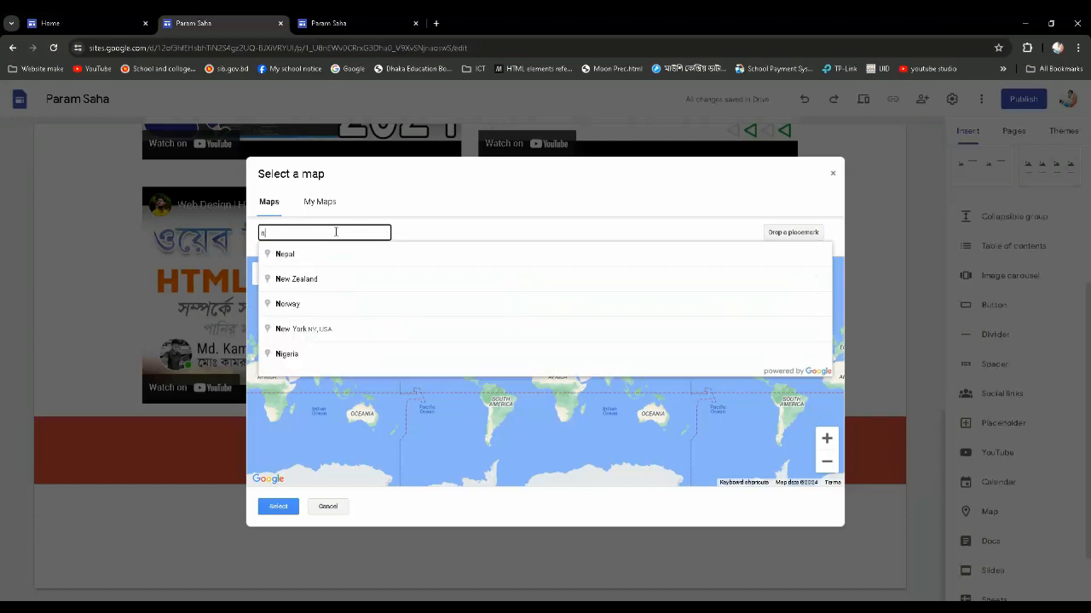
type("arsi")
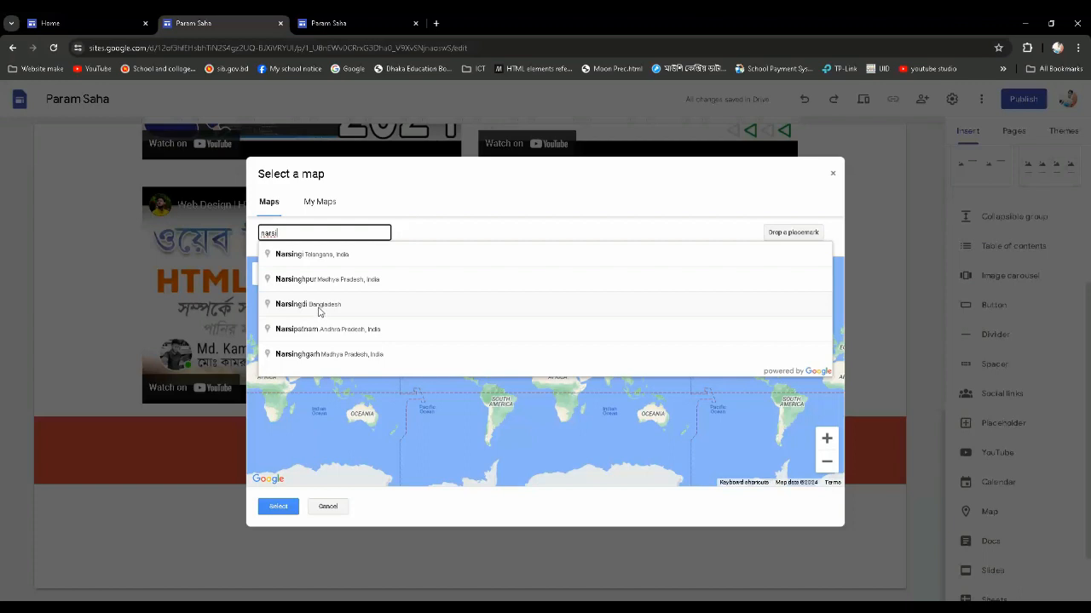
left_click(306, 304)
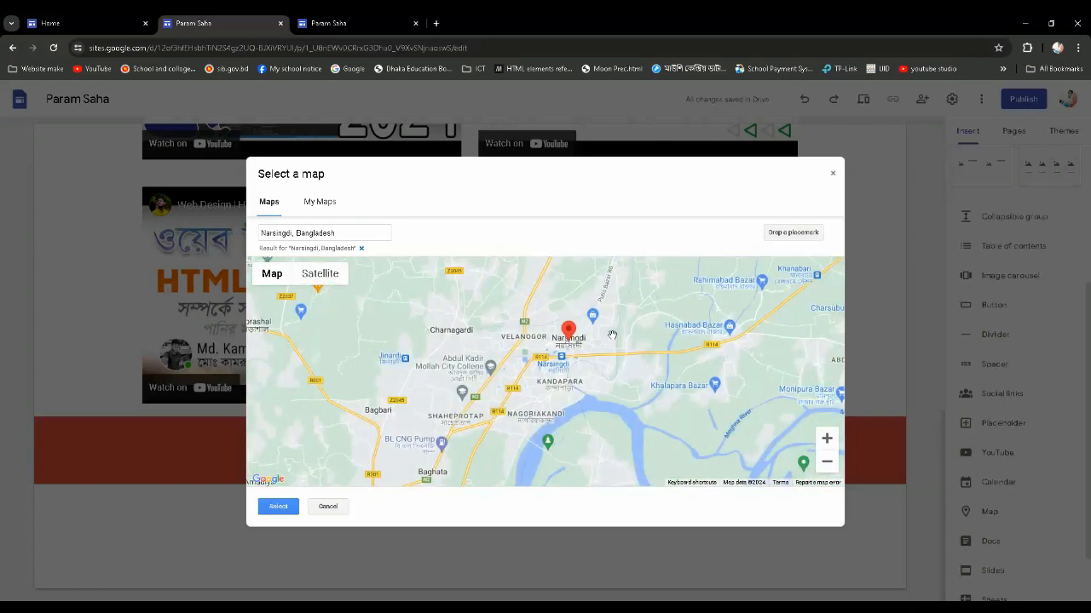
scroll(601, 336, "down", 2)
left_click(278, 507)
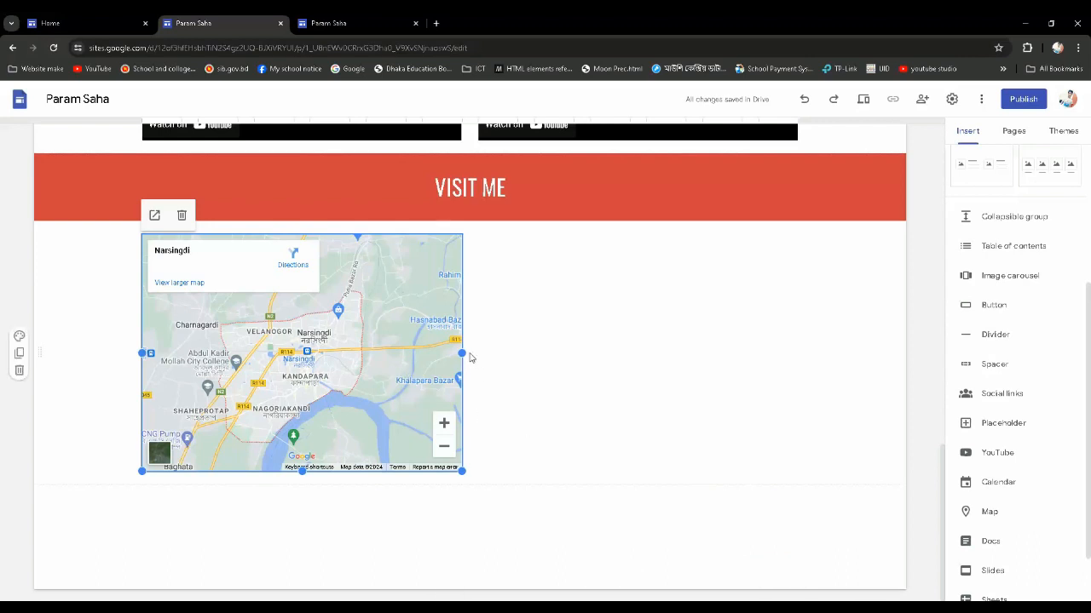
Widen the Narsingdi map to span the full content width, and make it slightly taller
left_click_drag(465, 353, 908, 378)
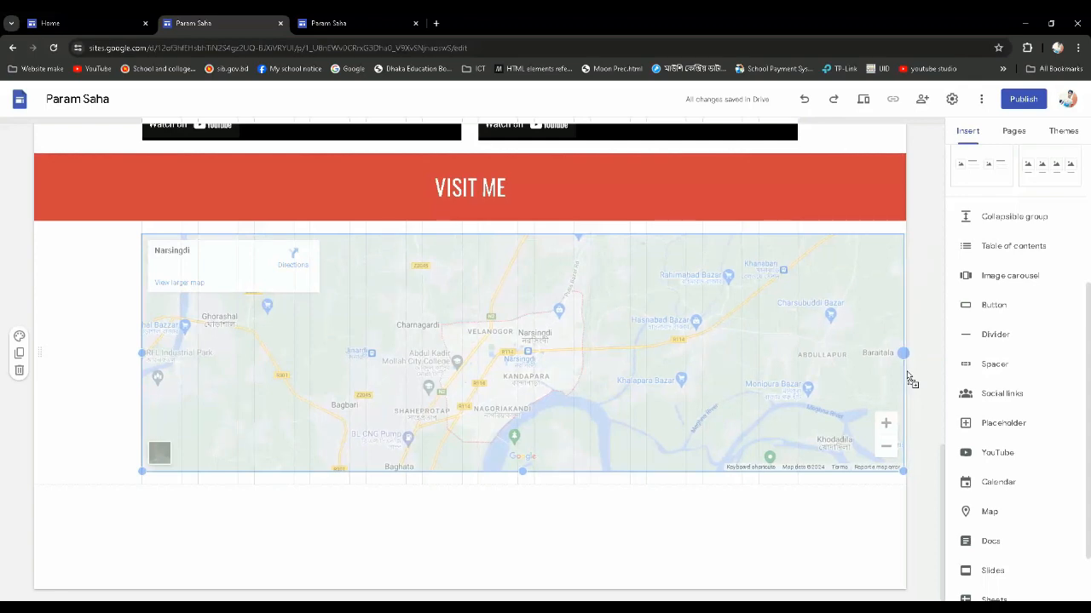
left_click_drag(908, 377, 907, 377)
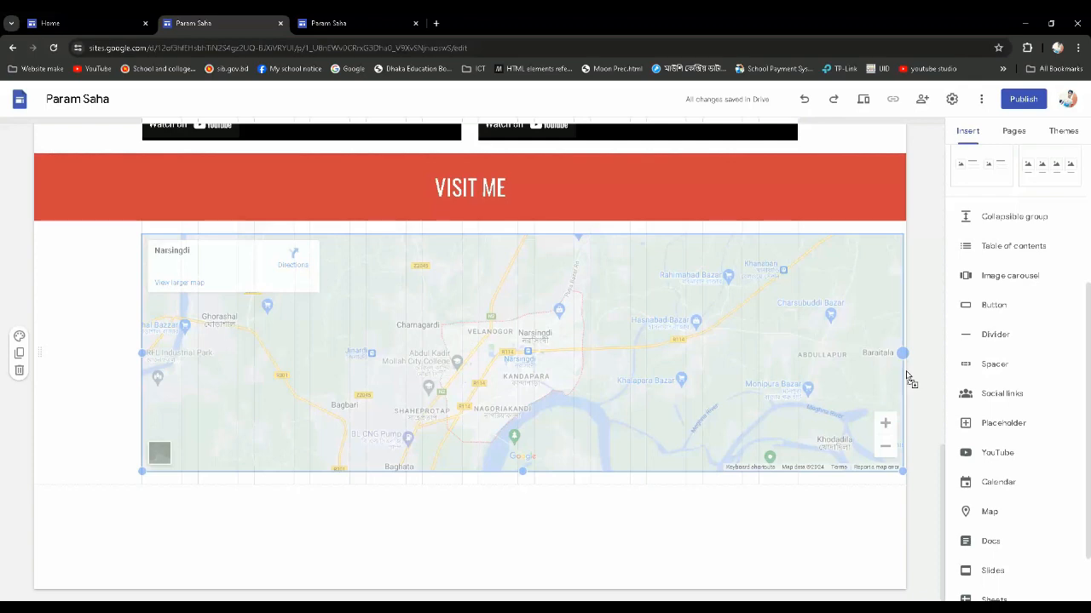
left_click_drag(906, 376, 906, 372)
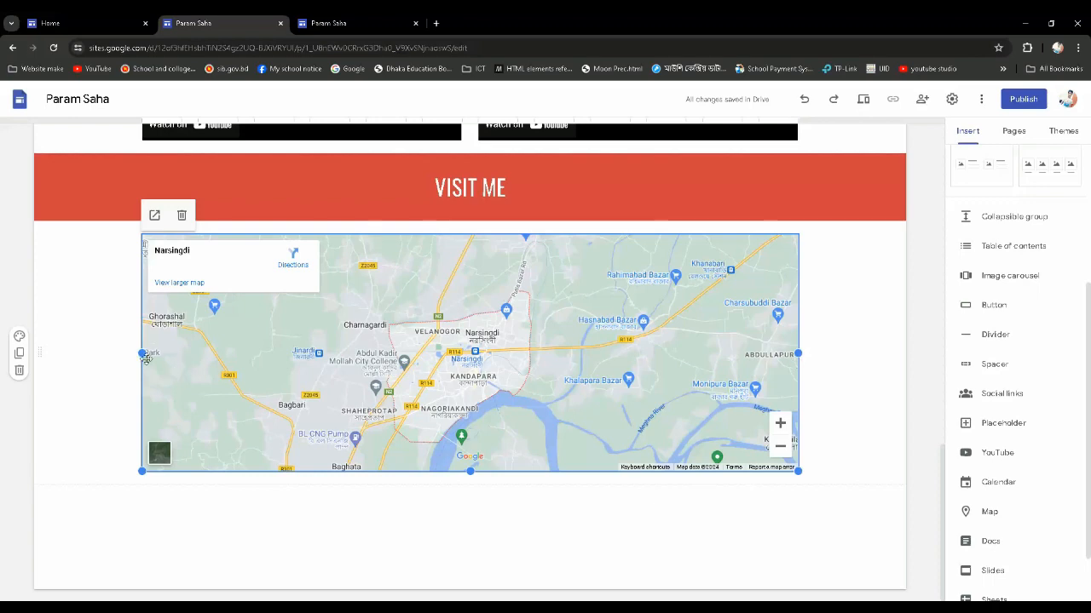
left_click_drag(141, 353, 24, 355)
left_click_drag(470, 470, 470, 516)
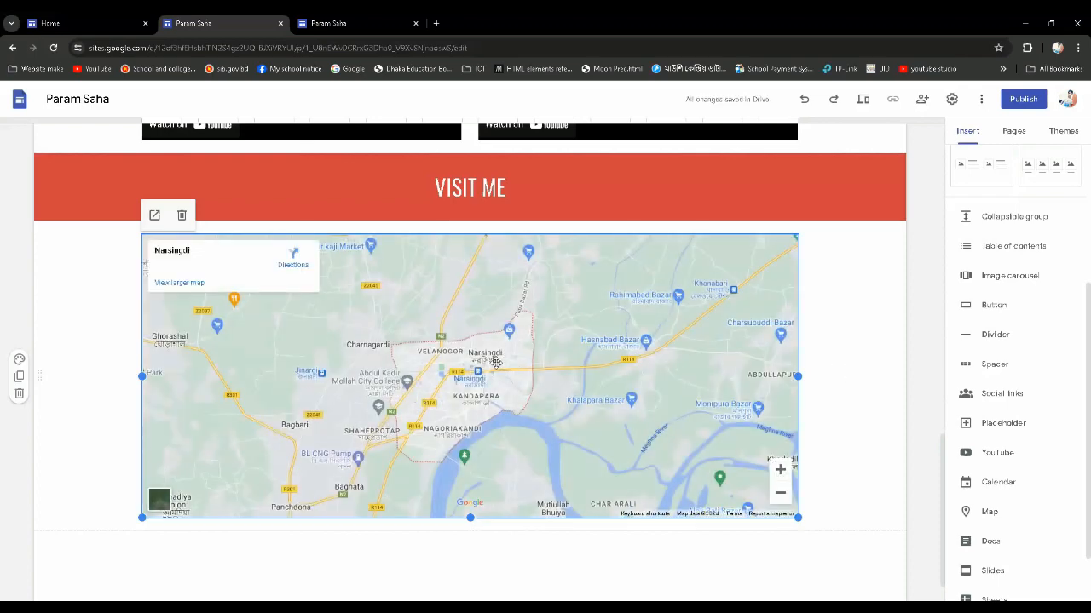
scroll(490, 364, "up", 1)
scroll(487, 366, "down", 1)
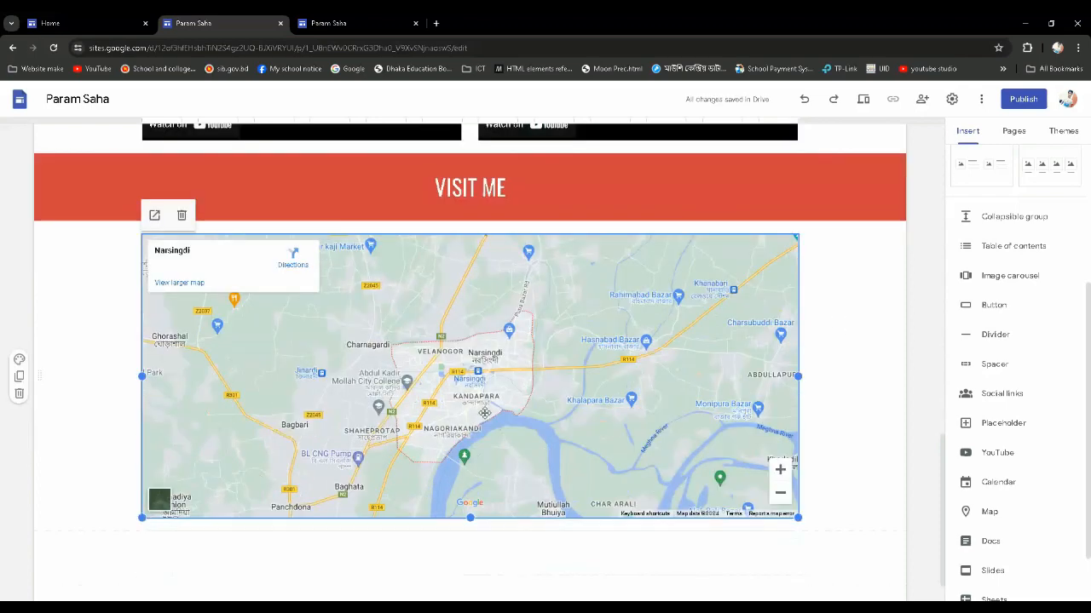
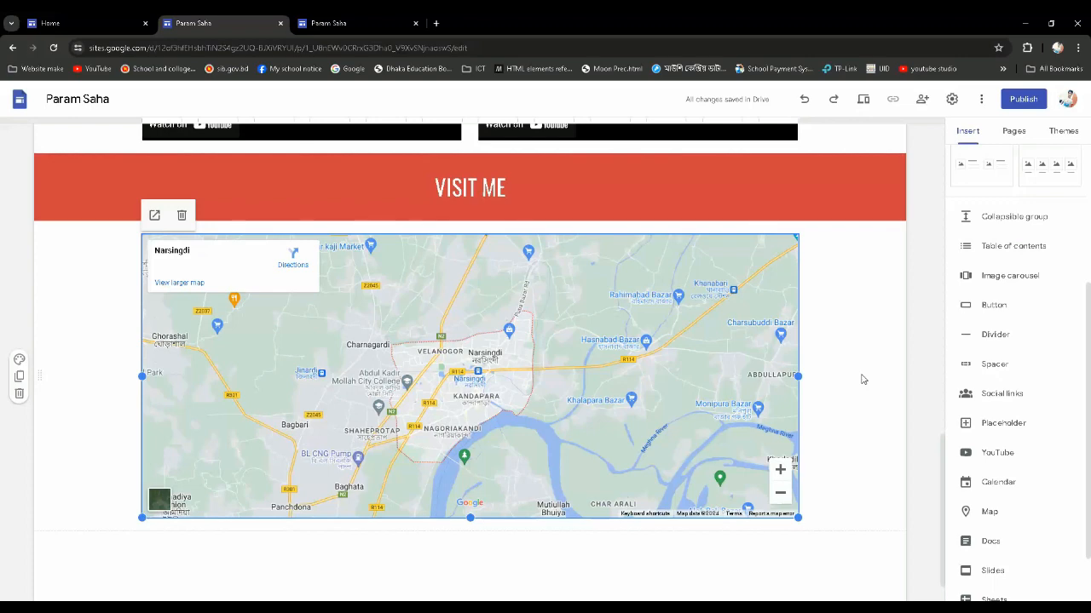
Make the Narsingdi map below the "Visit me" banner slightly shorter, keeping it at full content width
left_click_drag(799, 377, 818, 390)
left_click_drag(470, 517, 468, 443)
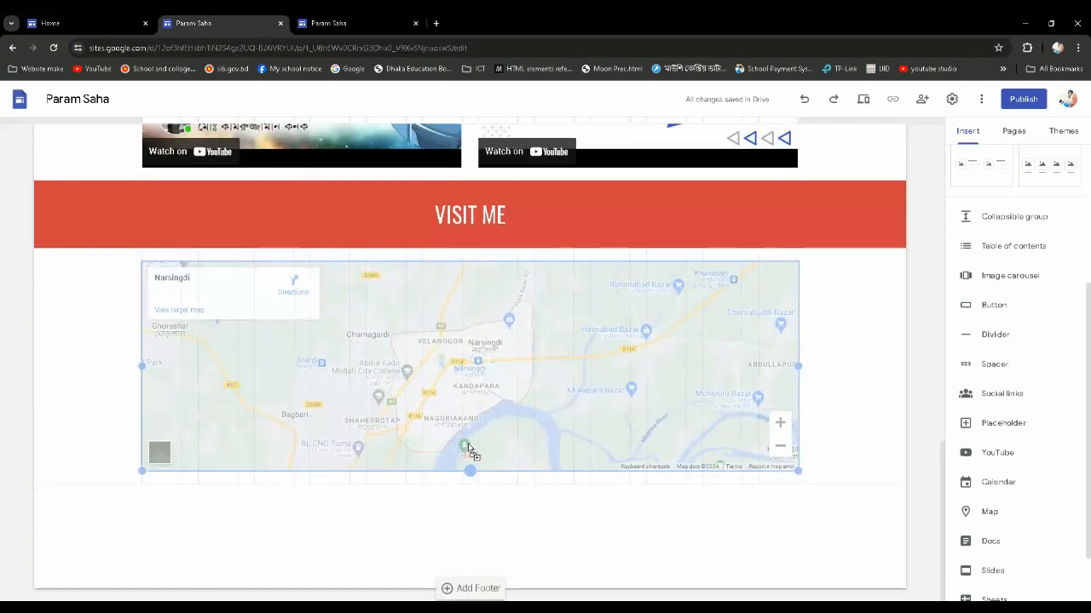
mouse_move(468, 500)
left_mouse_down()
mouse_move(485, 558)
mouse_move(479, 516)
left_mouse_up()
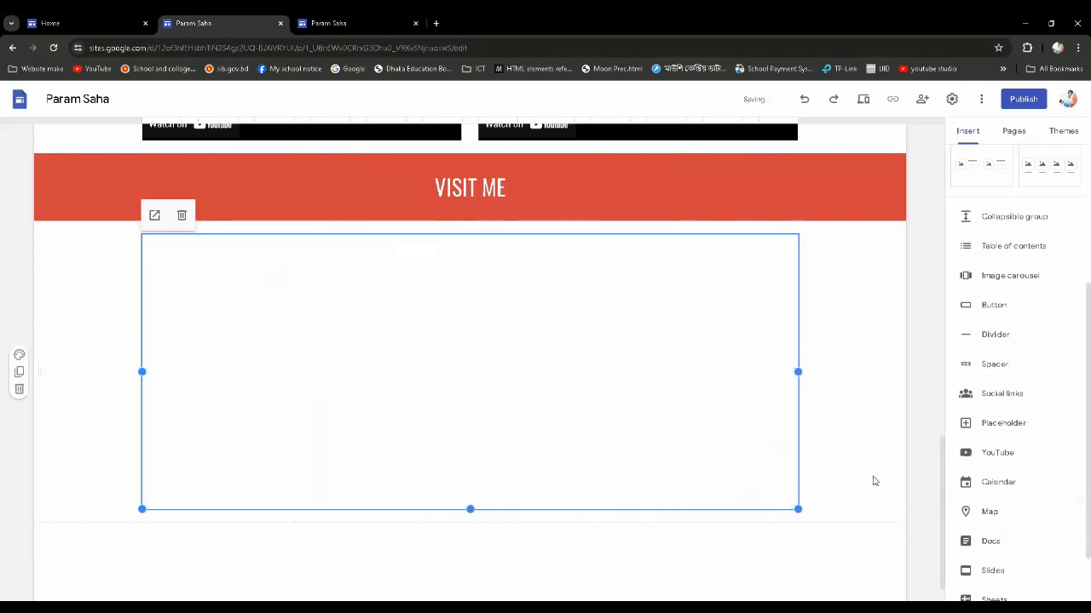
left_click(847, 555)
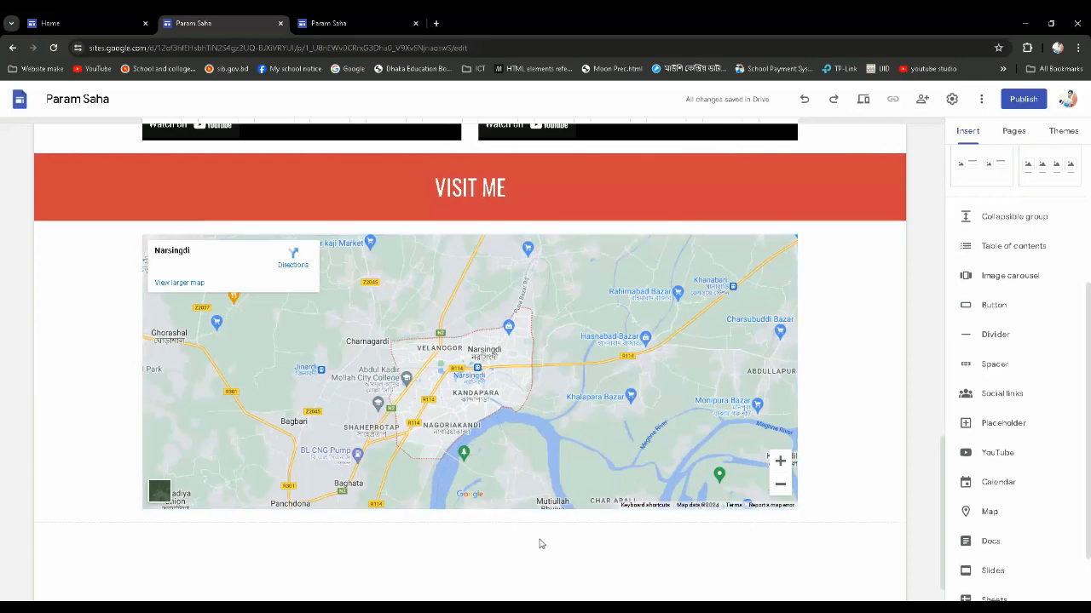
Add a footer to the site with the text "All rights reserved"
scroll(540, 540, "down", 1)
scroll(540, 518, "up", 2)
scroll(539, 515, "down", 1)
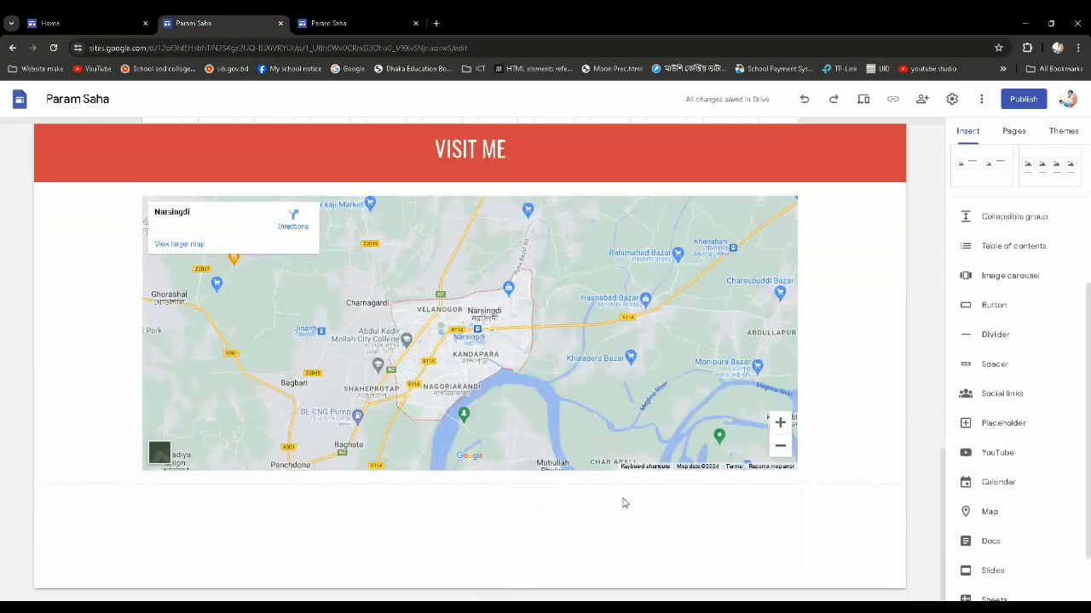
mouse_move(564, 531)
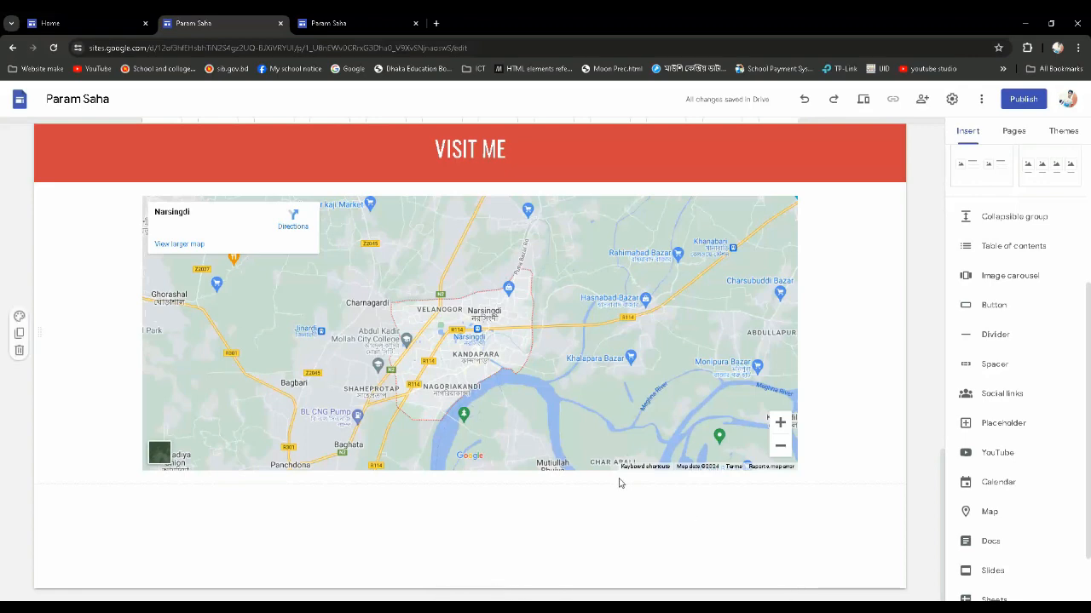
left_click(479, 589)
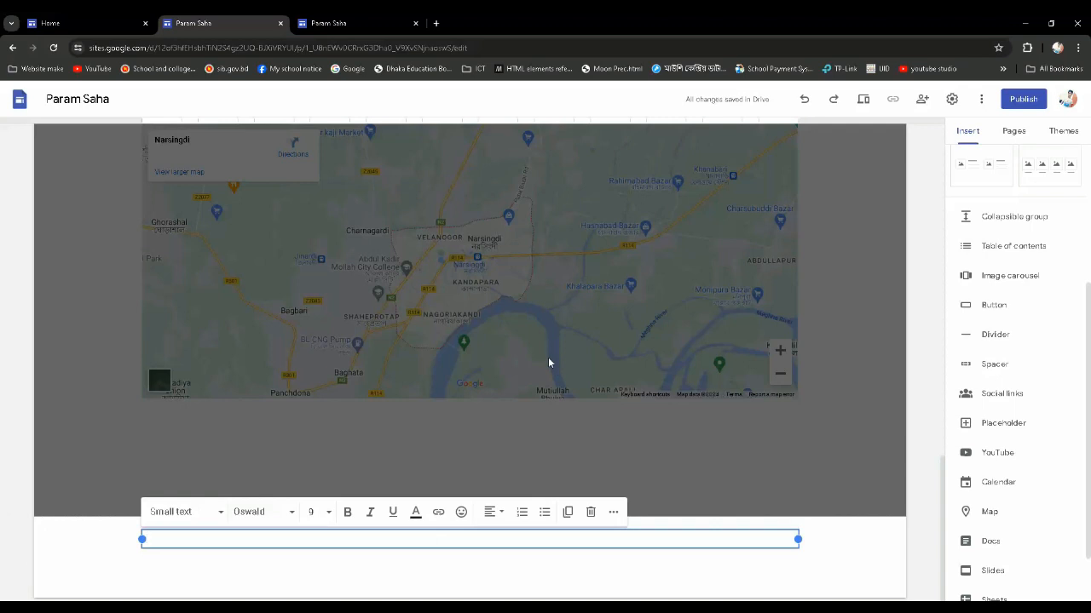
type("All rights reserved")
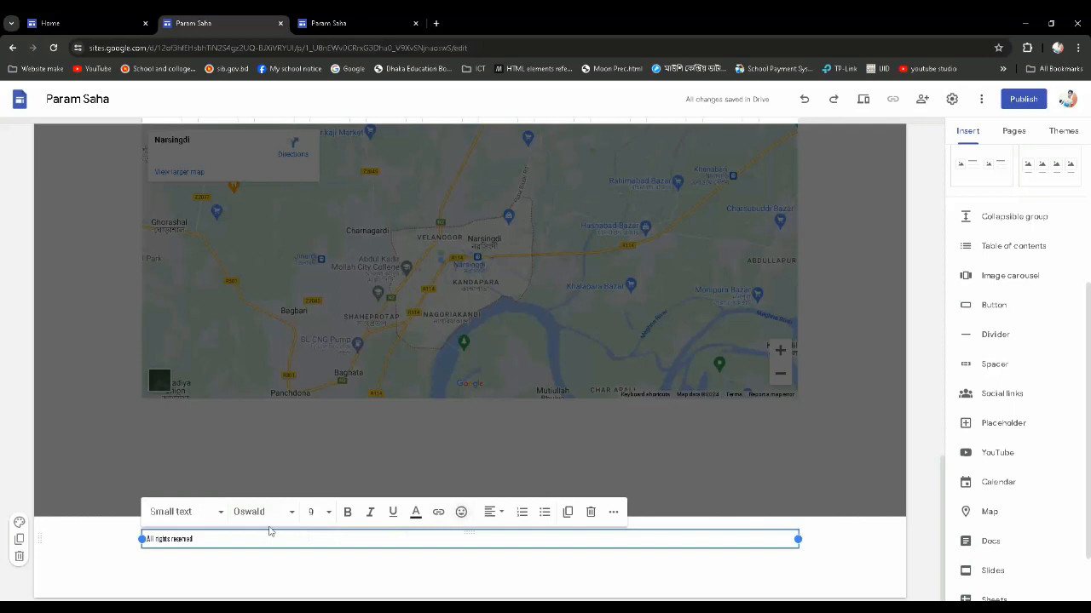
Centre the "All rights reserved" text in the footer and leave footer editing
left_click_drag(198, 540, 141, 549)
left_click(490, 512)
left_click(489, 570)
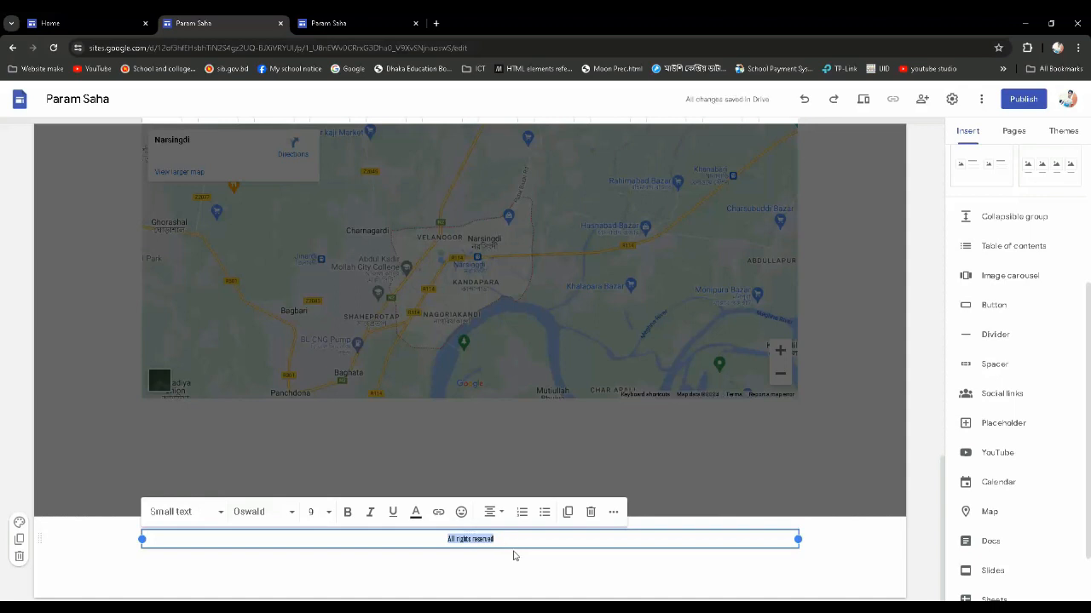
left_click(677, 571)
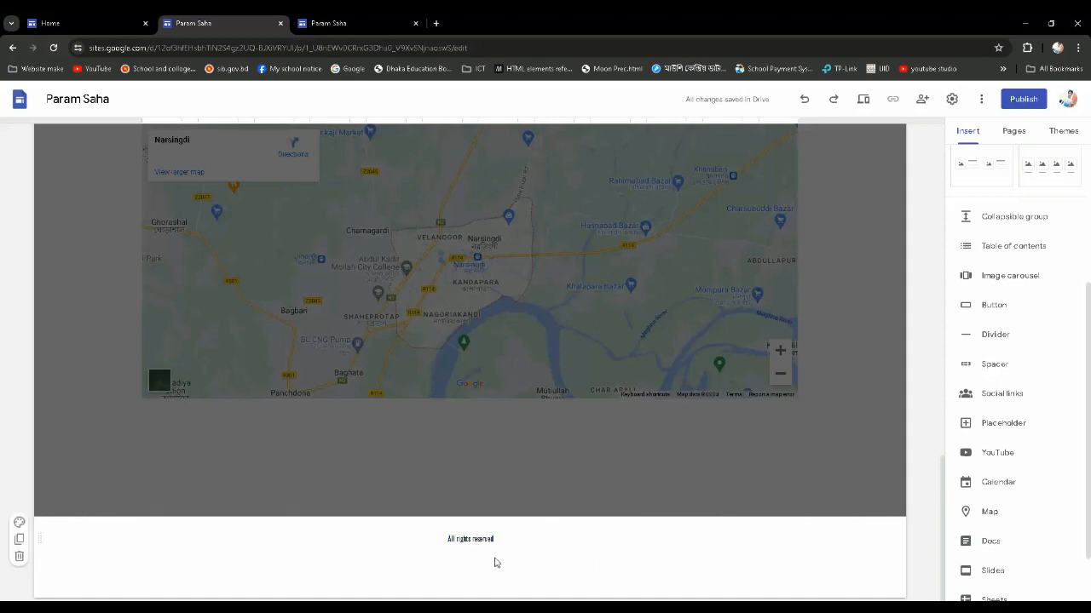
scroll(497, 559, "up", 2)
scroll(501, 554, "down", 2)
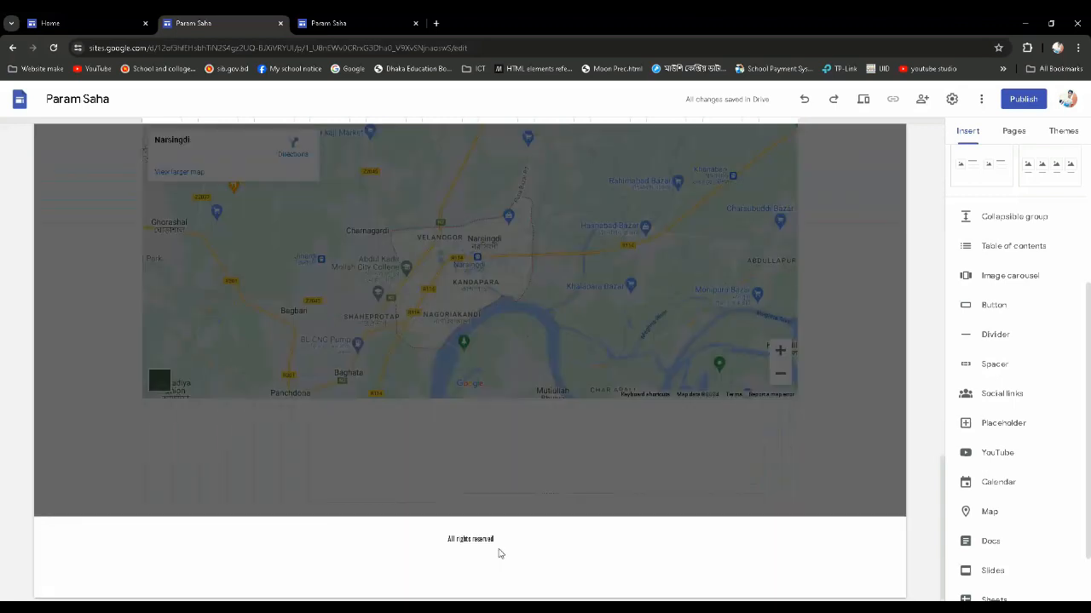
mouse_move(500, 554)
left_click(635, 473)
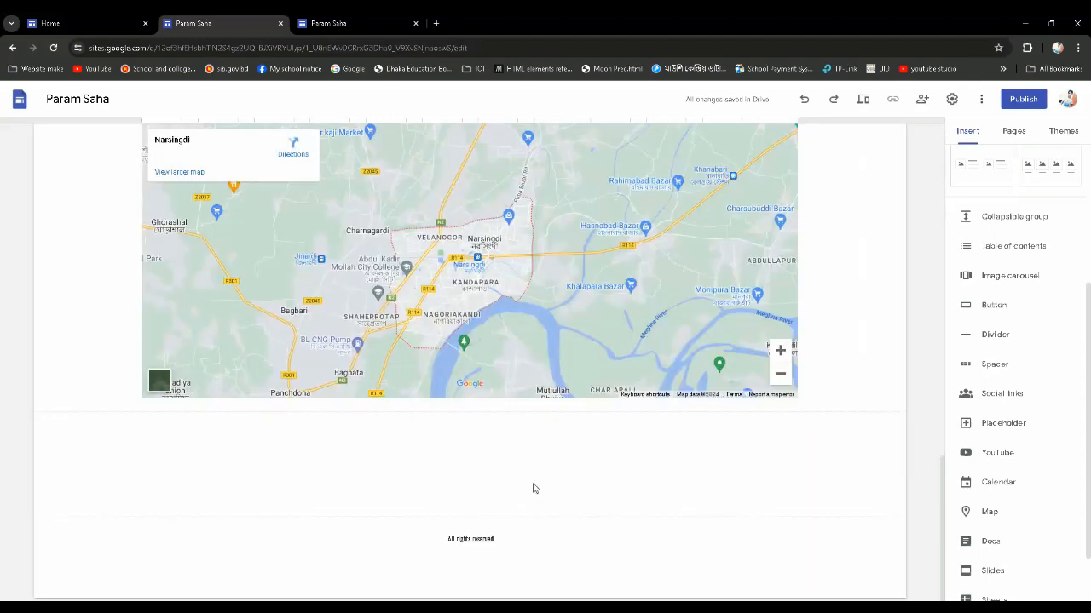
Examine the footer together with the map and "Visit me" section at the end of the Home page
mouse_move(535, 532)
scroll(567, 460, "up", 2)
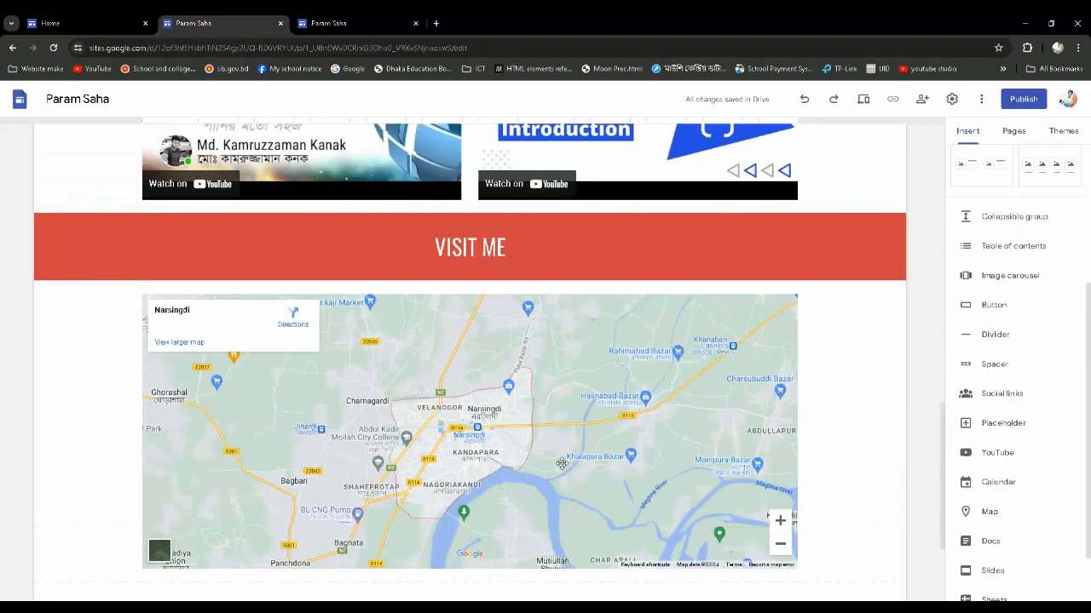
scroll(556, 480, "down", 2)
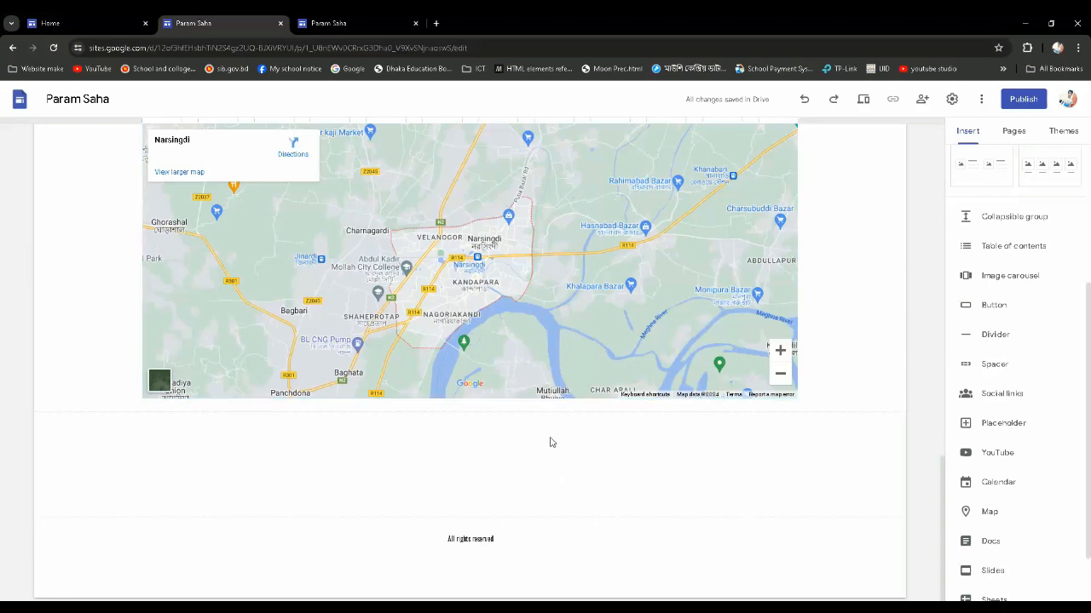
scroll(551, 440, "up", 2)
scroll(549, 437, "down", 1)
scroll(549, 437, "down", 1)
scroll(550, 440, "up", 2)
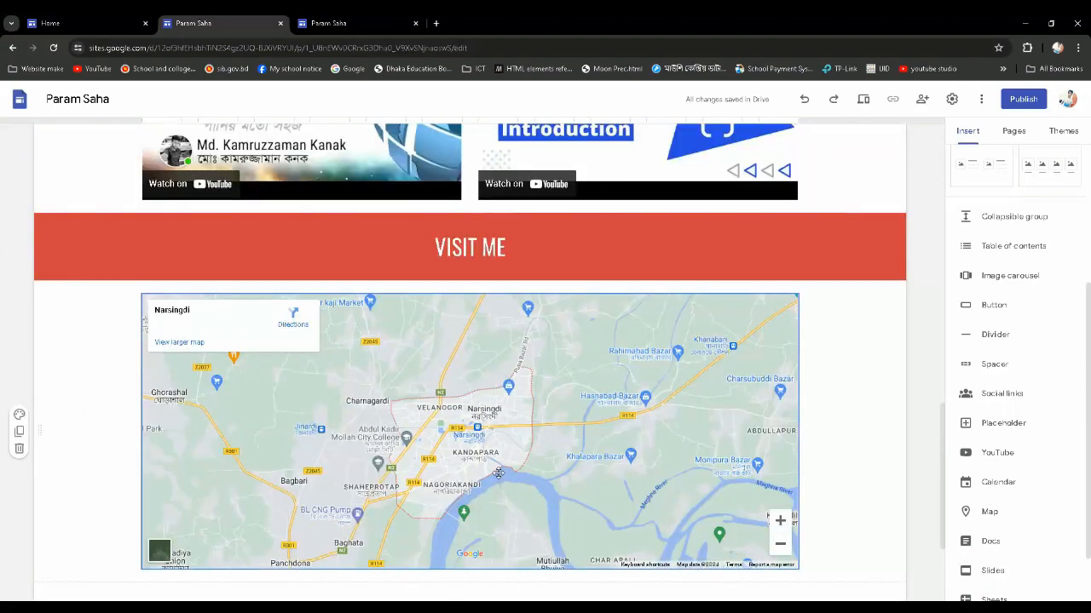
scroll(498, 473, "down", 1)
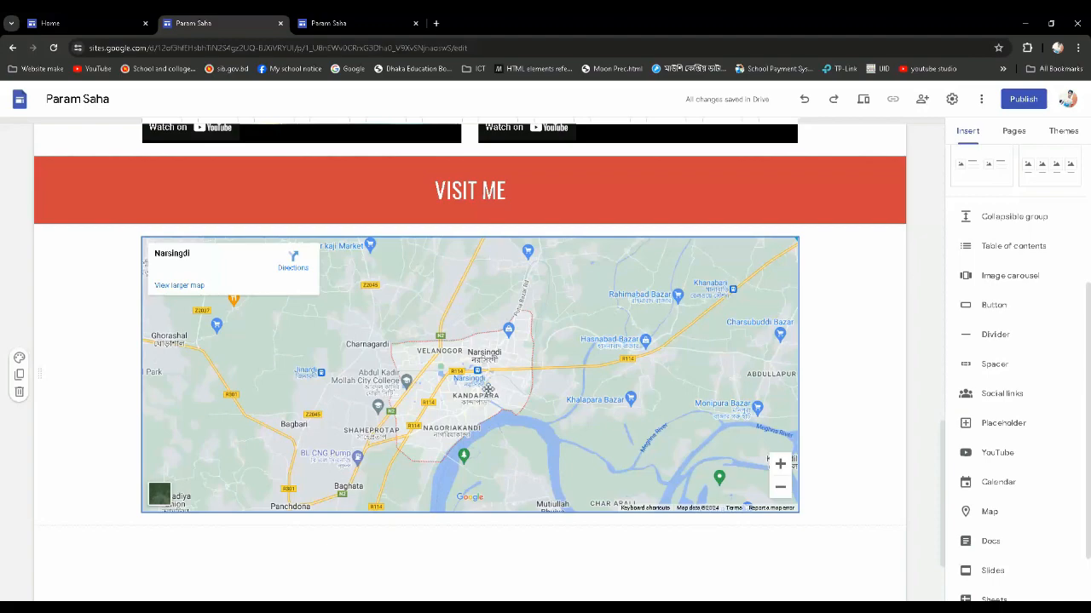
scroll(488, 389, "down", 2)
scroll(503, 358, "up", 6)
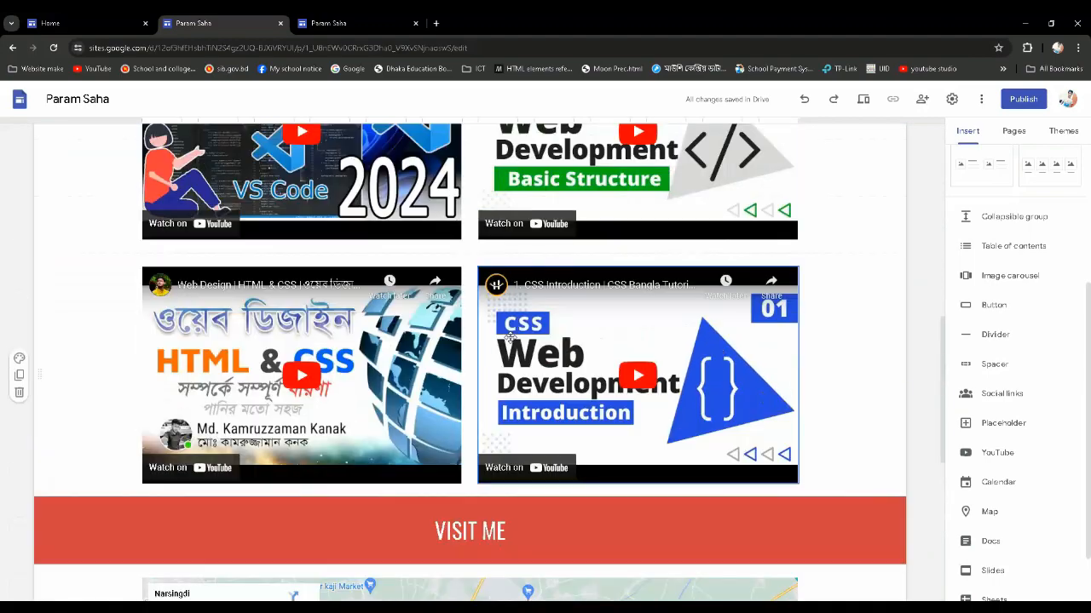
Replace the Home page's header background by uploading the "Home Page Background.gif" image
scroll(508, 338, "up", 10)
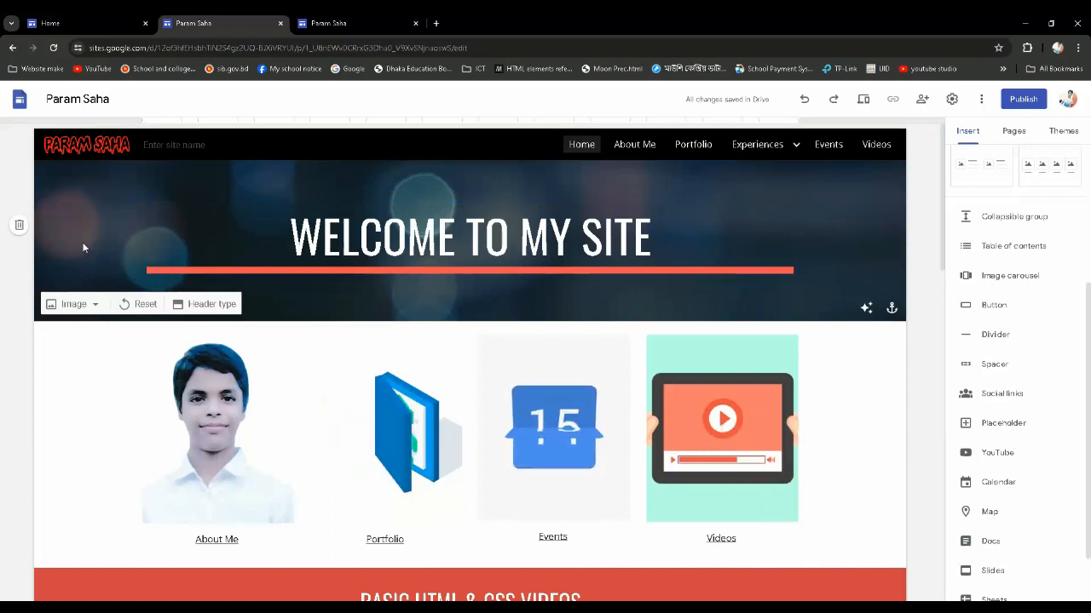
left_click(96, 306)
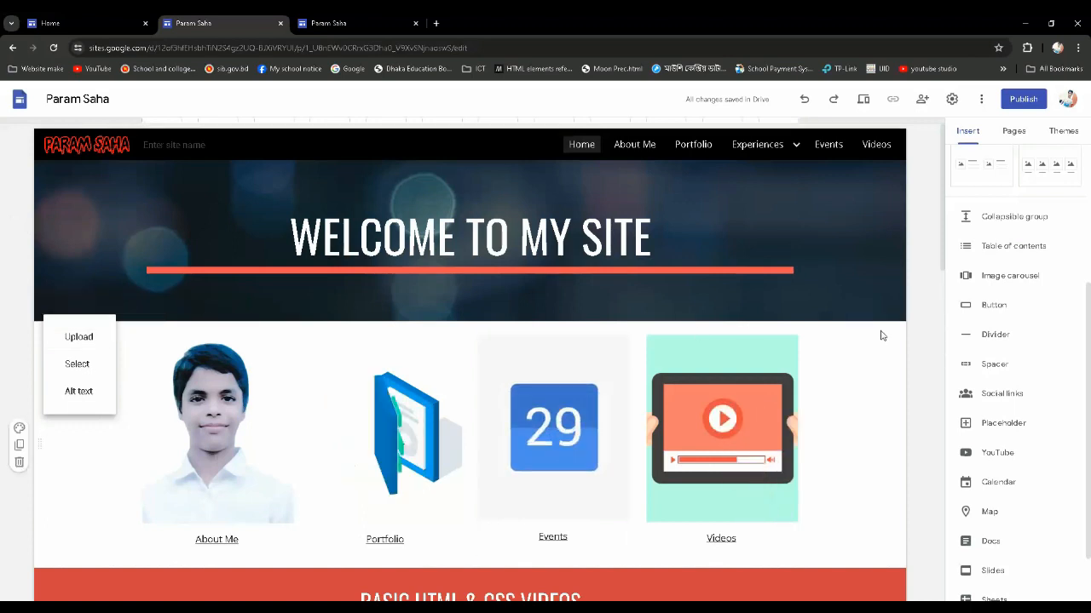
left_click(921, 307)
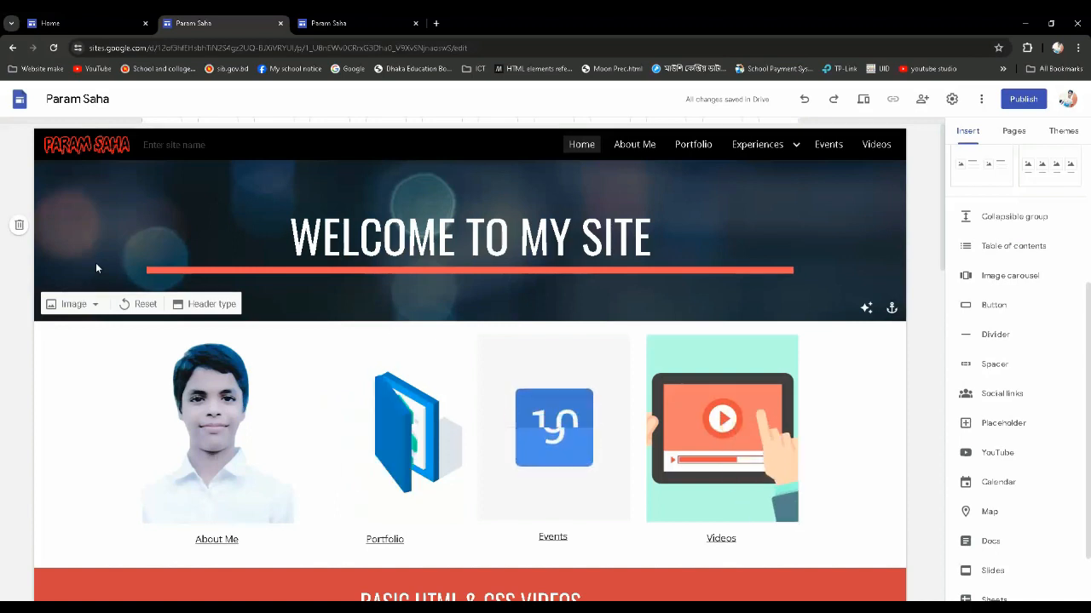
left_click(73, 304)
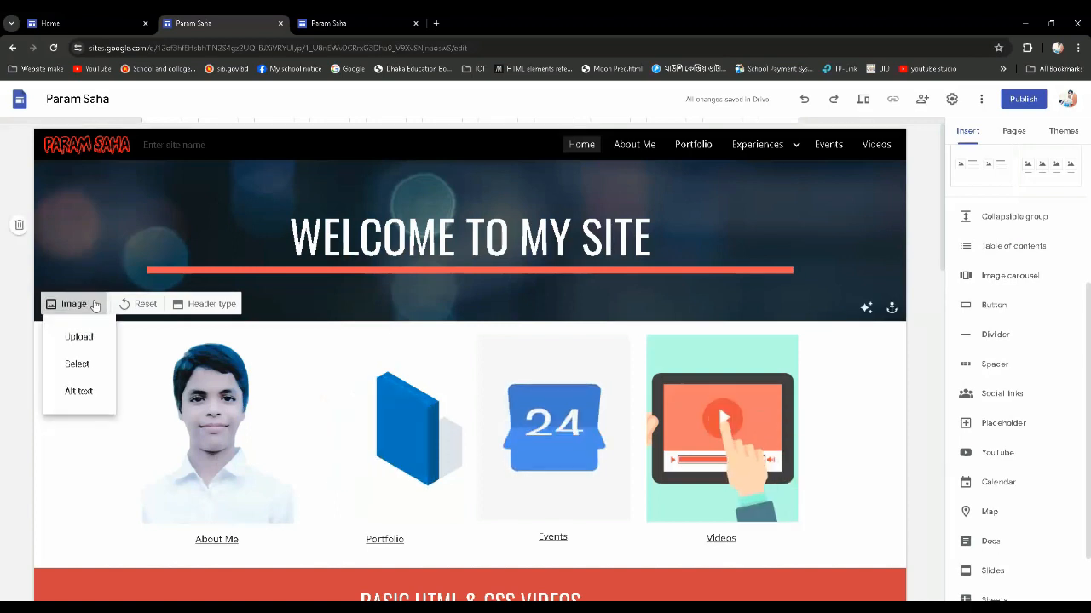
left_click(79, 335)
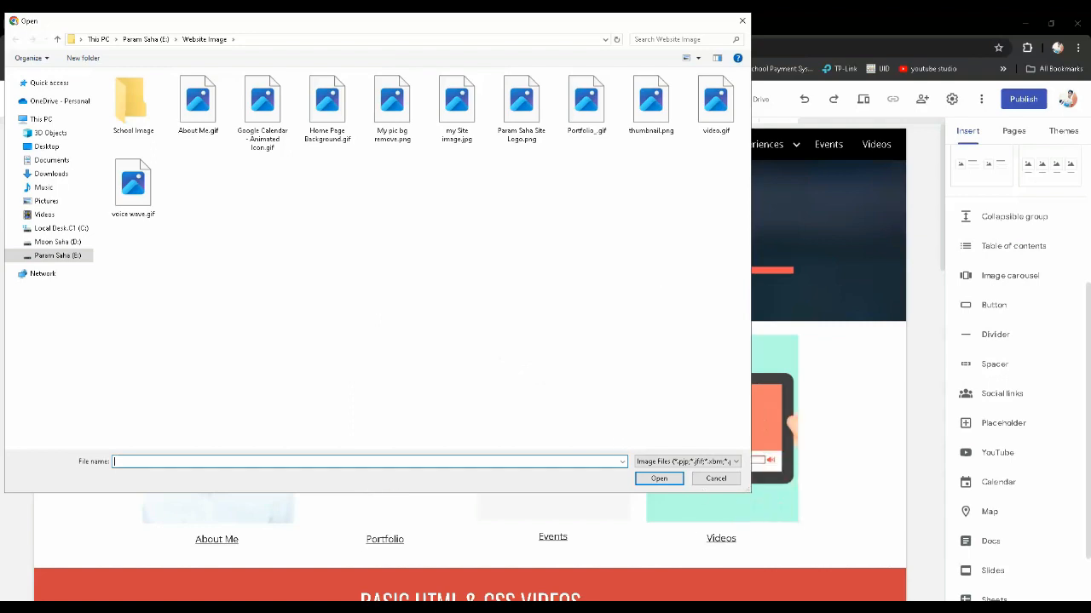
double_click(313, 128)
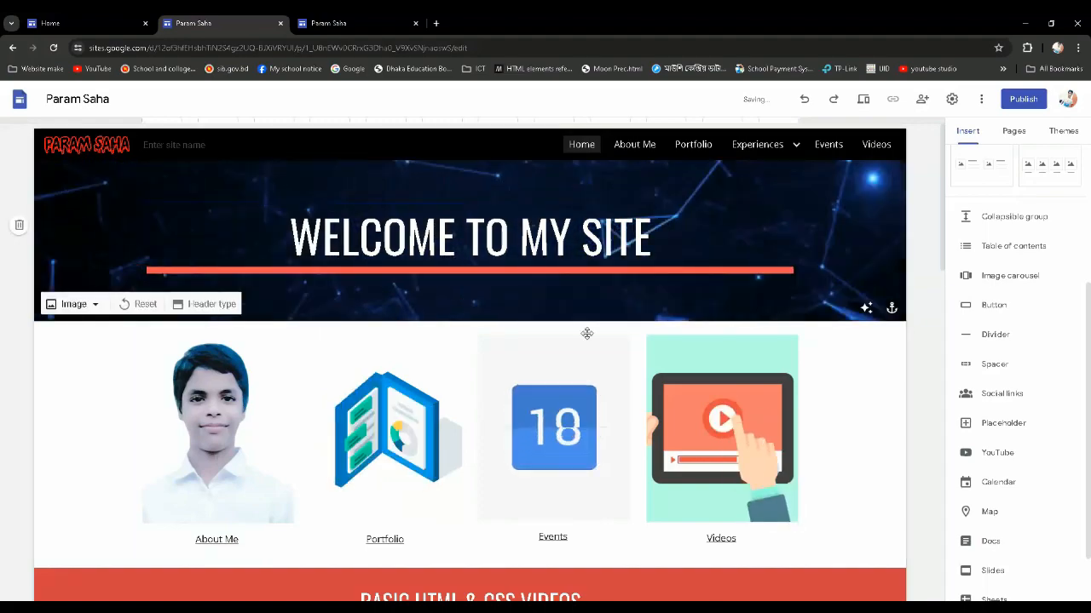
Review the whole Home page from the animated header background to the footer
scroll(584, 334, "down", 3)
scroll(608, 363, "down", 4)
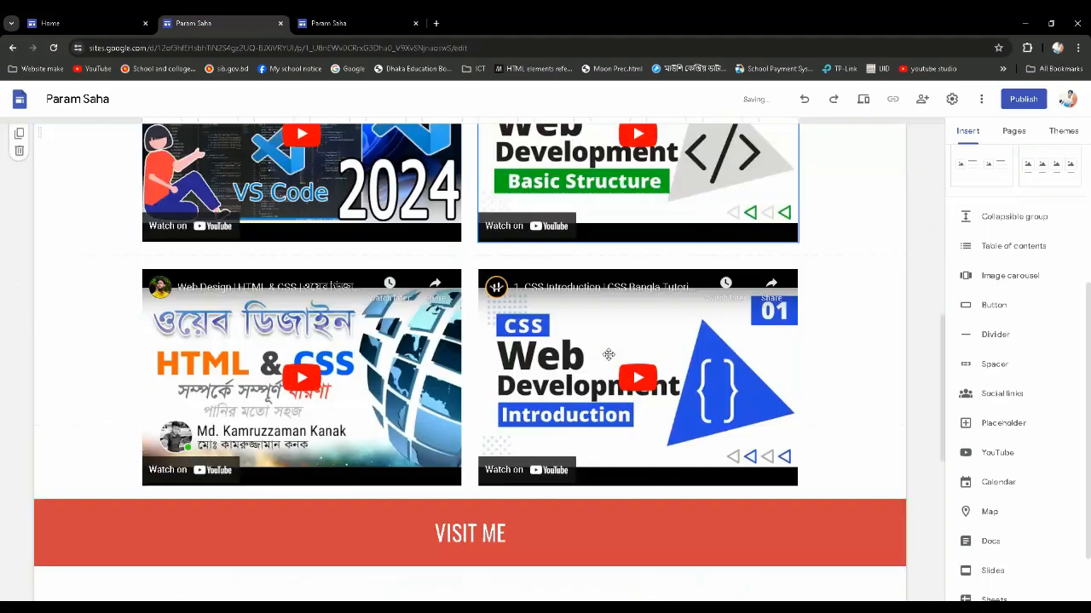
scroll(605, 350, "up", 7)
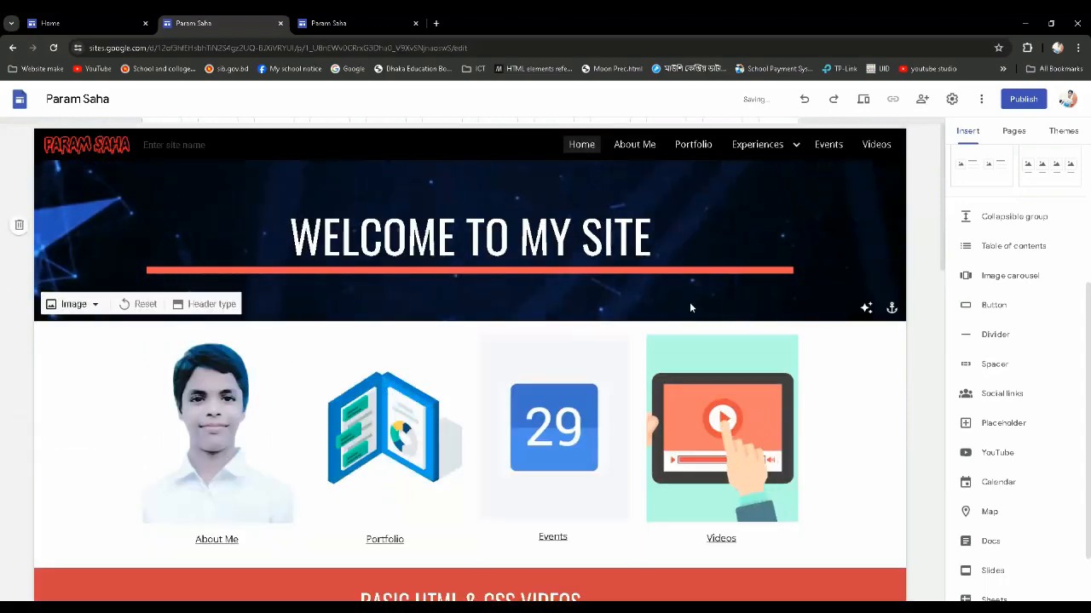
scroll(690, 302, "down", 2)
scroll(689, 304, "down", 5)
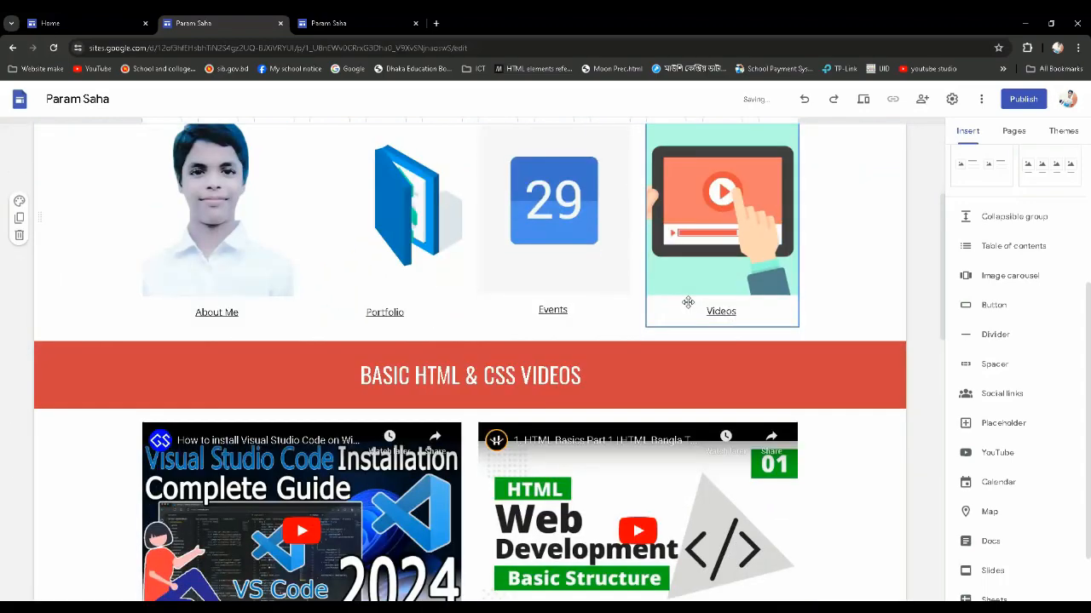
scroll(688, 305, "down", 5)
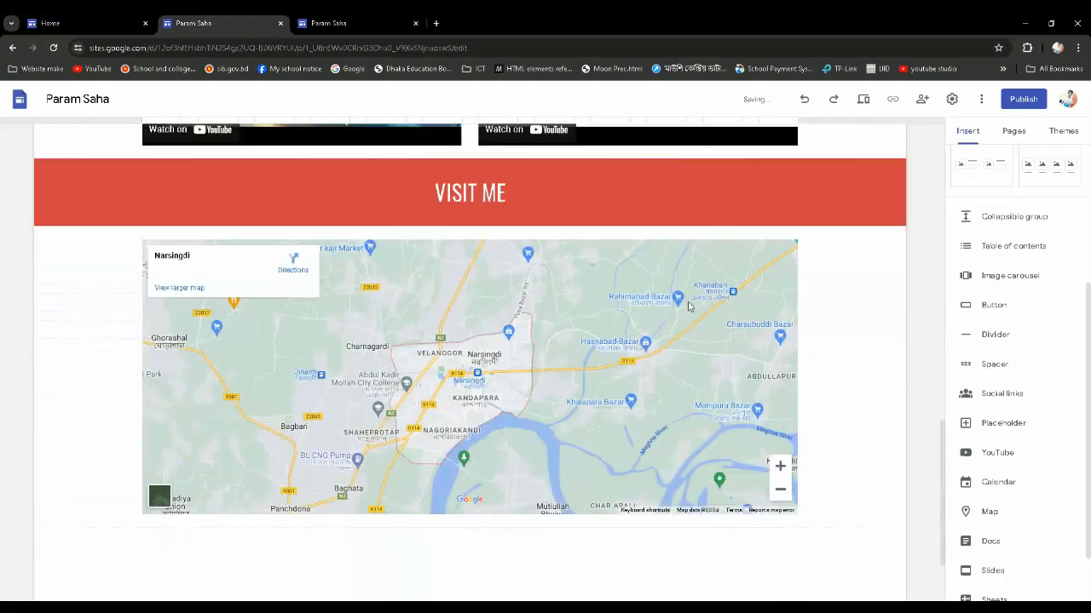
scroll(688, 305, "up", 4)
scroll(690, 307, "up", 10)
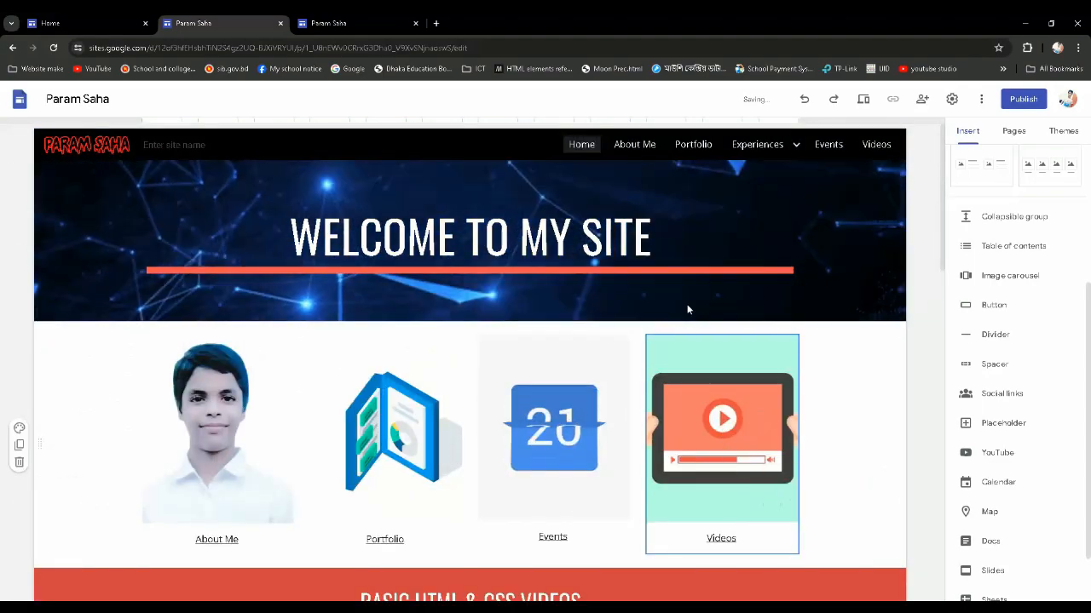
left_click(686, 308)
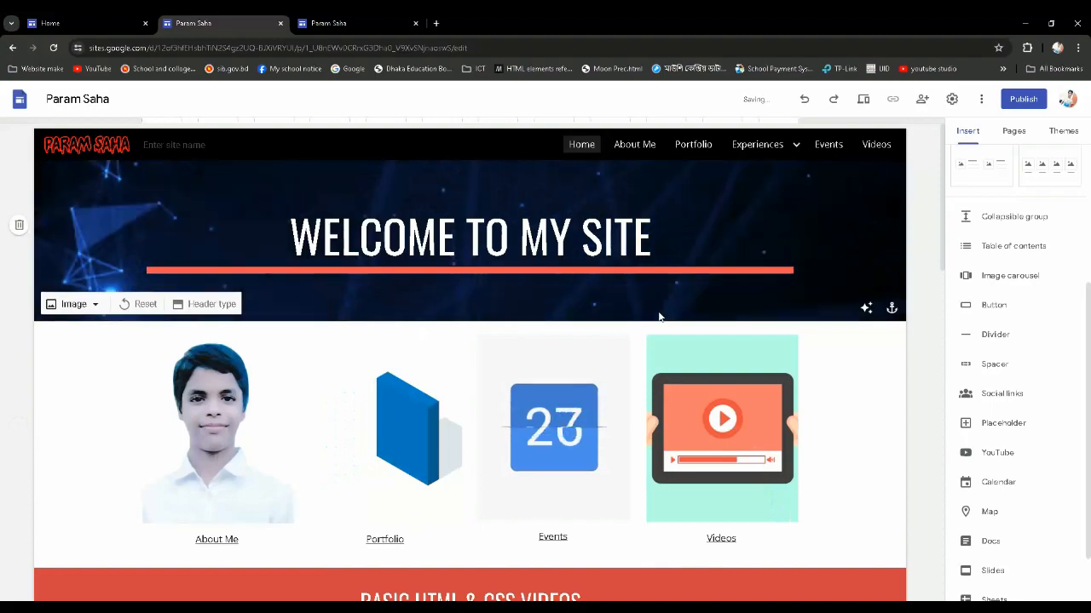
scroll(576, 324, "down", 10)
scroll(576, 324, "down", 4)
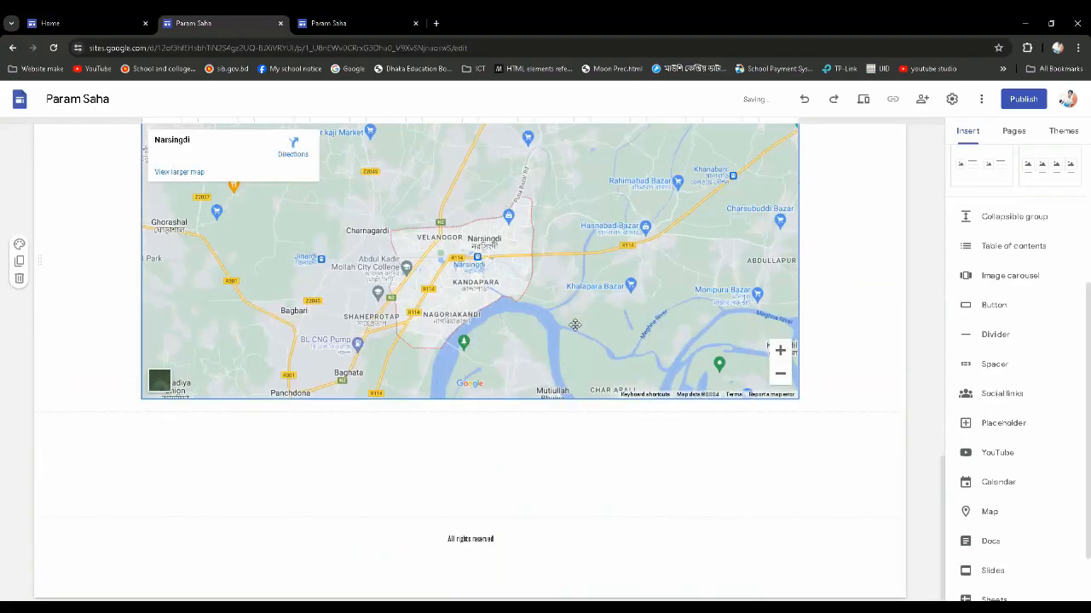
scroll(576, 324, "up", 9)
scroll(565, 300, "up", 4)
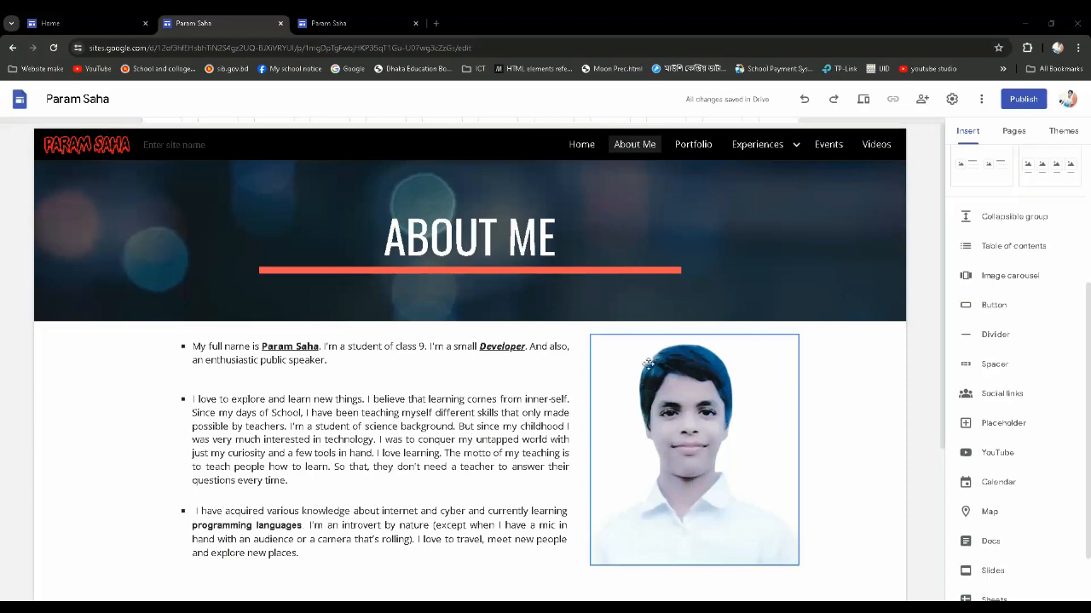
Start a new image carousel for the About Me page and choose to upload its images from the computer
scroll(612, 298, "down", 3)
scroll(611, 298, "down", 3)
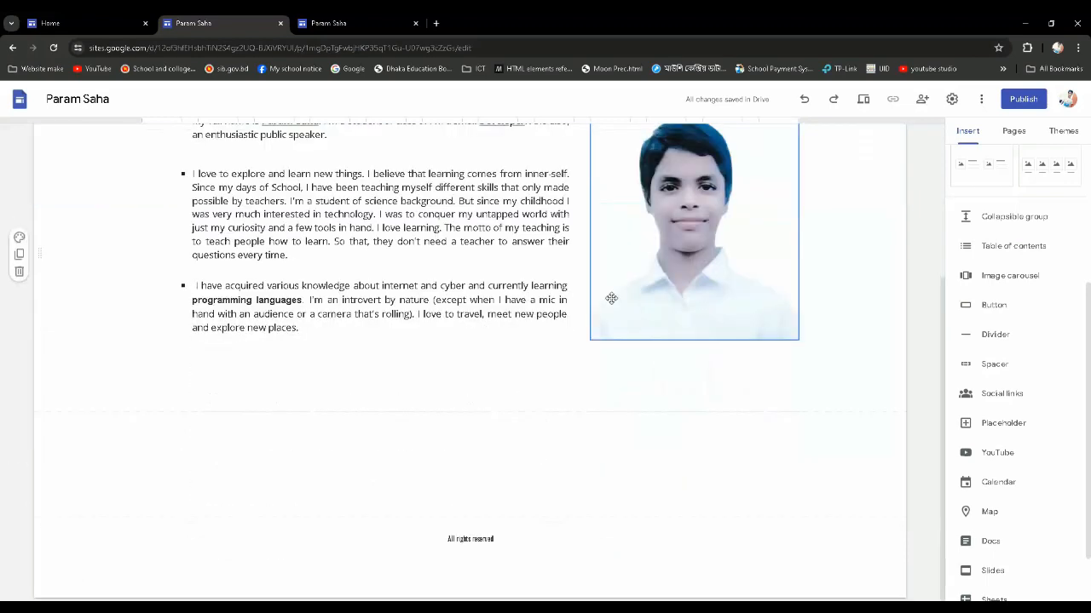
scroll(550, 438, "up", 2)
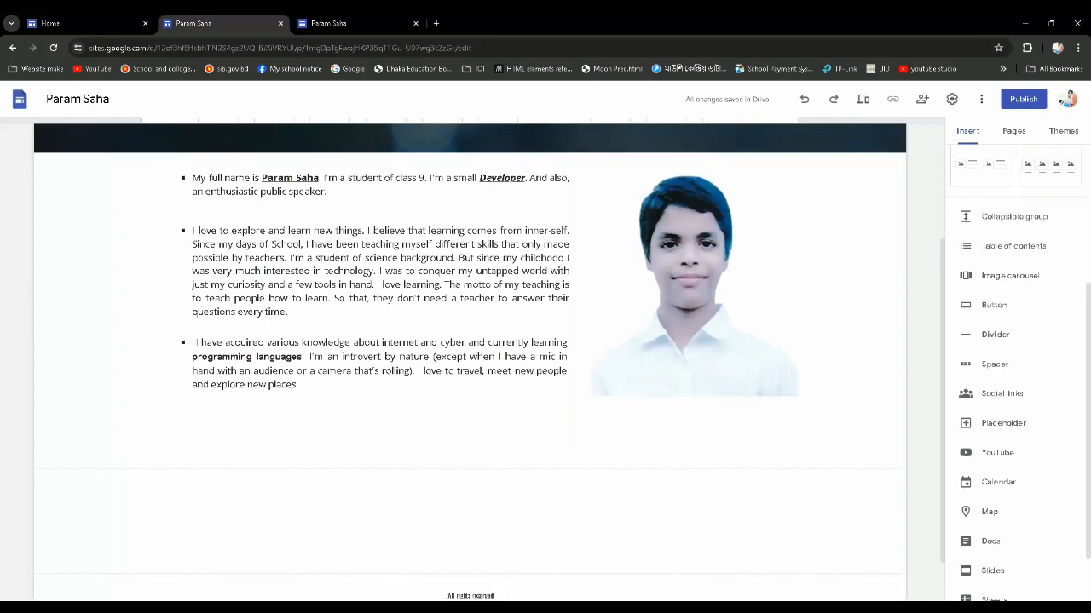
scroll(572, 499, "down", 1)
scroll(578, 507, "up", 2)
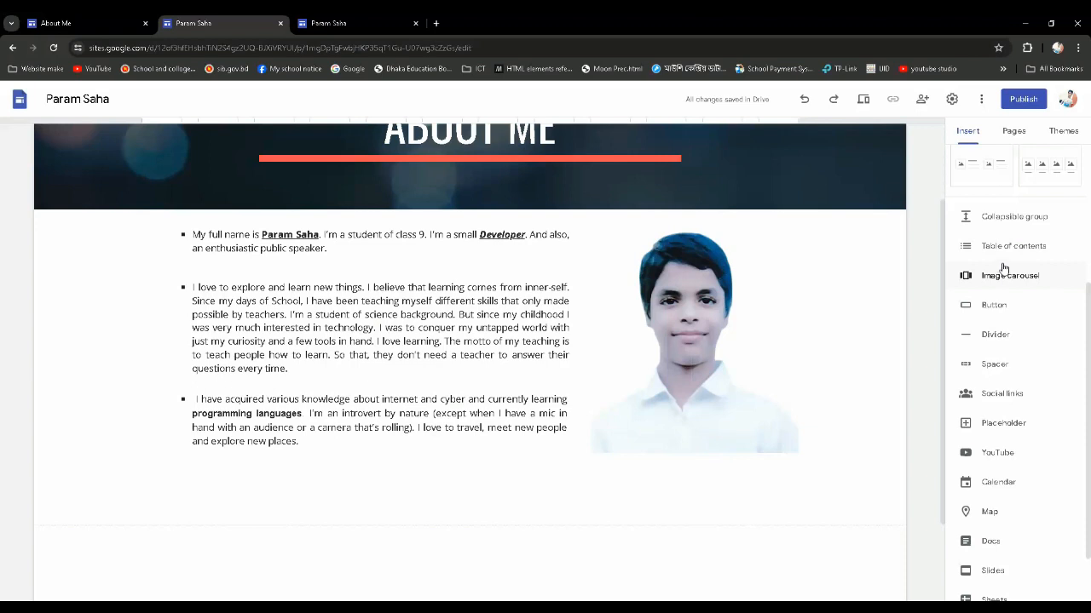
scroll(622, 338, "down", 1)
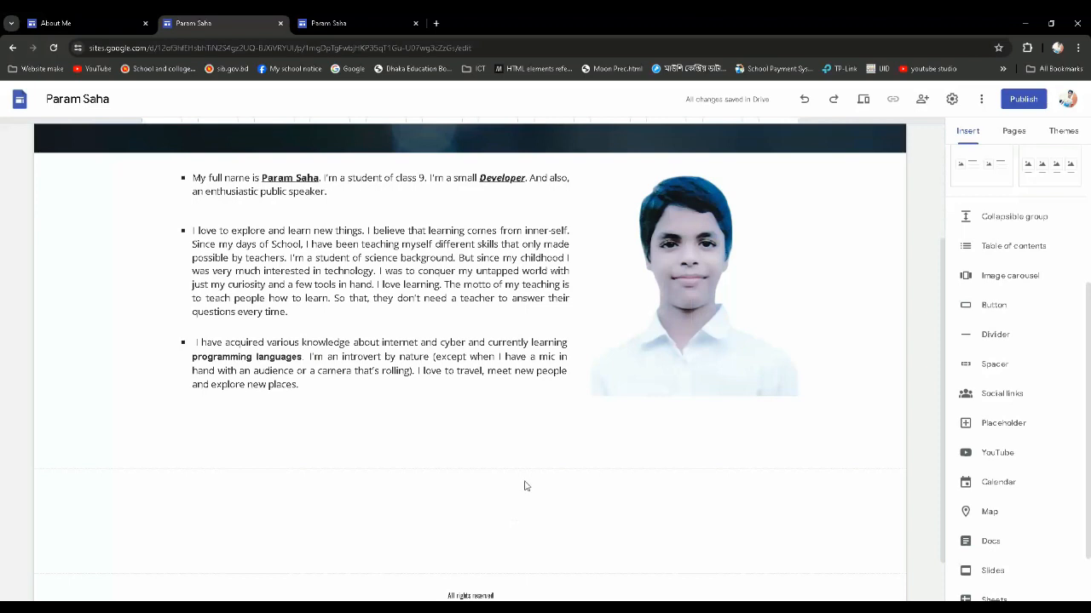
left_click(999, 281)
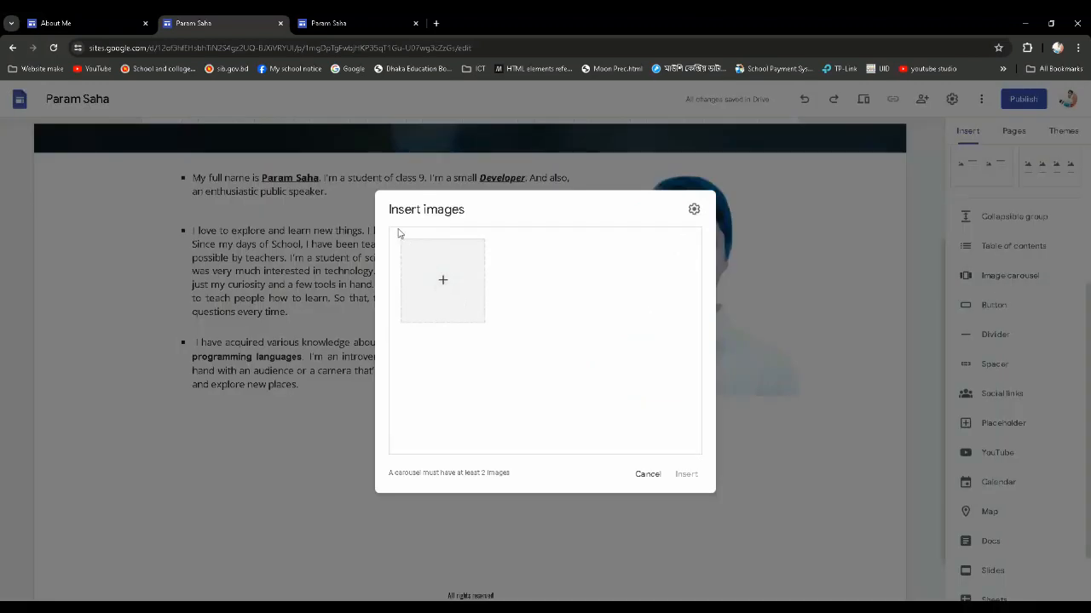
left_click(443, 286)
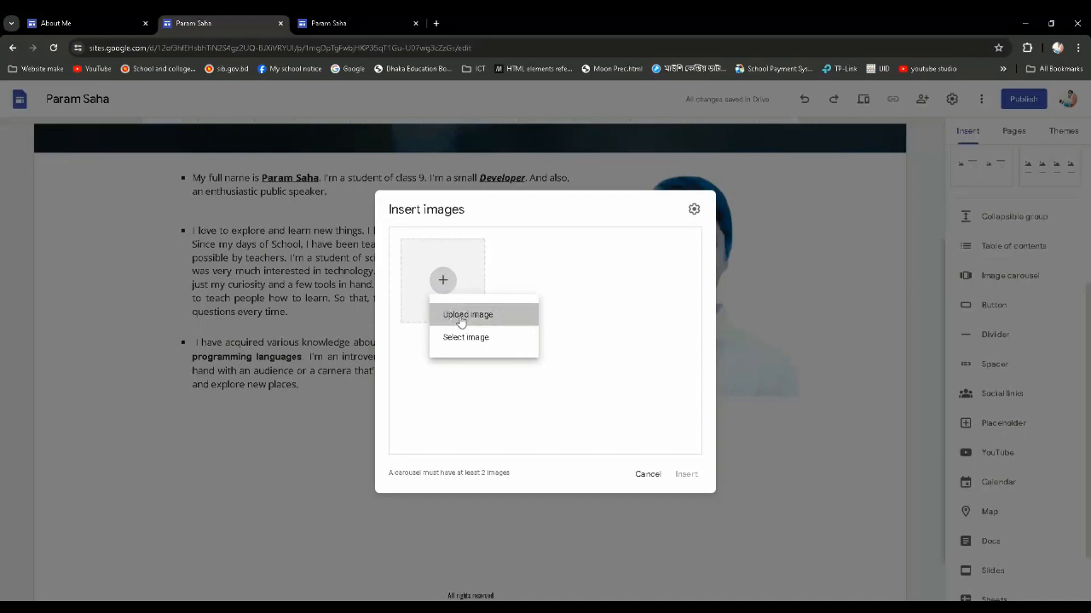
left_click(461, 315)
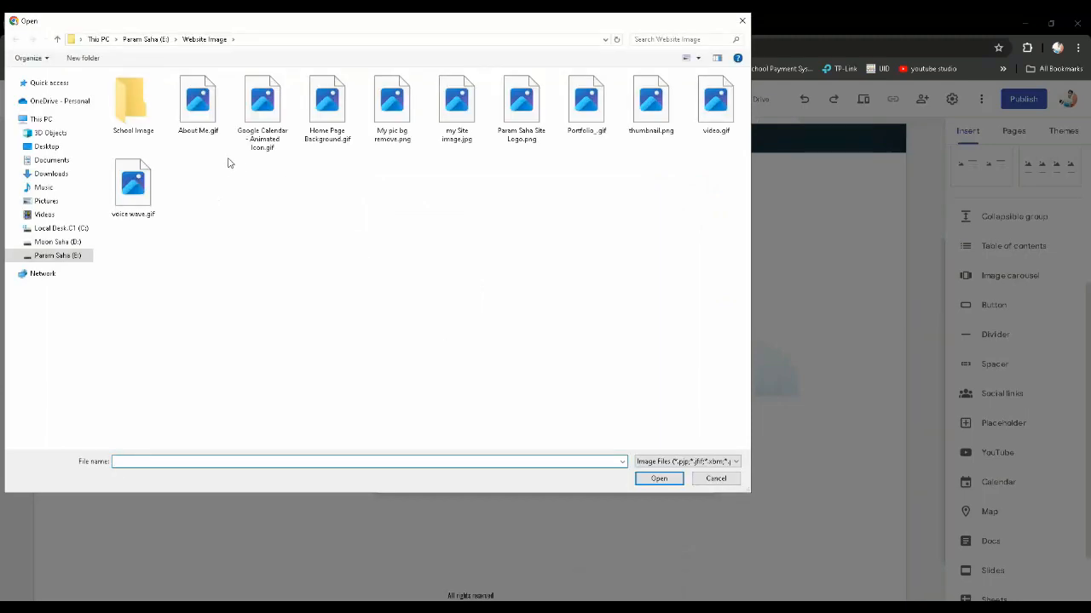
Upload all four pictures from the School Image folder and insert the carousel beneath the biography section
double_click(132, 102)
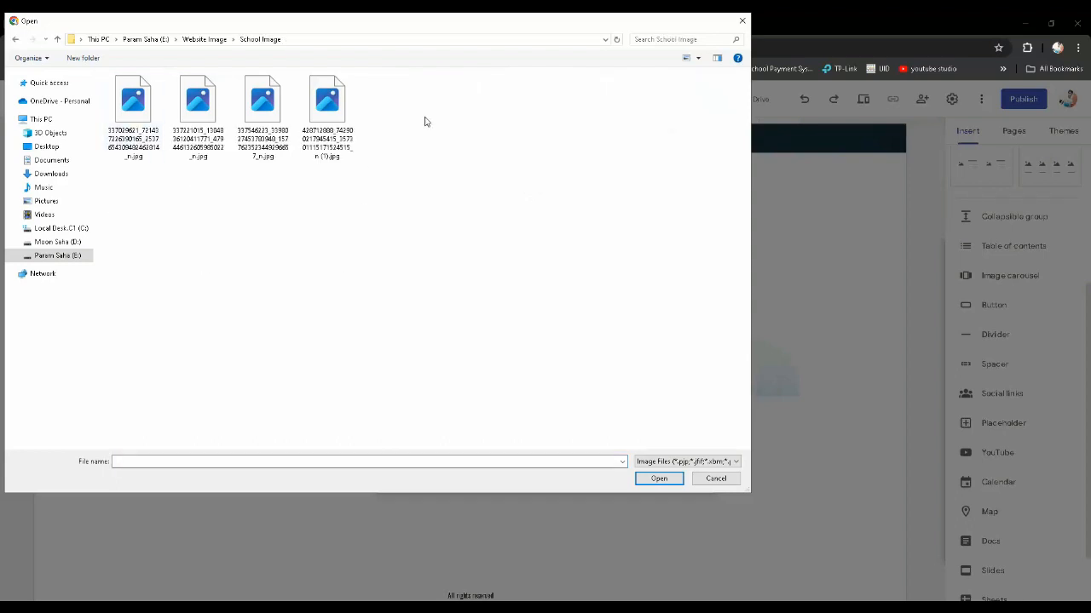
left_click_drag(426, 122, 132, 119)
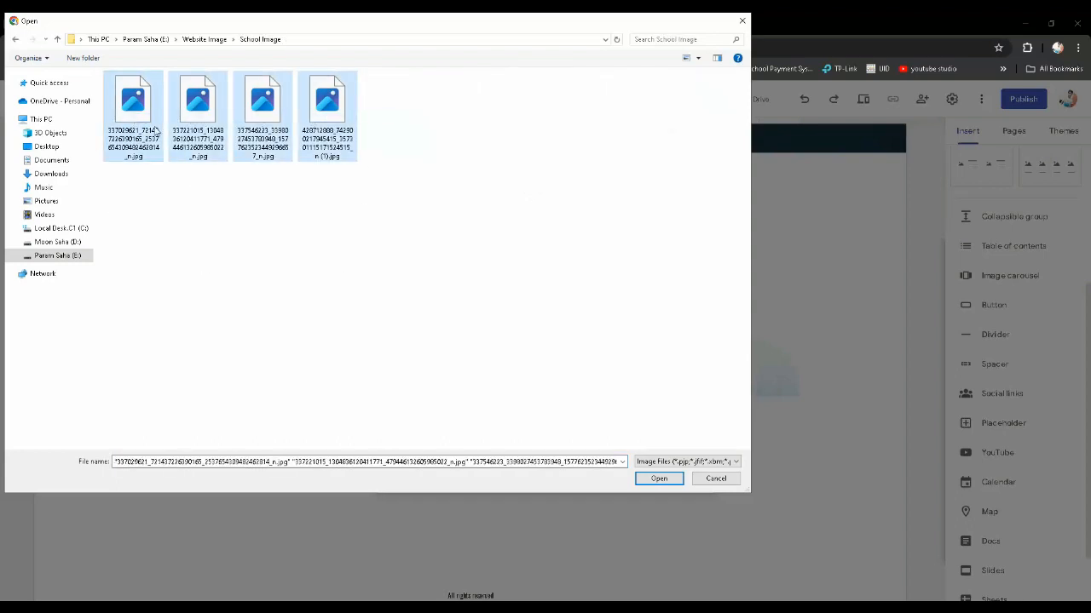
left_click(362, 106)
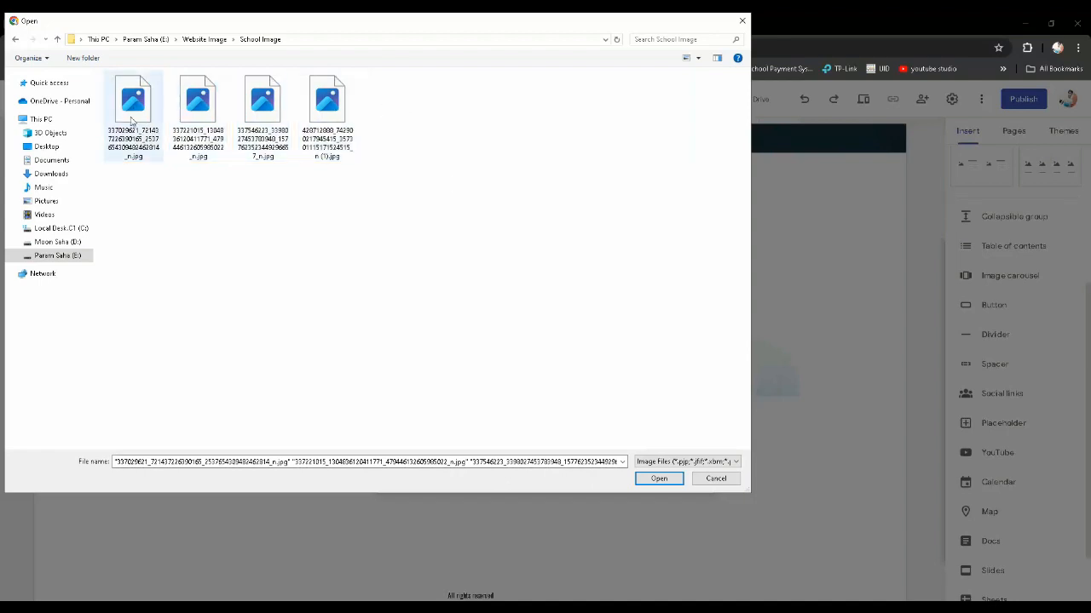
left_click_drag(409, 127, 147, 127)
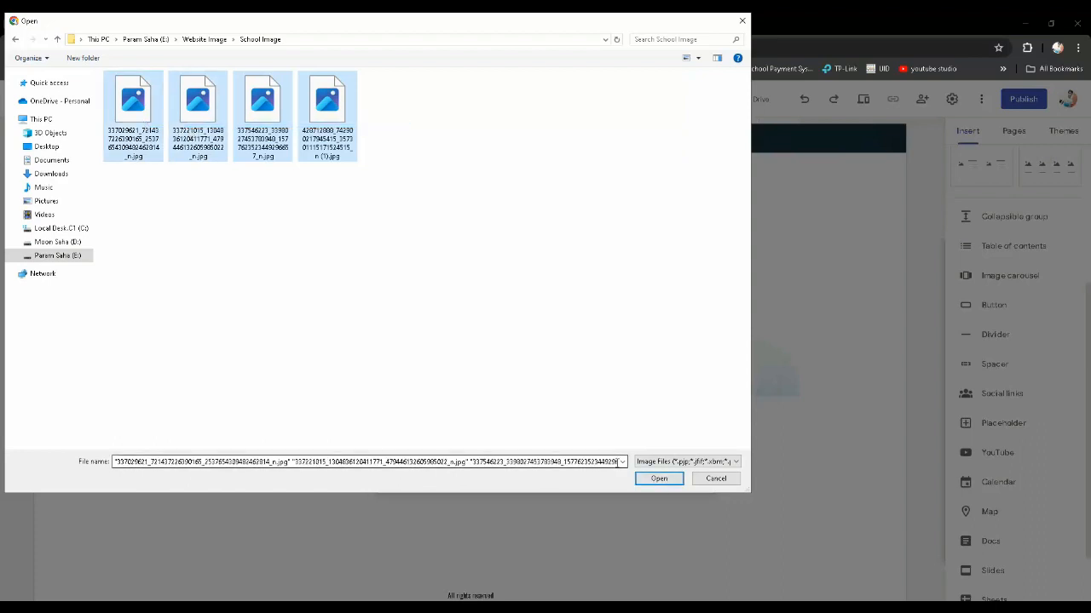
left_click(659, 479)
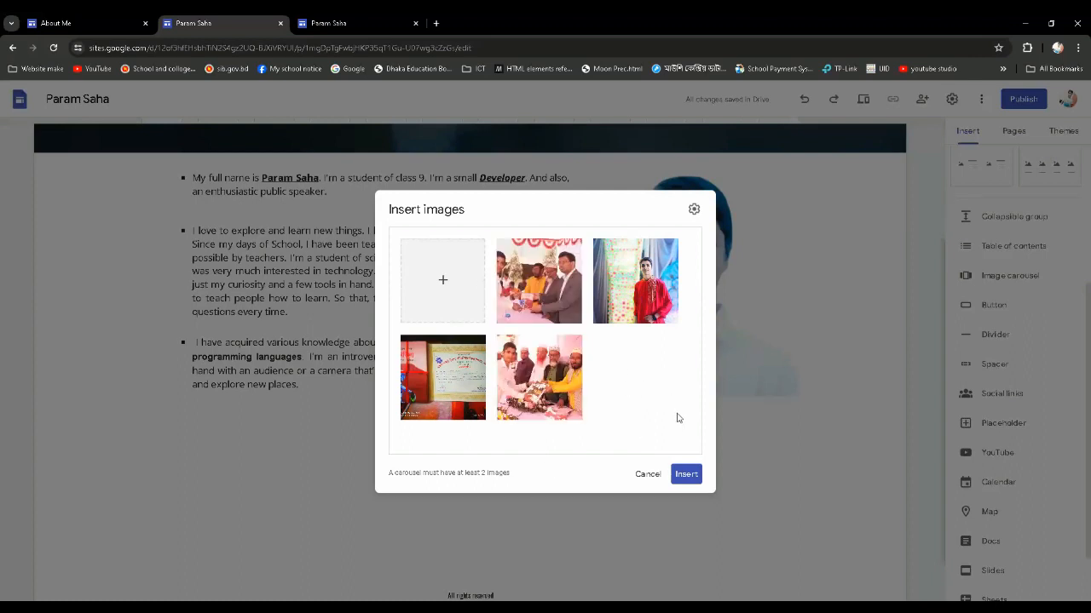
left_click(687, 476)
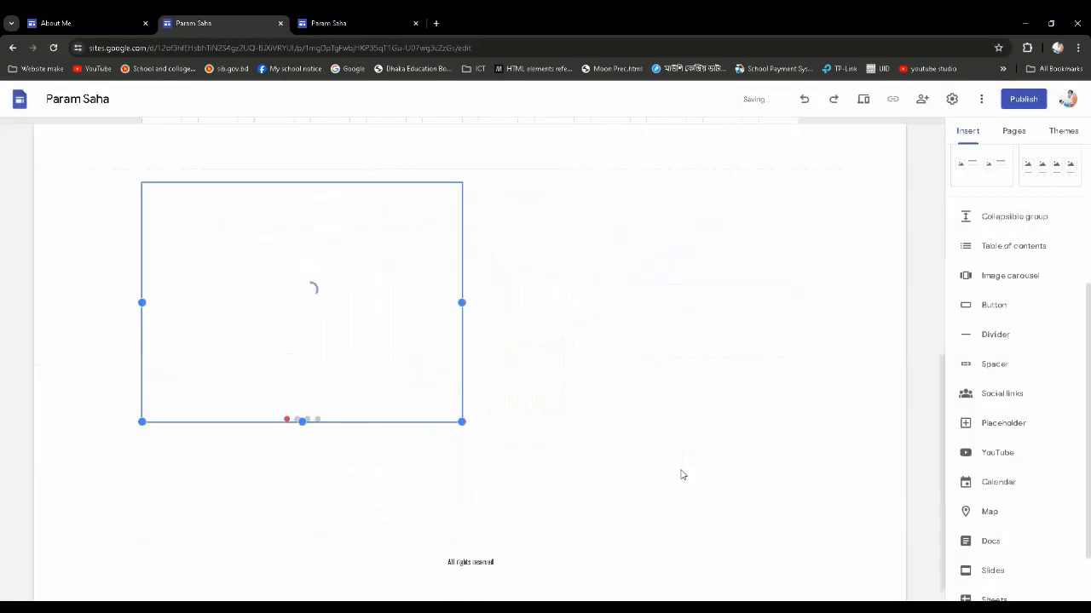
Enlarge the image carousel to span the full content width and make it taller, then deselect it
scroll(679, 474, "up", 2)
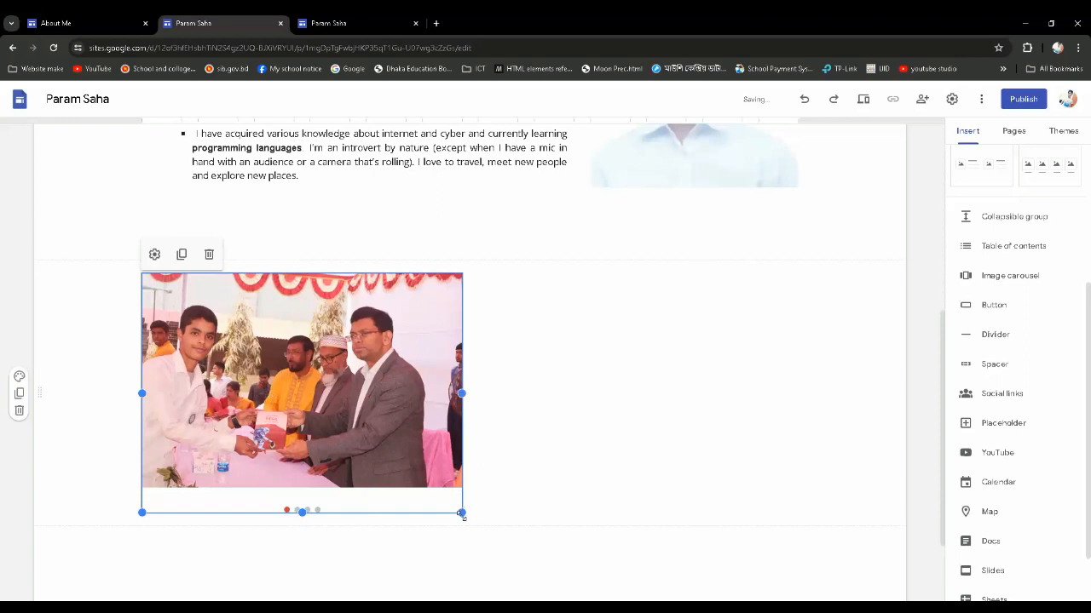
left_click_drag(462, 394, 581, 407)
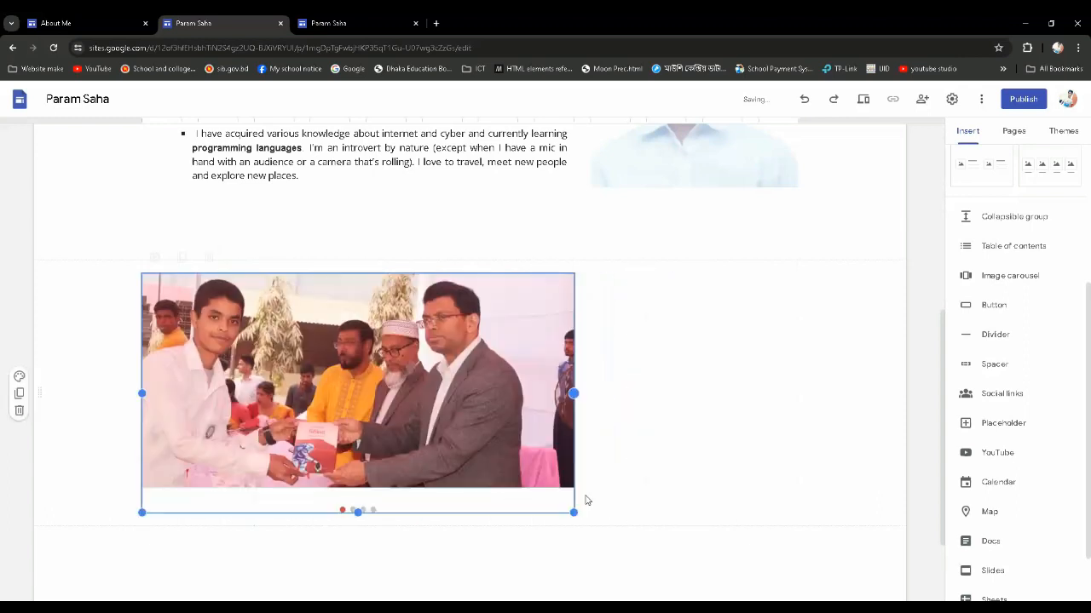
left_click_drag(573, 509, 750, 537)
scroll(602, 503, "up", 2)
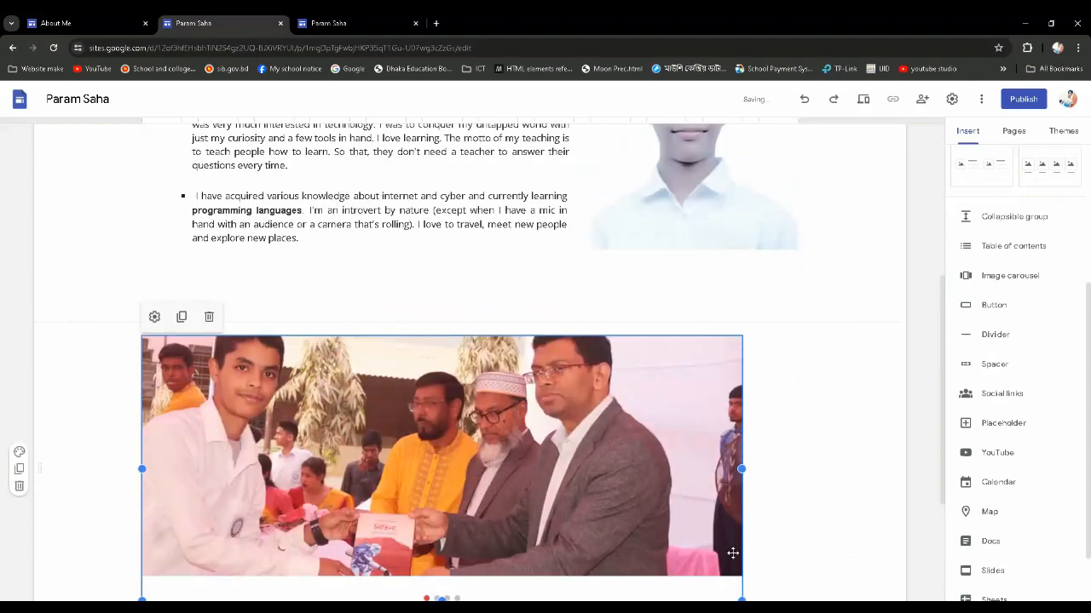
scroll(732, 554, "down", 1)
left_click_drag(742, 546, 757, 587)
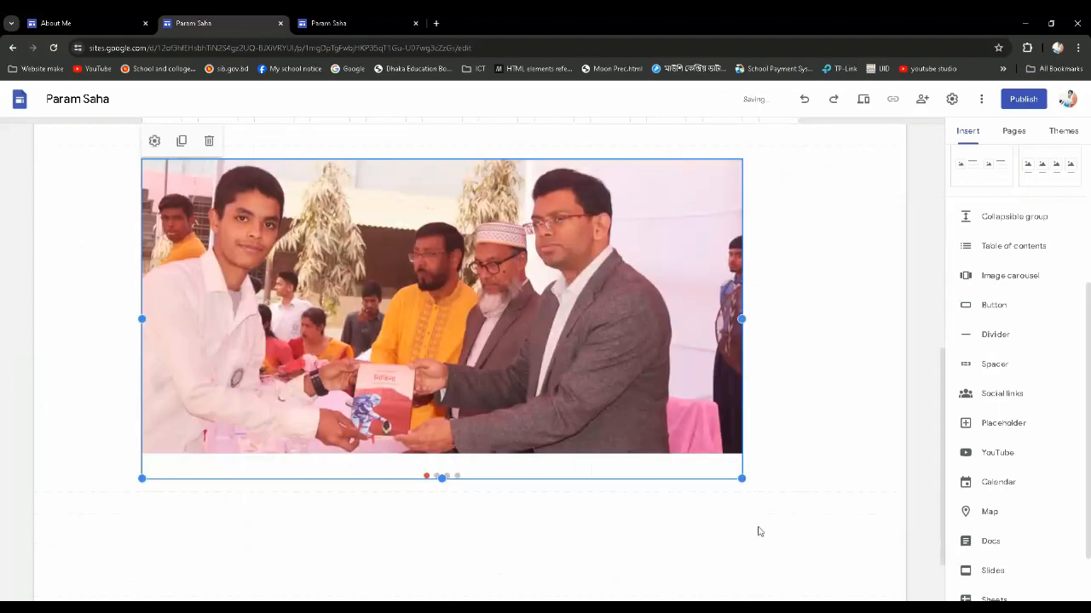
left_click_drag(743, 480, 744, 509)
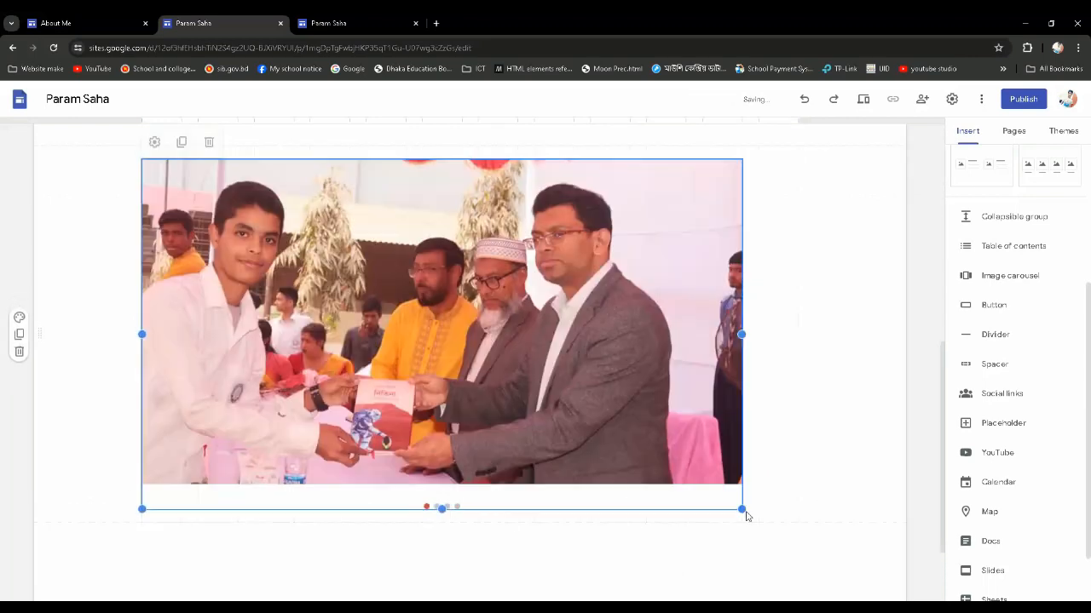
left_click_drag(743, 335, 824, 340)
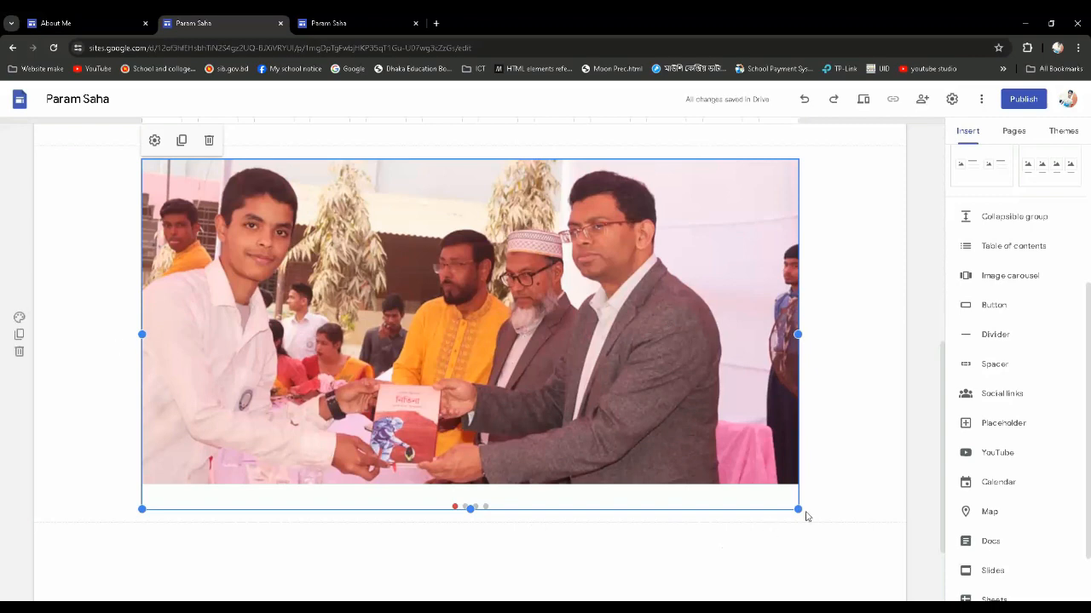
left_click_drag(798, 509, 825, 521)
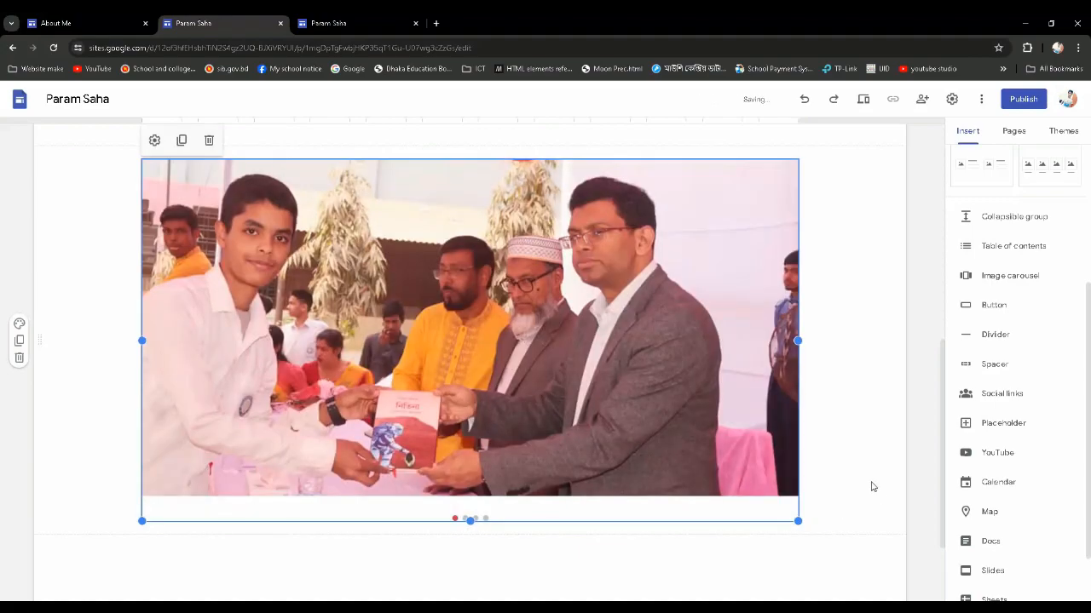
left_click(871, 487)
Enable Auto start for the image carousel with Medium transition speed and update it
scroll(638, 518, "up", 5)
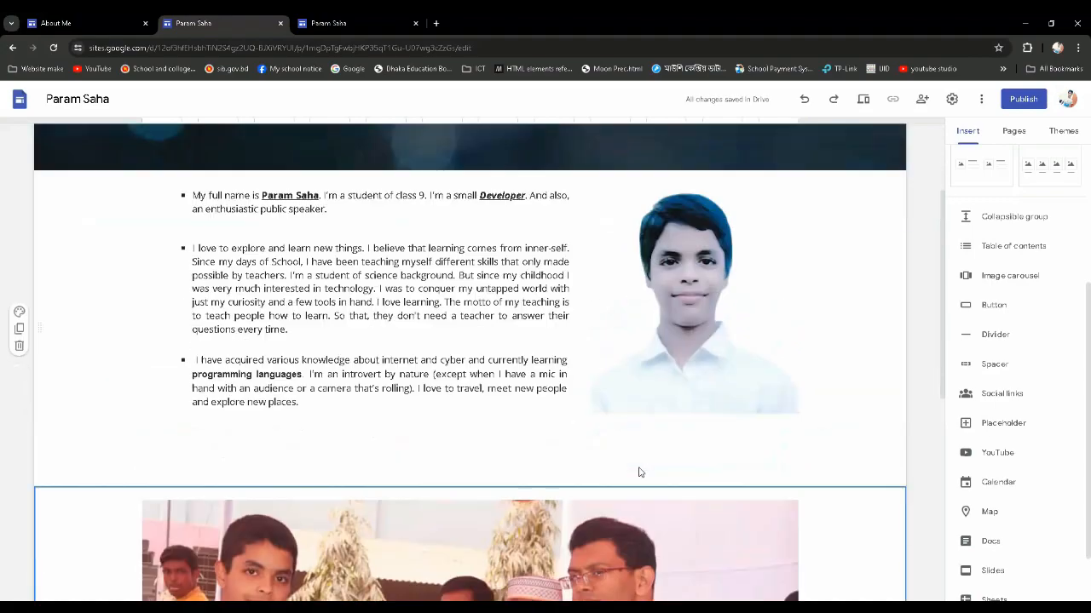
scroll(640, 472, "down", 4)
scroll(635, 467, "up", 1)
scroll(622, 463, "down", 1)
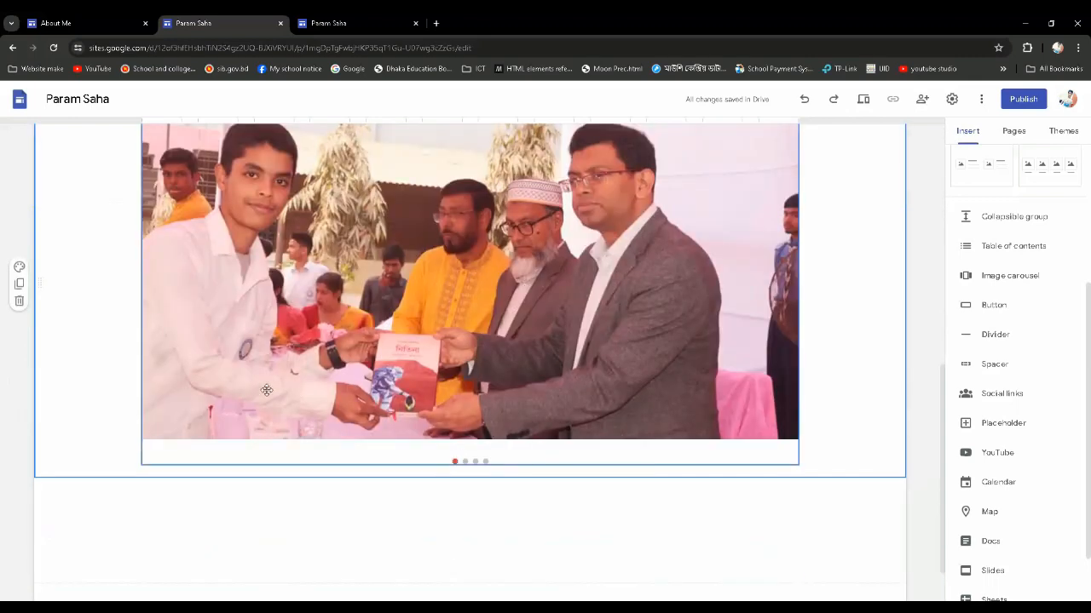
scroll(468, 491, "up", 1)
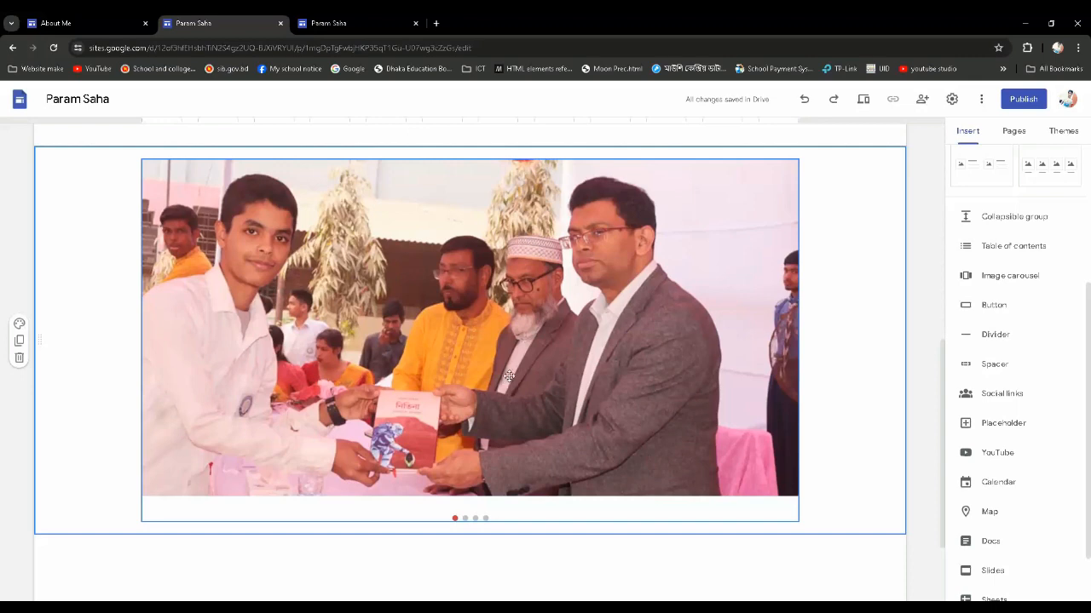
left_click(514, 340)
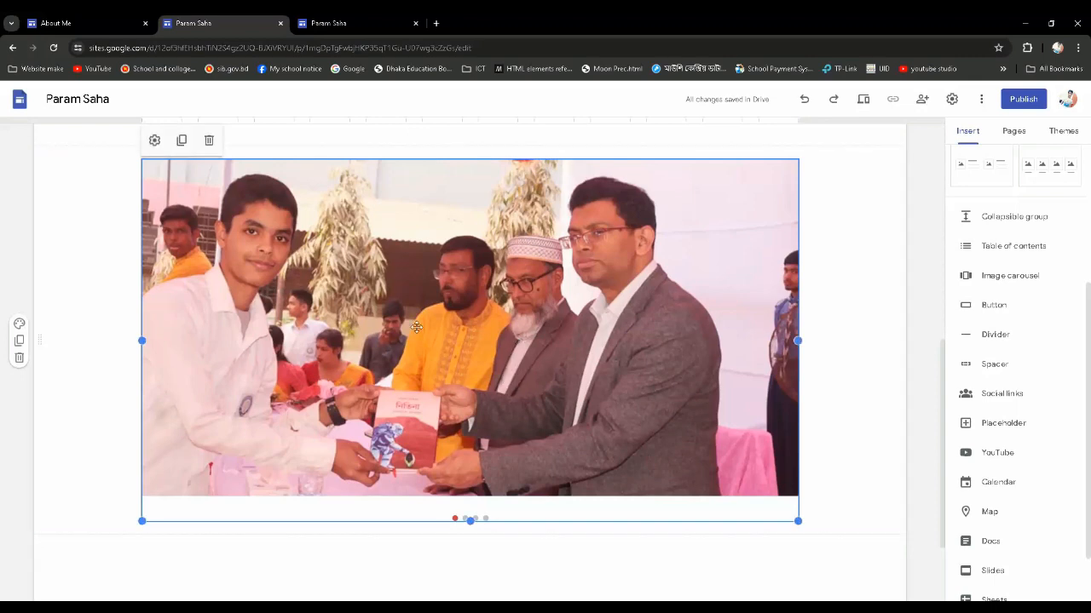
left_click(155, 143)
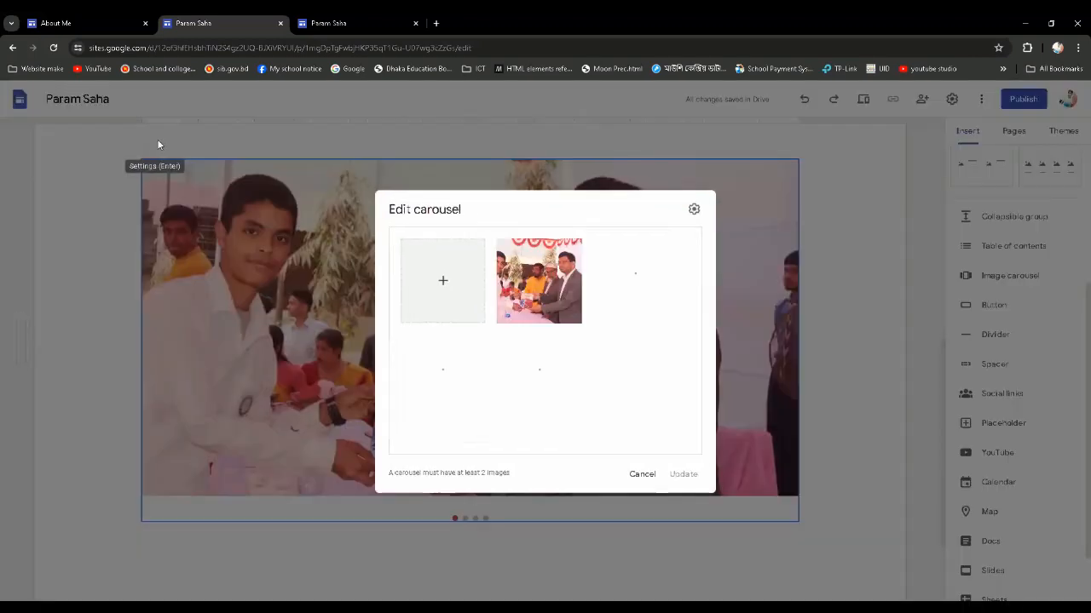
left_click(694, 211)
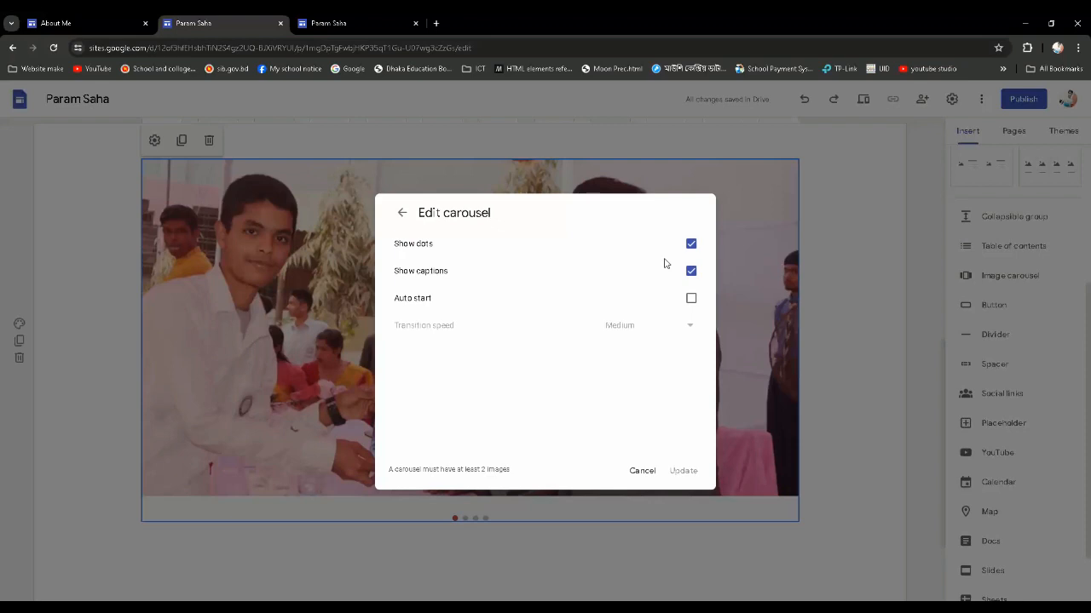
left_click(691, 299)
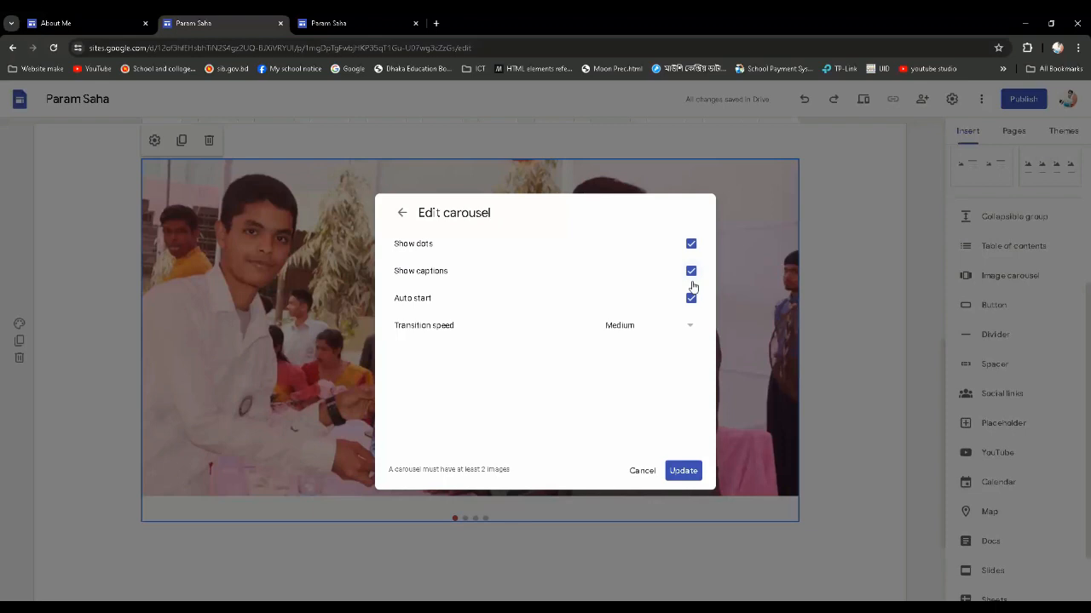
left_click(686, 325)
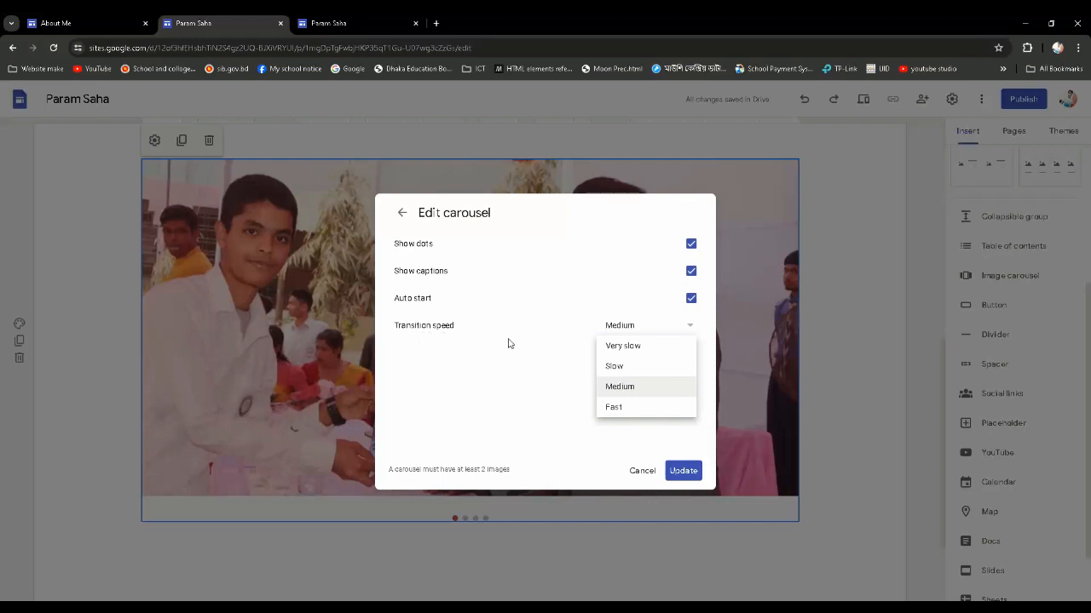
left_click(628, 394)
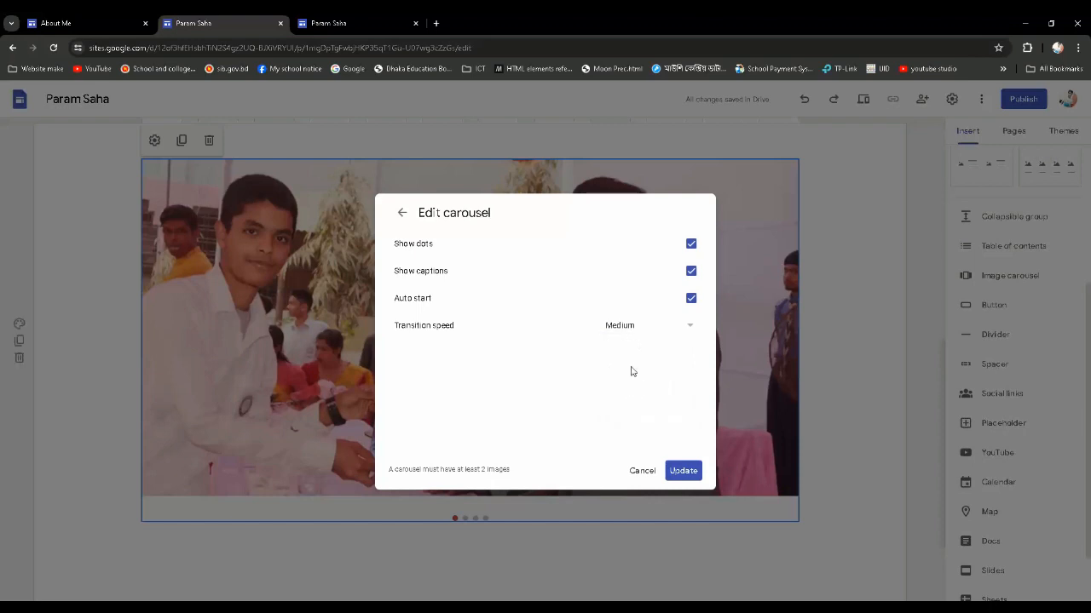
left_click(683, 471)
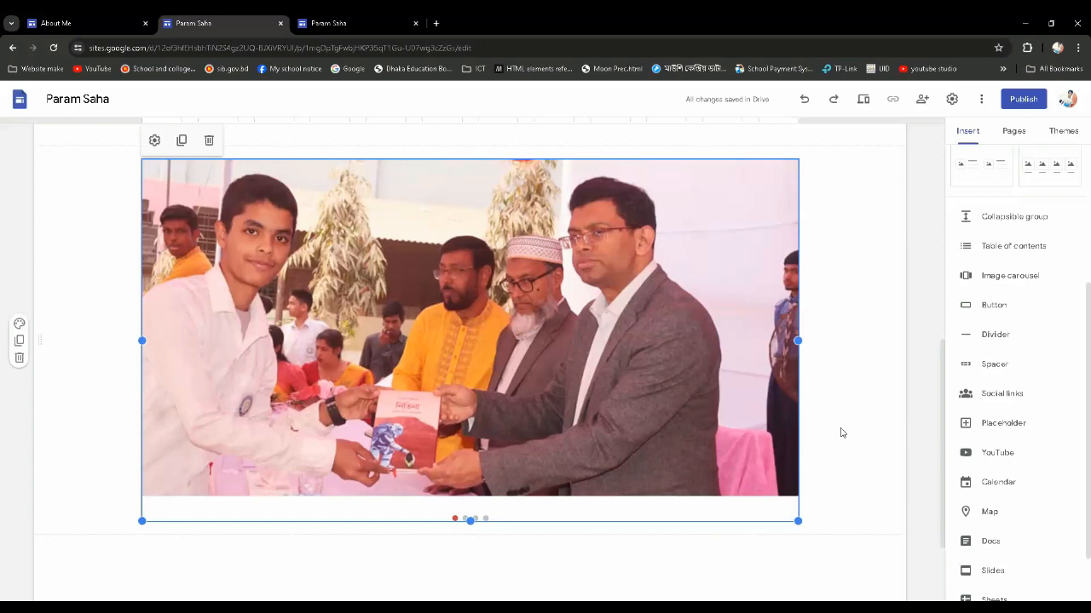
Make the image carousel slightly taller and check its fit between the biography section and the footer
left_click(884, 563)
scroll(844, 554, "up", 1)
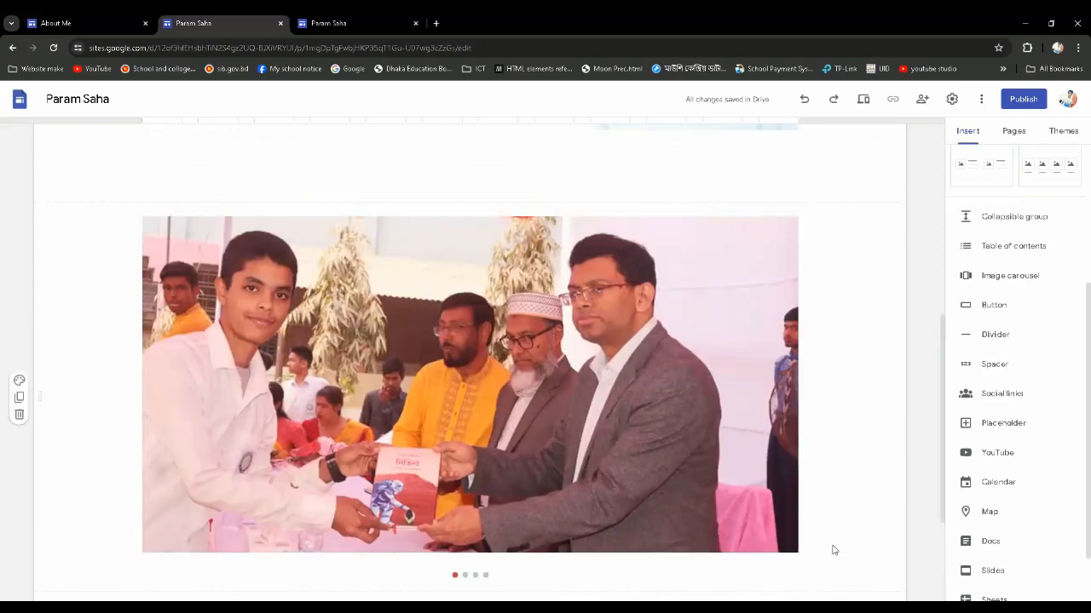
scroll(833, 549, "down", 1)
left_click(626, 421)
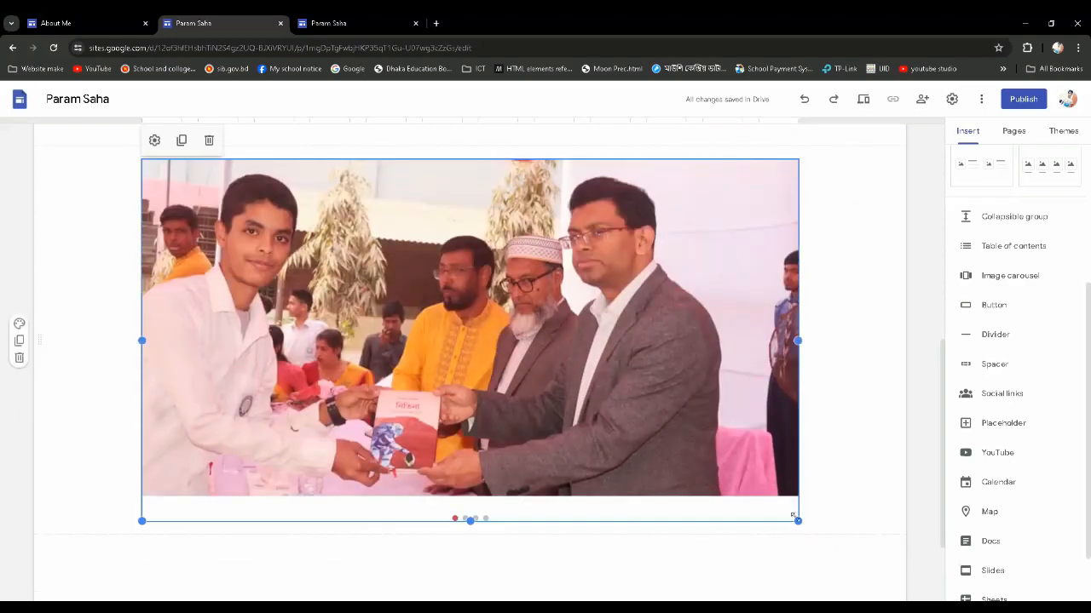
left_click_drag(794, 517, 816, 543)
left_click(855, 502)
scroll(712, 496, "up", 2)
scroll(710, 491, "down", 1)
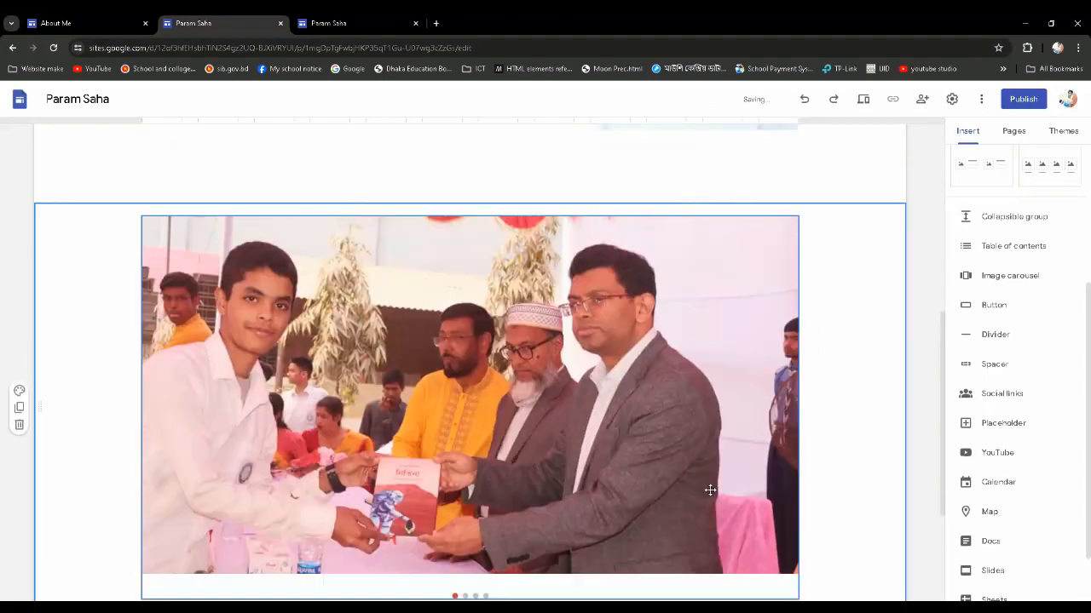
scroll(709, 491, "down", 2)
scroll(709, 491, "up", 1)
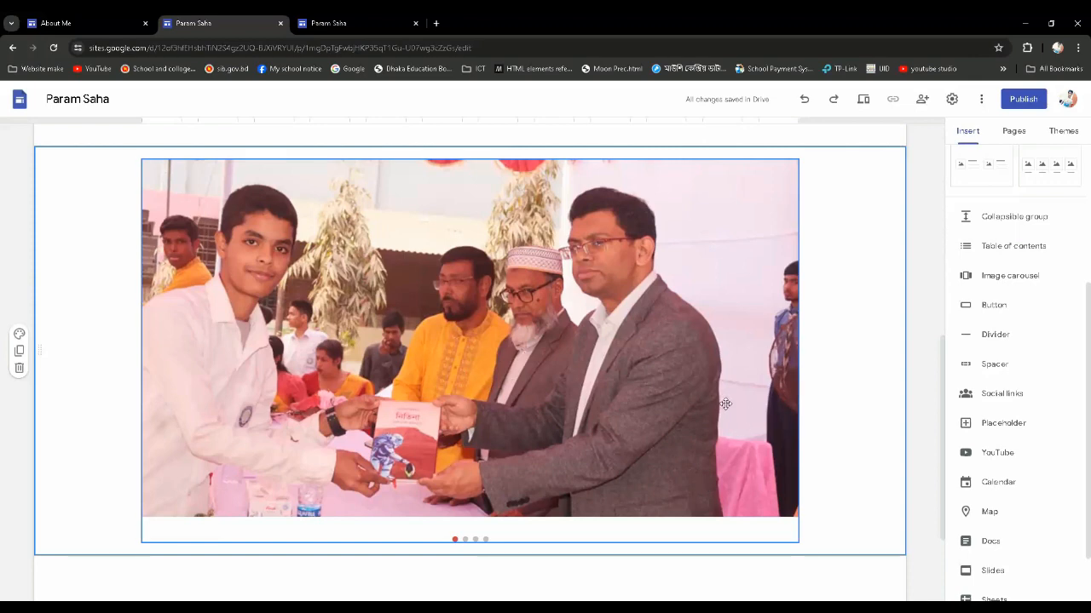
scroll(690, 460, "down", 3)
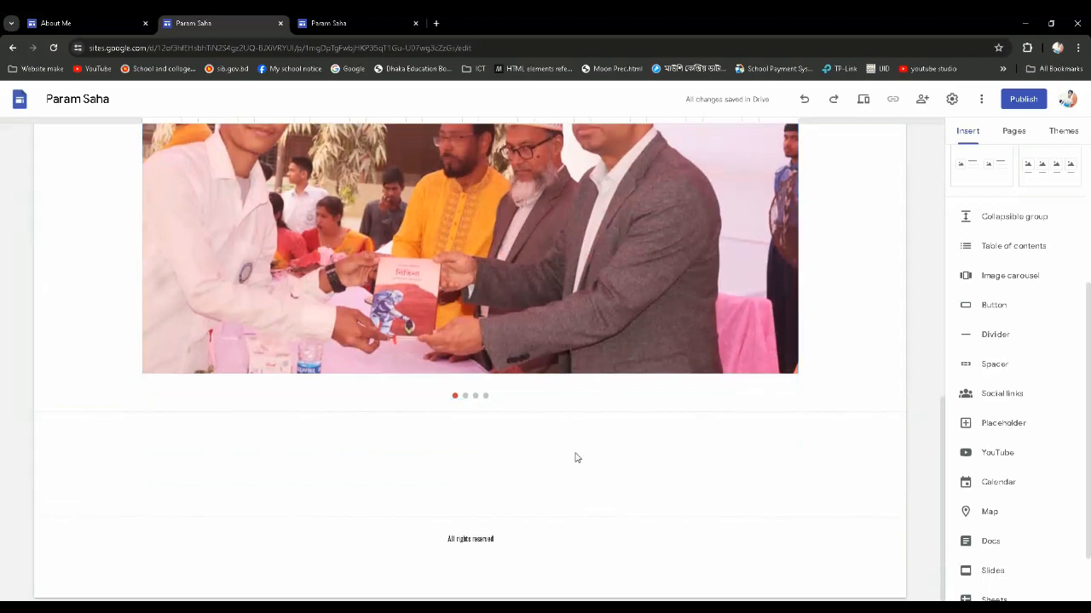
double_click(522, 456)
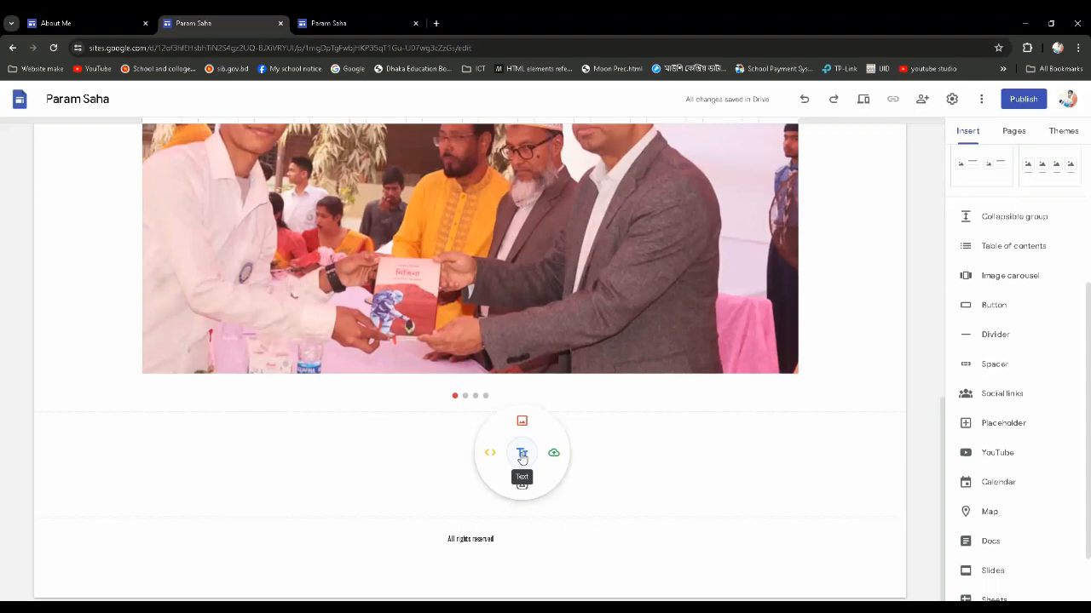
left_click(521, 454)
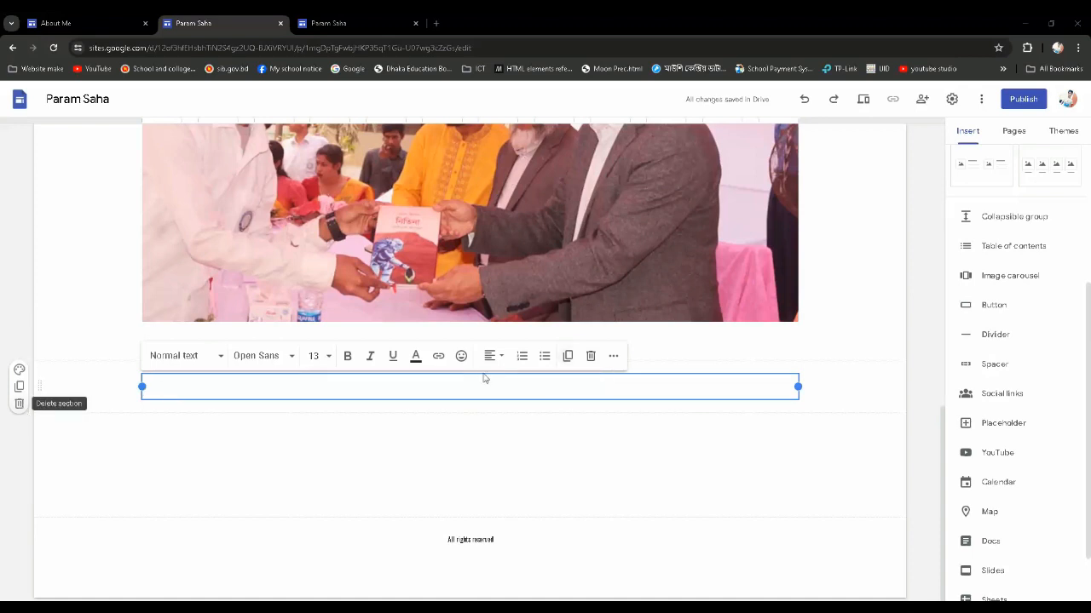
left_click(593, 360)
scroll(510, 549, "down", 2)
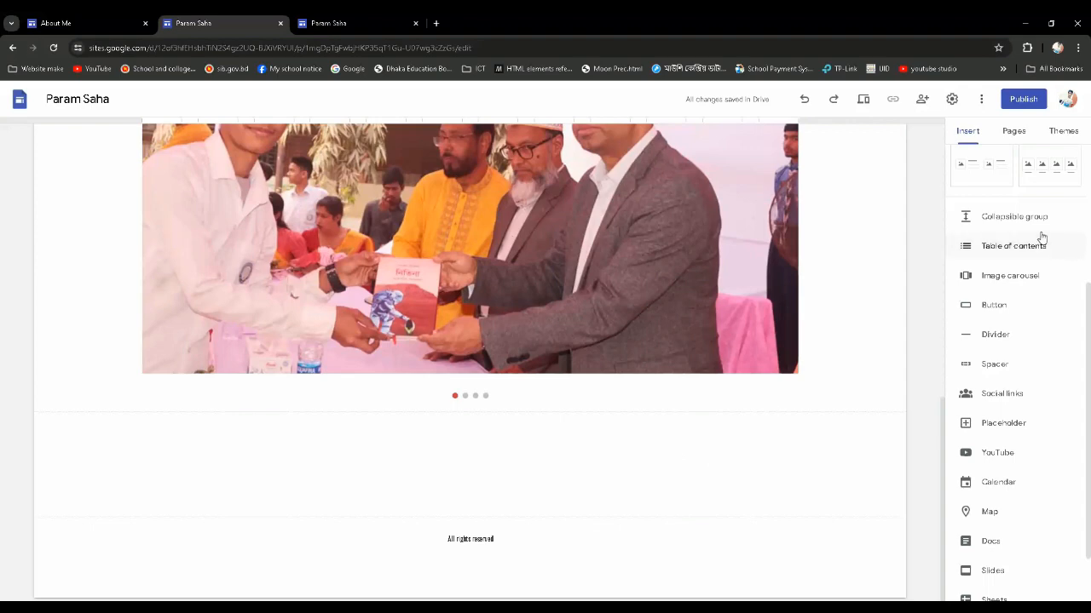
Start a new button on the About Me page and name it "Visit my Youtube Chennel"
left_click(999, 307)
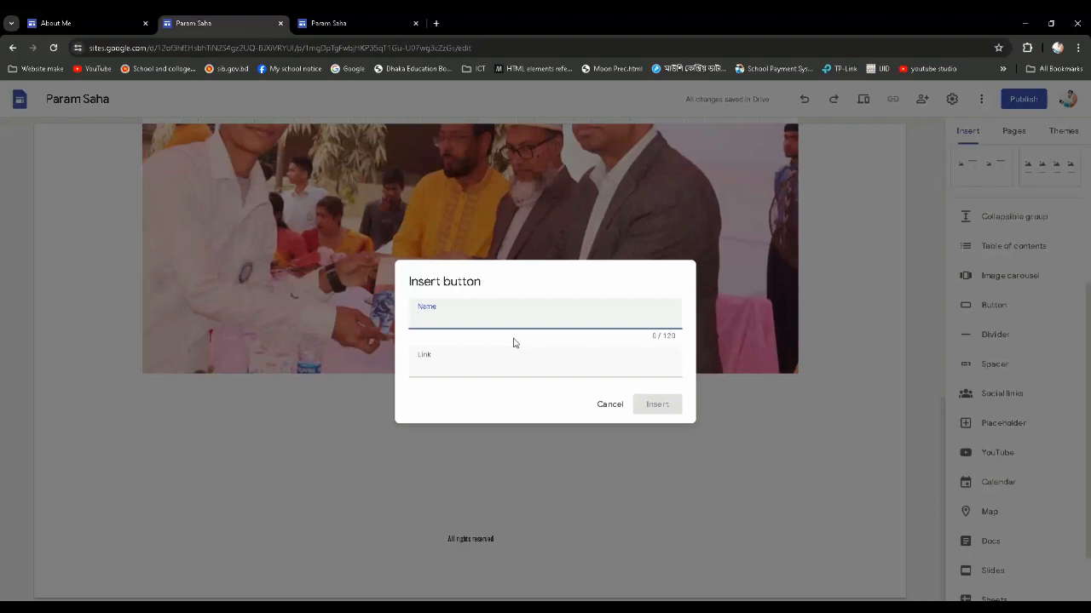
type("Visit my Youtube Chennel")
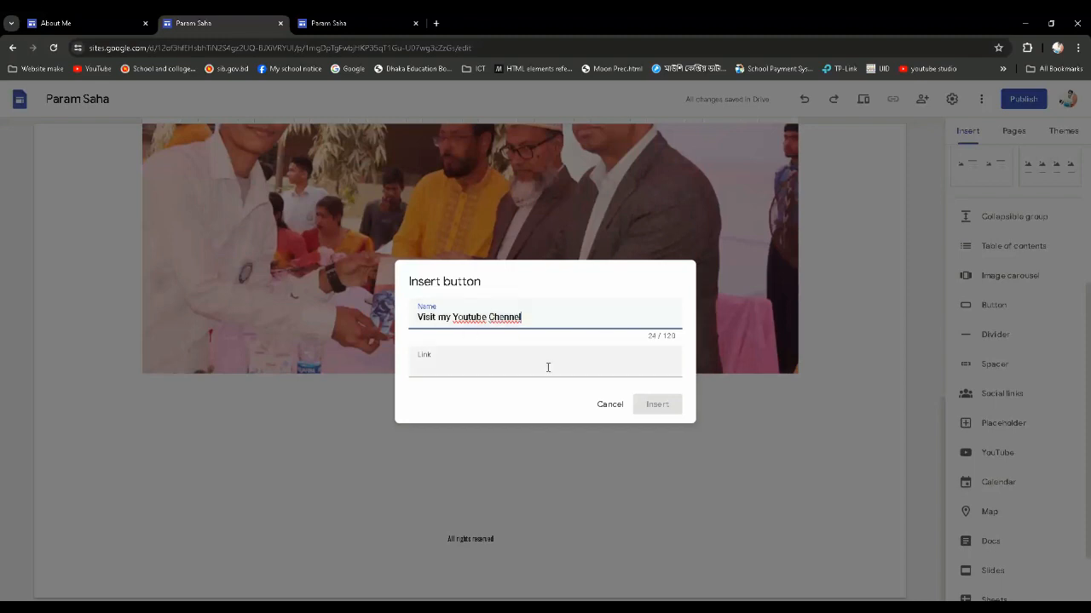
Paste the YouTube channel's address as the button's link and insert the button
left_click(463, 367)
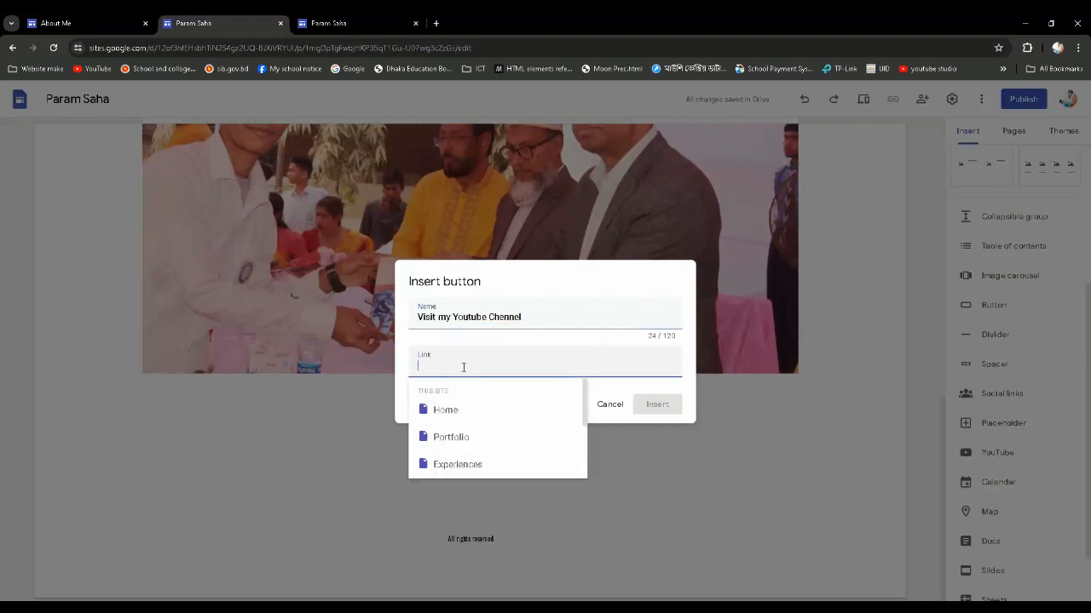
left_click(534, 318)
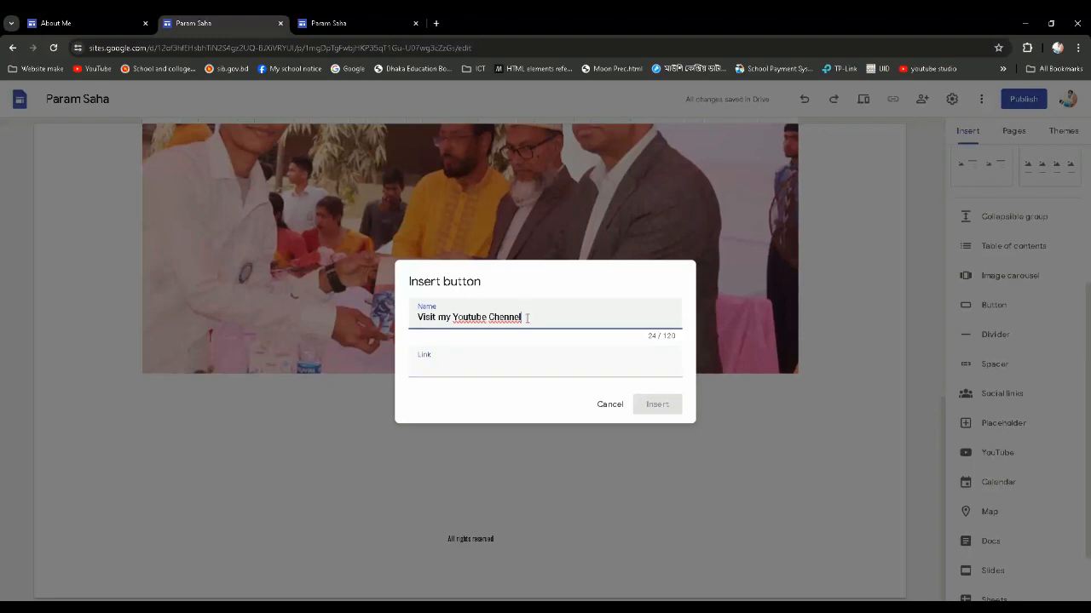
left_click(462, 366)
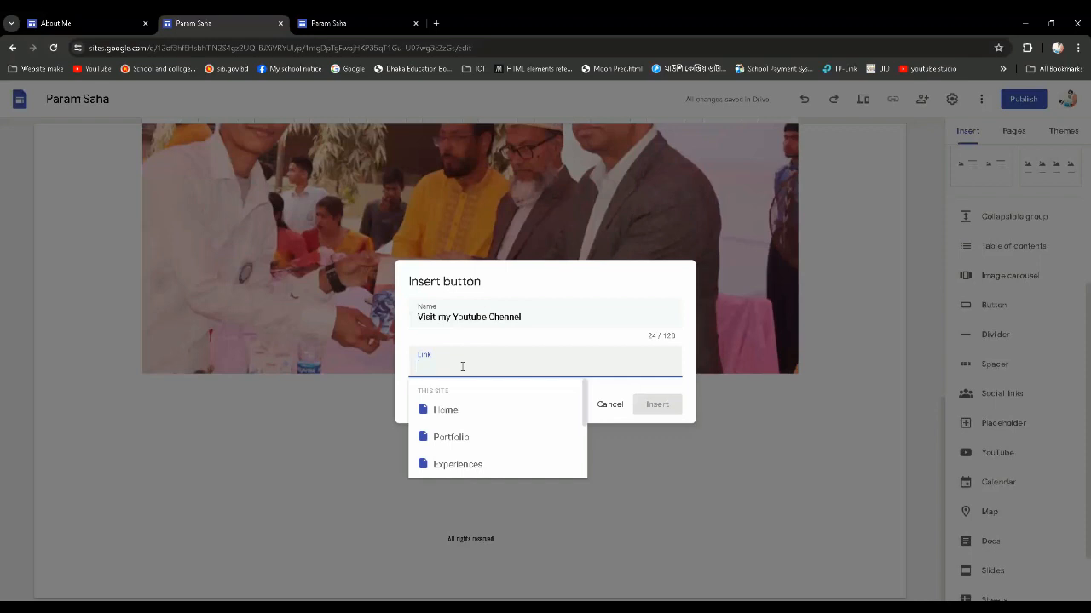
type("https://www.youtube.com/@ParamSaha")
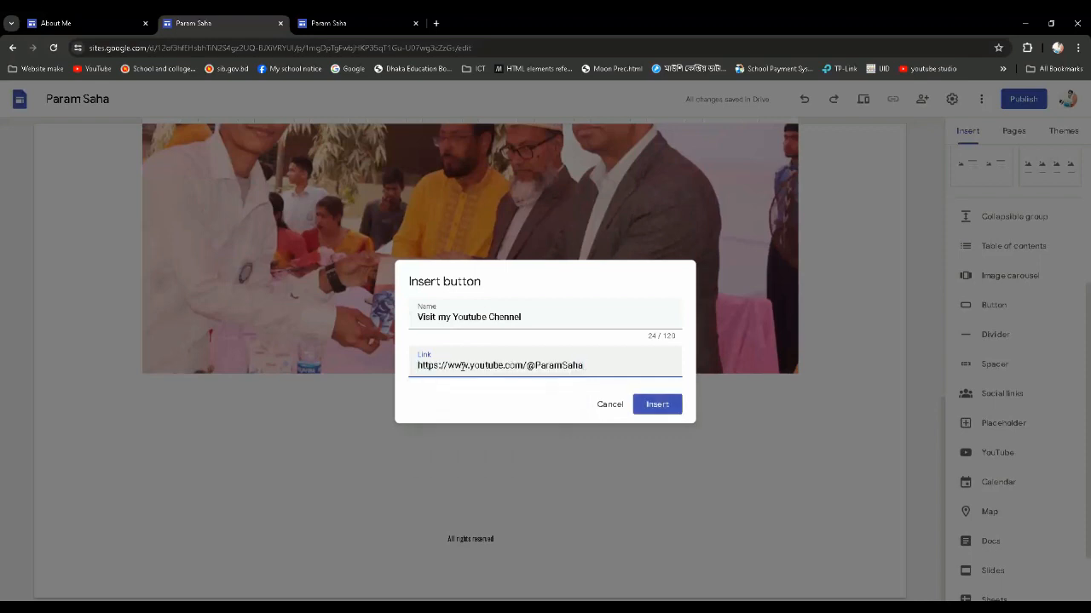
left_click(668, 406)
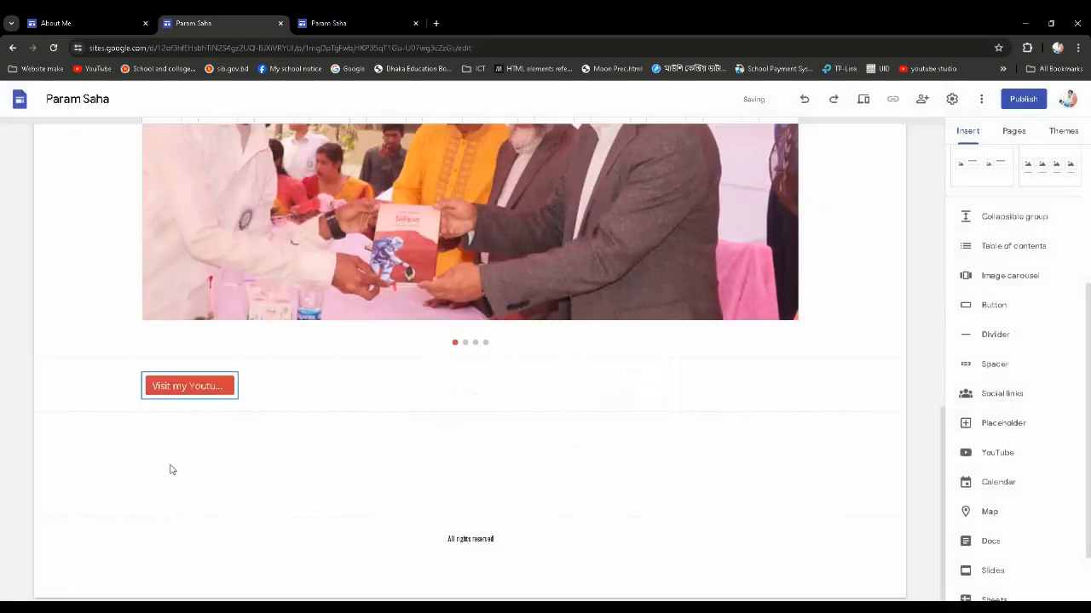
Widen the YouTube button to fit its full label and move it beneath the biography text, within the same column
left_click(221, 387)
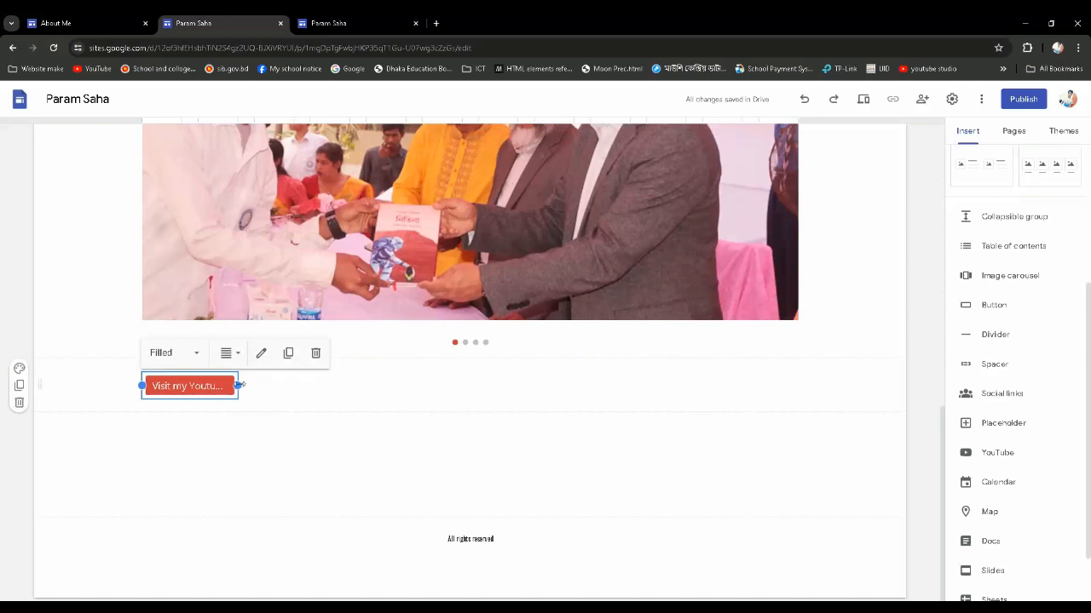
left_click_drag(238, 386, 299, 394)
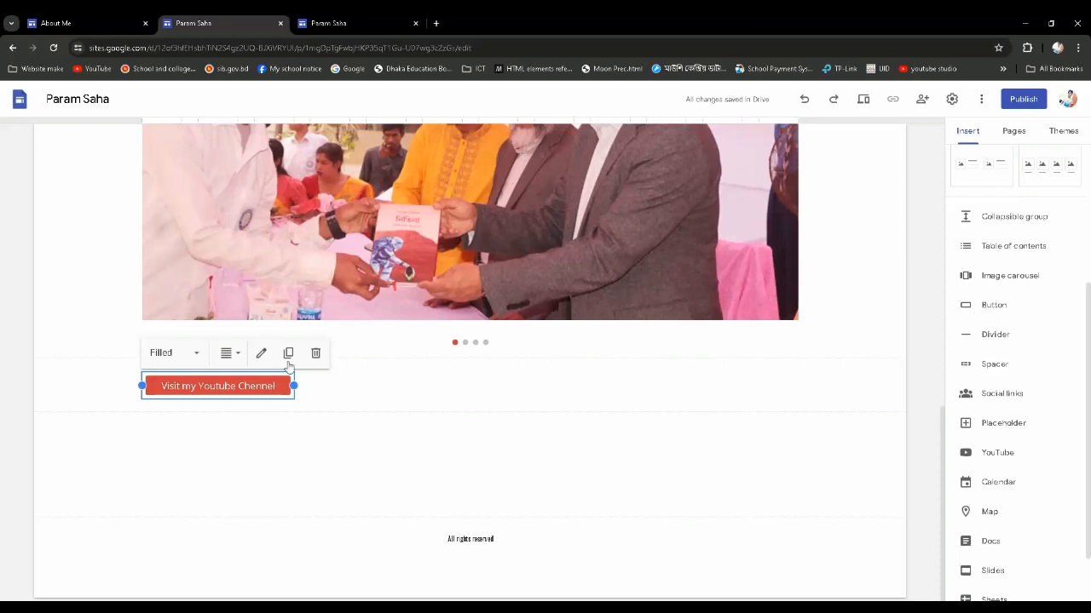
left_click(329, 397)
left_click_drag(239, 388, 269, 379)
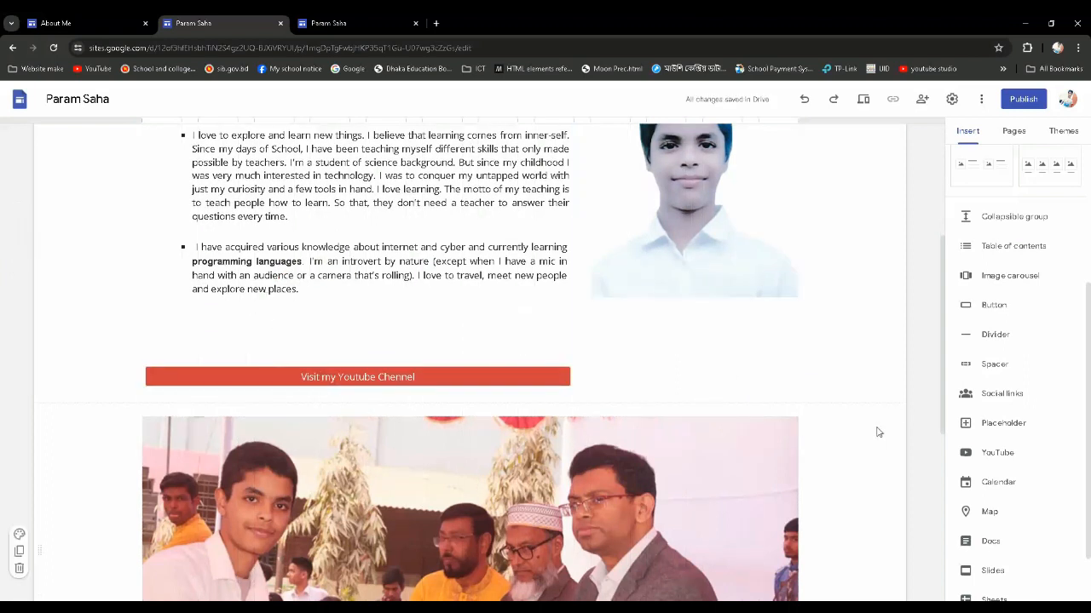
Review the About Me page from header to footer, checking the button's placement between the biography and the carousel
scroll(675, 428, "up", 3)
scroll(552, 361, "down", 1)
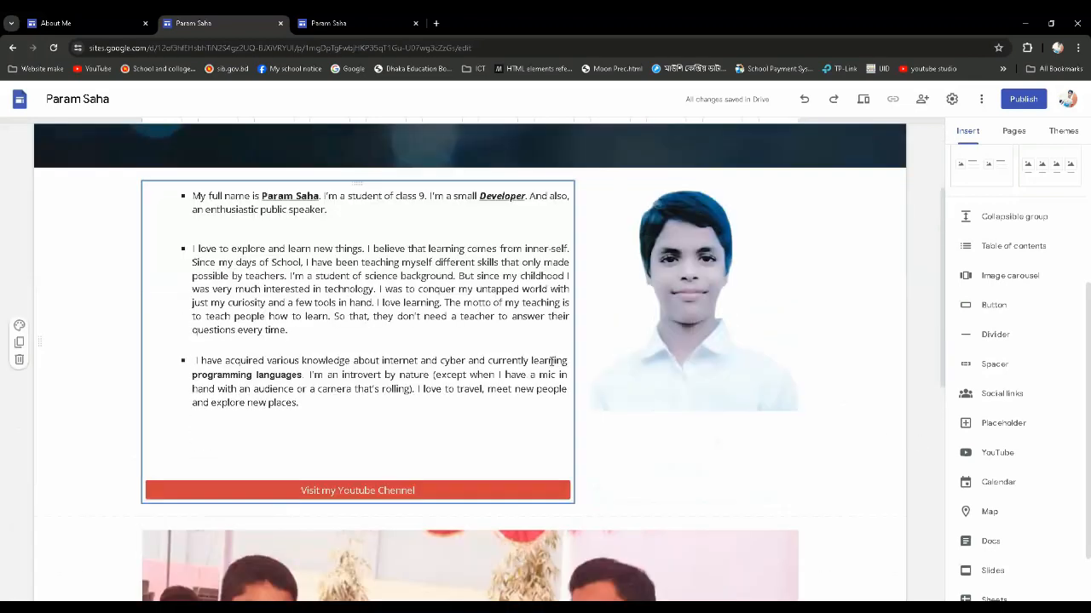
scroll(272, 257, "up", 1)
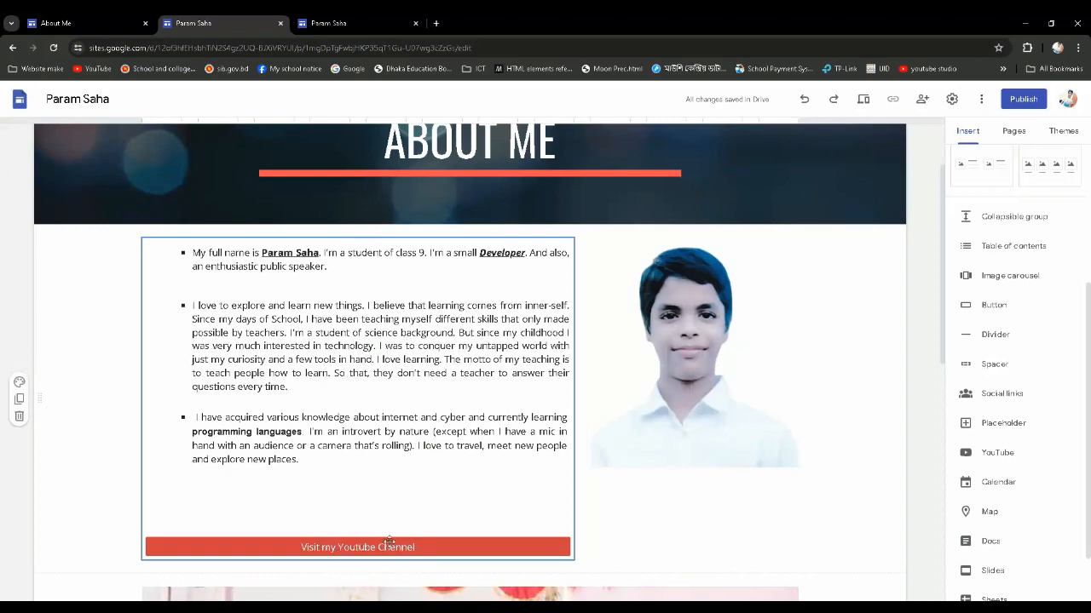
scroll(388, 542, "down", 6)
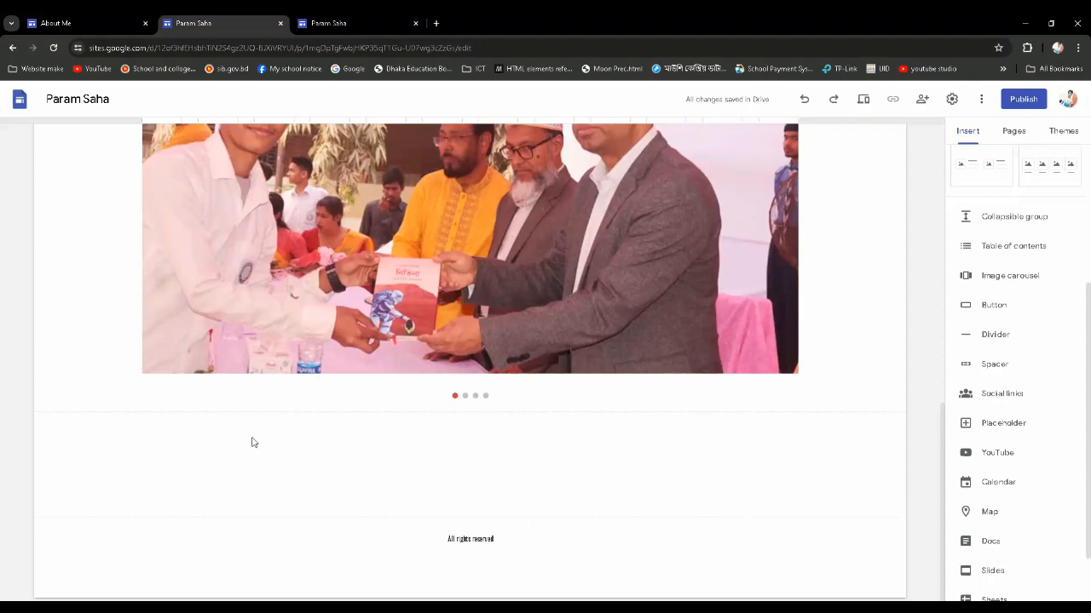
scroll(251, 442, "up", 4)
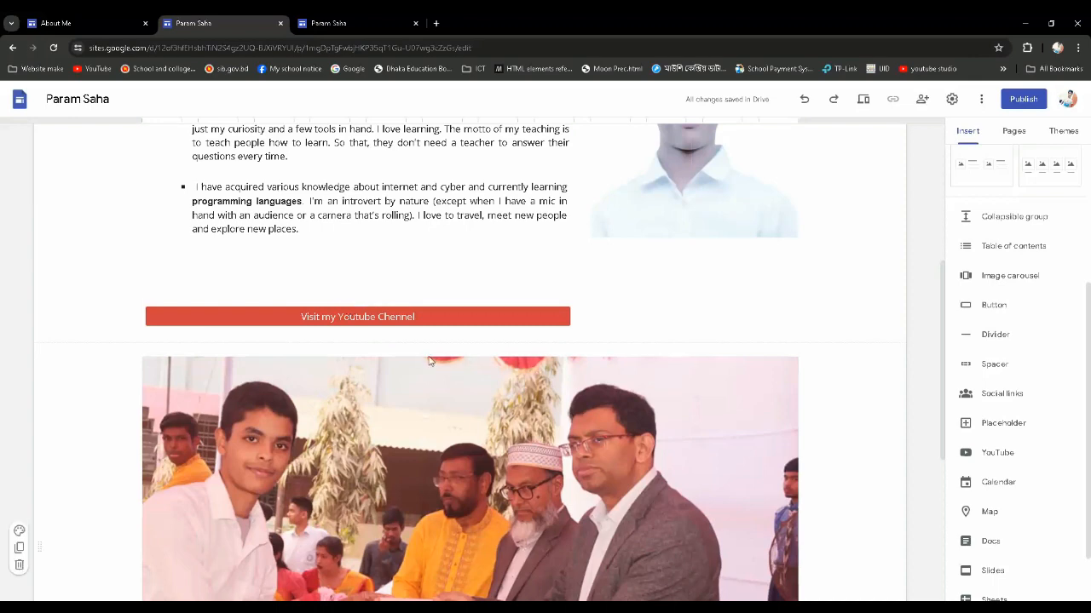
scroll(885, 424, "down", 3)
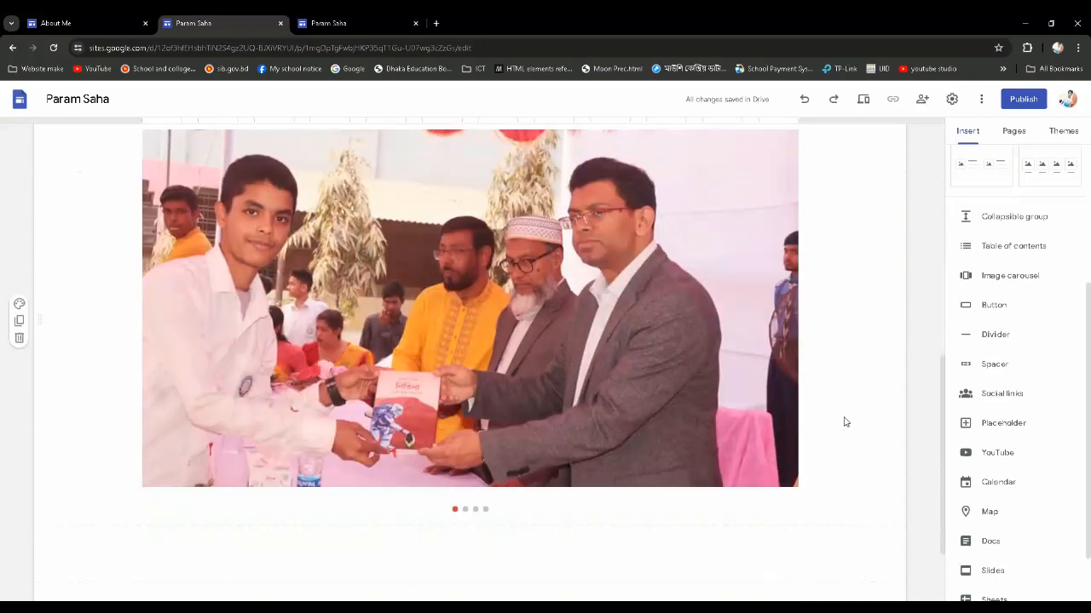
scroll(734, 490, "up", 6)
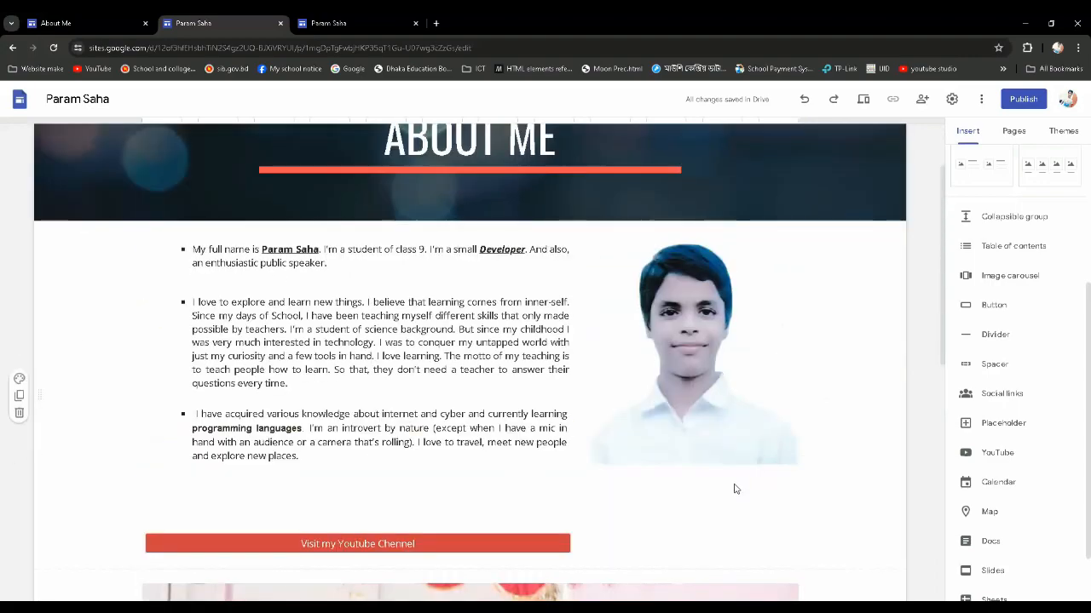
scroll(736, 479, "up", 1)
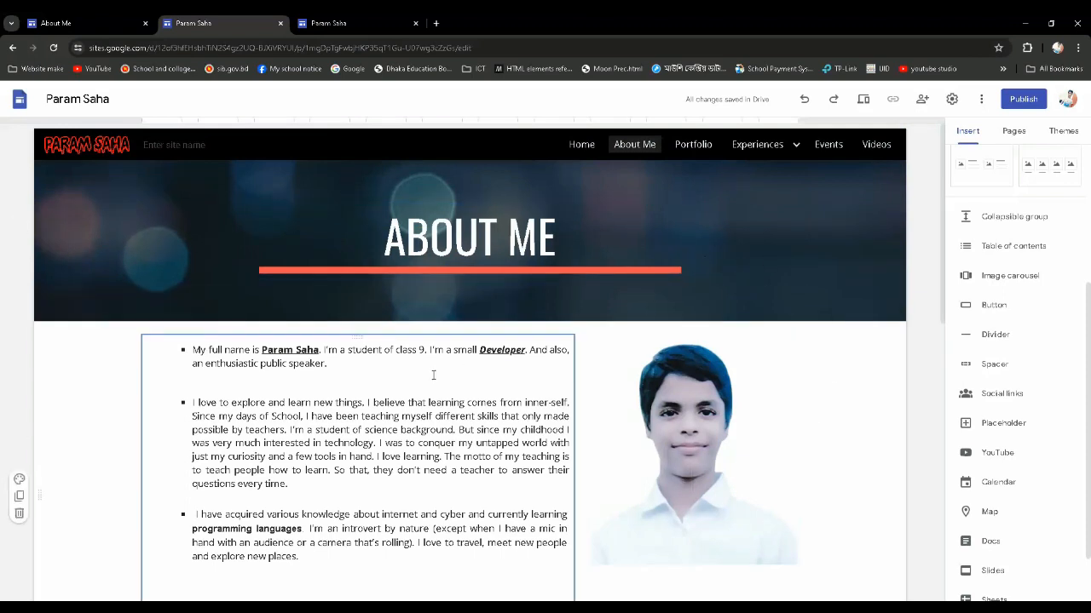
Open the Portfolio page and the Home page to examine their headers and content
left_click(698, 147)
mouse_move(788, 157)
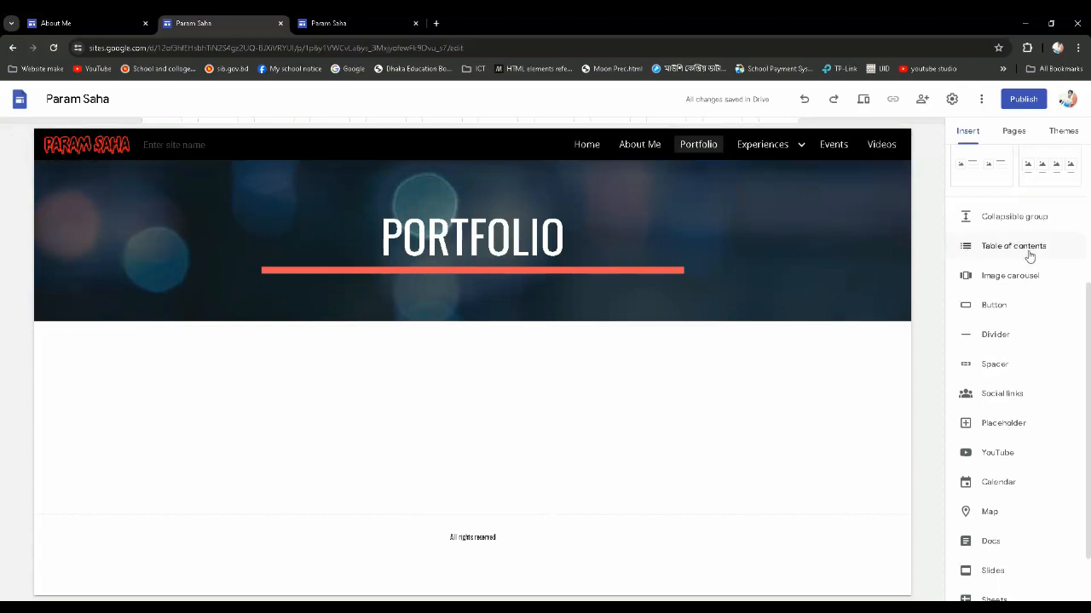
mouse_move(816, 141)
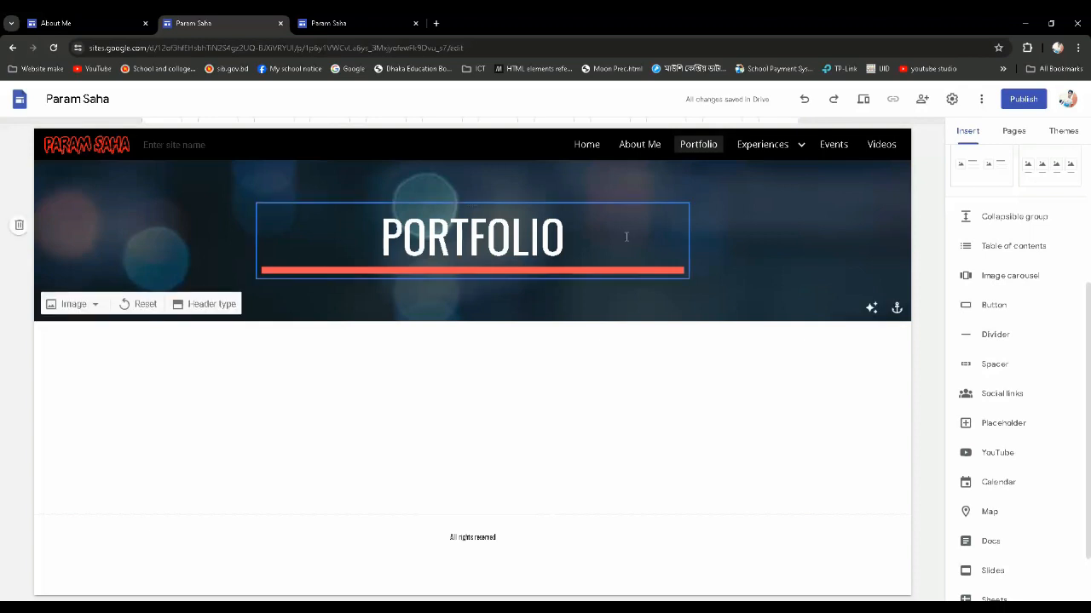
left_click(587, 144)
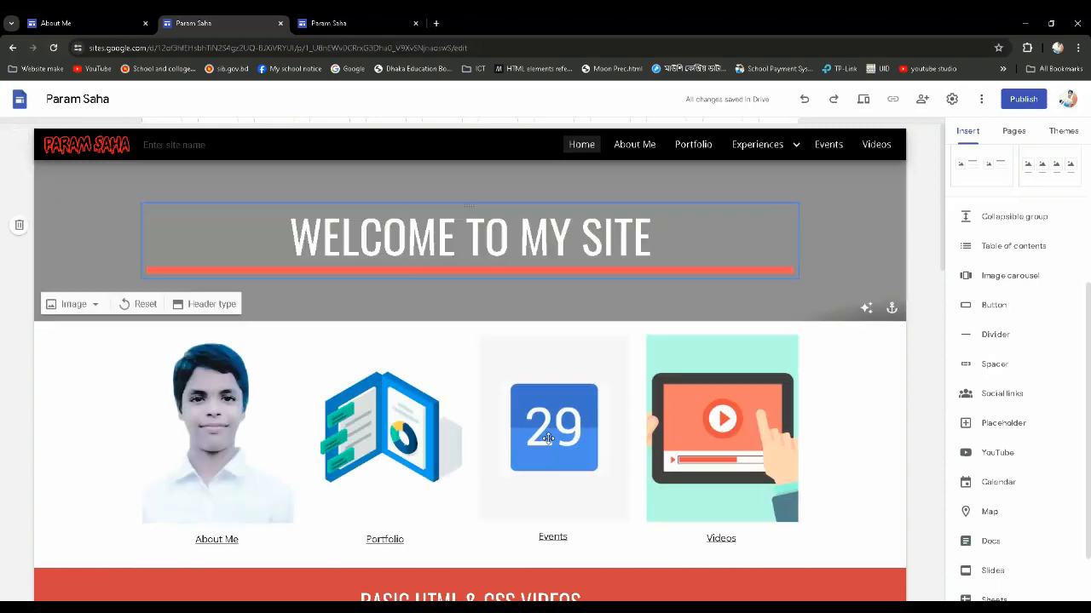
scroll(588, 477, "down", 4)
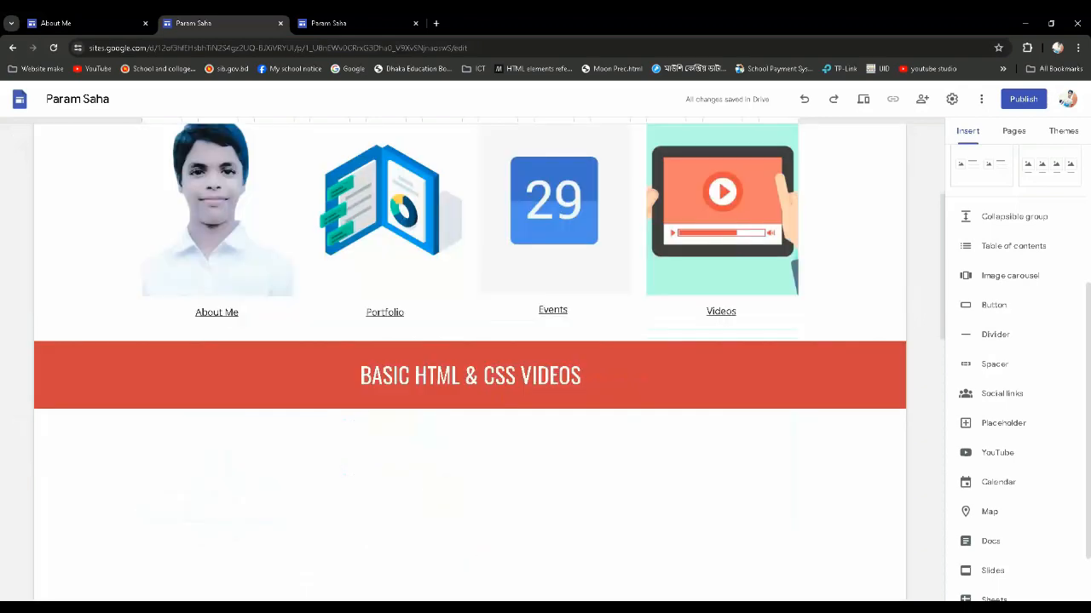
Switch to the other editor tab showing About Me and upload About Me.gif from the Website Image folder as its header image
key("ctrl+Tab")
left_click(922, 516)
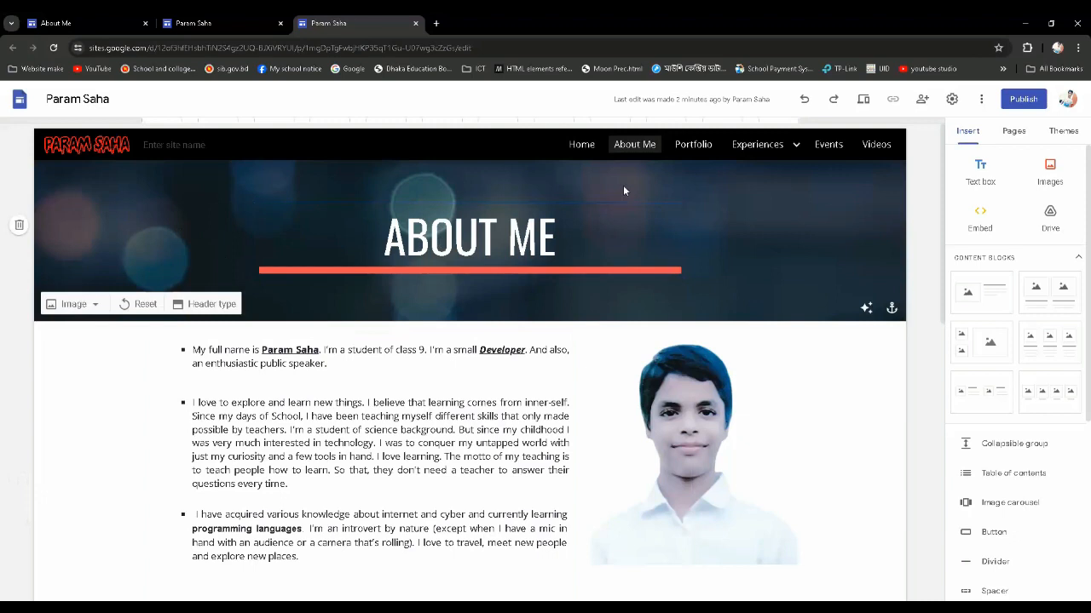
left_click(94, 305)
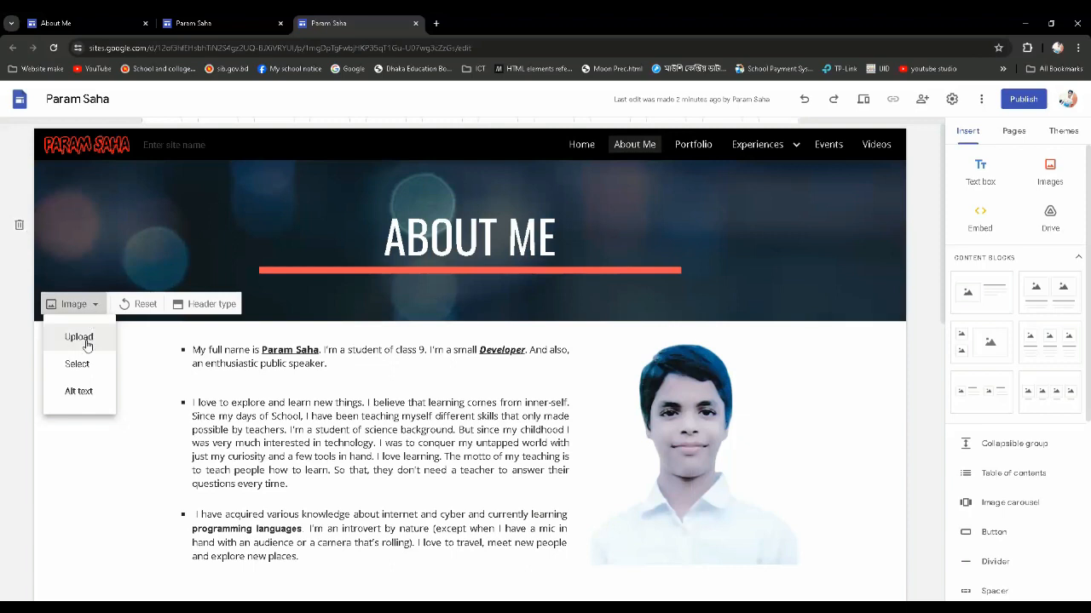
left_click(78, 337)
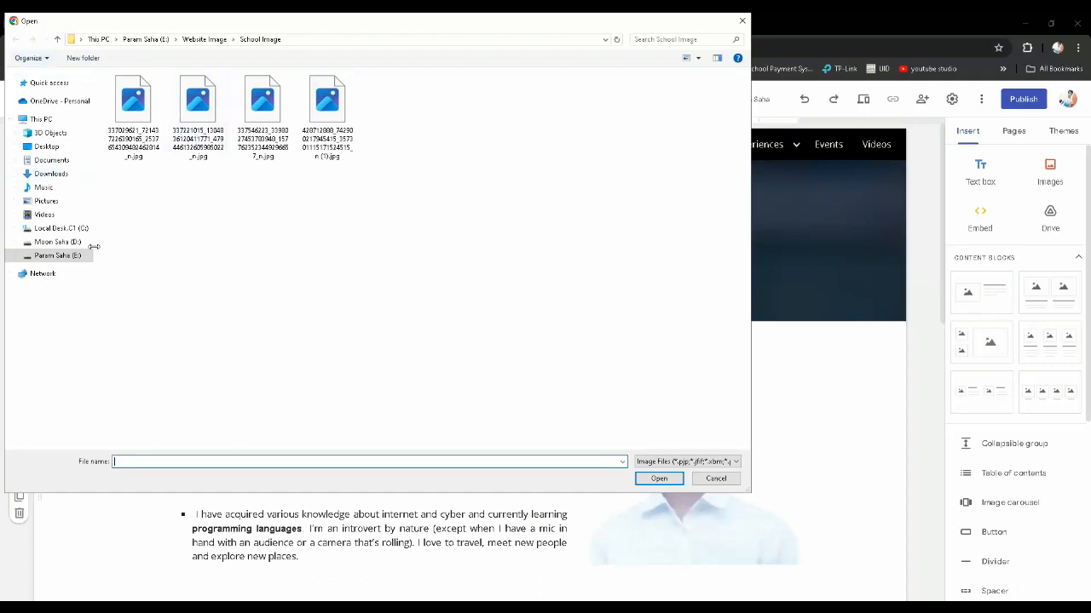
left_click(207, 41)
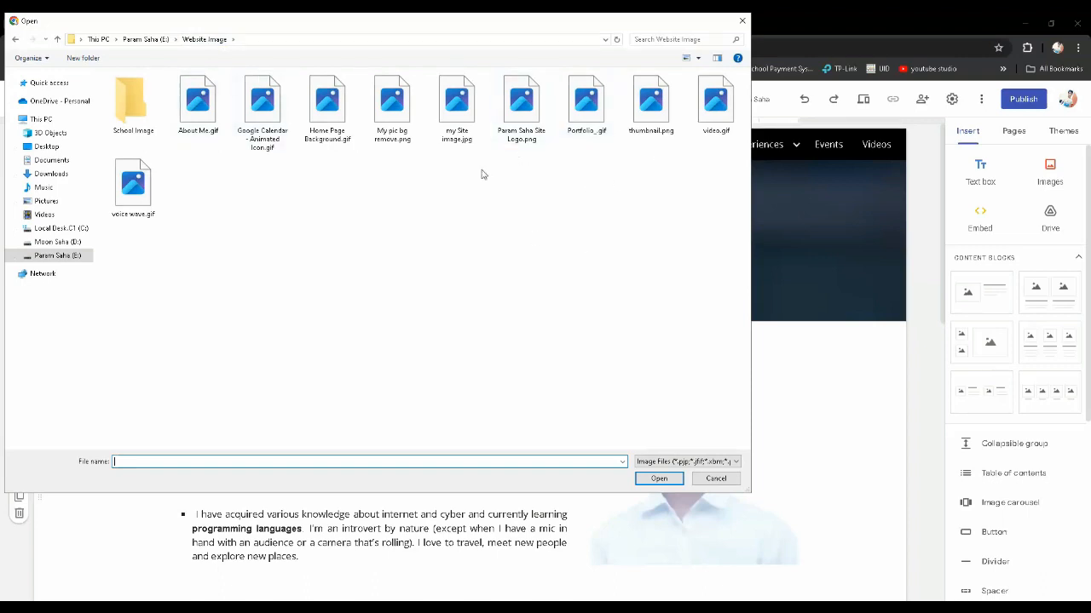
left_click(205, 113)
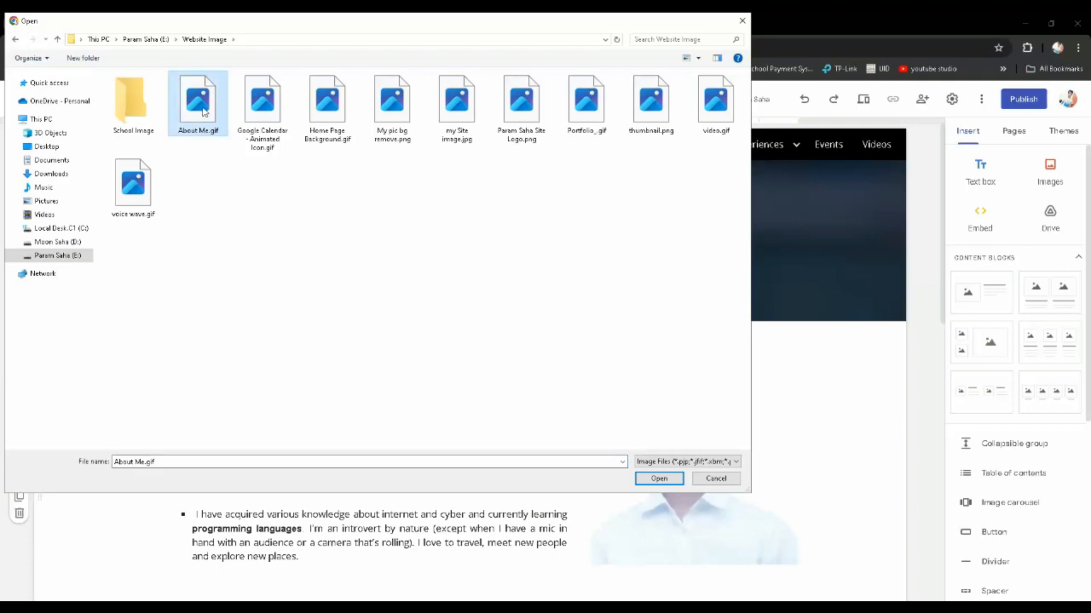
left_click(663, 481)
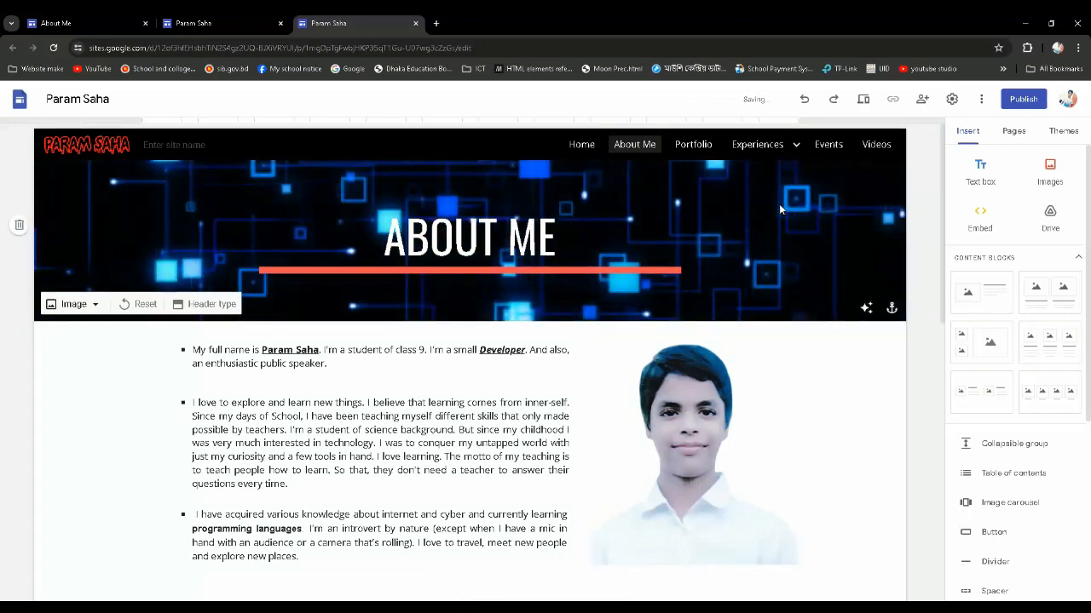
Compare the animated headers on Home and About Me, and check the About Me page down to the carousel
left_click(580, 144)
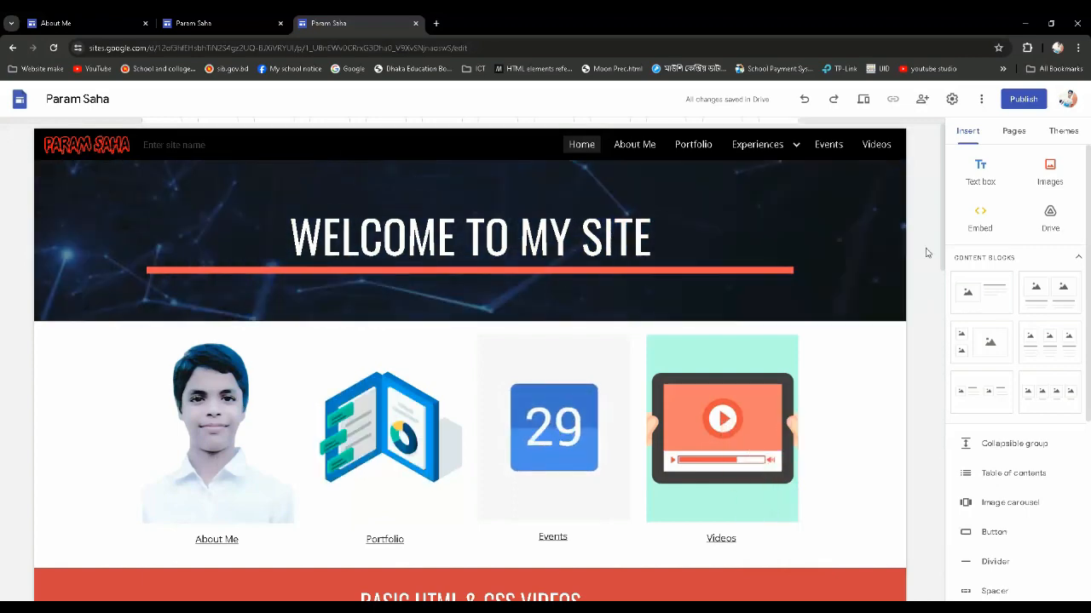
left_click(637, 147)
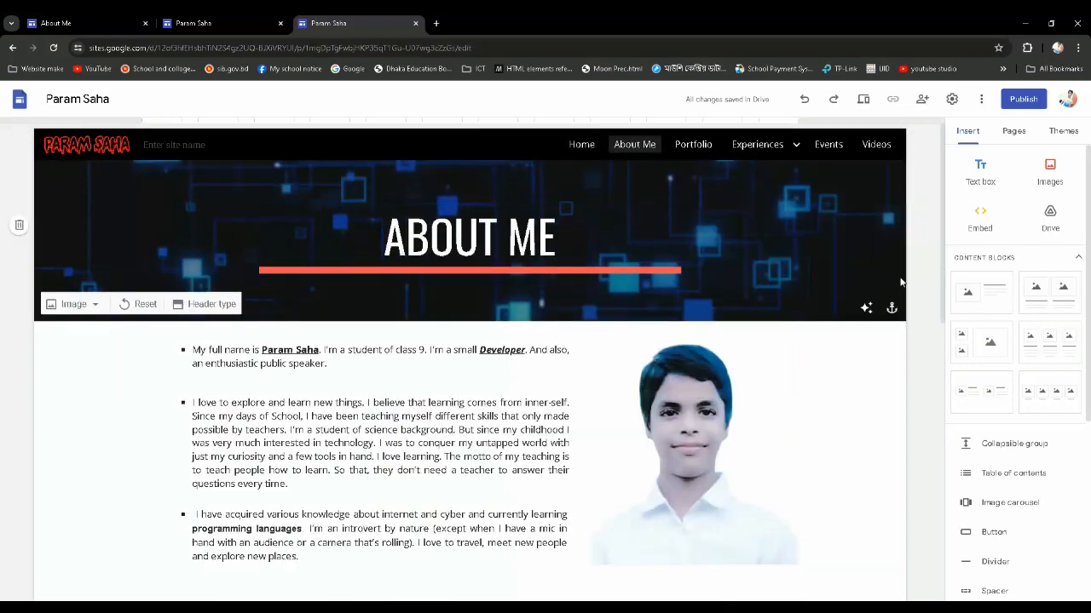
scroll(874, 346, "down", 6)
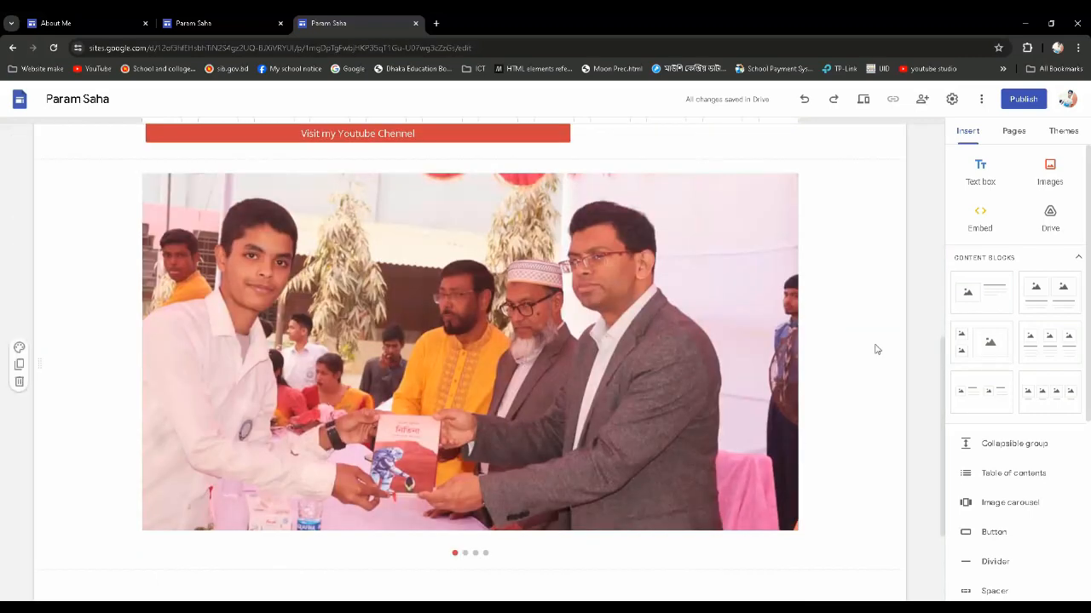
scroll(877, 349, "up", 2)
scroll(877, 350, "down", 2)
scroll(877, 350, "up", 1)
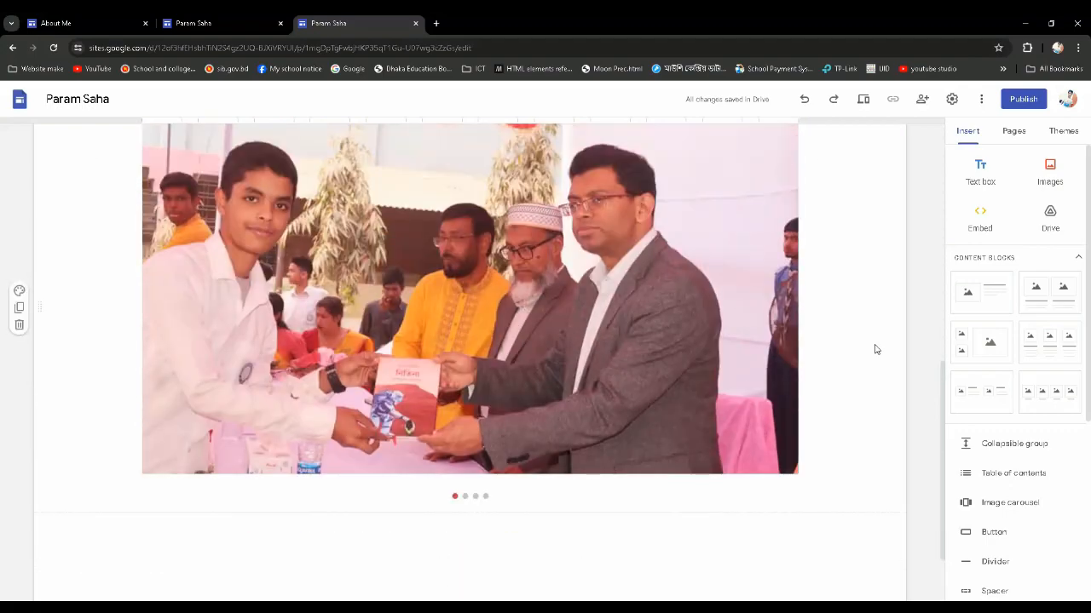
scroll(874, 349, "up", 6)
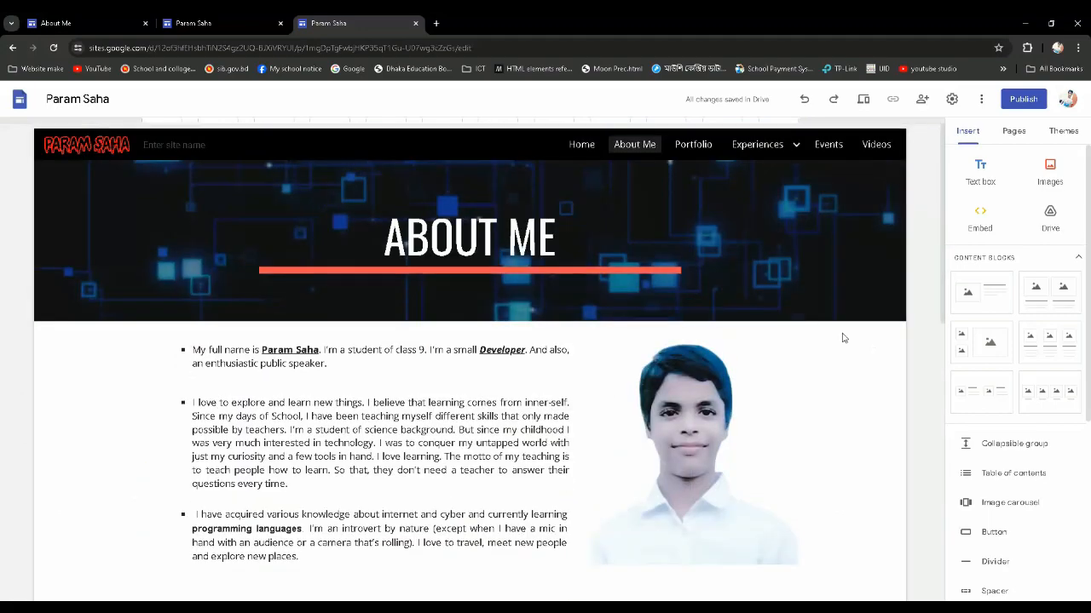
Set the Experiences page's header image to the gallery photo of a blue notebook with a pen, and open the Events page
left_click(689, 153)
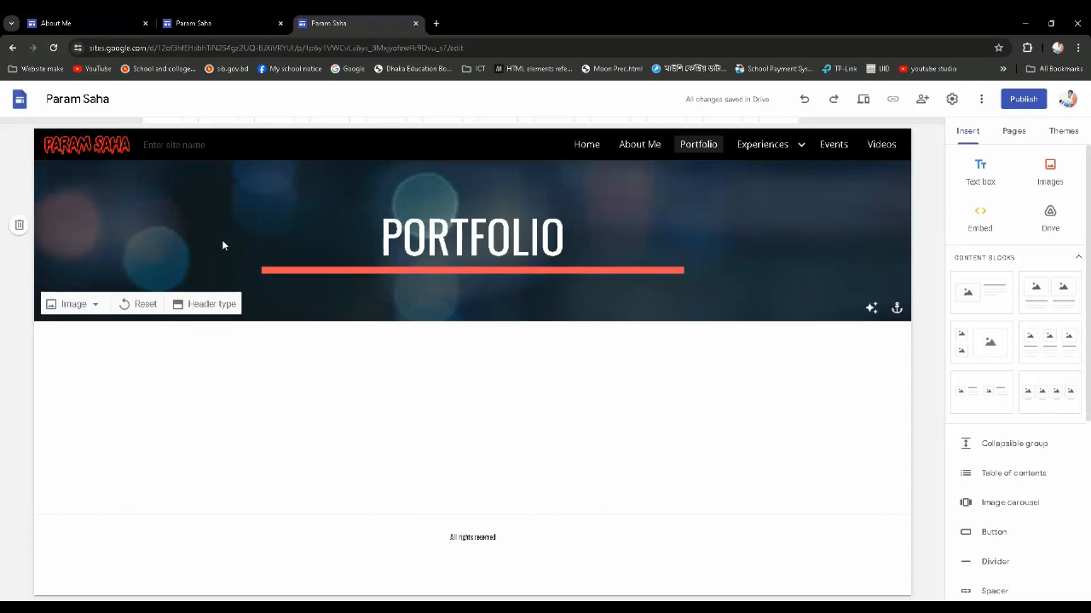
left_click(778, 152)
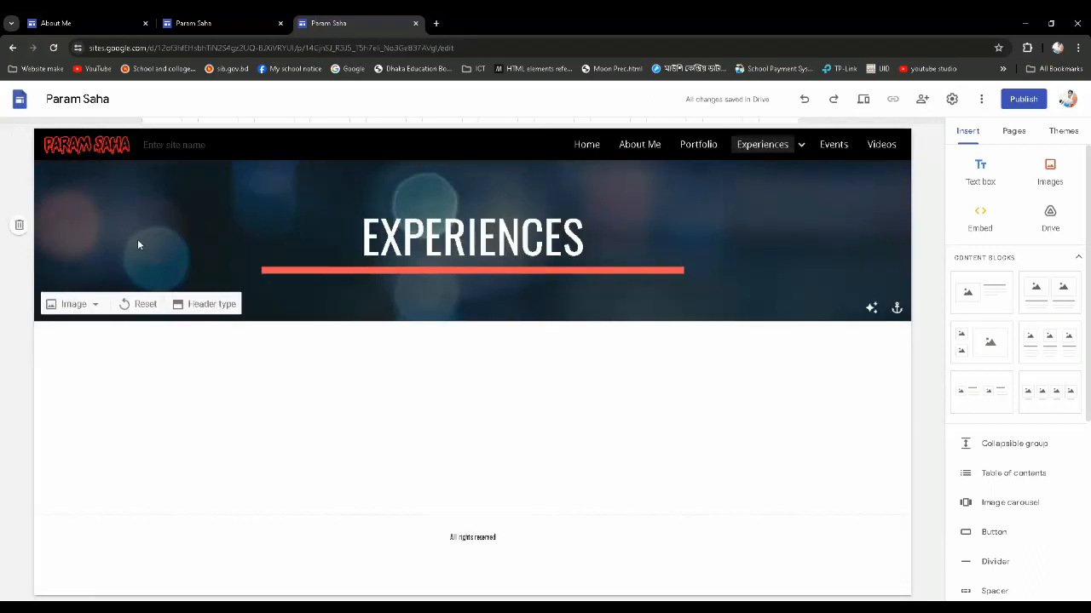
left_click(88, 305)
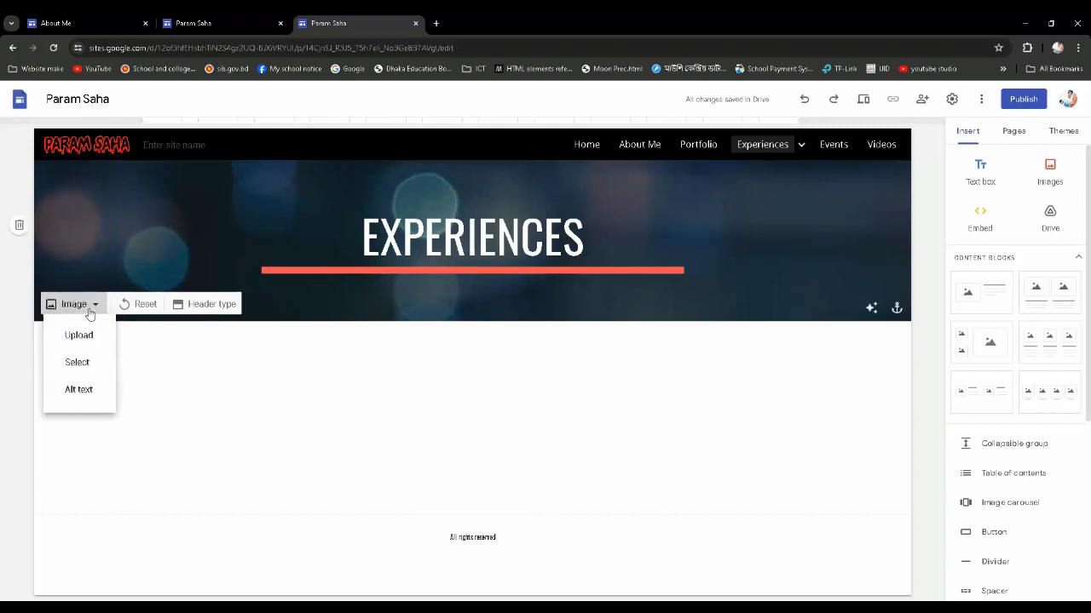
left_click(85, 372)
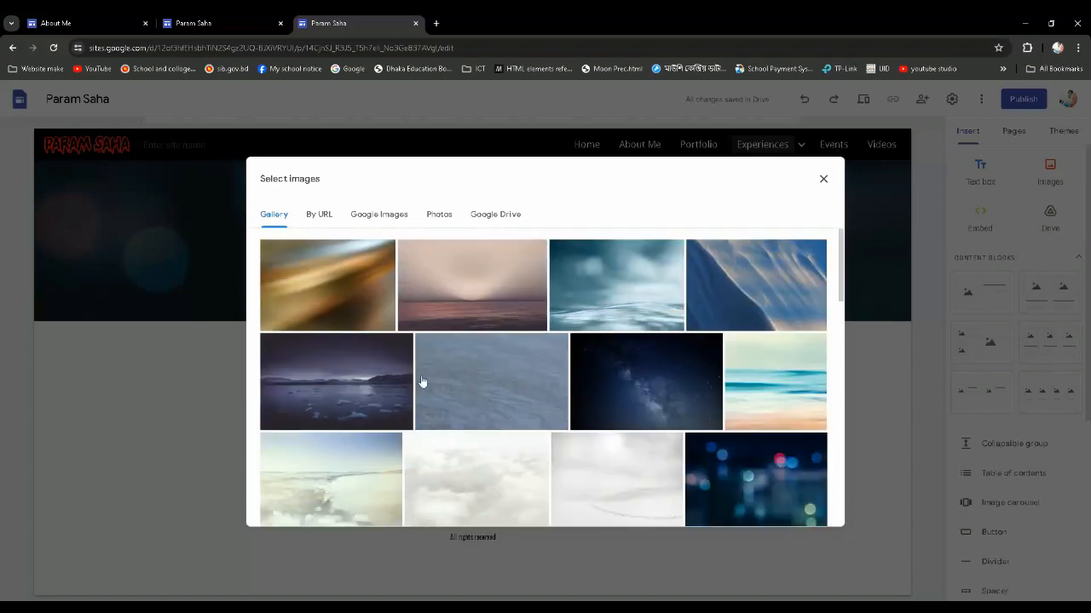
scroll(420, 380, "down", 1)
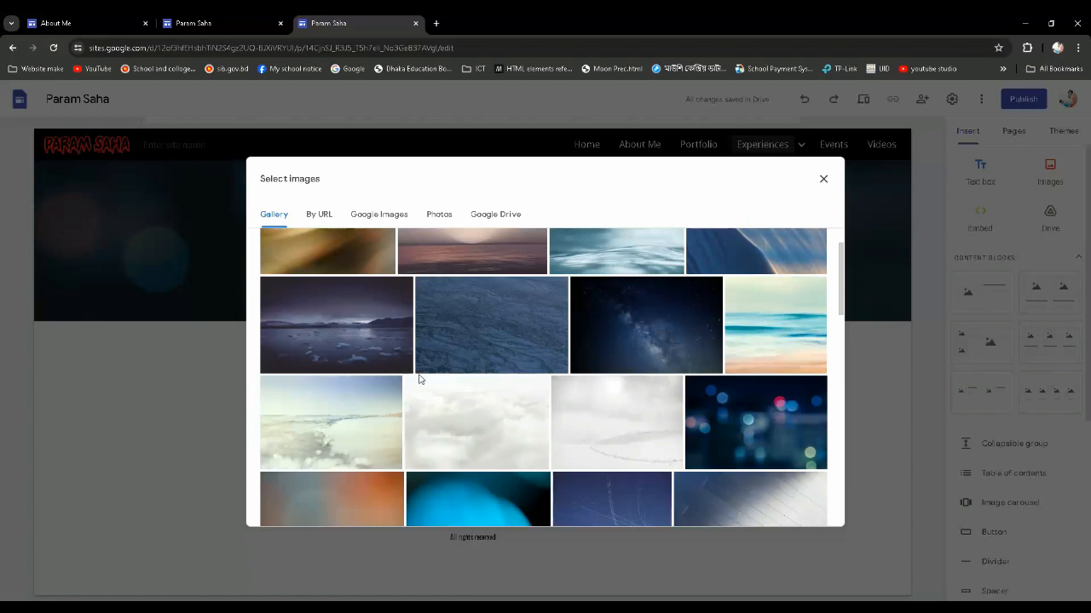
scroll(419, 380, "down", 1)
scroll(419, 380, "down", 5)
scroll(419, 380, "up", 2)
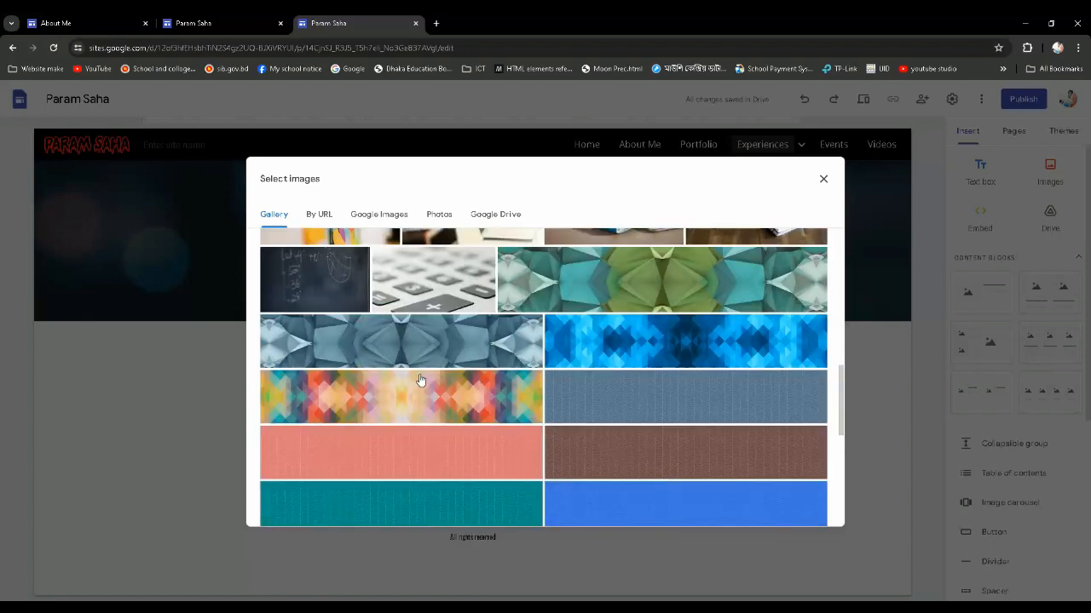
scroll(419, 380, "up", 1)
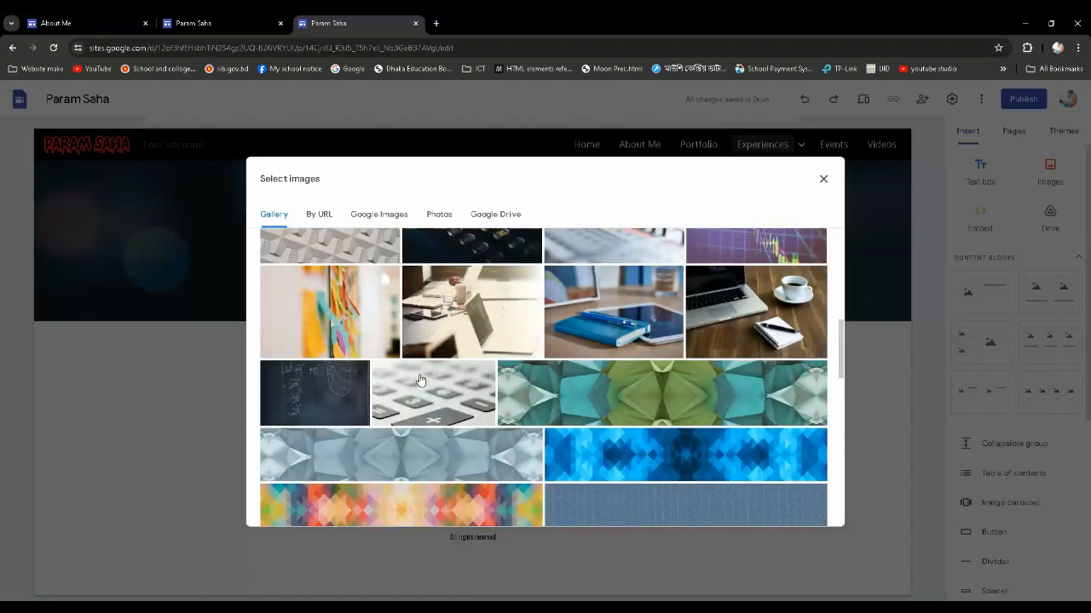
left_click(619, 305)
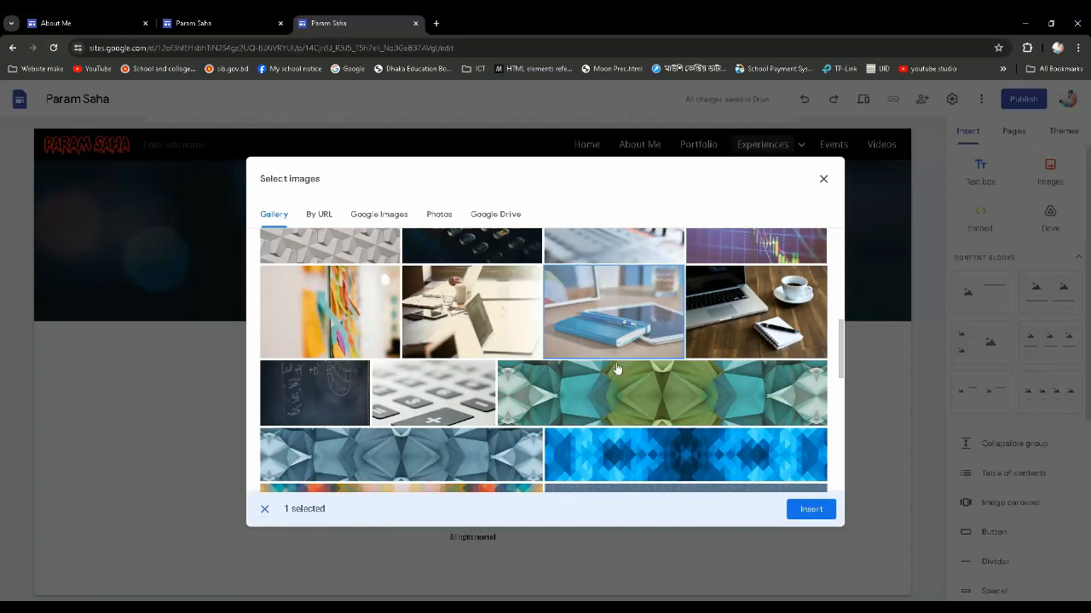
left_click(811, 509)
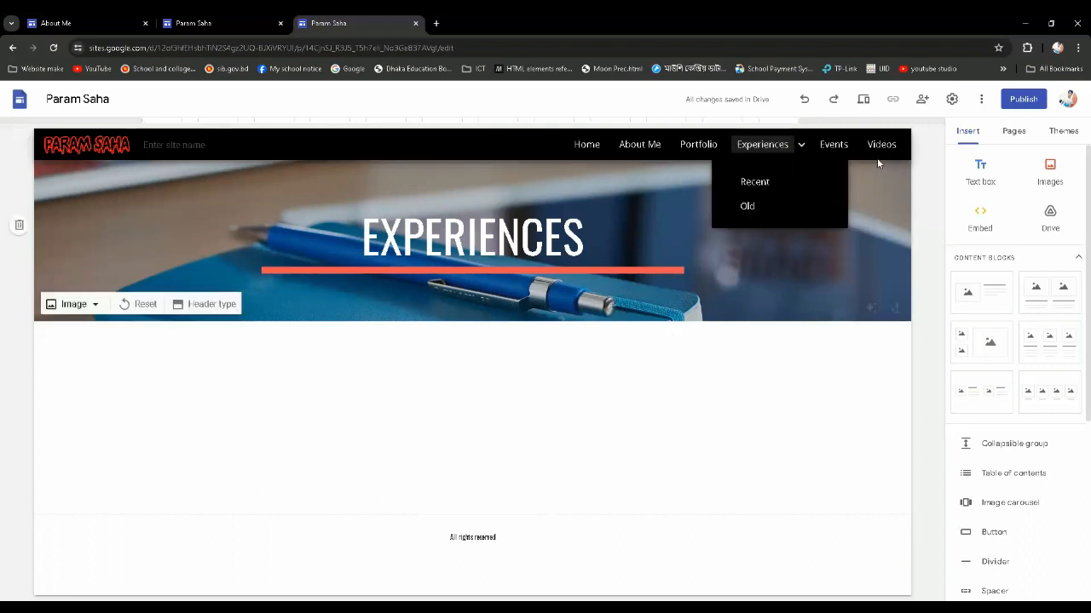
left_click(834, 147)
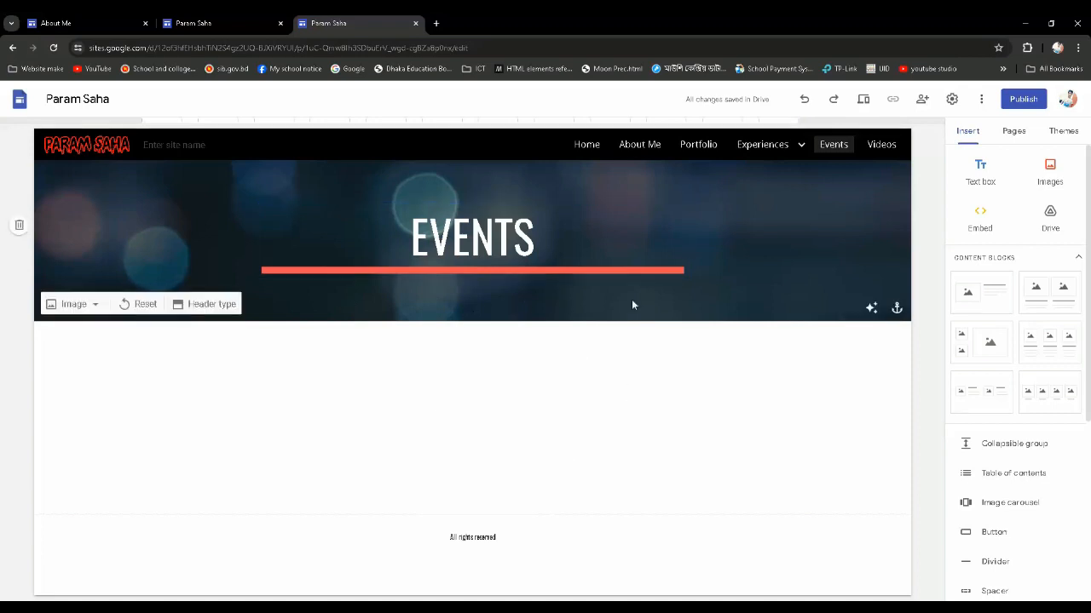
left_click(90, 305)
left_click(79, 337)
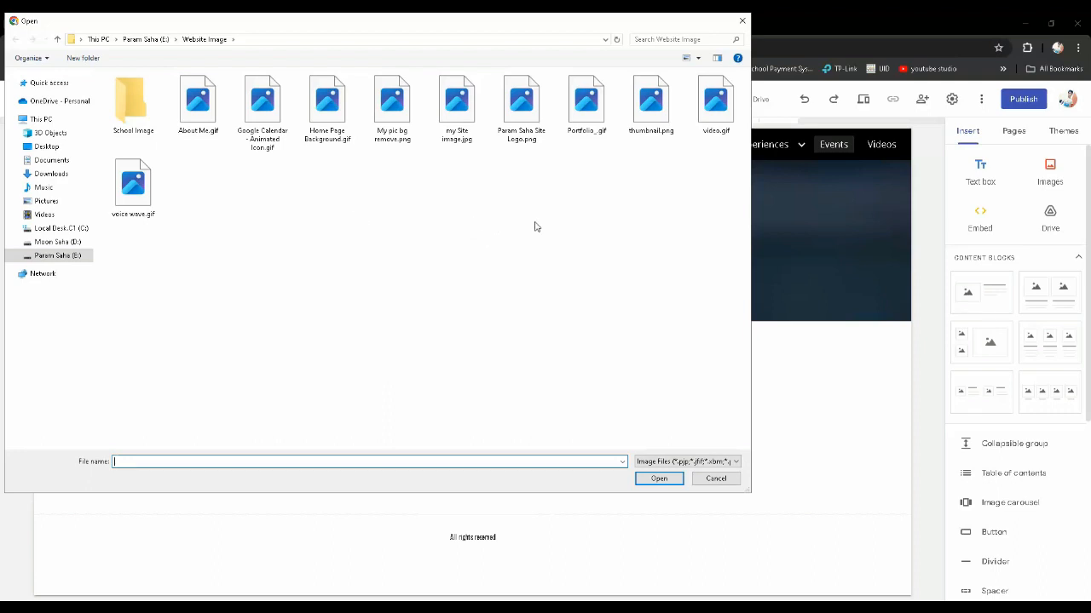
left_click(742, 20)
Set the Events header image to the bright gallery photo of a laptop on a meeting desk, and open the Videos page
left_click(97, 307)
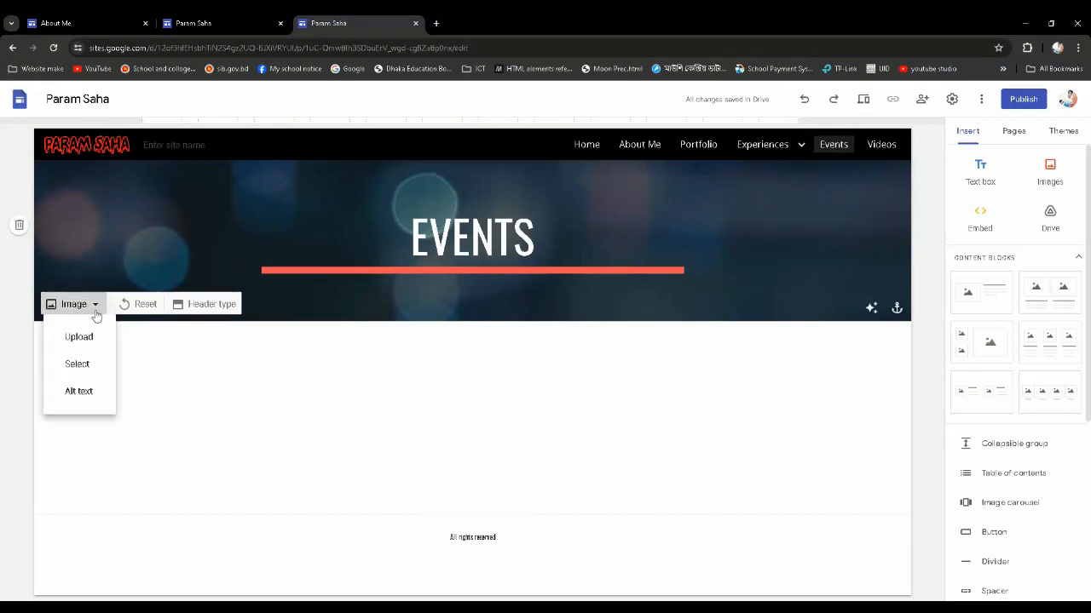
left_click(78, 364)
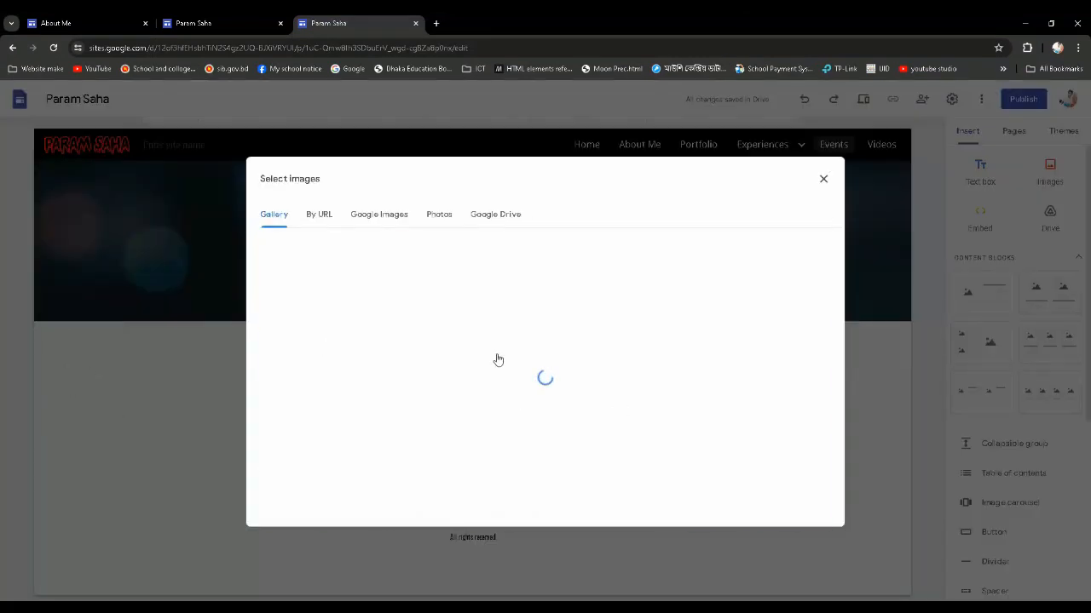
scroll(382, 357, "down", 2)
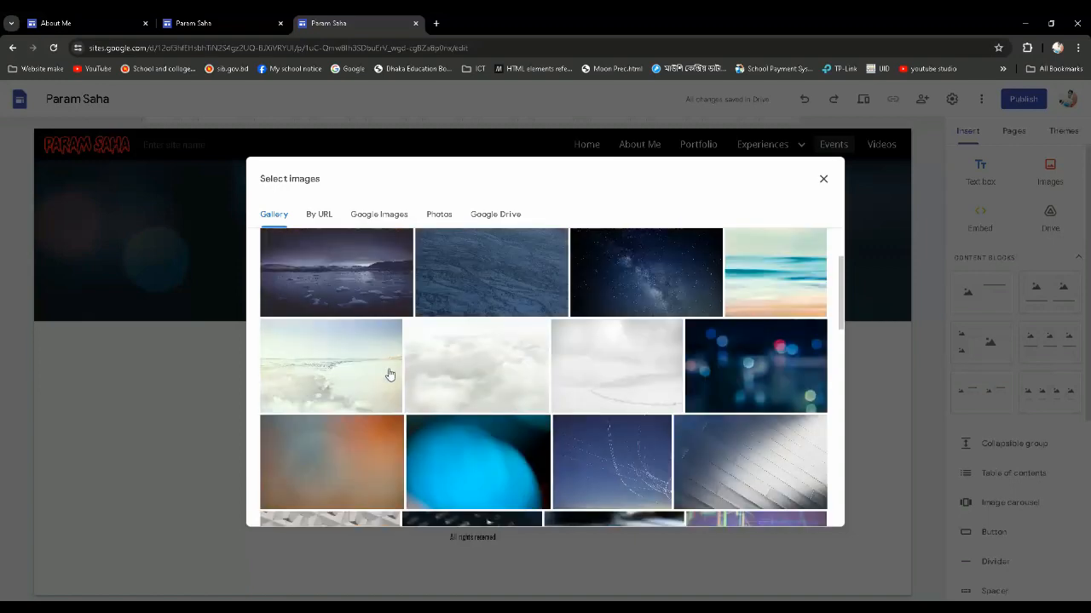
scroll(388, 375, "down", 5)
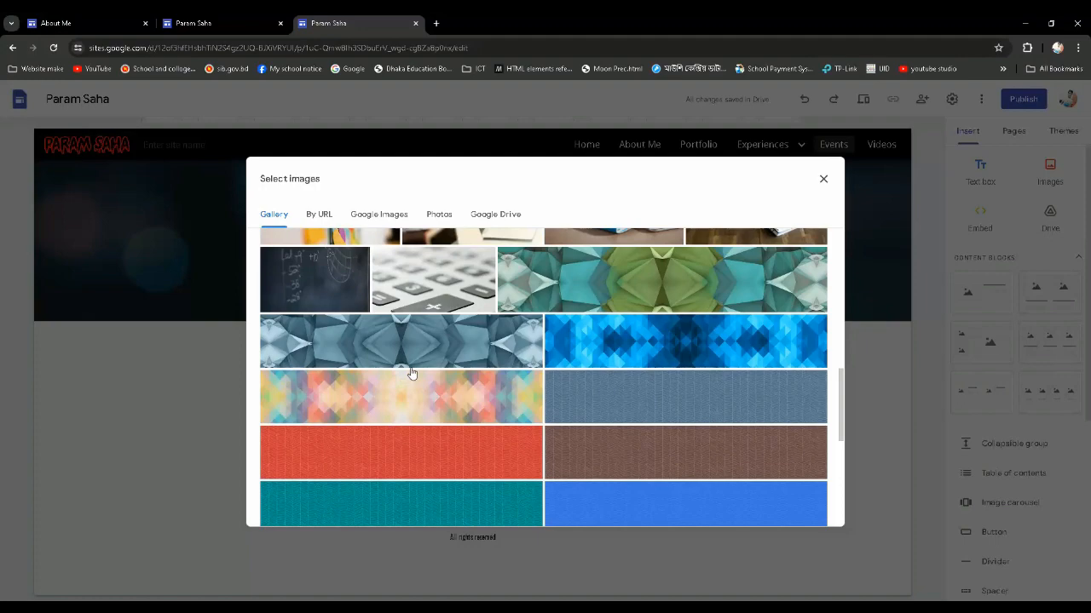
scroll(805, 377, "up", 4)
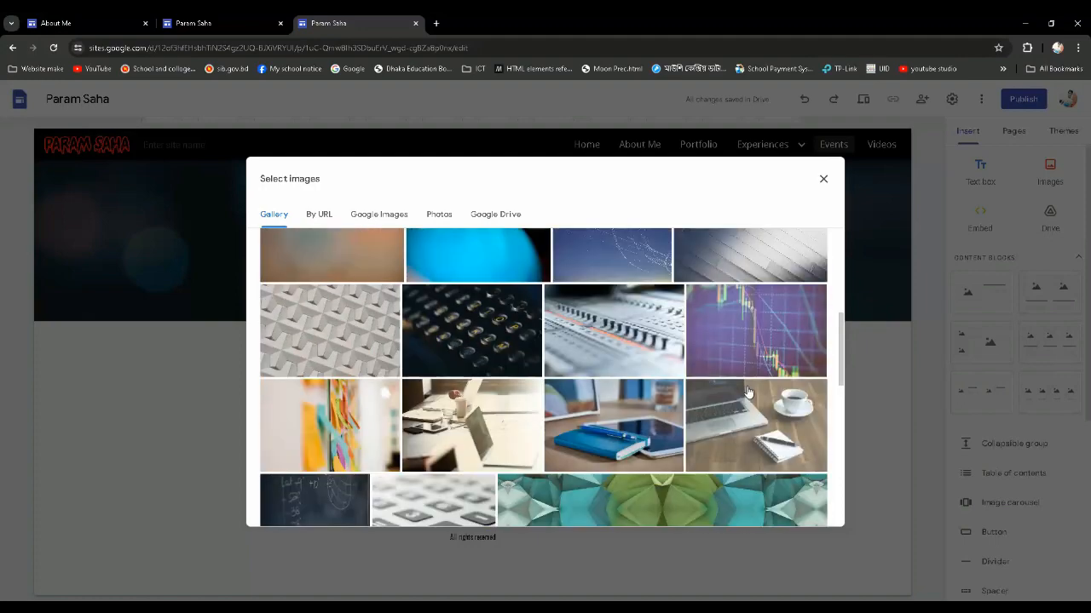
scroll(746, 392, "down", 1)
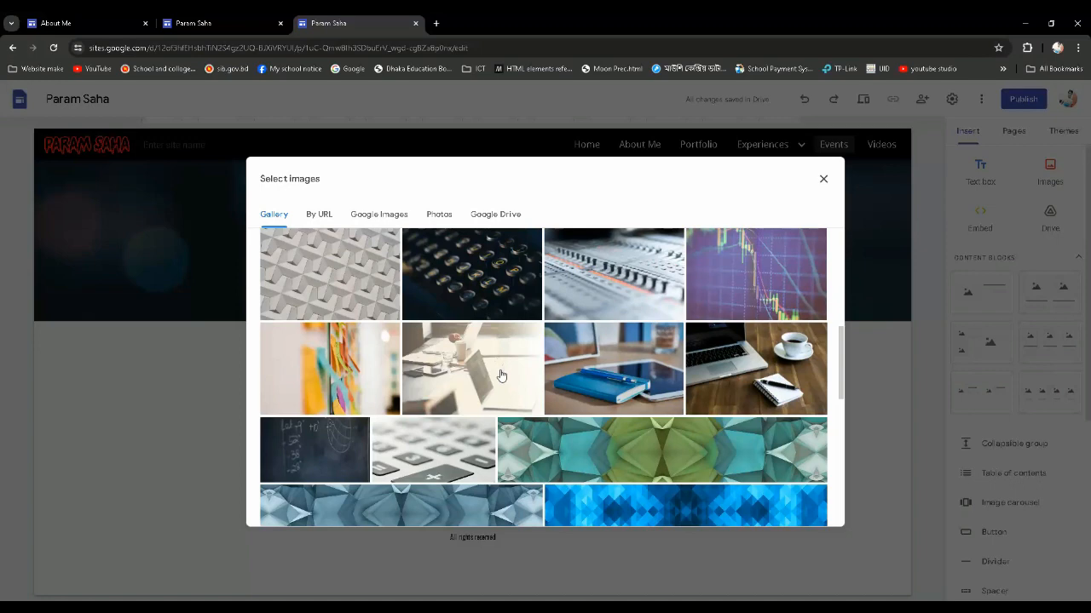
left_click(809, 521)
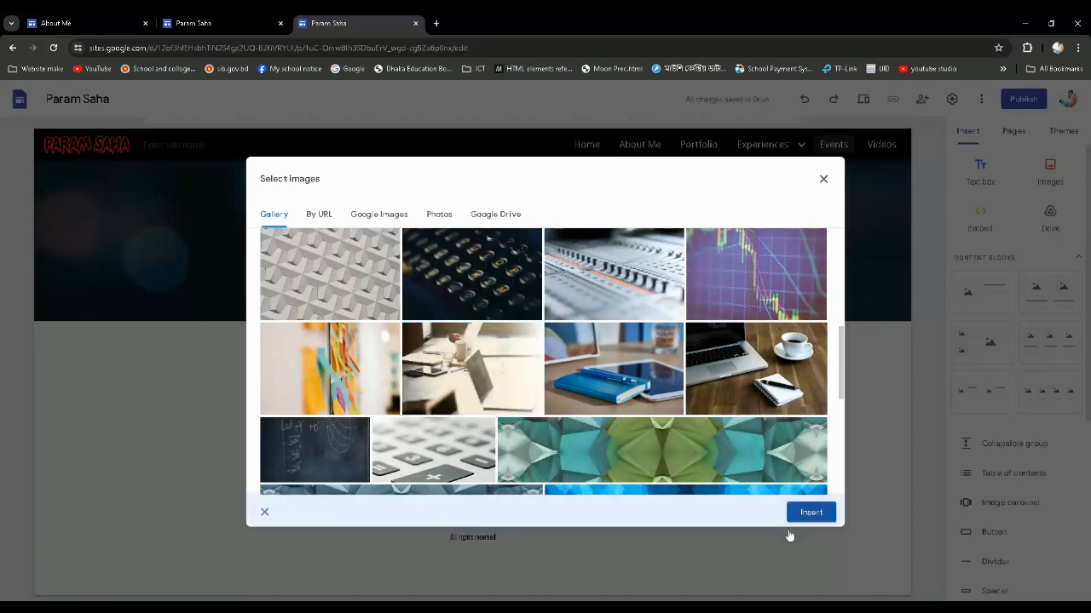
left_click(801, 516)
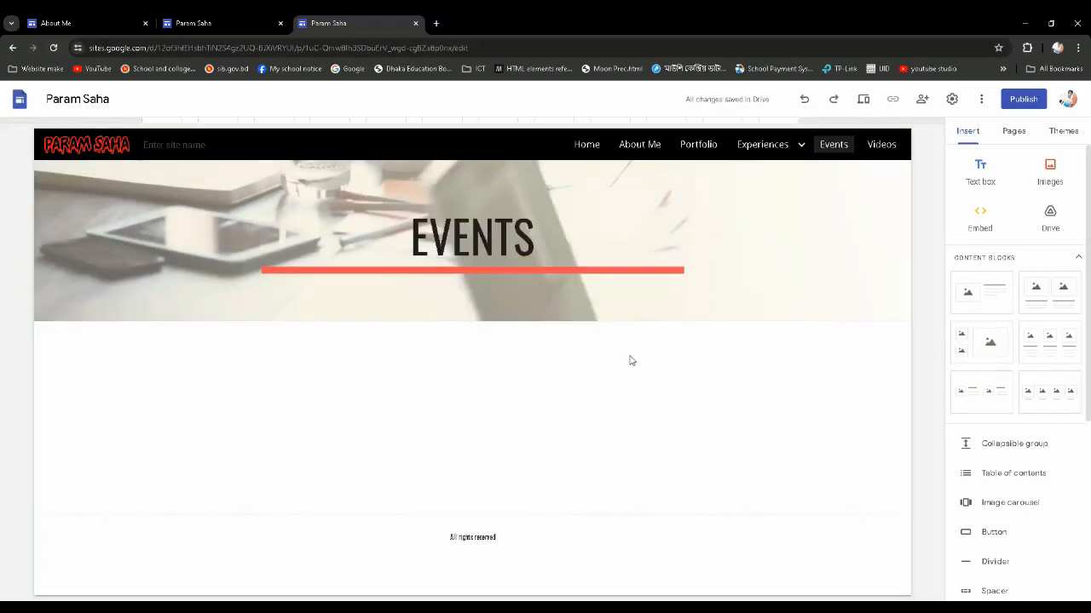
left_click(893, 152)
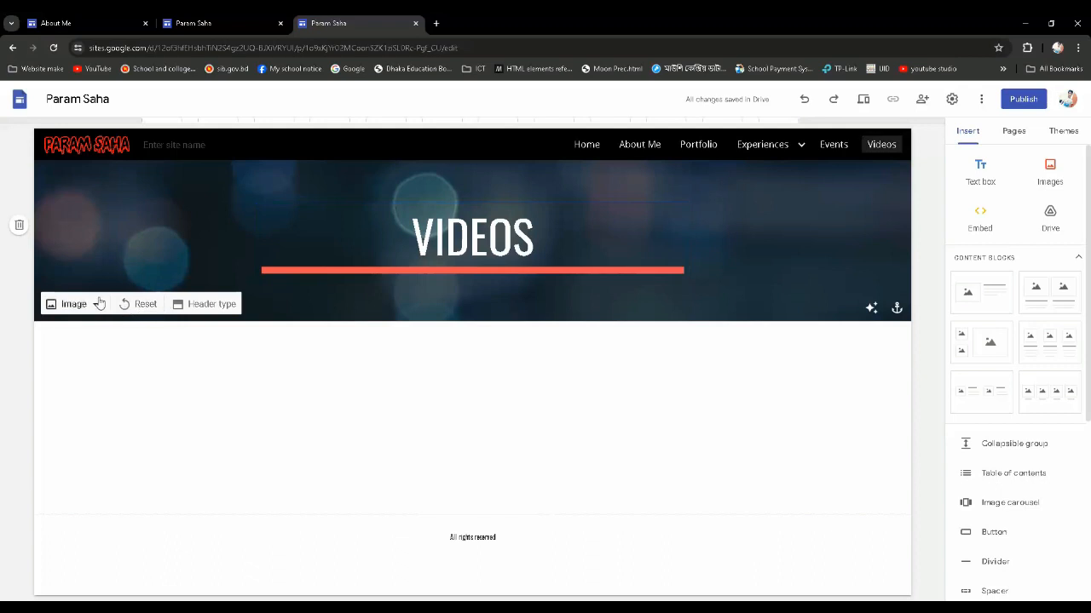
Upload video.gif from the Website Image folder as the Videos page's header image
left_click(97, 304)
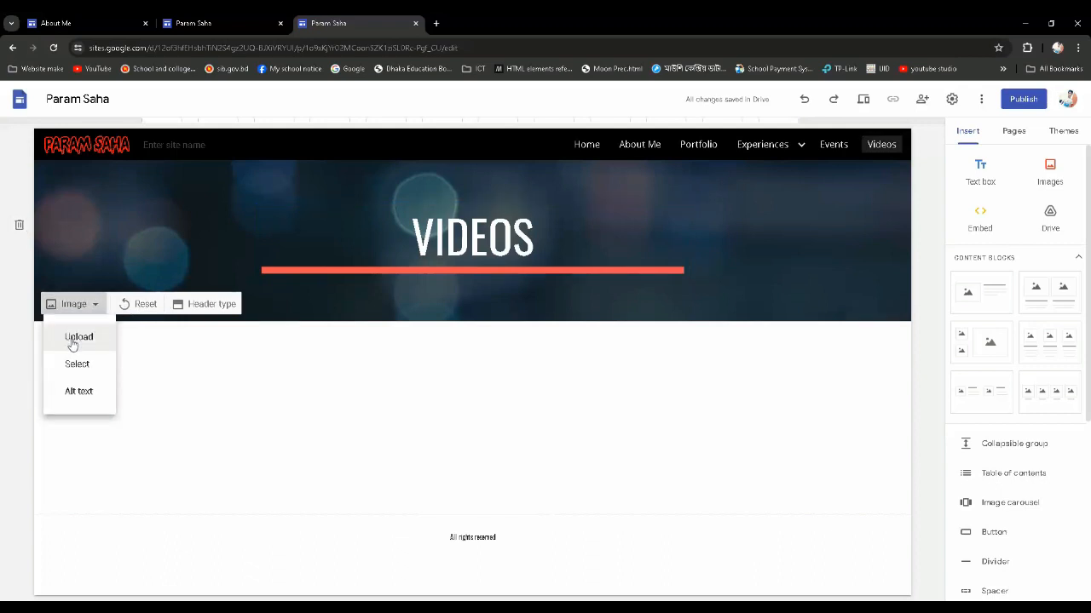
left_click(77, 338)
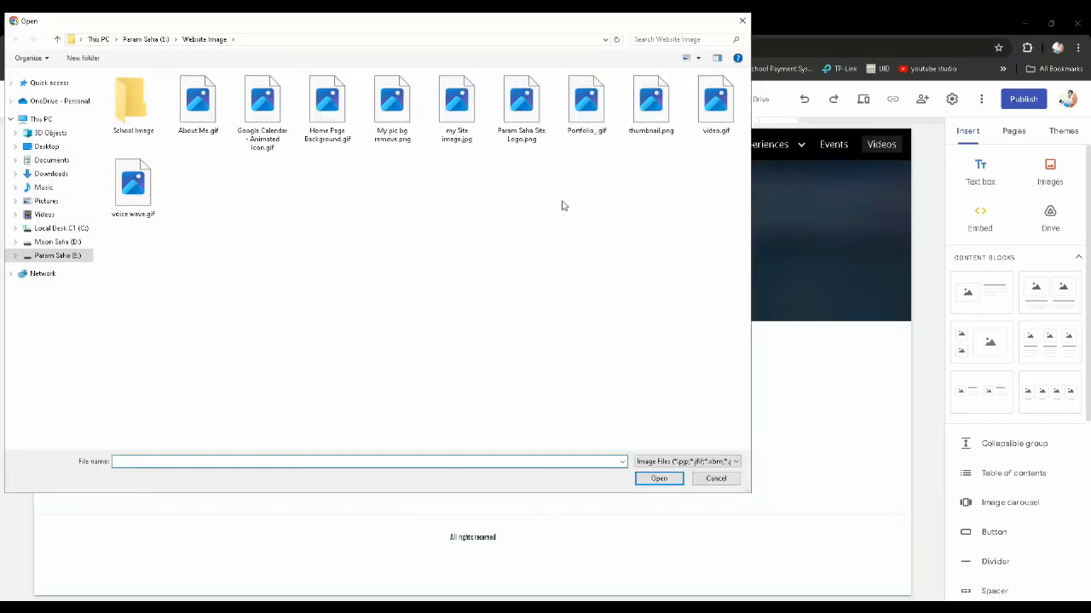
left_click(720, 108)
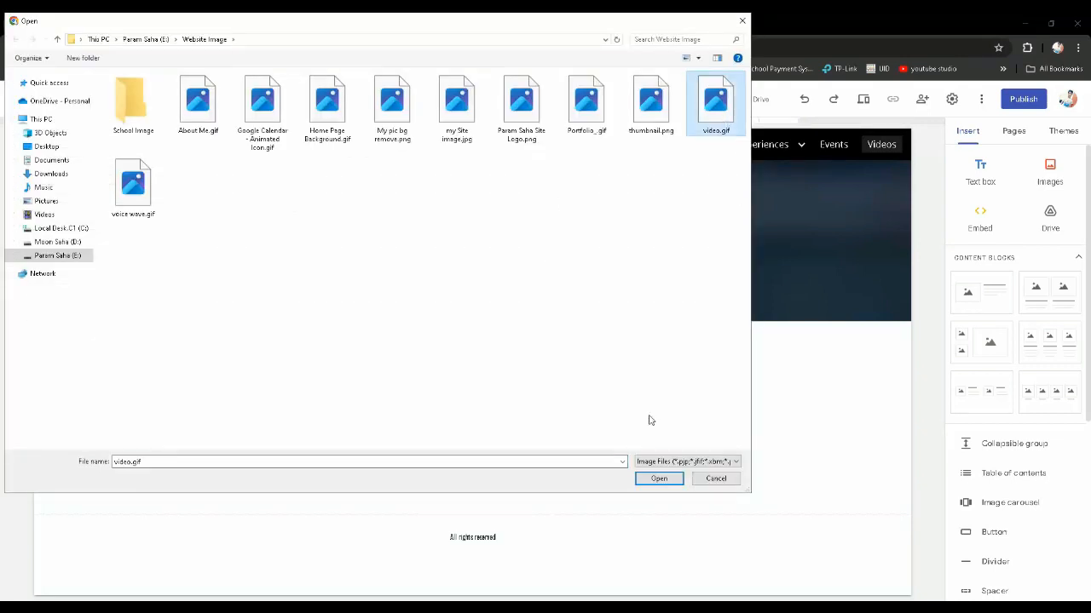
left_click(658, 479)
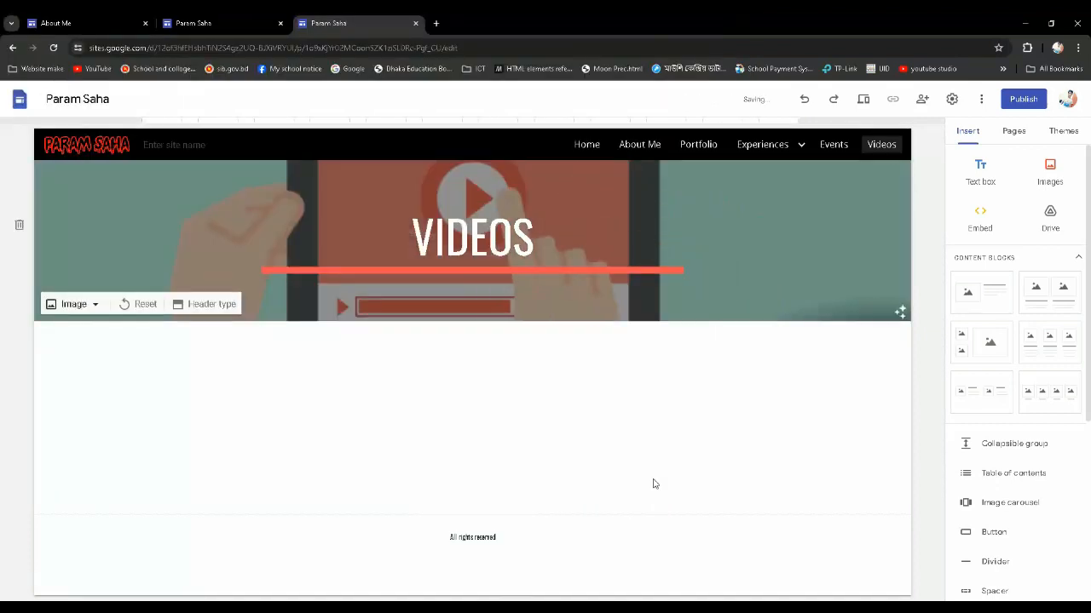
Replace the Videos page's header image with voice wave.gif from the Website Image folder
left_click(89, 305)
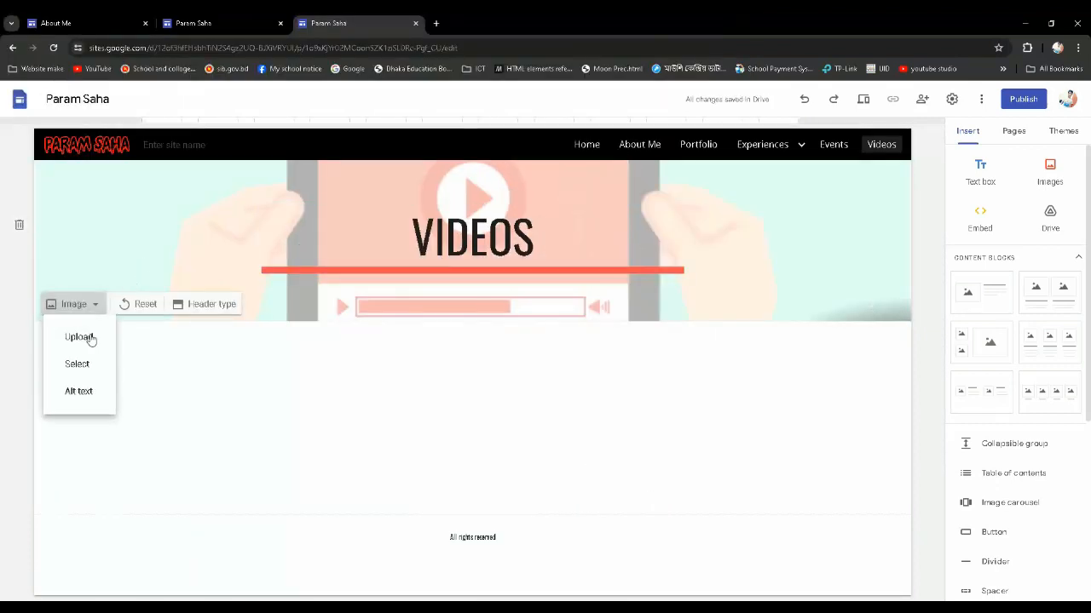
left_click(78, 338)
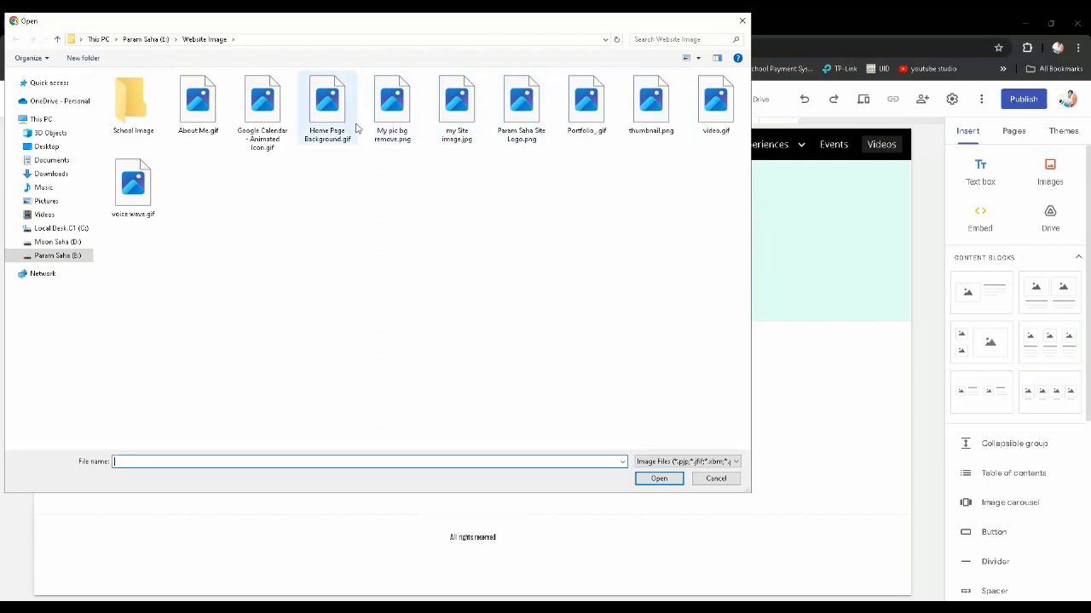
left_click(131, 180)
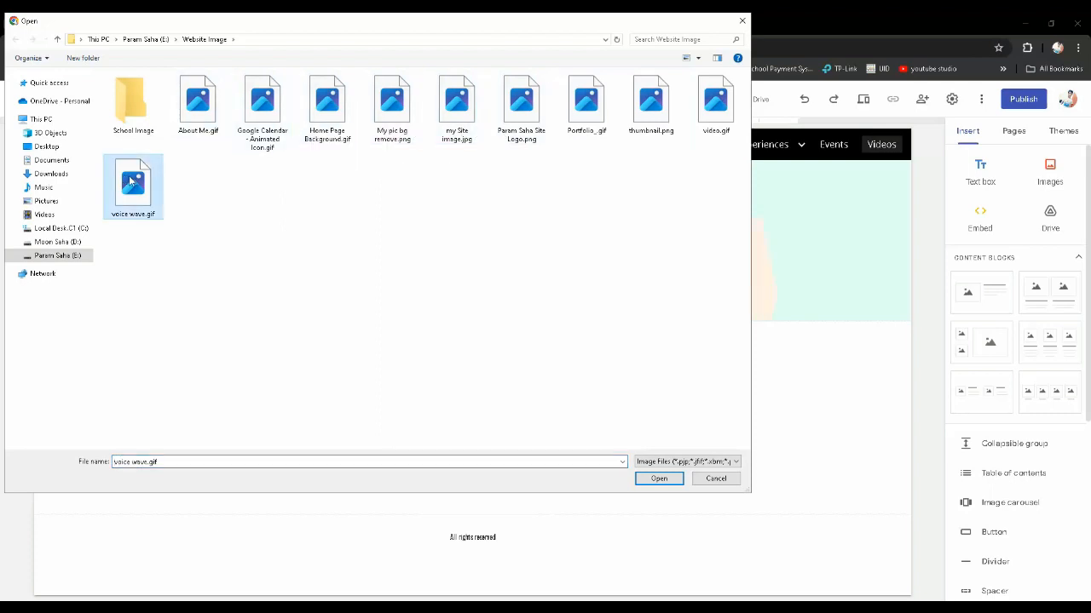
left_click(646, 483)
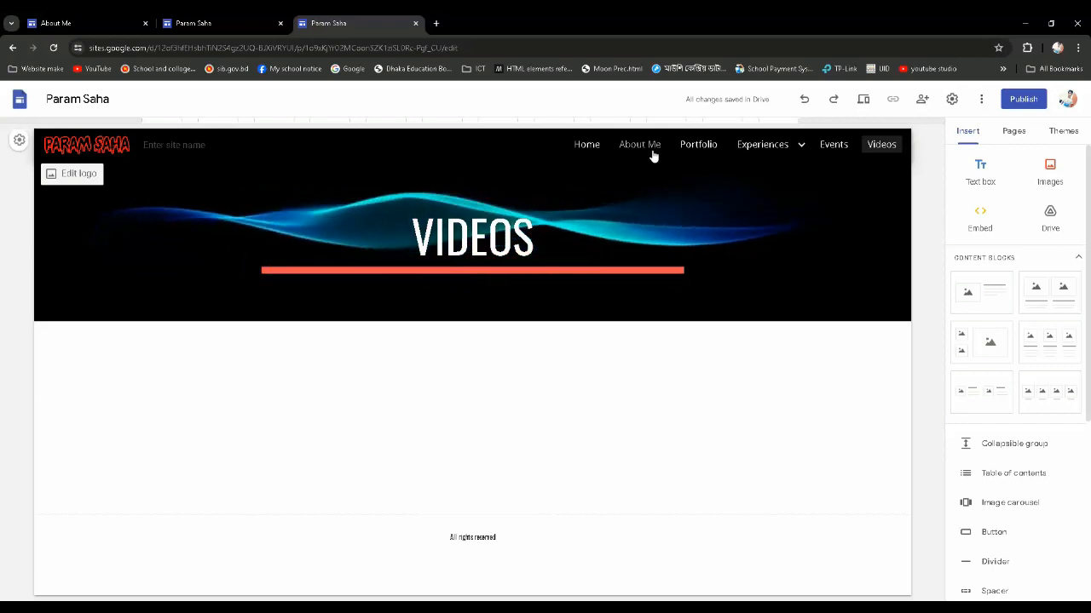
Preview the site from the Home page and examine its header, image links and embedded videos down to the Visit Me section
mouse_move(744, 161)
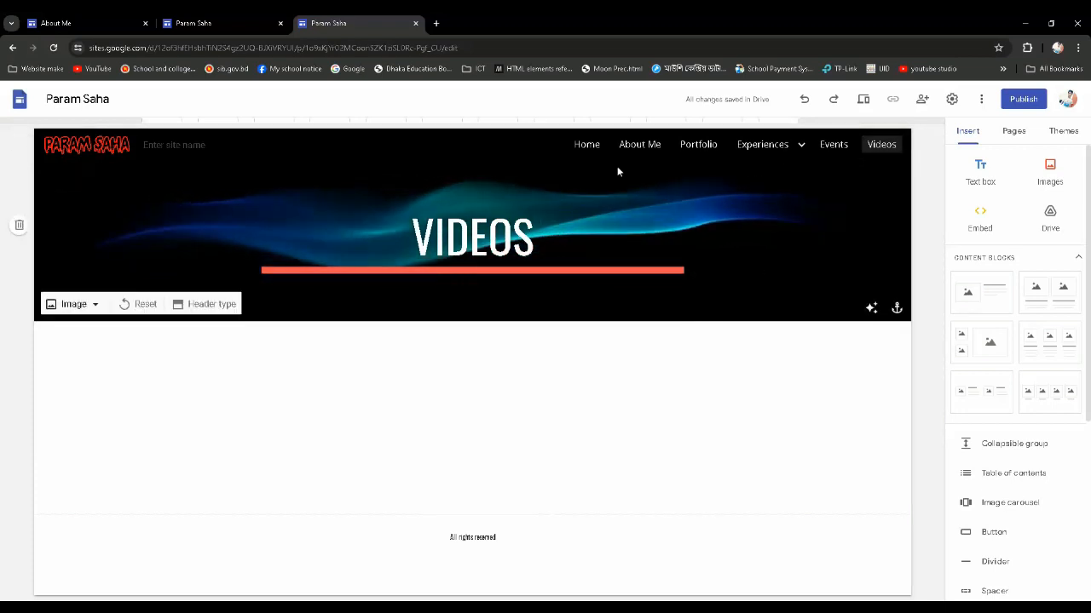
left_click(585, 149)
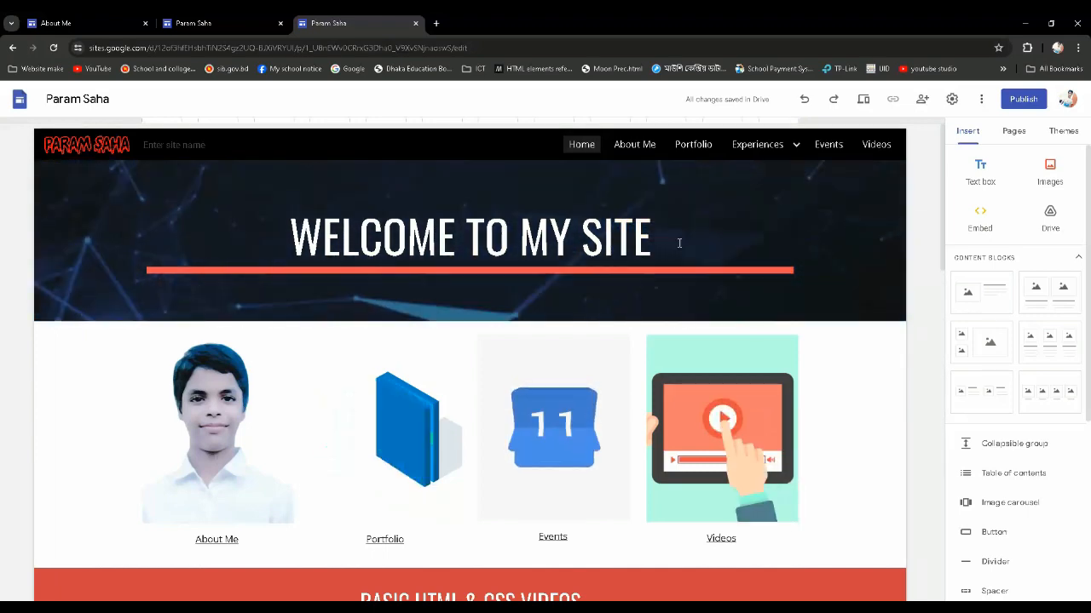
mouse_move(791, 133)
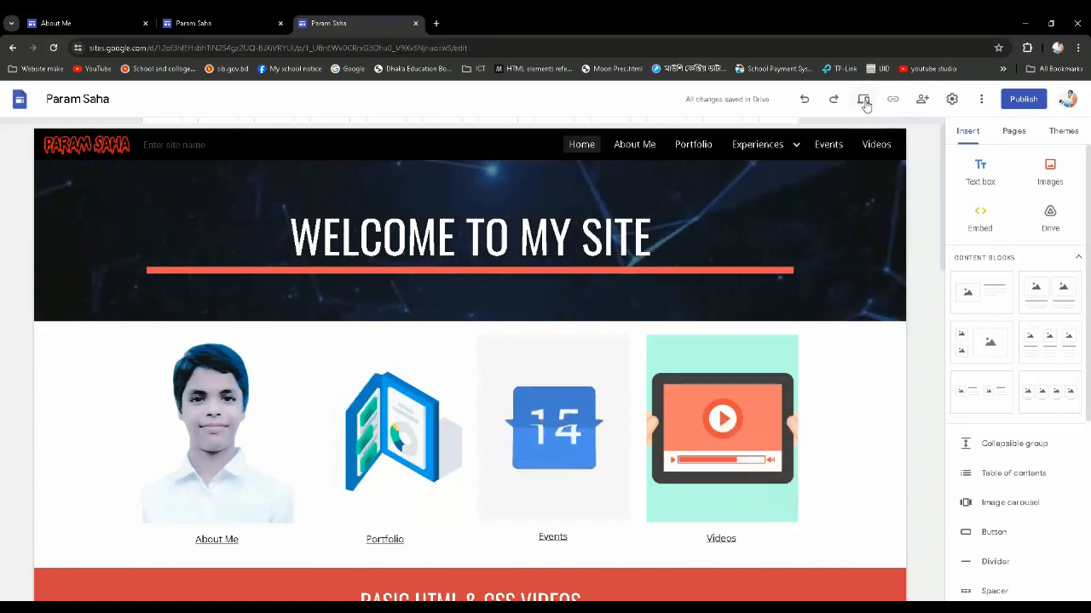
left_click(864, 102)
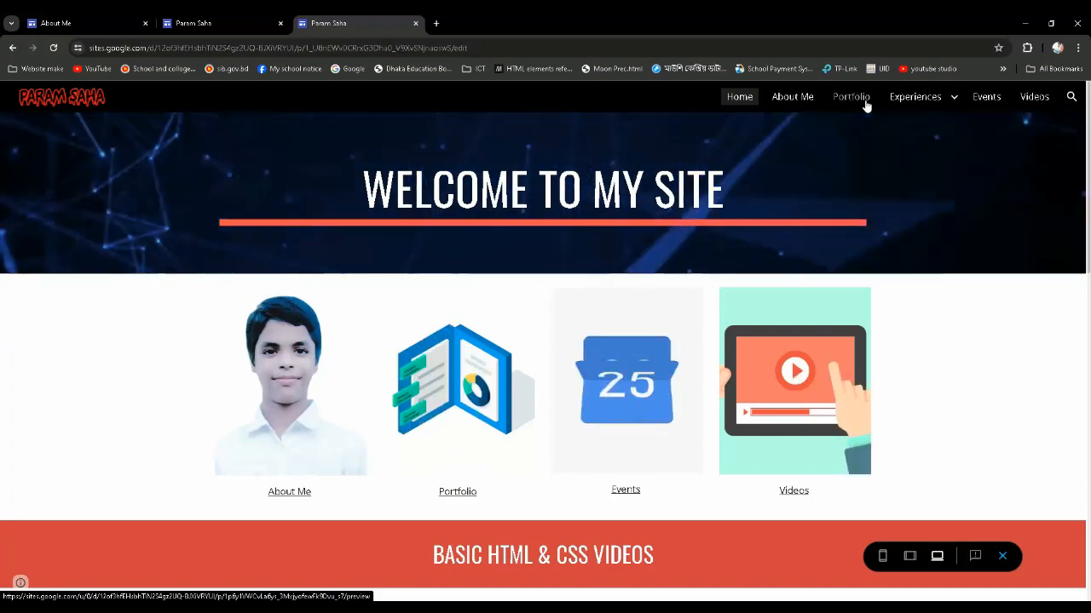
scroll(644, 180, "down", 1)
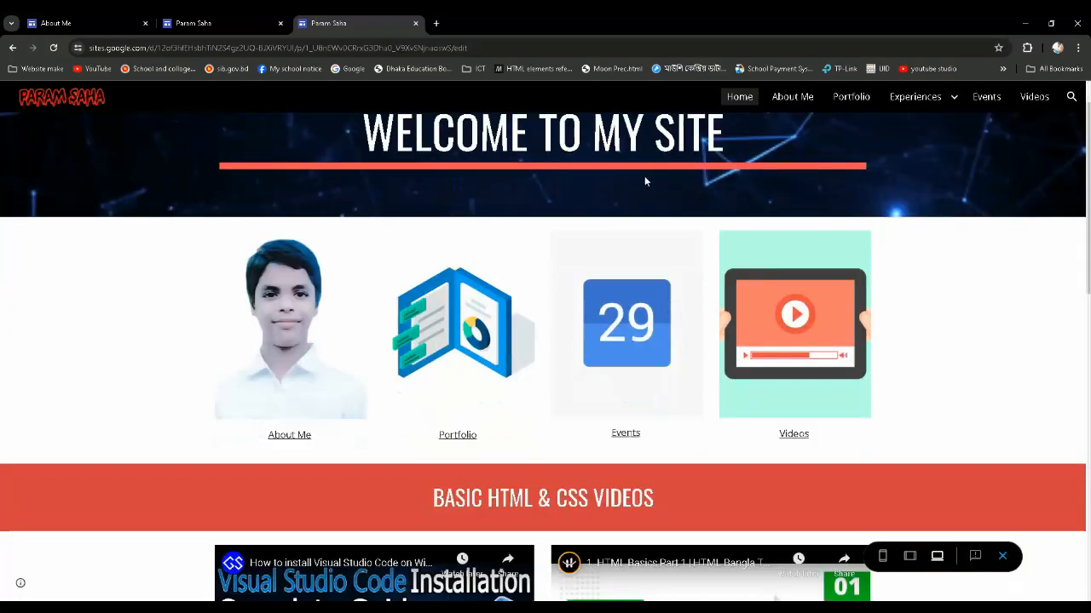
scroll(649, 200, "down", 3)
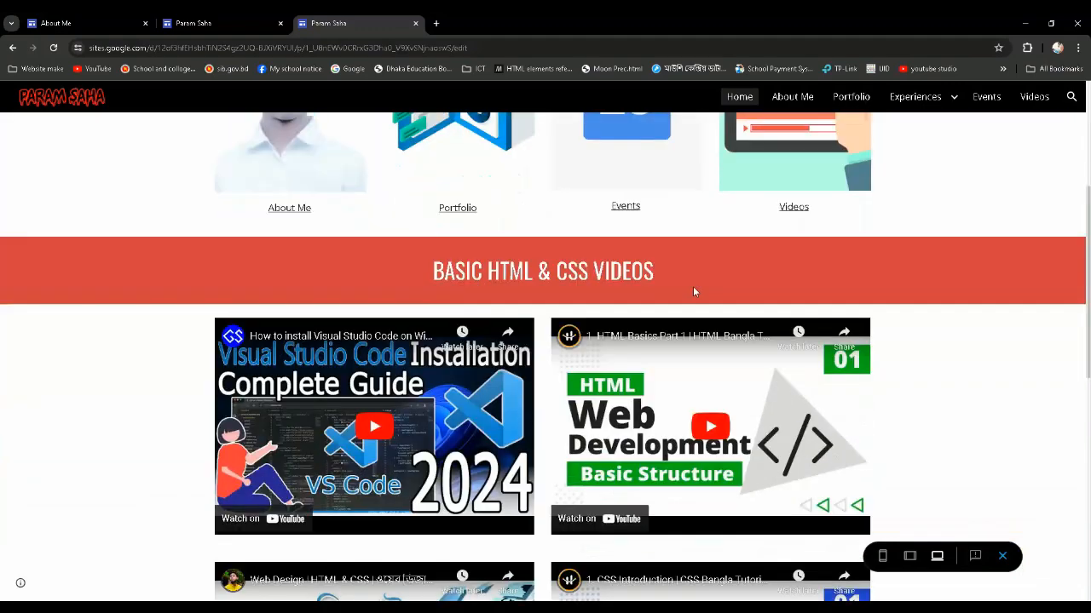
scroll(692, 291, "down", 1)
scroll(702, 269, "down", 6)
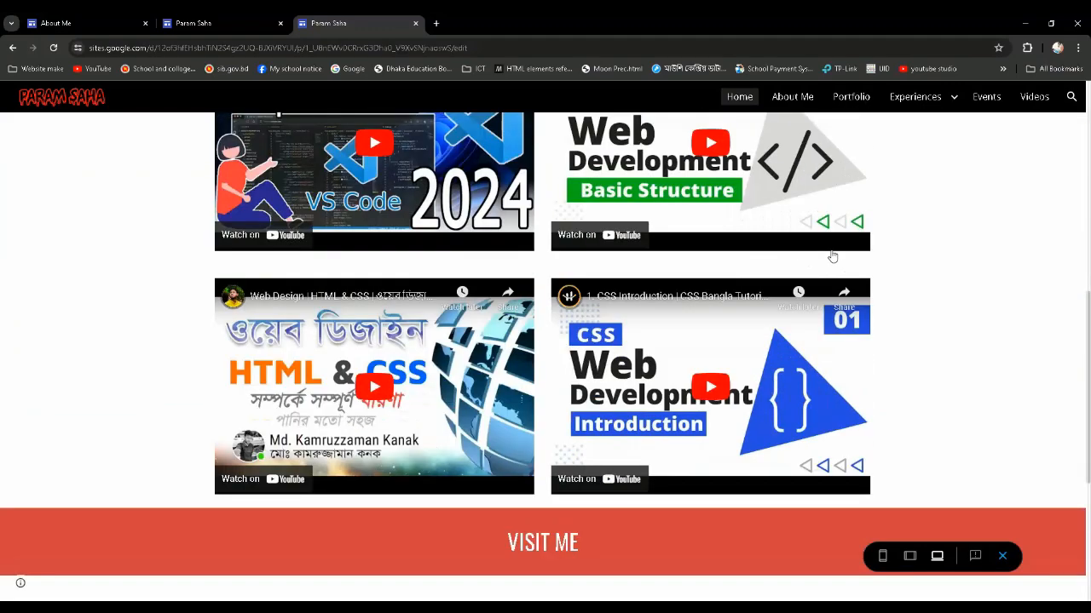
Examine the Visit Me map section and the embedded videos above it in the Home page preview
scroll(833, 255, "down", 3)
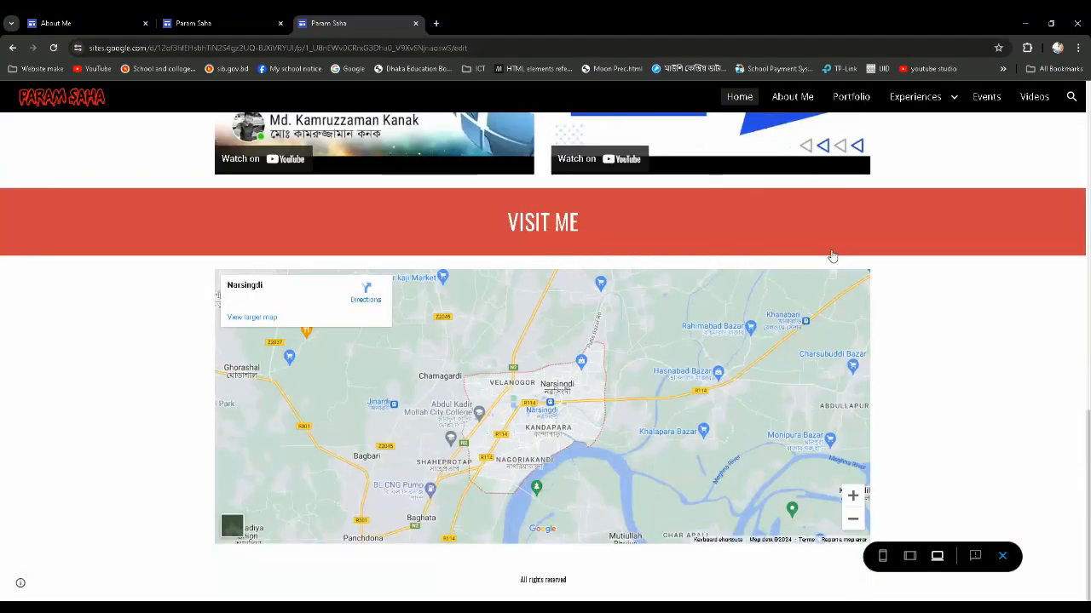
scroll(762, 312, "up", 2)
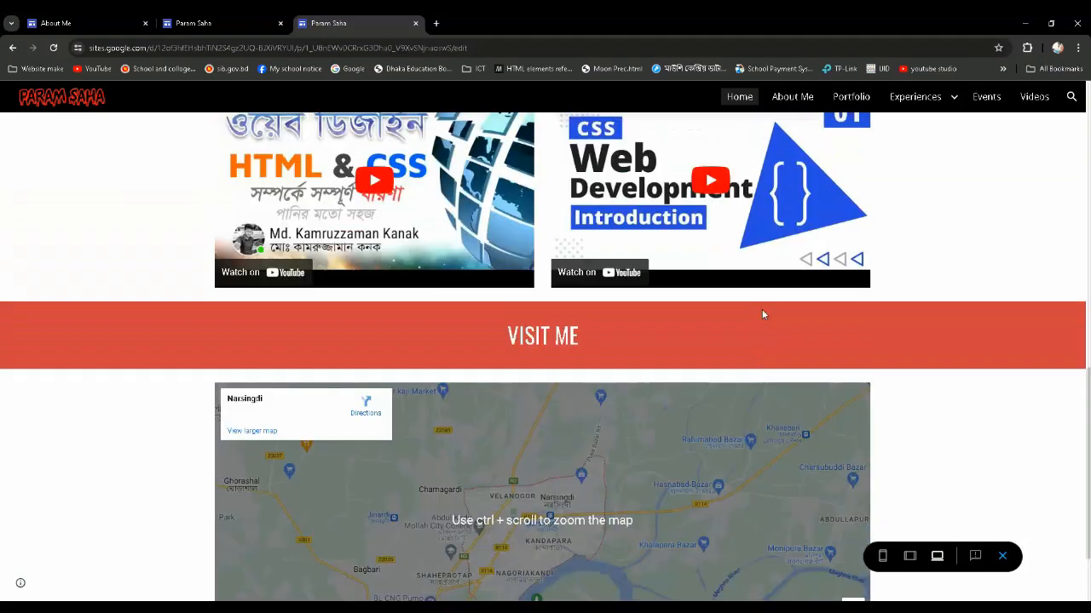
scroll(762, 309, "down", 2)
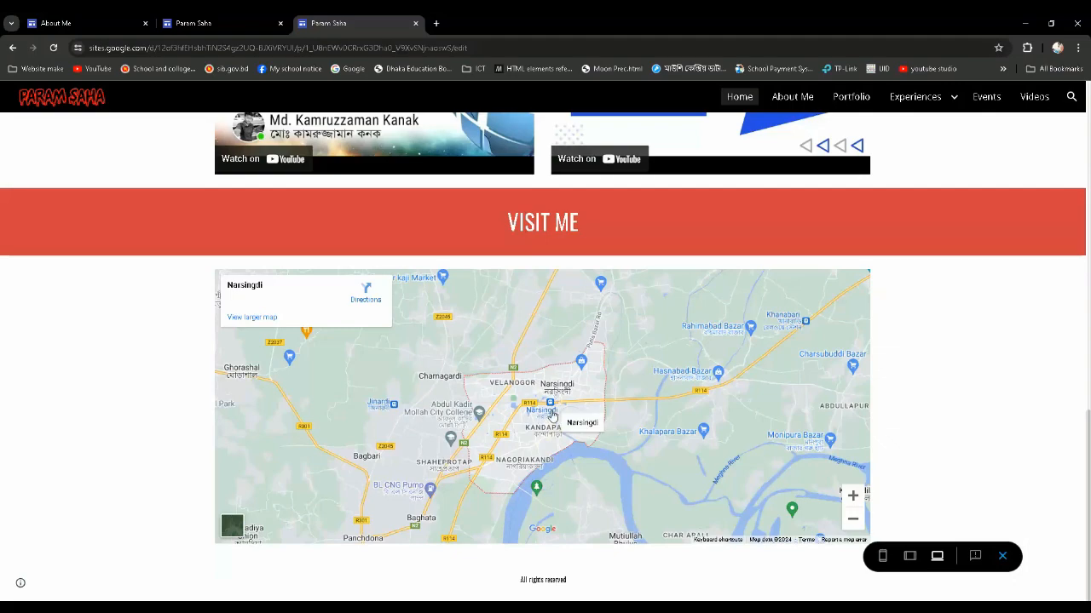
scroll(552, 383, "up", 3)
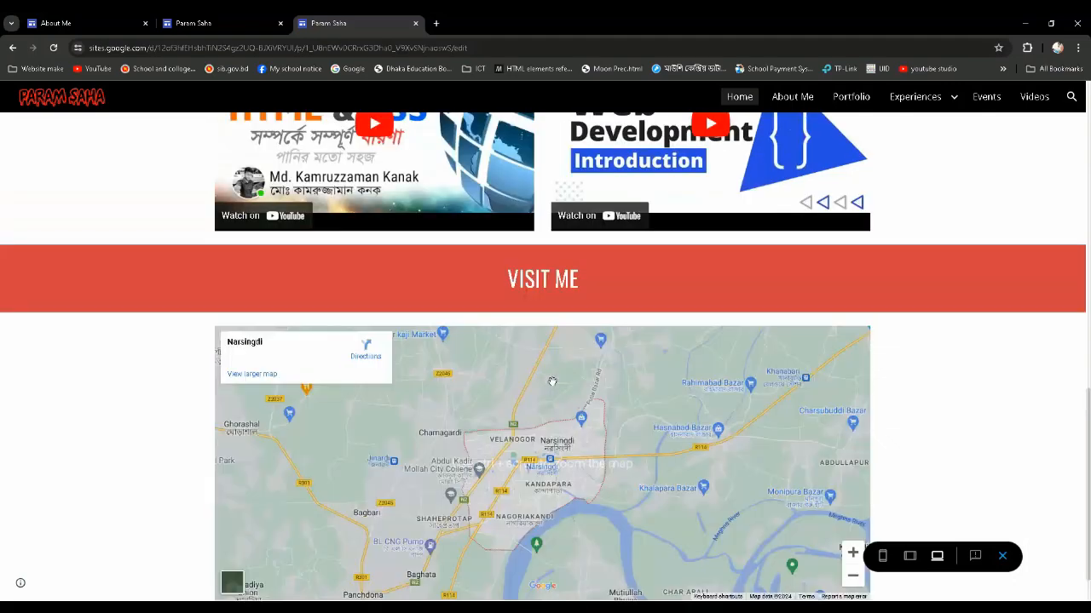
scroll(552, 384, "up", 1)
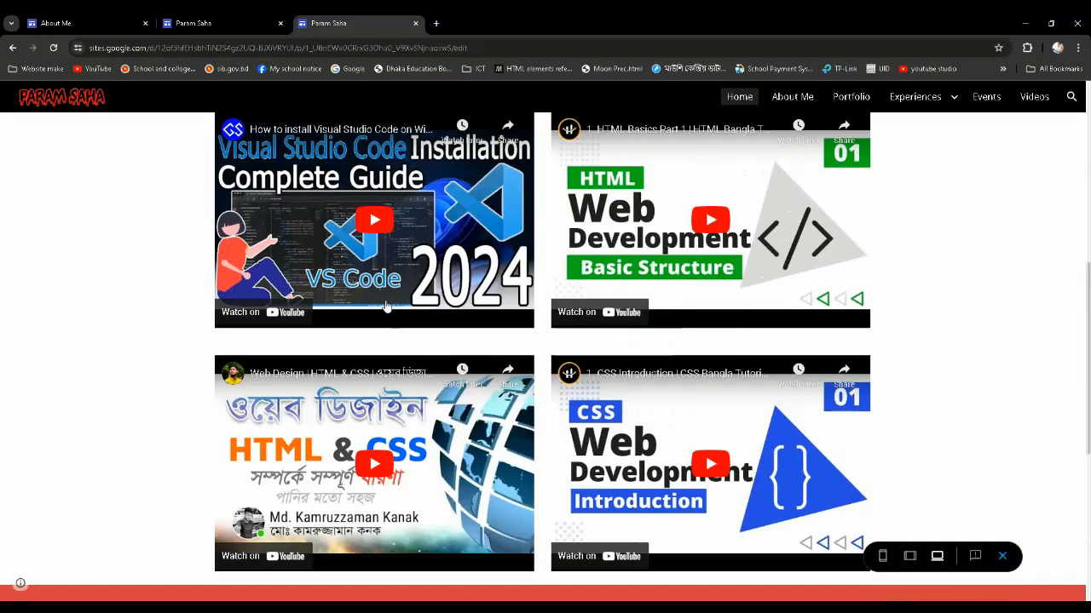
Test playback of the embedded Visual Studio Code installation video, pause it, and return to the Home page header
left_click(376, 224)
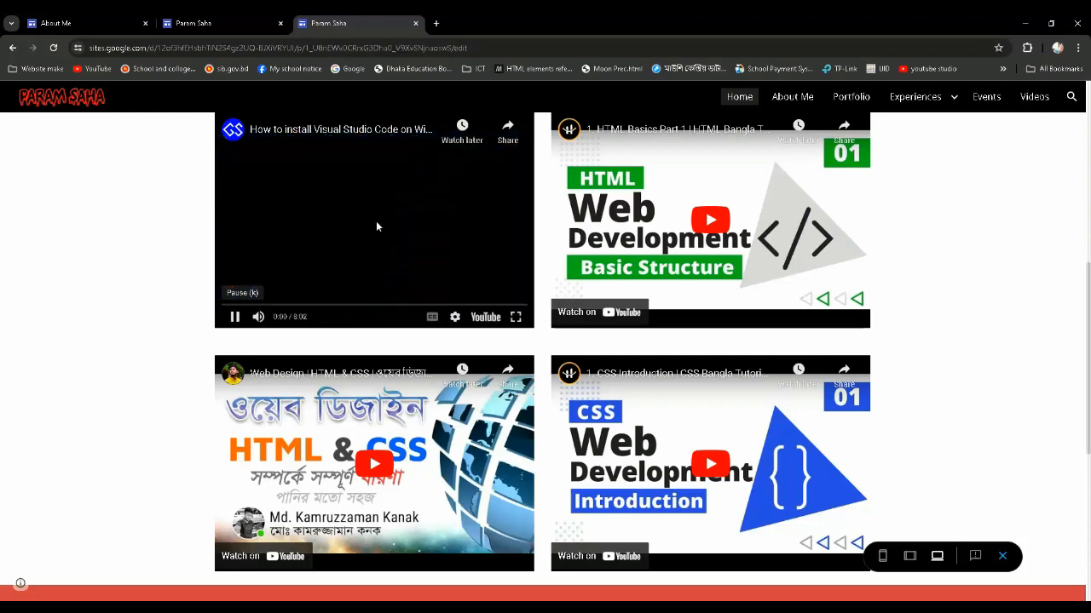
left_click(236, 318)
scroll(421, 338, "up", 5)
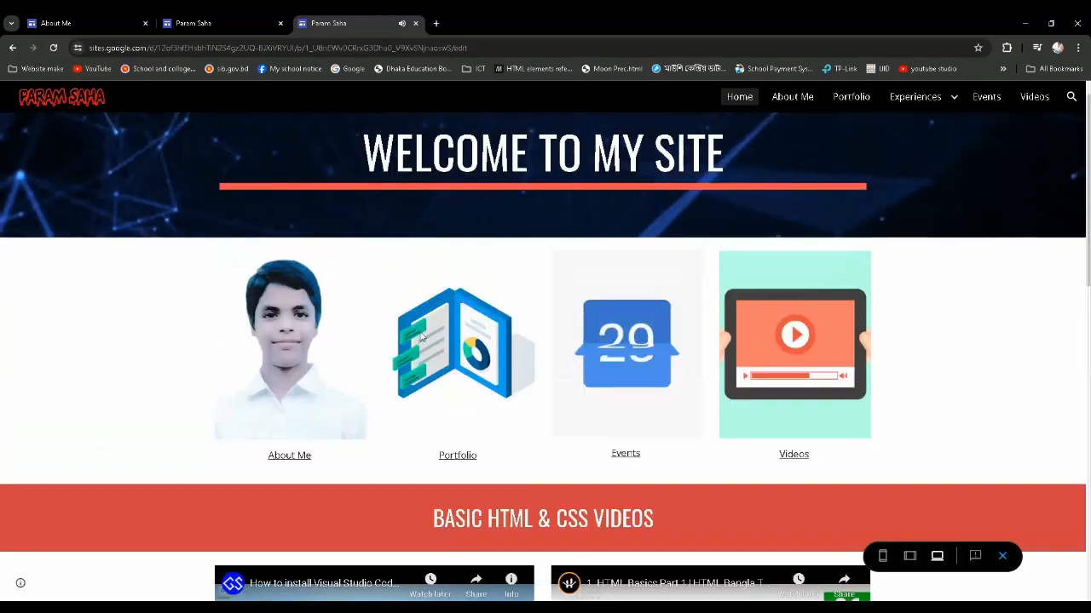
scroll(421, 337, "up", 1)
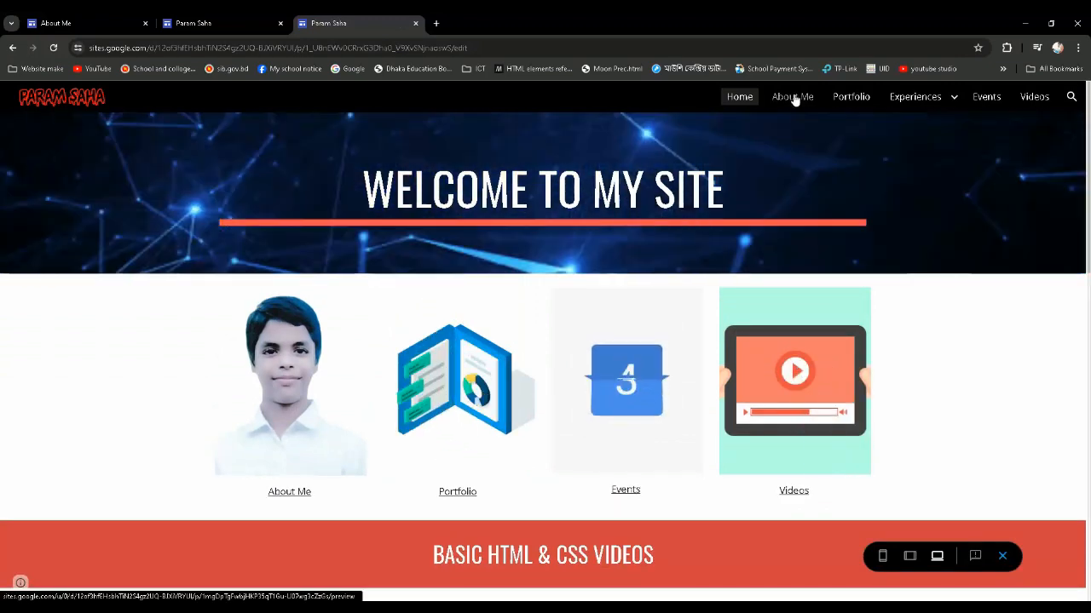
Open the About Me page in the preview and examine its biography text, photo and image carousel
left_click(792, 98)
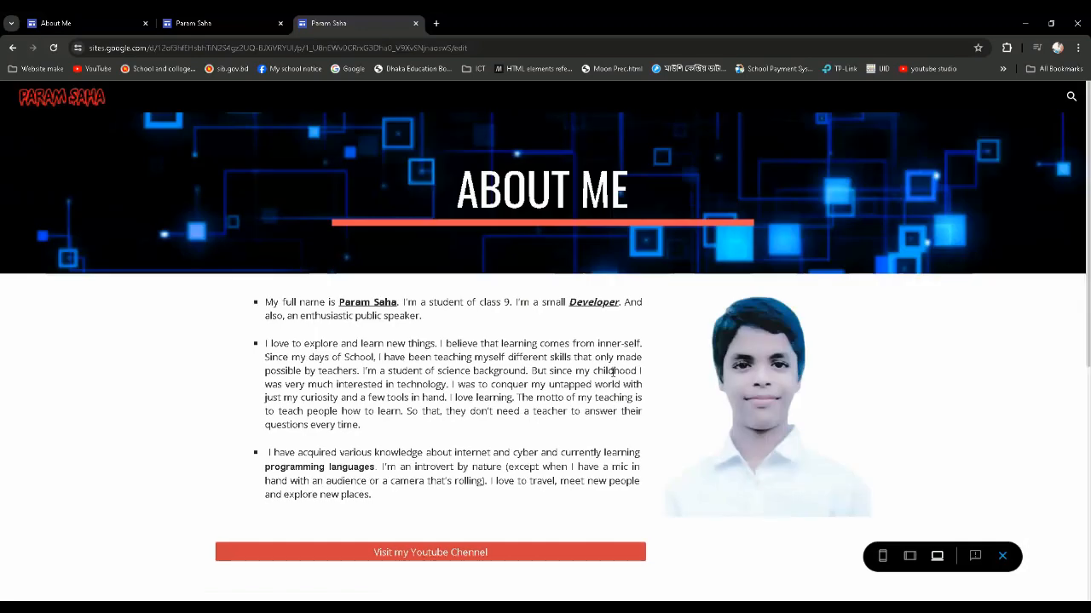
scroll(561, 429, "down", 1)
scroll(453, 461, "down", 2)
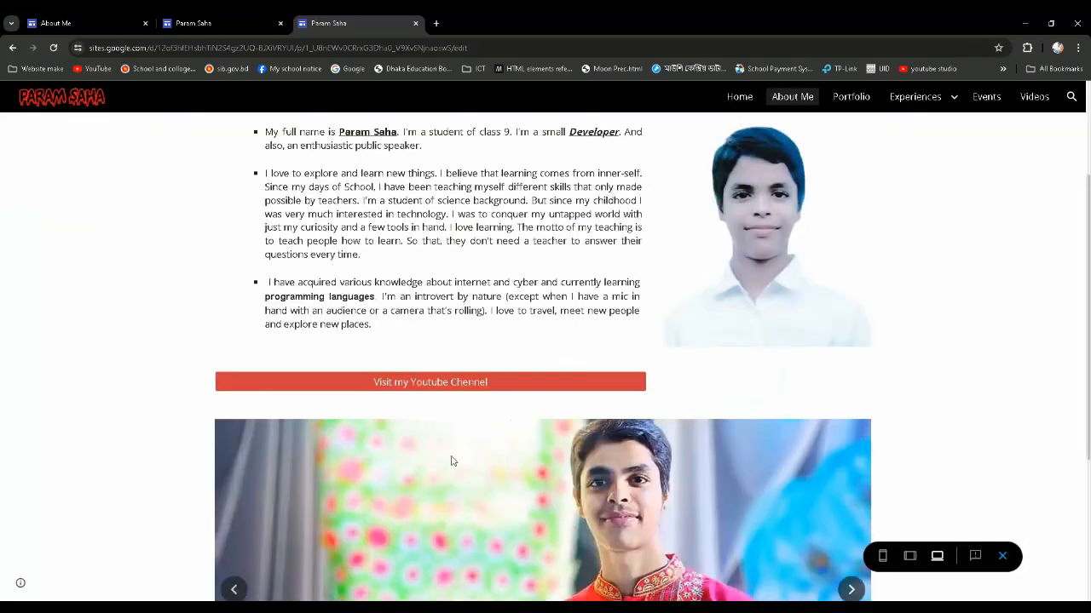
scroll(461, 385, "down", 4)
scroll(844, 411, "up", 1)
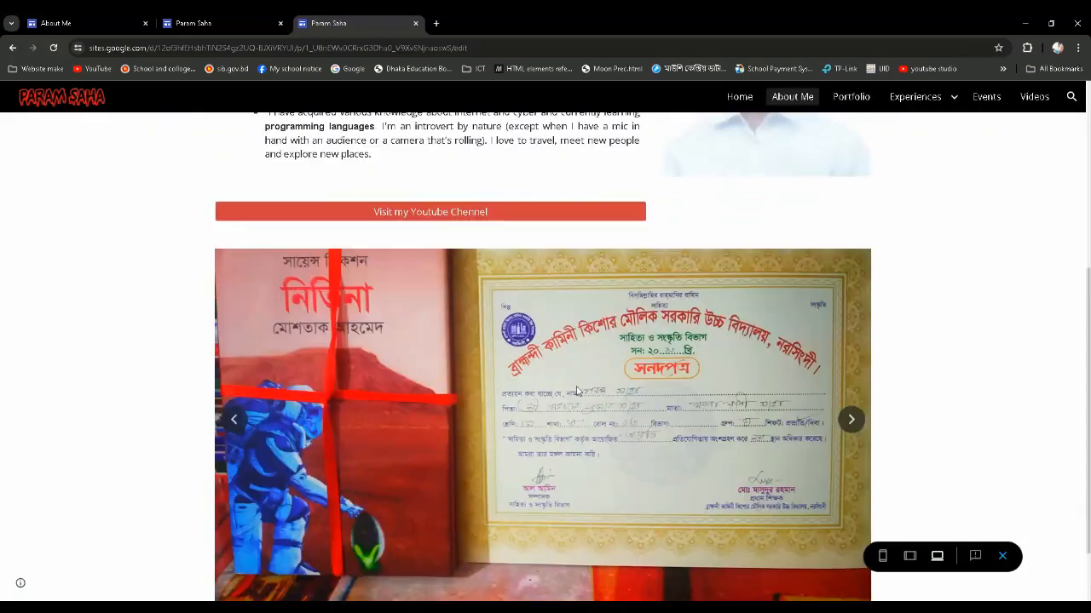
scroll(844, 411, "down", 1)
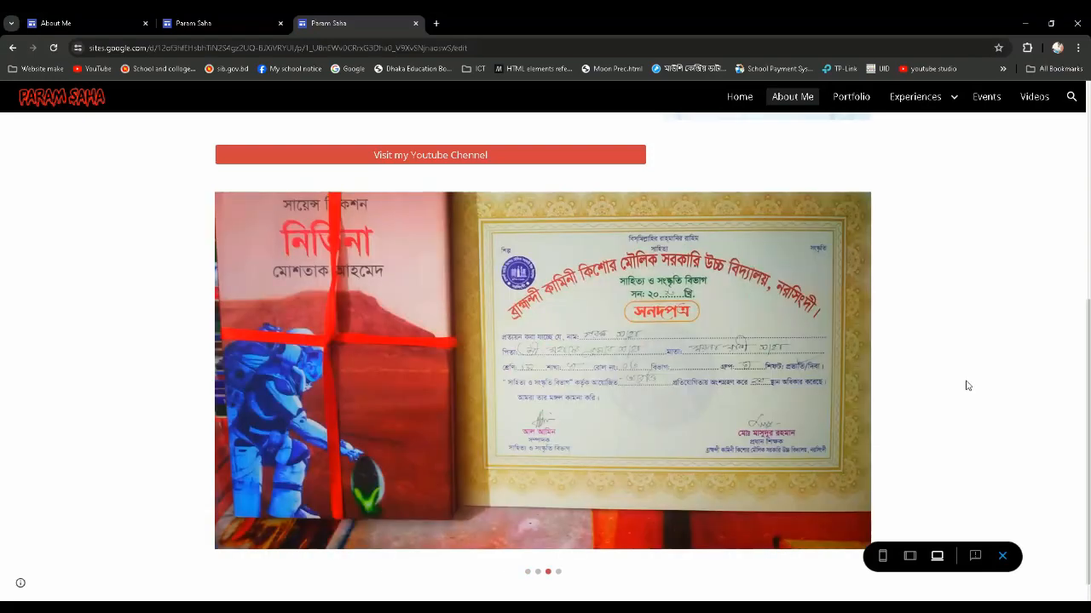
scroll(967, 386, "up", 3)
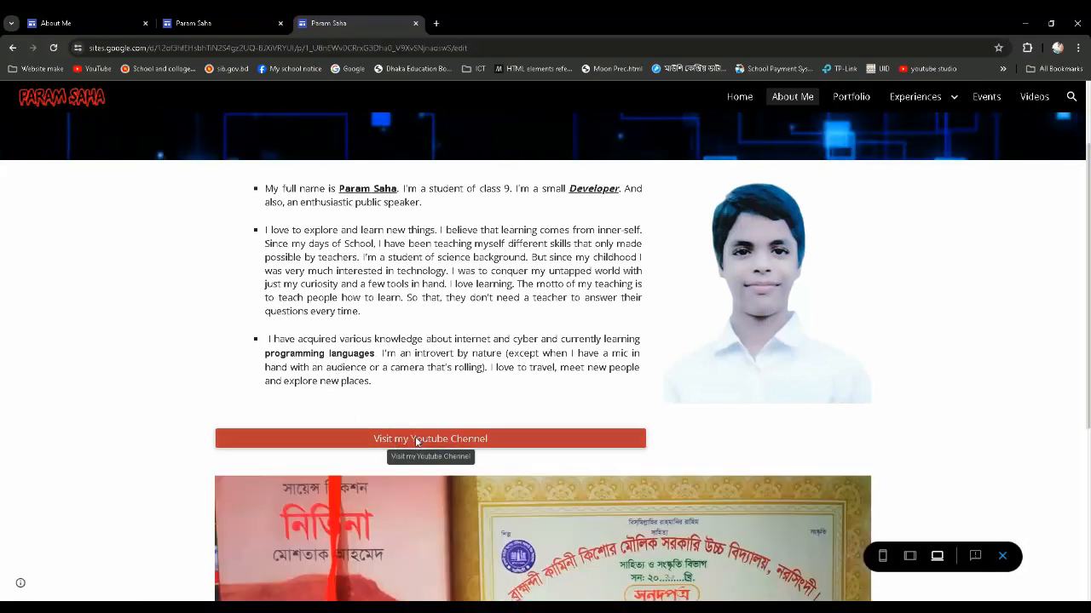
Test the About Me page's YouTube channel link, return to the preview, and recheck the carousel and page header
left_click(417, 441)
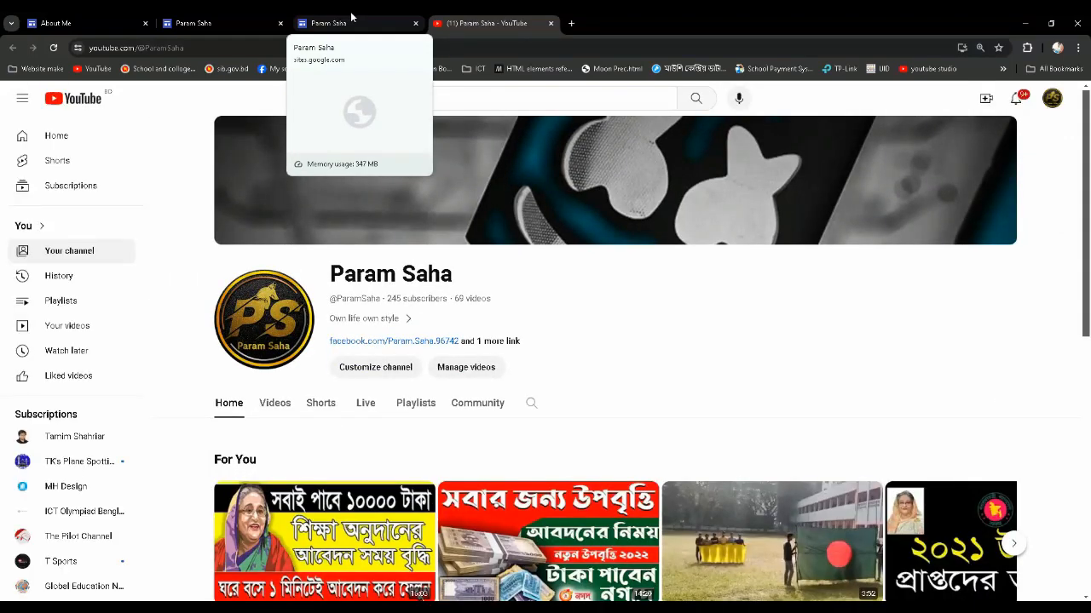
left_click(352, 18)
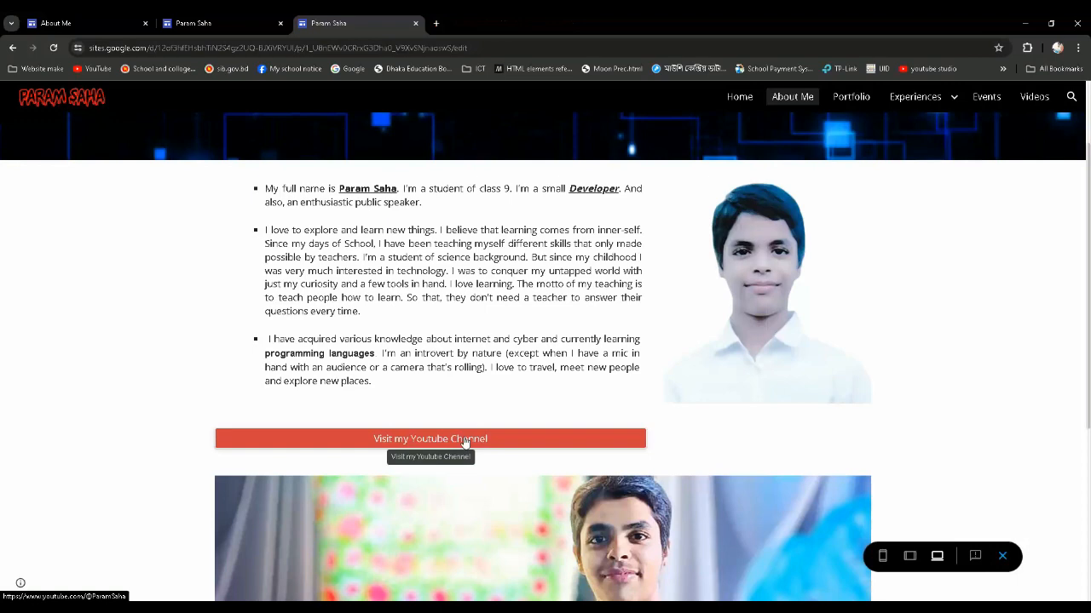
scroll(466, 439, "down", 6)
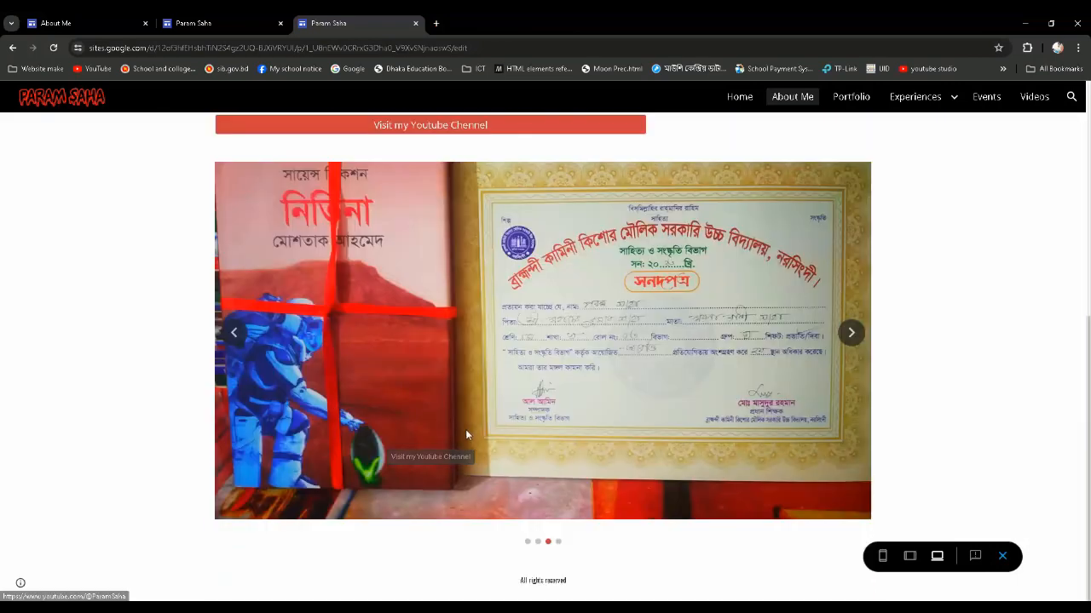
scroll(465, 428, "up", 6)
left_click(787, 103)
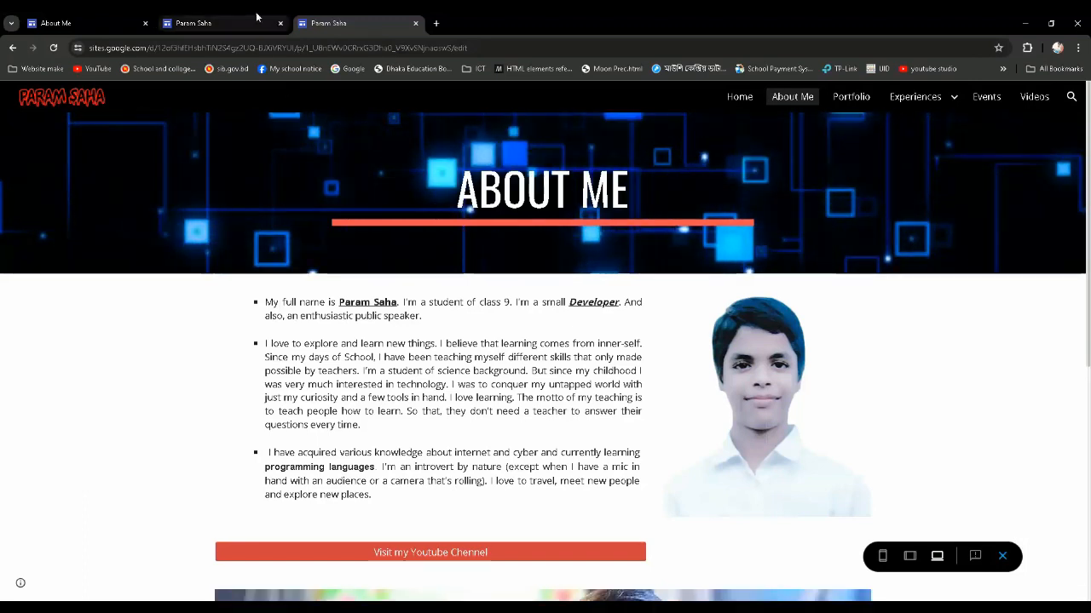
Check the Home page in the other editor tab, go back to Home in the preview, and exit the preview
left_click(221, 23)
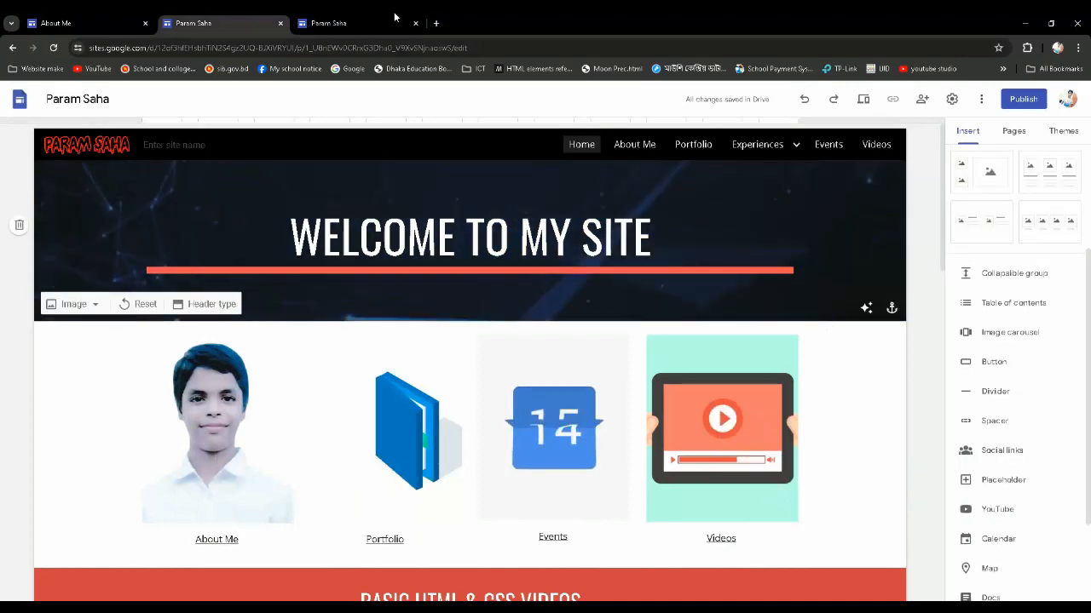
scroll(382, 17, "down", 4)
scroll(137, 45, "up", 3)
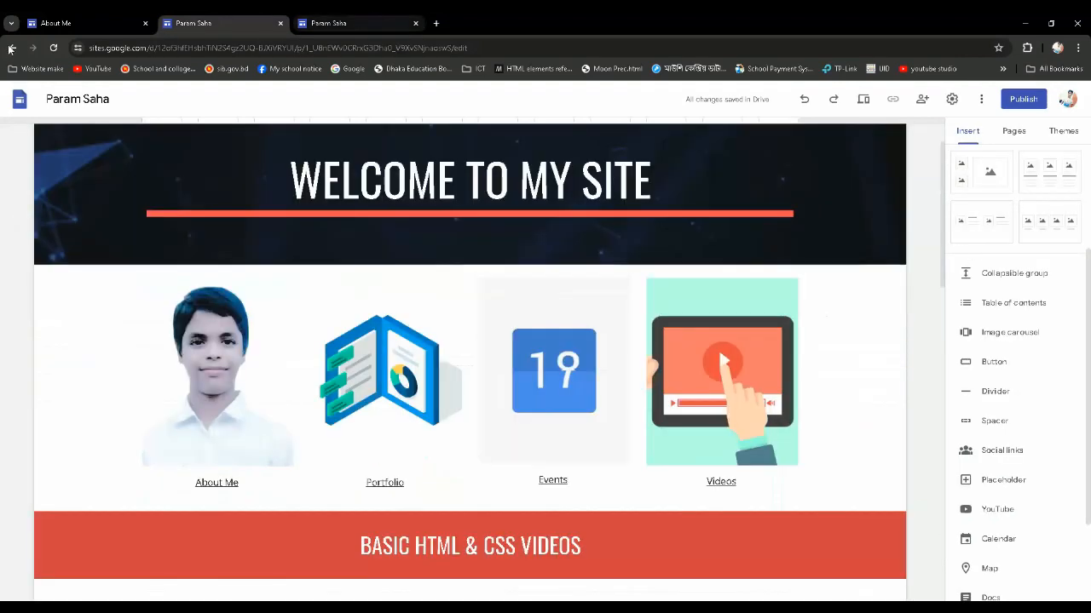
key("ctrl+Tab")
left_click(12, 49)
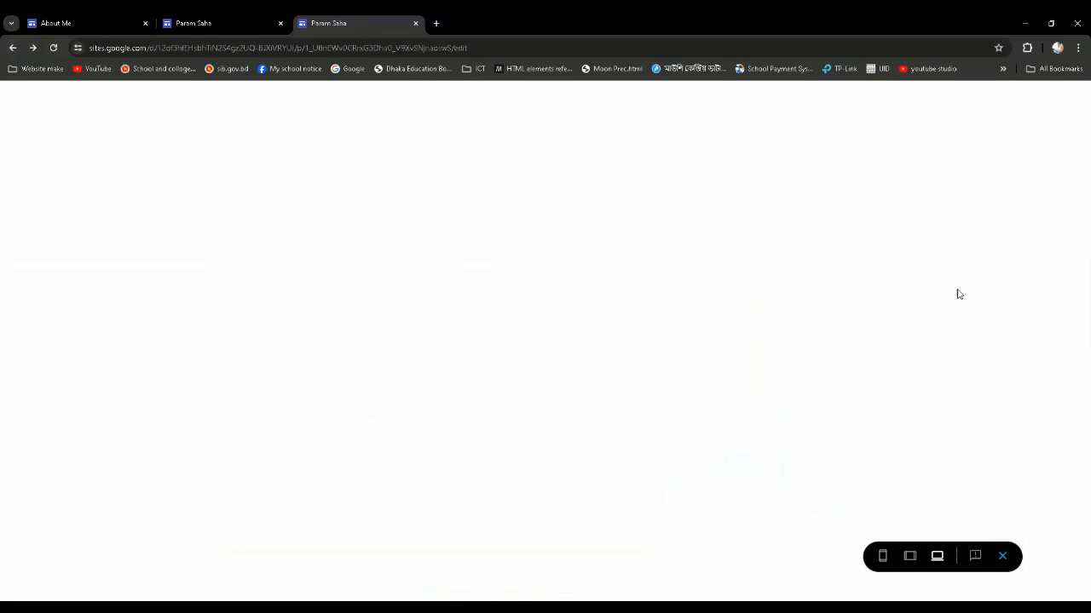
scroll(898, 264, "down", 5)
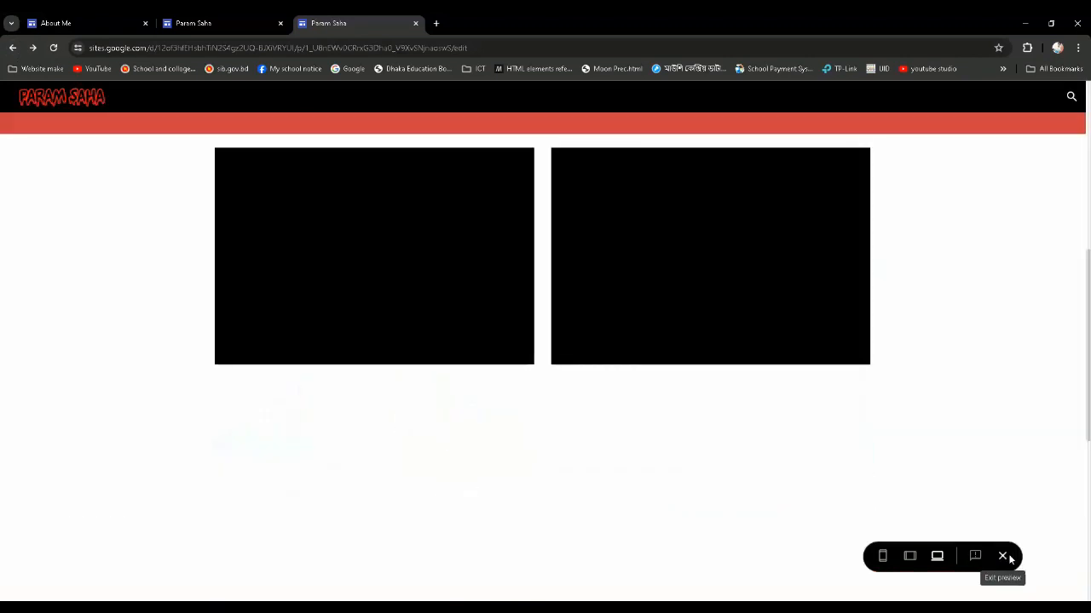
left_click(1013, 559)
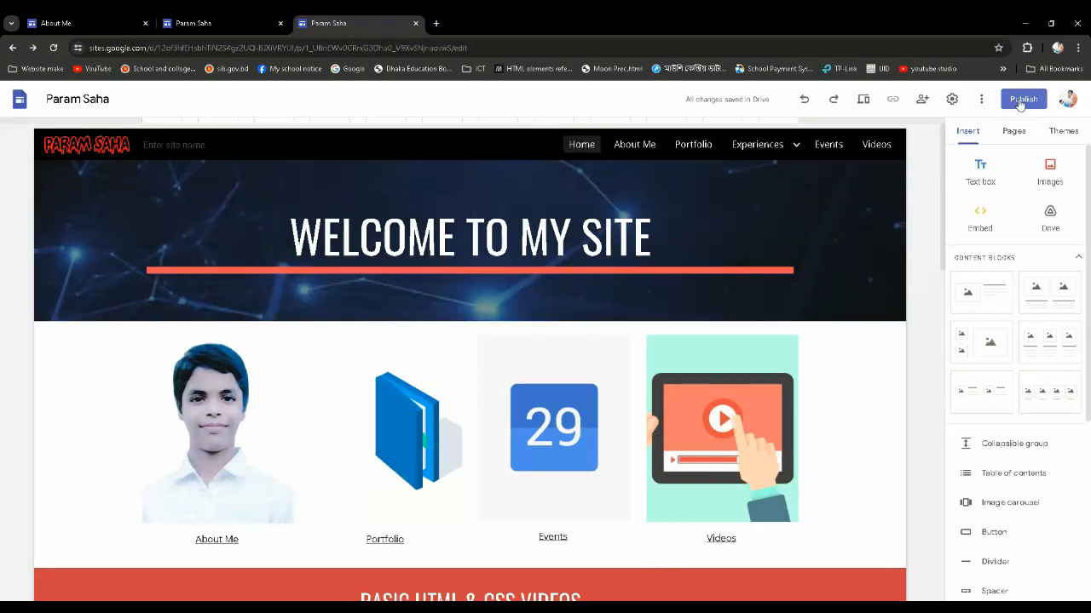
Open the settings for publishing the site to the web and clear the suggested web address
left_click(1018, 103)
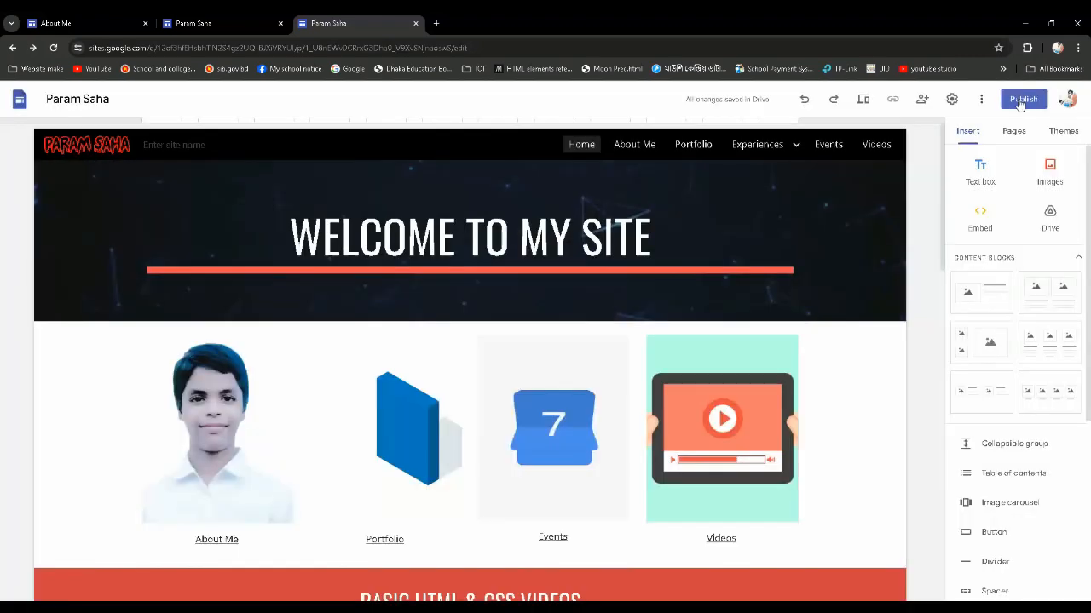
left_click(1019, 102)
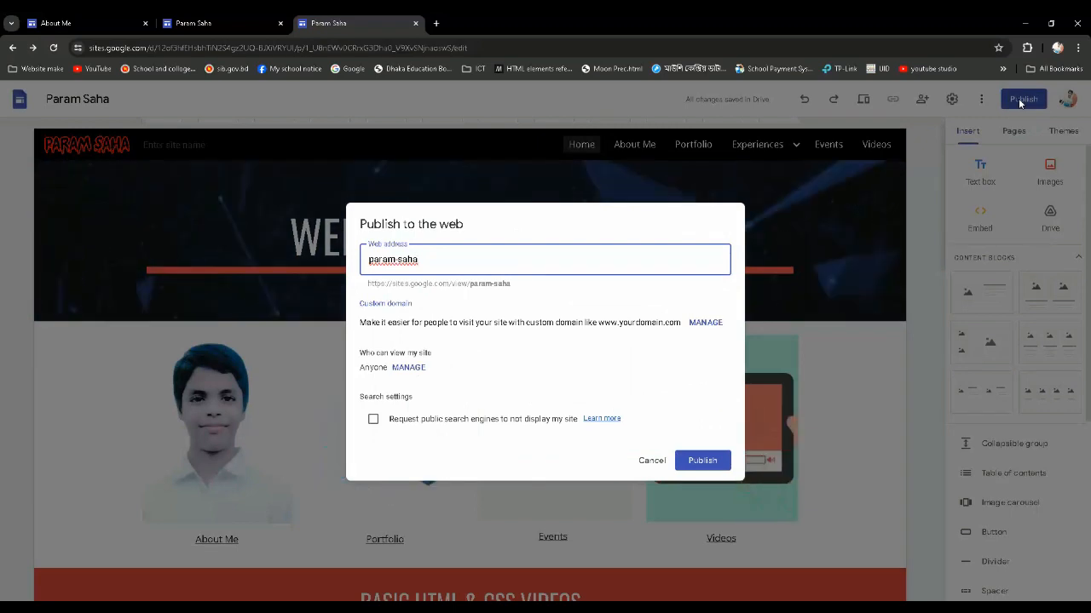
key("BackSpace")
key("BackSpace")
key("BackSpace")
key("BackSpace")
key("BackSpace")
key("BackSpace")
key("BackSpace")
key("BackSpace")
key("BackSpace")
key("BackSpace")
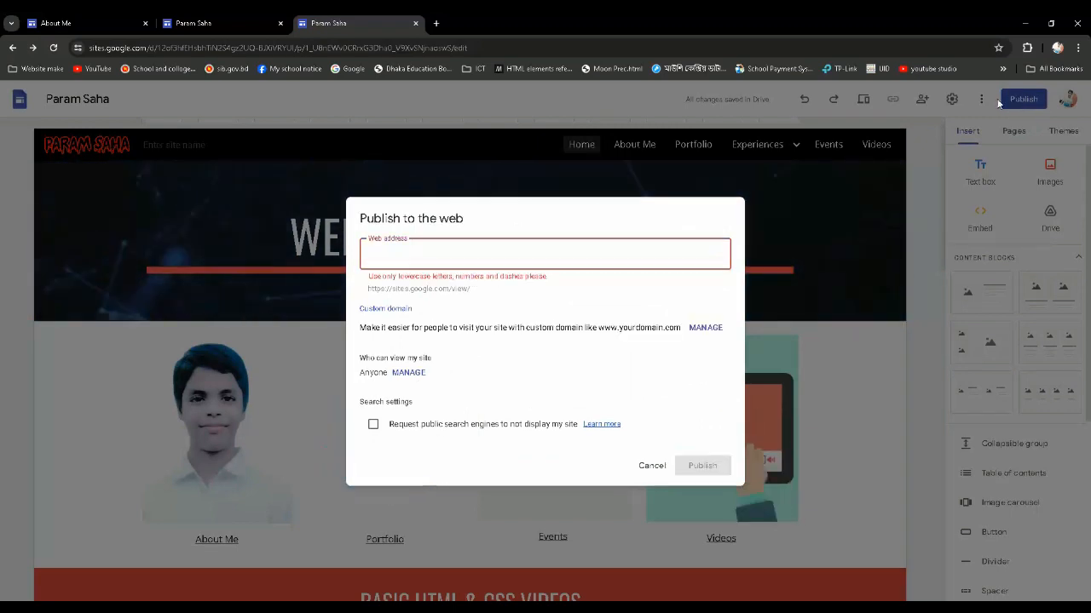
Point out the fixed sites.google.com/view/ prefix and enter the site owner's full name as one lowercase word for the web address
left_click(591, 305)
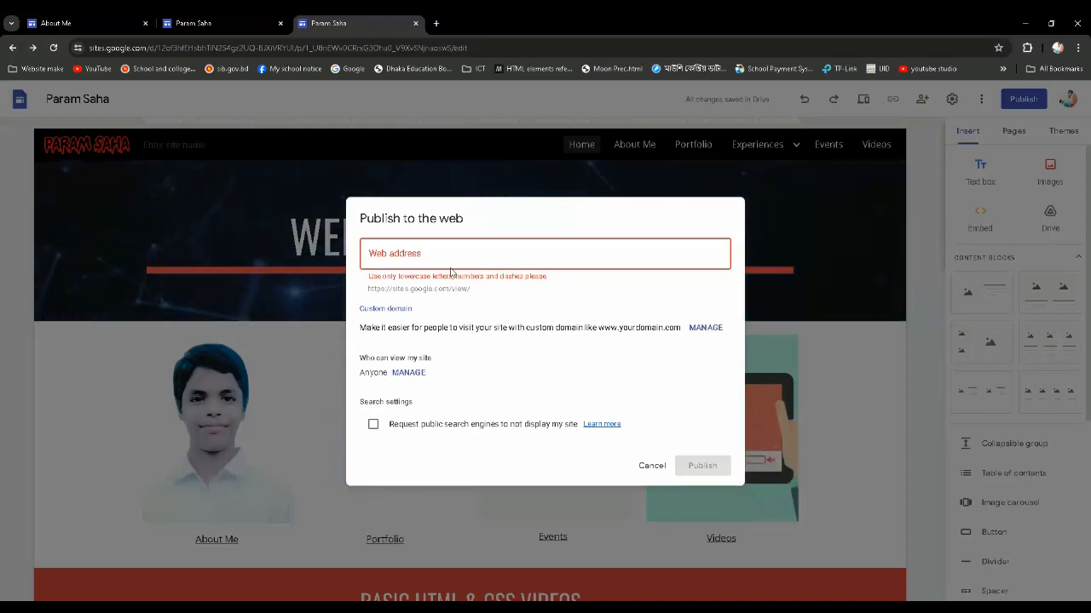
left_click(424, 256)
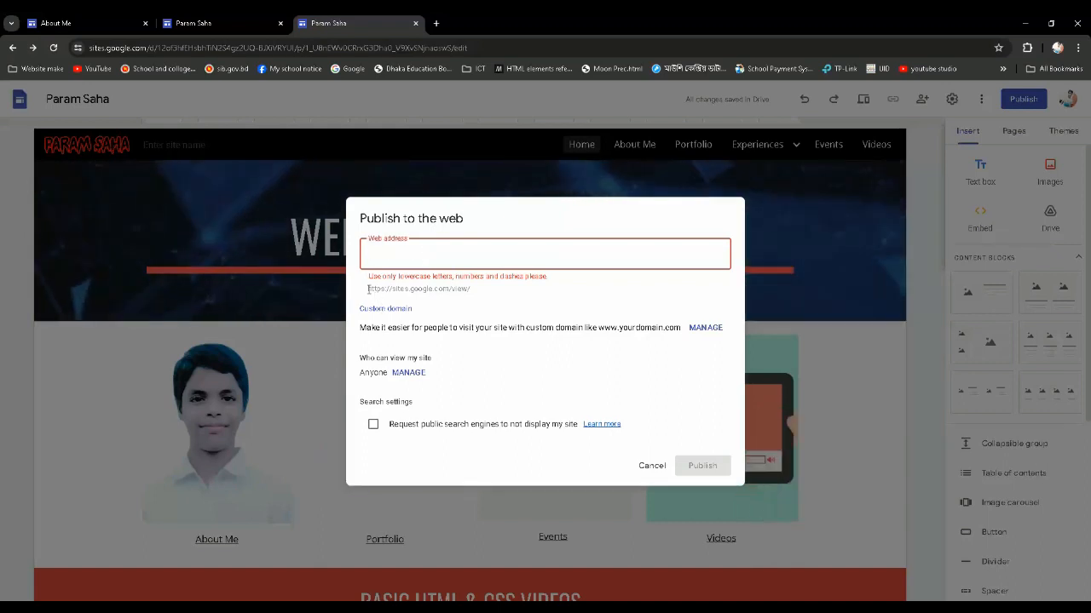
left_click_drag(371, 289, 469, 293)
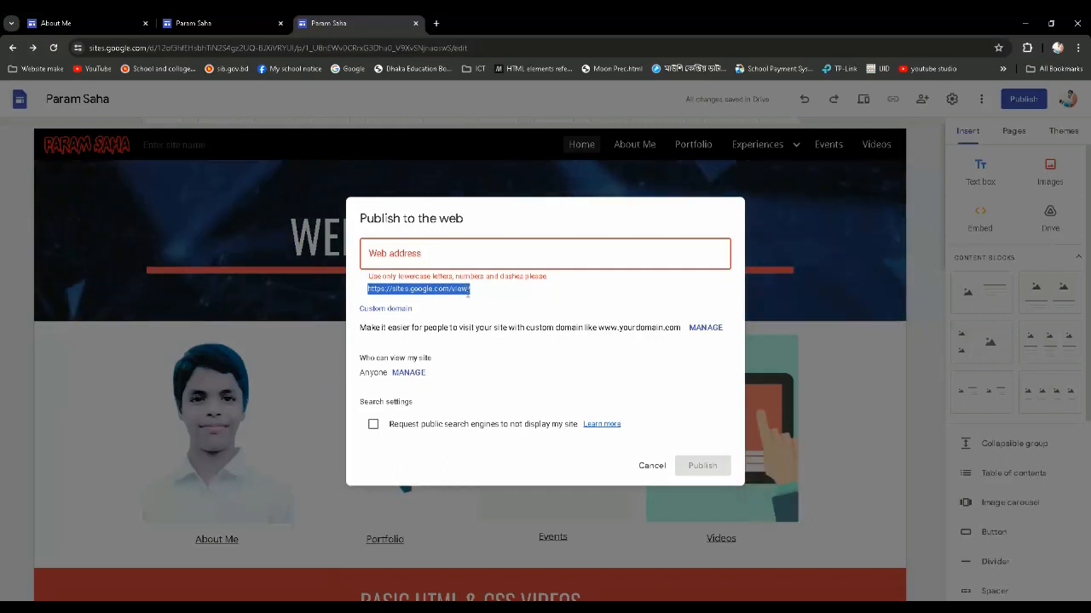
left_click(470, 293)
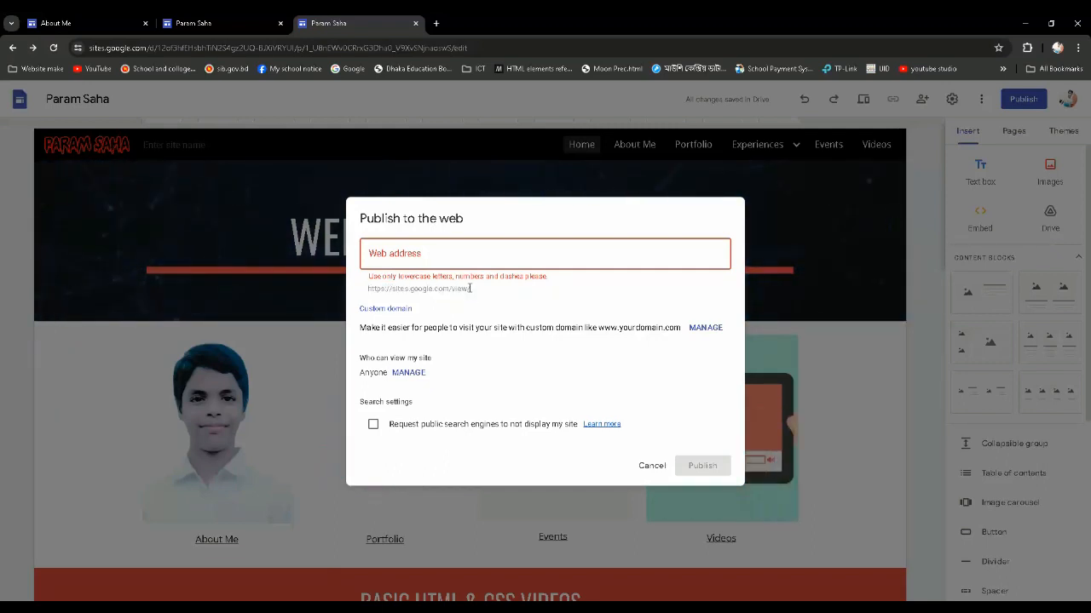
left_click(401, 257)
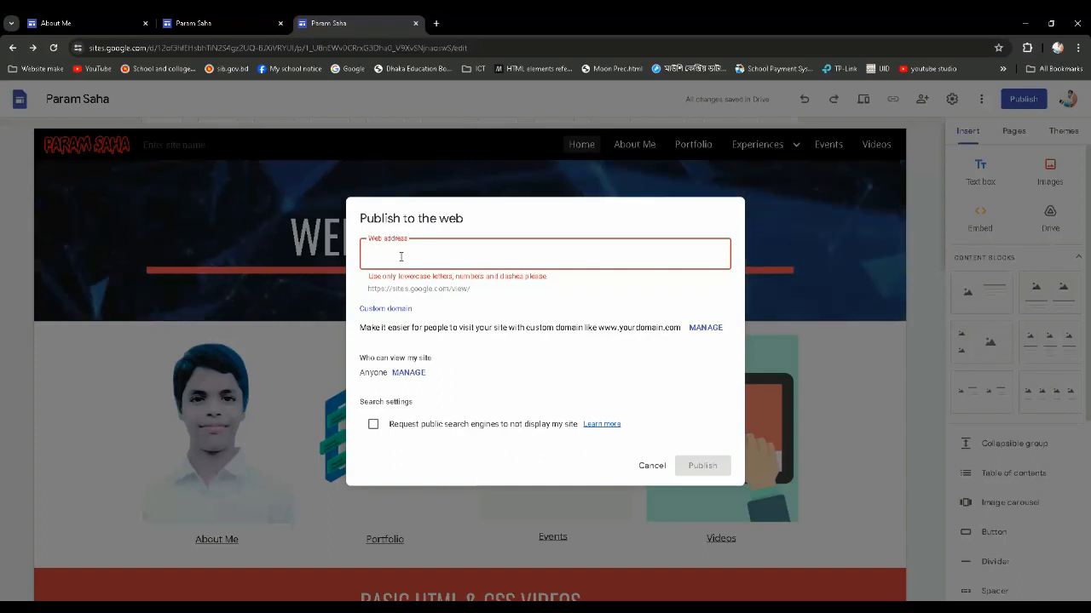
type("paramsaha")
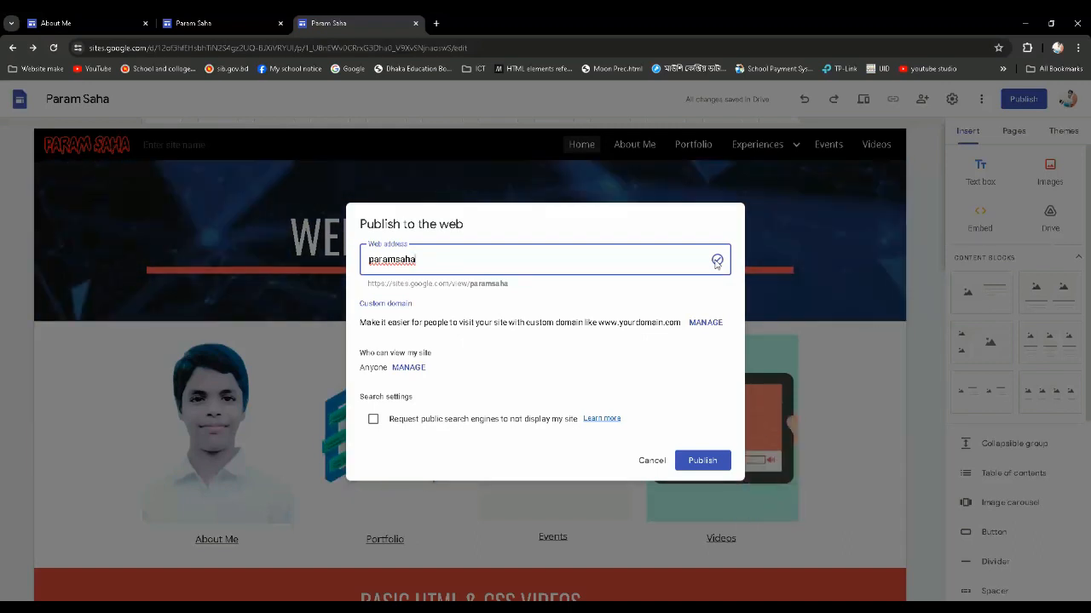
Try the owner's first name alone as the web address, and restore the full name
key("BackSpace")
key("BackSpace")
key("BackSpace")
key("BackSpace")
key("BackSpace")
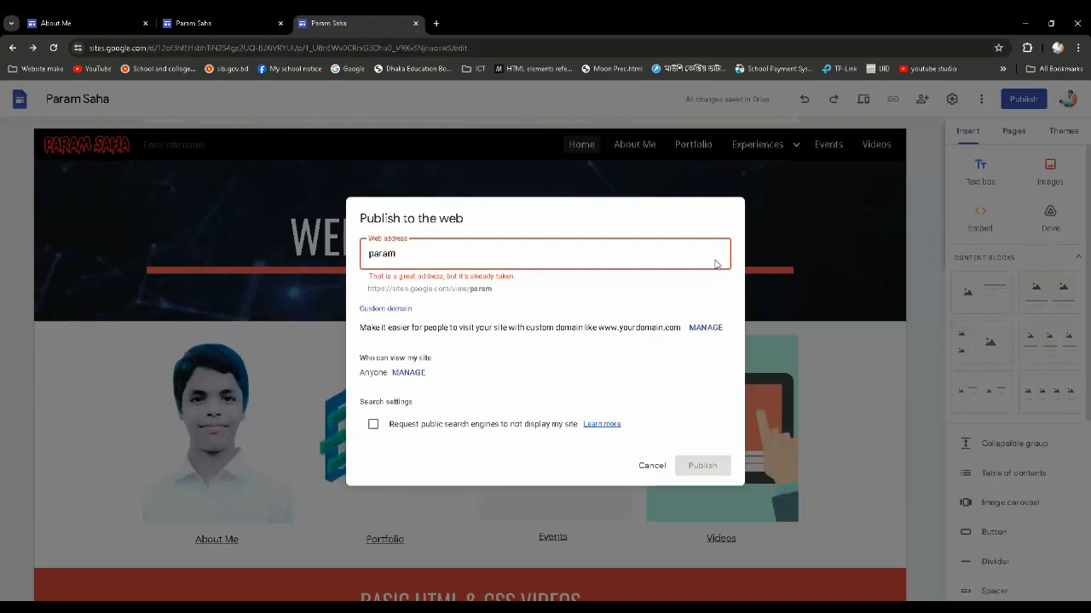
type("sah")
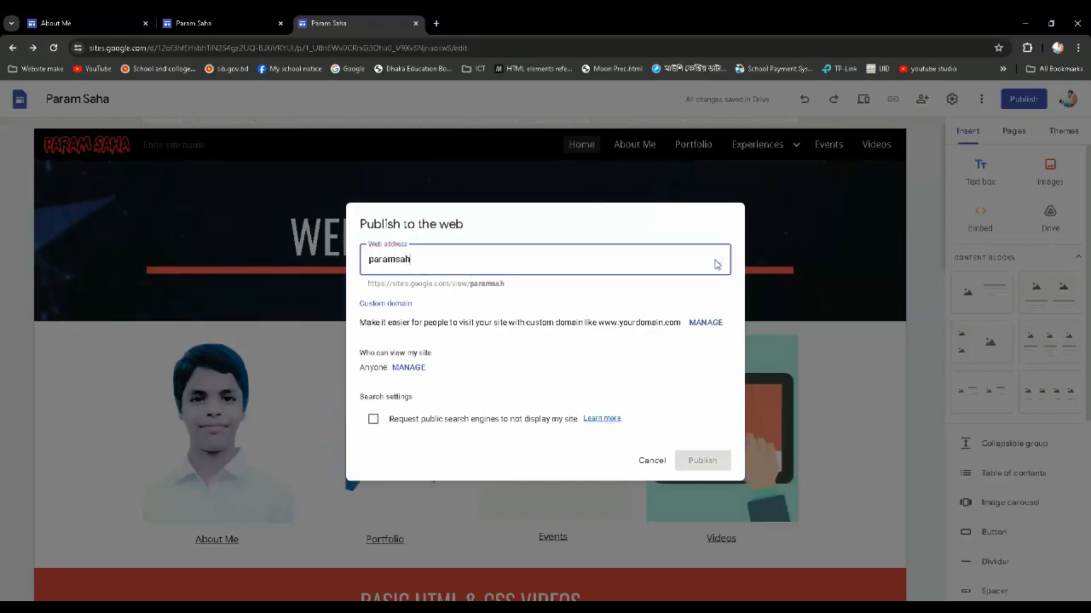
type("a")
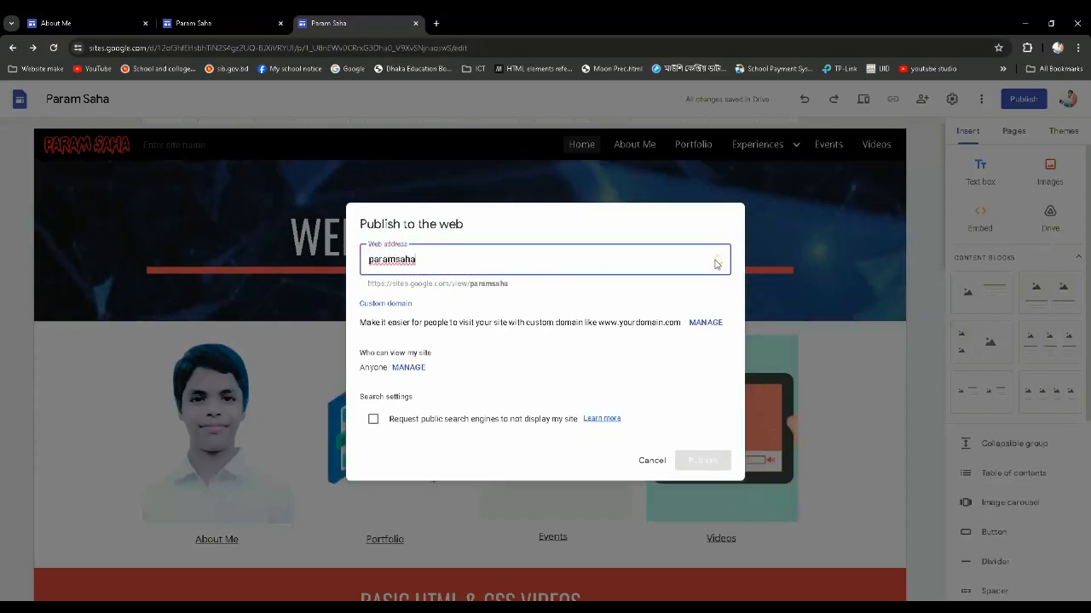
Set the web address to the owner's first name followed by 1230, trying it with just 12 first
key("BackSpace")
key("BackSpace")
key("BackSpace")
key("BackSpace")
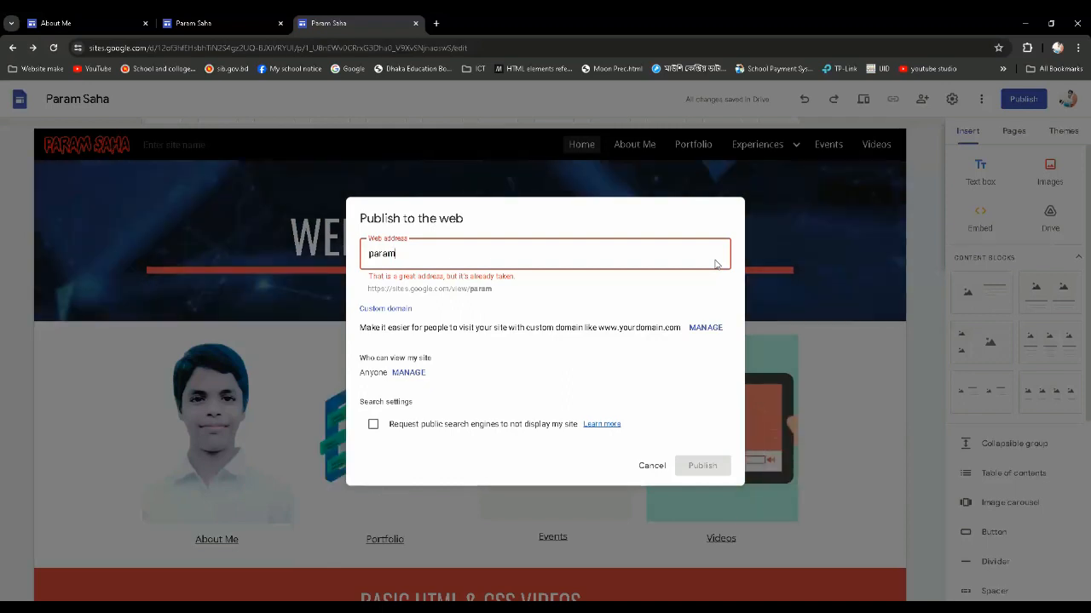
type("12")
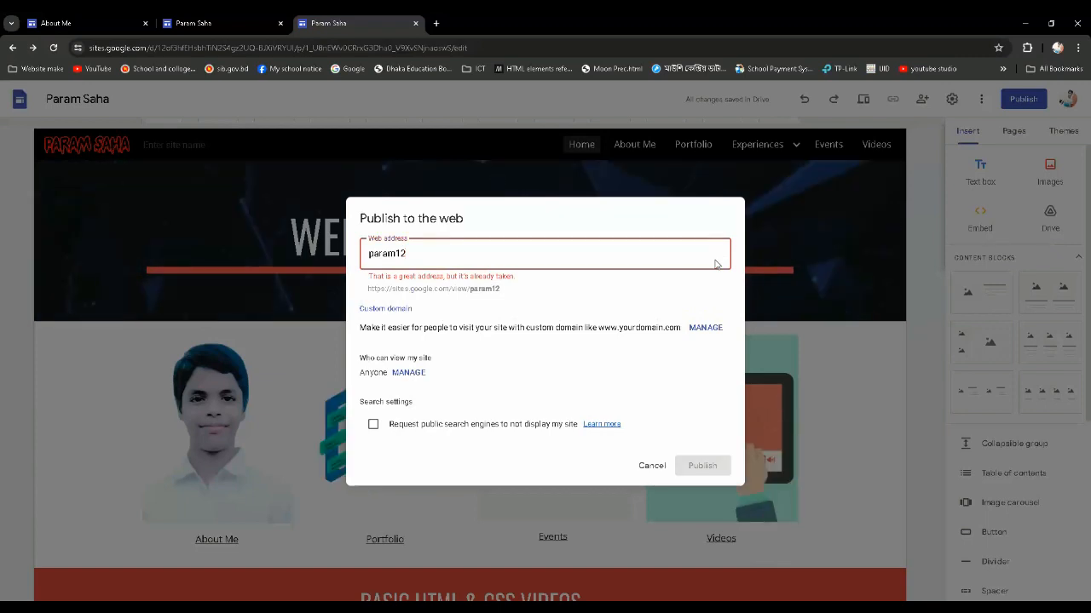
type("30")
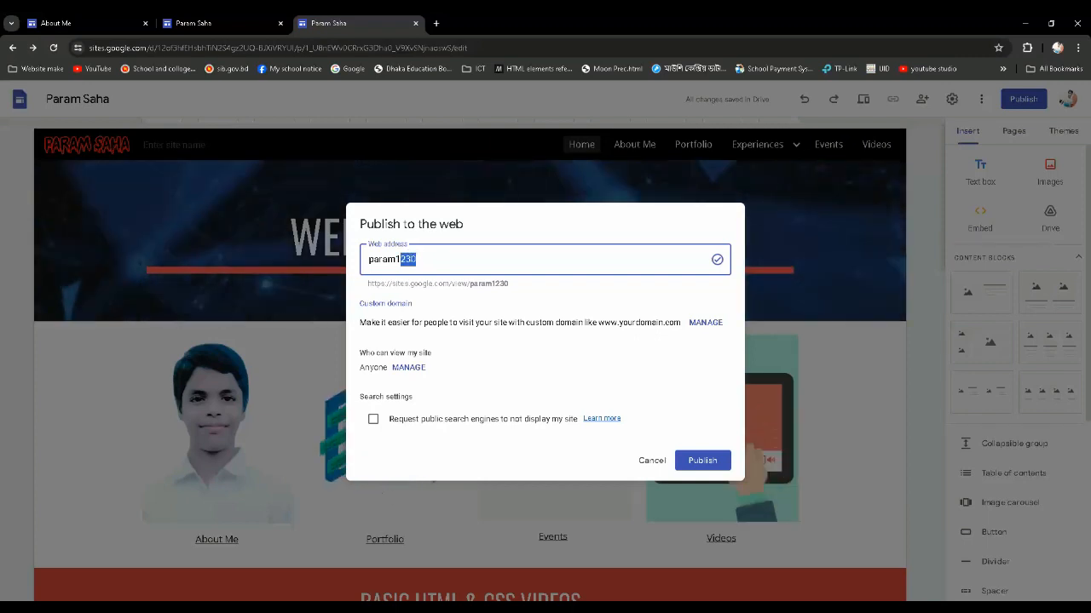
left_click(420, 258)
key("shift+Left")
key("shift+Left")
key("shift+Left")
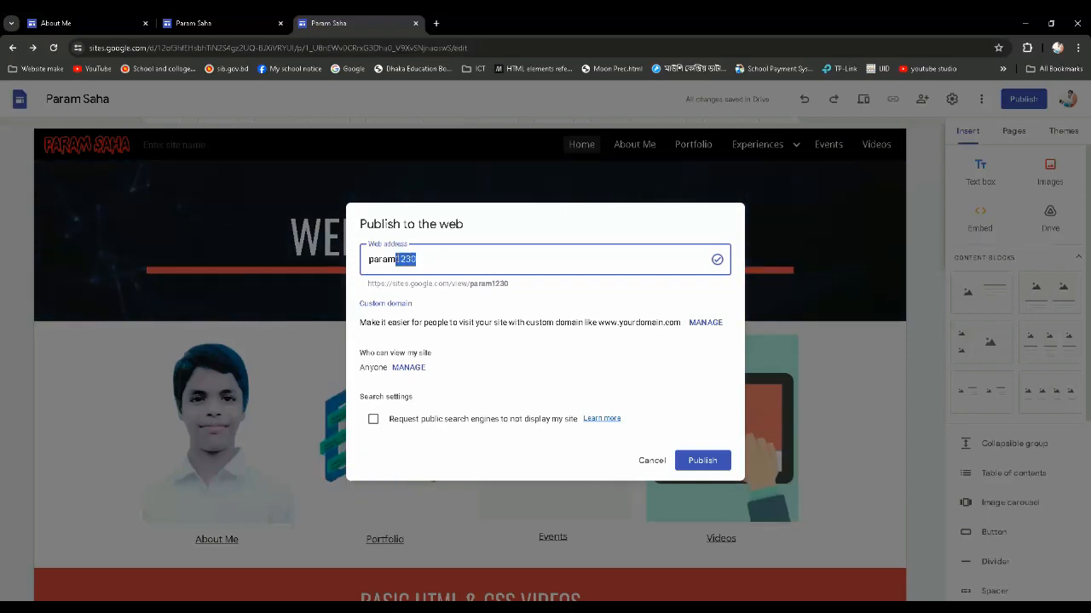
type("1230")
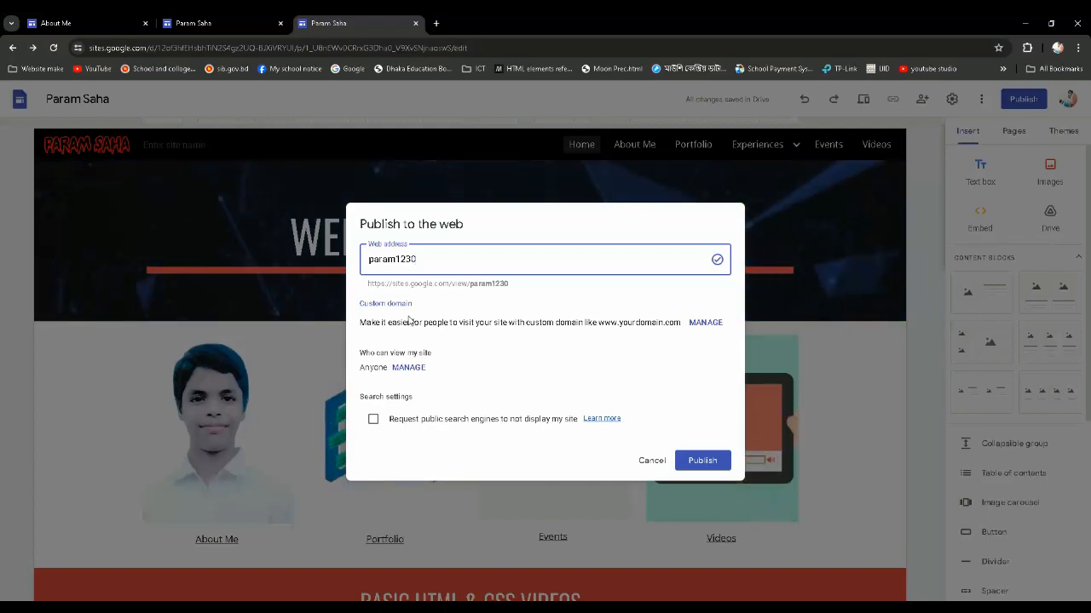
Review who can view the site, and switch the request to hide it from public search engines on and off again
left_click(408, 369)
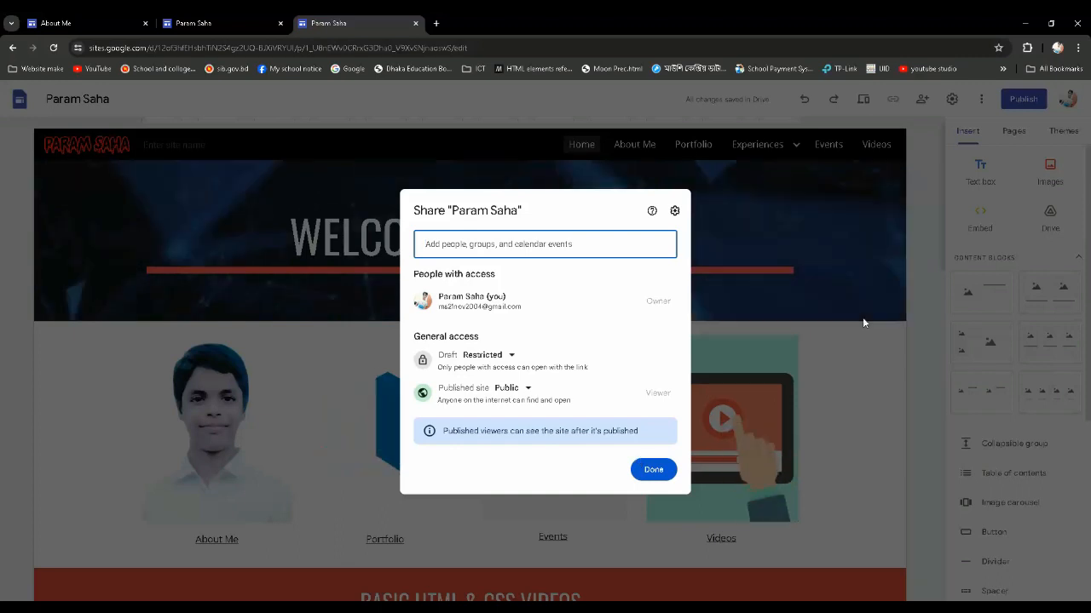
key("Escape")
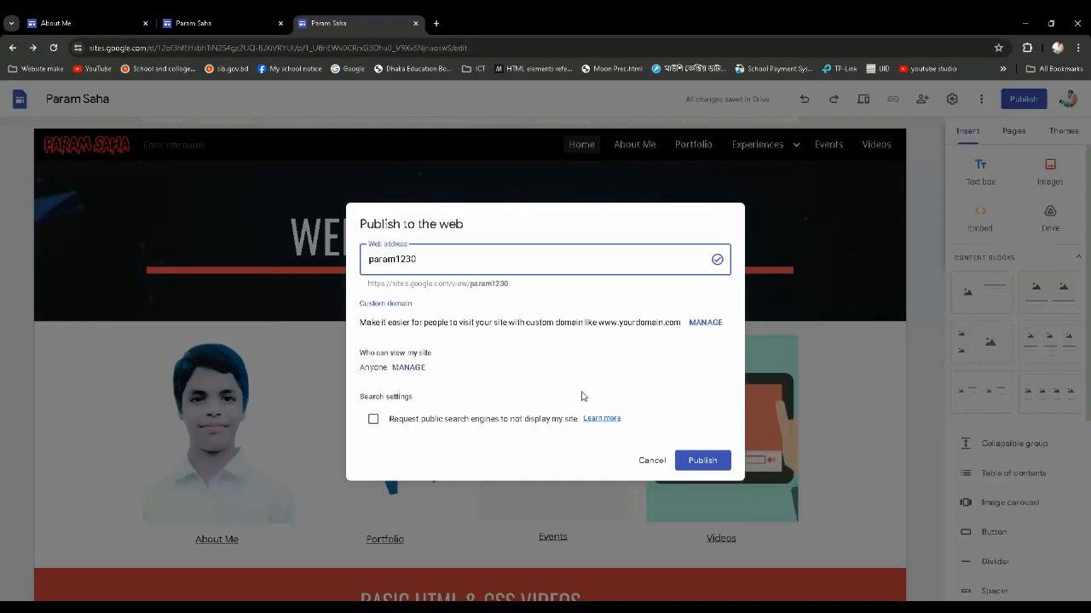
left_click(373, 419)
left_click(373, 419)
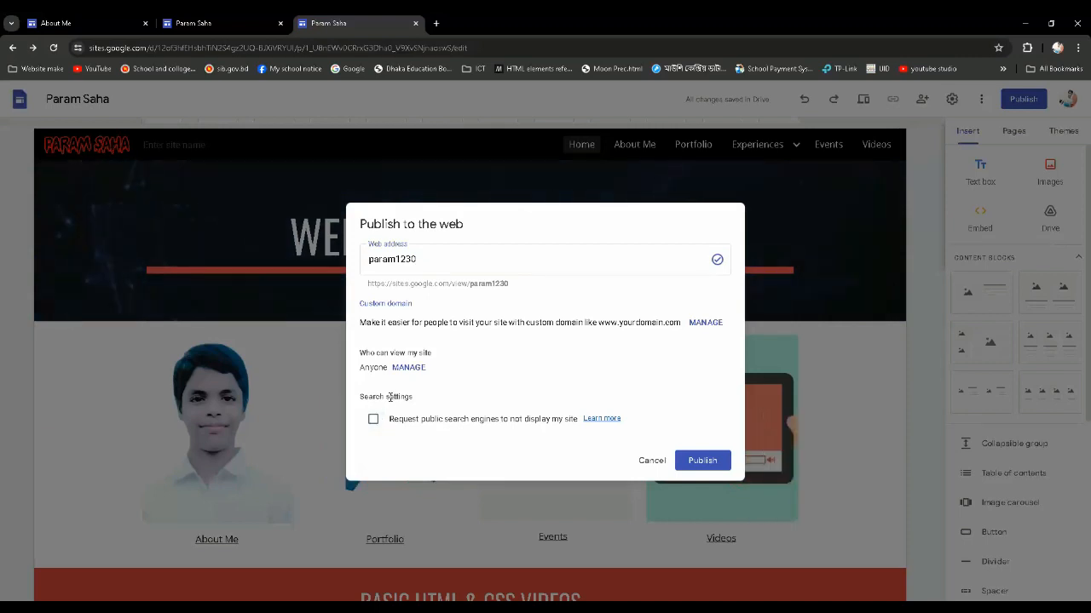
Publish the site at the chosen web address and look over the live Home page
left_click(709, 459)
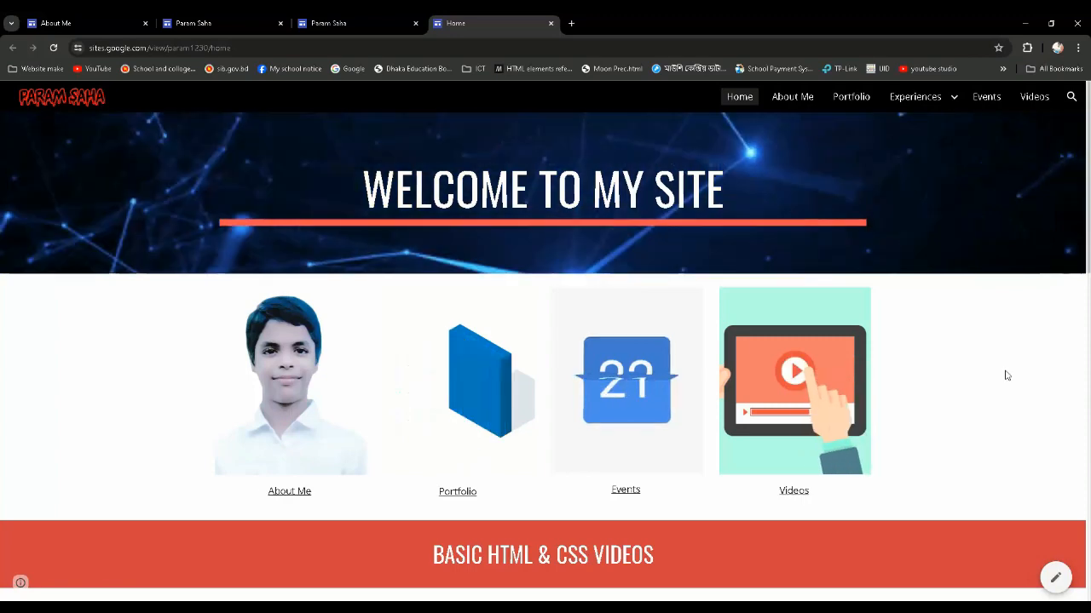
scroll(959, 394, "down", 1)
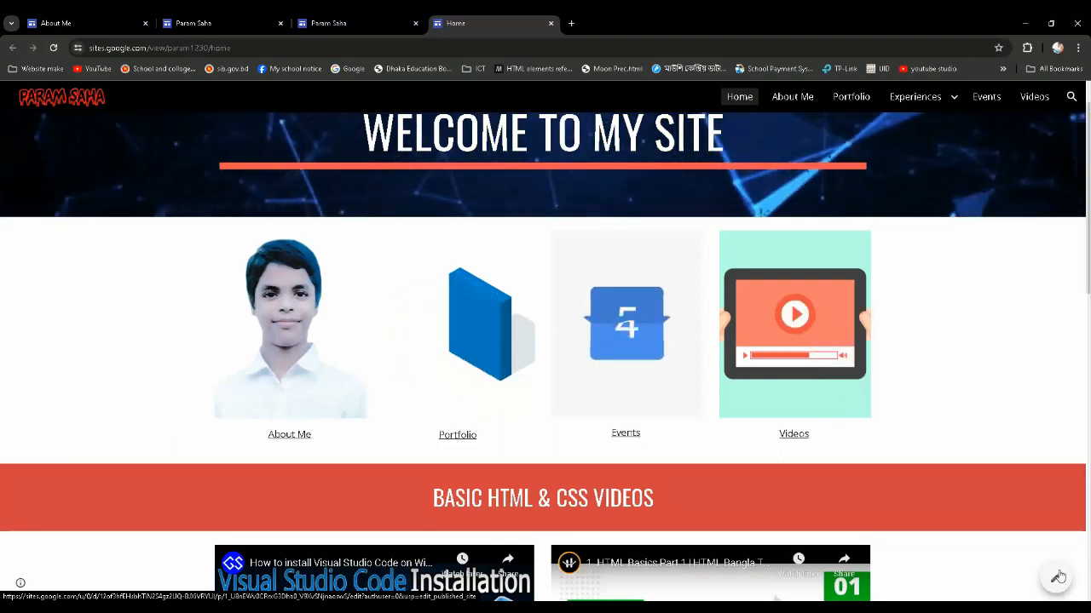
Open the site for editing from the published page and look through the Home page from the footer to the header
left_click(1056, 578)
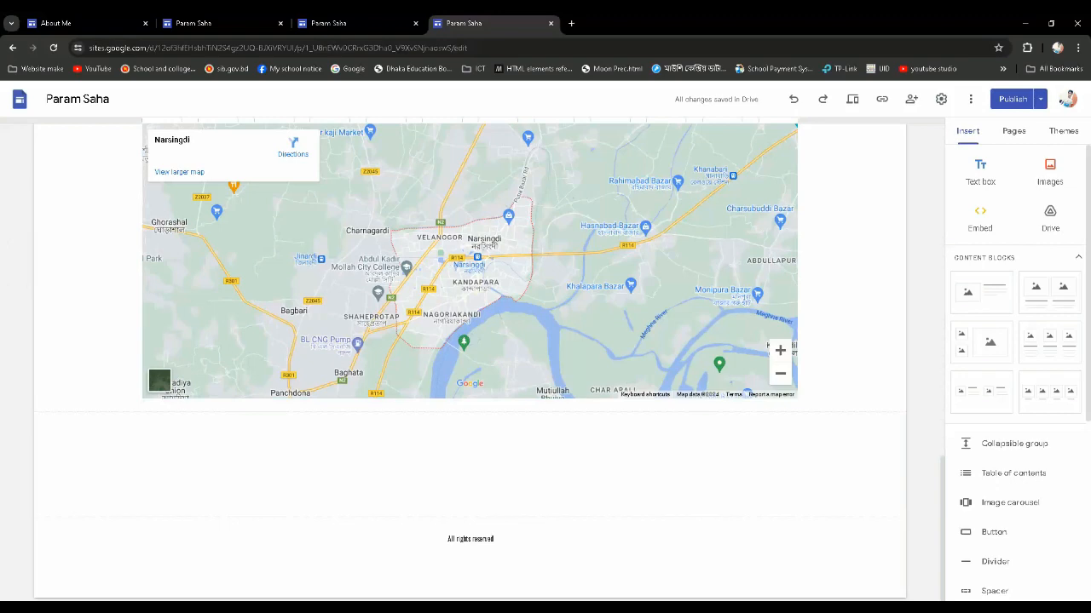
mouse_move(651, 607)
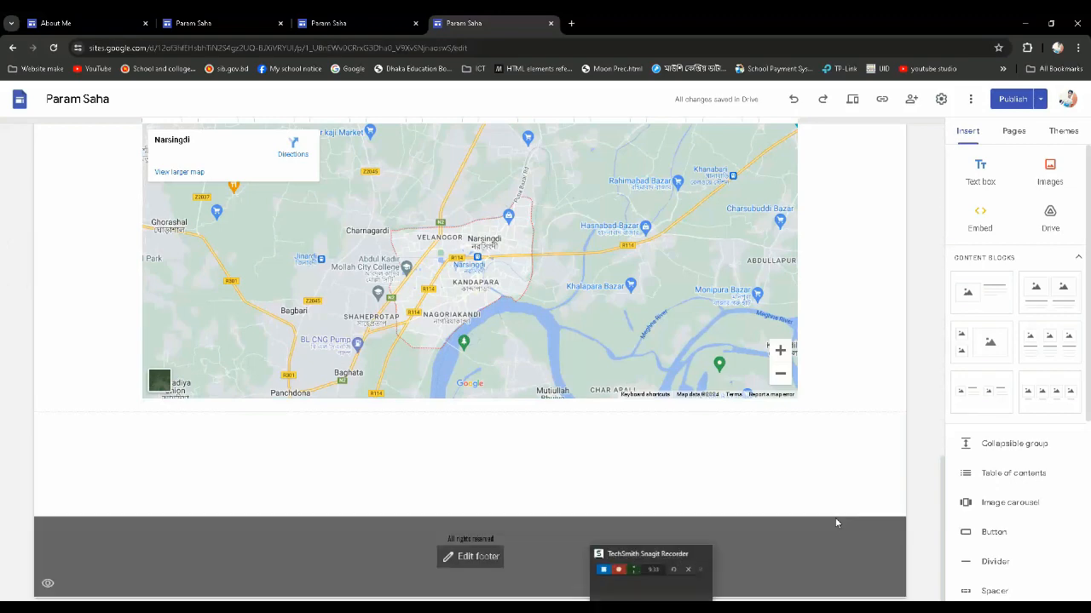
scroll(735, 501, "up", 15)
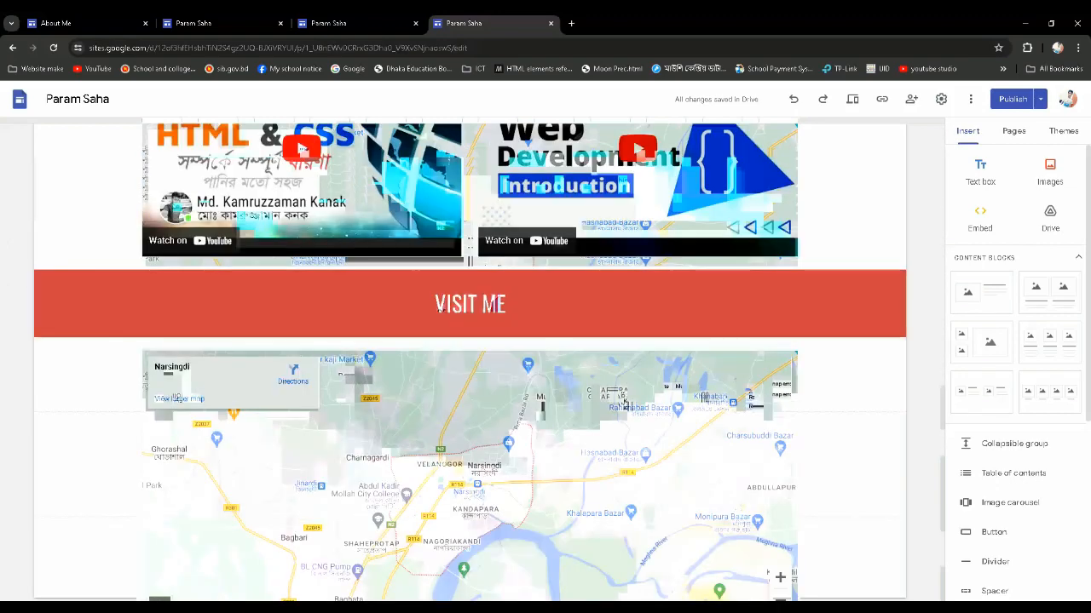
scroll(734, 501, "up", 2)
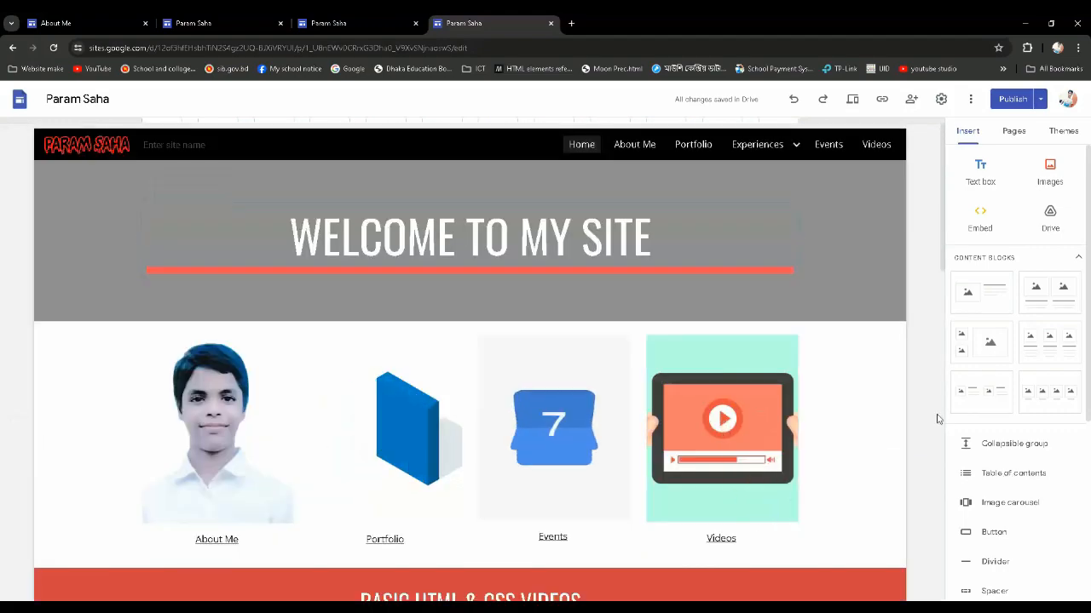
Return to the earlier editor tab and look over the Home page's videos section and header
left_click(397, 17)
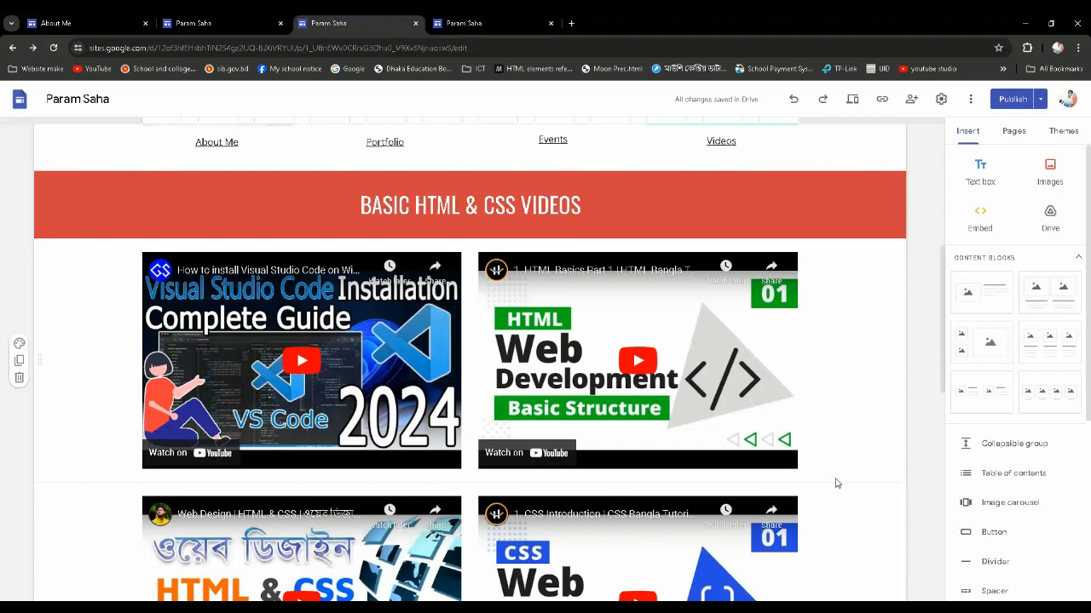
scroll(835, 483, "up", 5)
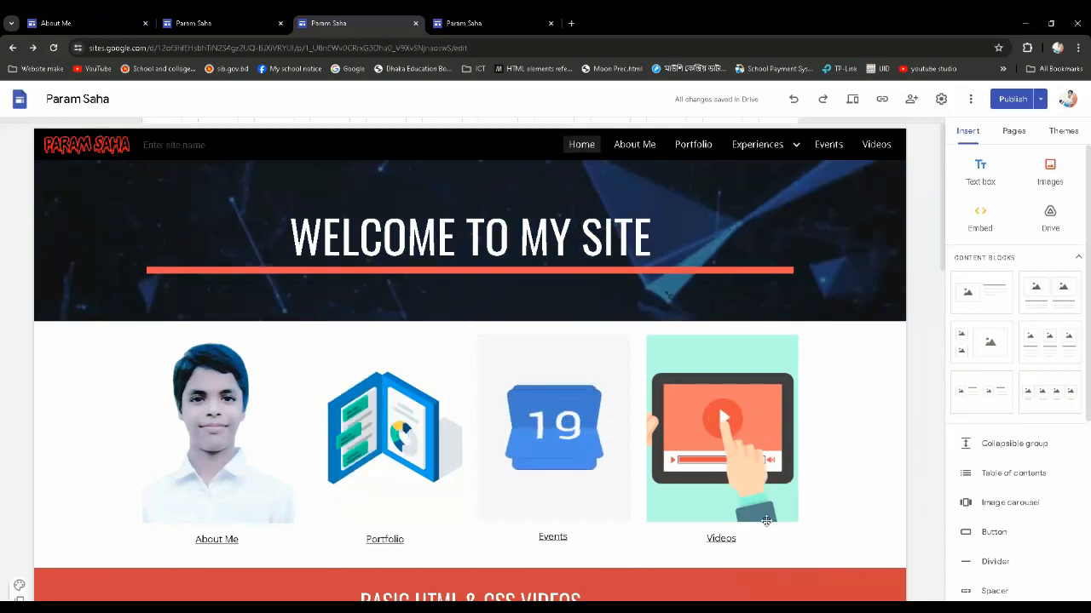
scroll(766, 521, "down", 2)
scroll(766, 521, "up", 2)
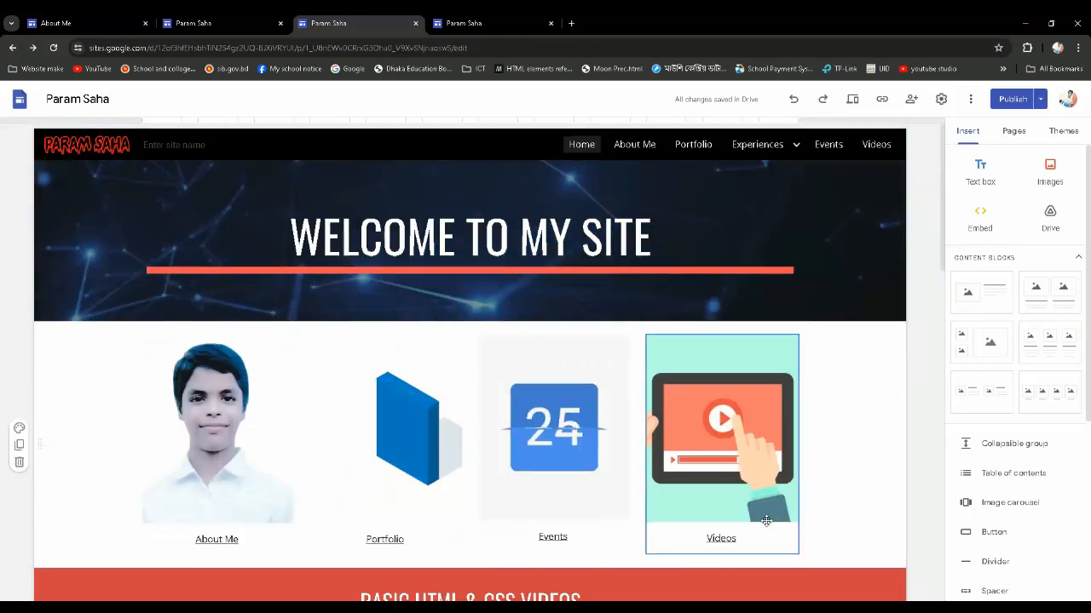